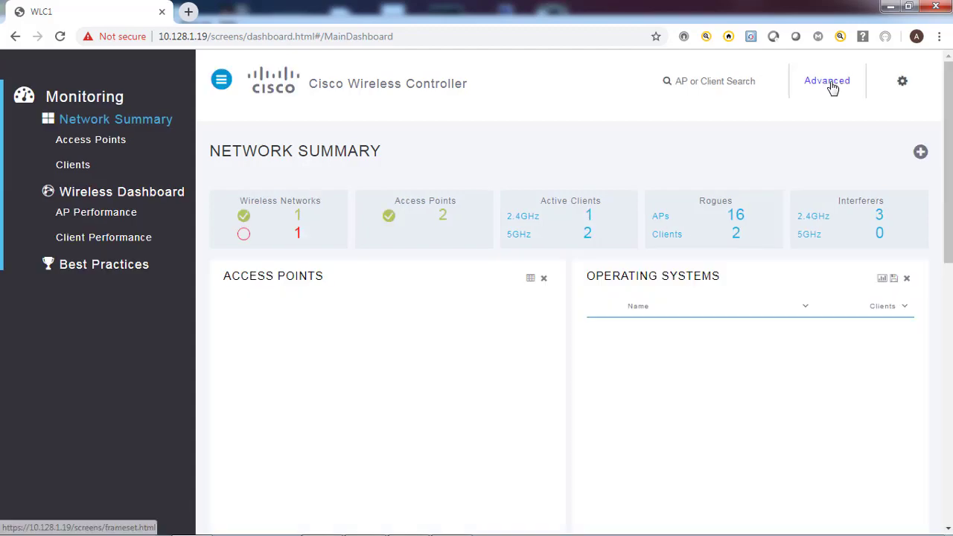
Switch the controller GUI to Advanced, open the Wireless section, then the WLANs list
left_click(828, 86)
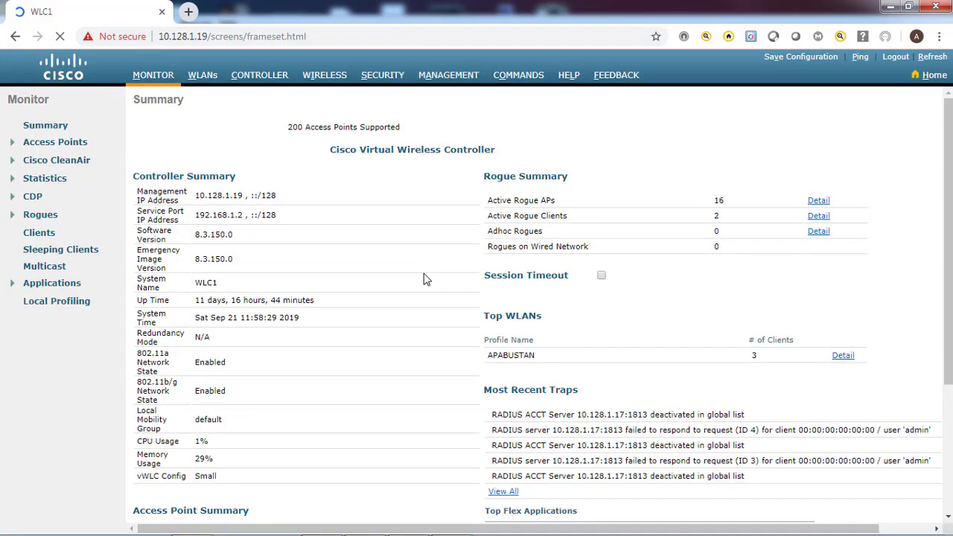
left_click(325, 77)
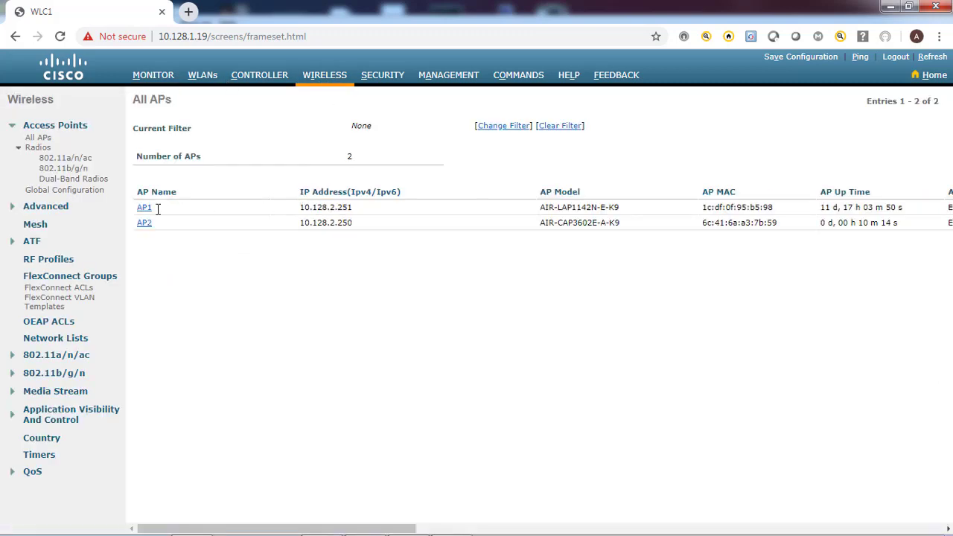
left_click_drag(138, 234, 171, 240)
left_click(171, 240)
left_click(204, 75)
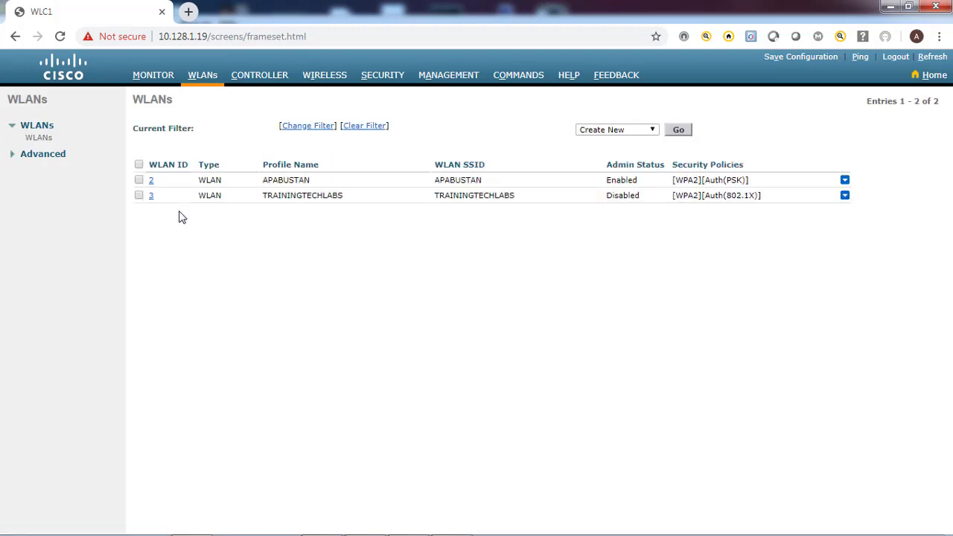
double_click(283, 180)
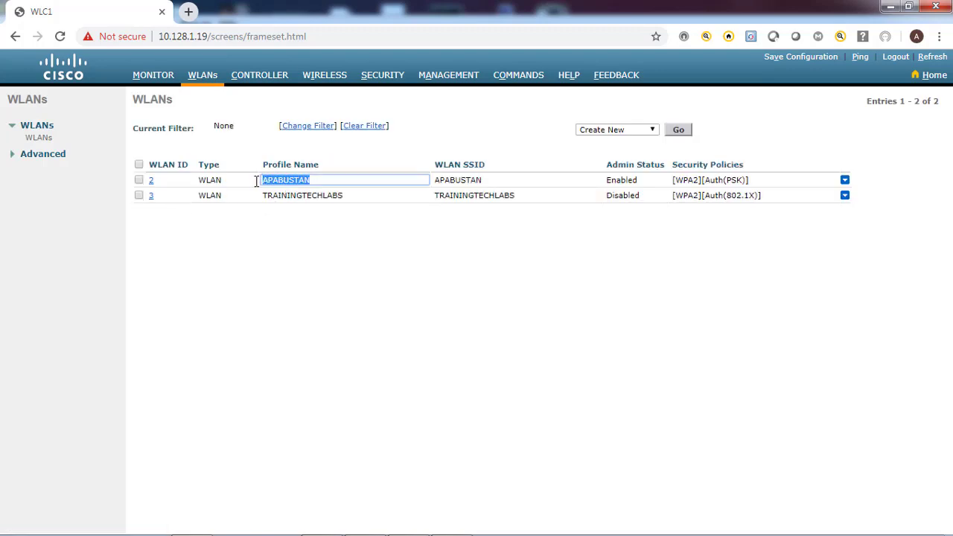
double_click(651, 181)
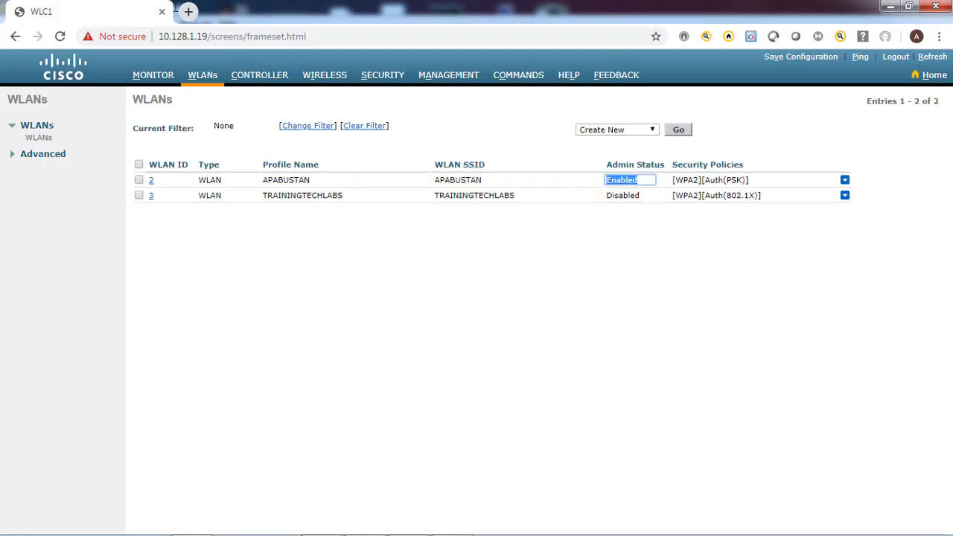
left_click(157, 79)
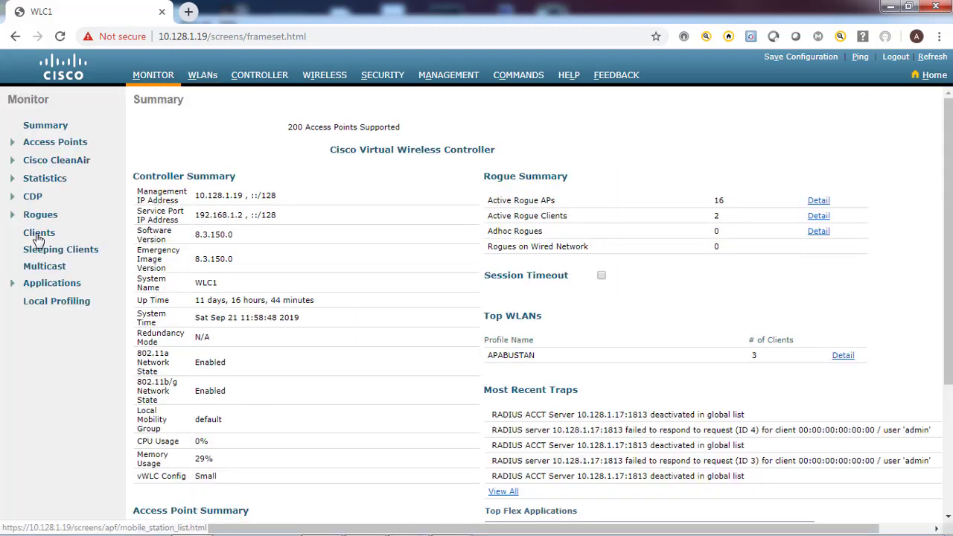
left_click(39, 237)
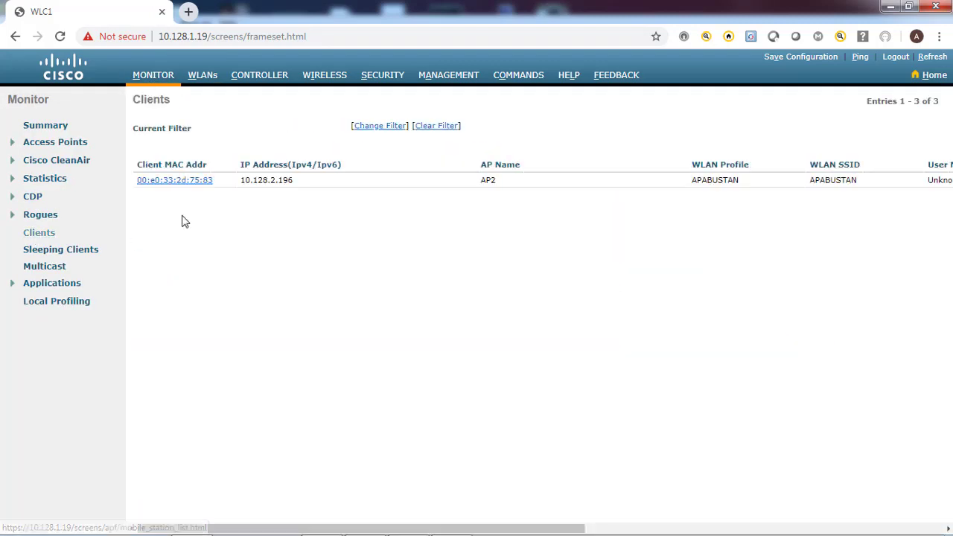
left_click_drag(132, 185, 381, 211)
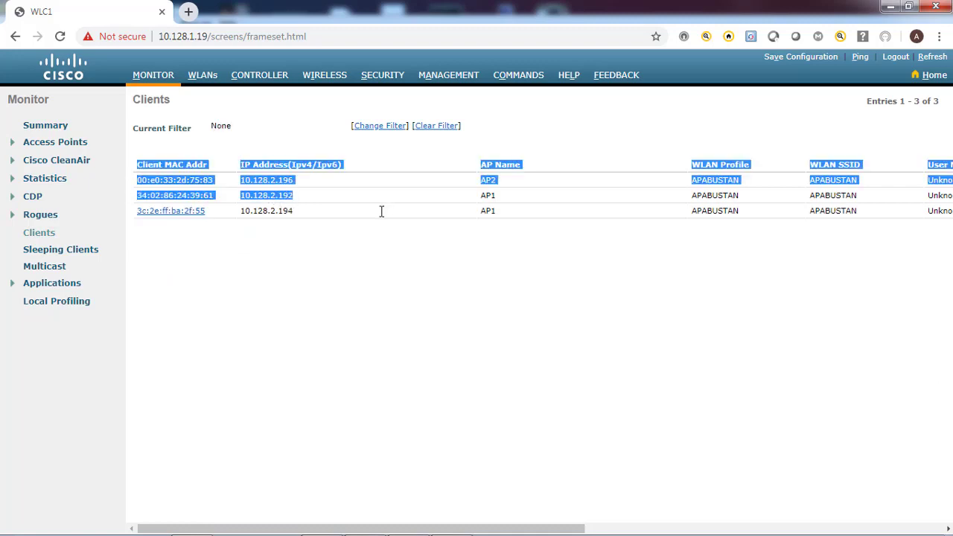
left_click(389, 224)
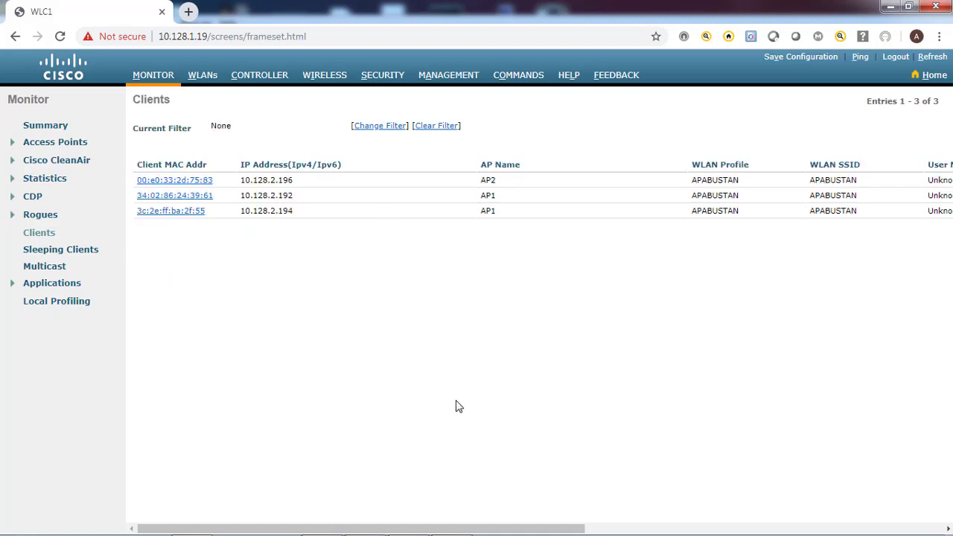
left_click(325, 78)
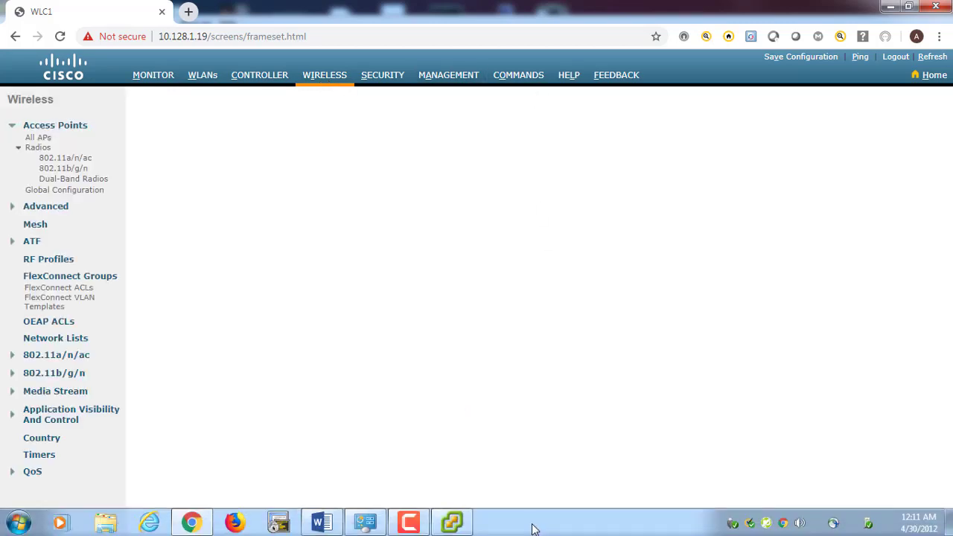
right_click(533, 526)
Launch PuTTY from the desktop and open a Serial COM1 session at 9600 baud
left_click(561, 456)
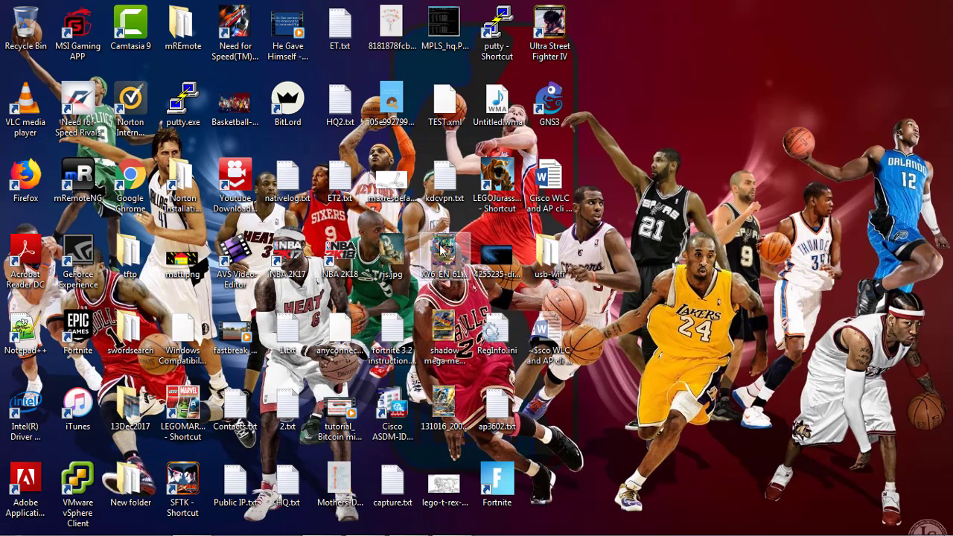
double_click(184, 83)
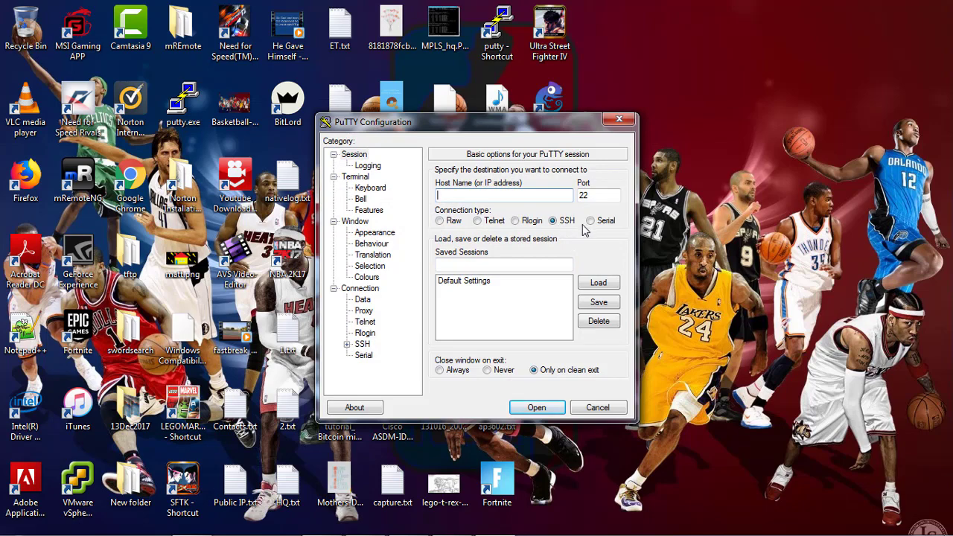
left_click(589, 221)
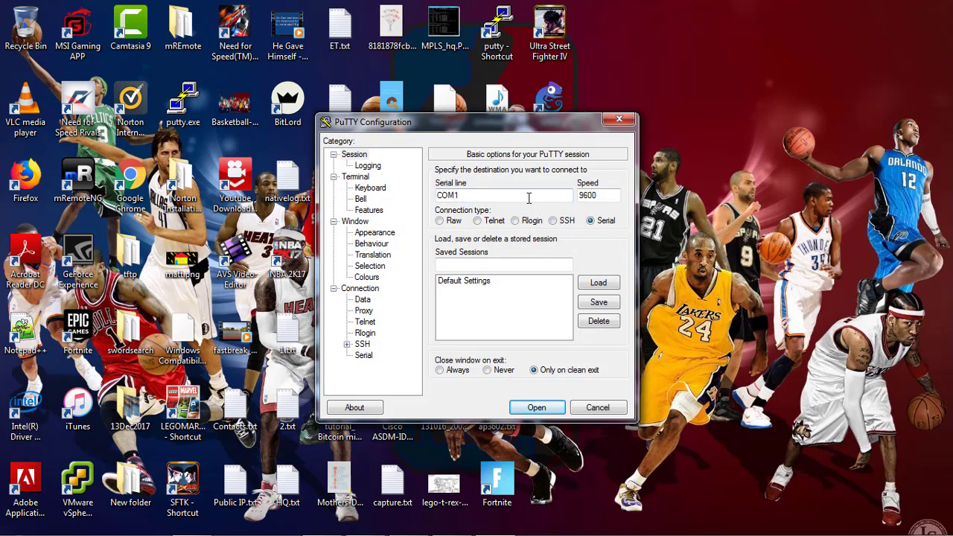
left_click(536, 407)
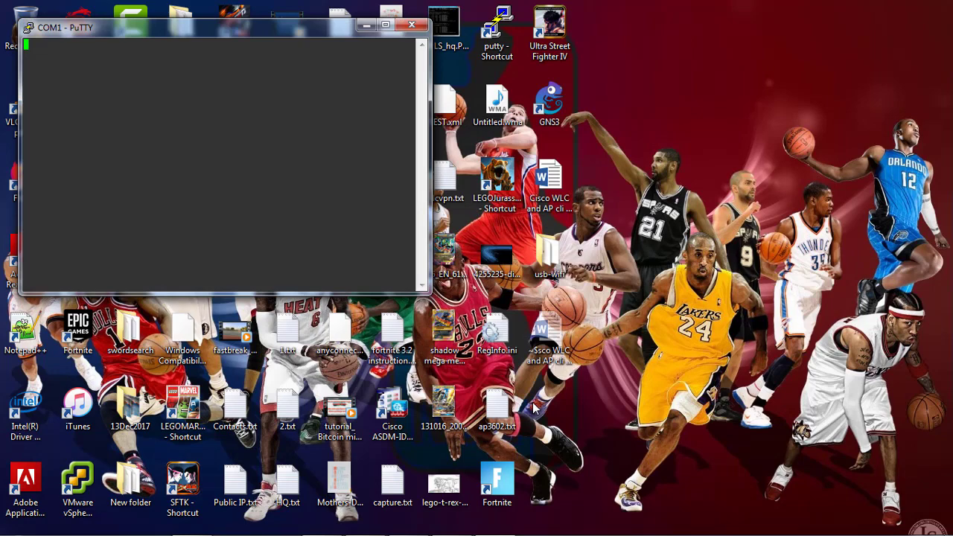
key("Return")
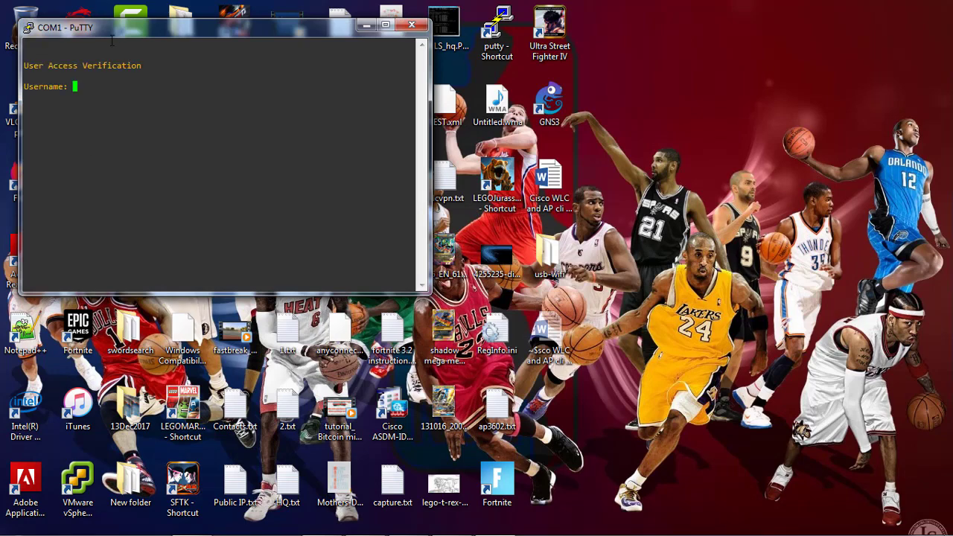
Open a second Serial session on COM2 and place it to the right of COM1
right_click(112, 29)
left_click(159, 183)
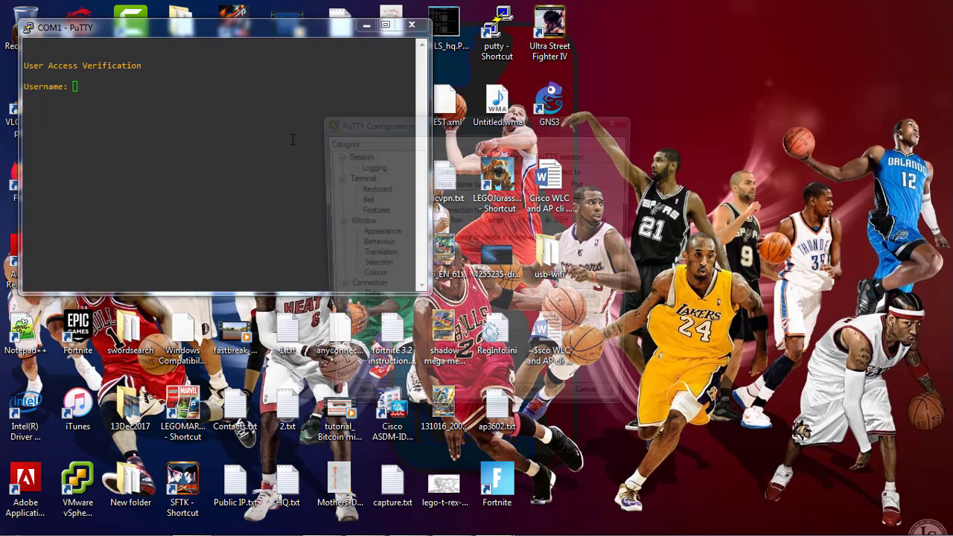
left_click(590, 220)
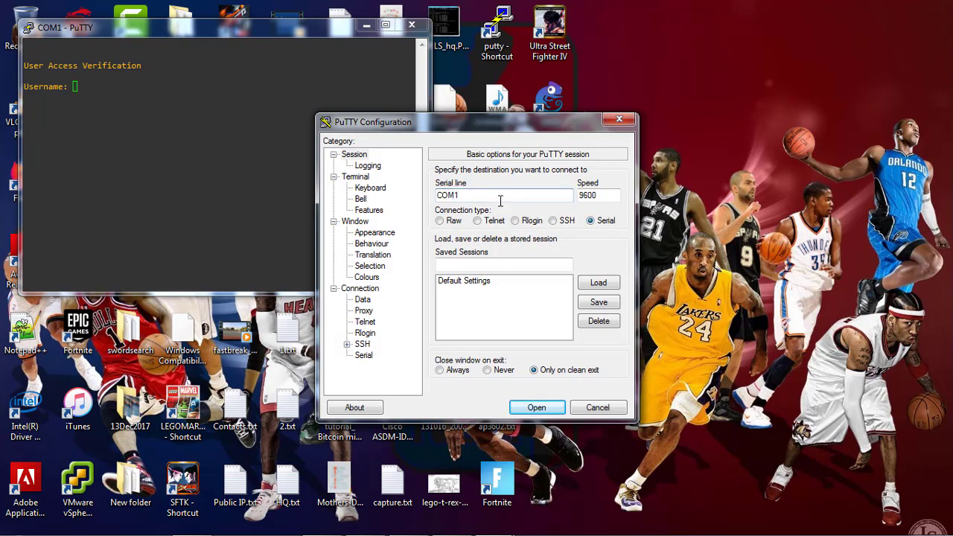
left_click(494, 197)
type("2")
key("Return")
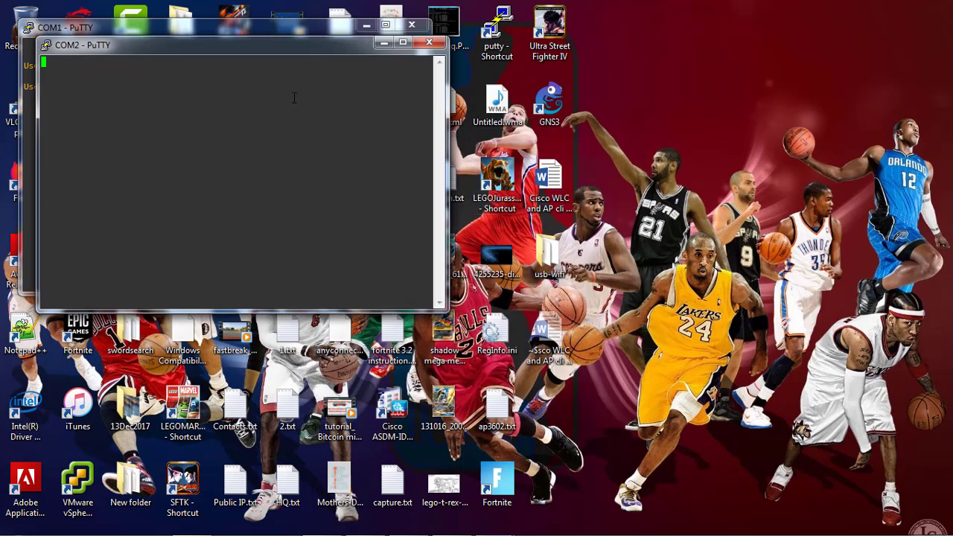
left_click_drag(186, 46, 614, 52)
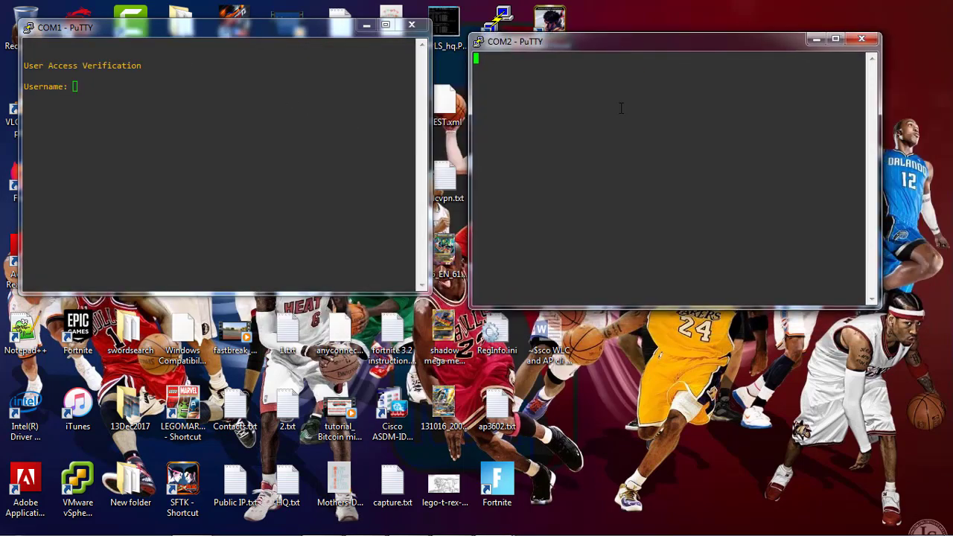
Log in on the COM2 console and enter privileged mode on AP2
key("Return")
type("admin")
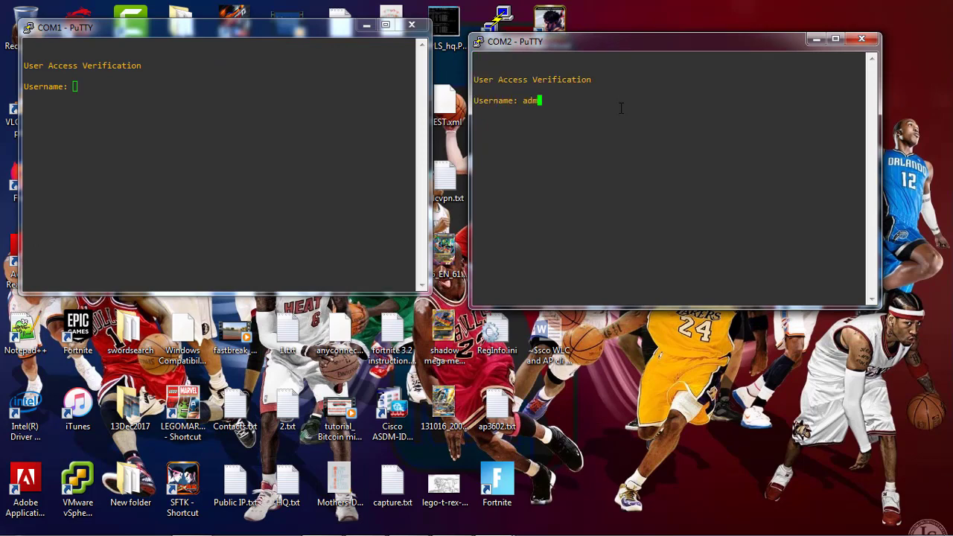
key("BackSpace")
key("BackSpace")
key("BackSpace")
key("BackSpace")
key("BackSpace")
key("BackSpace")
type("ico")
key("BackSpace")
key("BackSpace")
type("sco")
key("Return")
key("Return")
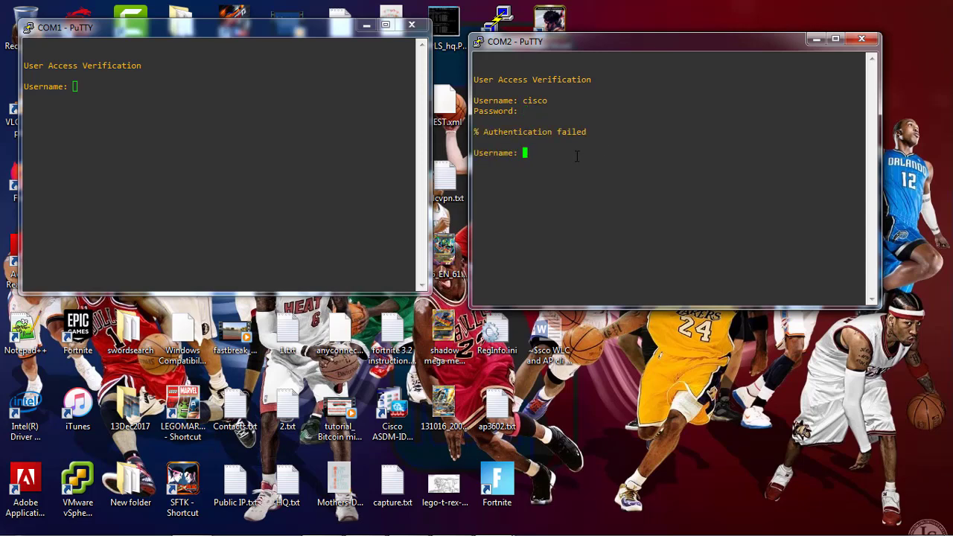
type("Cisco")
key("Return")
key("Return")
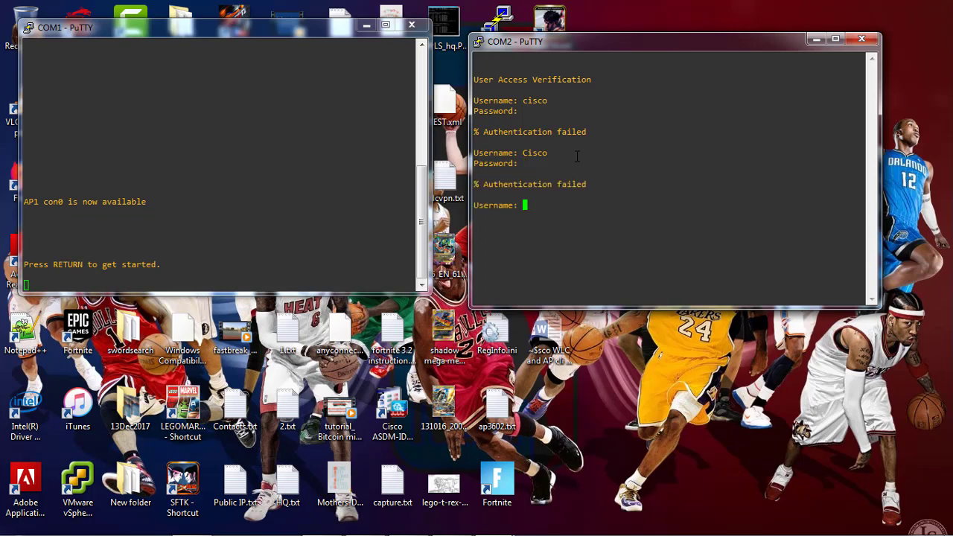
type("Cisco")
key("Return")
key("Return")
type("en")
key("Return")
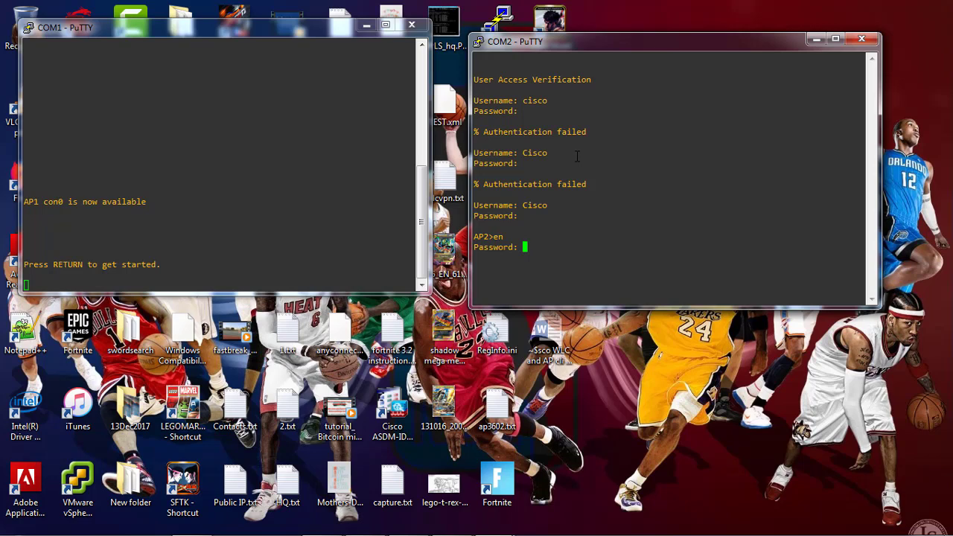
key("Return")
key("Return")
key("Return")
key("Return")
Log in on the COM1 console and reach the AP1# privileged prompt
left_click(142, 199)
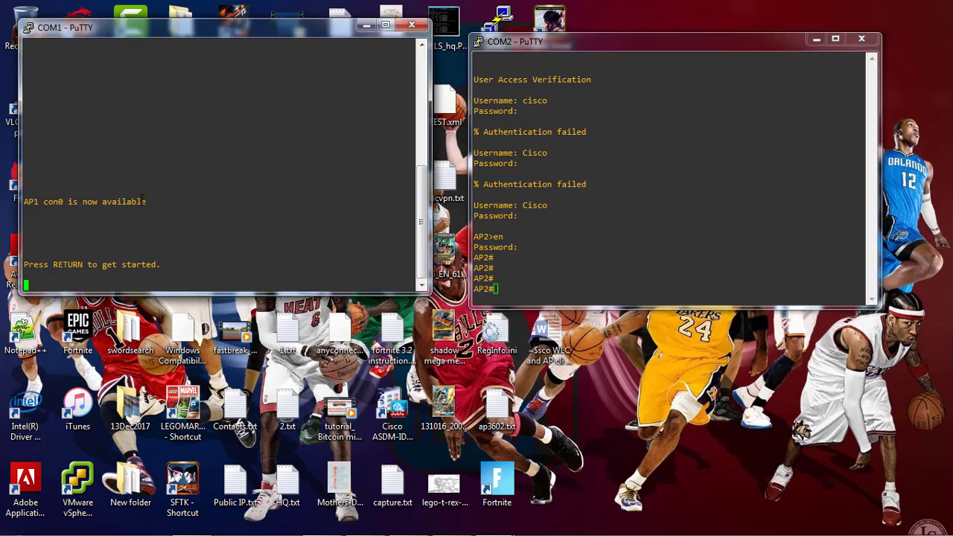
key("Return")
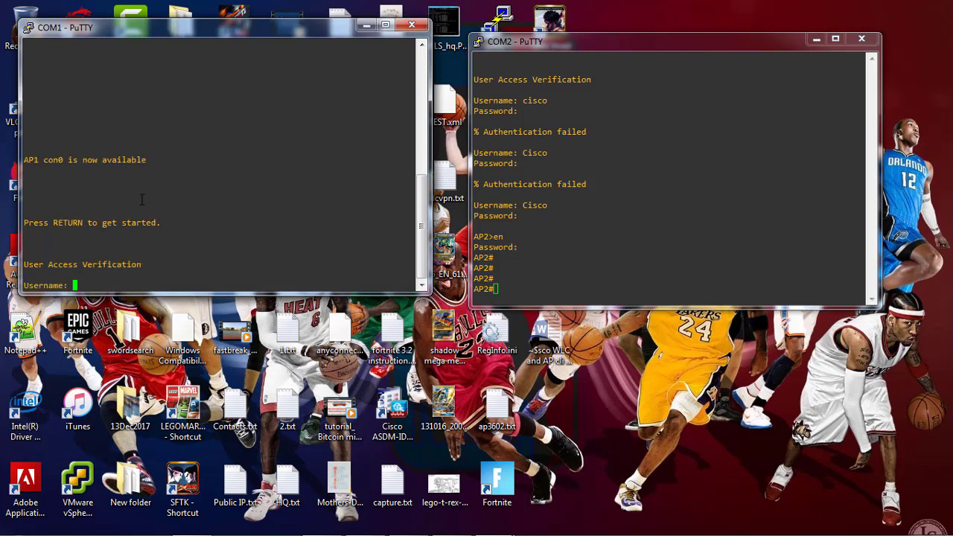
type("Cisco")
key("Return")
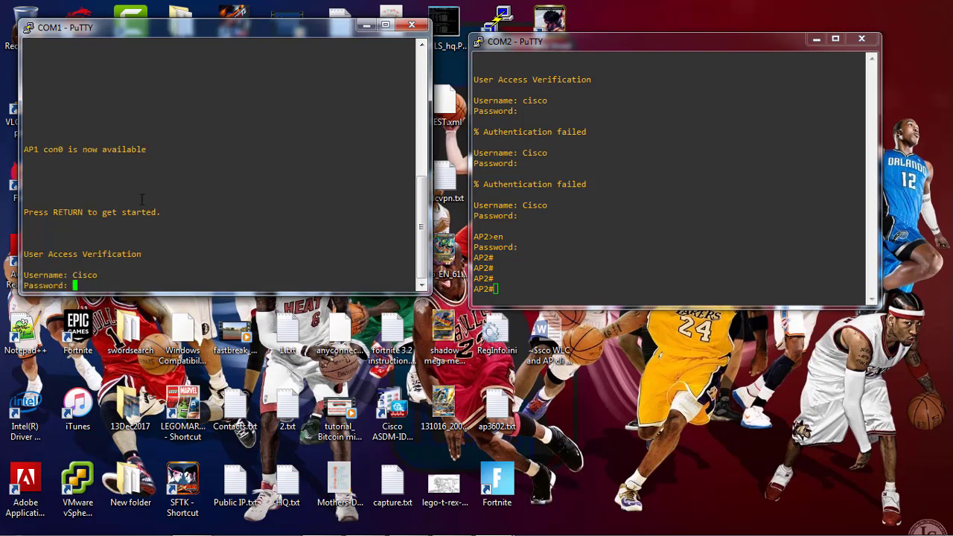
key("Return")
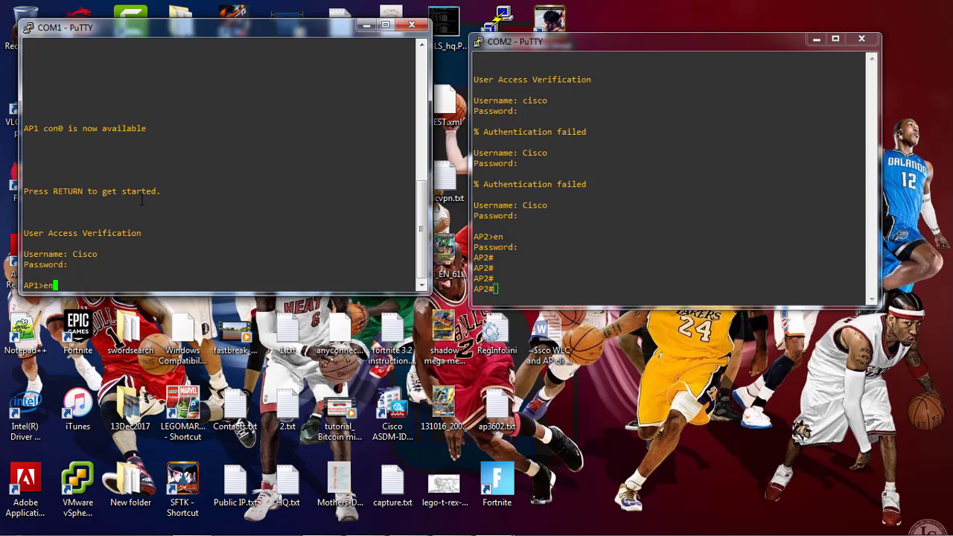
type("en")
key("Return")
key("Return")
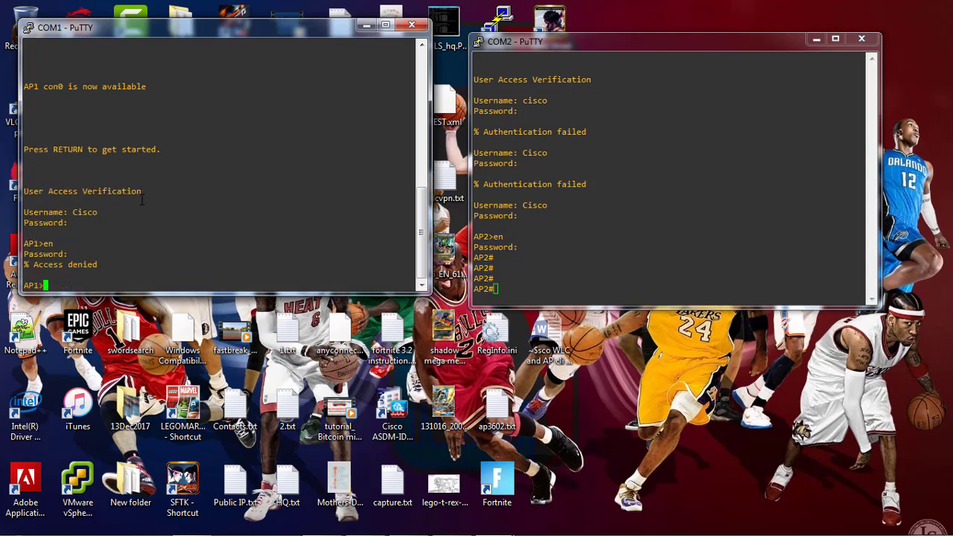
type("en")
key("Return")
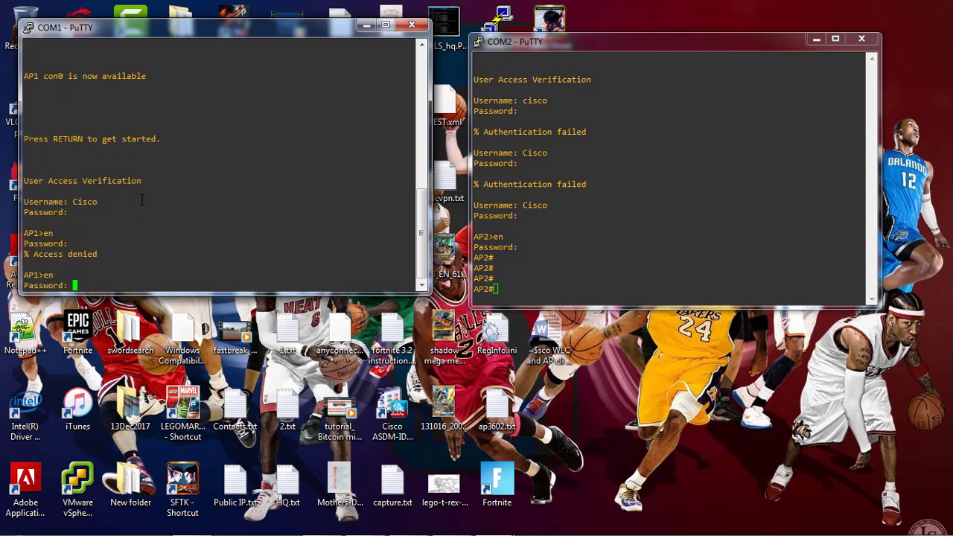
key("Return")
key("Return")
key("Return")
key("Return")
key("Return")
key("Return")
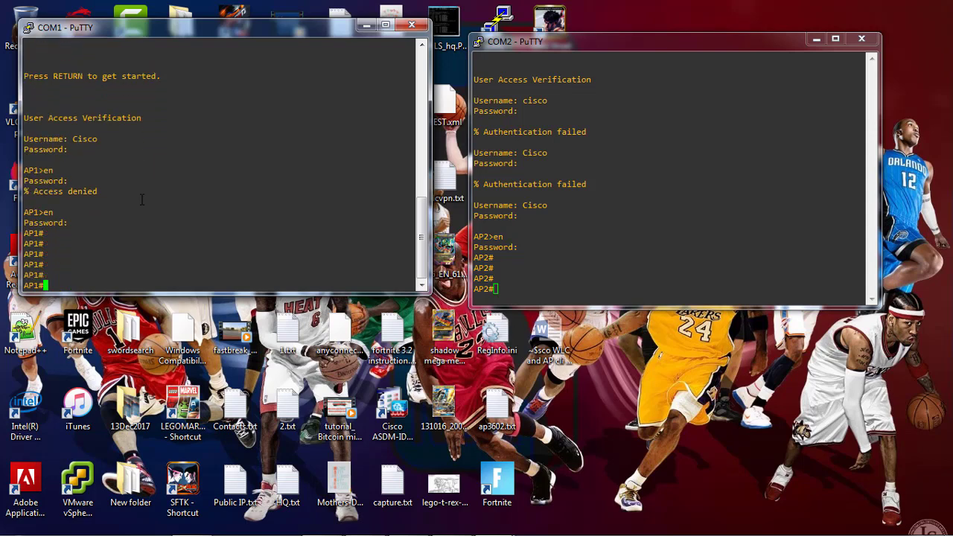
left_click_drag(190, 29, 225, 38)
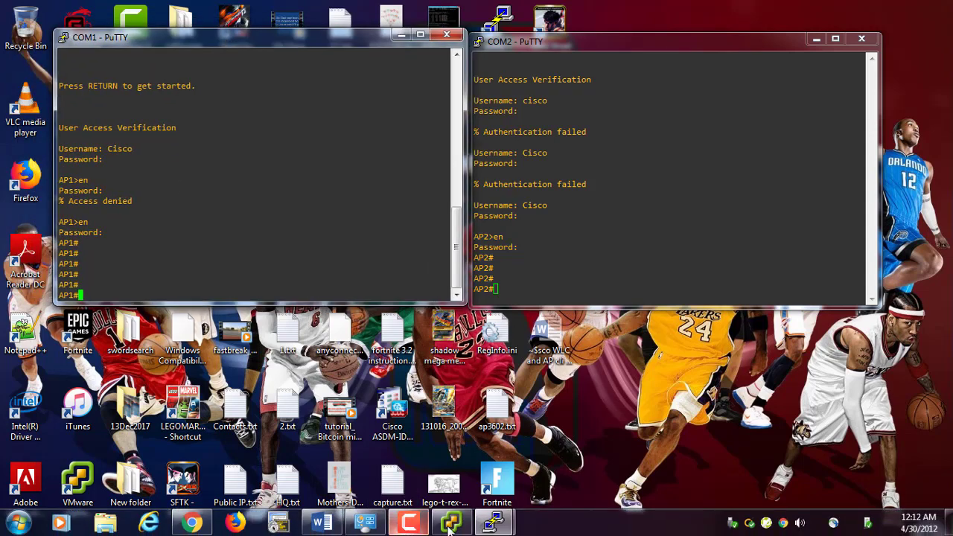
Open Wireless LAN Controller Software downloads and select release 8.5.151.0
left_click(417, 523)
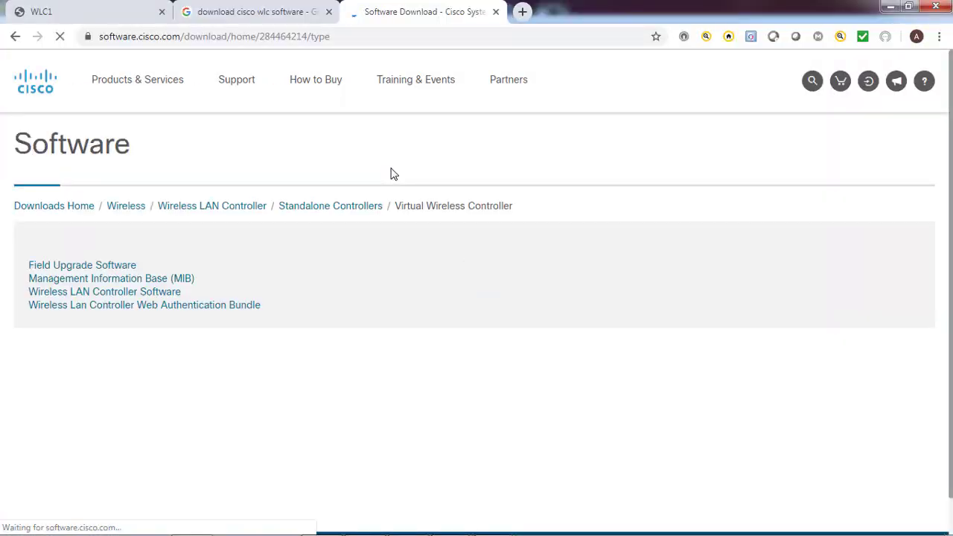
left_click(104, 290)
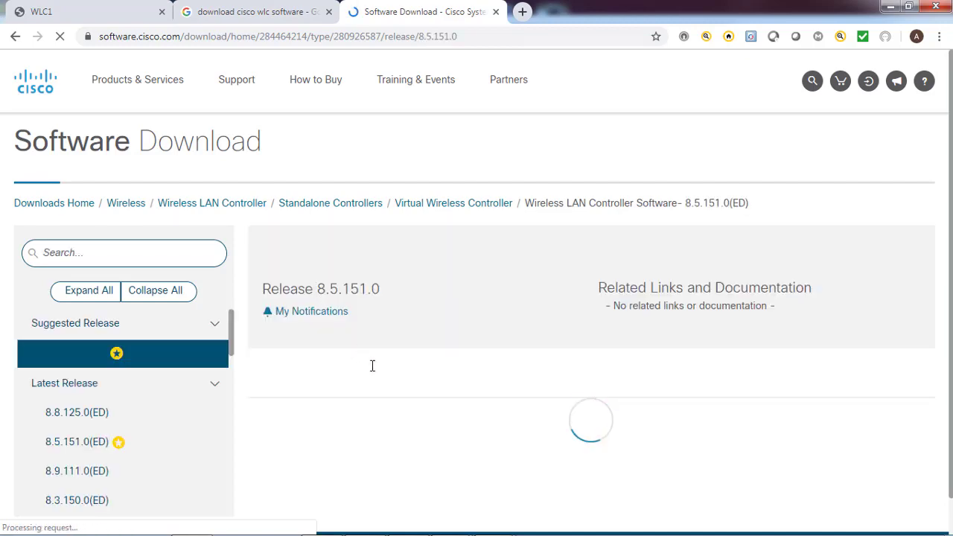
scroll(374, 375, "down", 2)
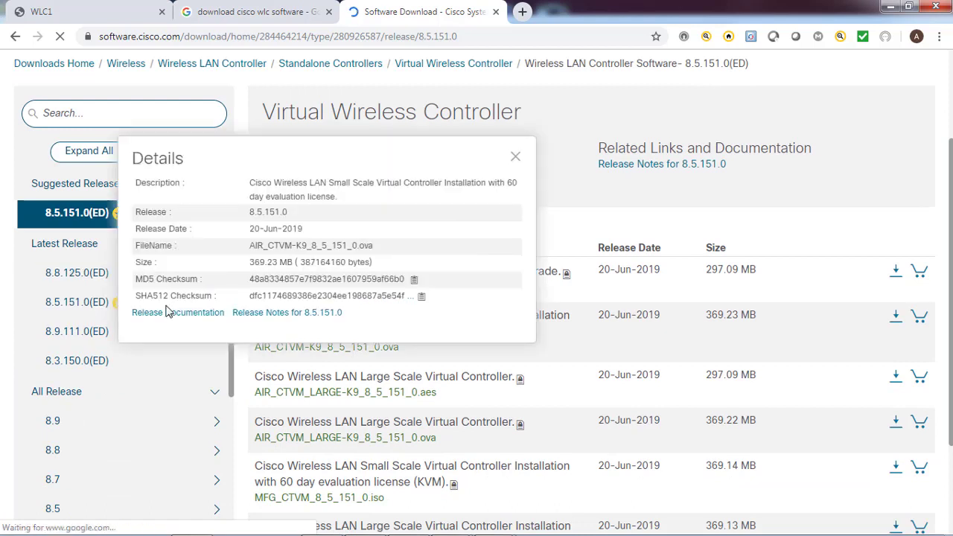
left_click(76, 311)
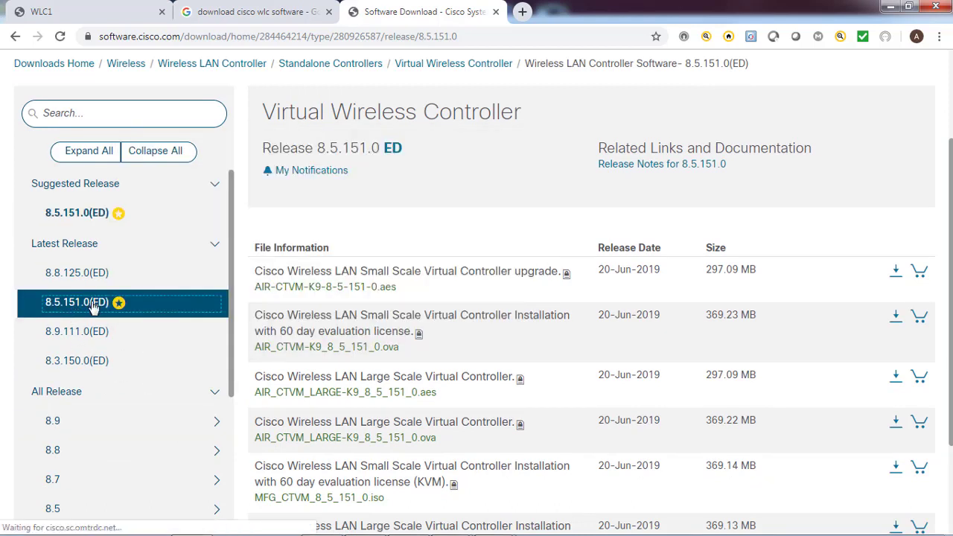
Dismiss the file Details popups and request the evaluation .ova download
mouse_move(417, 327)
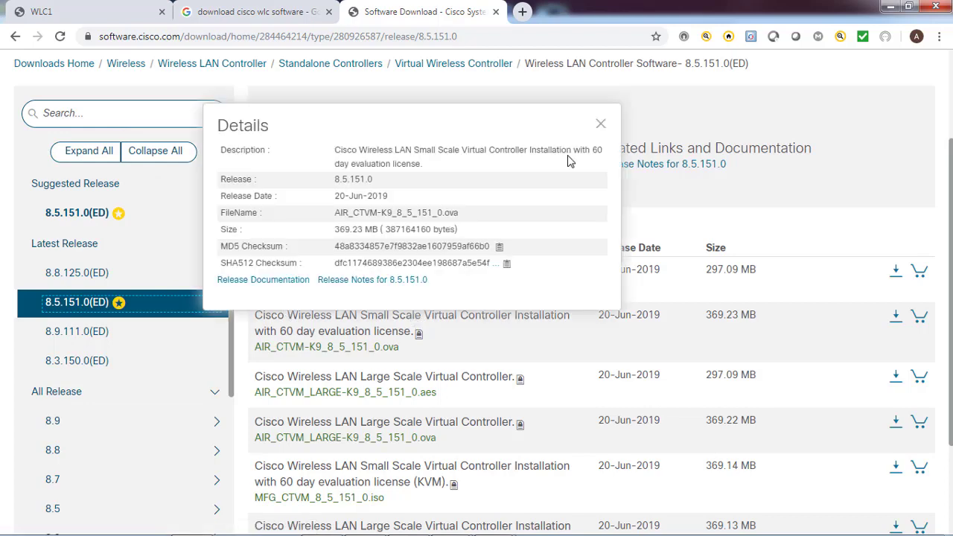
left_click(599, 125)
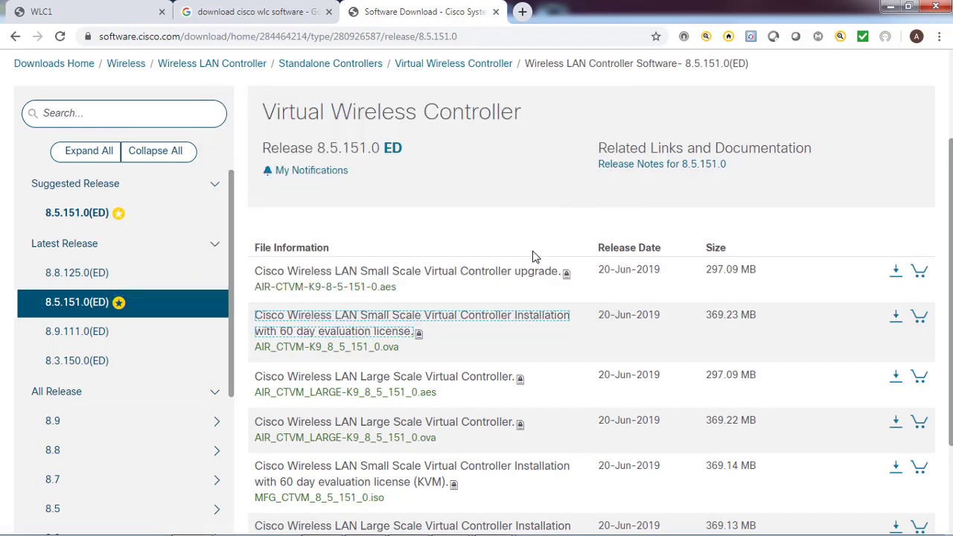
mouse_move(531, 323)
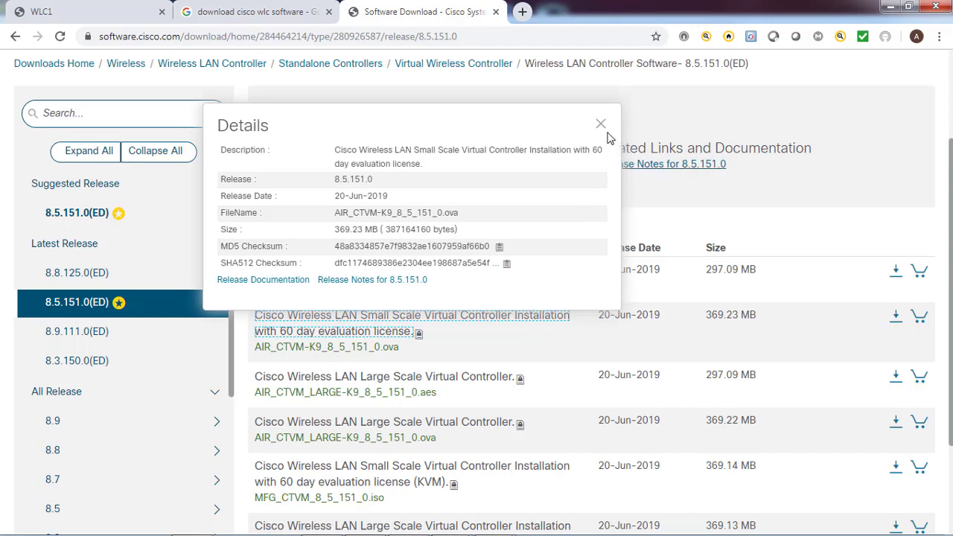
left_click(601, 127)
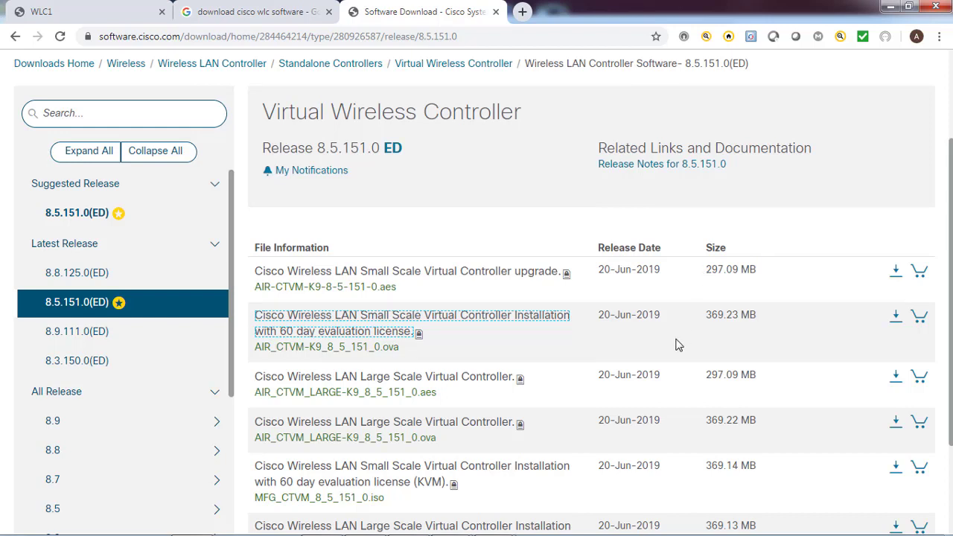
scroll(677, 345, "down", 2)
scroll(677, 342, "up", 2)
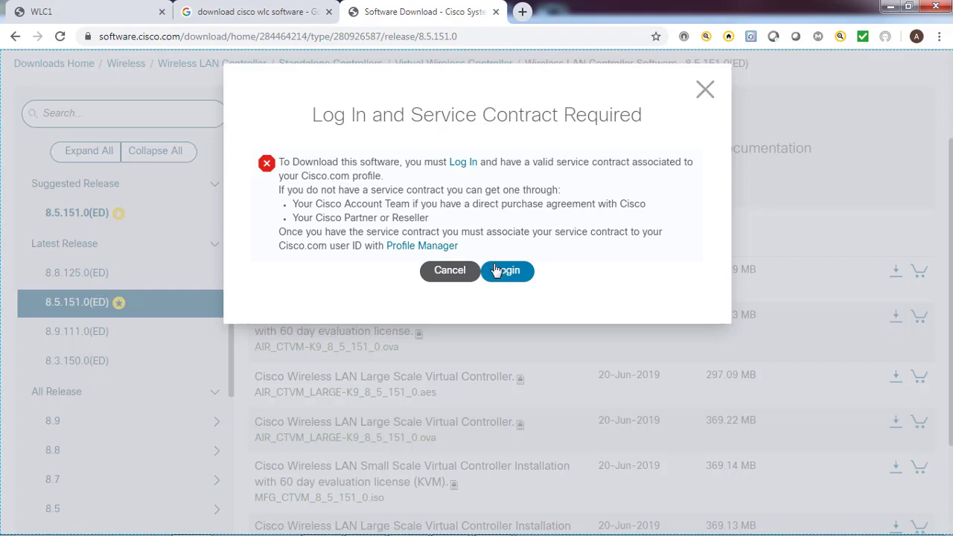
Sign in and accept the license so AIR_CTVM-K9_8_5_151_0.ova starts downloading
left_click(497, 269)
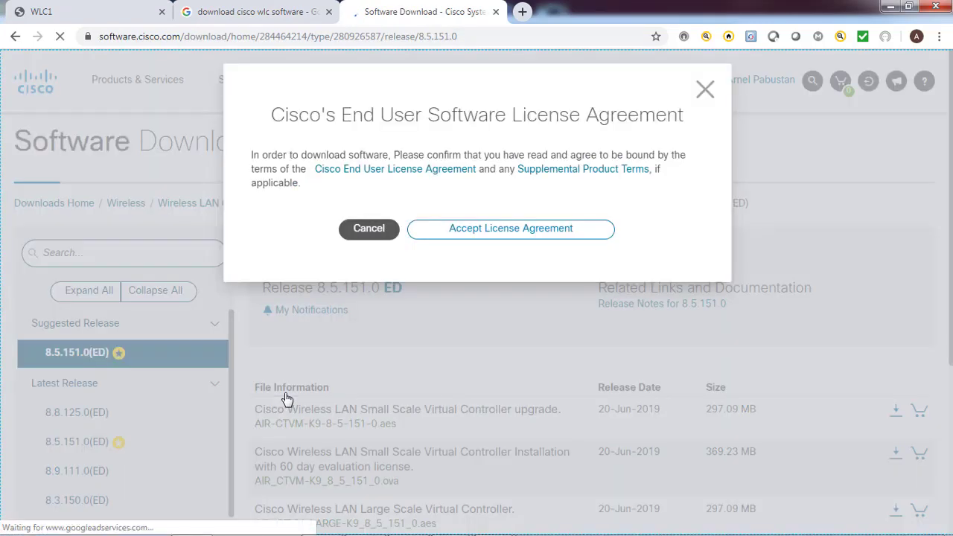
left_click(506, 231)
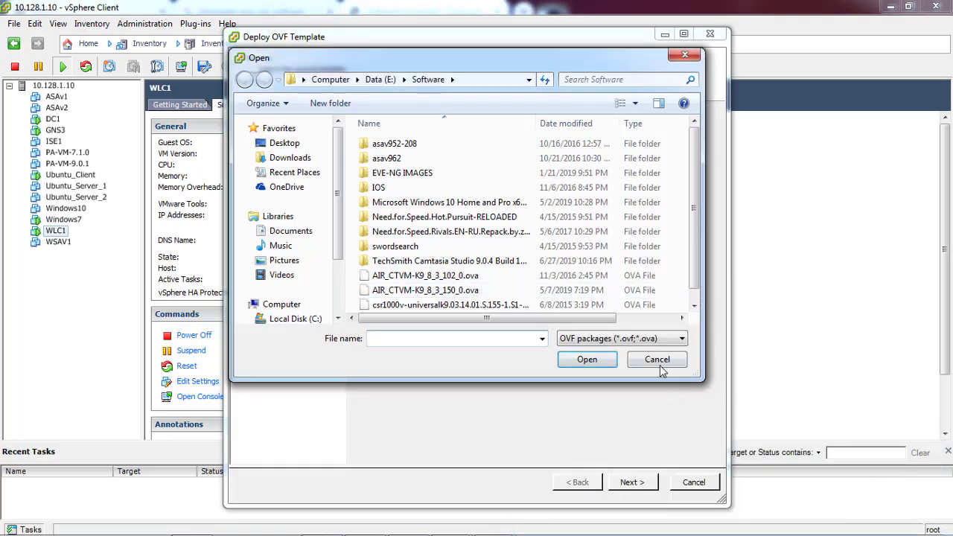
Select AIR_CTVM-K9_8_5_151_0.ova from Downloads as the OVF deployment source
left_click(659, 365)
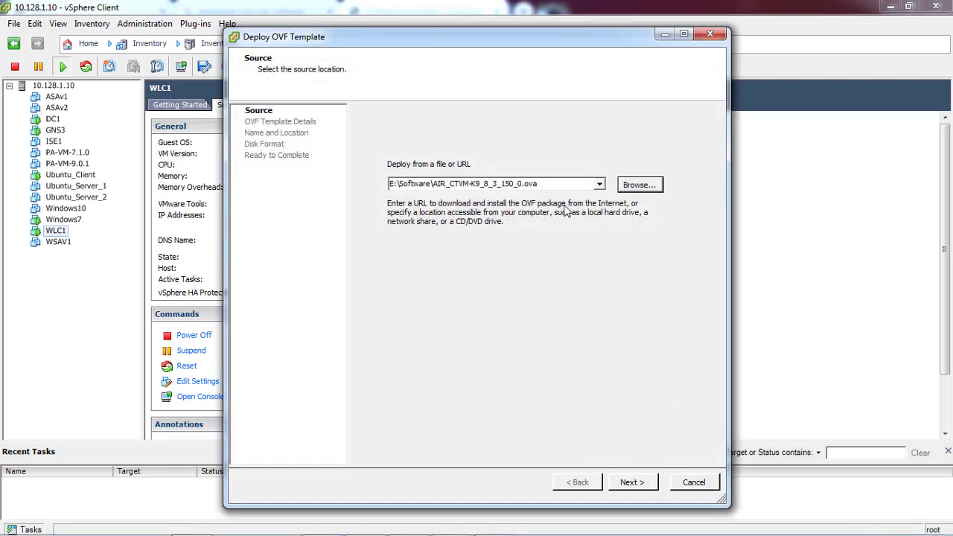
left_click(639, 184)
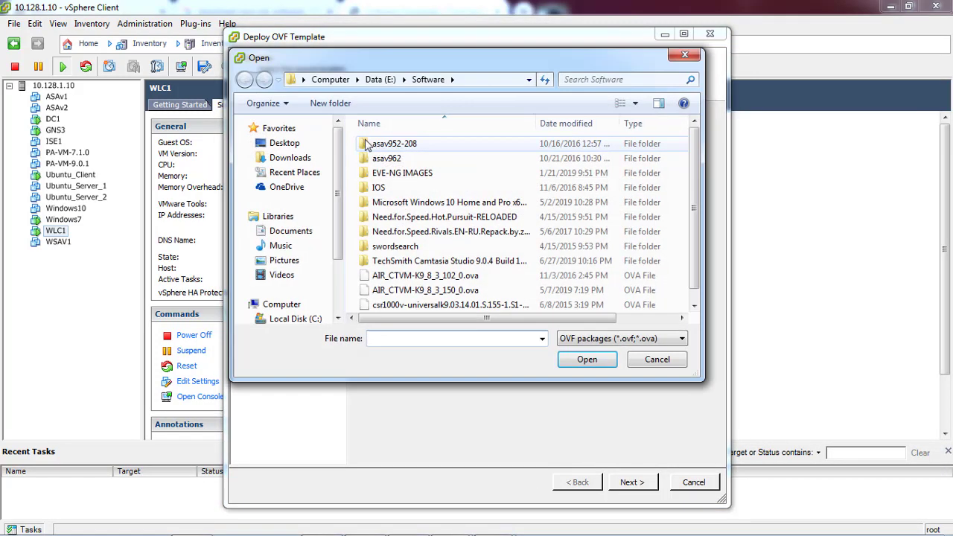
left_click(306, 157)
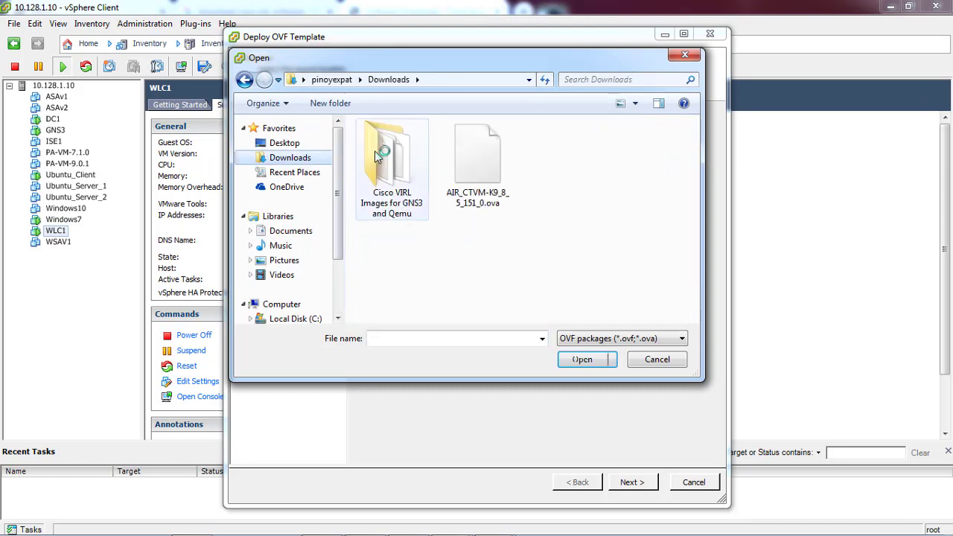
left_click(494, 159)
left_click(590, 359)
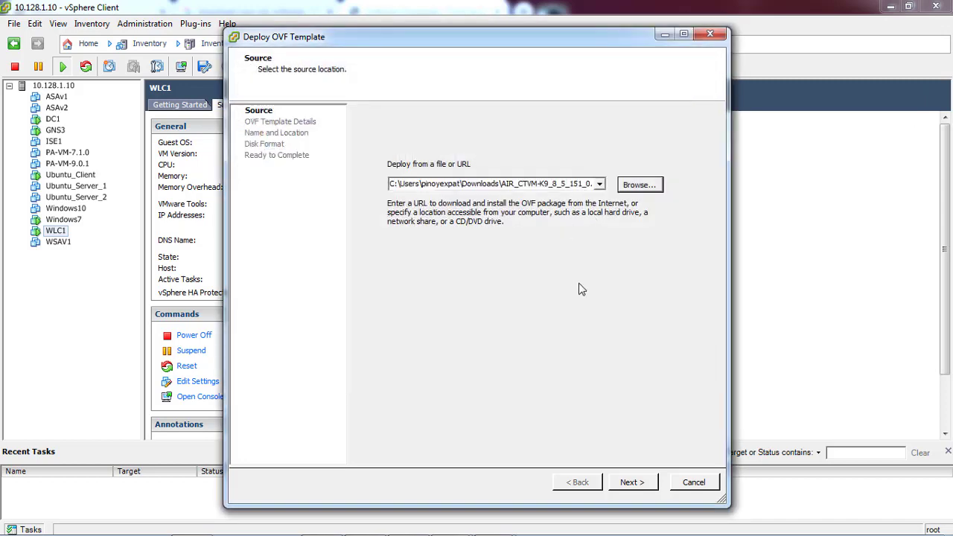
left_click(629, 487)
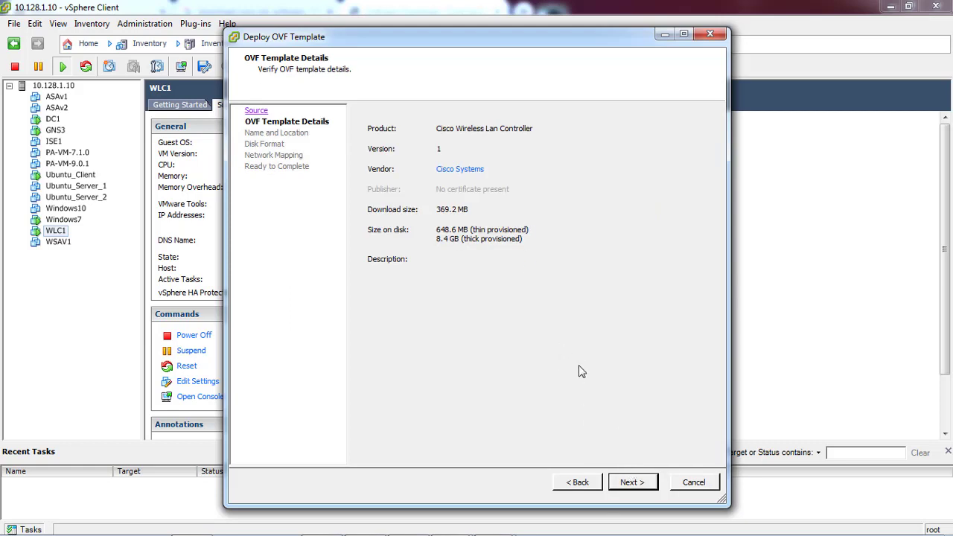
Name the VM WLC2, choose Thin Provision, review network mapping, and finish deployment
left_click(633, 485)
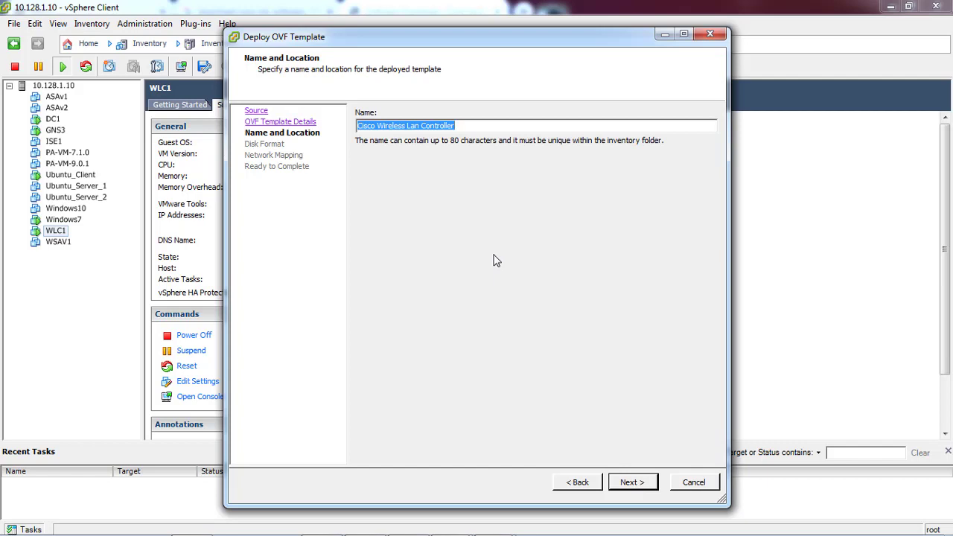
type("WLC2")
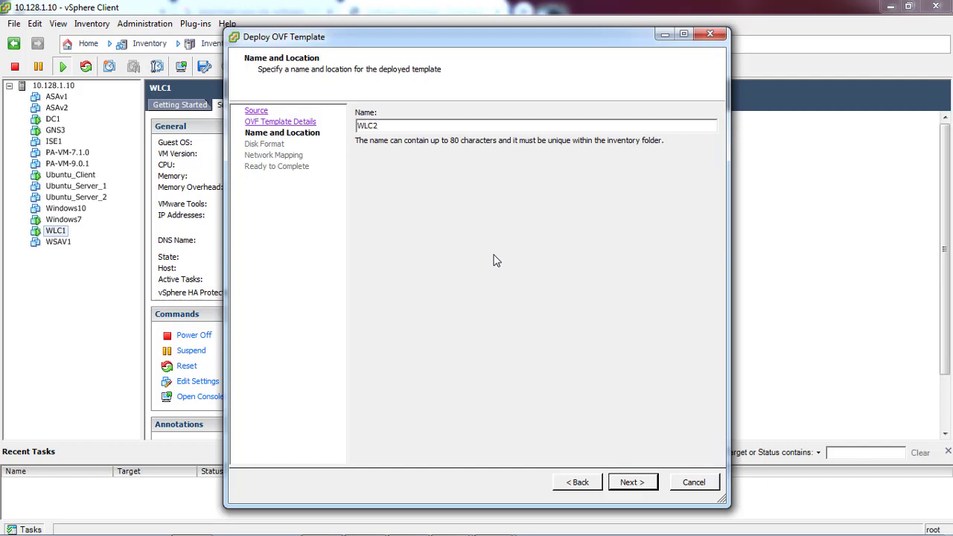
left_click(629, 482)
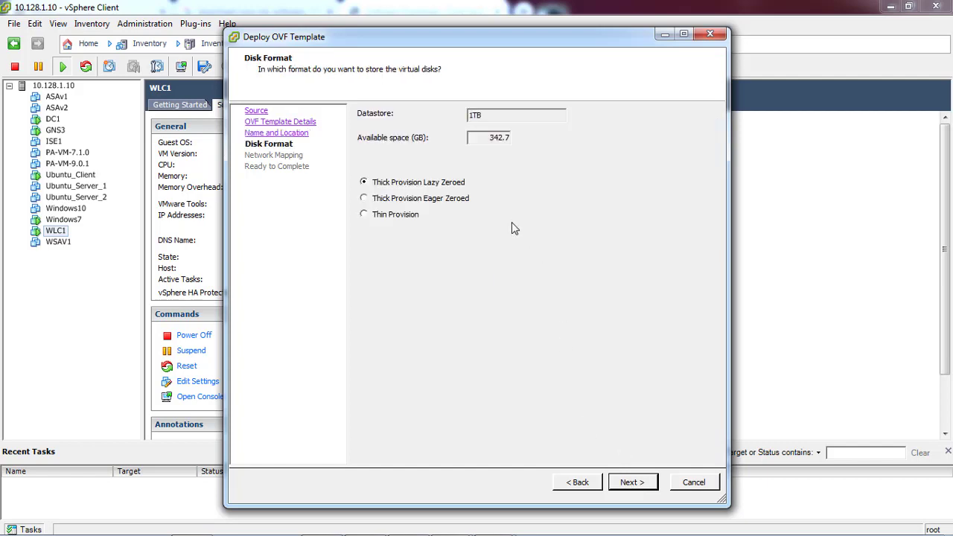
left_click(399, 216)
left_click(632, 482)
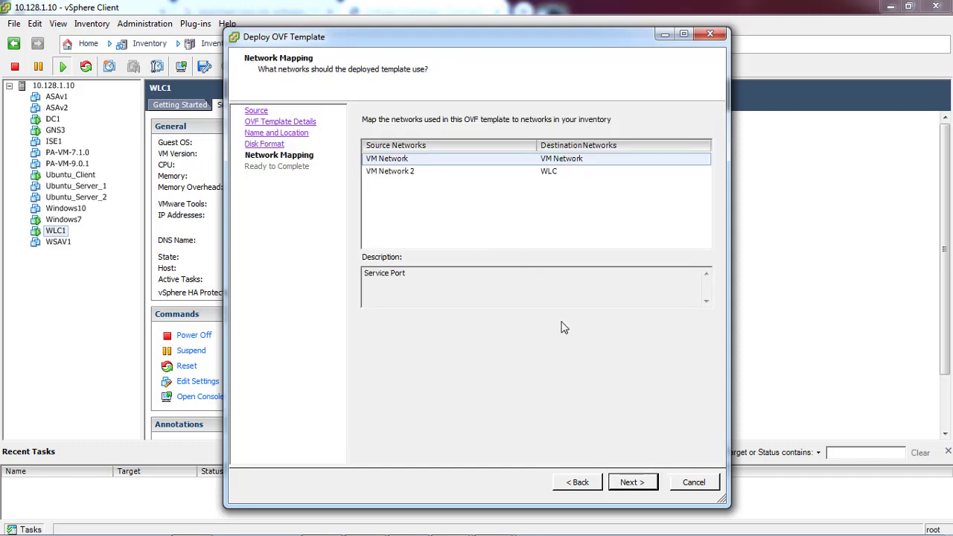
left_click(629, 482)
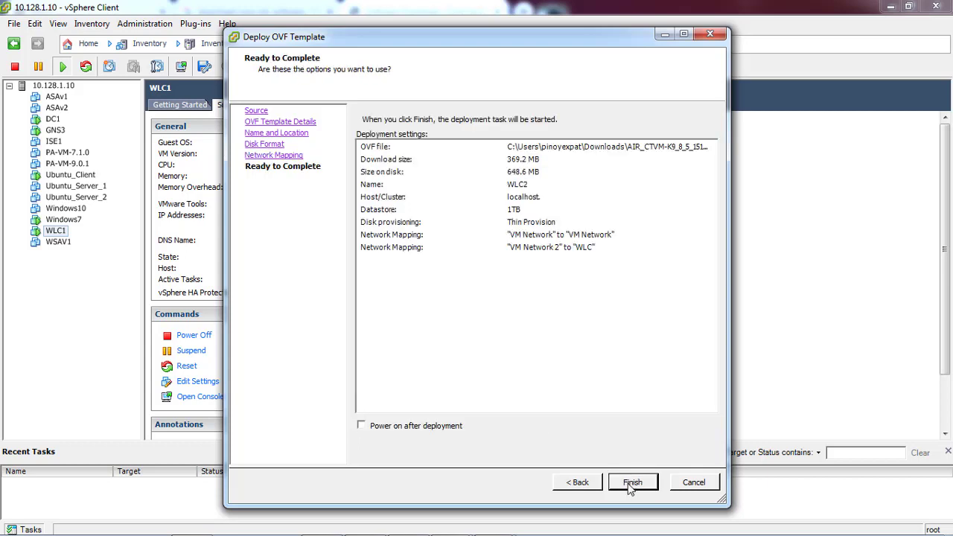
left_click(591, 486)
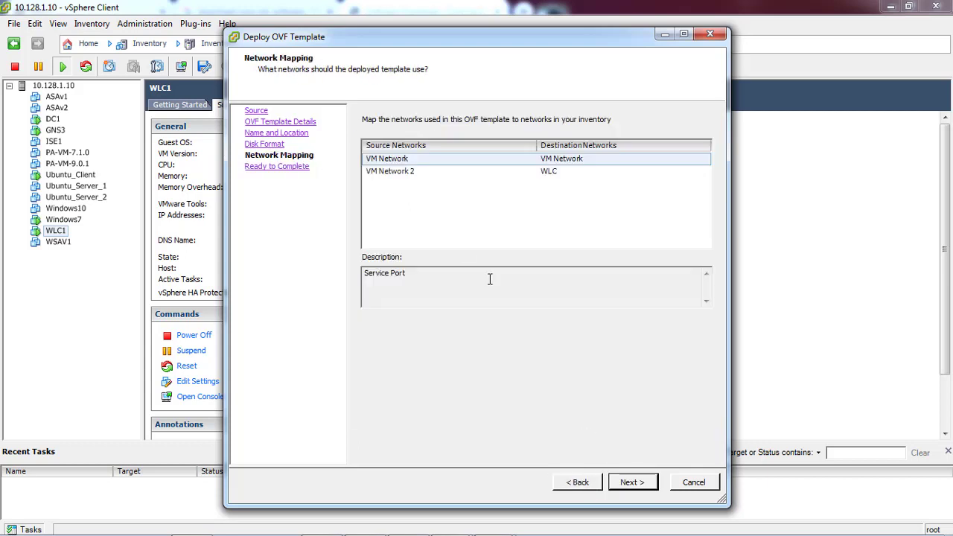
left_click(386, 172)
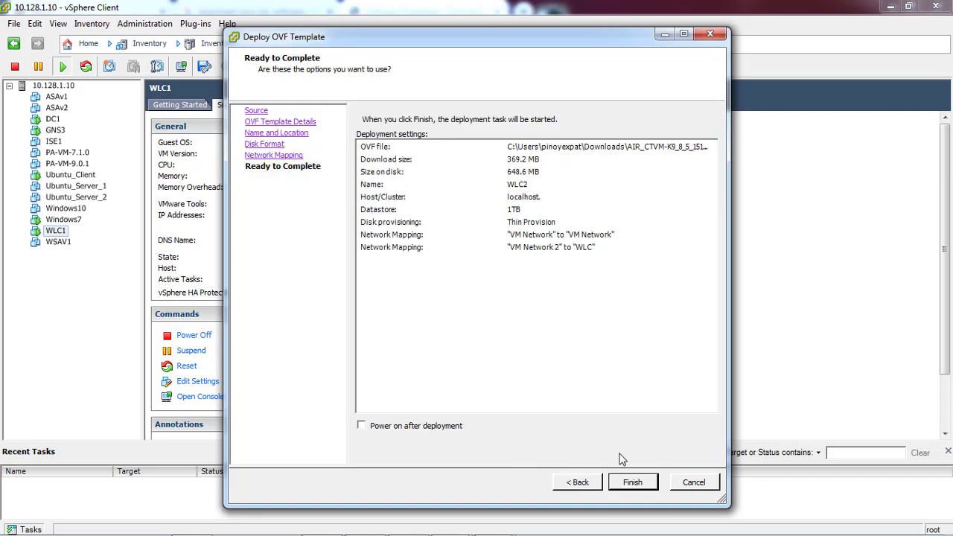
left_click(630, 481)
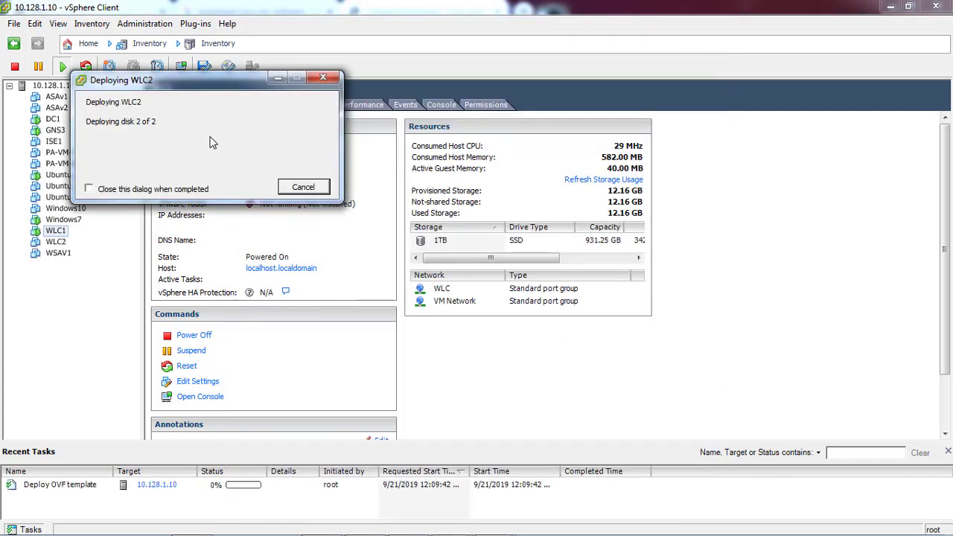
Connect WLC2's network adapter 2 to VM Network via Edit Settings and apply
left_click_drag(197, 81, 452, 196)
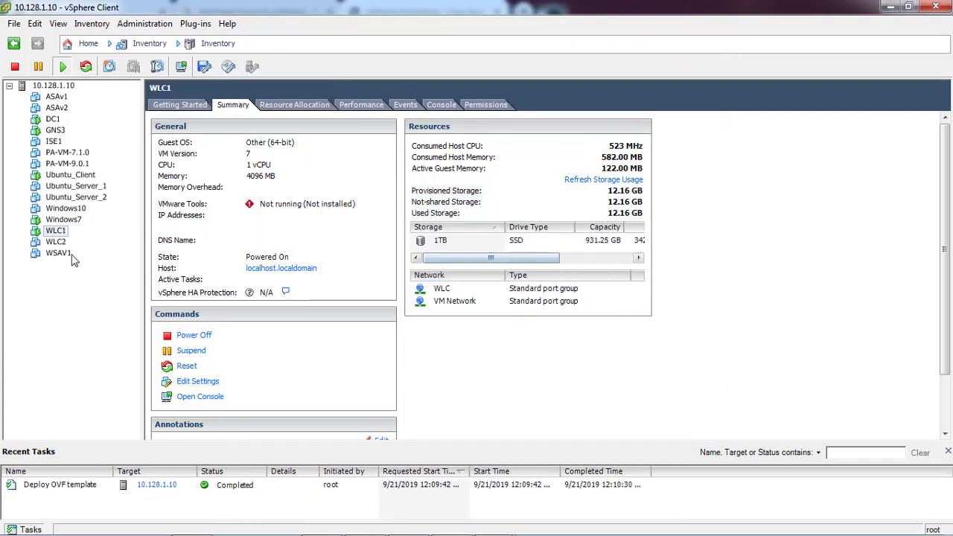
left_click(56, 243)
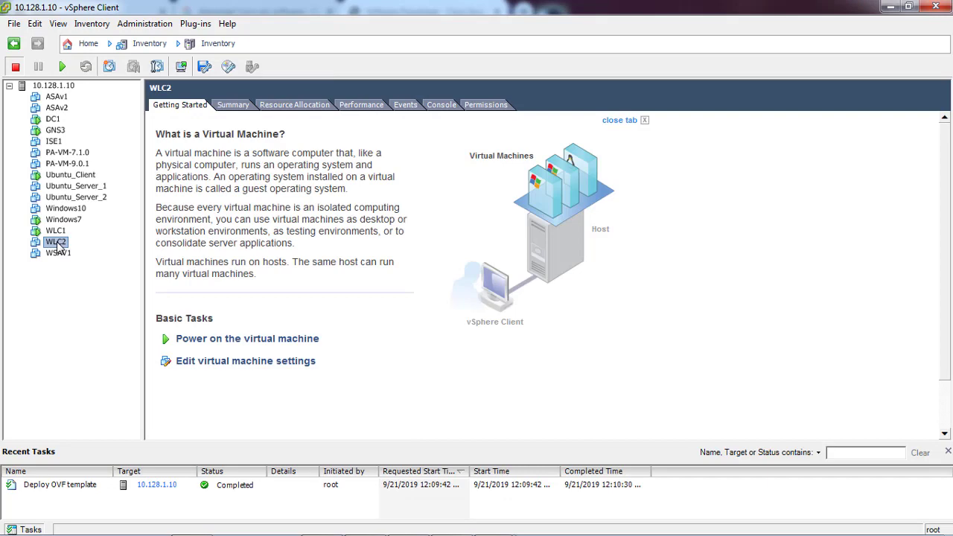
right_click(58, 244)
left_click(94, 308)
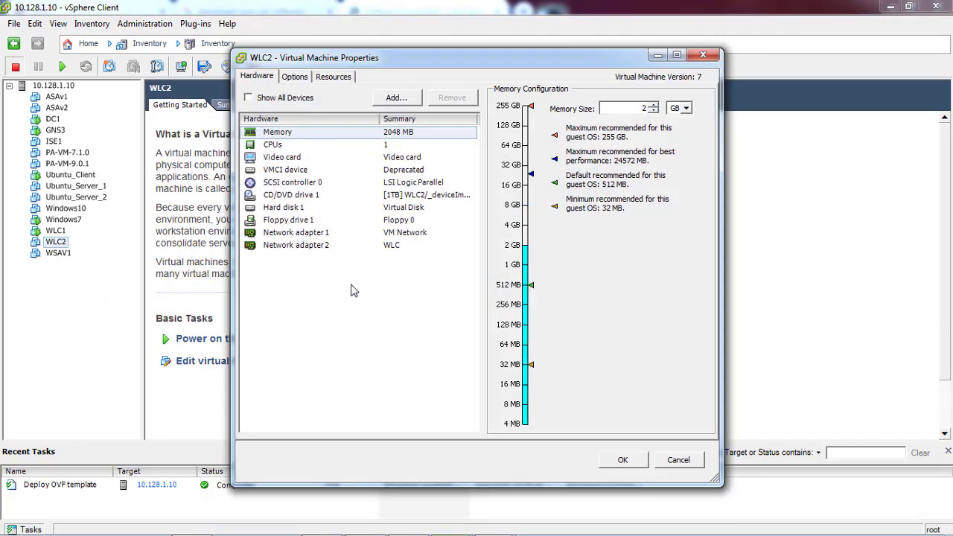
left_click(307, 247)
left_click(570, 291)
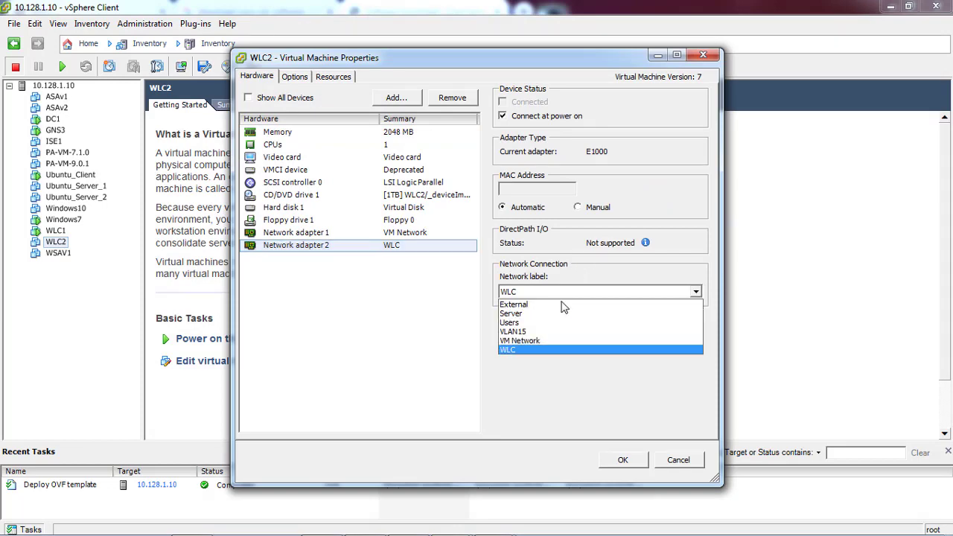
left_click(550, 331)
left_click(545, 293)
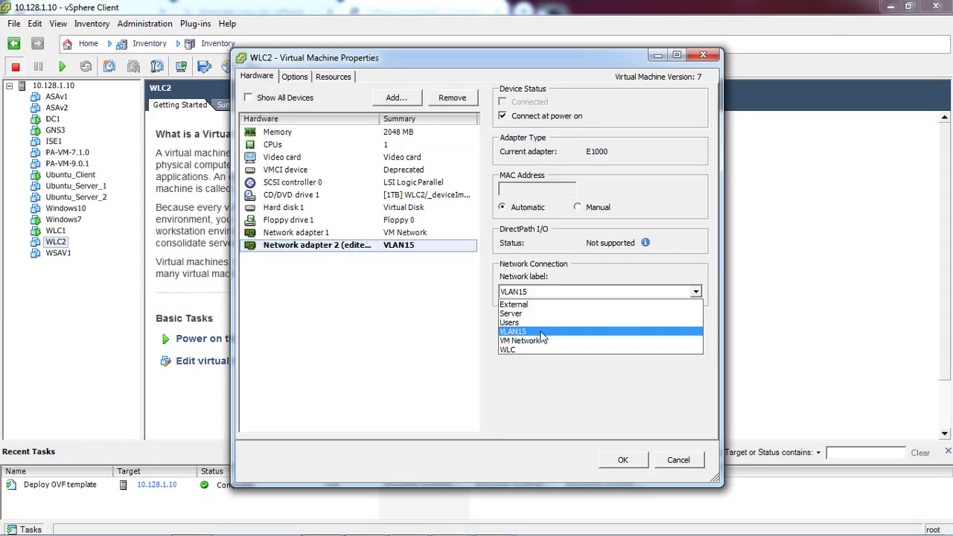
left_click(528, 340)
left_click(622, 459)
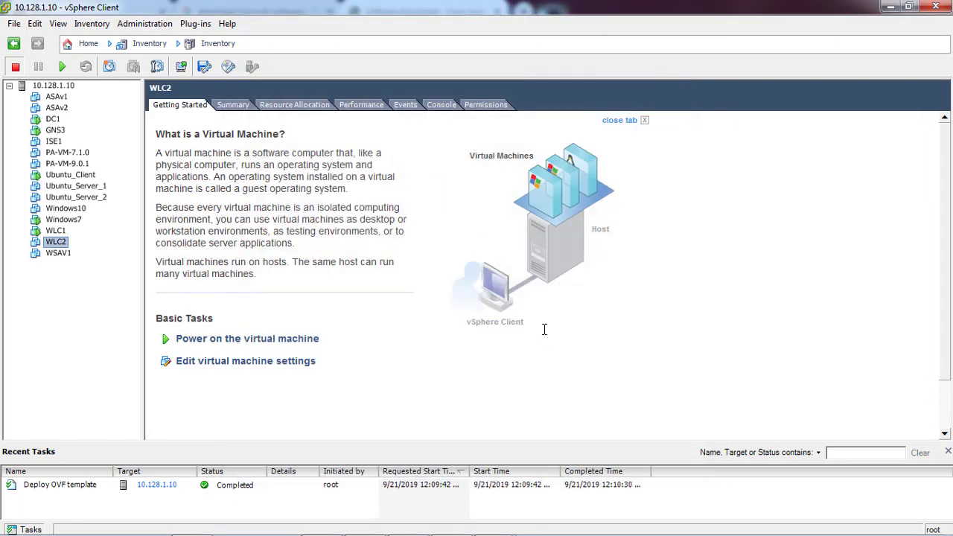
right_click(59, 244)
Power on WLC2 and enlarge its console to watch the install and reboot
mouse_move(84, 251)
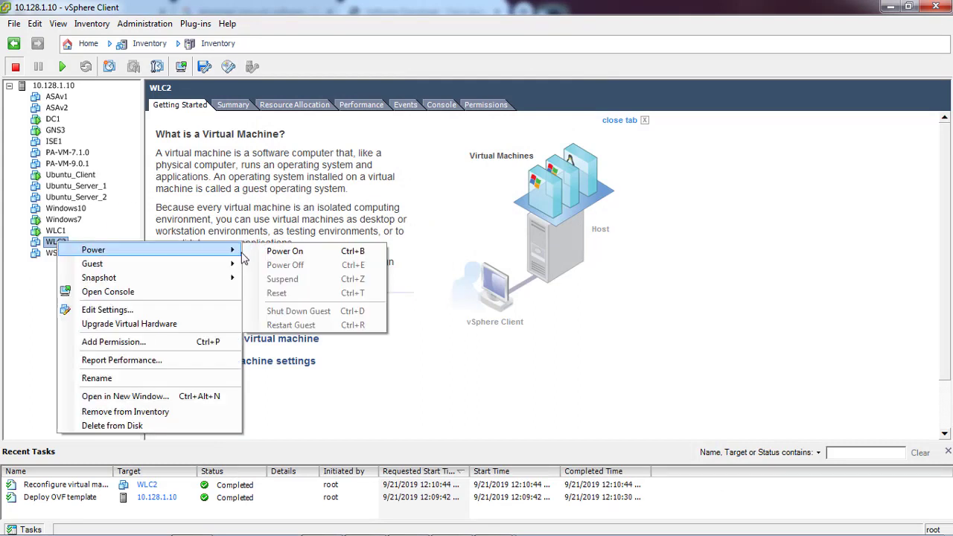
left_click(287, 253)
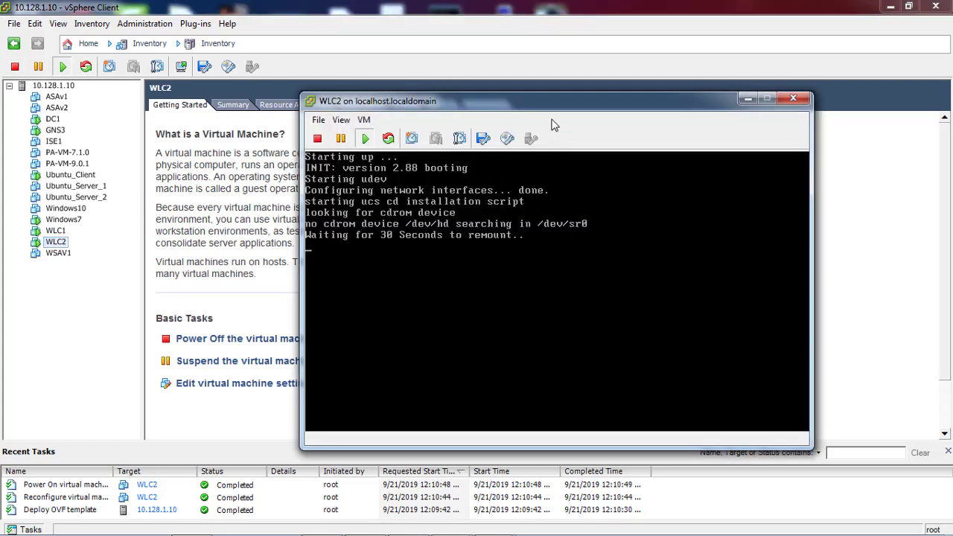
left_click_drag(508, 97, 457, 85)
left_click(503, 265)
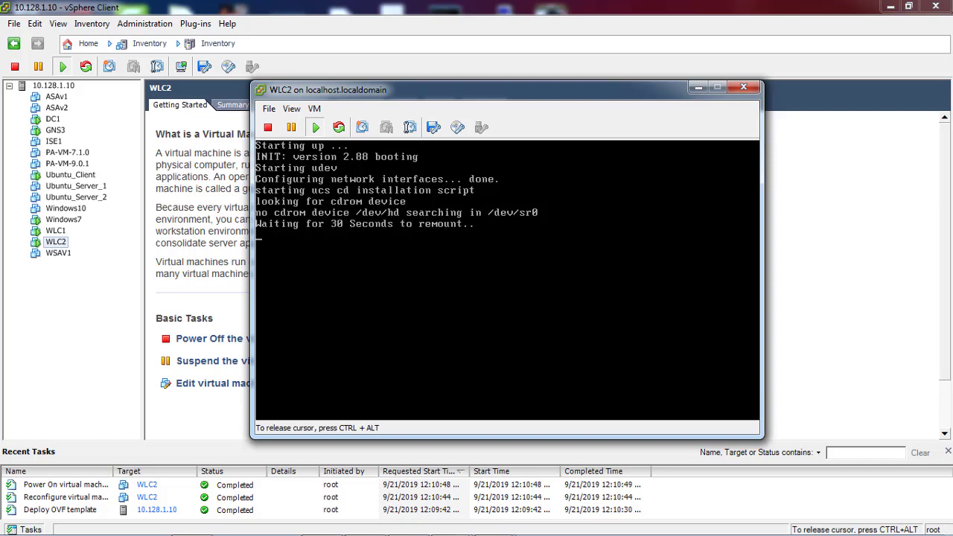
key("ctrl+alt")
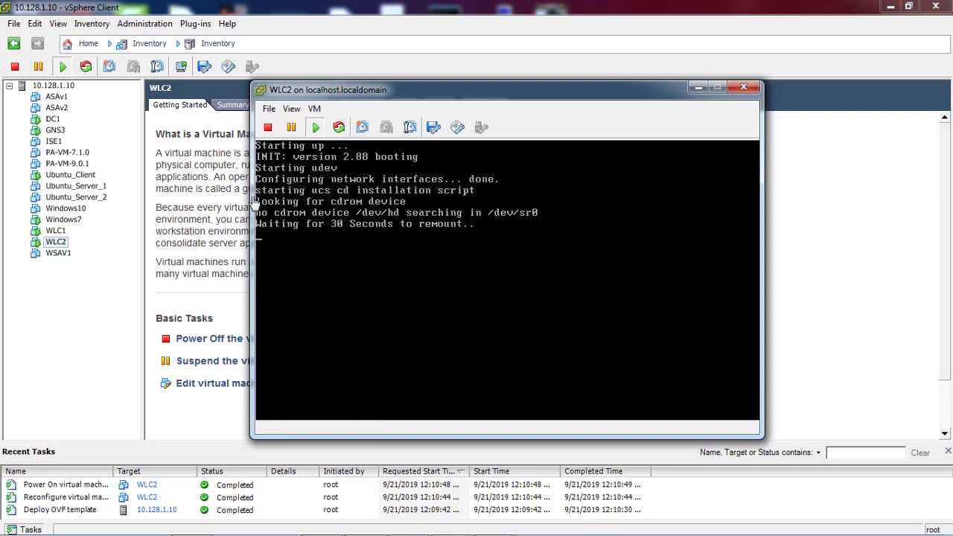
left_click_drag(251, 435, 212, 445)
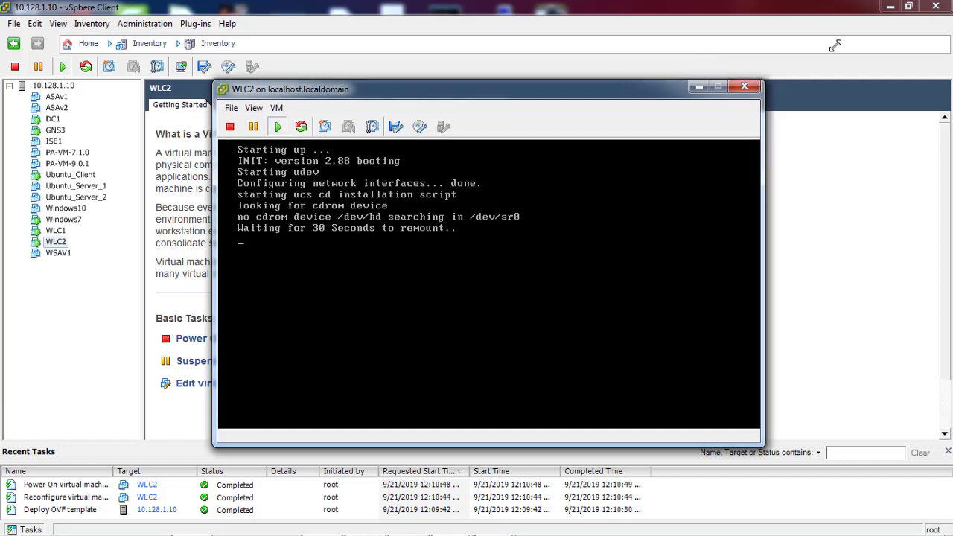
left_click_drag(766, 88, 839, 39)
left_click_drag(213, 445, 162, 468)
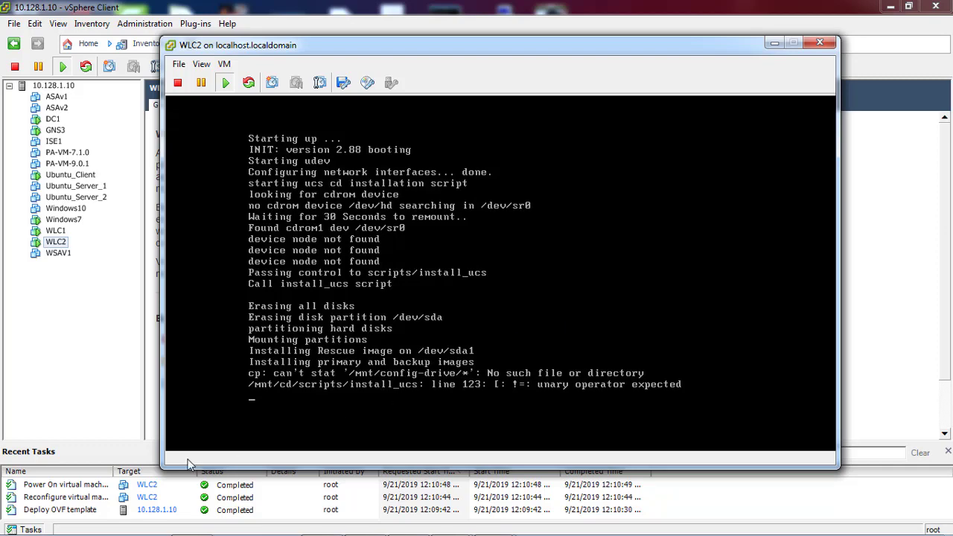
left_click_drag(164, 464, 138, 475)
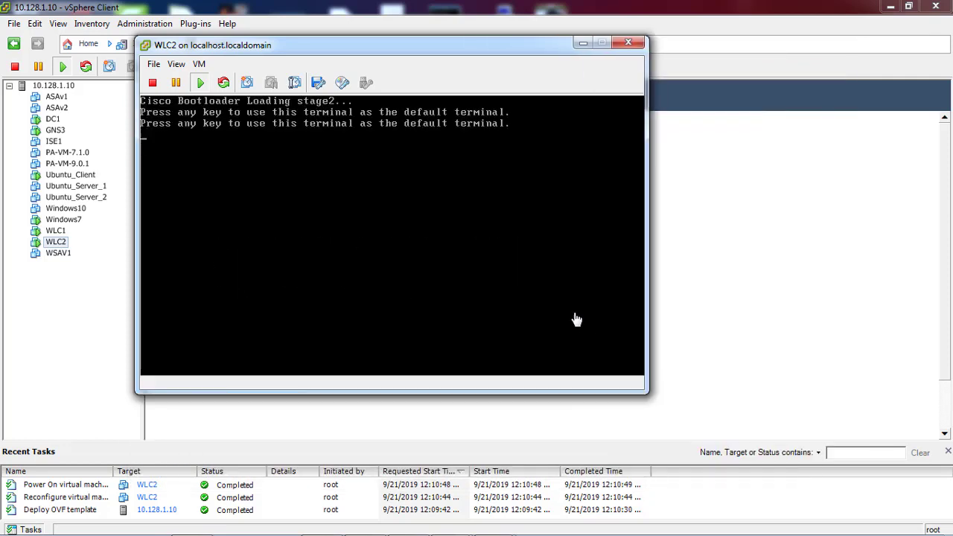
left_click(576, 319)
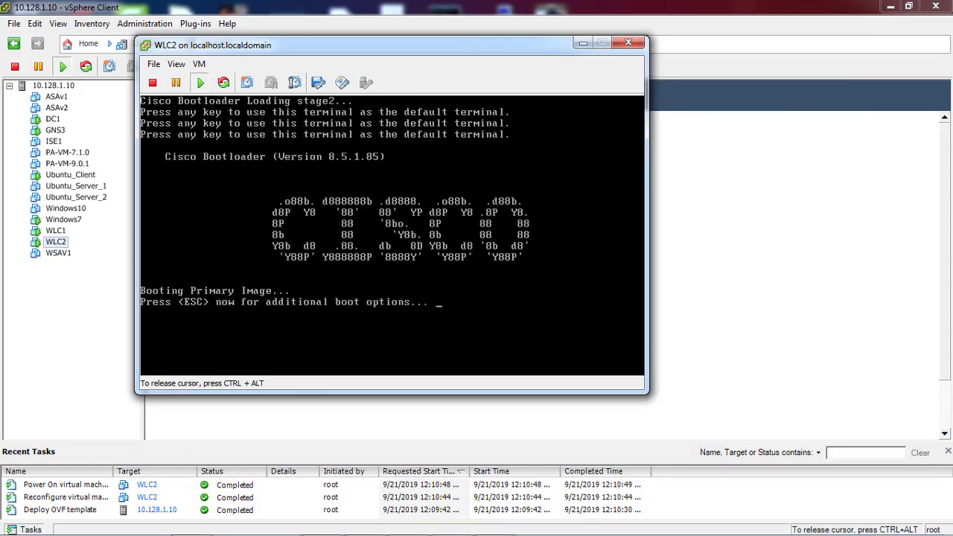
Widen the WLC2 console and wait until services through AVC Flex Services report ok
key("ctrl+alt")
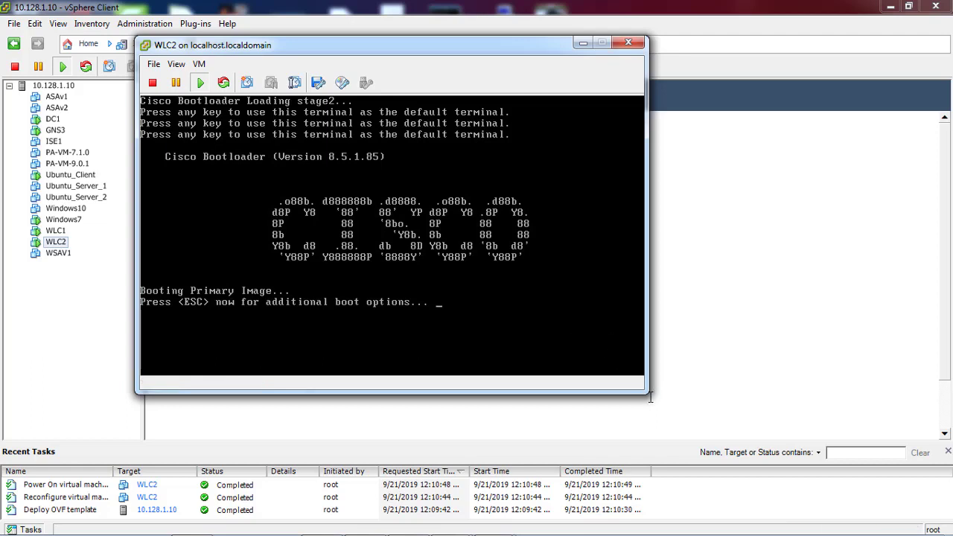
left_click_drag(645, 393, 863, 445)
left_click(492, 299)
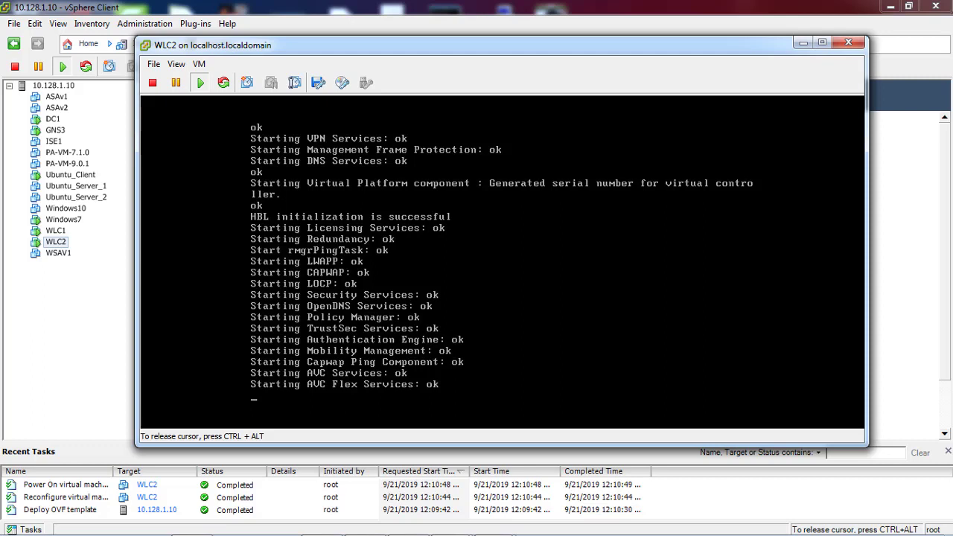
key("ctrl+alt")
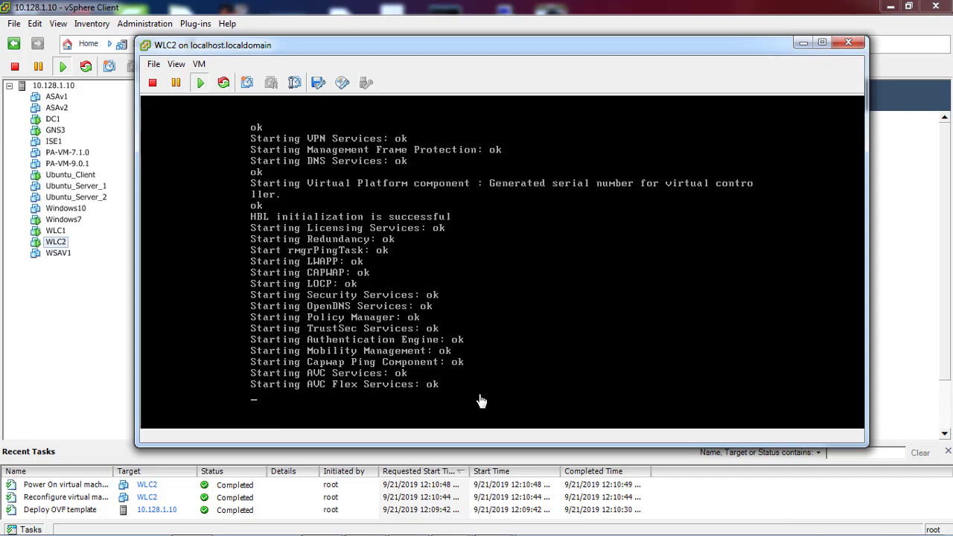
mouse_move(721, 530)
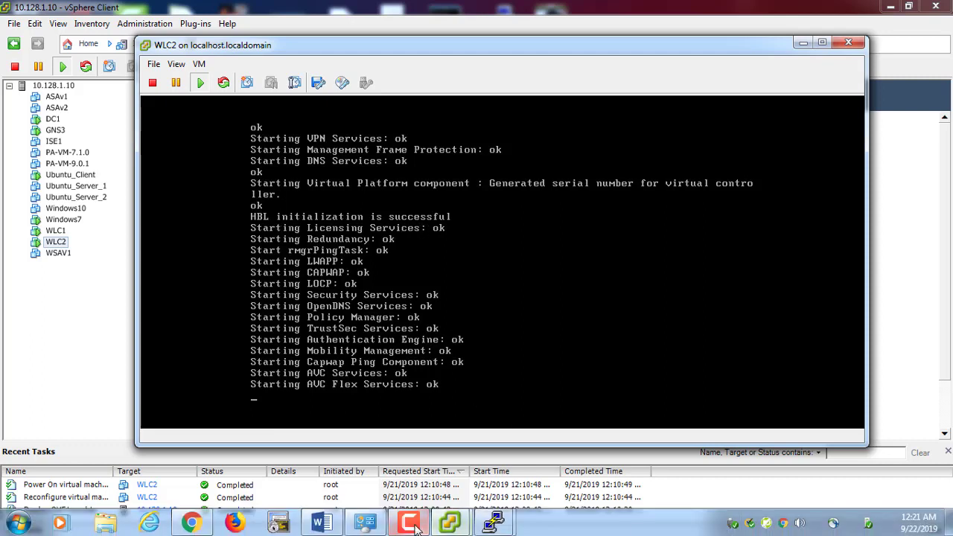
left_click(408, 529)
Answer yes to end autoinstall and create the admin account with its password
left_click(885, 483)
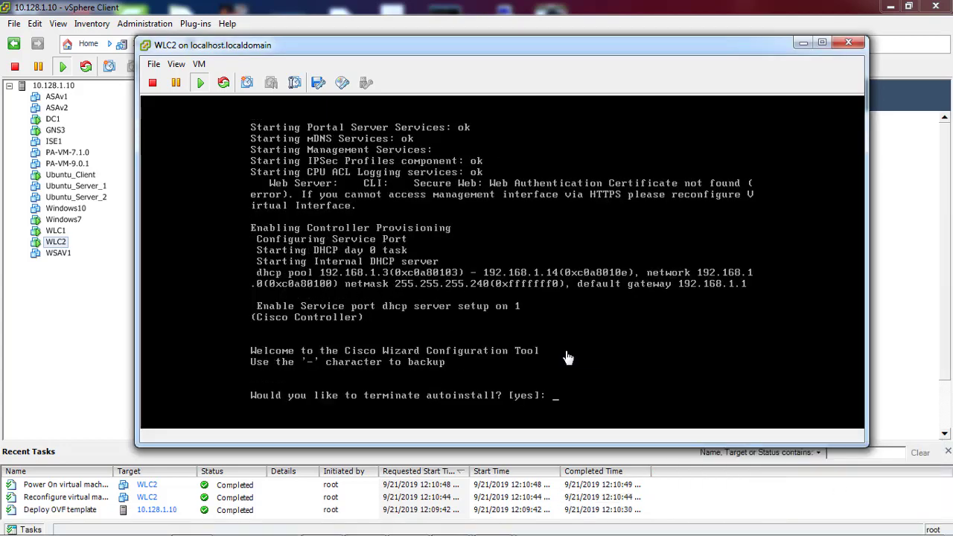
type("yes")
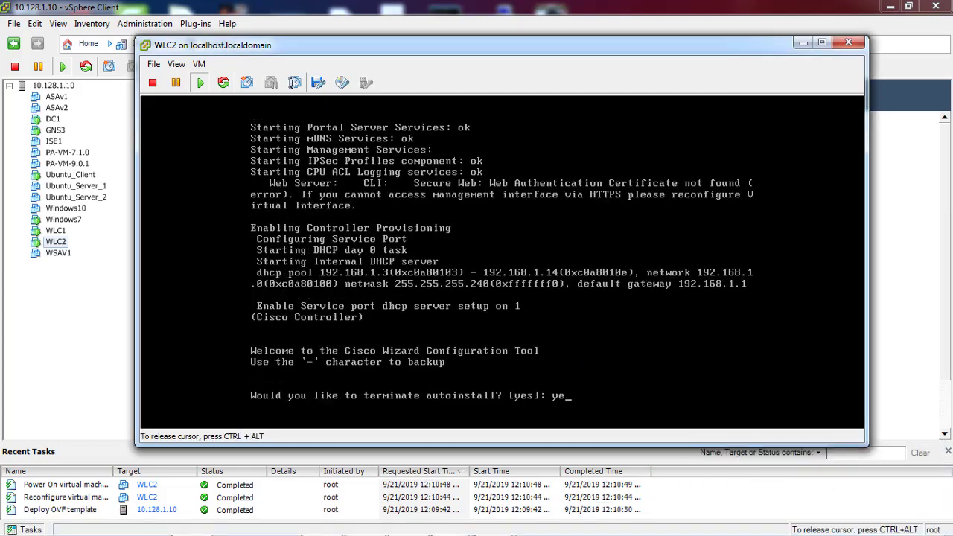
key("Return")
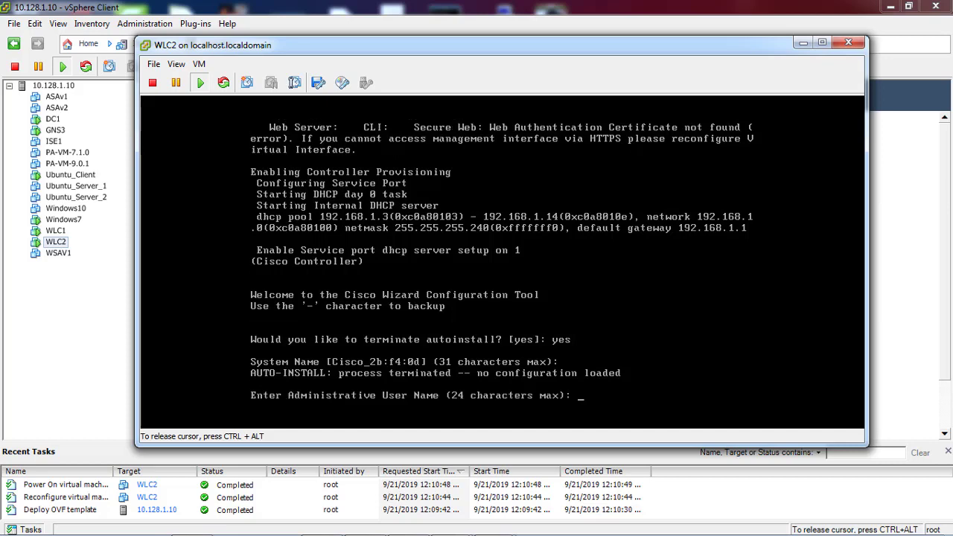
type("admin")
key("Return")
type("********")
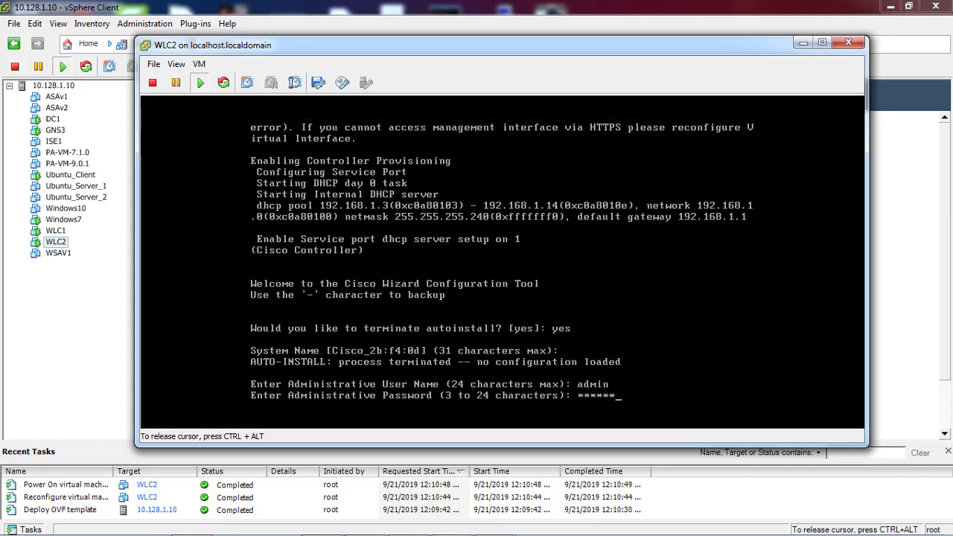
type("***")
key("Return")
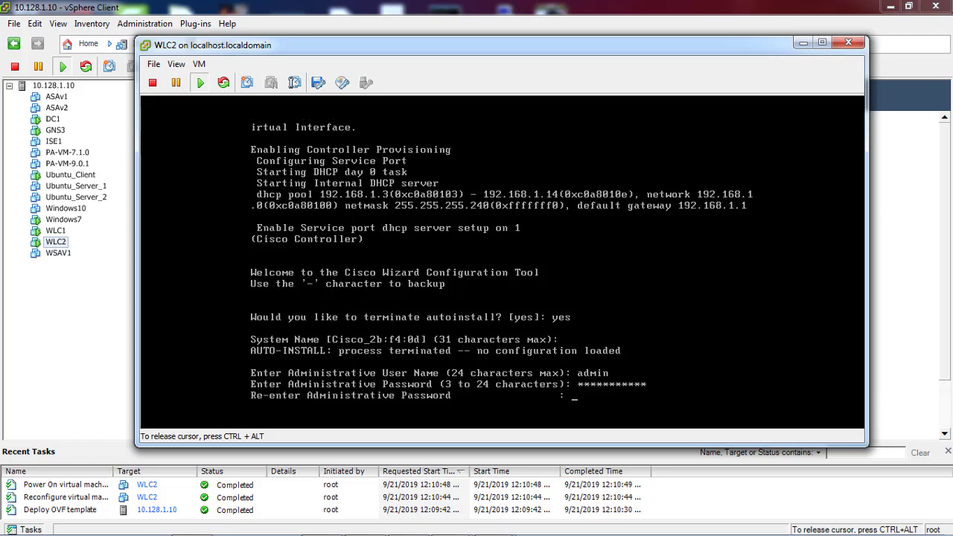
type("***********")
key("Return")
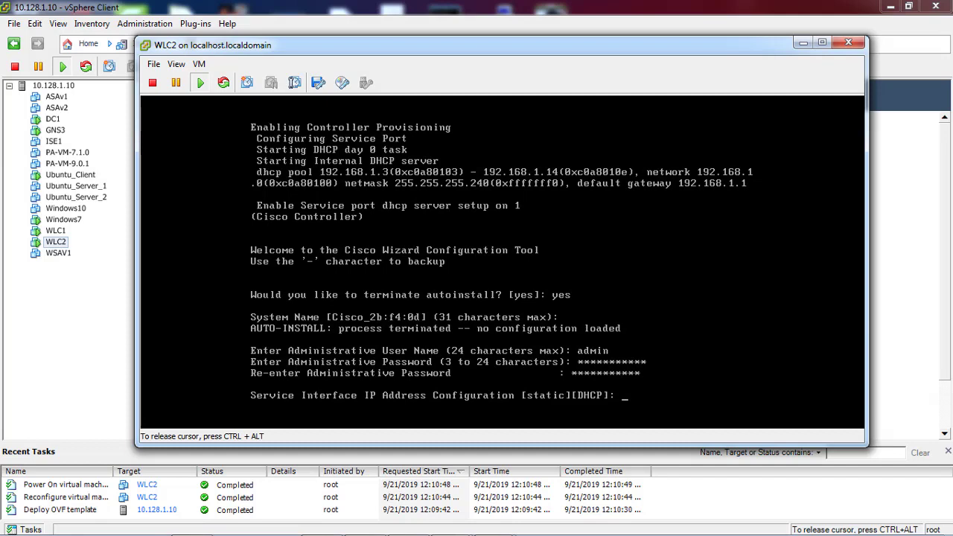
Give the service interface static address 10.1.1.2 with netmask 255.255.255.0
type("static")
key("Return")
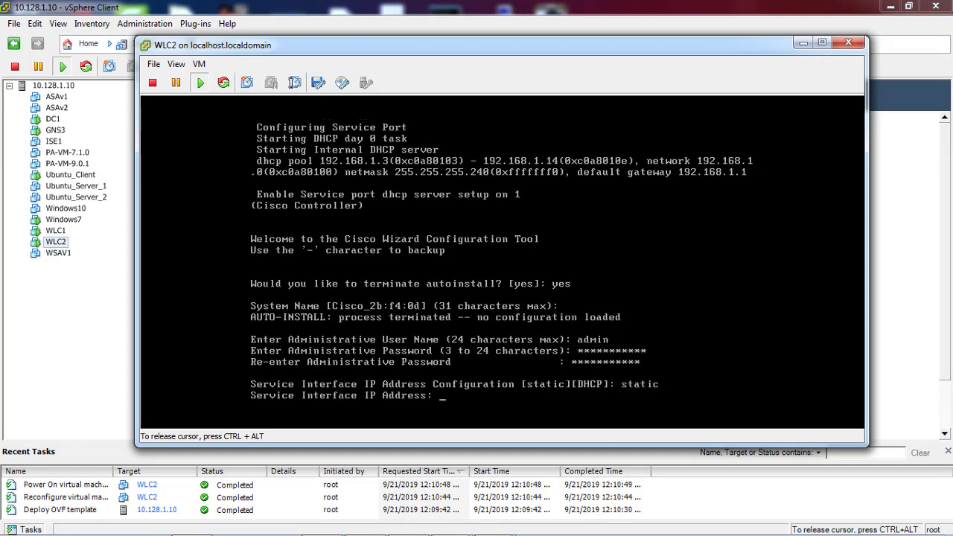
type("10.1.1.2")
key("Return")
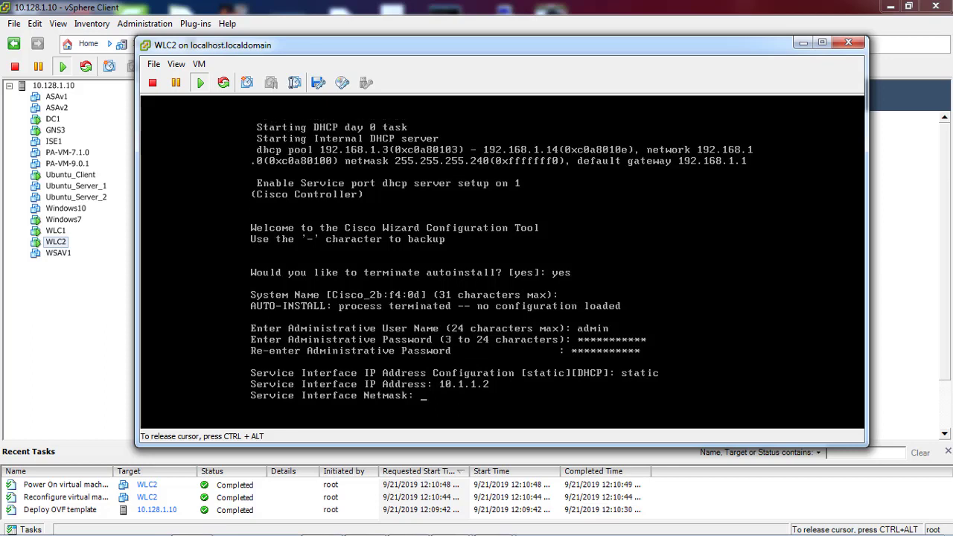
type("255.255.255.0")
key("Return")
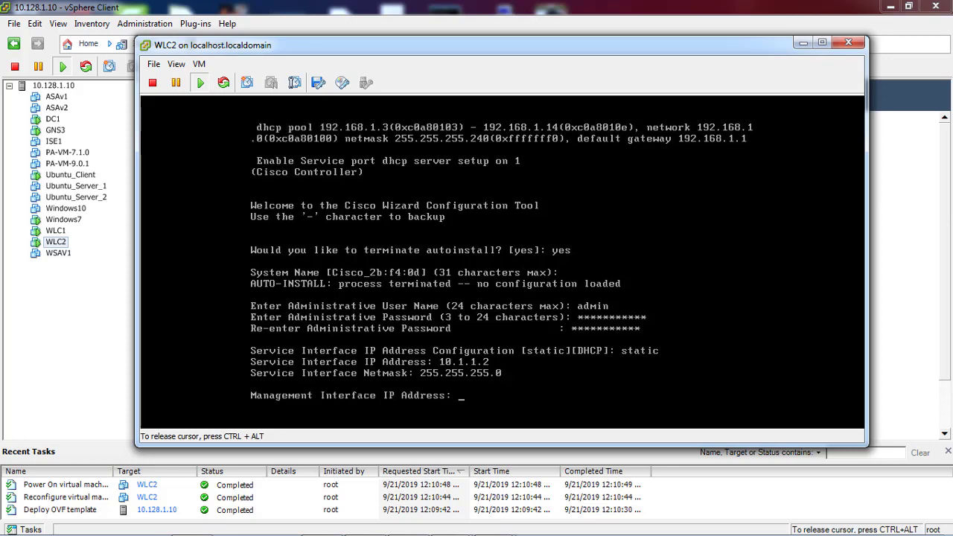
Set management interface 192.168.100.10/255.255.255.0, router 192.168.100.1, untagged VLAN
type("192.168.100.10")
key("Return")
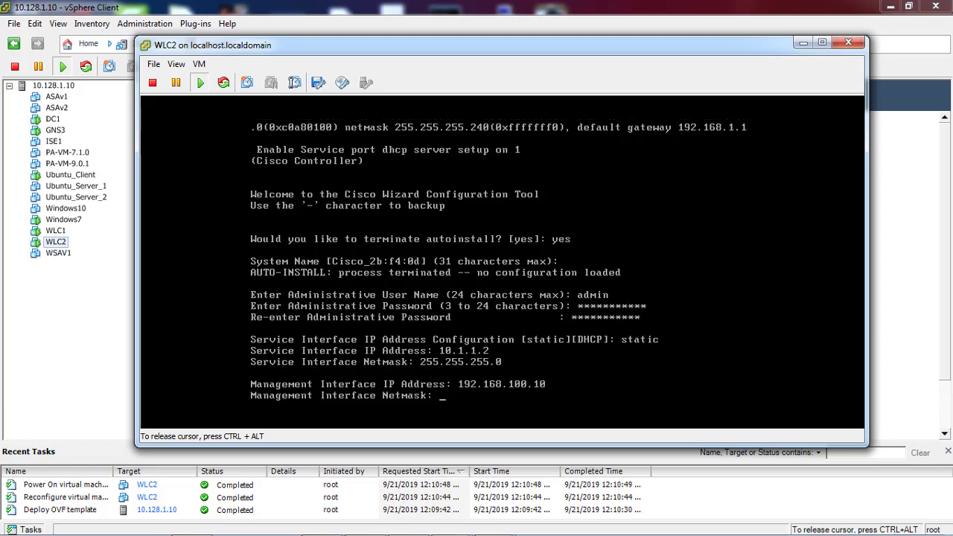
type("255.255.255.0")
key("Return")
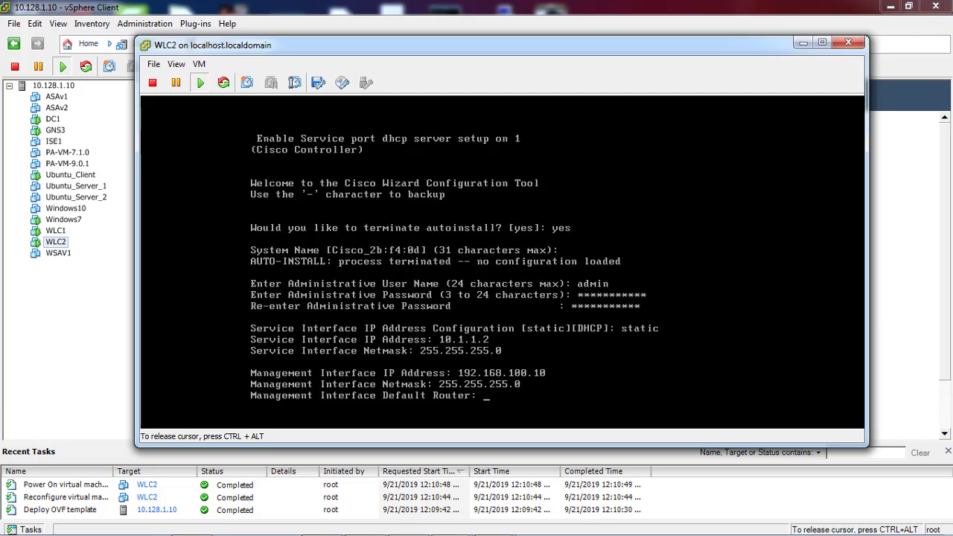
type("192.168.100.1")
key("Return")
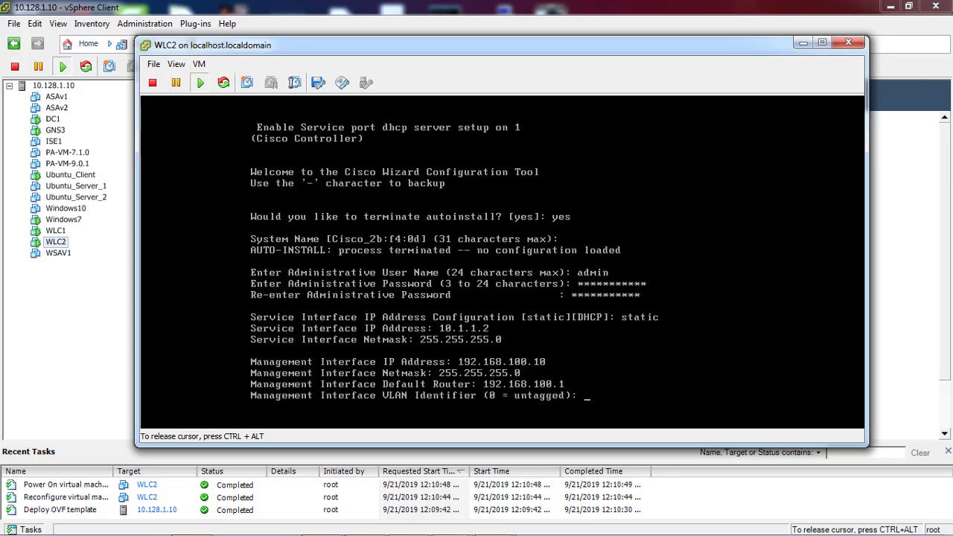
key("Return")
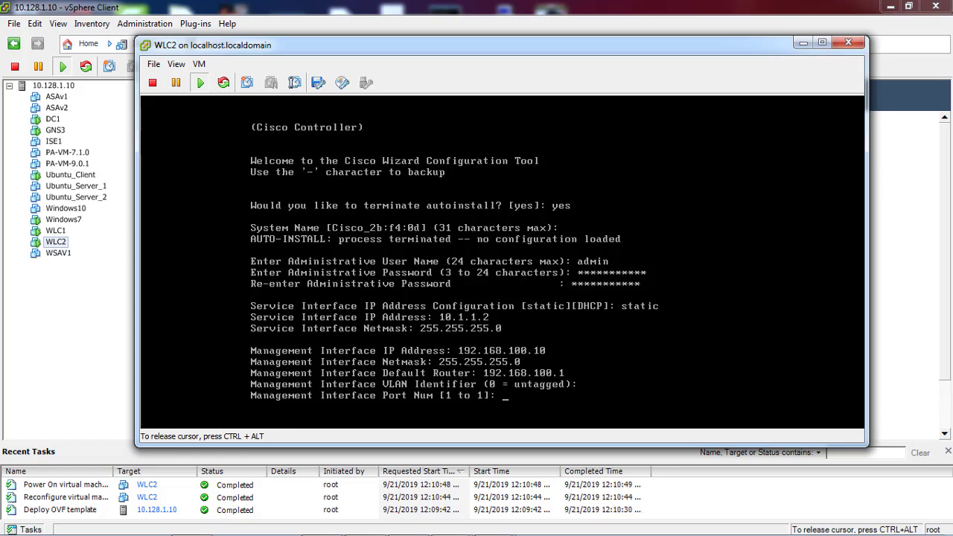
Assign the management interface to port 1 and set DHCP server 192.168.100.2
type("1")
key("Return")
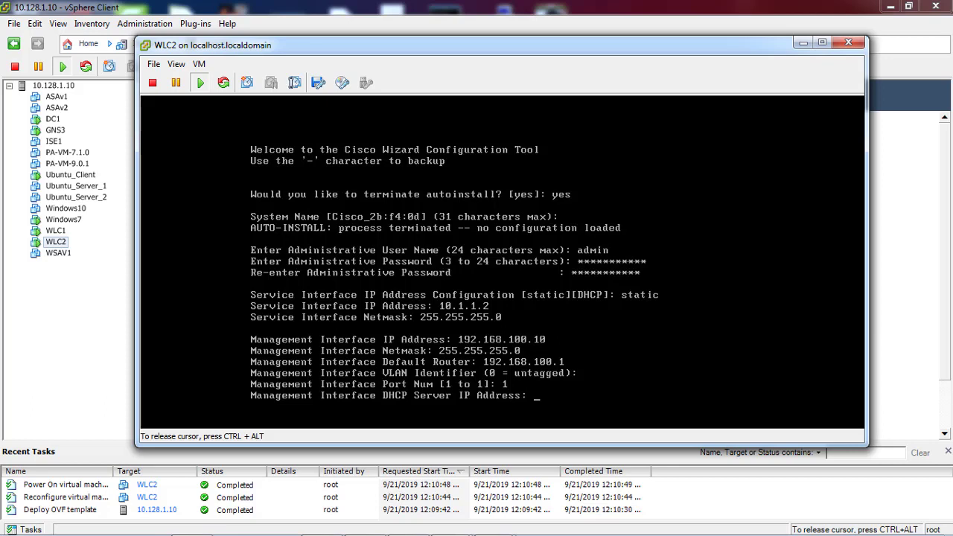
type("192.168.")
key("BackSpace")
key("BackSpace")
key("BackSpace")
key("BackSpace")
key("BackSpace")
key("BackSpace")
key("BackSpace")
key("BackSpace")
type("192.168.100.2")
key("Return")
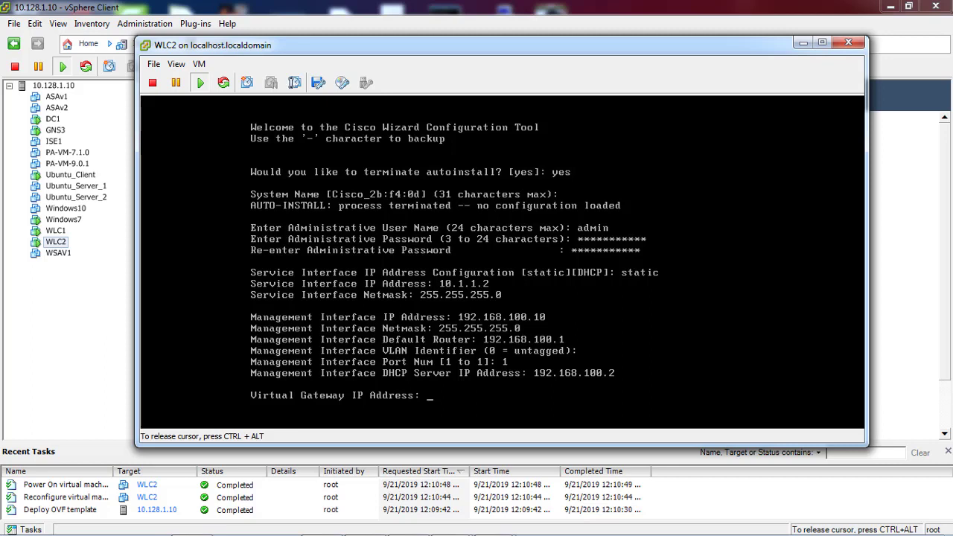
Set virtual gateway 1.1.1.1, mobility group 'default', network name TEST, and decline DHCP bridging
type("1.1.1.1")
key("Return")
type("default")
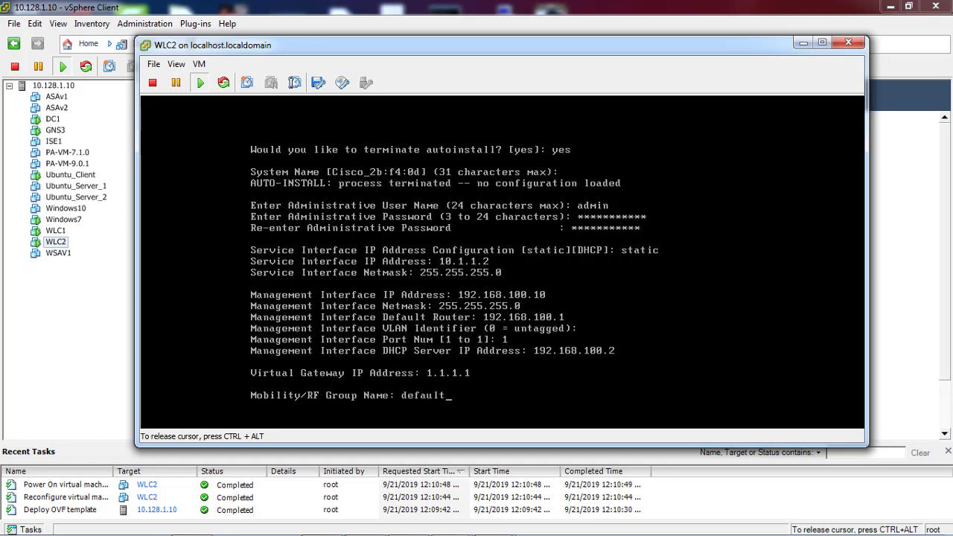
key("Return")
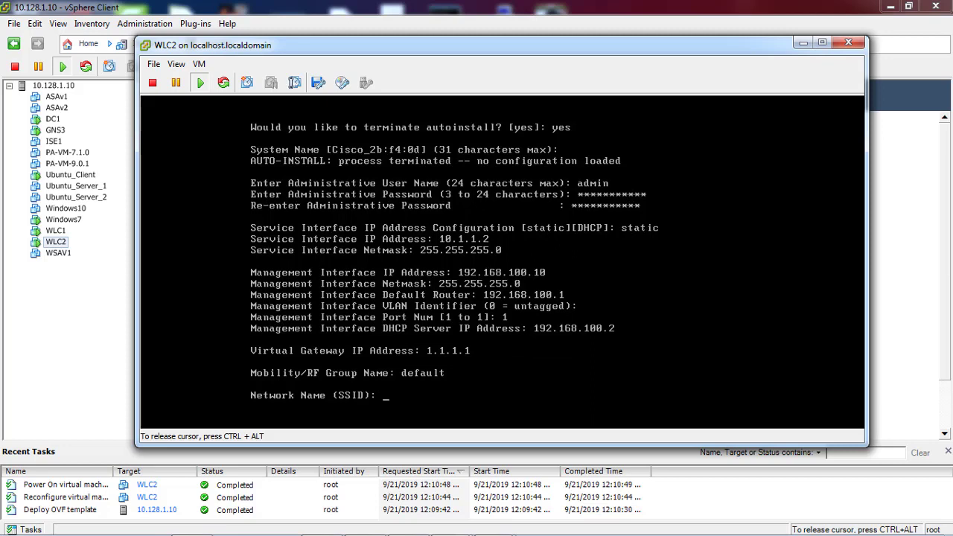
type("TEST")
key("Return")
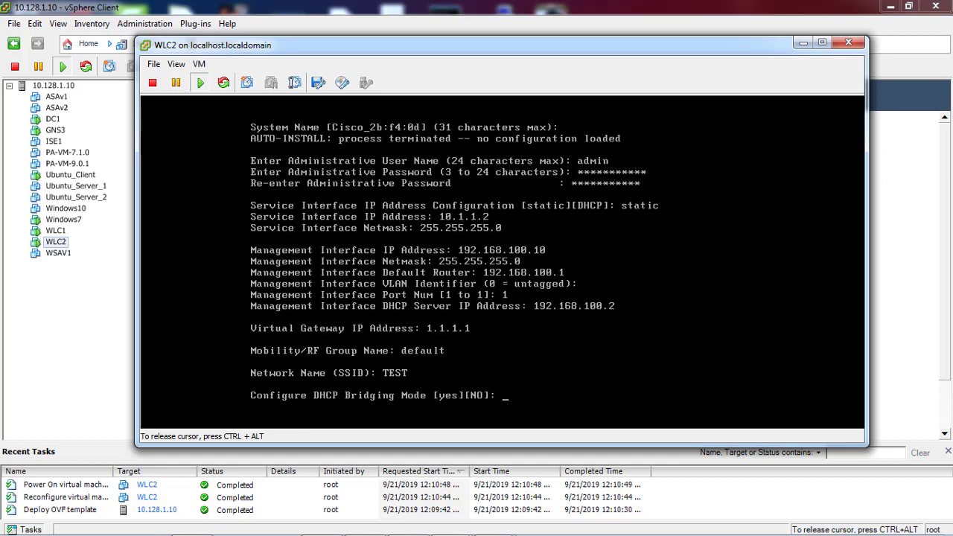
type("NO")
key("Return")
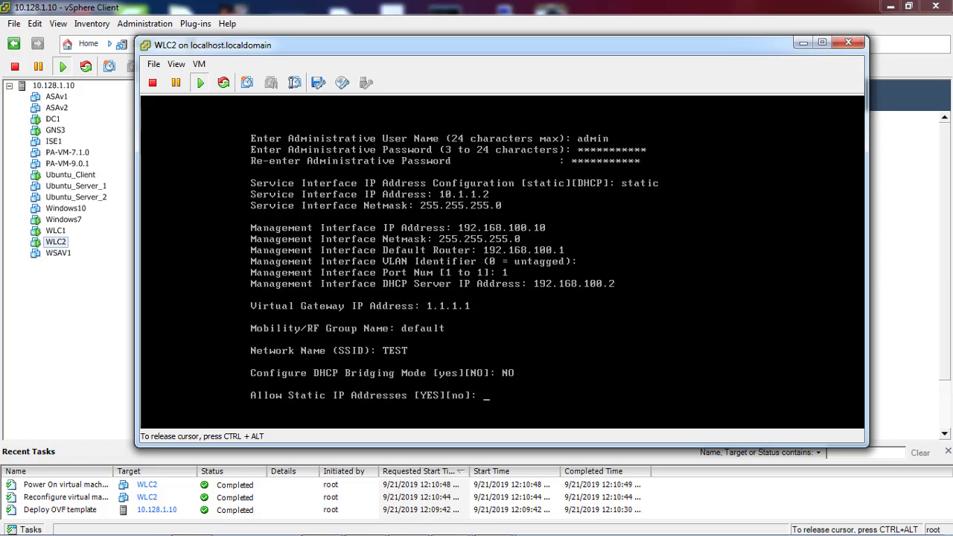
Allow static IP addresses, skip the RADIUS server, and set country code AE
type("YES")
key("Return")
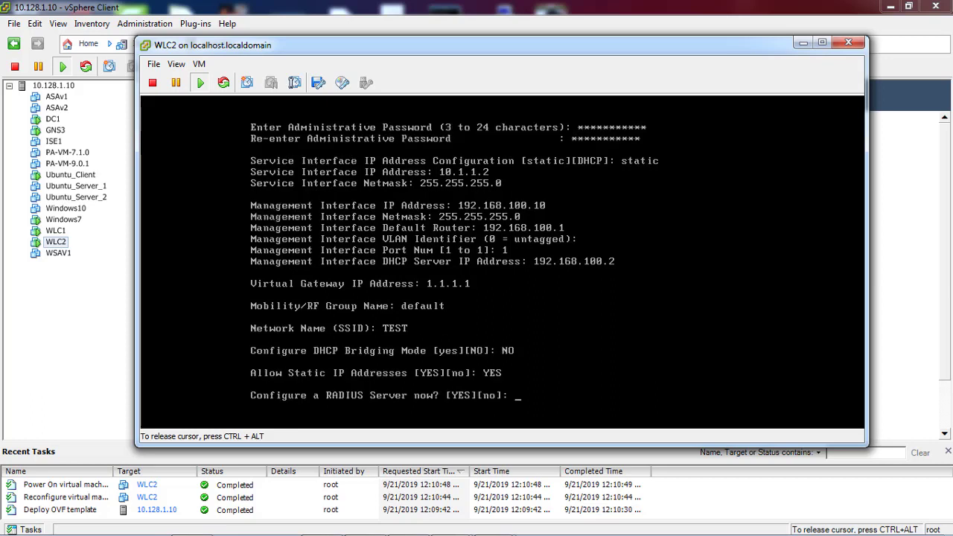
type("no")
key("Return")
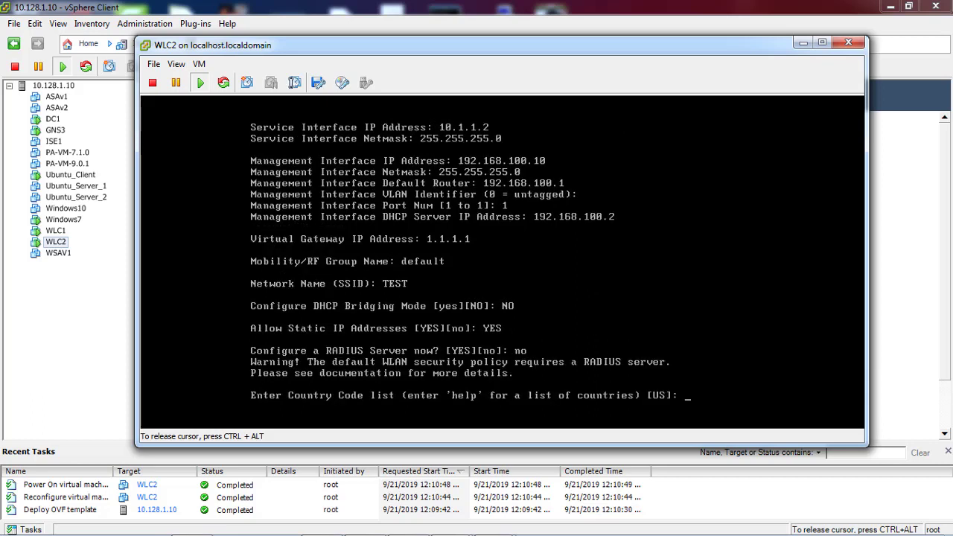
type("AE")
key("Return")
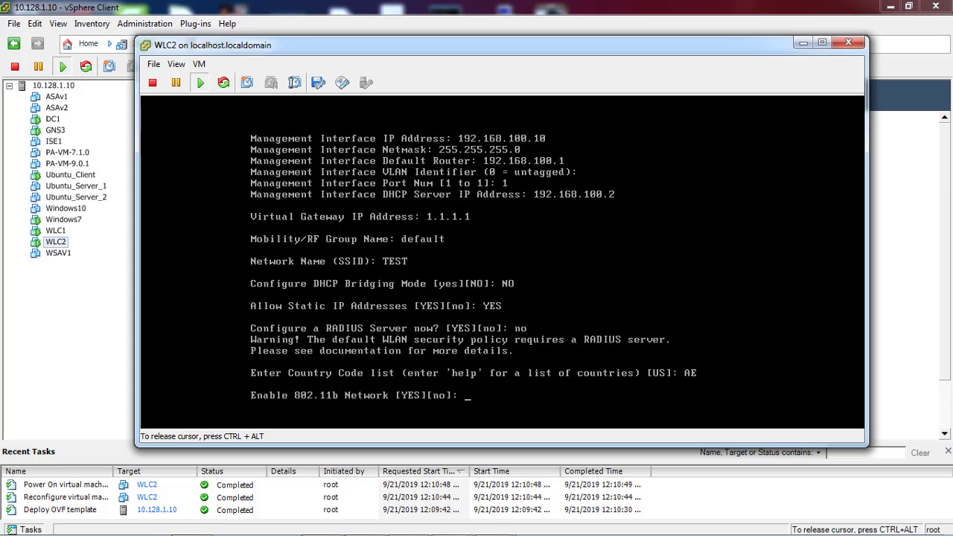
Enable the 802.11b, 802.11a and 802.11g networks and Auto-RF, and skip NTP
type("YES")
key("Return")
type("YES")
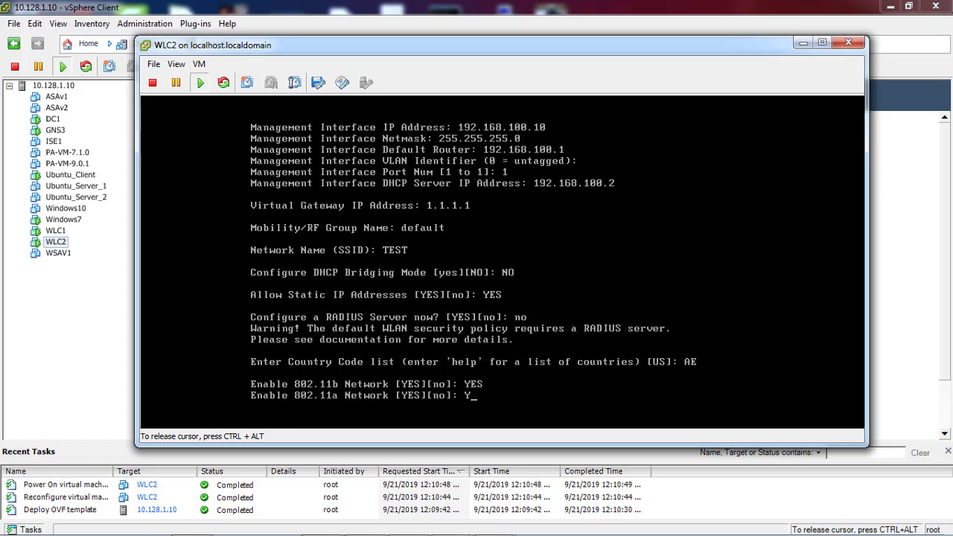
key("Return")
type("YES][no]: YES")
key("Return")
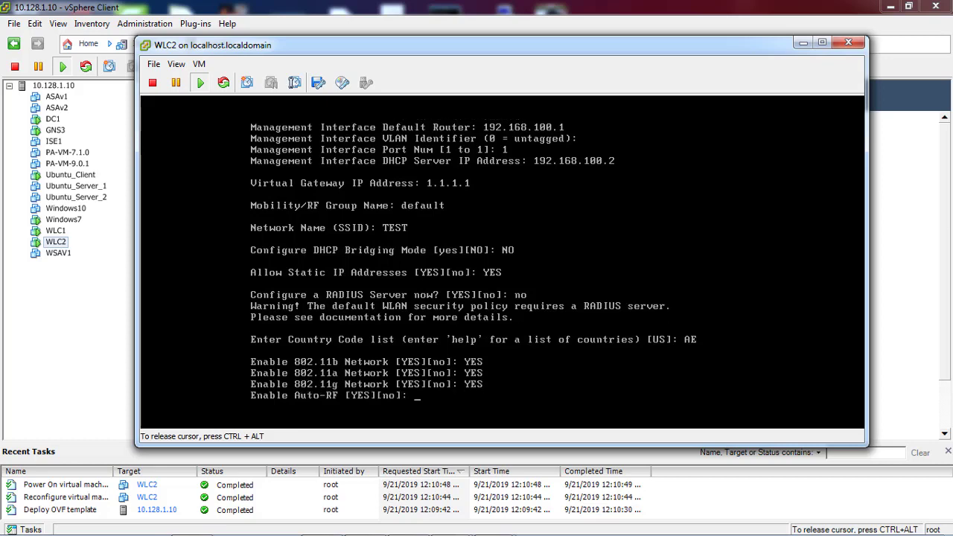
type("YES")
key("Return")
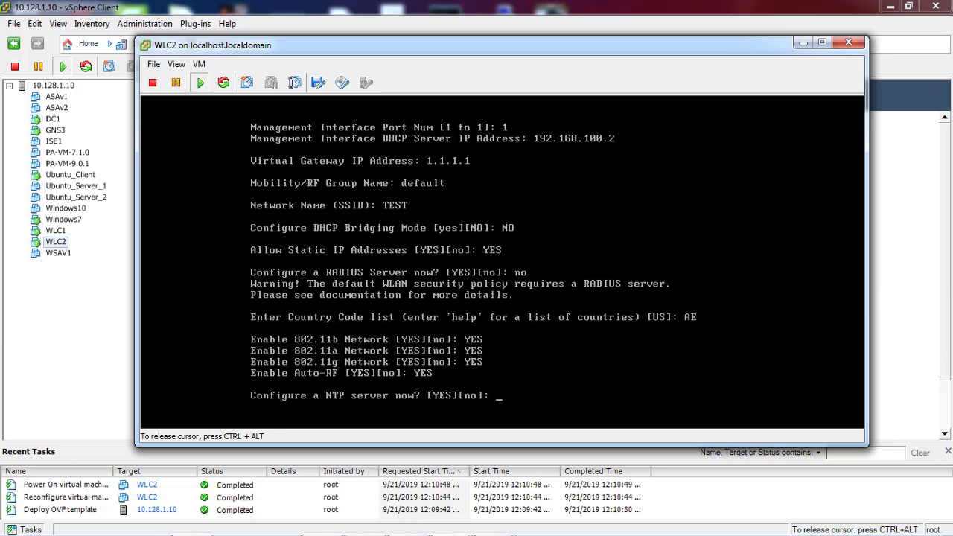
type("NO")
key("Return")
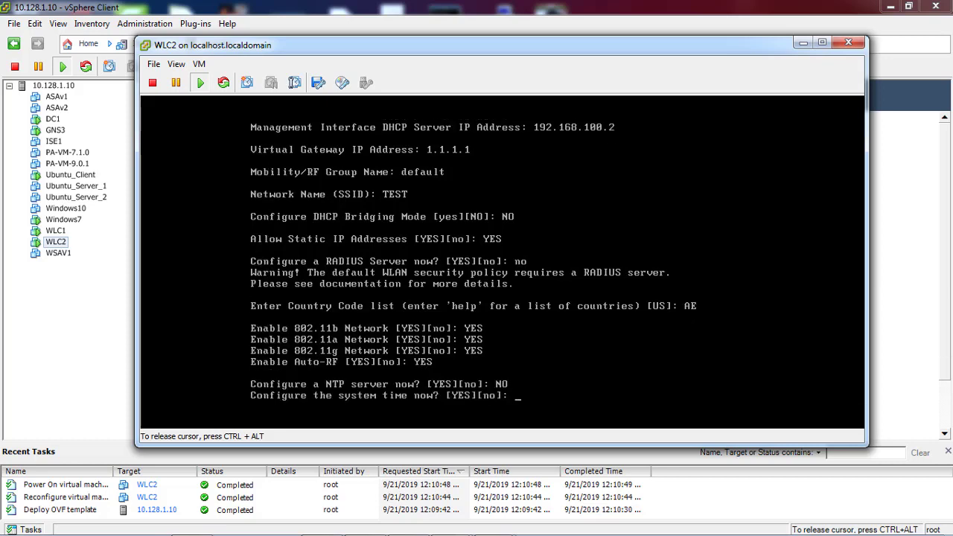
Choose to set the system time now and enter the date 09/21/19
type("YES")
key("Return")
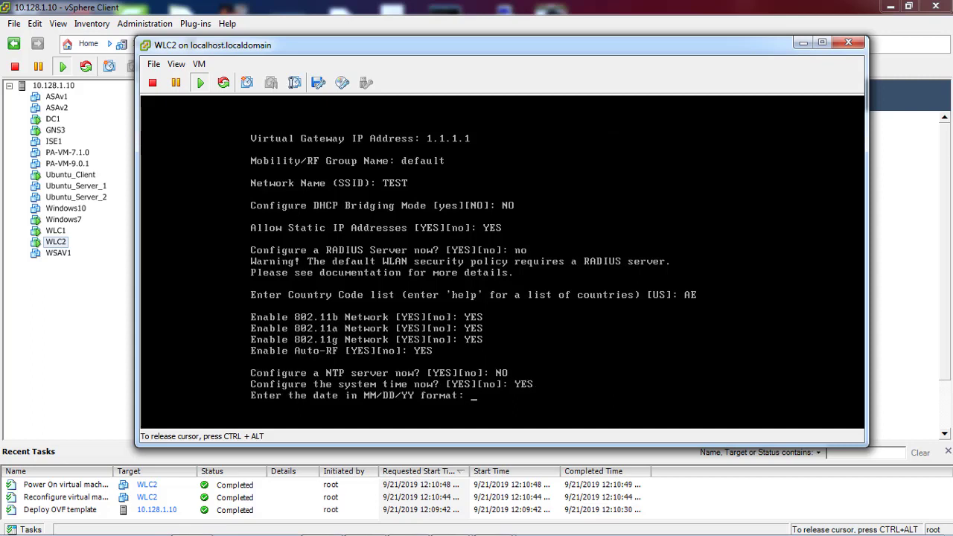
type("09/21/2019")
key("Return")
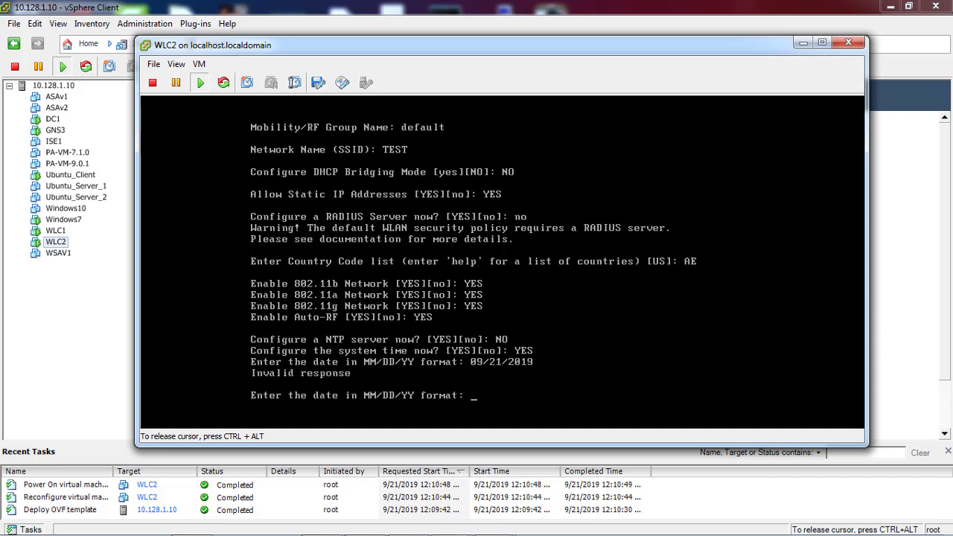
type("[0")
key("BackSpace")
key("BackSpace")
type("09/21/19")
key("Return")
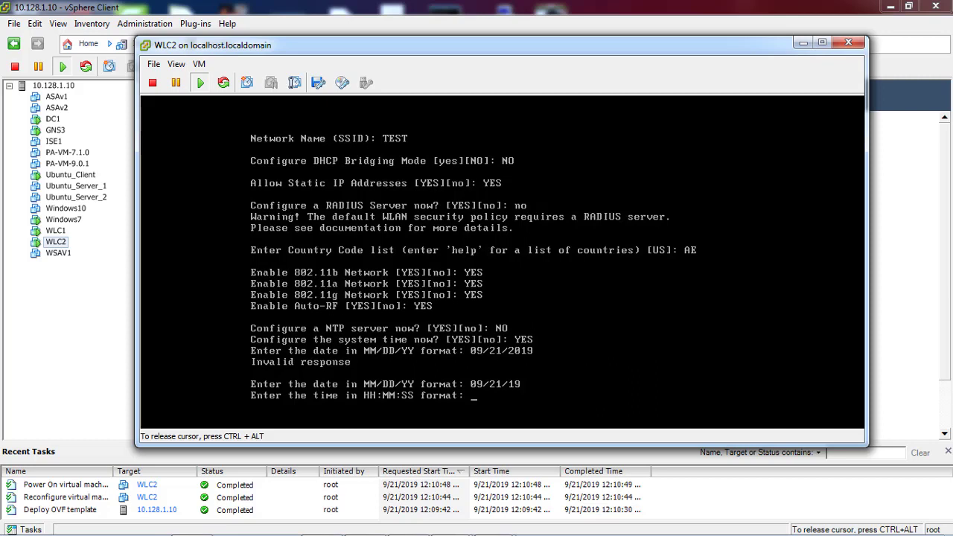
Enter time 12:24:00, decline IPv6, and confirm saving the configuration to reset
type("0")
key("BackSpace")
type("12:24:00")
key("Return")
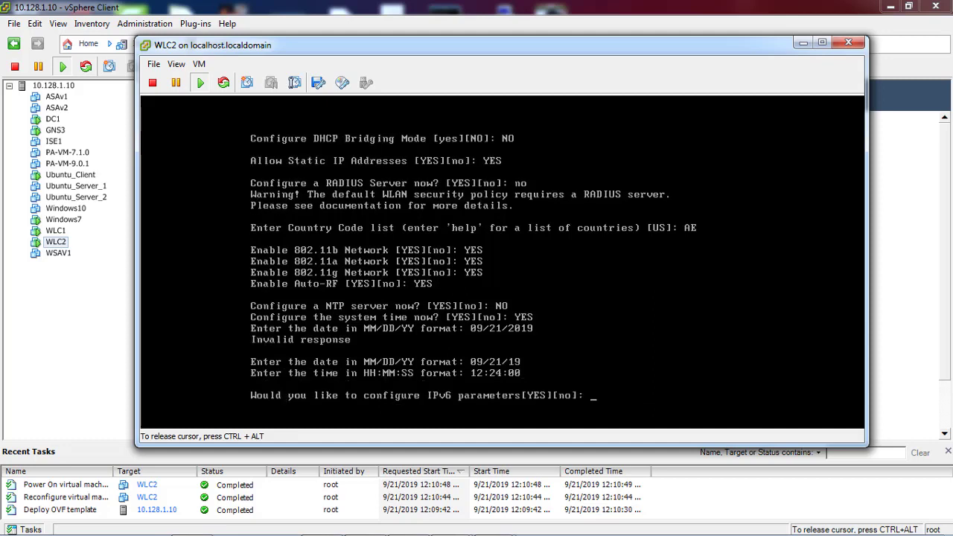
type("no")
key("Return")
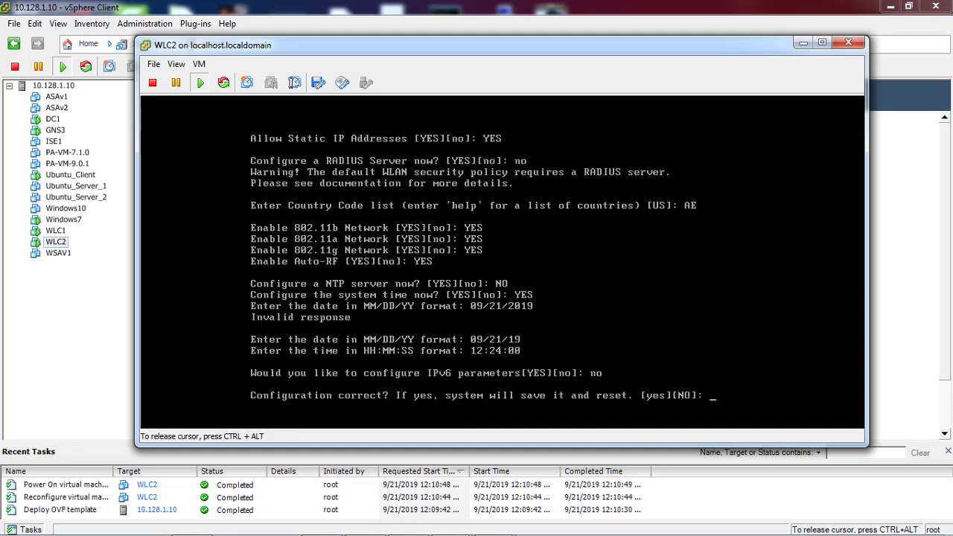
type("yes")
key("Return")
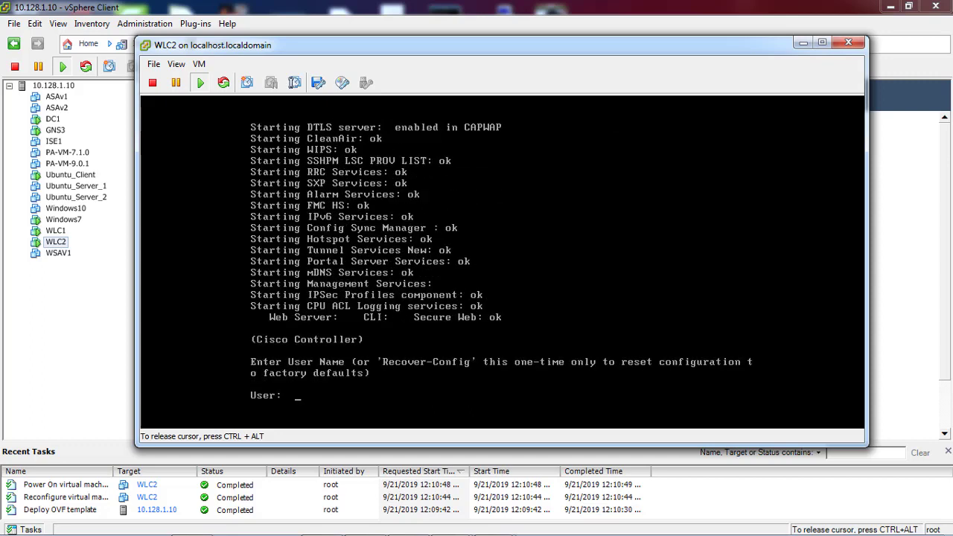
Log in to the controller CLI with the admin user name and password
type("admin")
key("Return")
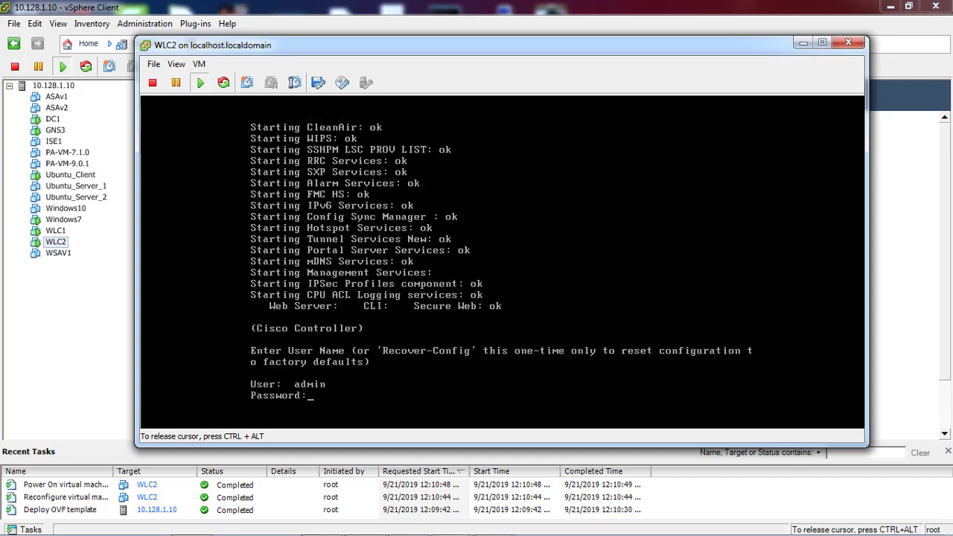
type("*********")
key("Return")
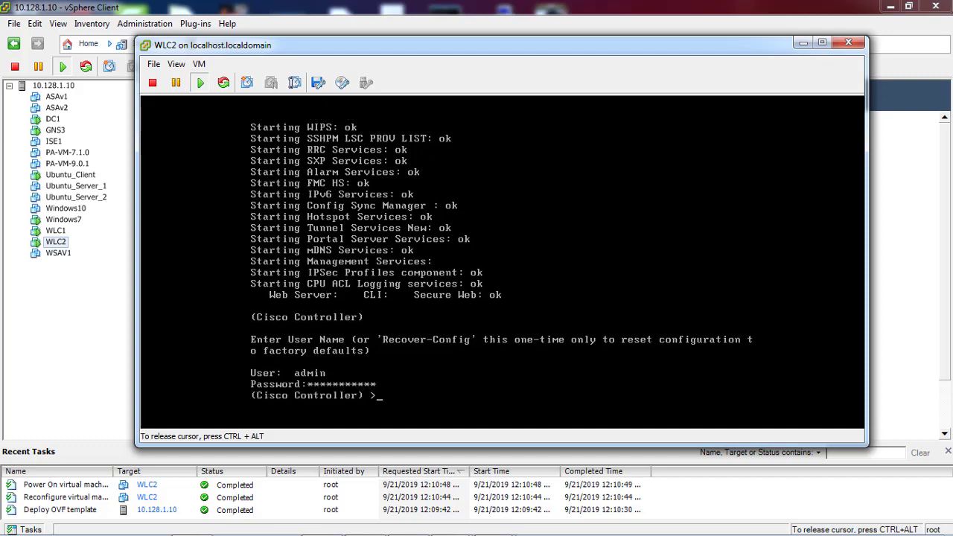
key("Return")
key("Return")
key("Return")
Run 'show sysinfo', page through its output, then list available commands with '?'
type("show sys?")
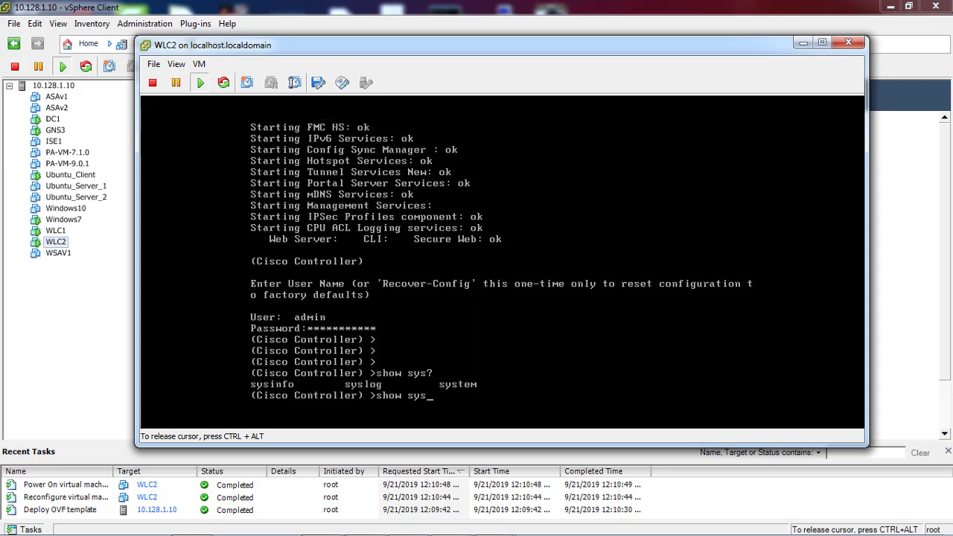
type("?=")
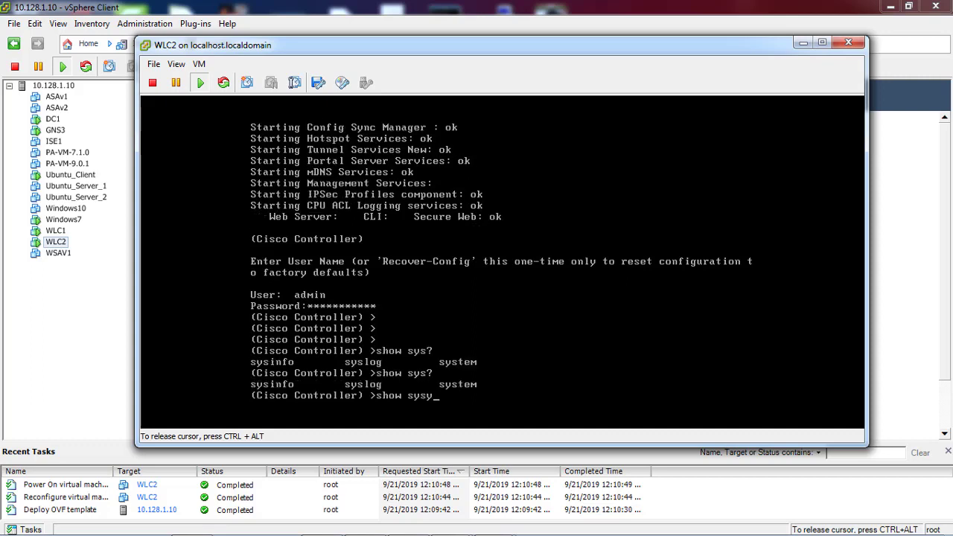
type("info")
key("Return")
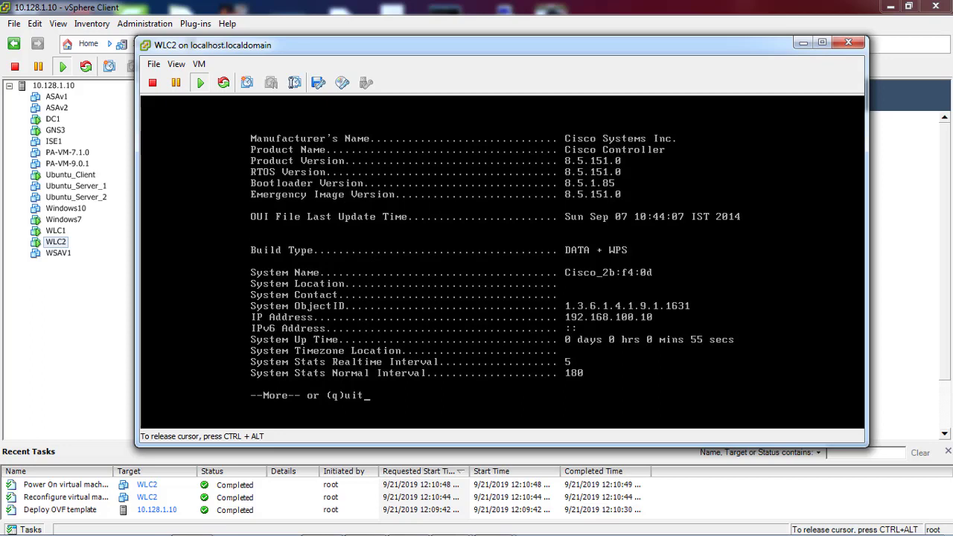
key("space")
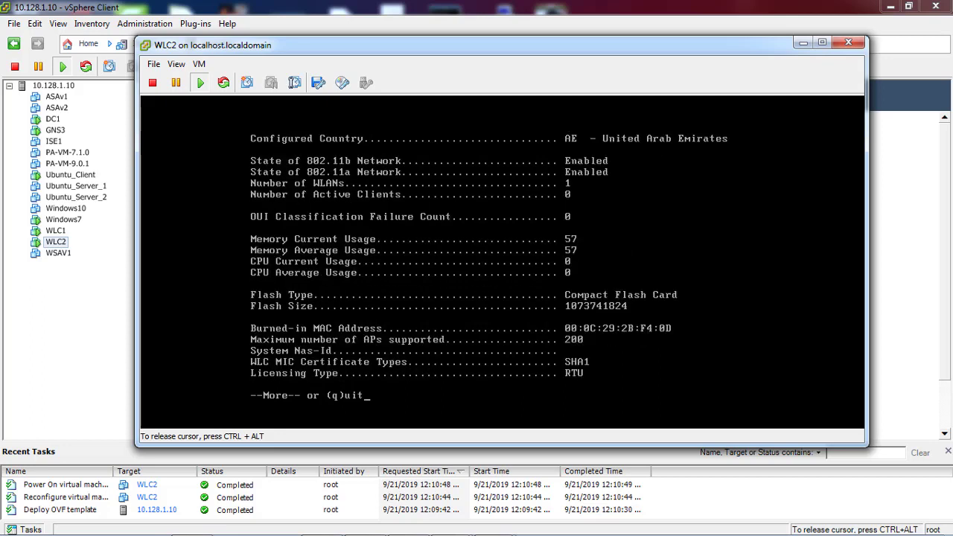
key("space")
type("?")
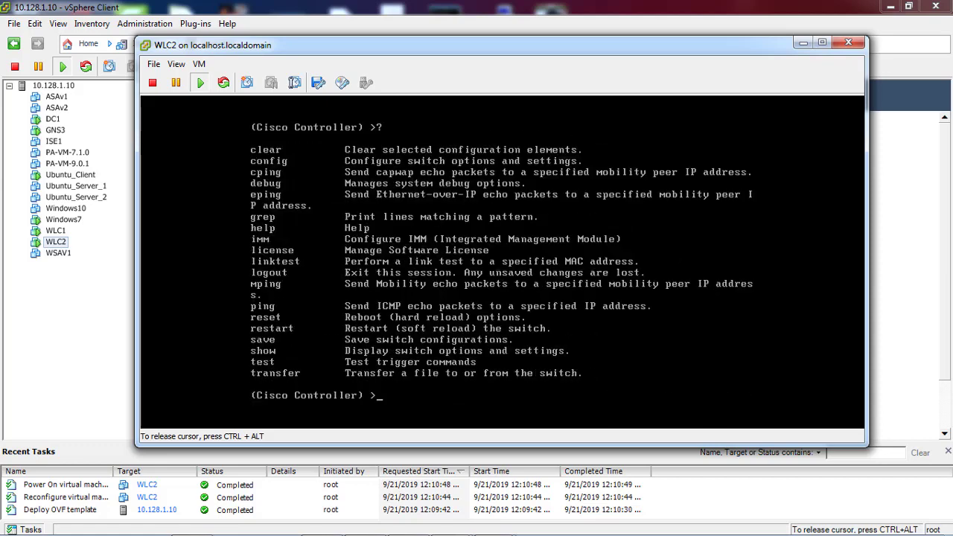
Release input from the VM and return focus to the WLC2 console
key("ctrl+alt")
mouse_move(754, 528)
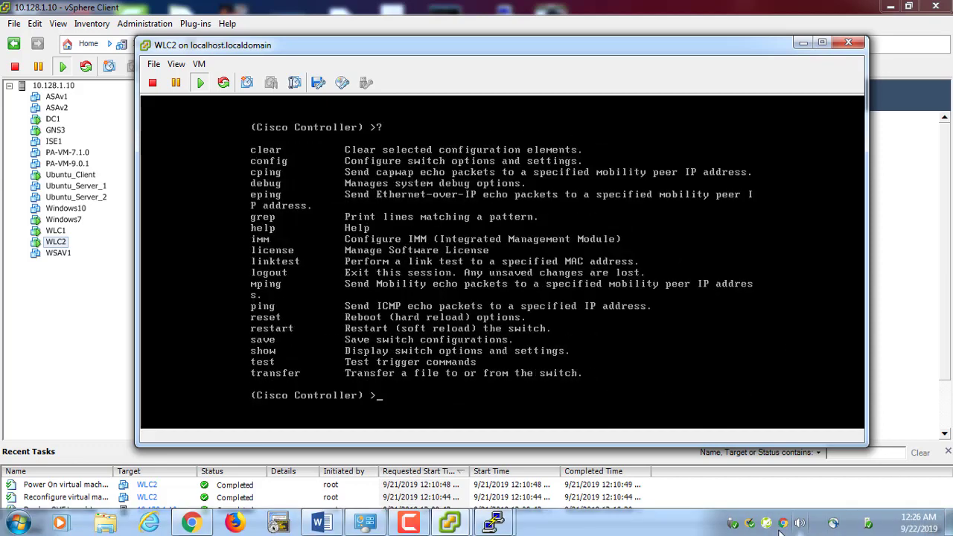
left_click(408, 523)
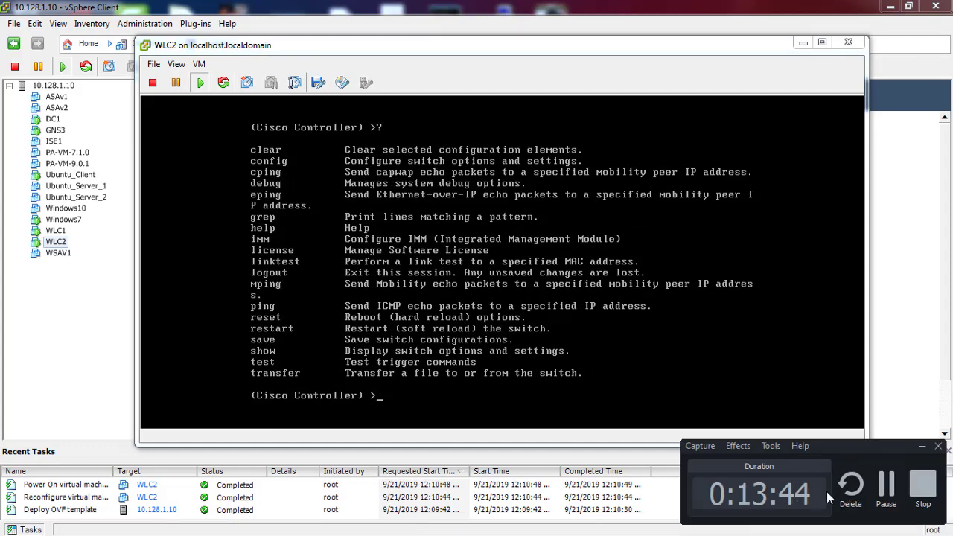
left_click(886, 488)
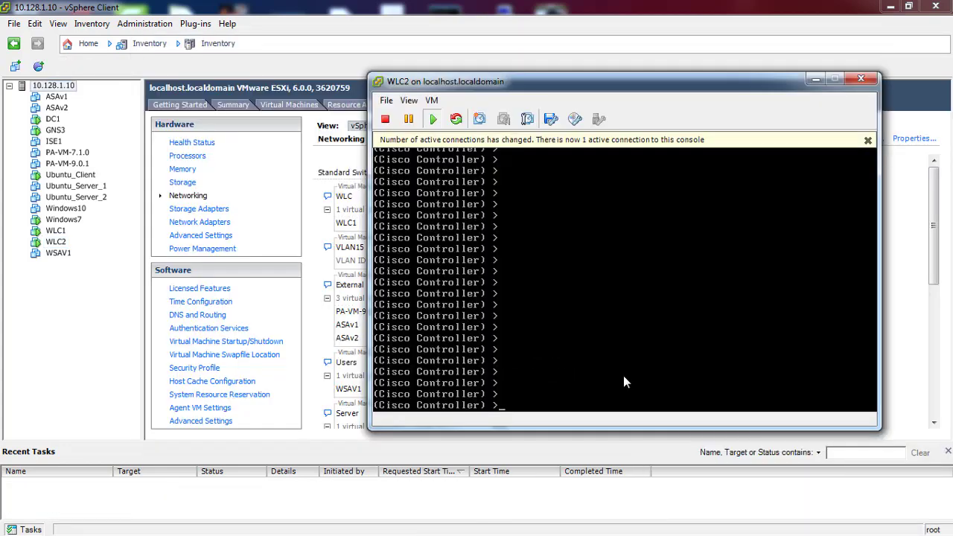
left_click(622, 373)
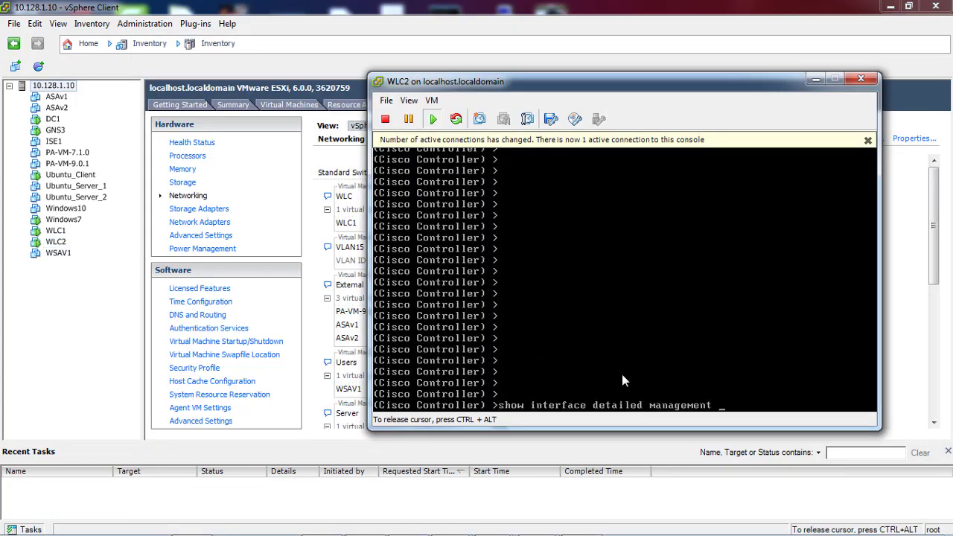
Show the management interface details and try setting 192.168.100.1 as its primary DHCP server
key("Return")
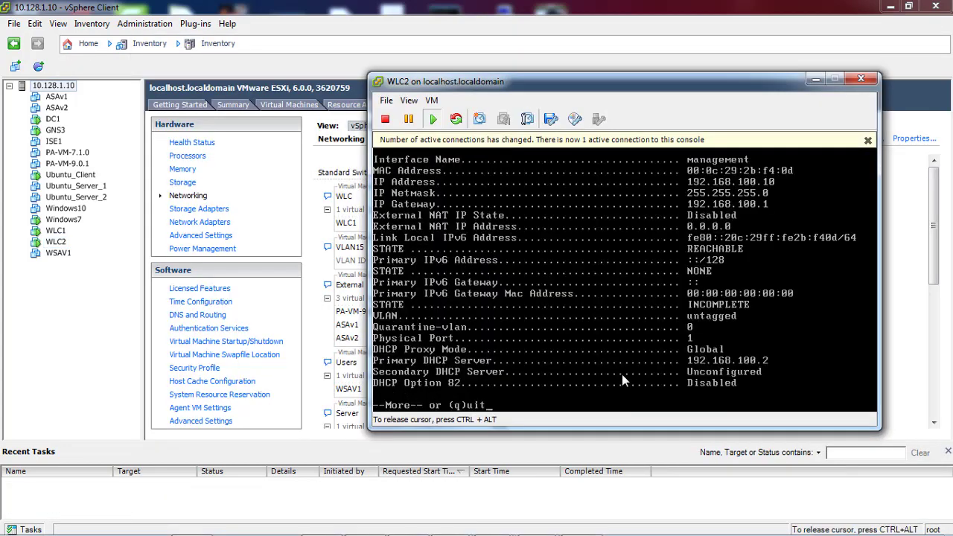
type("q")
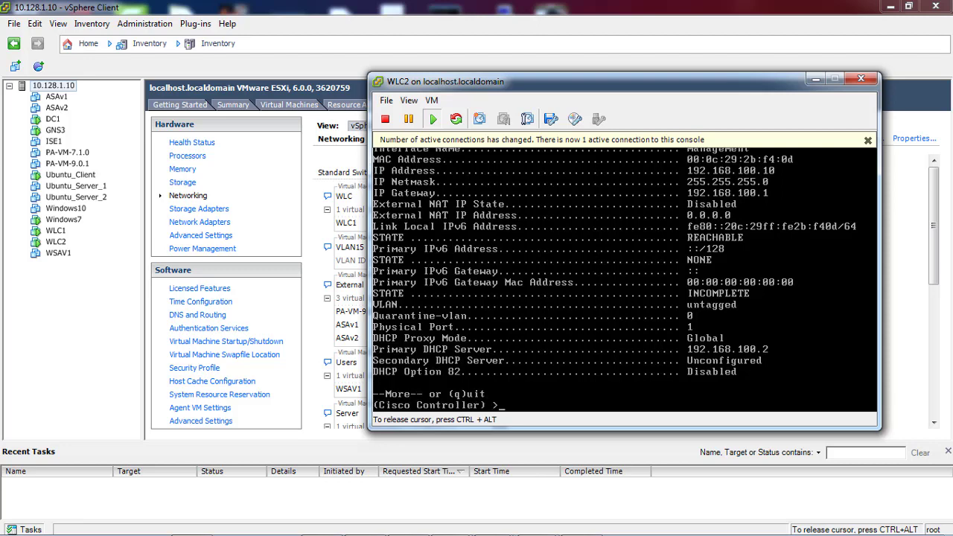
type("config ?qma")
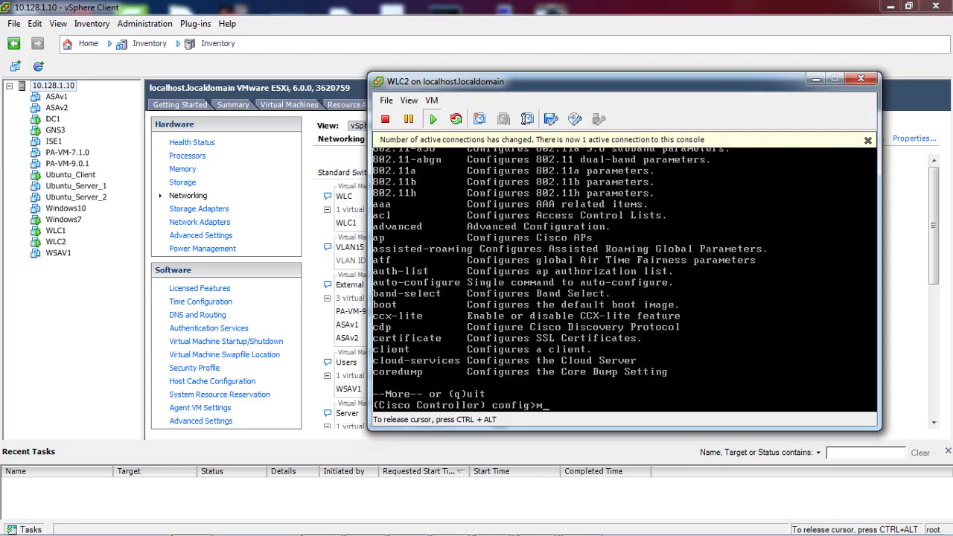
key("BackSpace")
key("BackSpace")
type("interface man")
key("BackSpace")
key("BackSpace")
key("BackSpace")
type("?")
type("dhcp ")
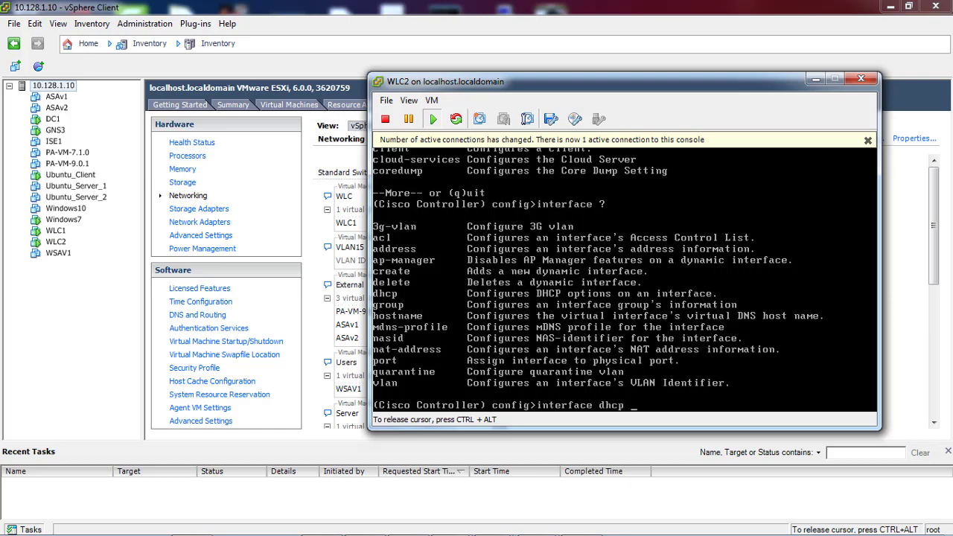
type("?man")
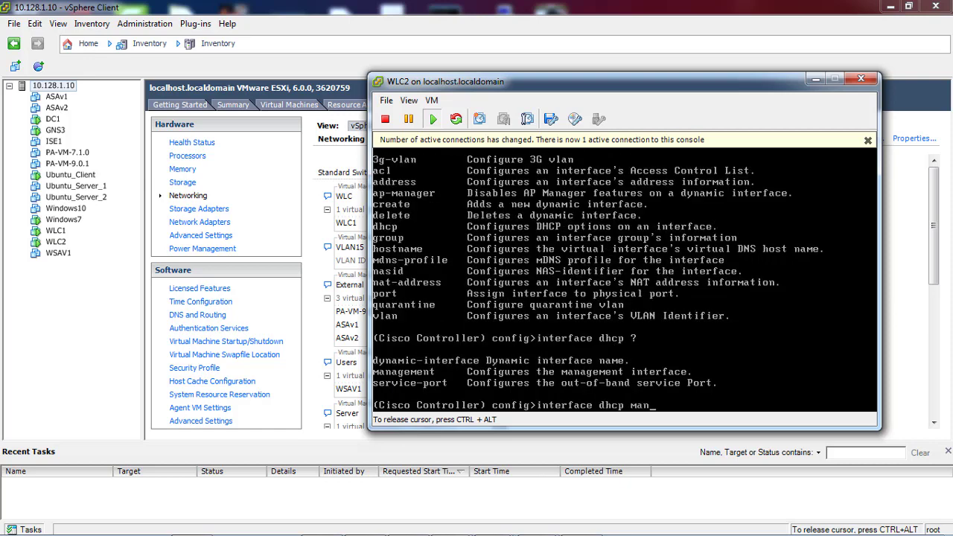
type("agement ")
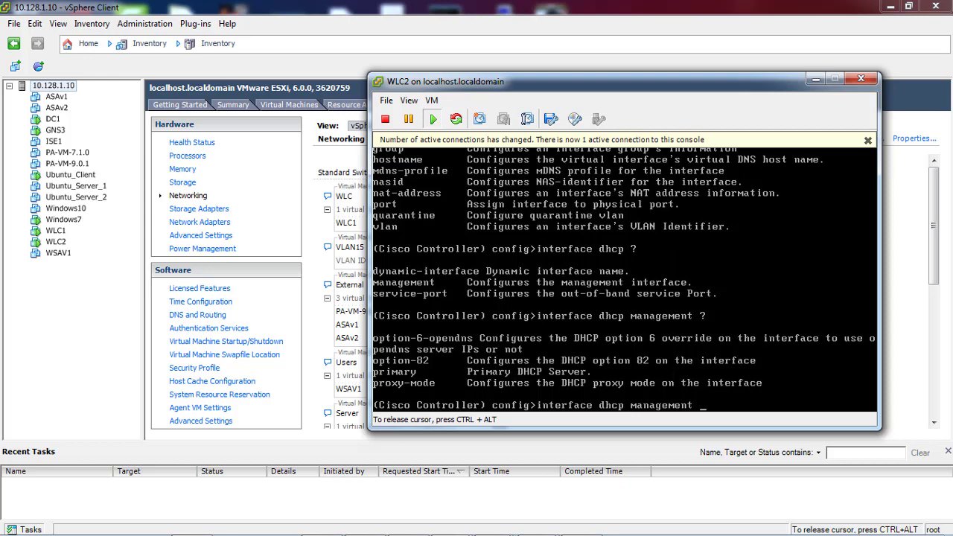
type("?primary ")
type("?")
type("10.12")
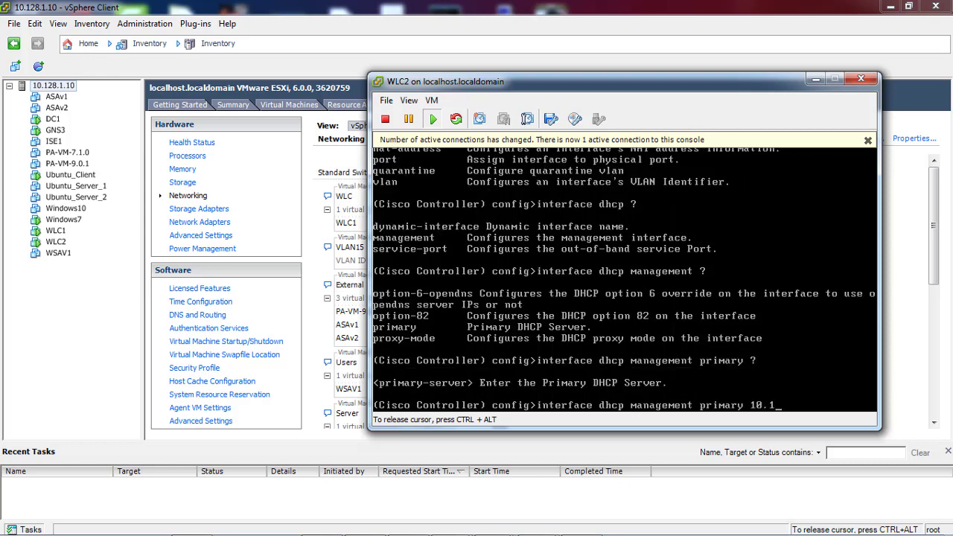
key("BackSpace")
key("BackSpace")
key("BackSpace")
key("BackSpace")
type("92.168.100.1")
key("Return")
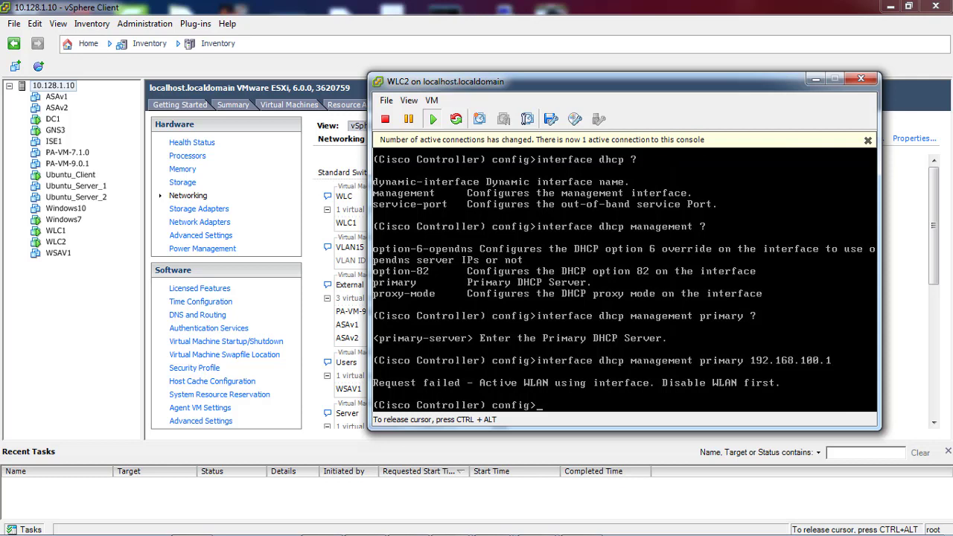
List the wlan command options and run 'wlan disable all'
type("dis")
key("BackSpace")
key("BackSpace")
key("BackSpace")
type("disa")
key("BackSpace")
key("BackSpace")
key("BackSpace")
key("BackSpace")
type("wlan")
key("Return")
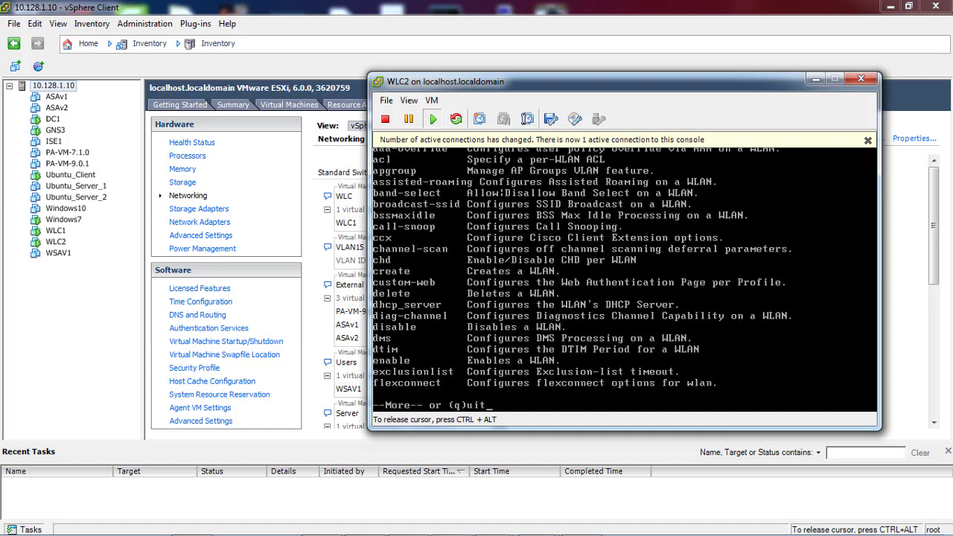
type("q")
type("wl")
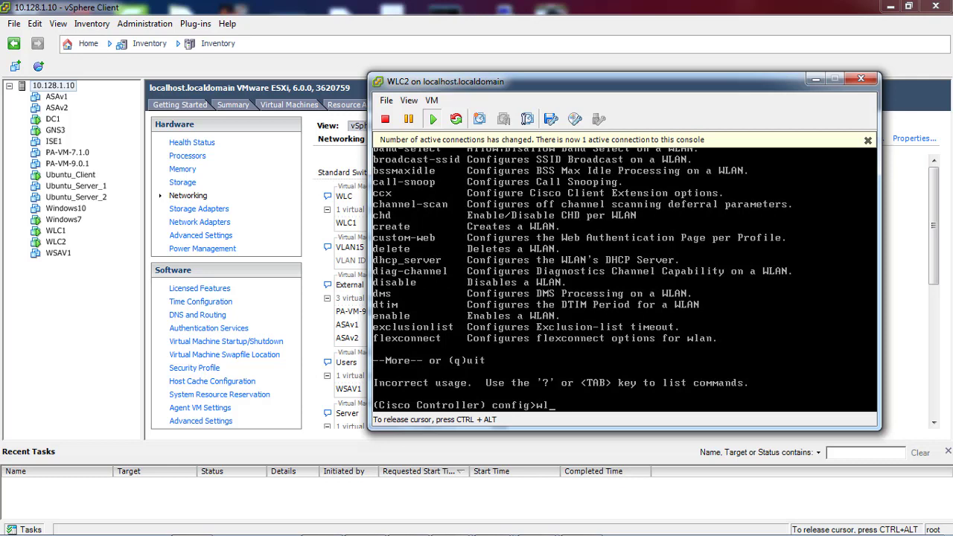
type("an disable all")
key("Return")
key("Return")
key("Return")
key("Return")
key("Return")
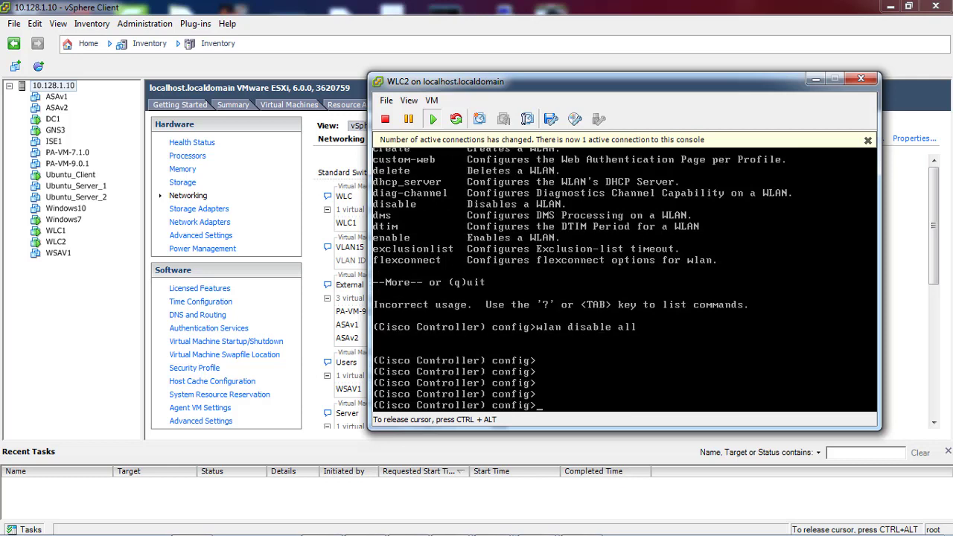
Set the management interface's primary DHCP server to 192.168.100.1, exit, and save the configuration
type("interface dhcp management primary 192.168.100.1")
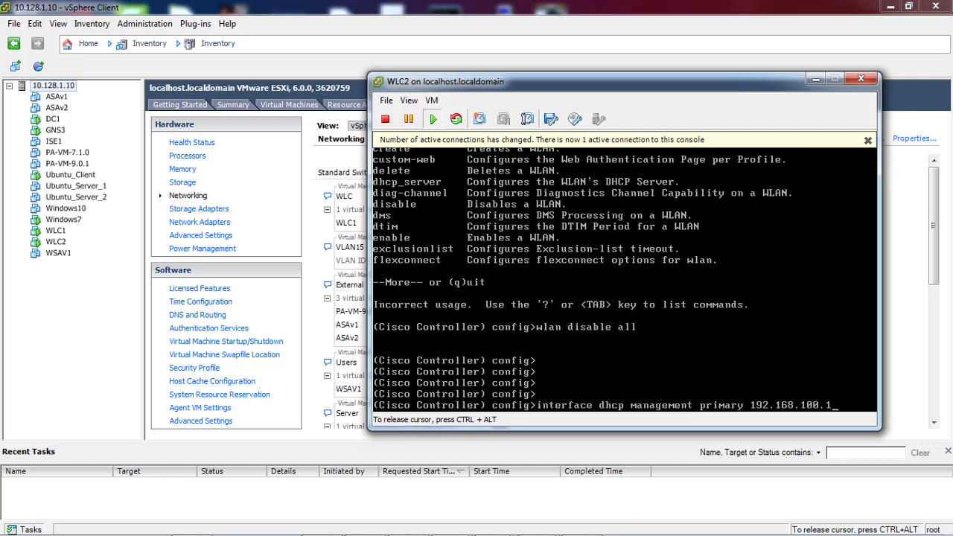
key("Return")
key("Return")
key("Return")
key("Return")
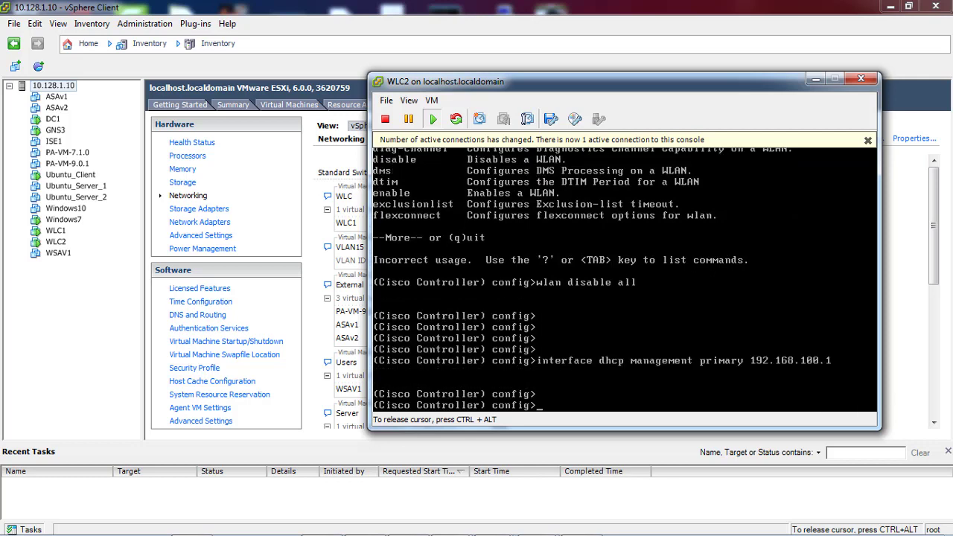
type("exit")
key("Return")
key("Return")
key("Return")
type("e")
key("BackSpace")
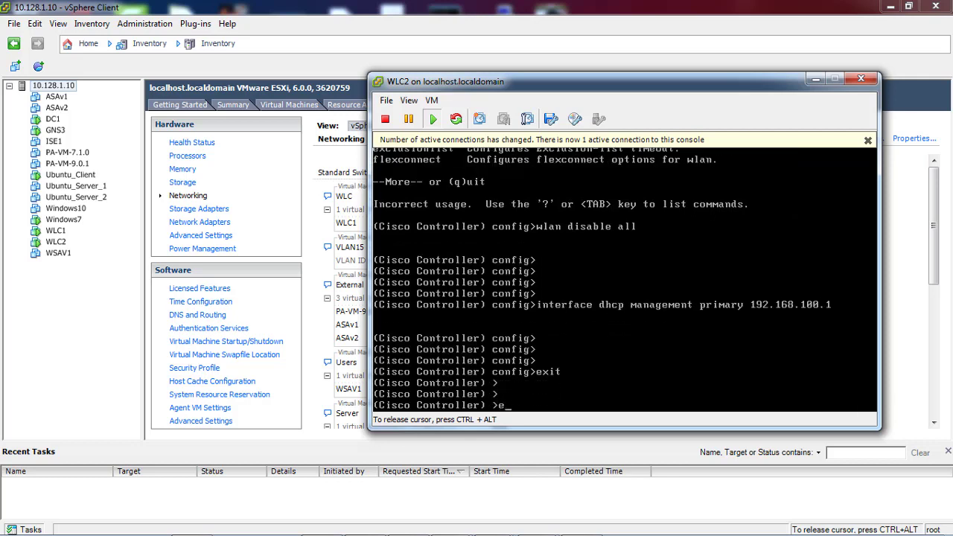
type("save config")
key("Return")
type("y")
key("Return")
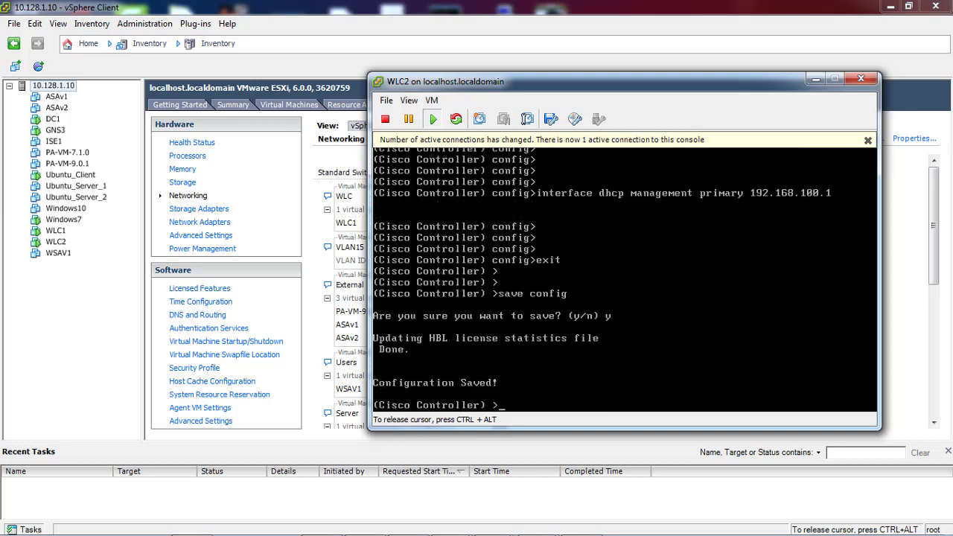
key("Return")
key("Return")
key("Return")
key("Return")
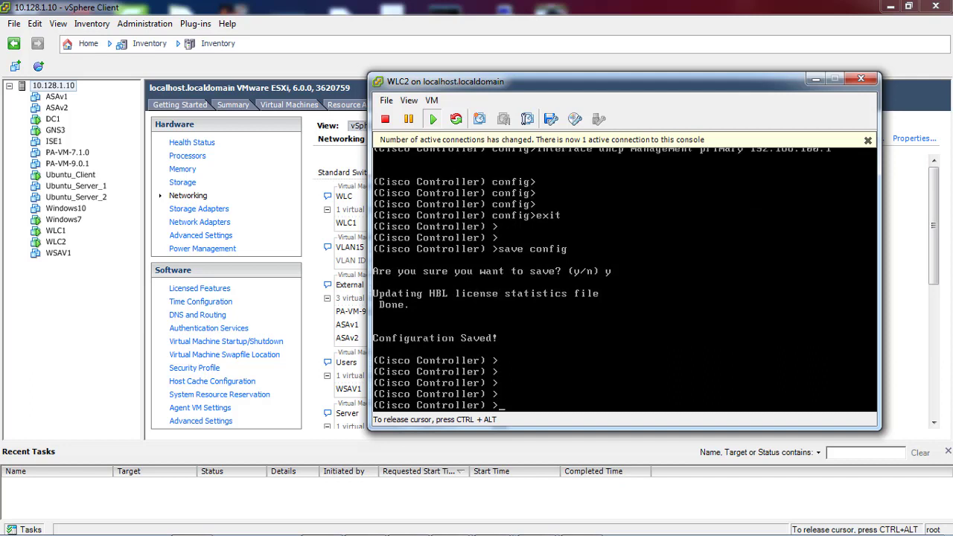
Ping 192.168.100.1 and 192.168.100.10 from the controller
type("ping 192.168.100.1")
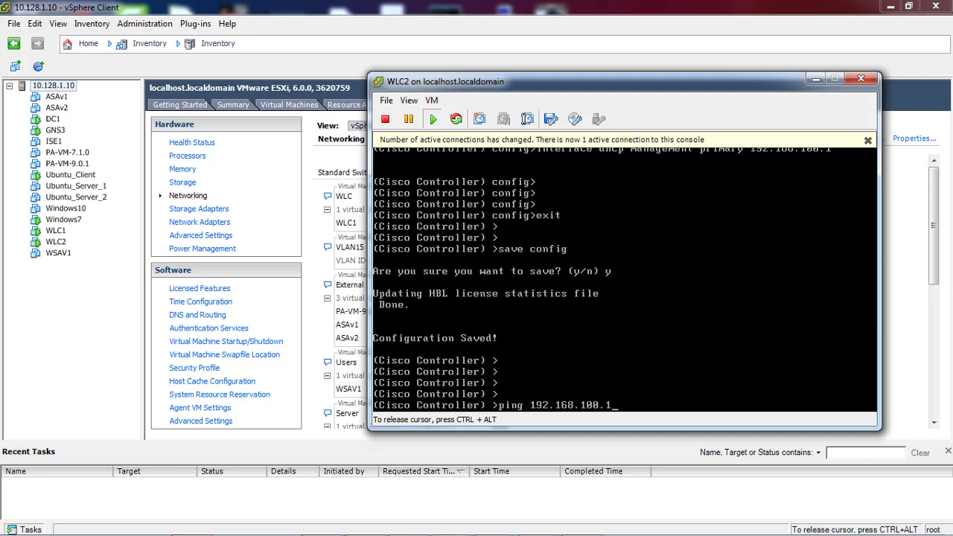
key("Return")
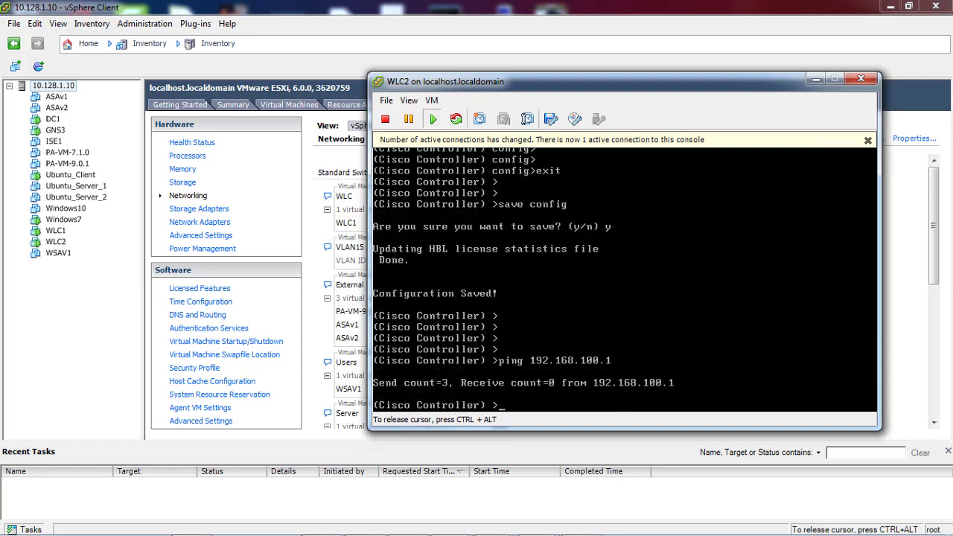
key("Up")
type("2~")
key("Return")
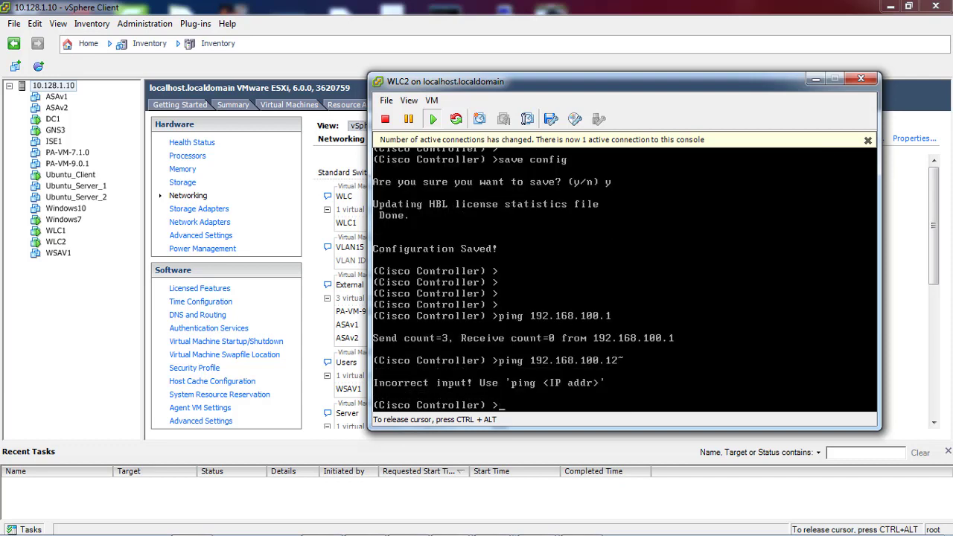
key("Up")
key("BackSpace")
key("BackSpace")
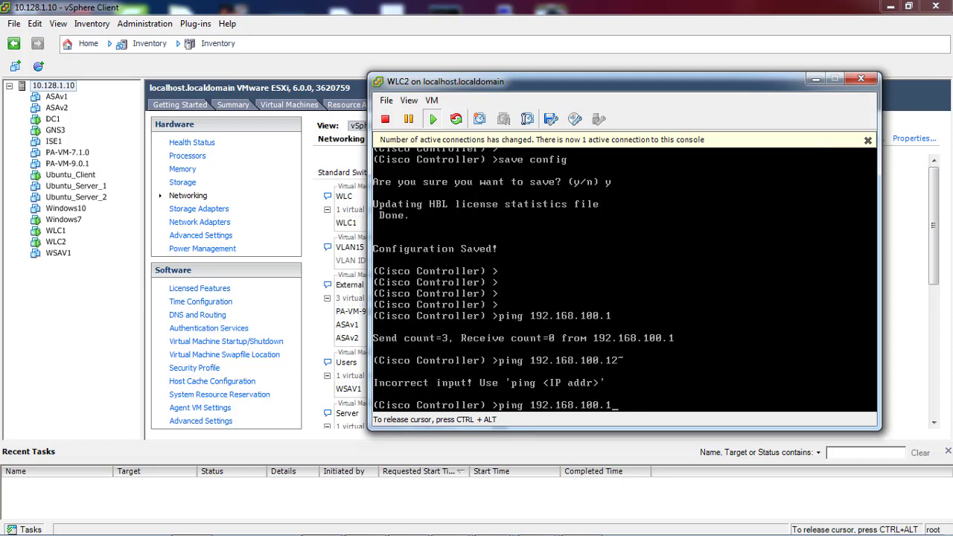
type("0")
key("Return")
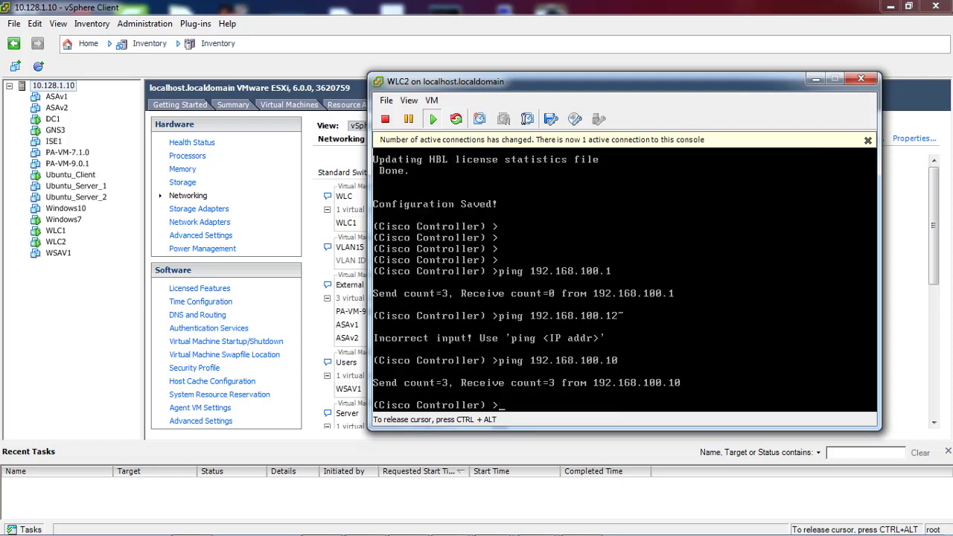
key("ctrl+alt")
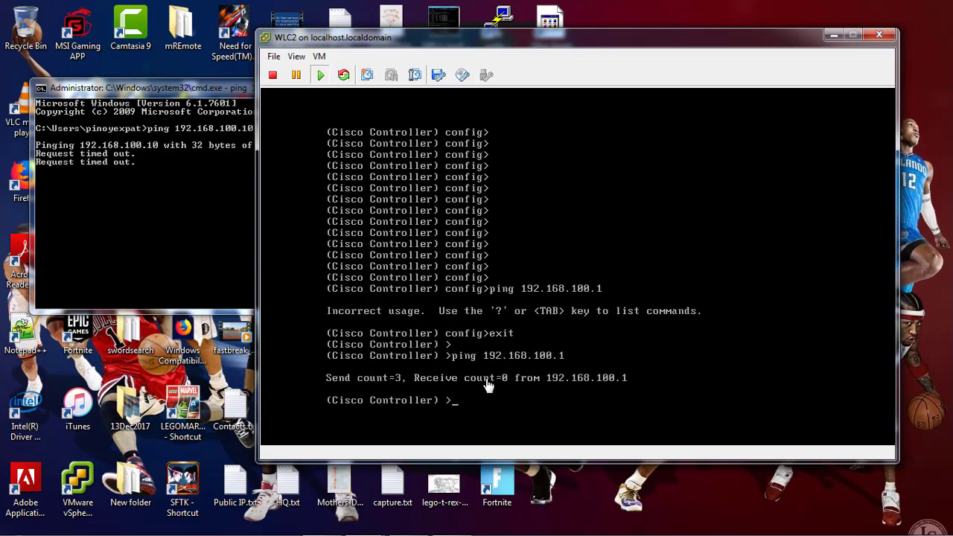
type("config ")
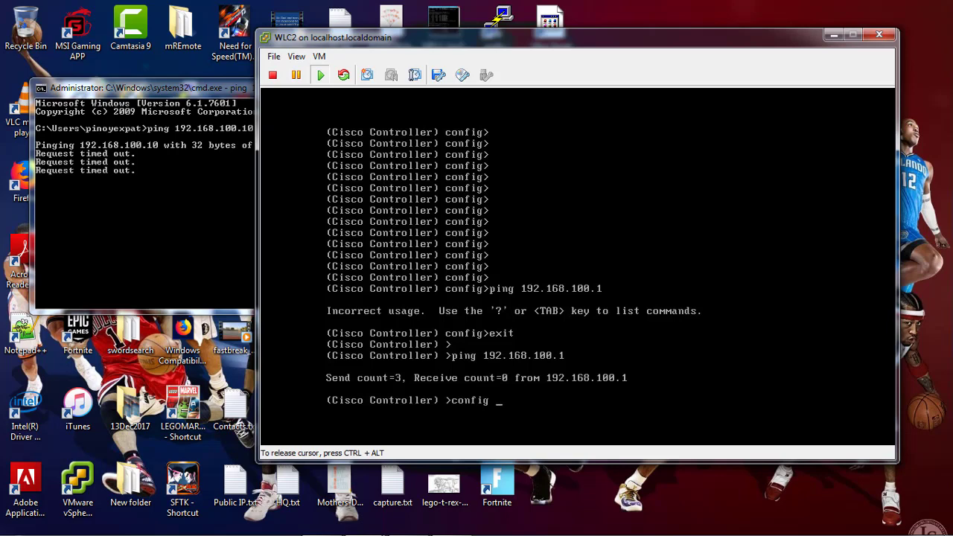
type("interface v")
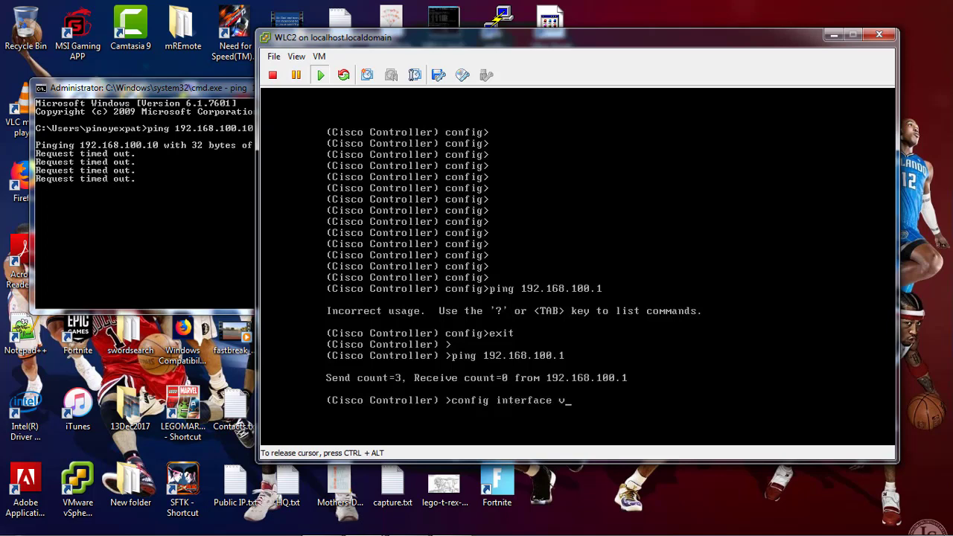
Check the help options for 'config interface vlan management'
type("lan management ?")
key("BackSpace")
key("BackSpace")
key("BackSpace")
key("BackSpace")
key("BackSpace")
key("BackSpace")
key("BackSpace")
key("BackSpace")
key("BackSpace")
key("BackSpace")
key("BackSpace")
key("BackSpace")
key("BackSpace")
key("BackSpace")
key("BackSpace")
key("BackSpace")
key("BackSpace")
key("BackSpace")
key("BackSpace")
key("BackSpace")
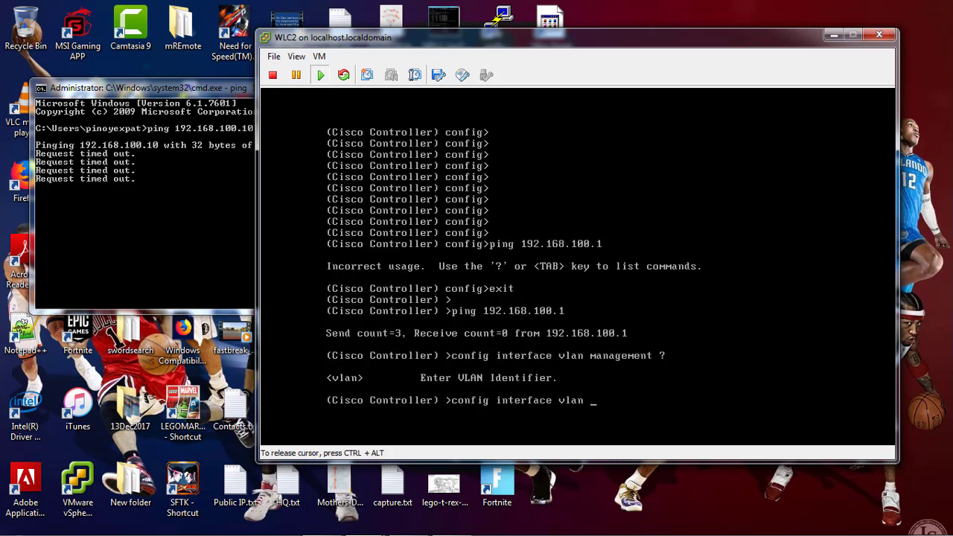
Run 'show interface detailed management', showing IP 192.168.100.10, gateway 192.168.100.1, untagged
type("show m")
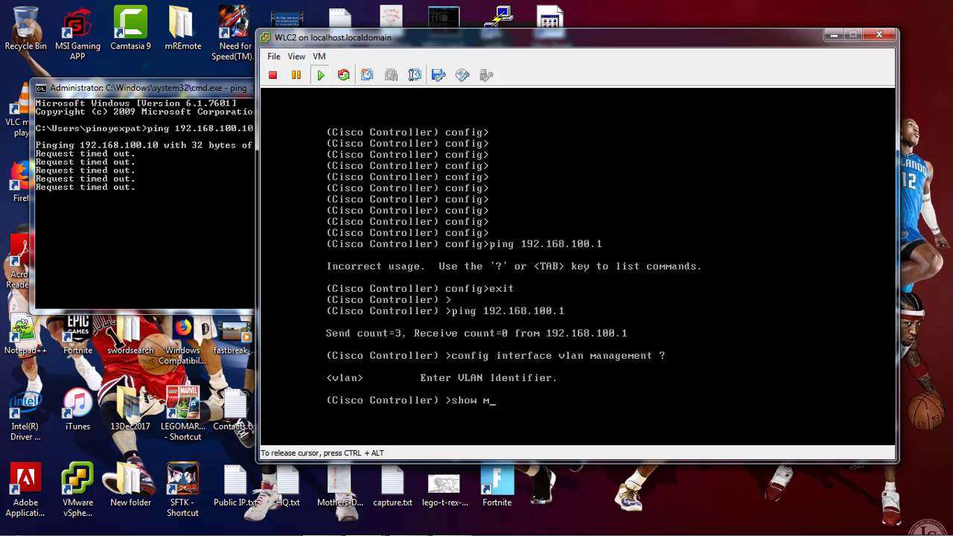
key("BackSpace")
type("interface vlan manag")
key("BackSpace")
key("BackSpace")
key("BackSpace")
key("BackSpace")
key("BackSpace")
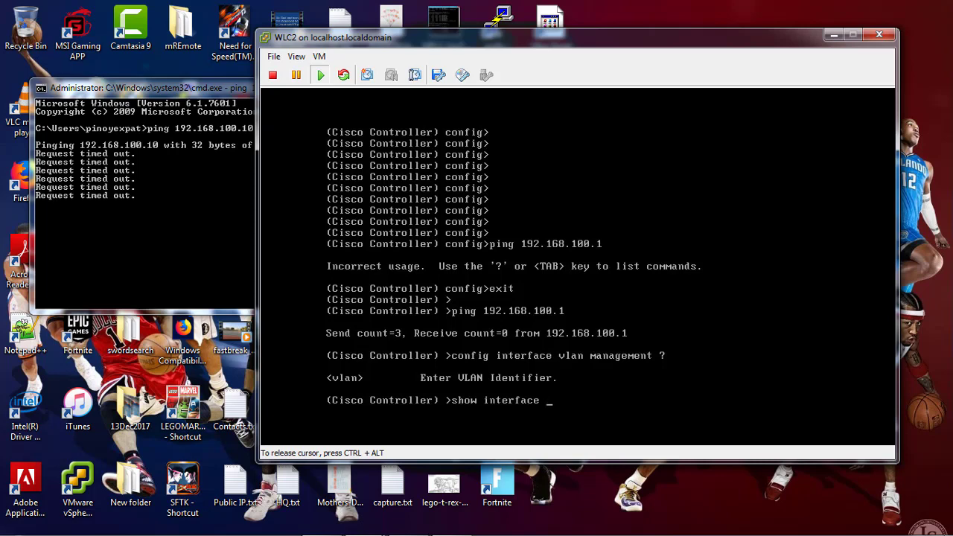
type("man")
key("BackSpace")
key("BackSpace")
key("BackSpace")
type("detailed")
key("BackSpace")
key("BackSpace")
key("BackSpace")
key("BackSpace")
key("BackSpace")
key("BackSpace")
key("BackSpace")
key("BackSpace")
key("BackSpace")
type("detailed")
key("BackSpace")
key("BackSpace")
key("BackSpace")
key("BackSpace")
key("BackSpace")
key("BackSpace")
key("BackSpace")
key("BackSpace")
key("BackSpace")
type("?")
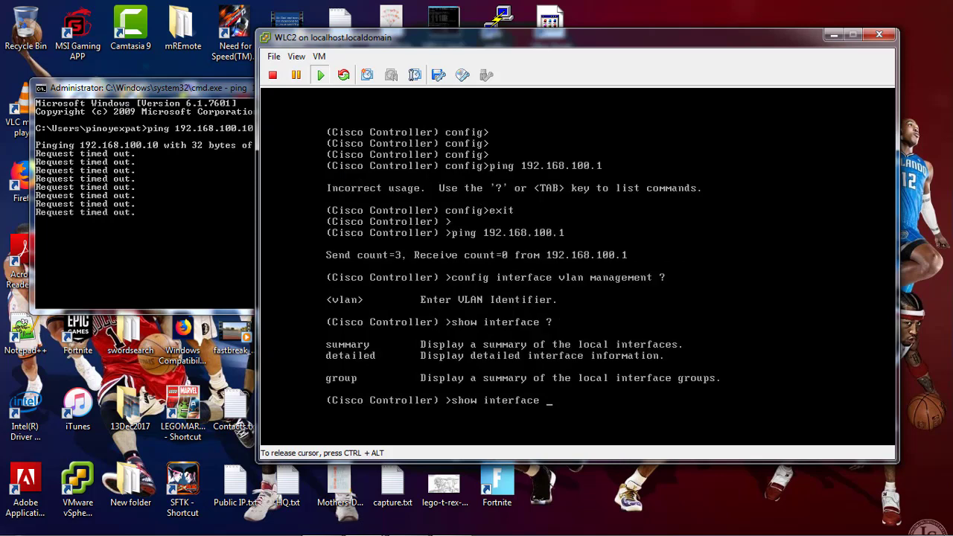
type("detailed ?")
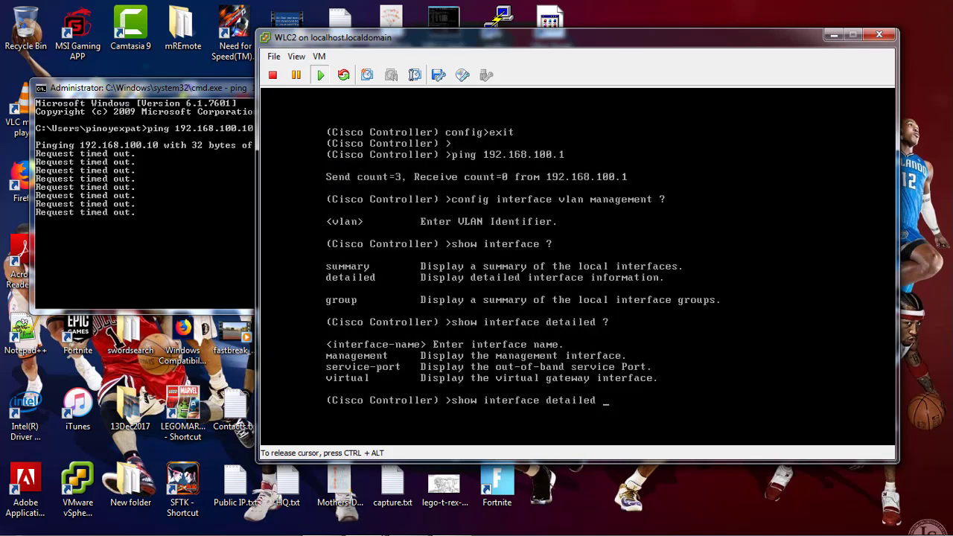
type("management")
key("Return")
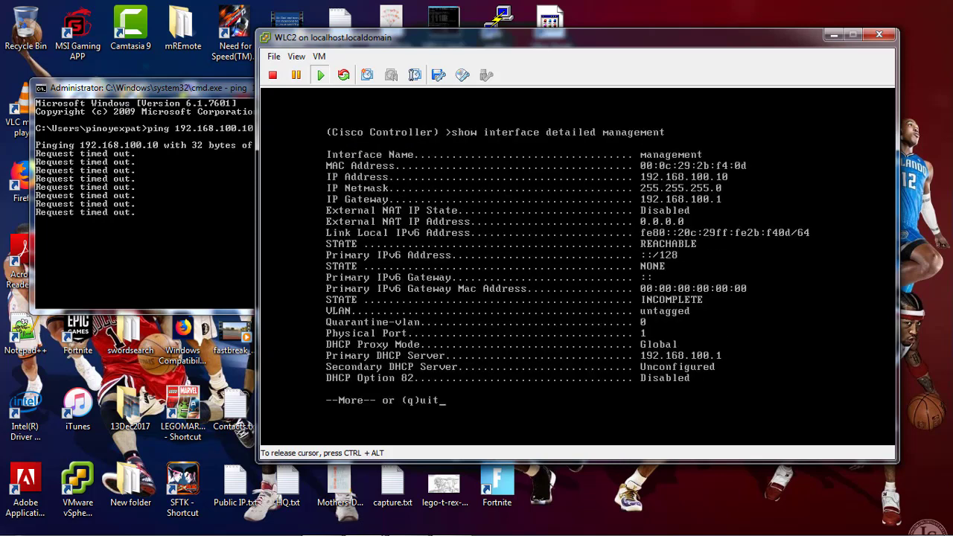
Run 'config interface vlan management 100' to tag the management interface
type("q")
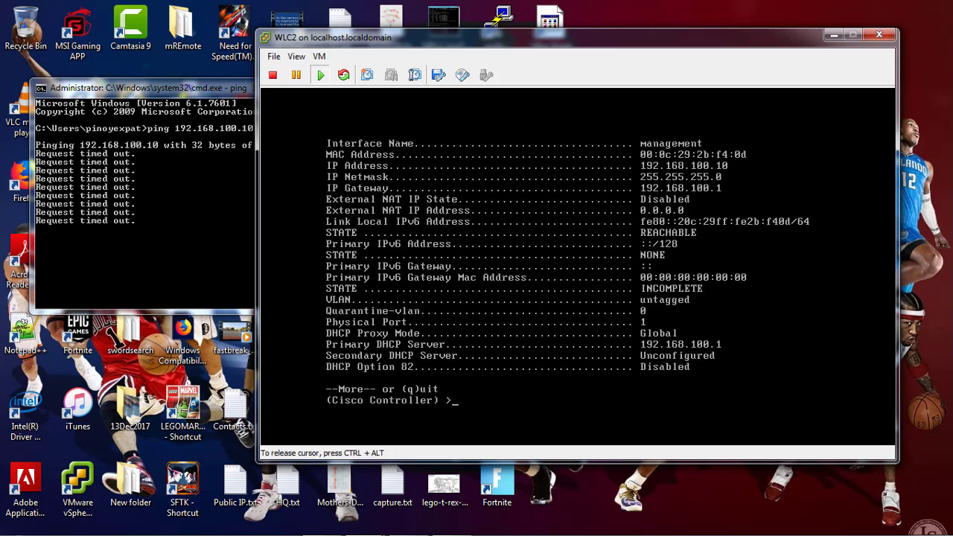
type("config interface mana")
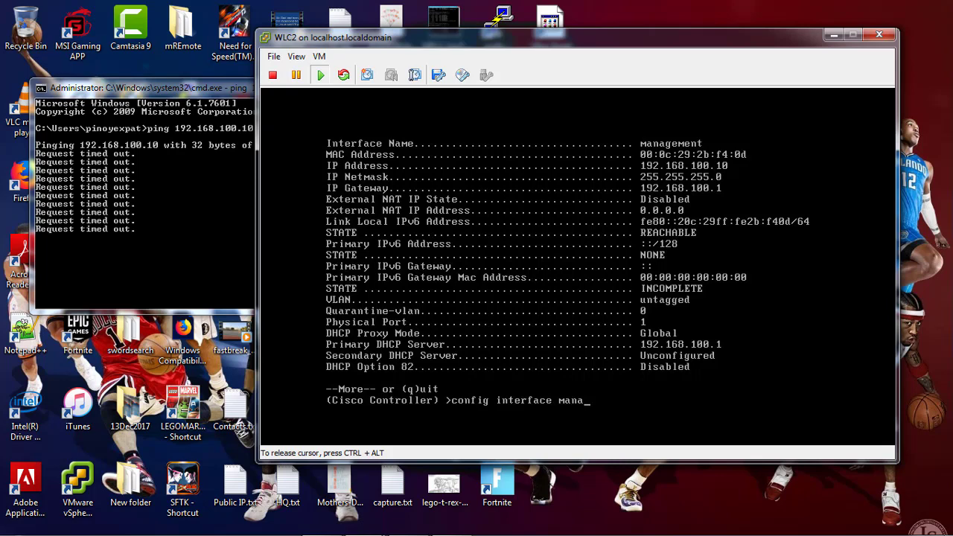
key("BackSpace")
key("BackSpace")
key("BackSpace")
key("BackSpace")
type("vlan ?management 100")
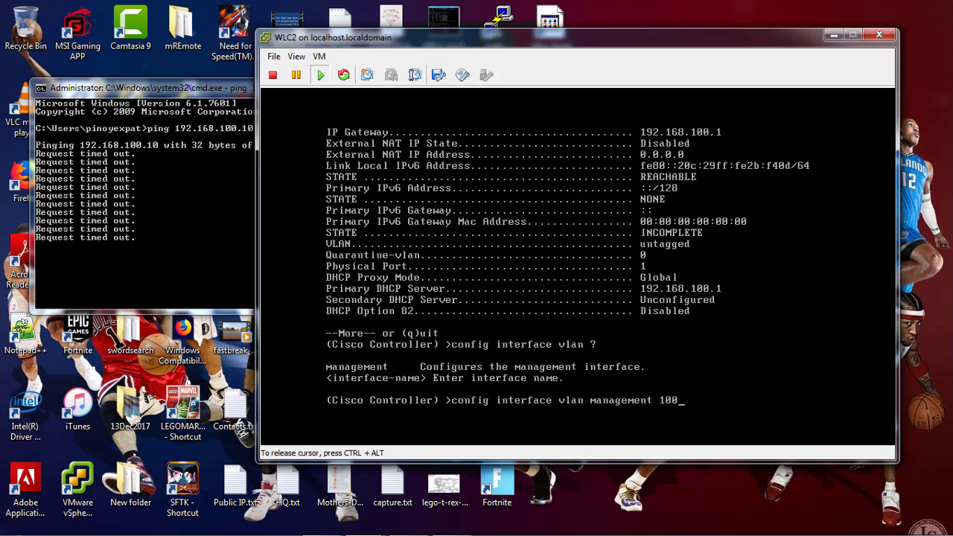
key("Return")
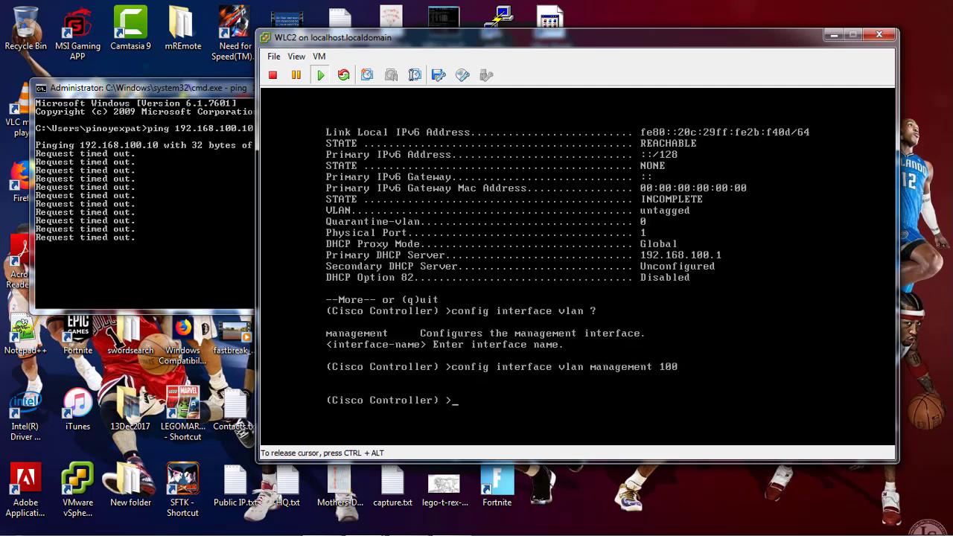
Ping the gateway 192.168.100.1 and confirm 3 of 3 replies
type("ping 192.158")
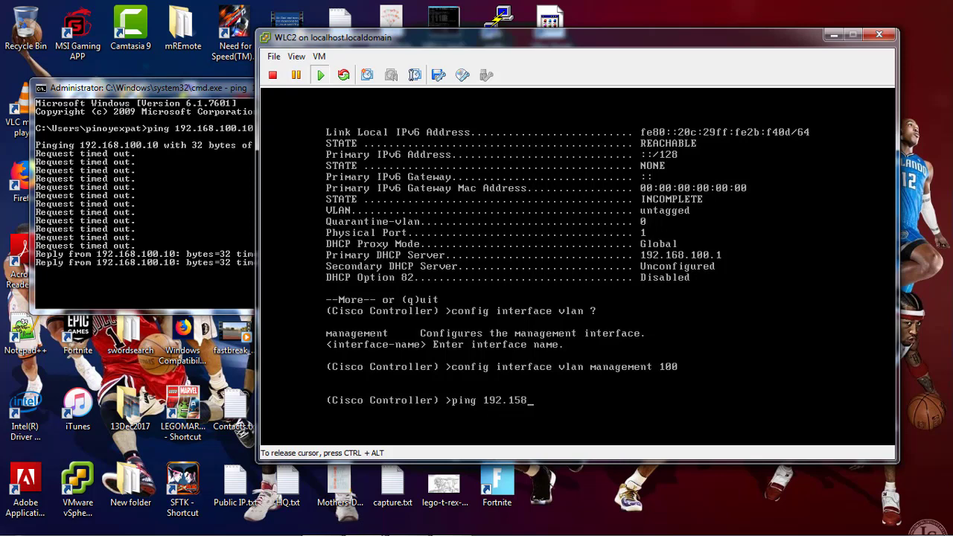
key("BackSpace")
key("BackSpace")
type("68.100.")
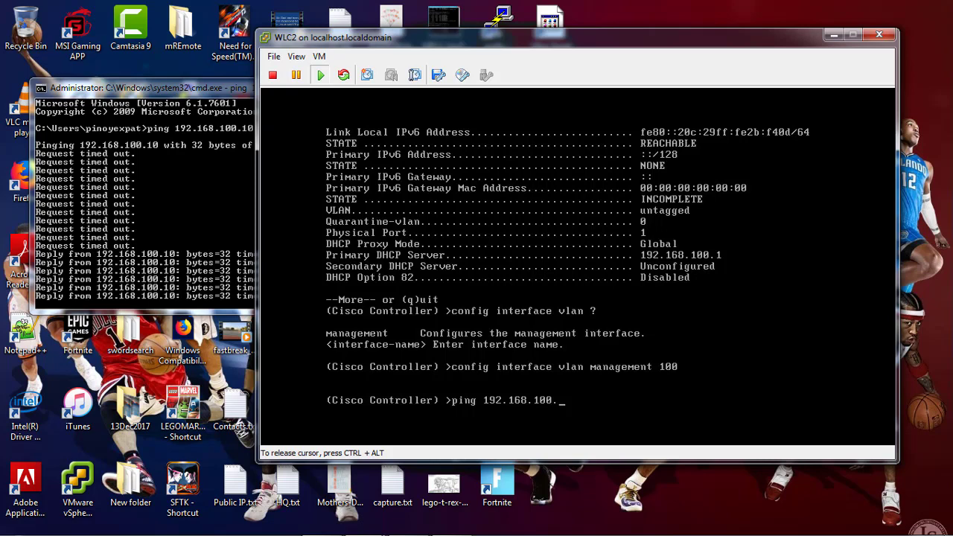
type("1")
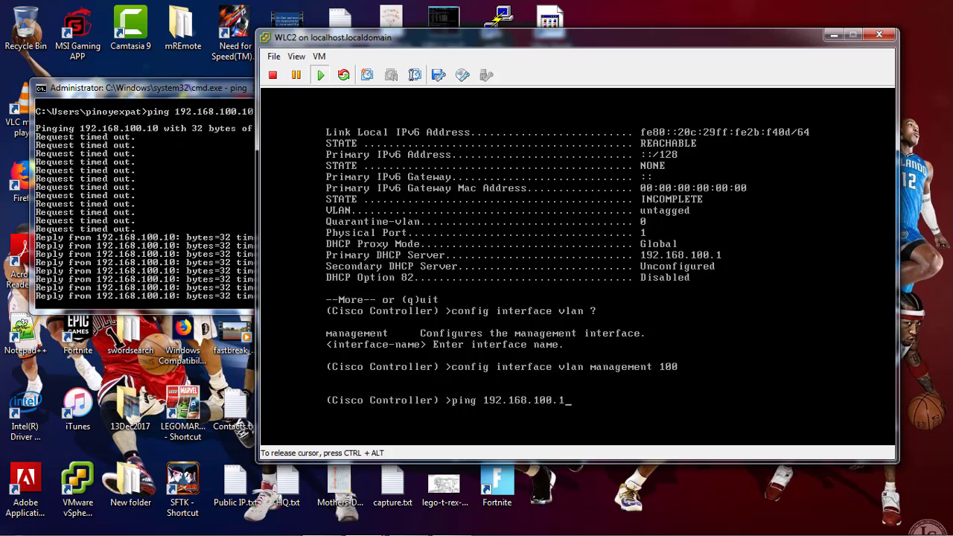
key("Return")
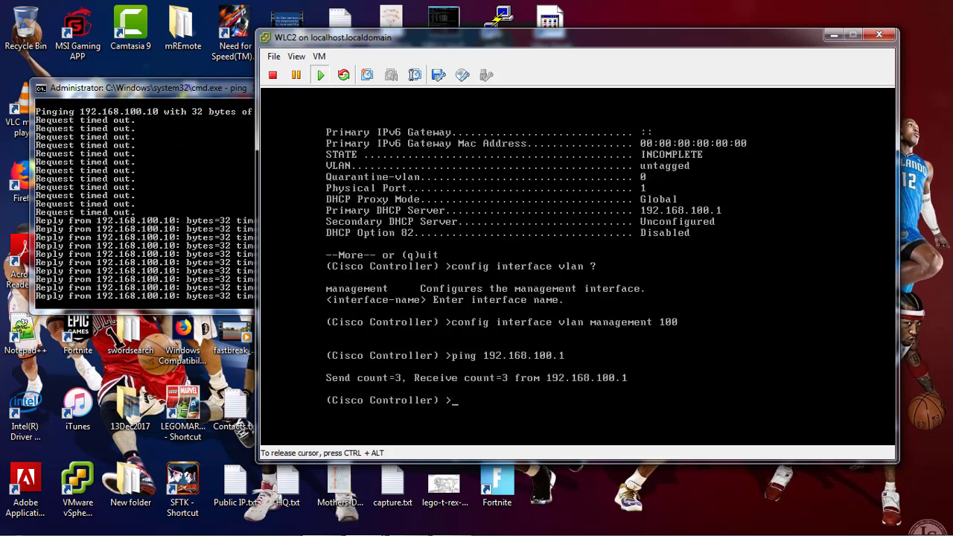
key("ctrl+alt")
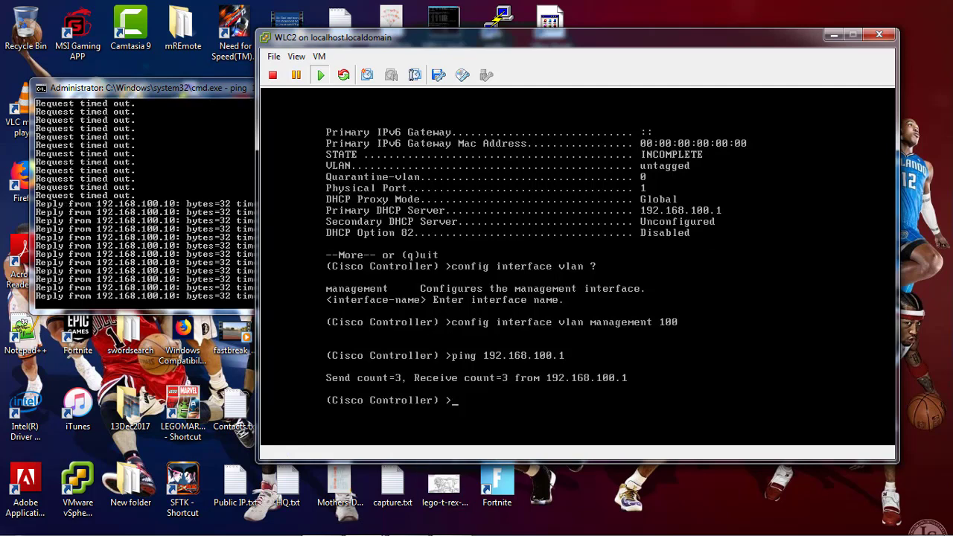
left_click(407, 530)
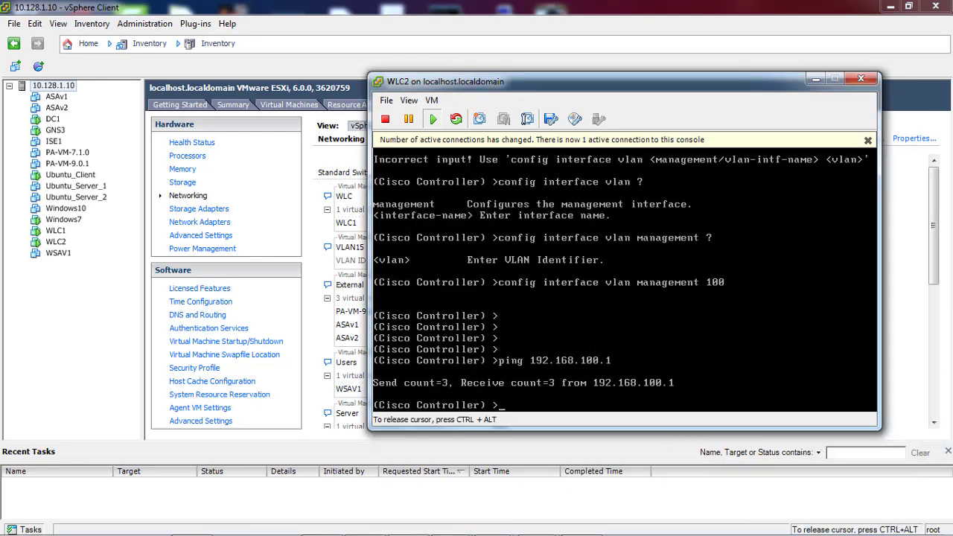
Rerun the ping to 192.168.100.1 from the WLC2 console
key("Return")
key("Return")
key("Return")
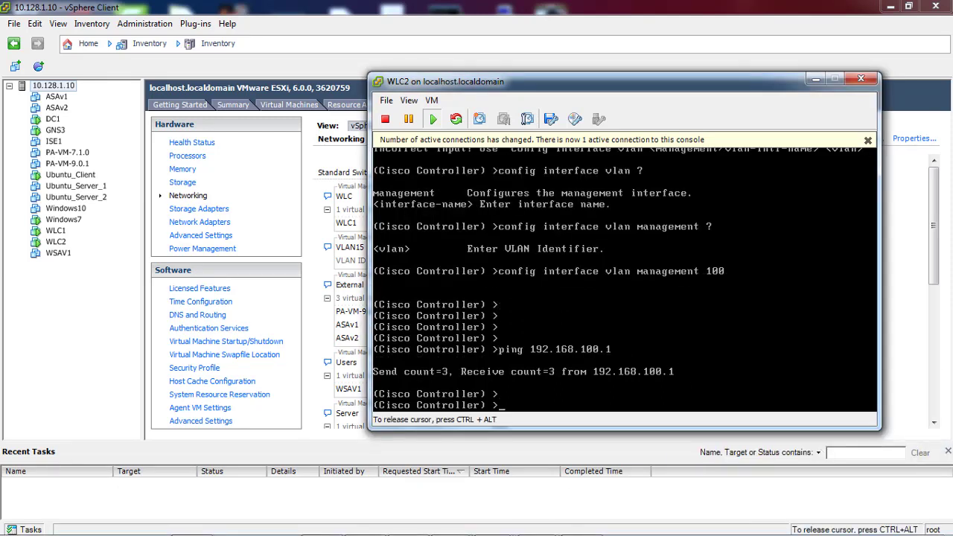
key("Up")
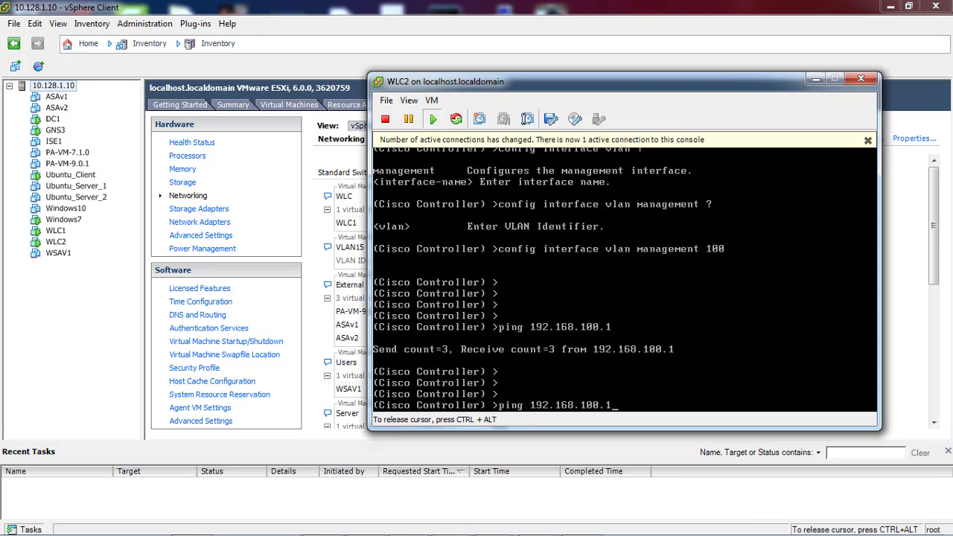
key("Return")
key("ctrl+alt")
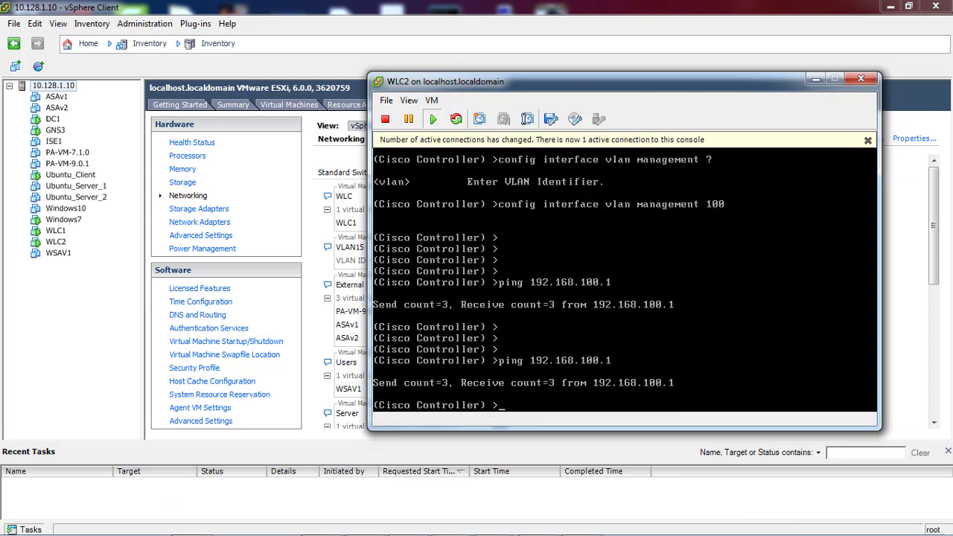
From a Windows command prompt, ping 192.168.100.10 and confirm replies with 0% loss
mouse_move(126, 530)
left_click(18, 523)
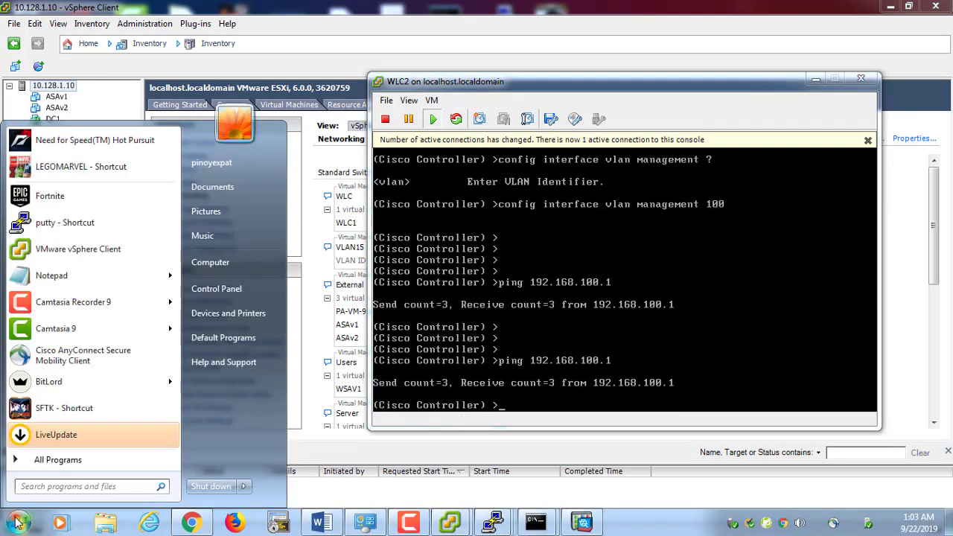
type("cmd")
key("Return")
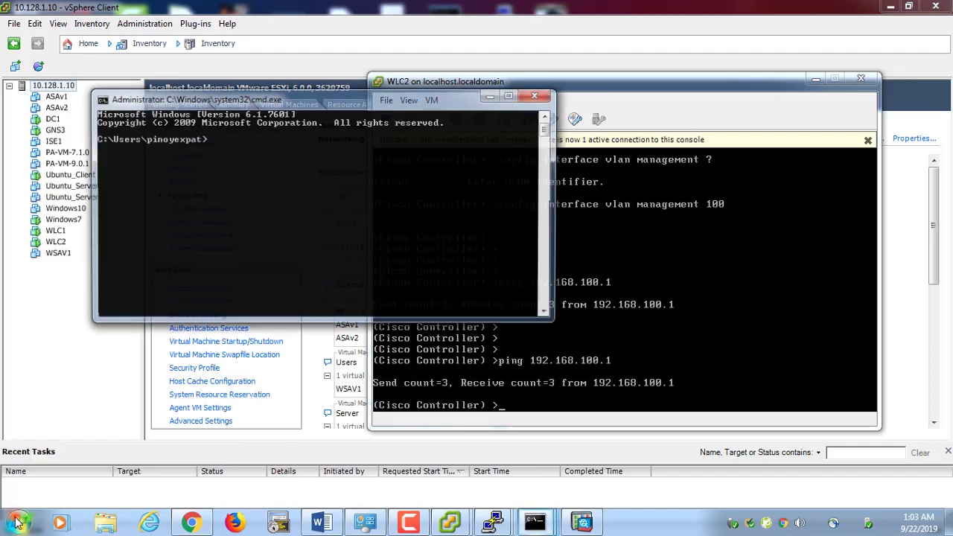
type("ping 192.1")
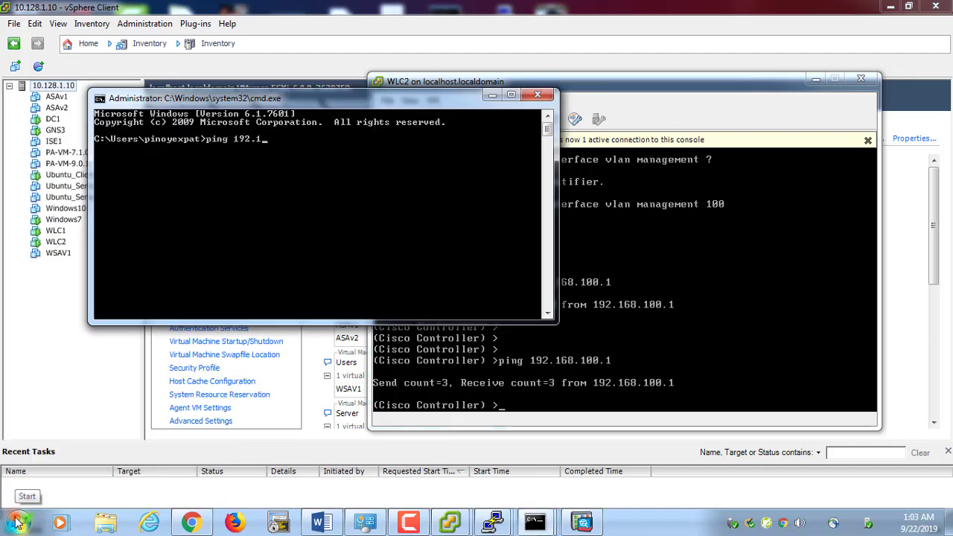
type("68.100.10")
key("Return")
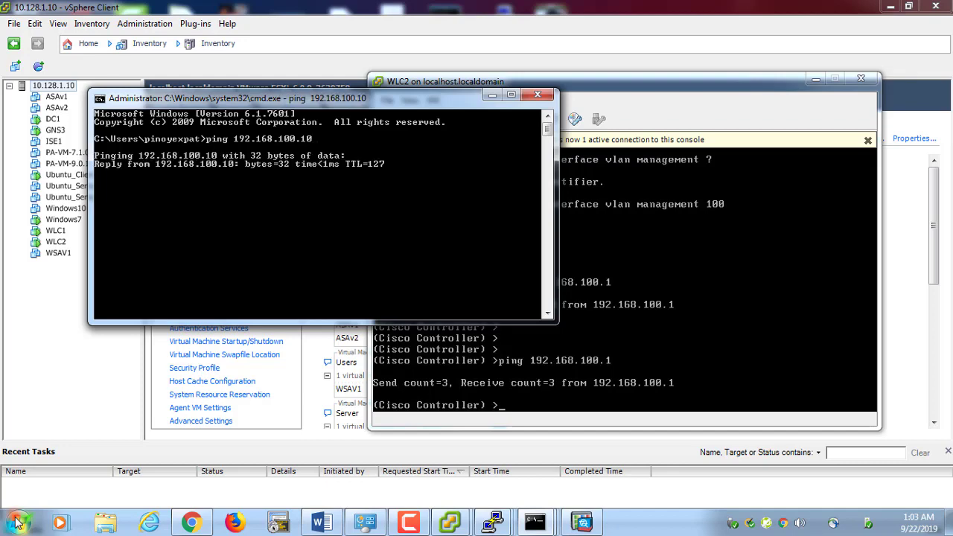
key("ctrl+c")
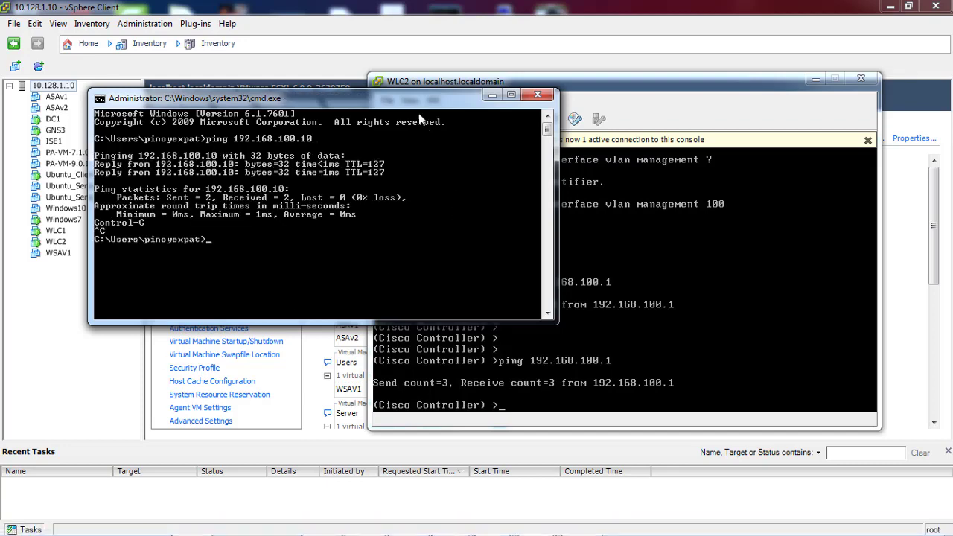
left_click_drag(418, 119, 586, 194)
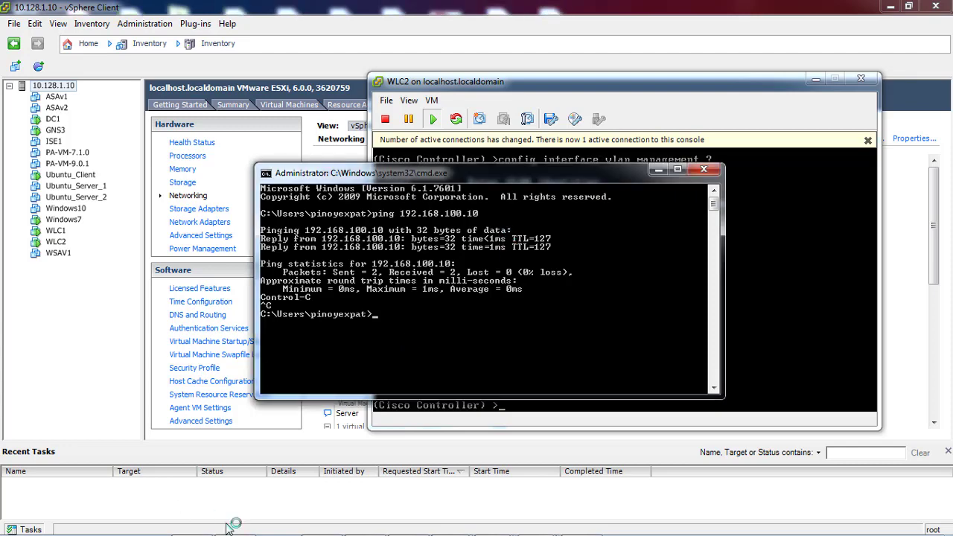
left_click(197, 530)
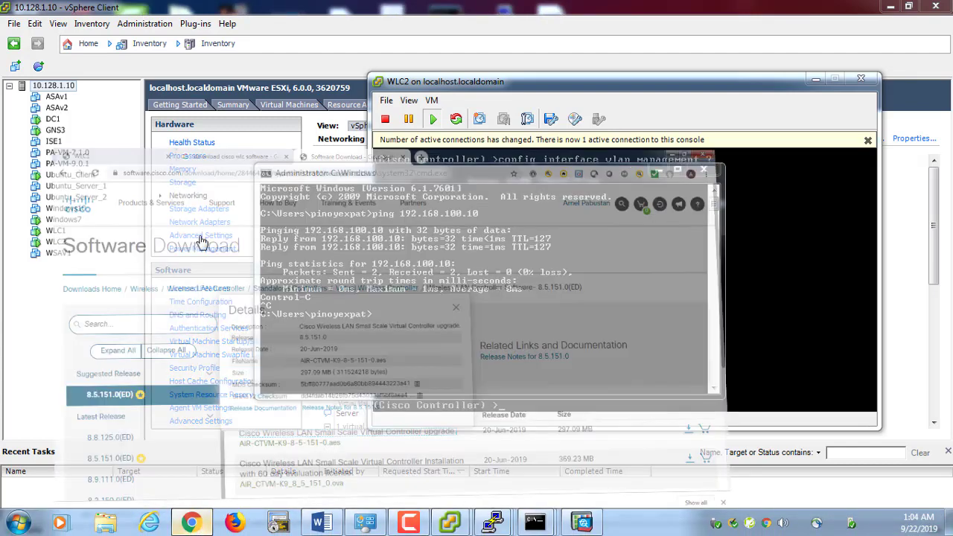
left_click(45, 11)
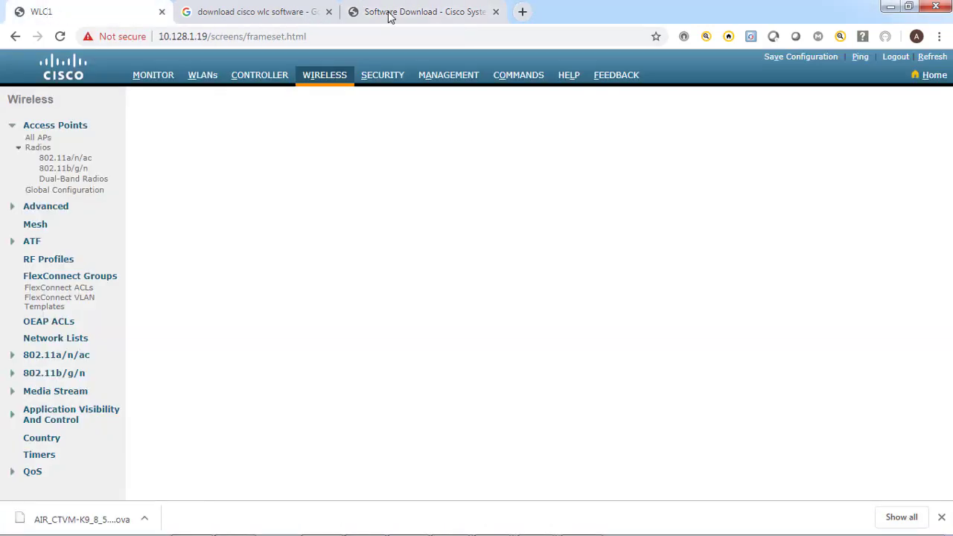
left_click(233, 11)
left_click(241, 35)
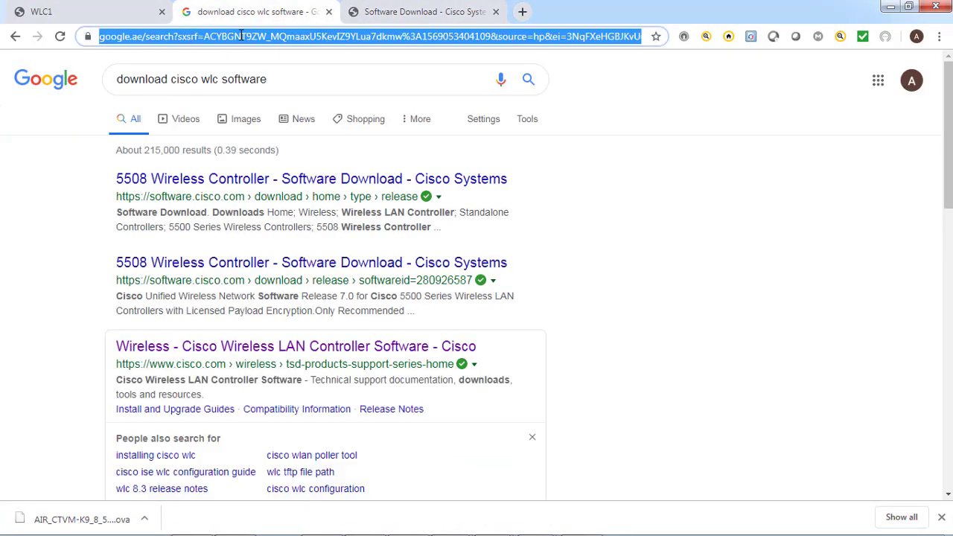
type("https:/")
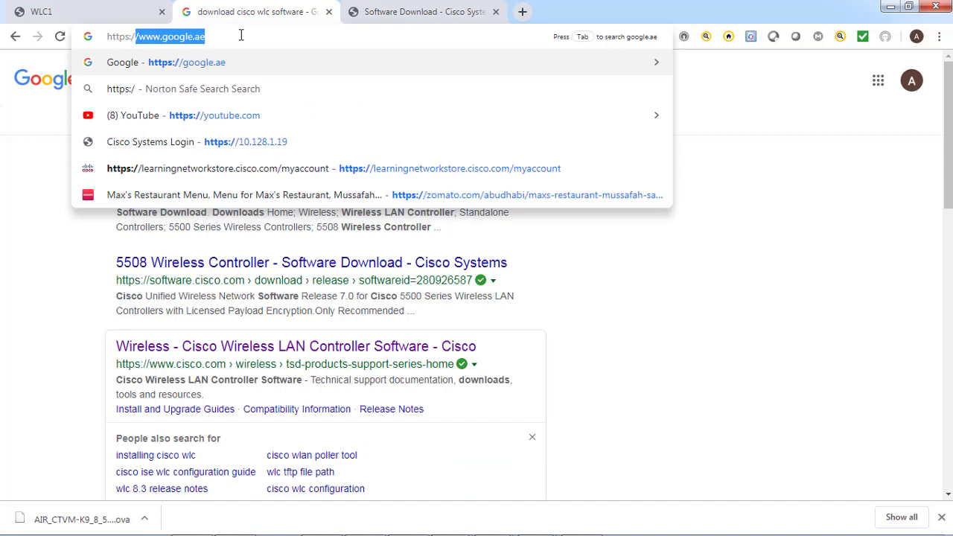
type("/10")
key("BackSpace")
key("BackSpace")
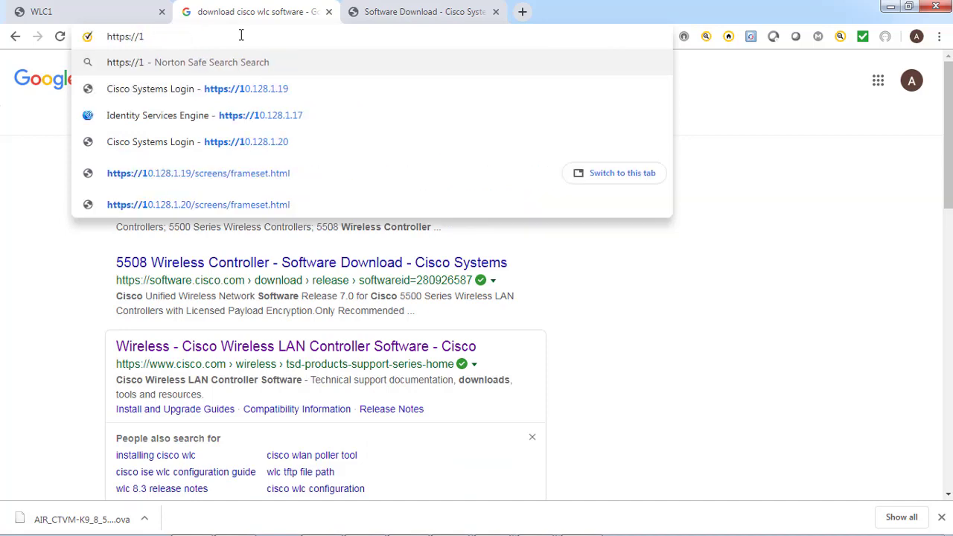
type("92.168.100.1")
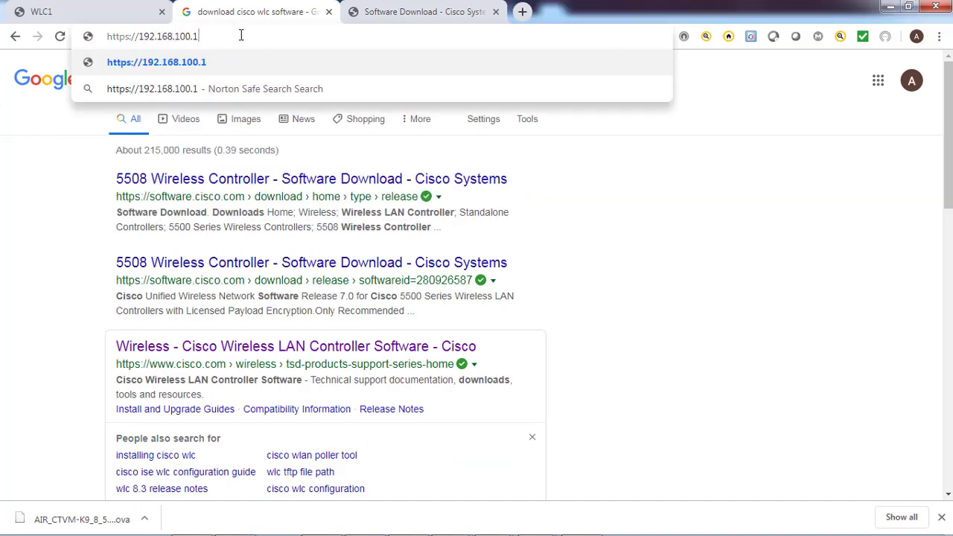
key("Return")
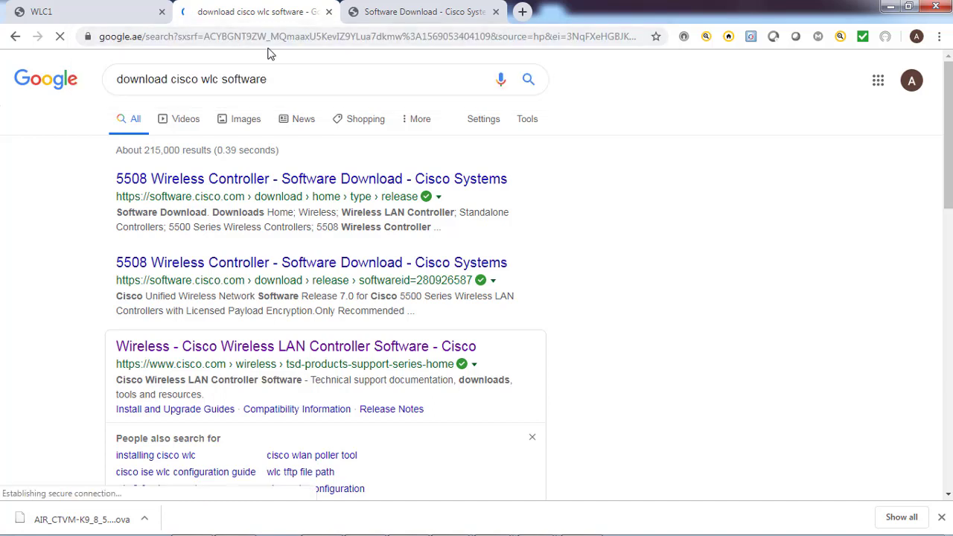
left_click(229, 37)
key("Left")
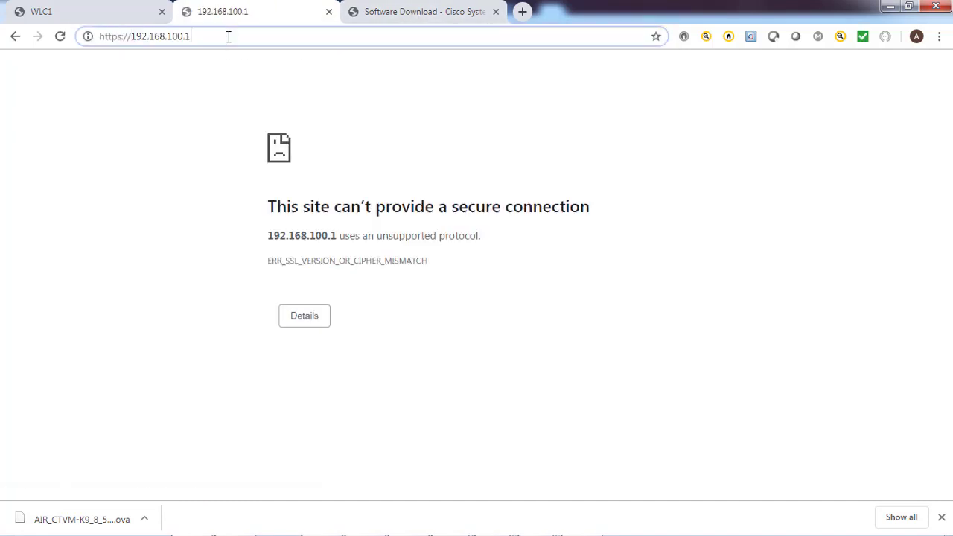
type("0")
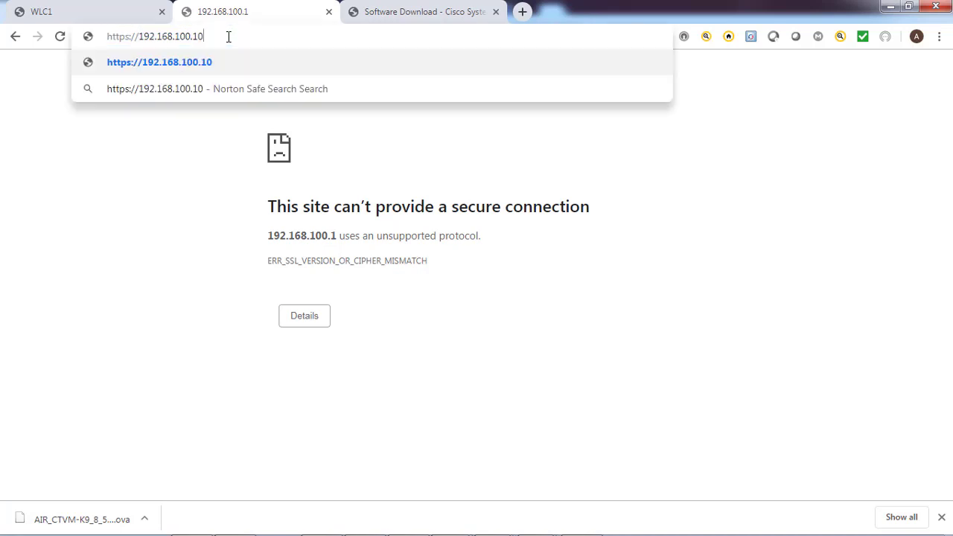
key("BackSpace")
key("Return")
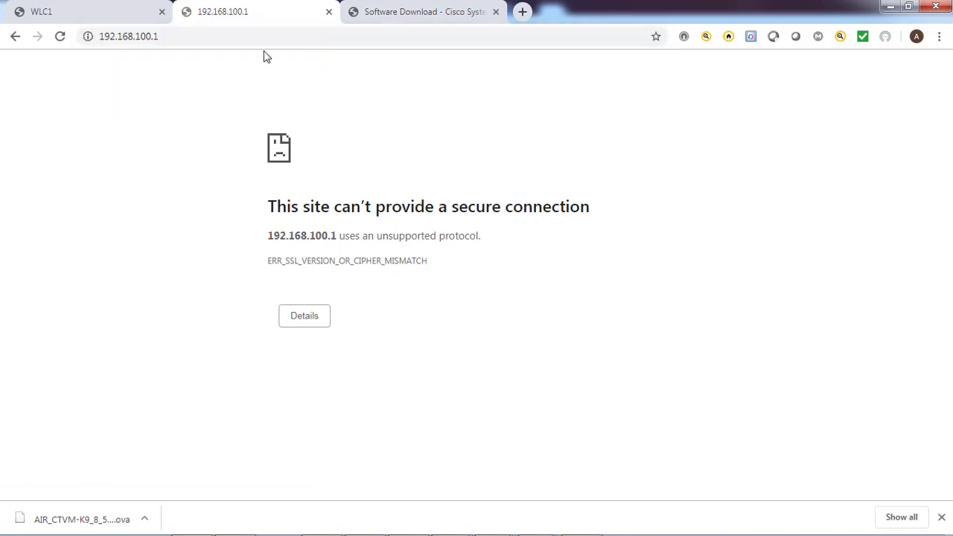
left_click(231, 36)
left_click(231, 35)
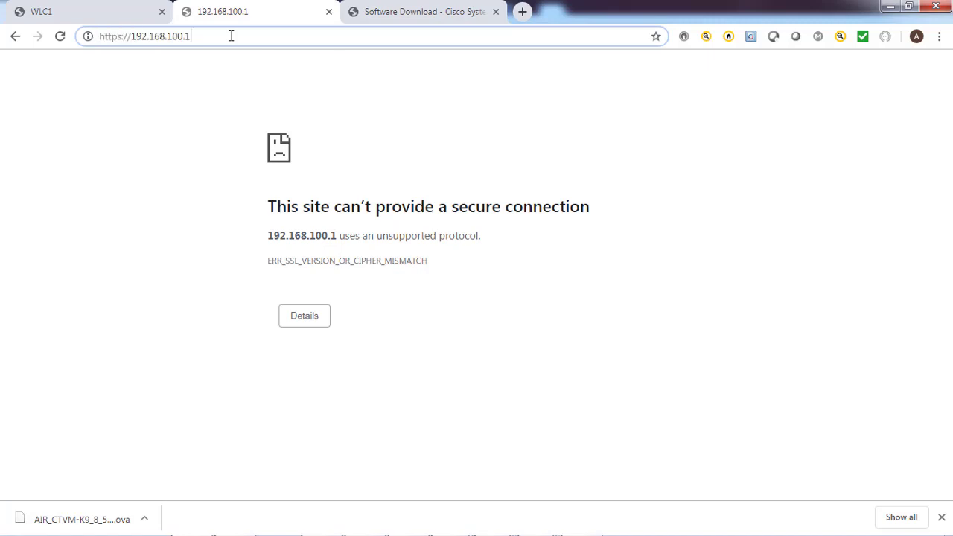
type("0")
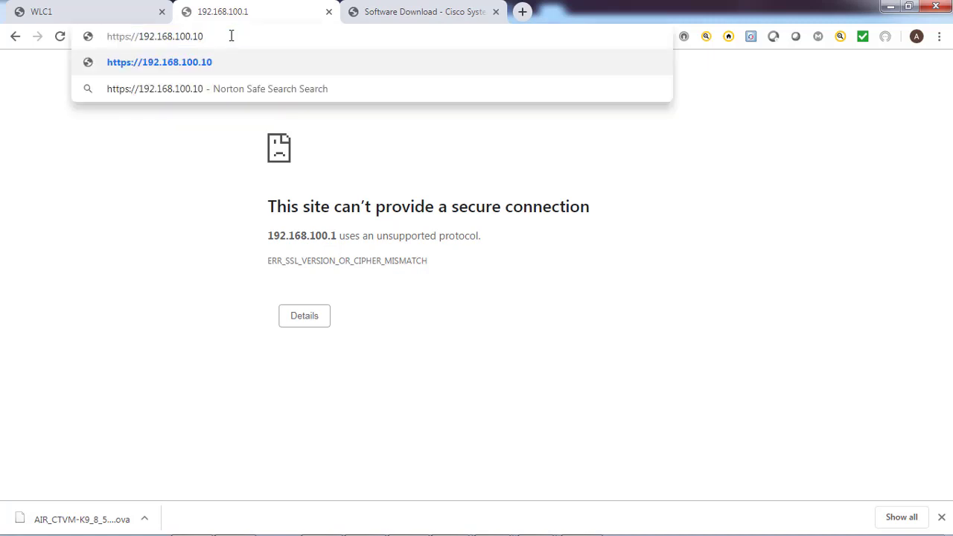
key("Return")
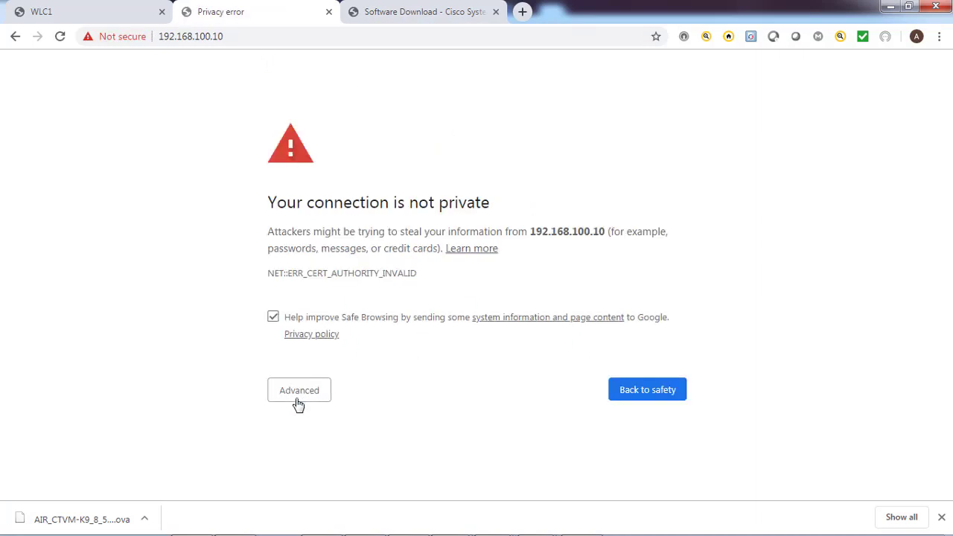
Bypass the certificate warning and proceed to 192.168.100.10
left_click(298, 392)
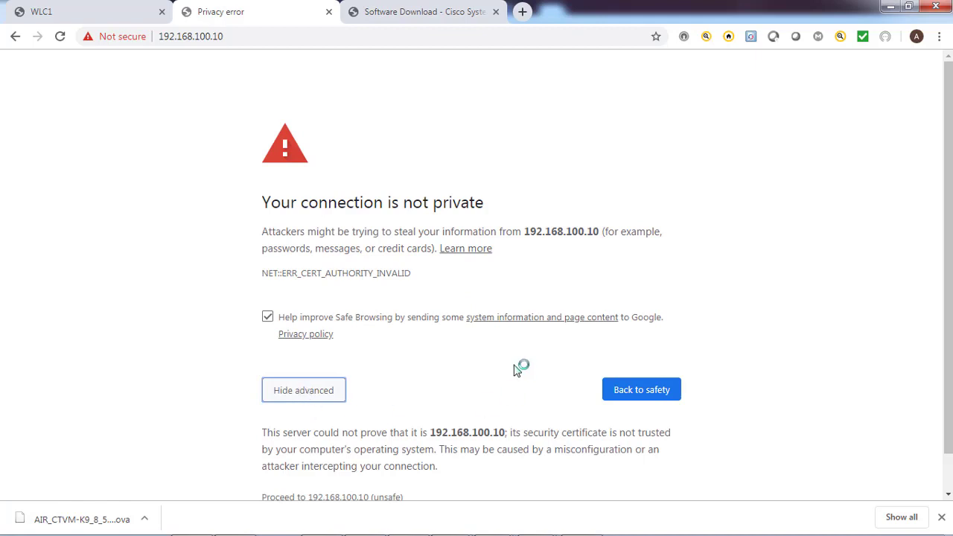
scroll(287, 472, "down", 1)
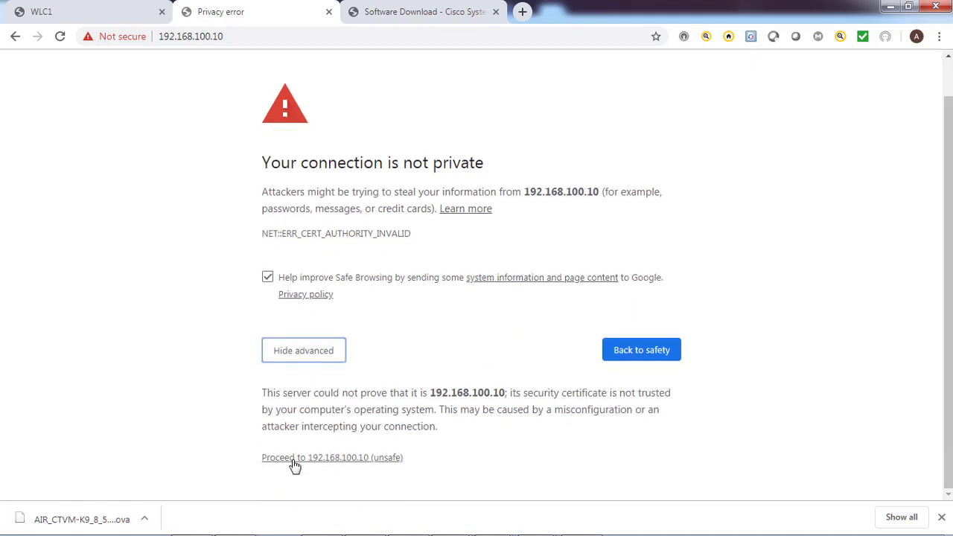
left_click(295, 460)
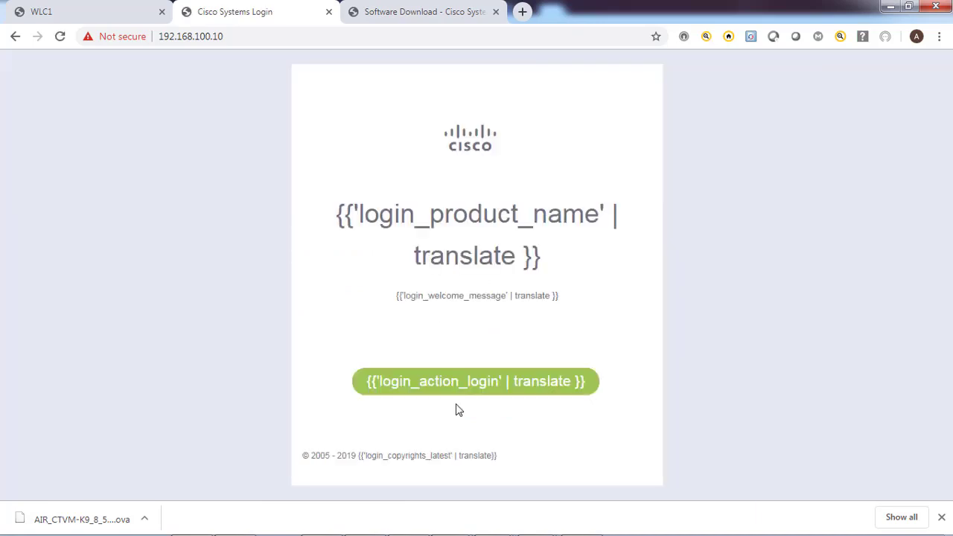
Sign in to the WLC2 login prompt with the administrator username and password
left_click(454, 386)
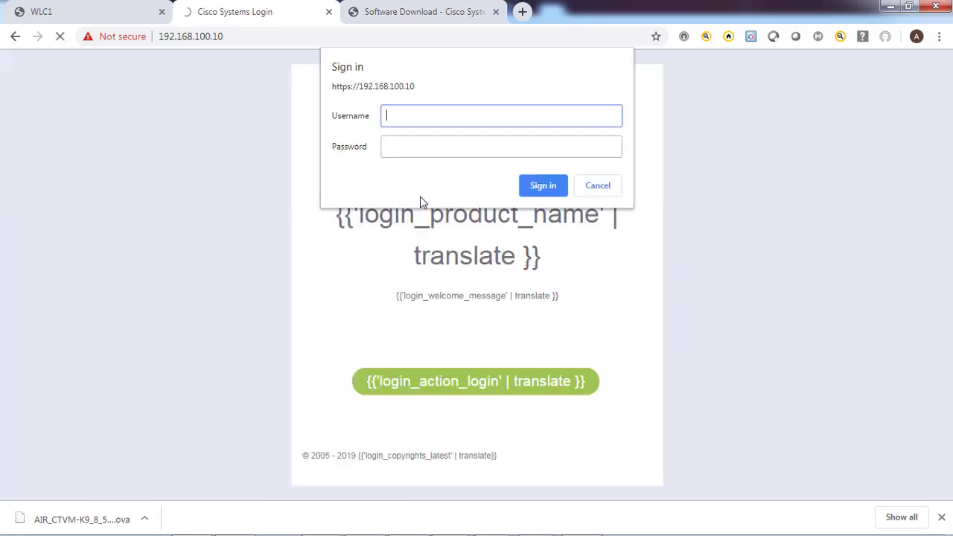
type("admin")
key("Tab")
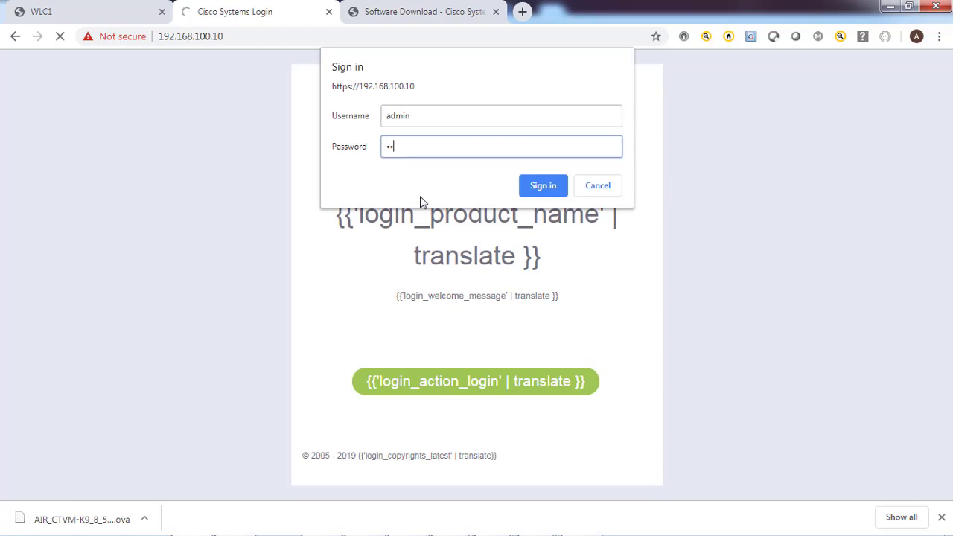
key("Return")
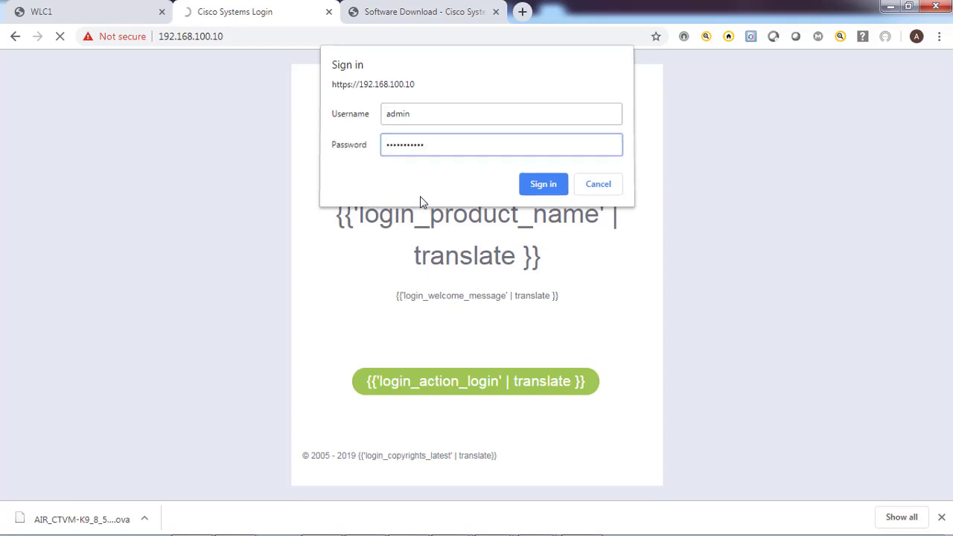
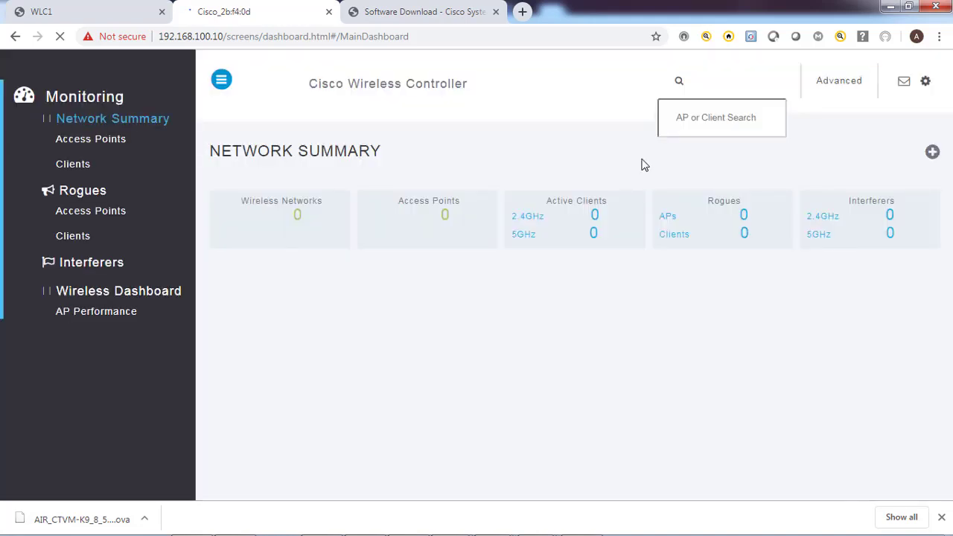
Switch to the WLC1 controller tab and reload its page
left_click(839, 81)
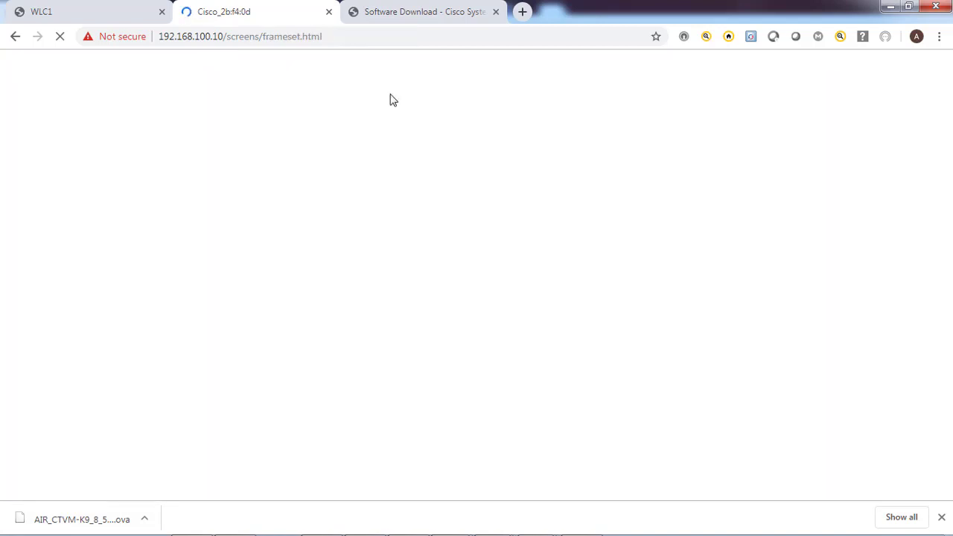
left_click(82, 17)
left_click(323, 78)
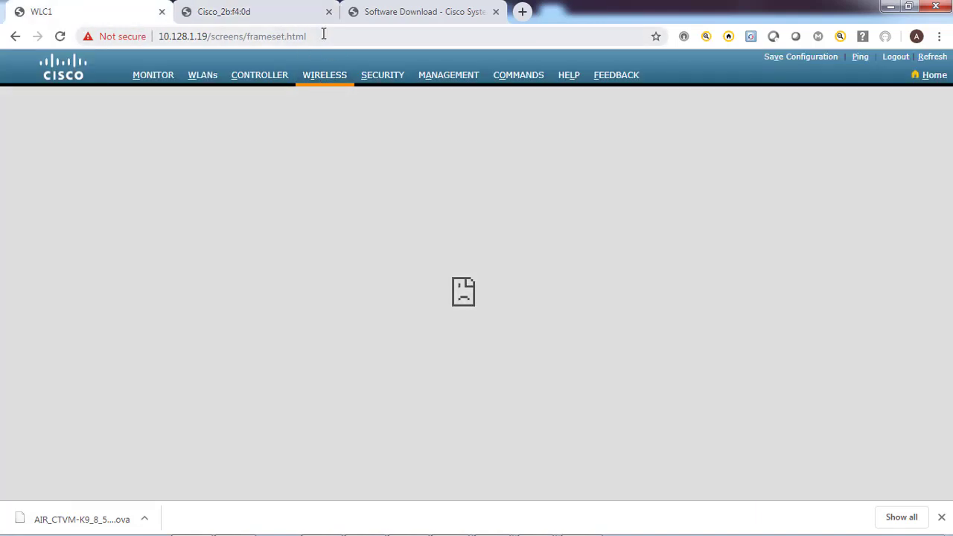
left_click(323, 35)
key("Return")
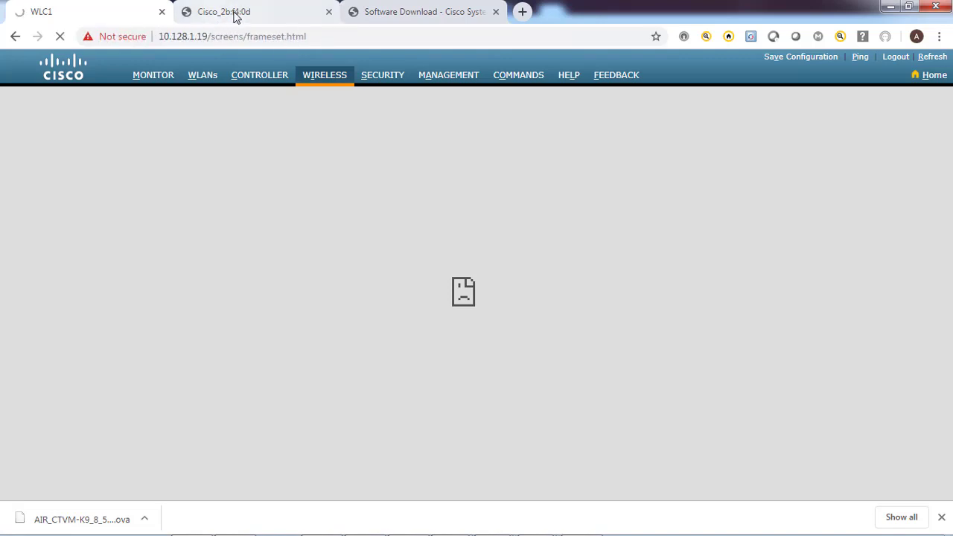
Proceed past the WLC1 certificate warning and sign in to the controller
left_click(235, 15)
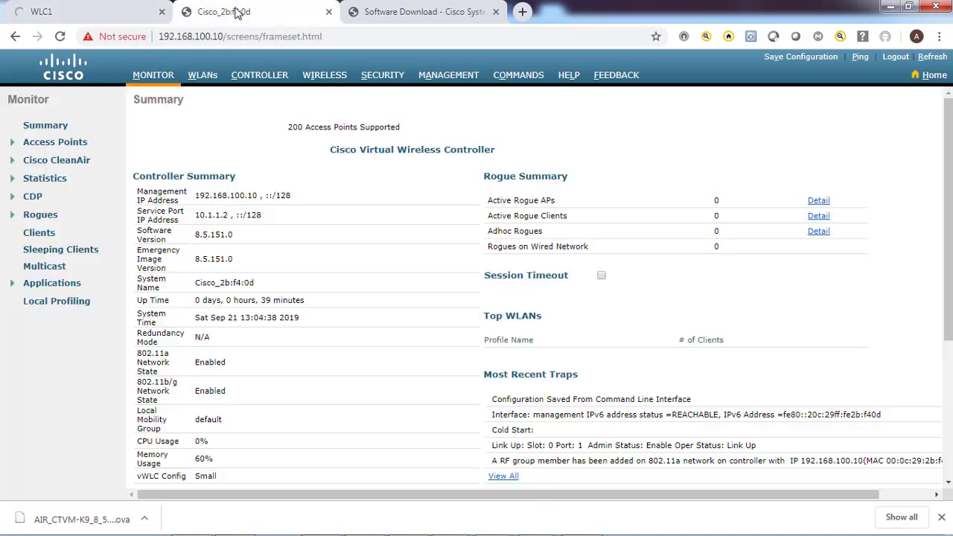
left_click(108, 20)
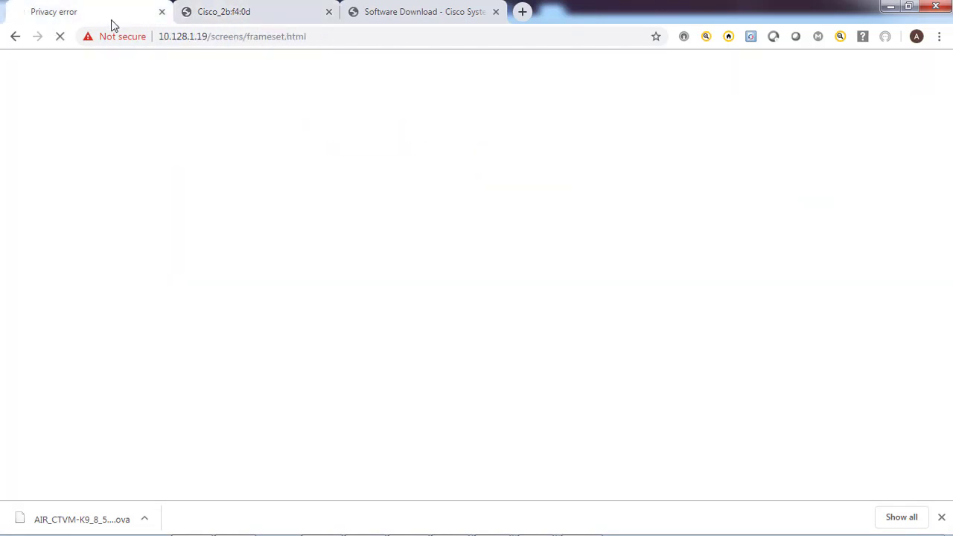
left_click(305, 391)
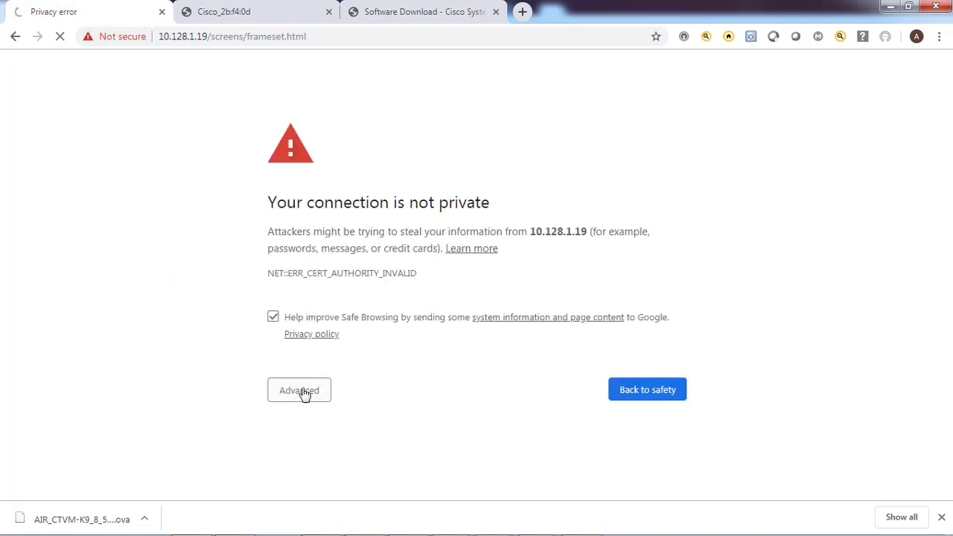
left_click(324, 456)
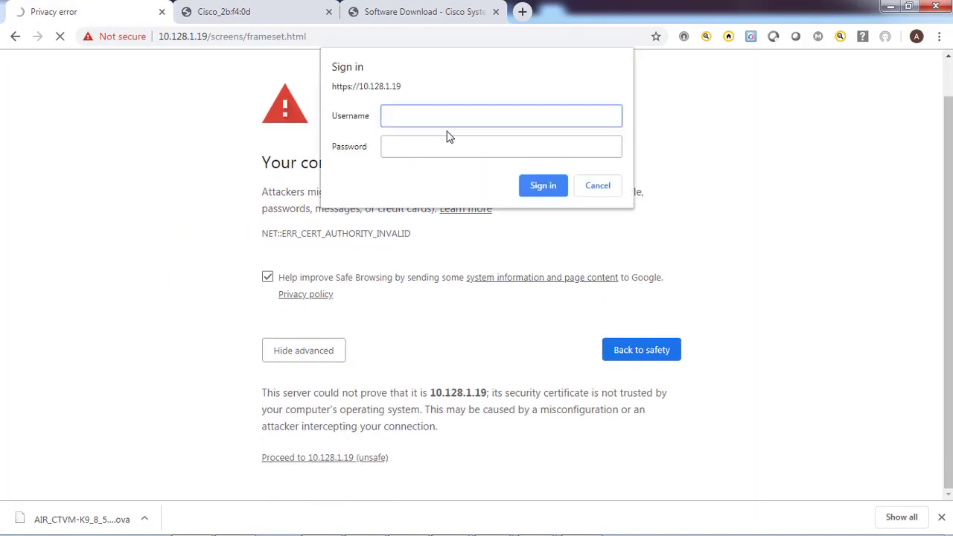
key("Tab")
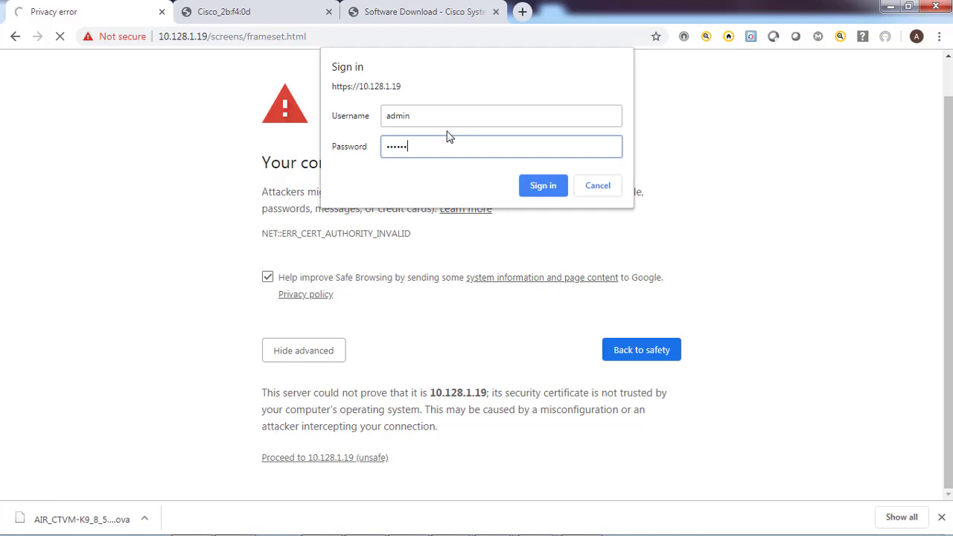
key("Return")
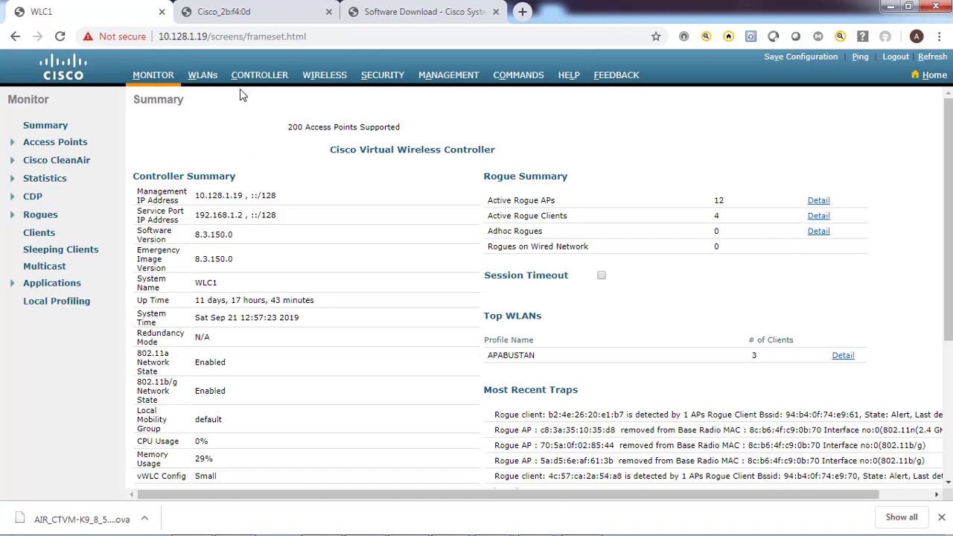
Open WIRELESS > All APs to list AP1 and AP2
left_click(203, 76)
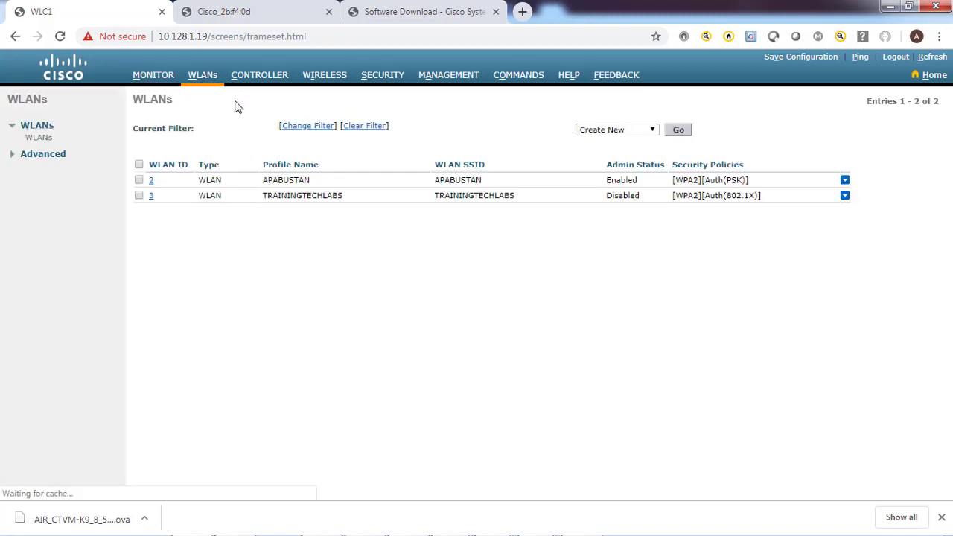
left_click(323, 81)
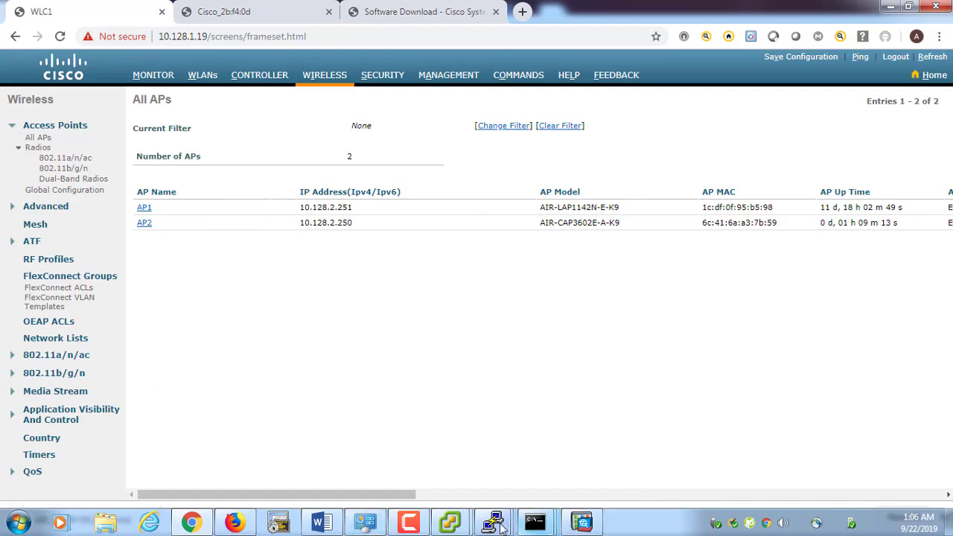
mouse_move(492, 521)
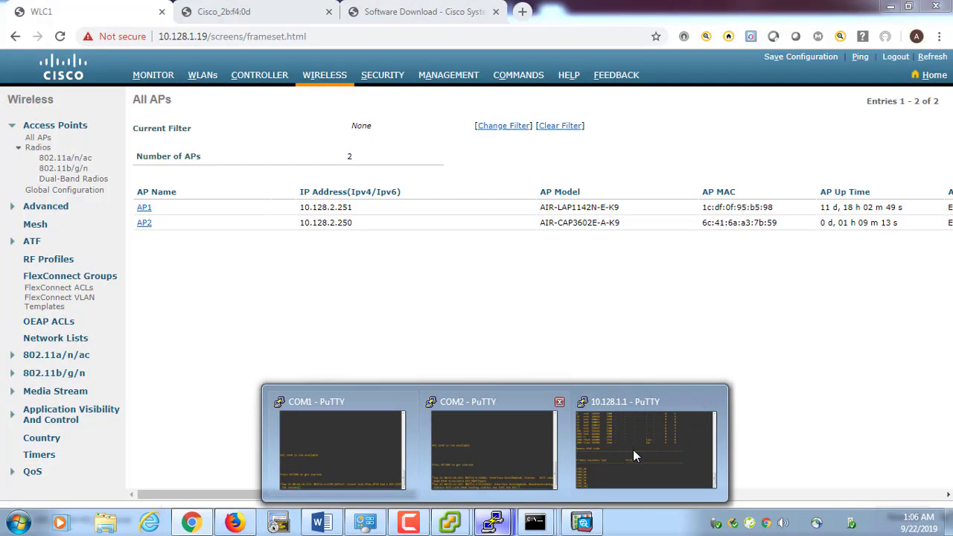
left_click(632, 450)
type("show r")
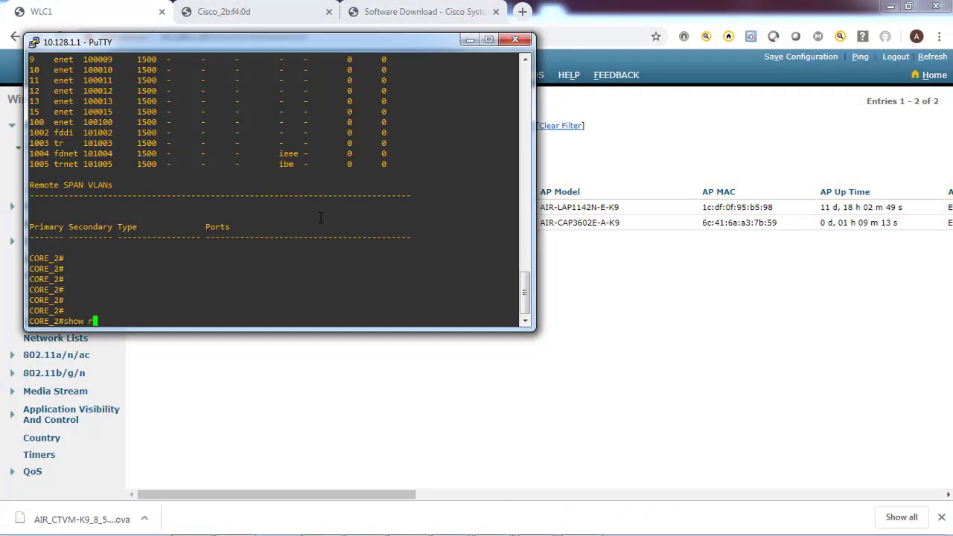
type("un")
key("Return")
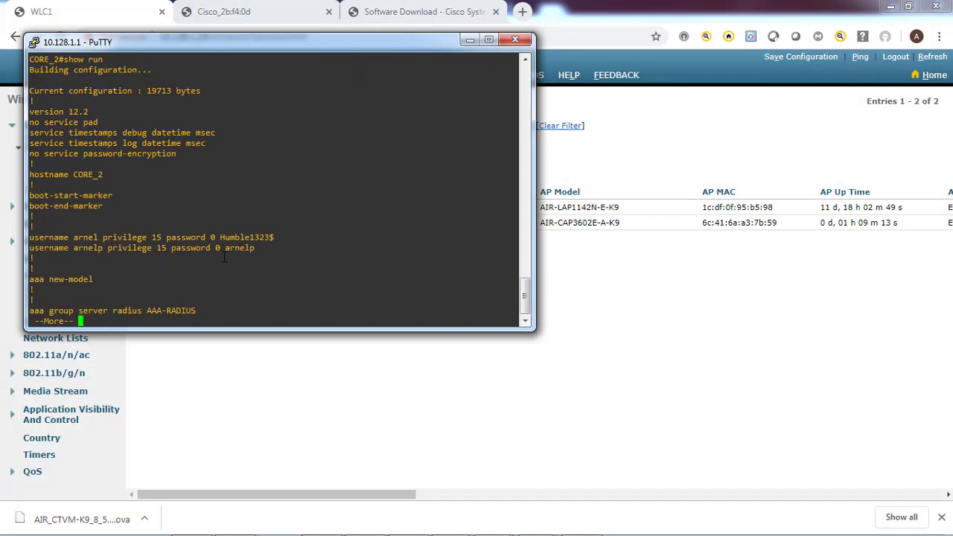
key("space")
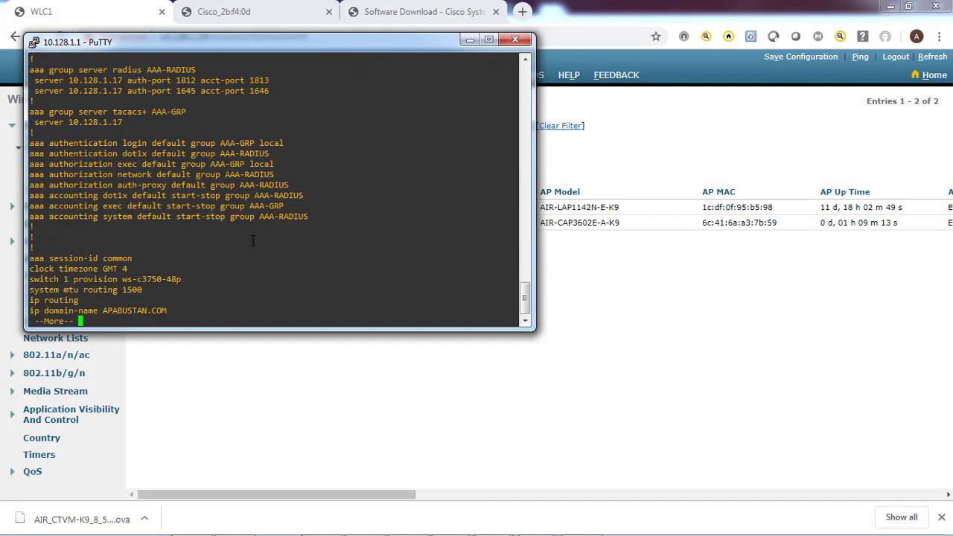
key("space")
left_click_drag(261, 43, 584, 106)
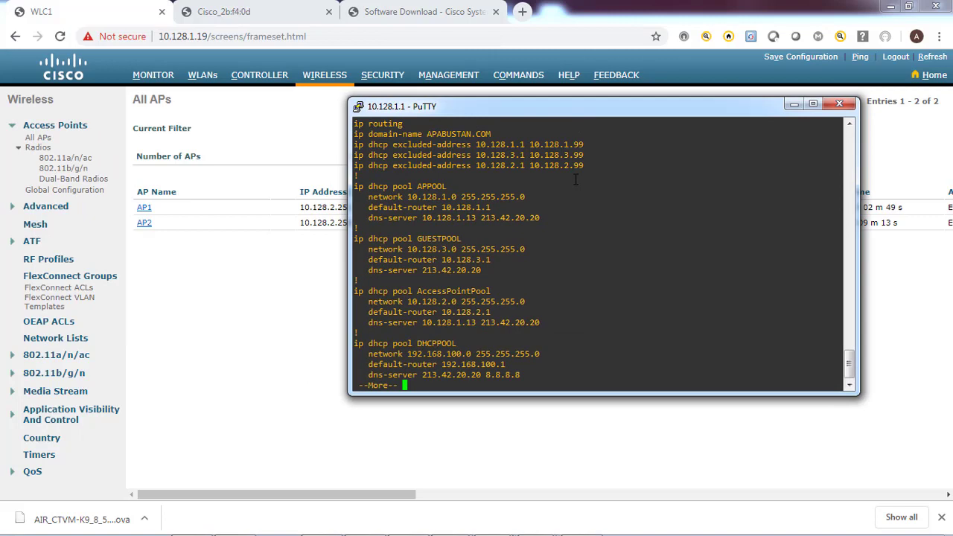
key("space")
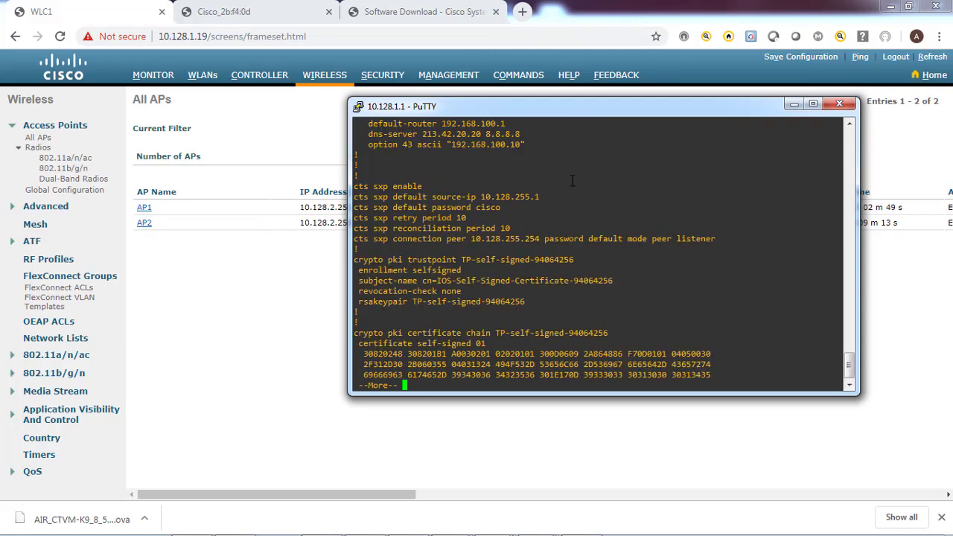
scroll(571, 180, "up", 4)
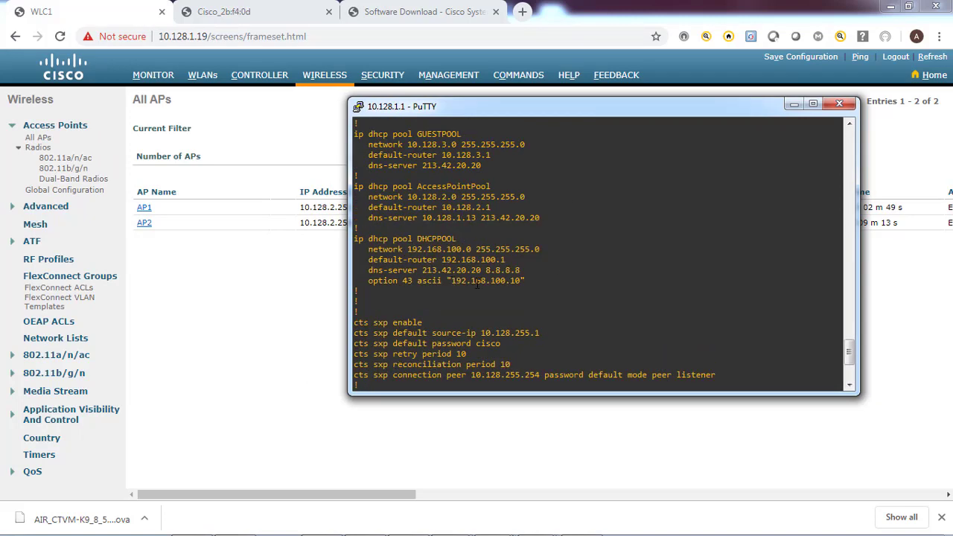
left_click_drag(451, 280, 516, 283)
left_click(420, 255)
left_click_drag(410, 244, 574, 278)
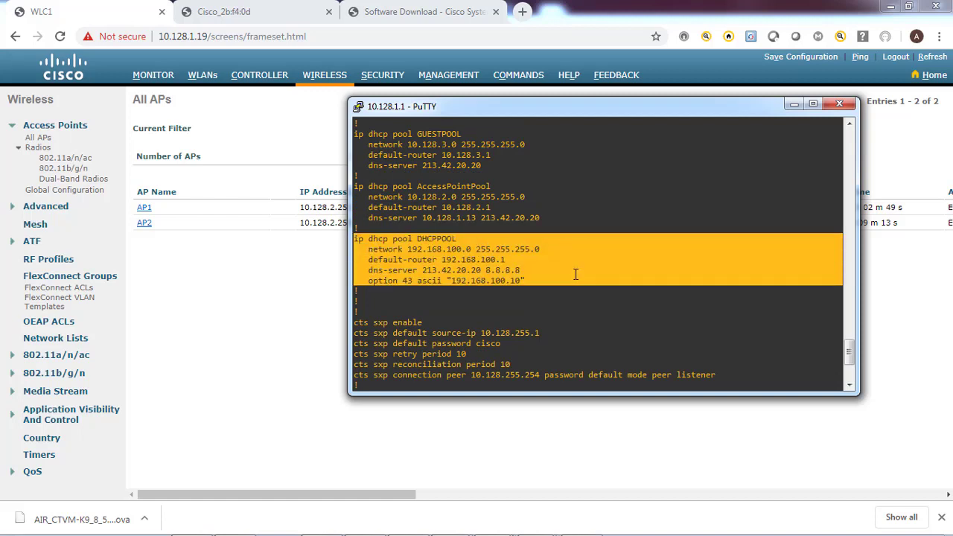
left_click(494, 308)
scroll(494, 308, "down", 5)
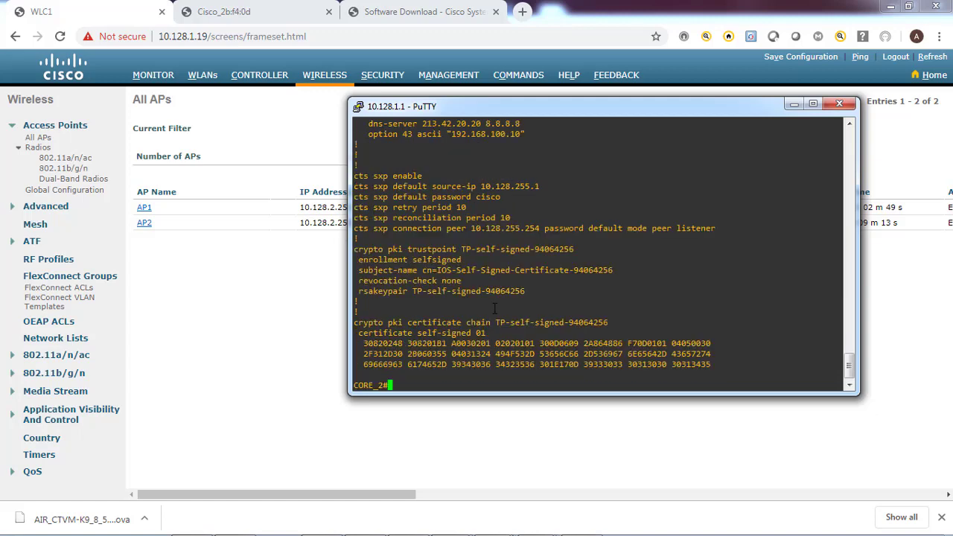
key("Return")
key("Return")
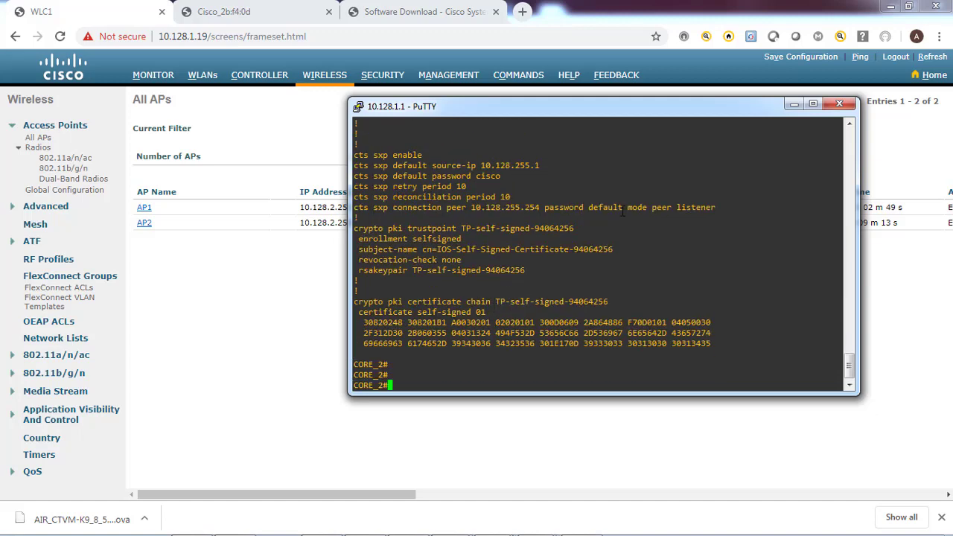
left_click(794, 104)
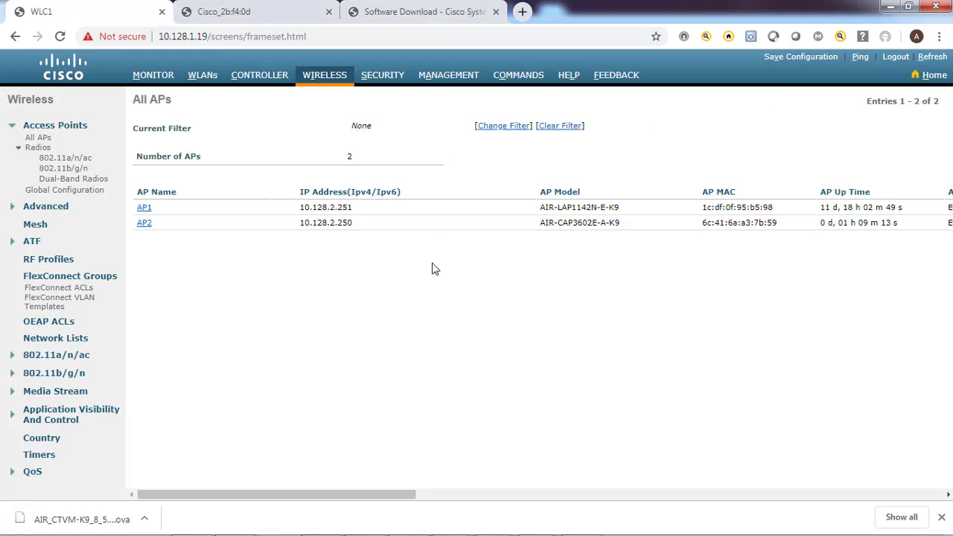
mouse_move(392, 532)
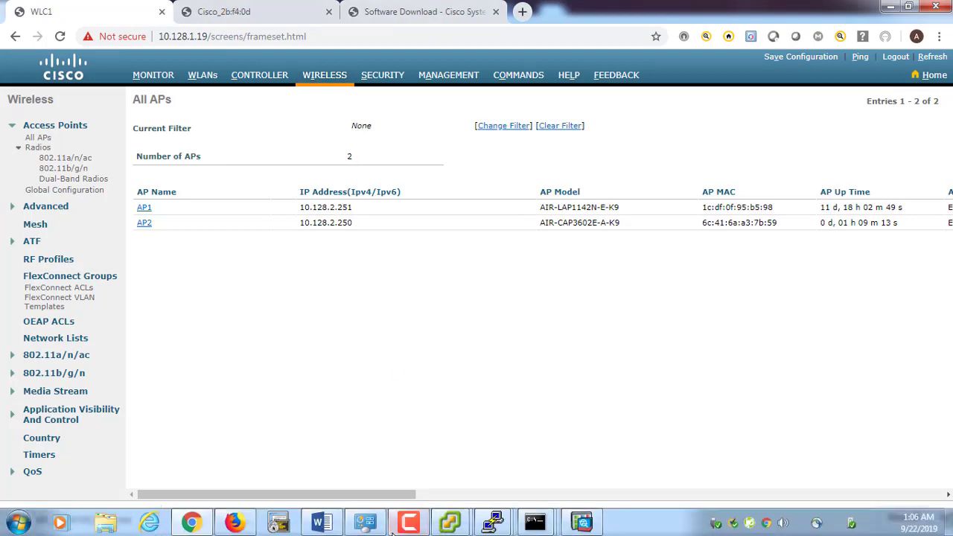
Log into the AP1 console on COM1 and enter privileged mode with 'en'
mouse_move(492, 520)
left_click(366, 474)
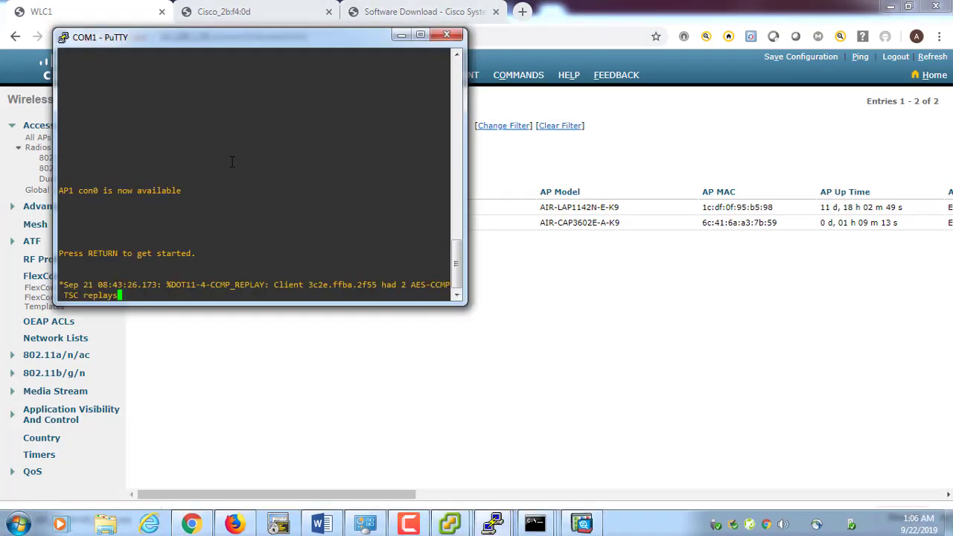
left_click_drag(279, 26, 511, 185)
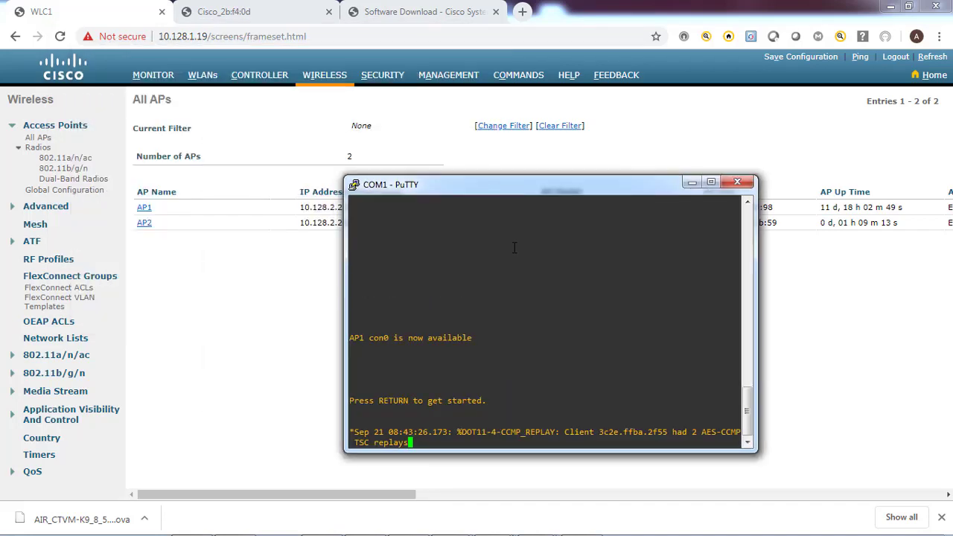
key("Return")
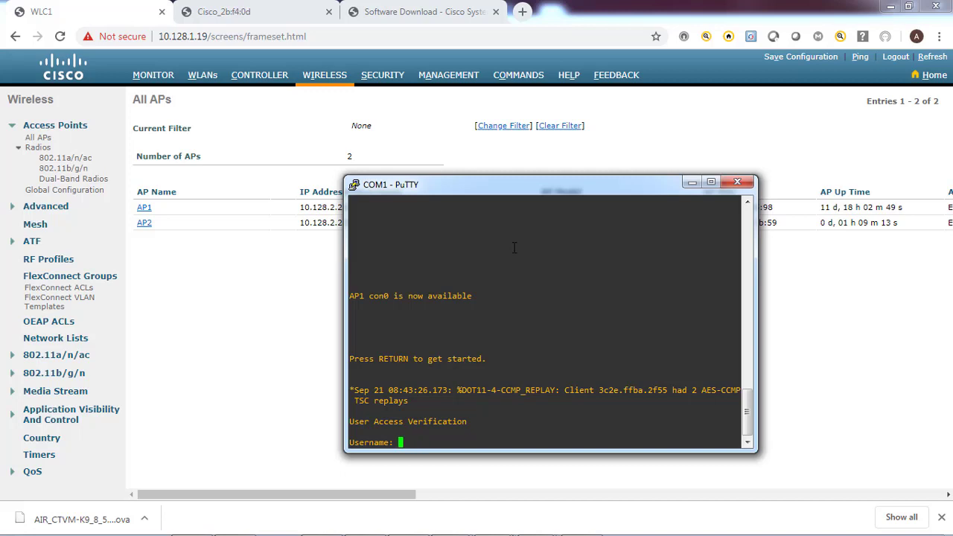
type("Cisco")
key("Return")
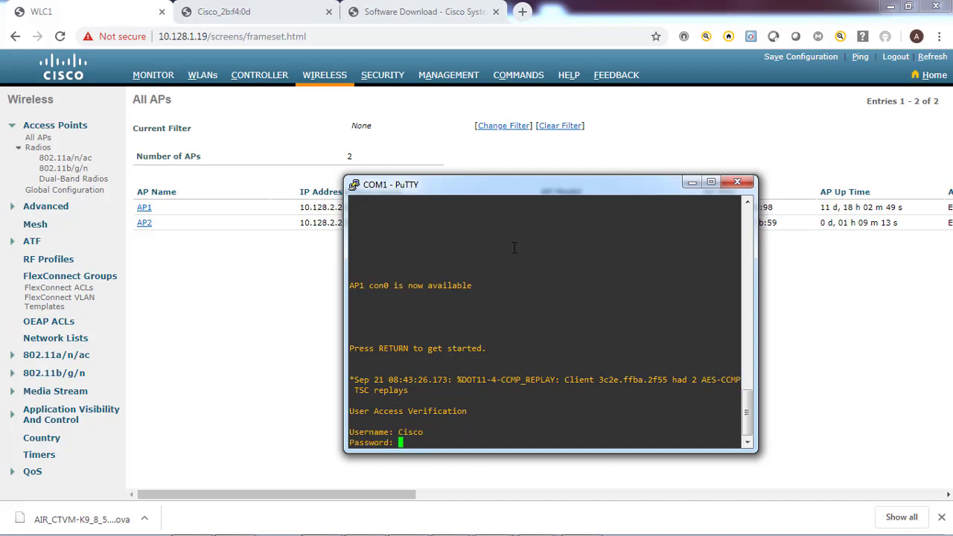
key("Return")
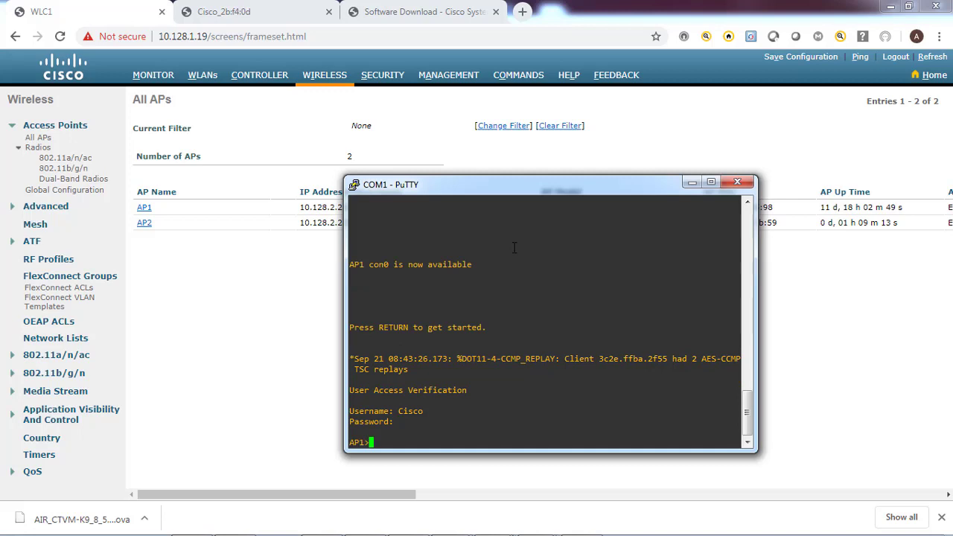
type("en")
key("Return")
key("Return")
key("Return")
key("Return")
key("Return")
key("Return")
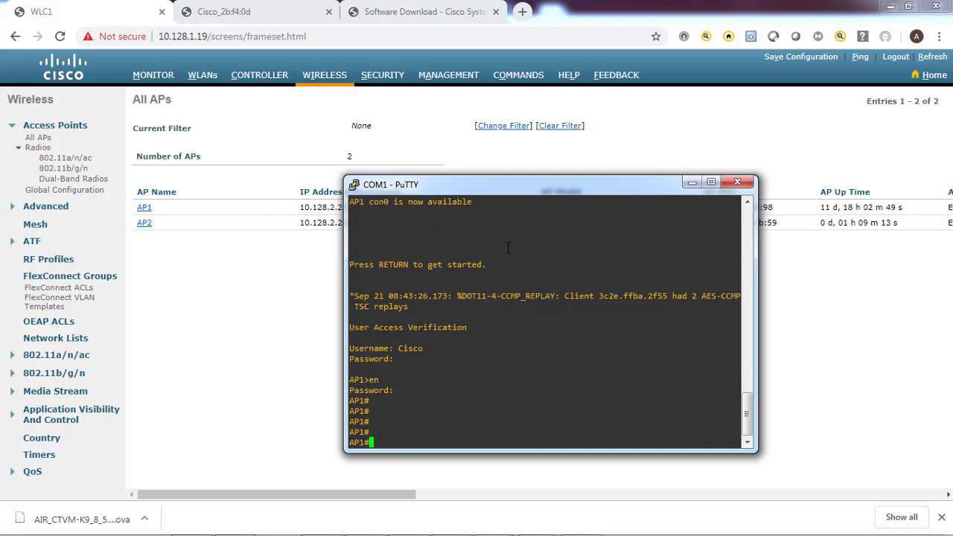
left_click_drag(497, 189, 241, 163)
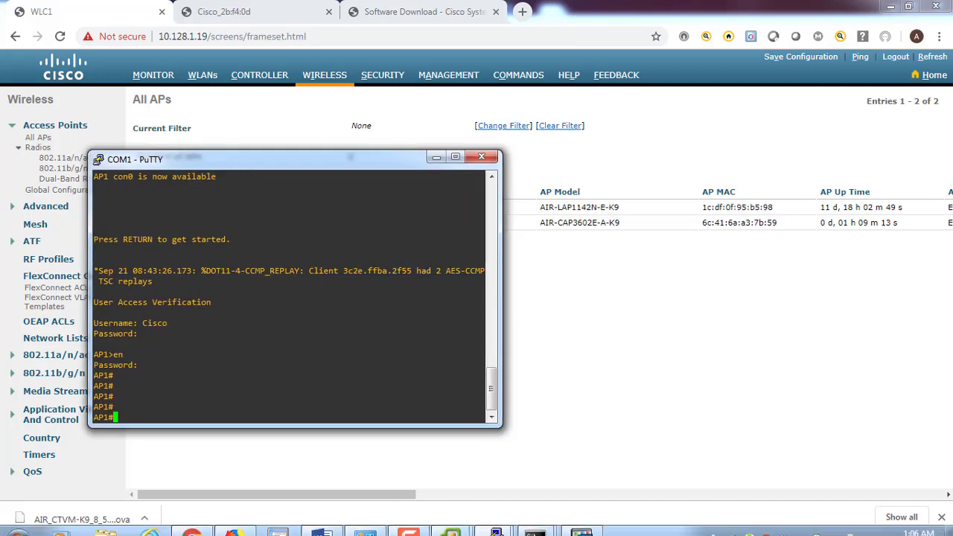
Log into the AP2 console on COM2 and enable to reach the AP2# prompt
mouse_move(485, 528)
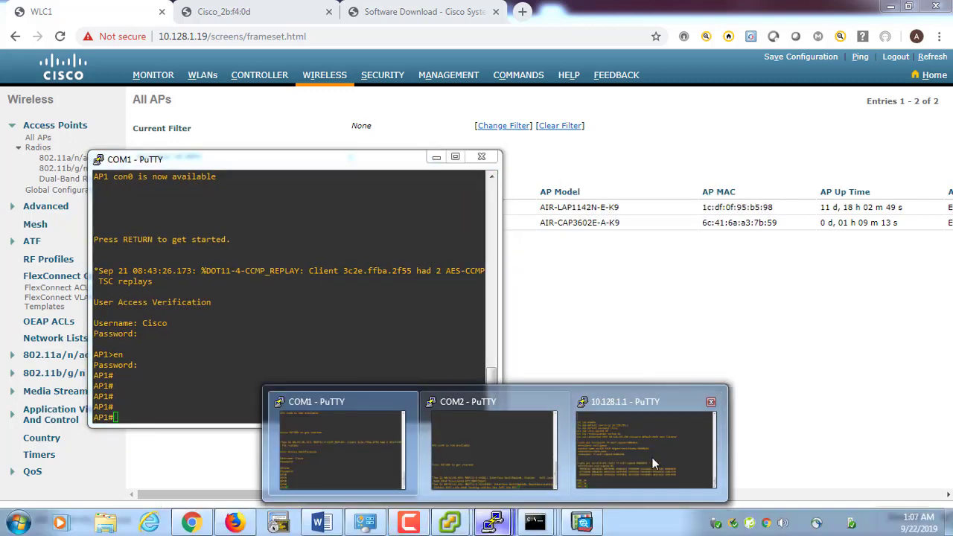
left_click(532, 454)
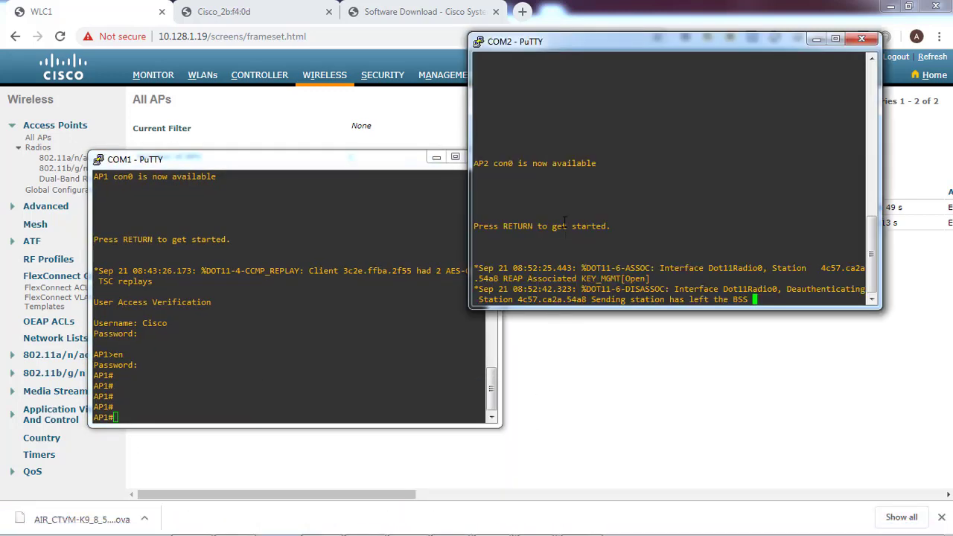
key("Return")
type("cis")
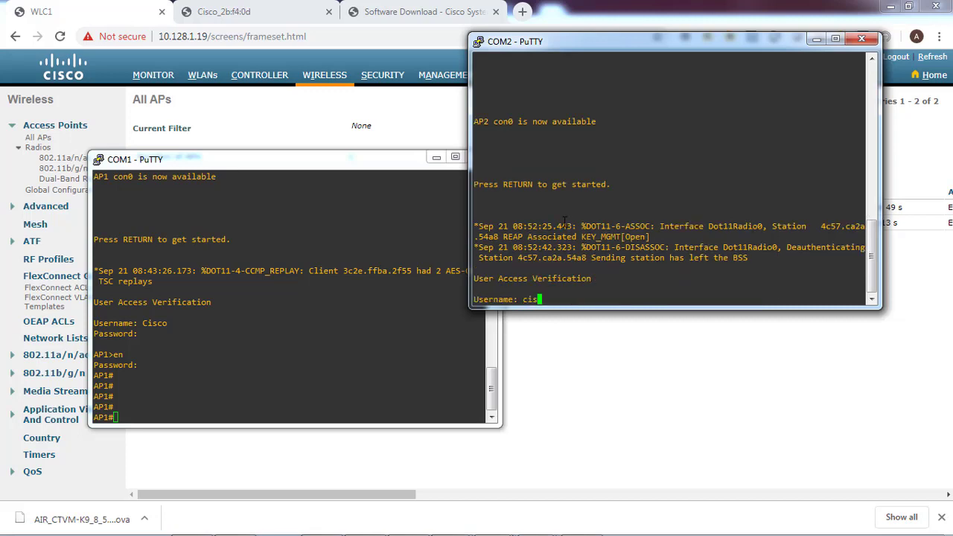
key("BackSpace")
key("BackSpace")
key("BackSpace")
key("BackSpace")
key("Return")
key("Return")
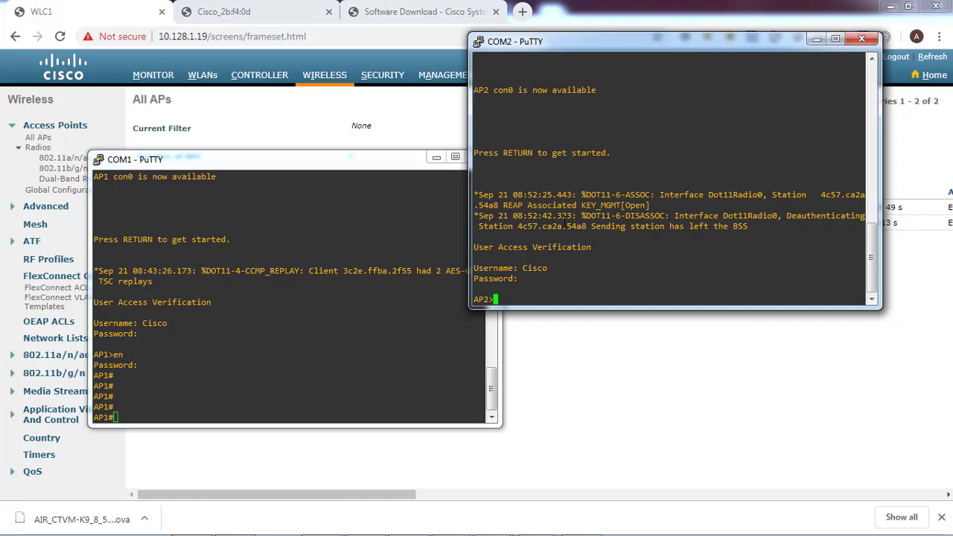
type("en")
key("Return")
key("Return")
key("Return")
key("Return")
key("Return")
key("Return")
key("Return")
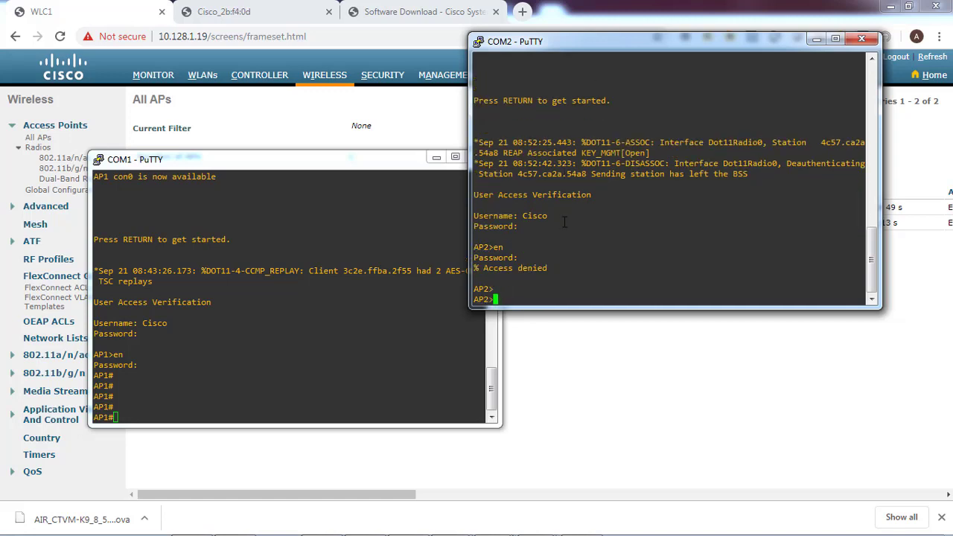
type("en")
key("Return")
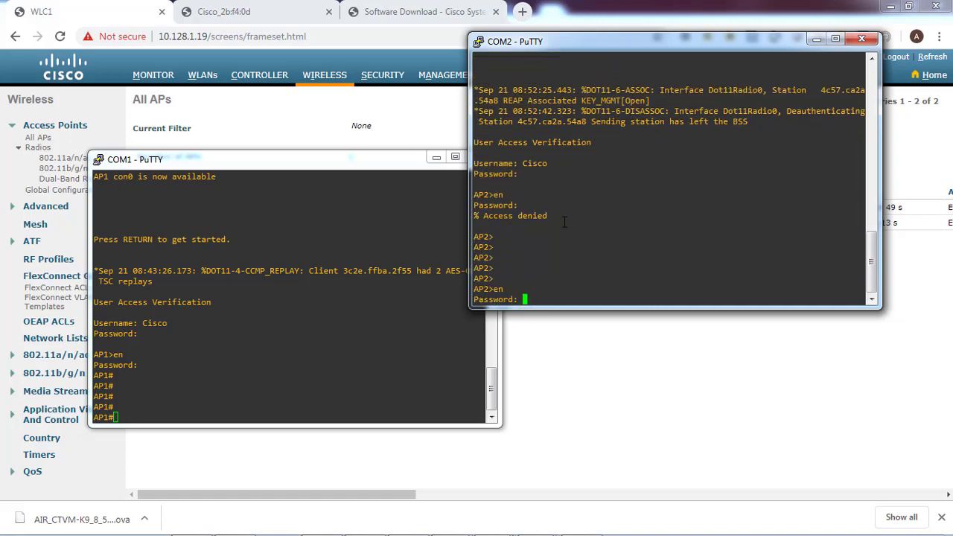
key("Return")
key("Return")
key("Return")
key("Return")
key("Return")
key("Return")
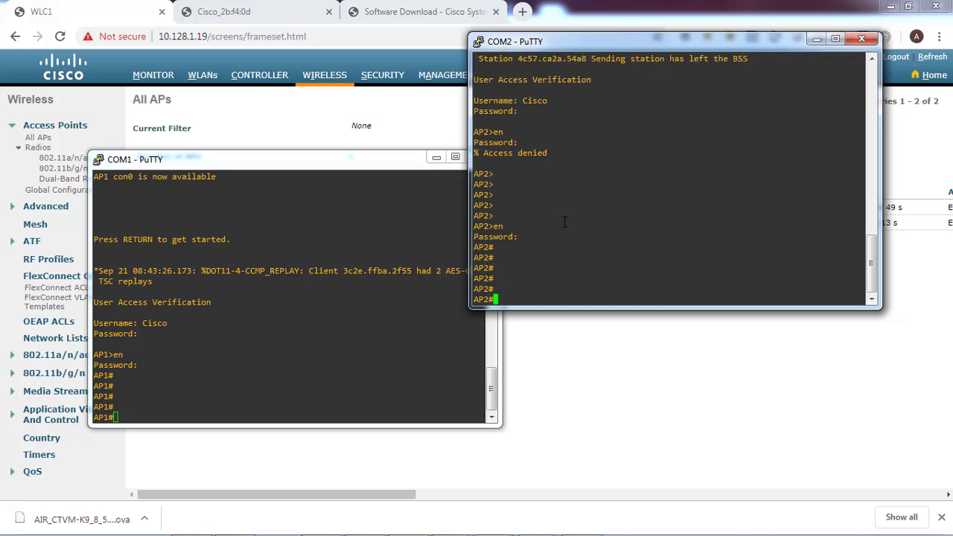
mouse_move(424, 530)
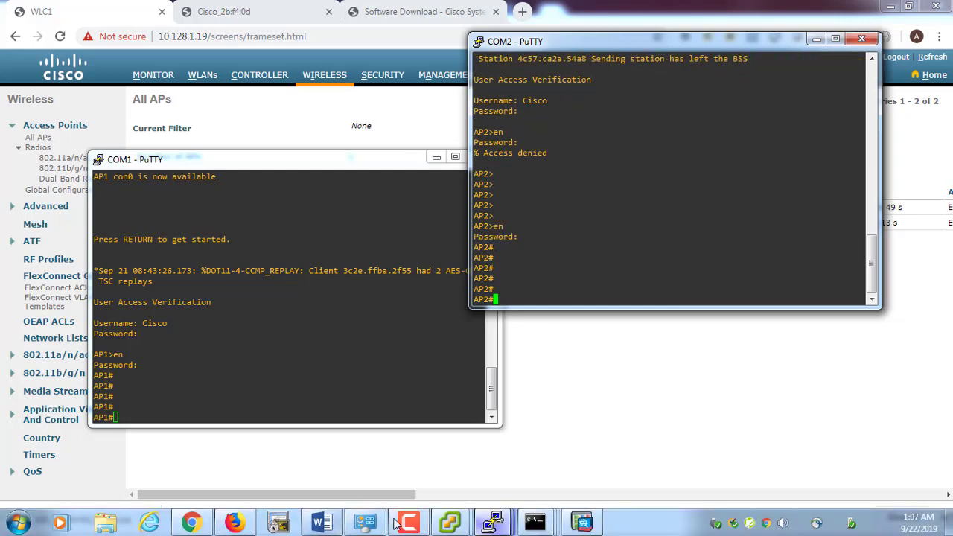
Power off the WLC1 virtual machine via its Power > Power Off action and confirm
left_click(389, 479)
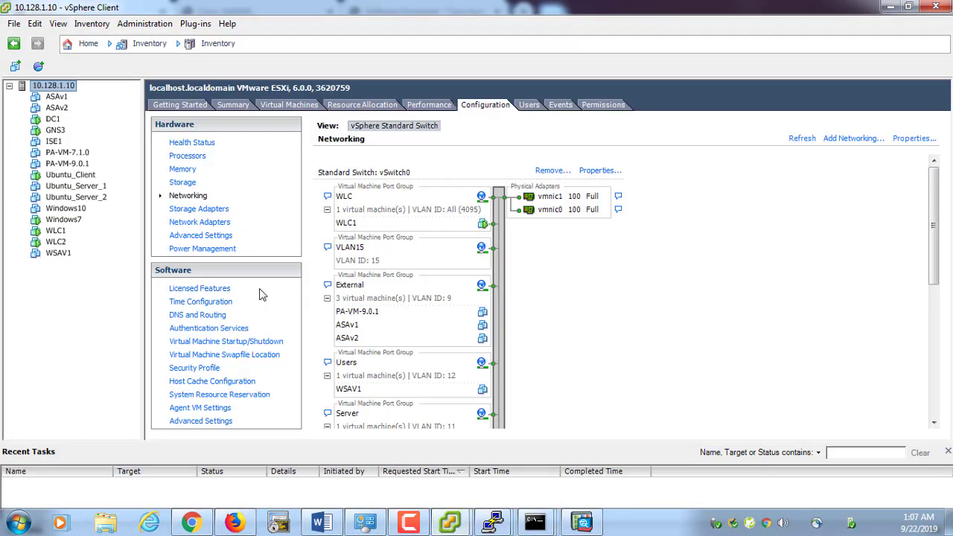
left_click(55, 234)
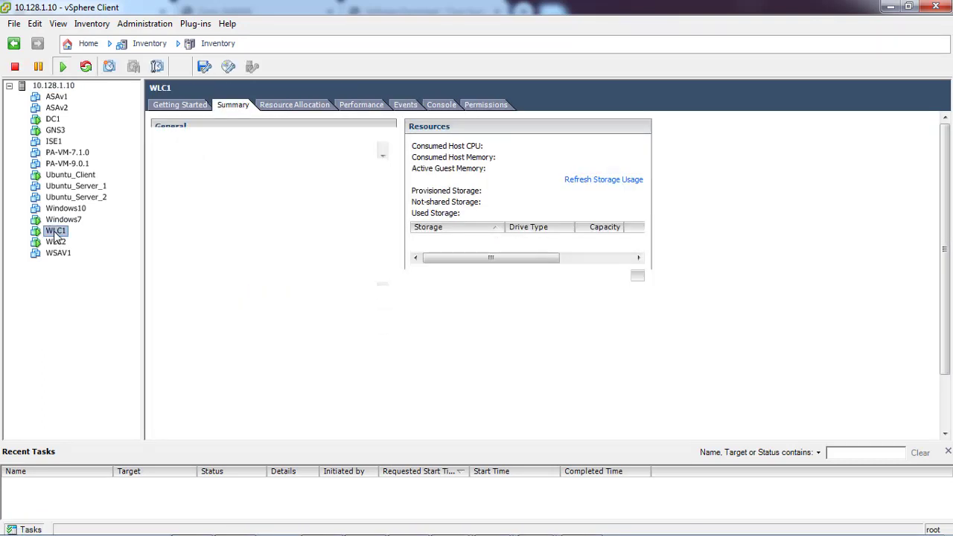
right_click(55, 234)
mouse_move(108, 241)
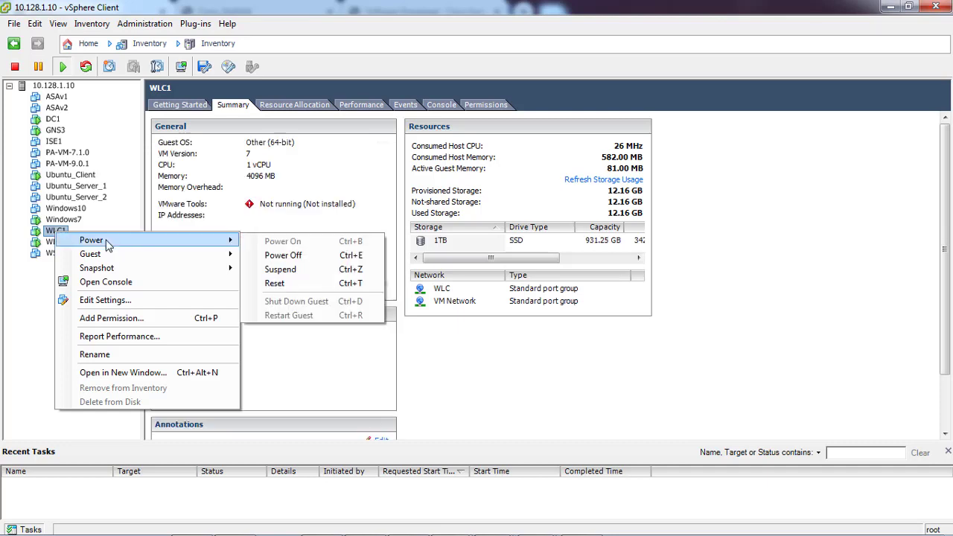
left_click(283, 255)
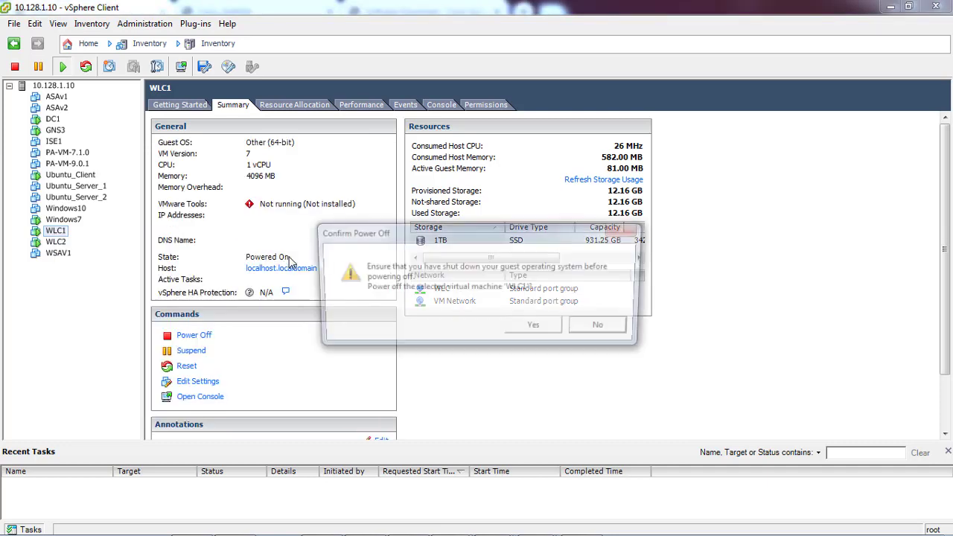
left_click(534, 325)
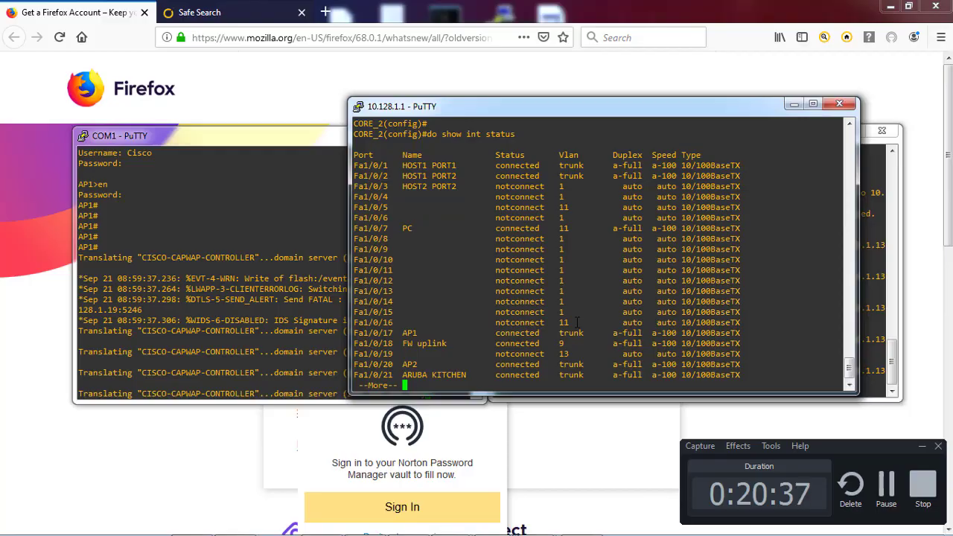
Set 'switchport trunk native vlan 100' on interface Fa1/0/17
key("space")
type("i")
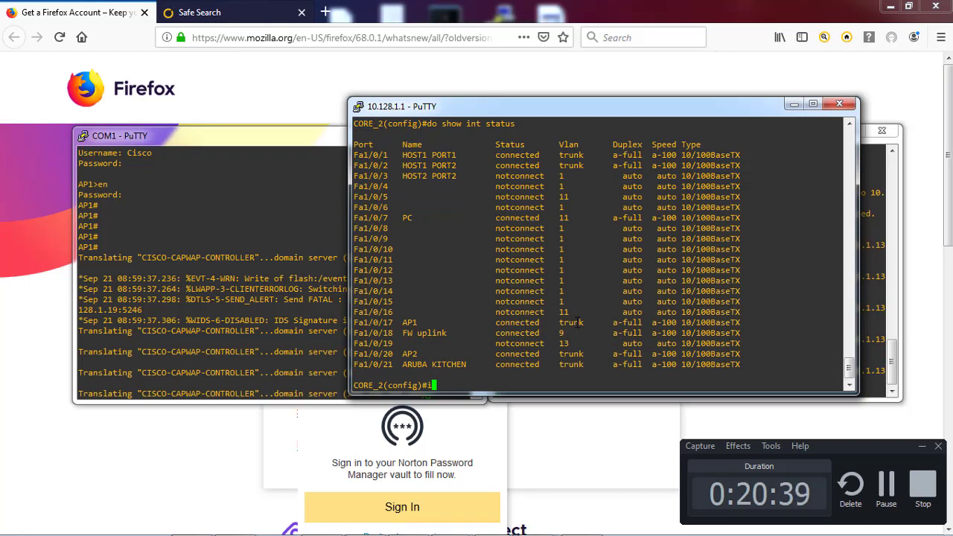
type("nt f1/")
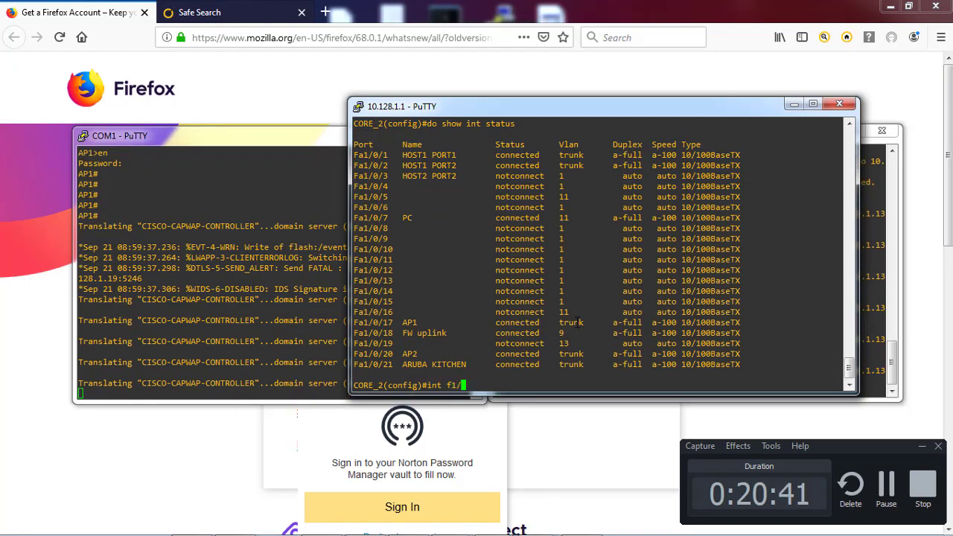
type("0/17")
key("Return")
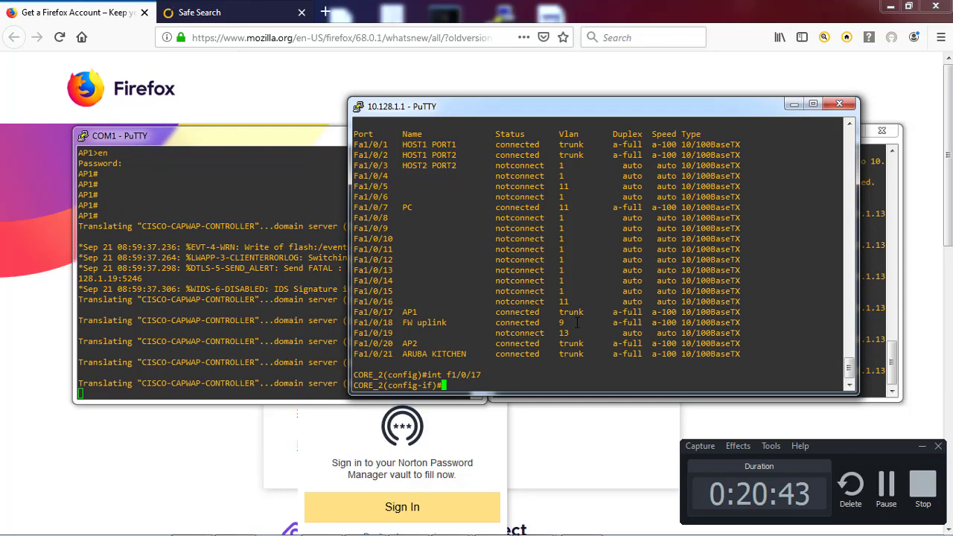
type("do show run int ")
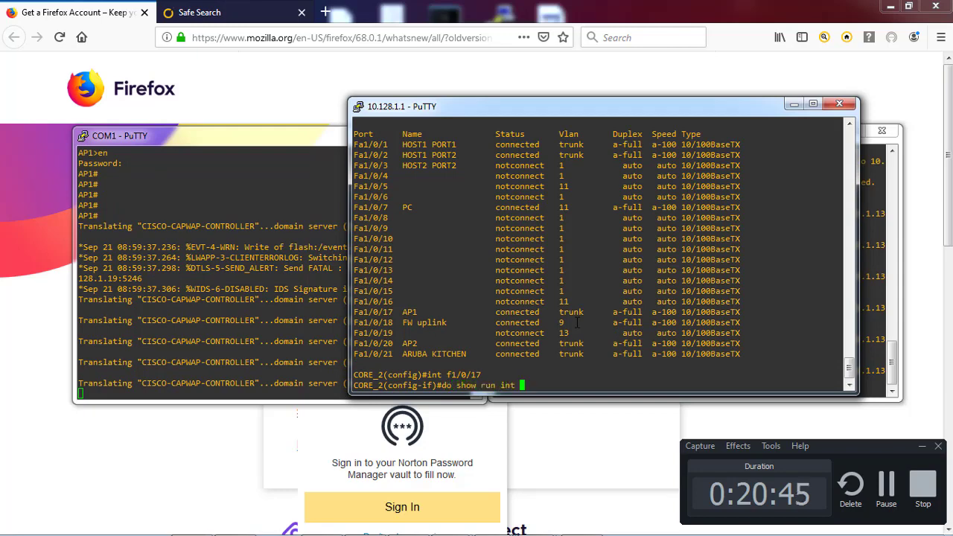
type("f1/0/17")
key("Return")
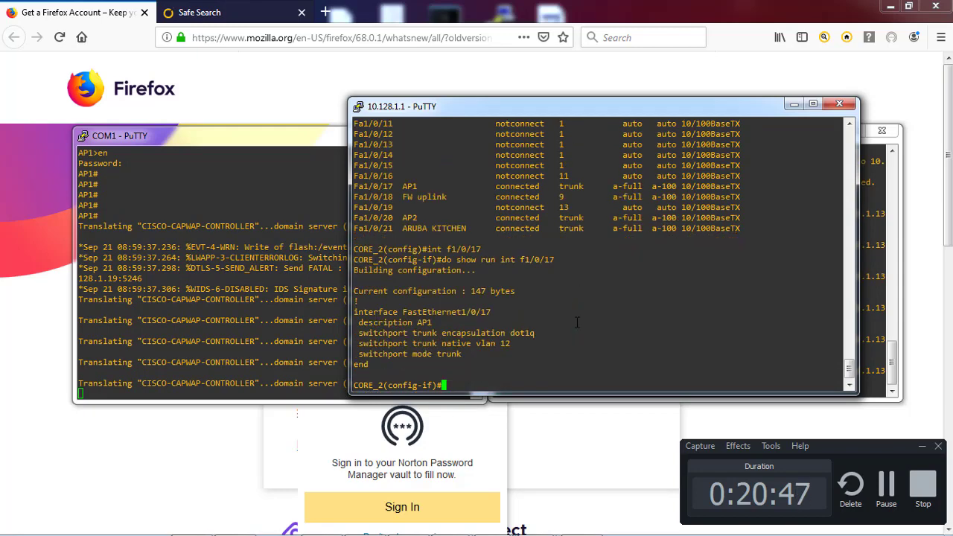
left_click_drag(358, 343, 494, 343)
right_click(493, 343)
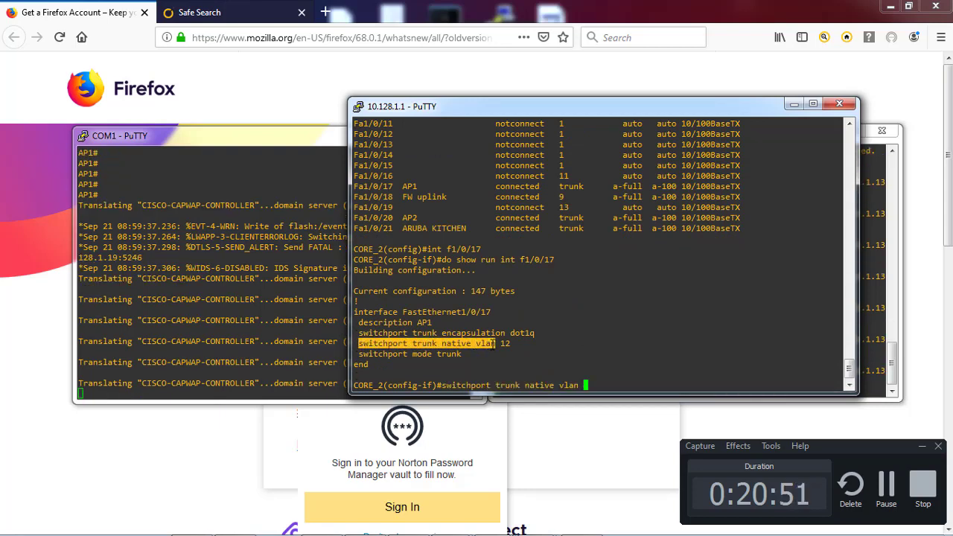
type("100")
key("Return")
type("e")
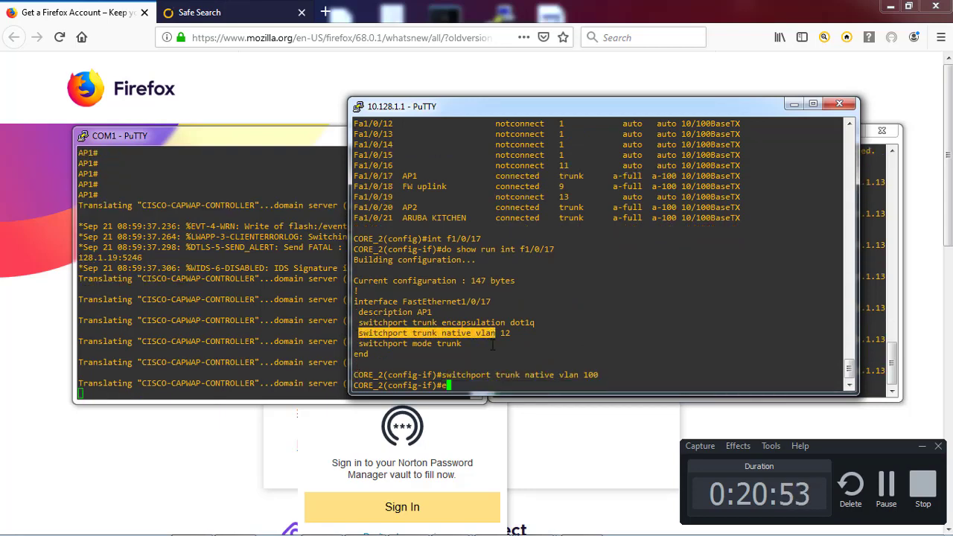
type("xit")
key("Return")
key("Return")
Set 'switchport trunk native vlan 100' on interface Fa1/0/20
type("int f")
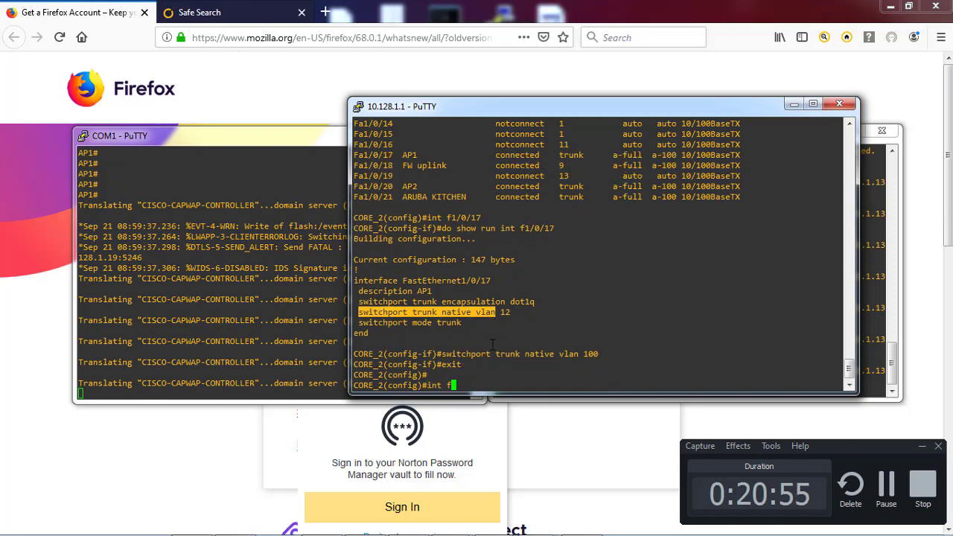
type("1/0/20")
key("Return")
type("nfig-if)#n")
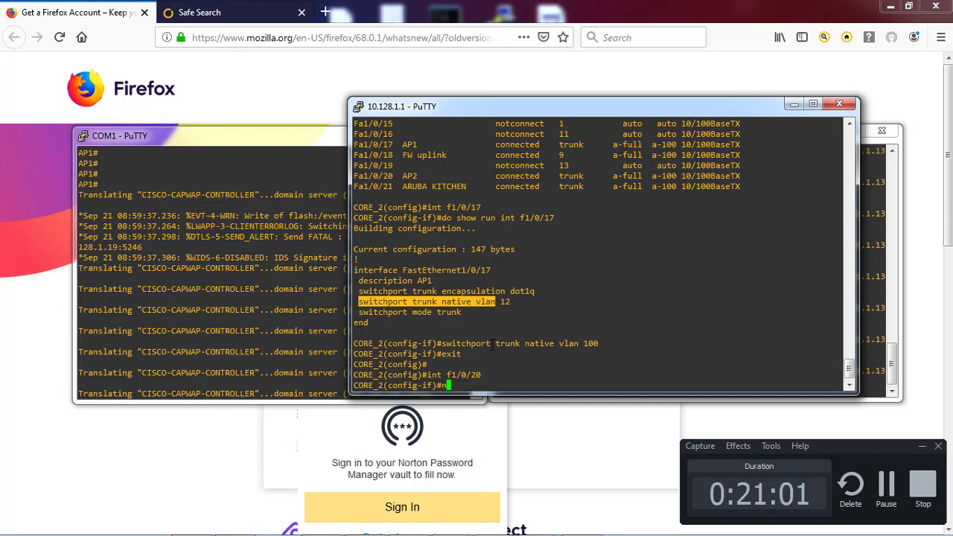
type("o")
right_click(422, 302)
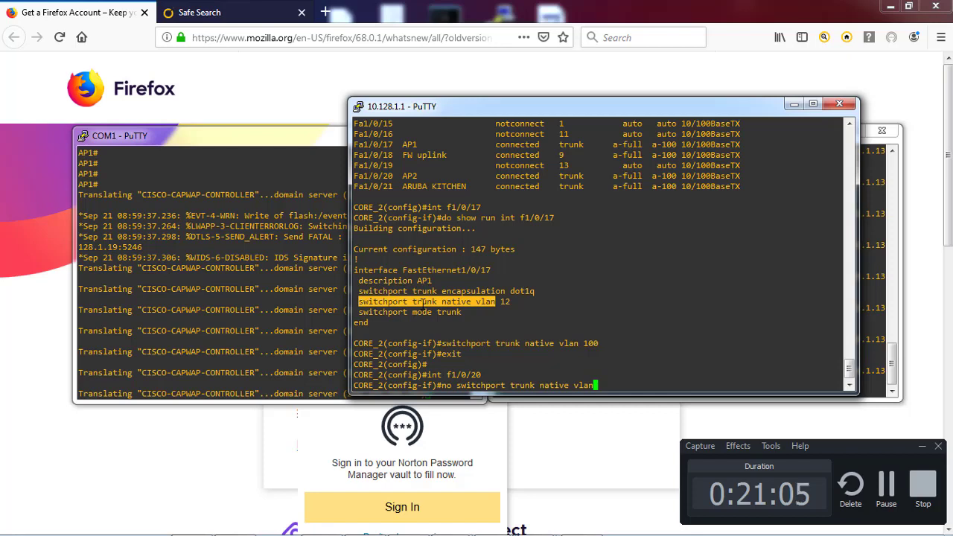
key("BackSpace")
key("BackSpace")
key("BackSpace")
key("BackSpace")
key("BackSpace")
key("BackSpace")
key("BackSpace")
key("BackSpace")
key("BackSpace")
key("BackSpace")
key("BackSpace")
key("BackSpace")
key("BackSpace")
key("BackSpace")
key("BackSpace")
key("BackSpace")
key("BackSpace")
key("BackSpace")
key("BackSpace")
key("BackSpace")
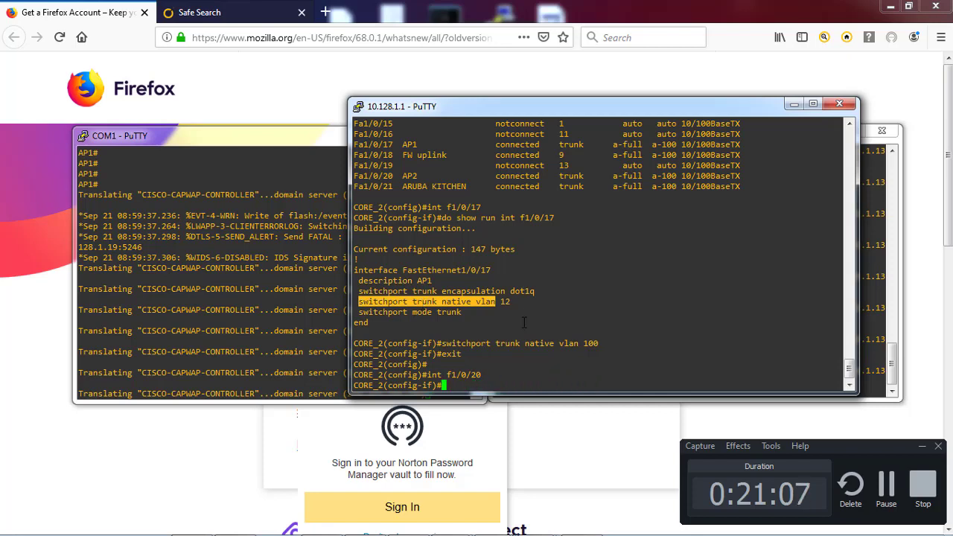
right_click(531, 331)
type("100")
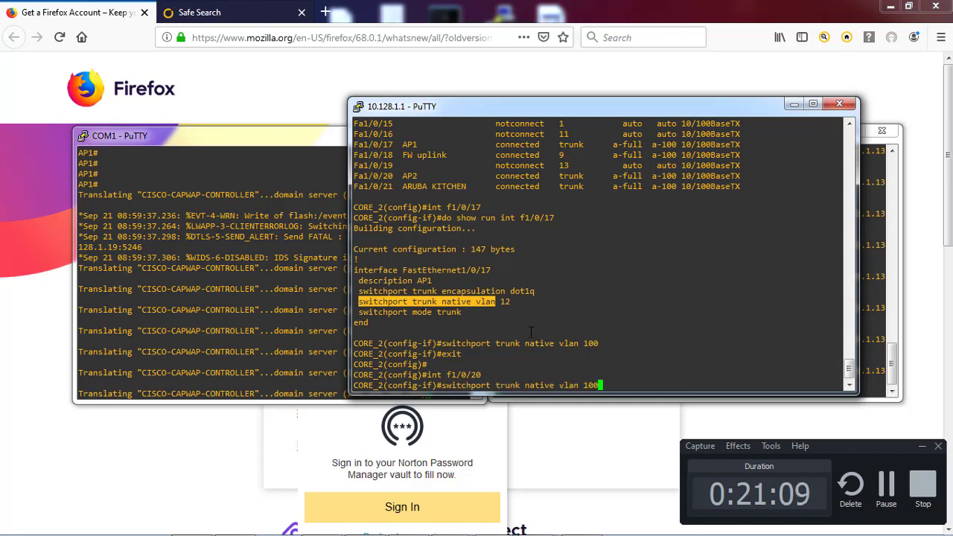
key("Return")
key("Return")
key("Return")
key("Return")
type("exit")
key("Return")
key("Return")
key("Return")
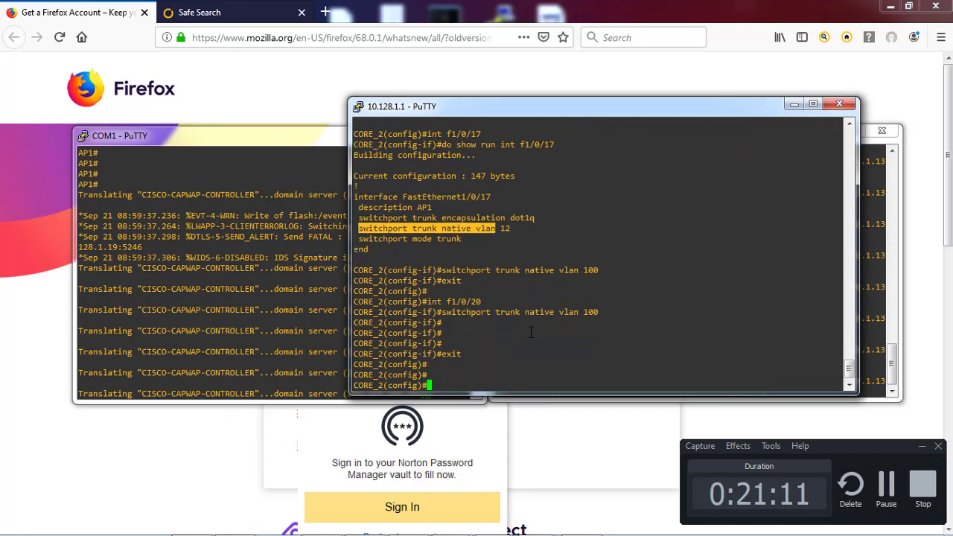
Leave configuration mode and enter 'show int status' at the CORE_2# prompt
type("exit")
key("Return")
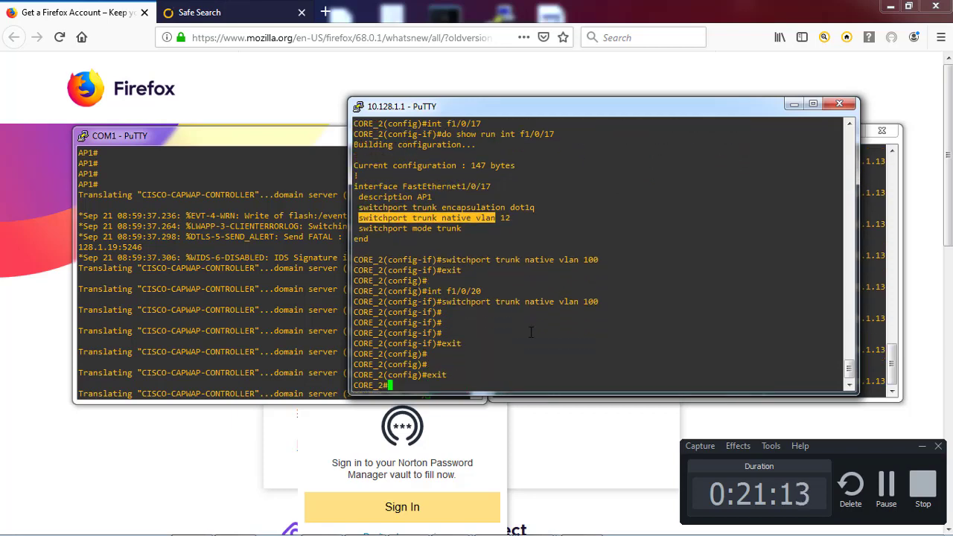
key("Return")
type("show int status")
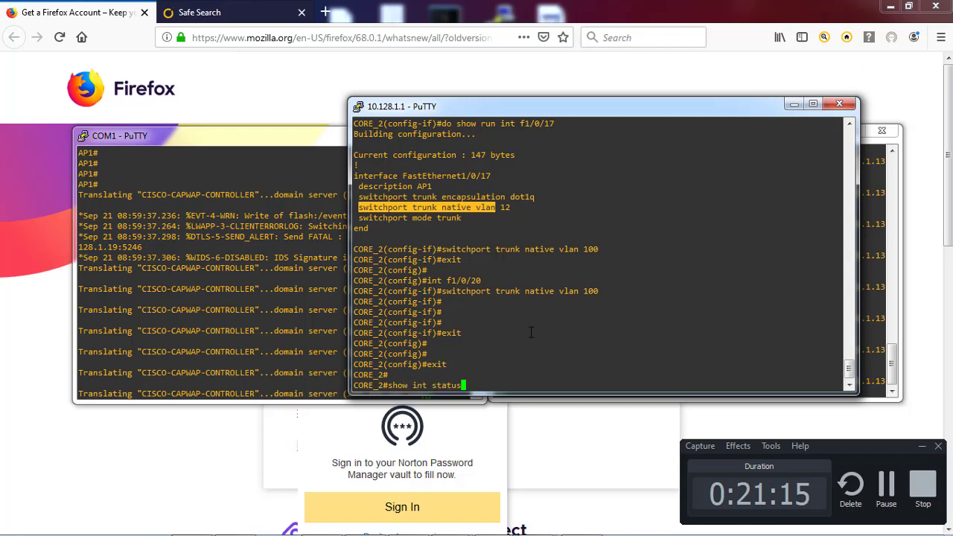
List switch port status and verify Fa1/0/17's running config shows native VLAN 100
key("Return")
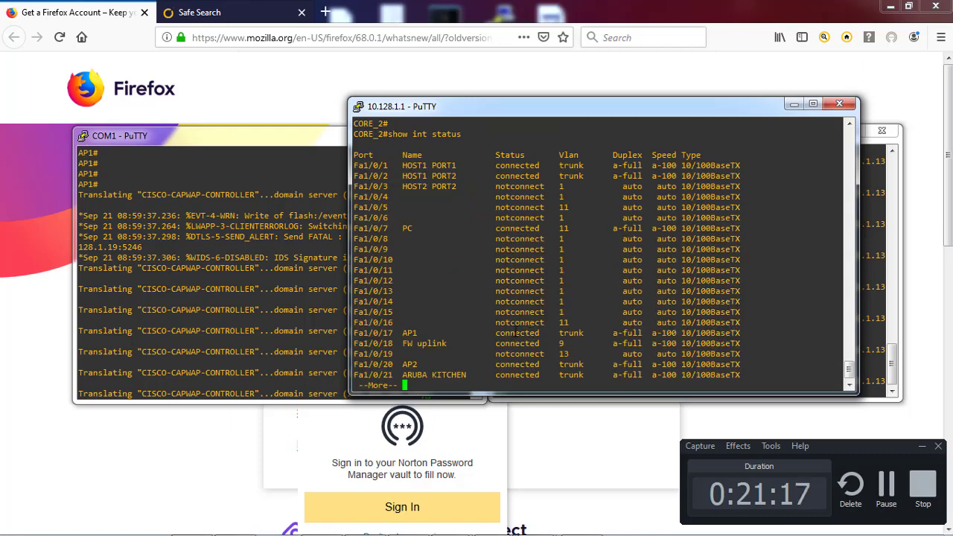
left_click_drag(353, 333, 421, 332)
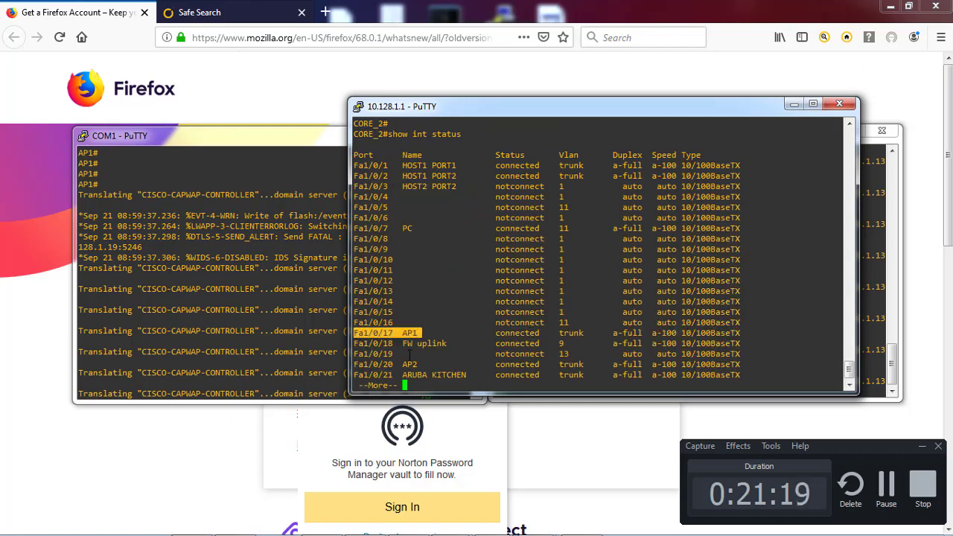
left_click_drag(354, 364, 427, 364)
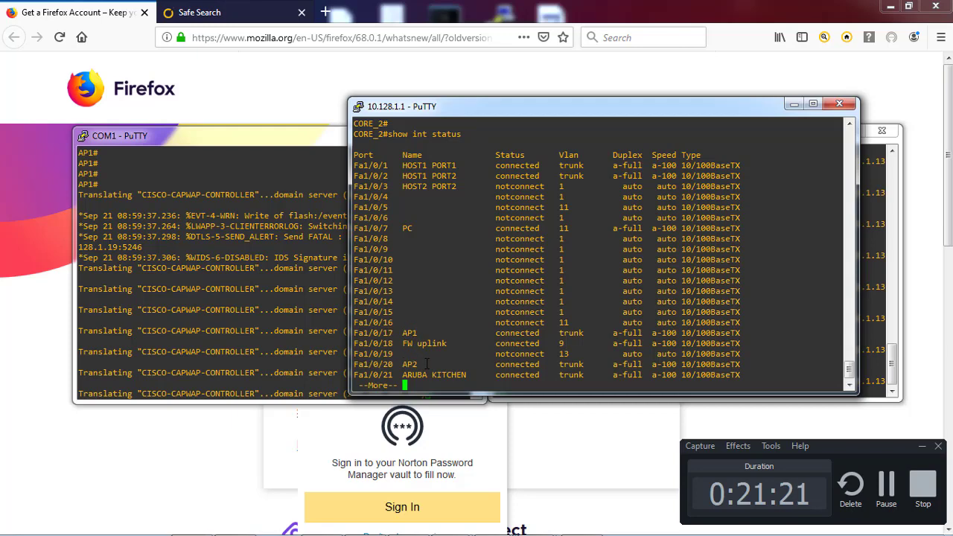
type("qshow run int f1/")
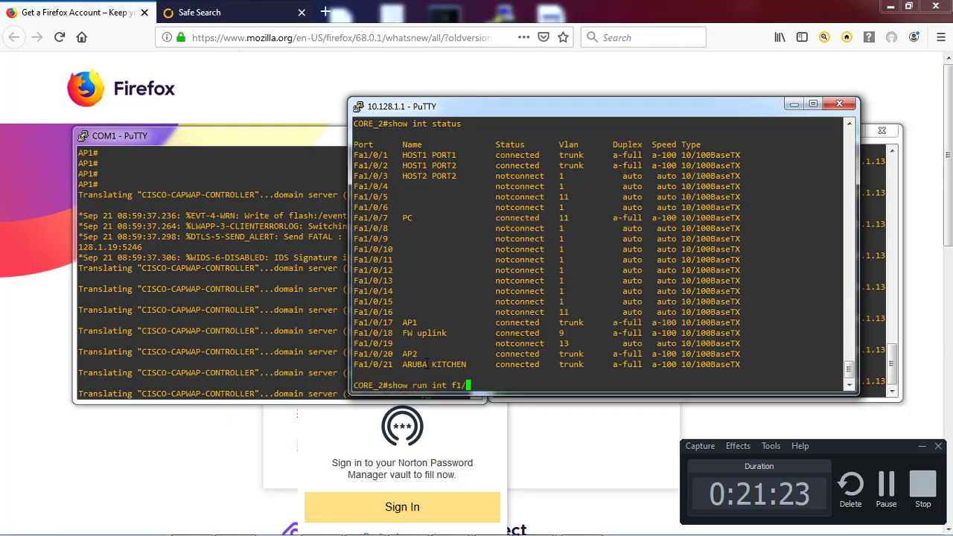
type("0/17")
key("Return")
Show the running config of AP2's port FastEthernet1/0/20, correcting the mistyped command
type("show ru")
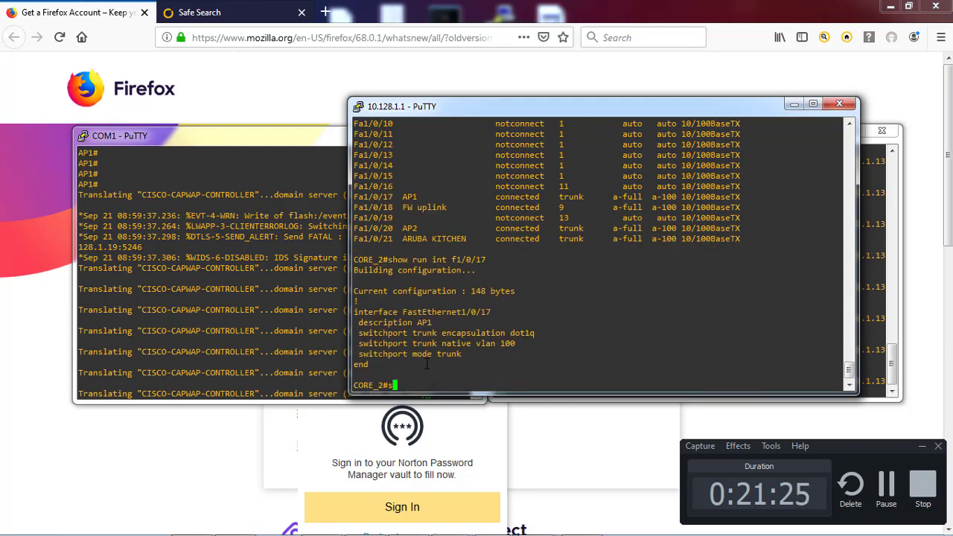
type("nint f1")
key("BackSpace")
key("BackSpace")
type("int f1/")
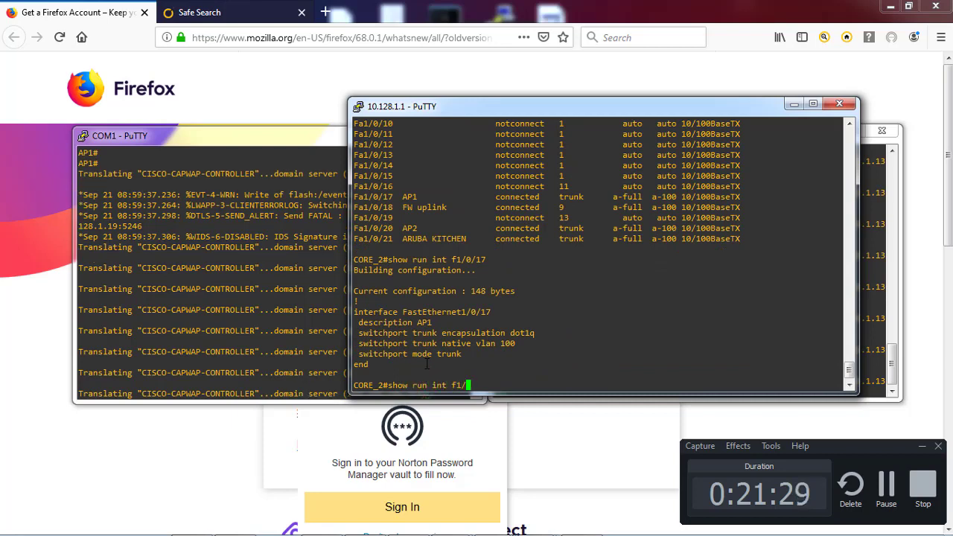
type("0/")
key("Return")
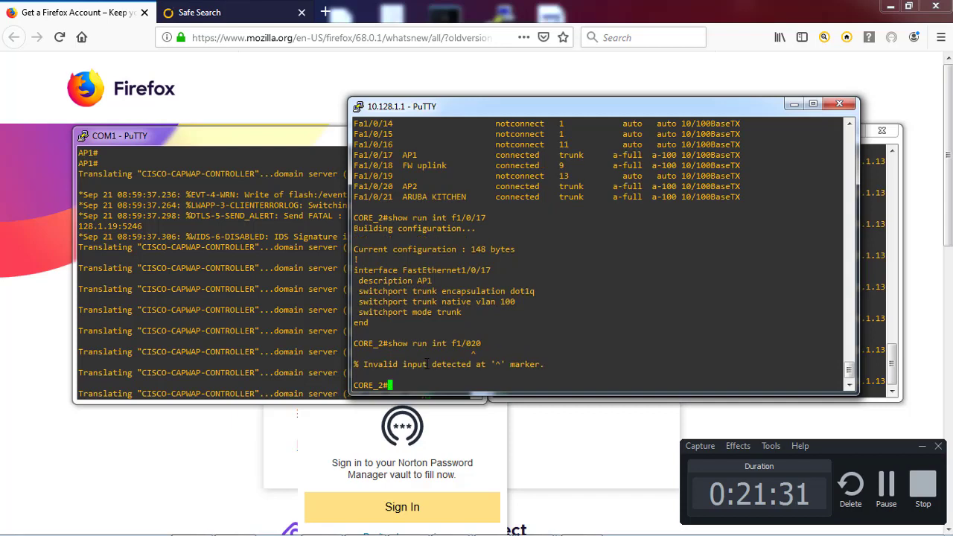
key("Up")
type("/20")
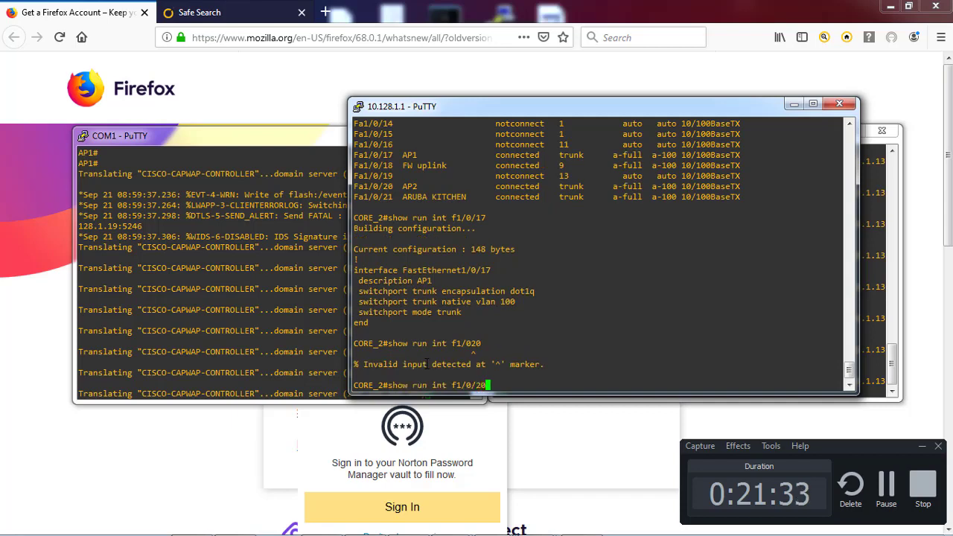
key("Return")
key("Return")
key("Return")
key("Return")
Run 'show arp | inc 192.168.100.' to list the Vlan100 ARP entries
type("show arp ")
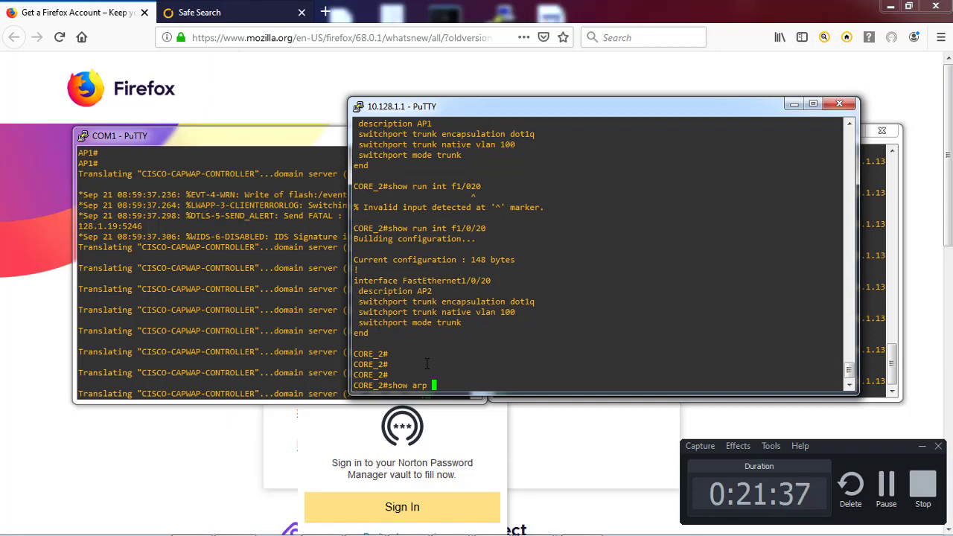
type("| inc 192.168.1")
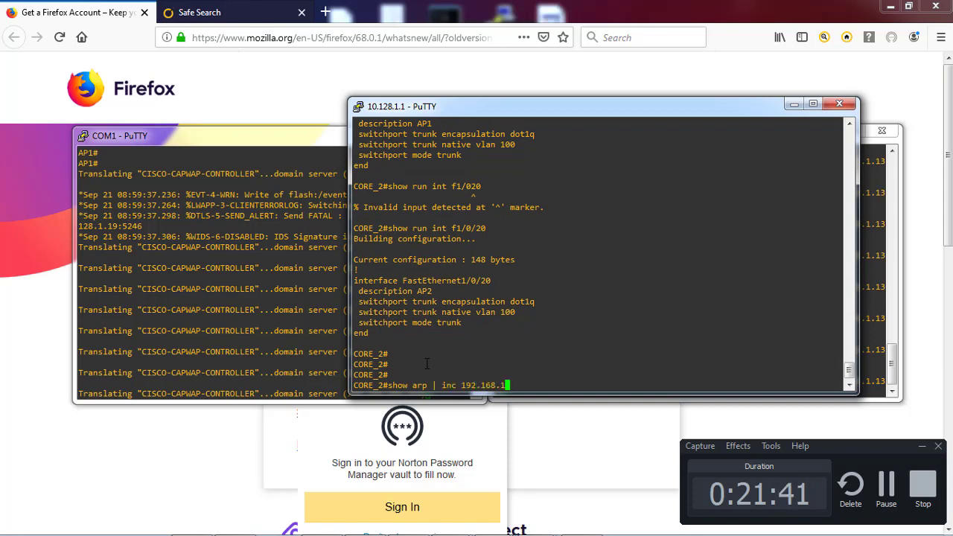
type("00.")
key("Return")
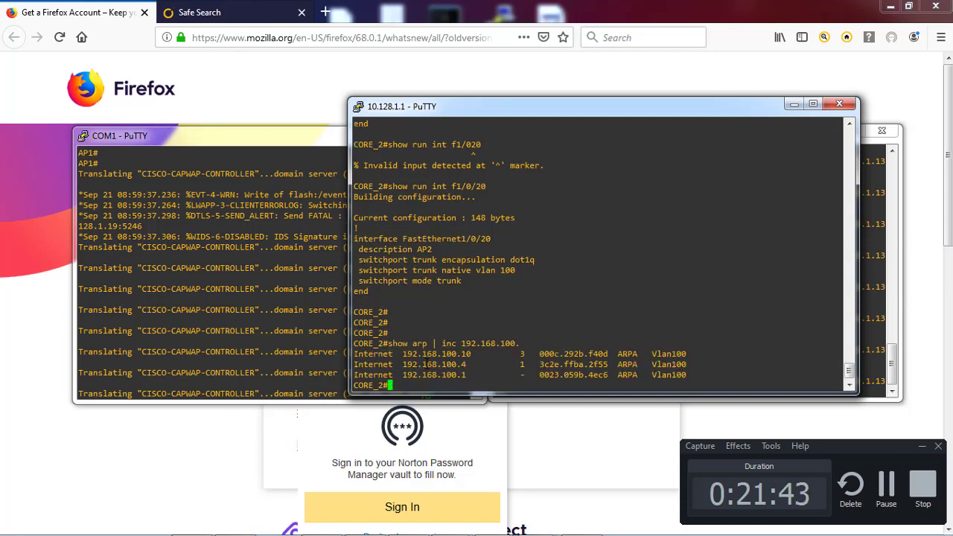
key("Return")
key("Return")
key("Return")
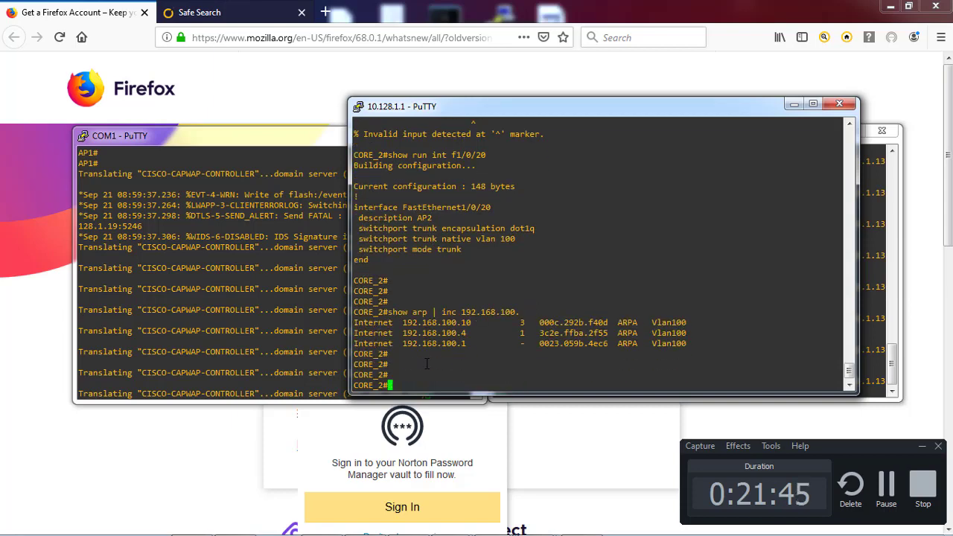
key("Return")
key("Return")
key("Return")
key("Return")
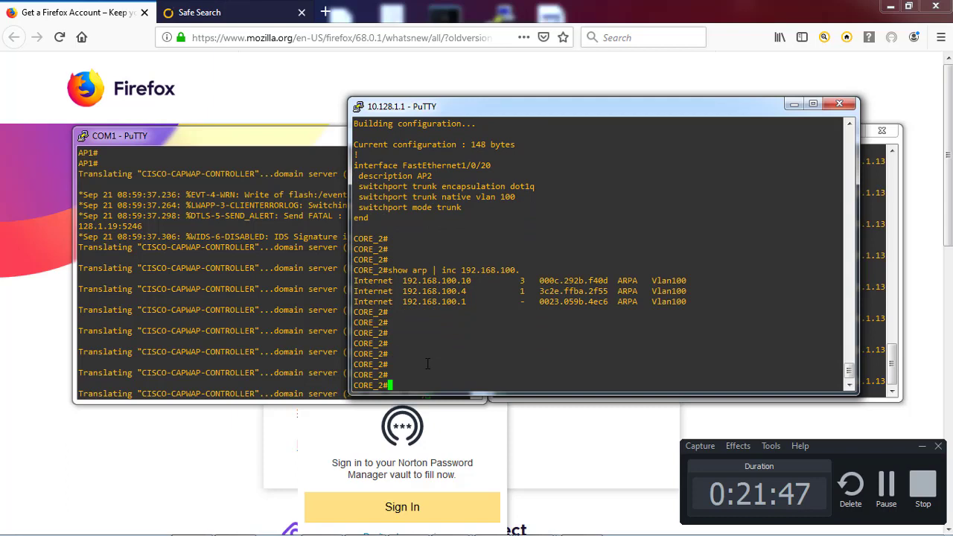
List AP1's interfaces and IP addresses with 'show ip int brief'
left_click(277, 335)
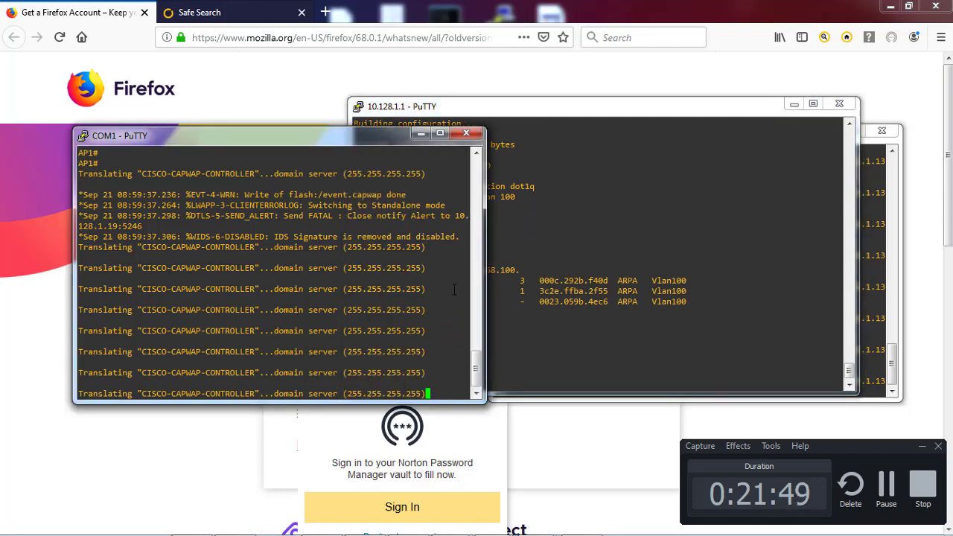
left_click(585, 251)
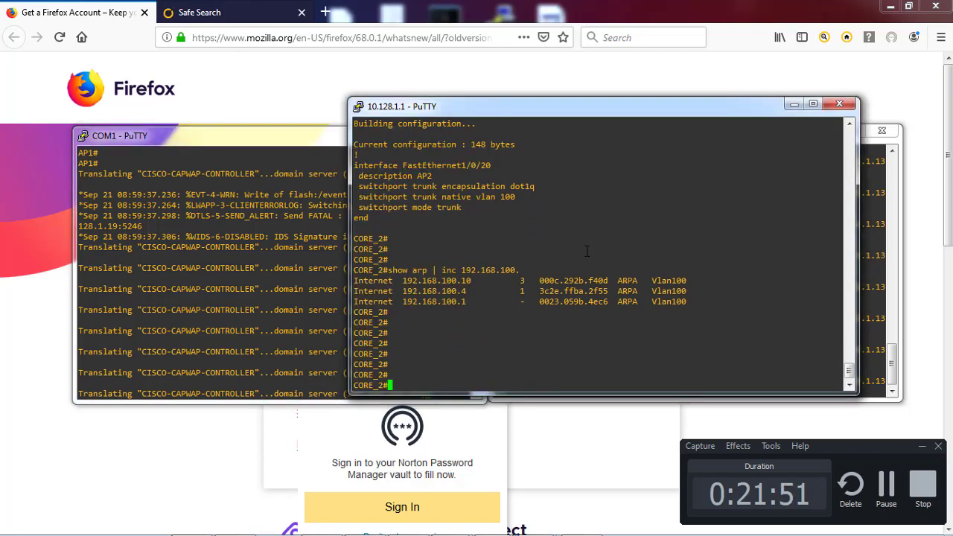
left_click(174, 277)
key("Return")
key("Return")
key("Return")
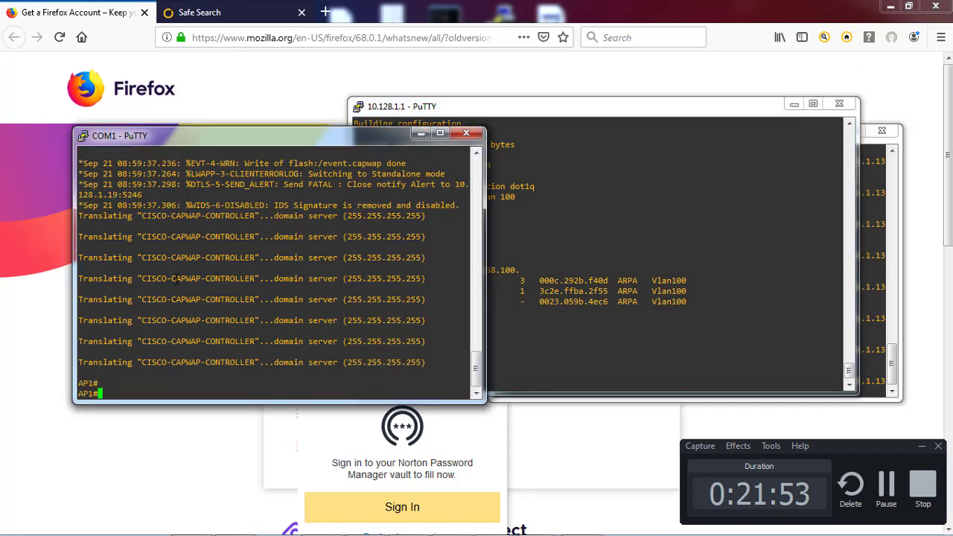
type("sow")
key("BackSpace")
key("BackSpace")
type("how")
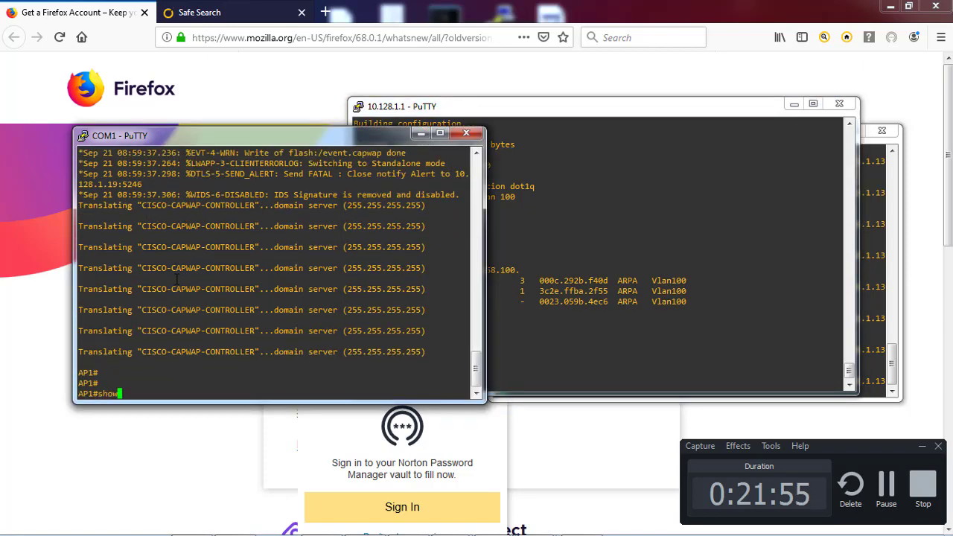
type(" ip int brie")
key("Tab")
key("Return")
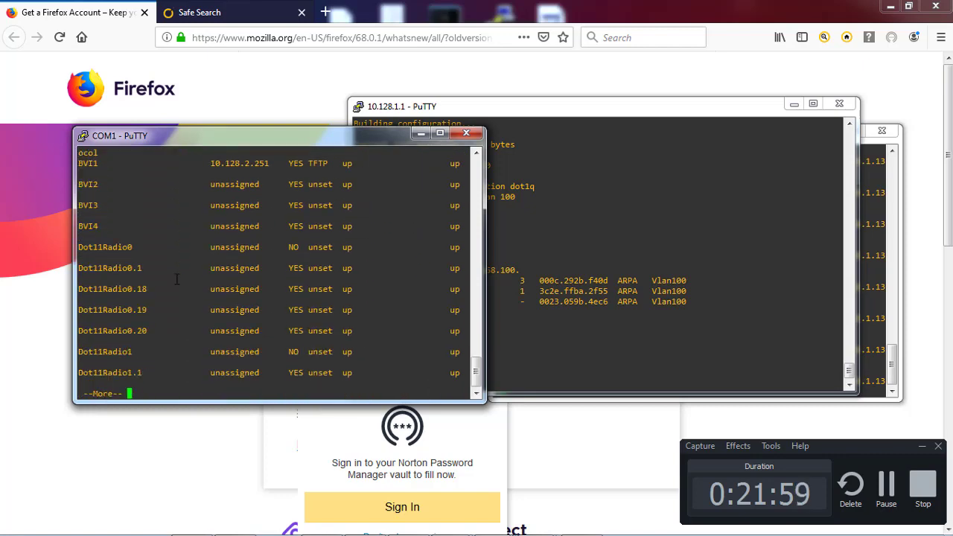
key("space")
key("Return")
key("Return")
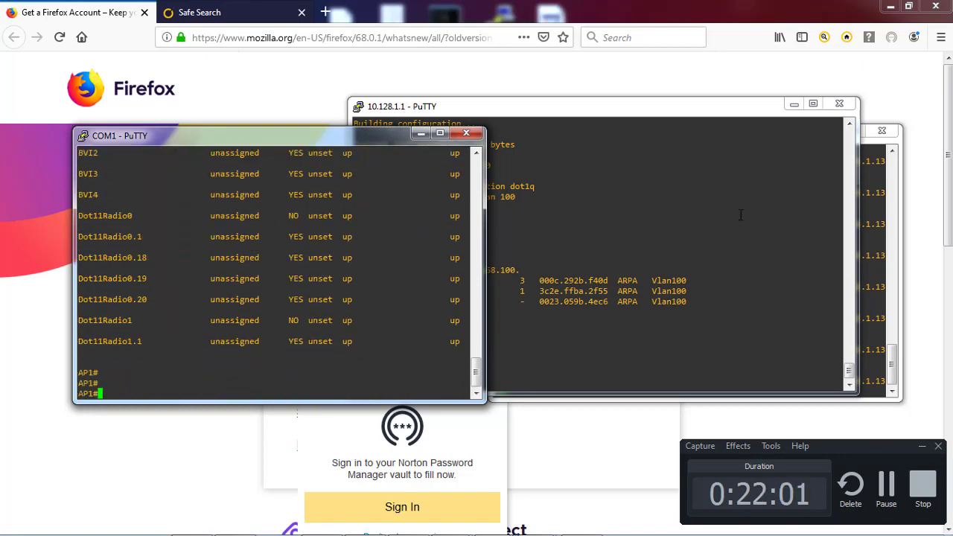
List AP2's interfaces and IP addresses with 'show ip int brief'
left_click(868, 235)
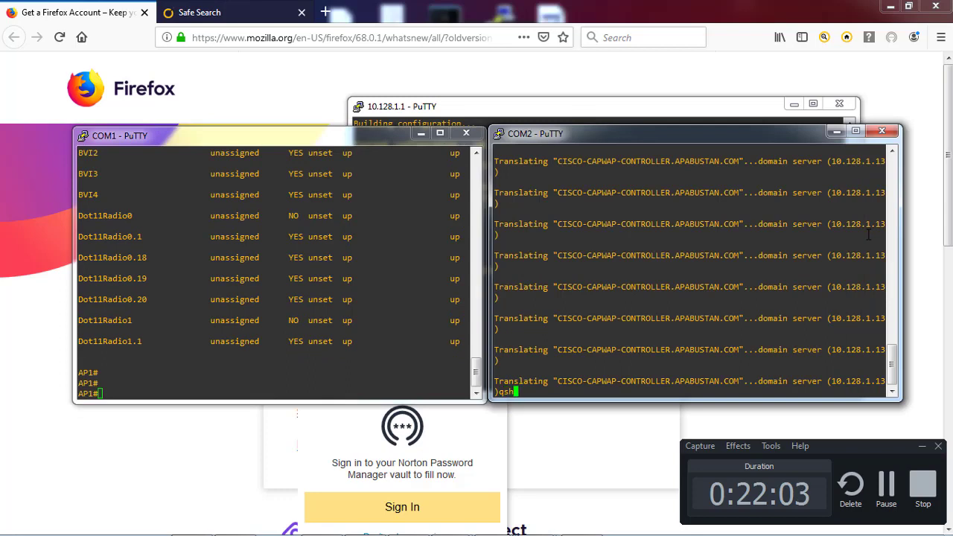
key("BackSpace")
key("Return")
key("Return")
key("Return")
type("show ip int brie")
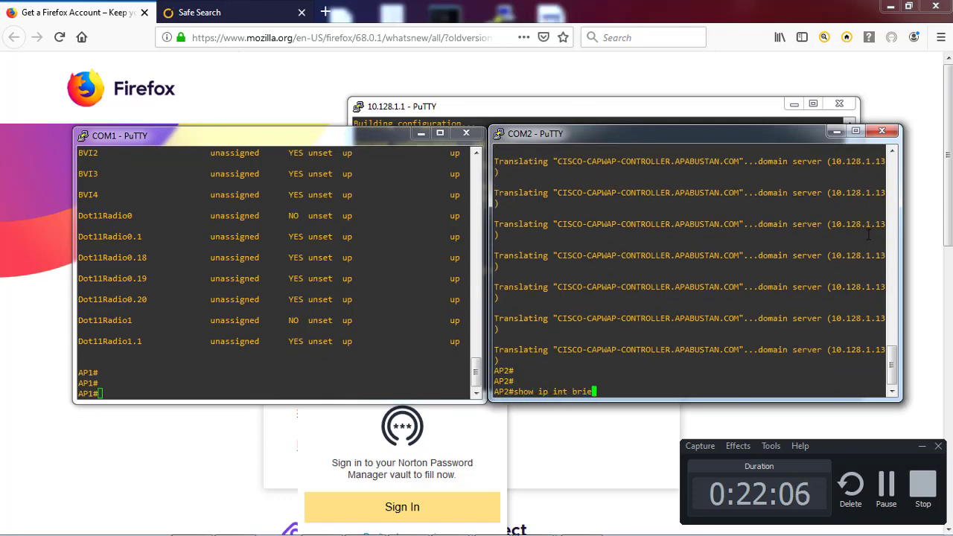
key("Tab")
key("Return")
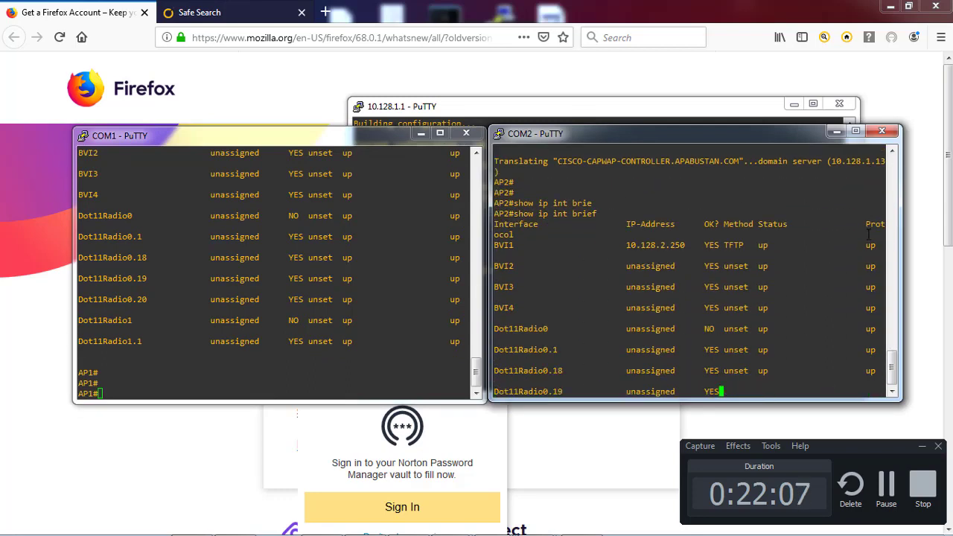
key("Return")
key("Return")
key("Return")
key("Return")
key("Return")
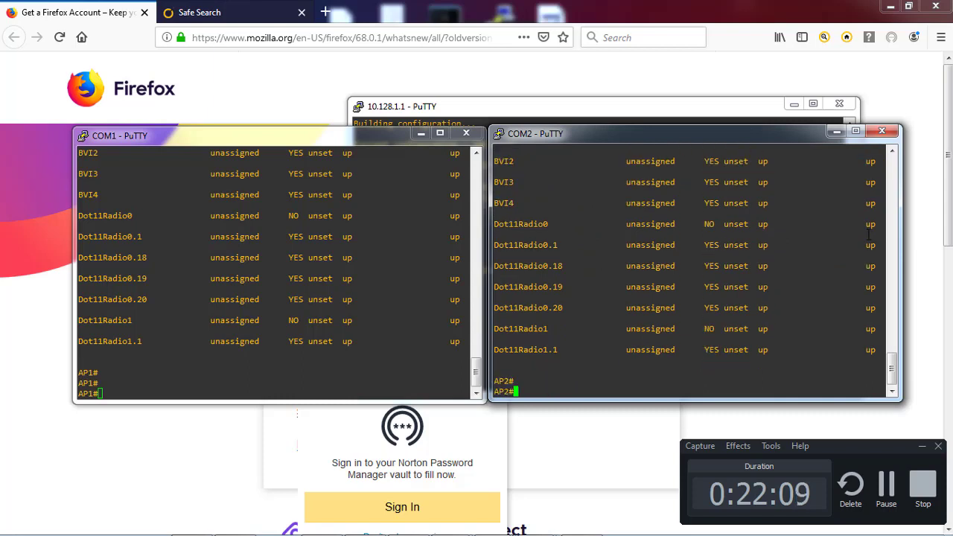
Try to enter configuration mode on AP2 with 'config t'
type("s")
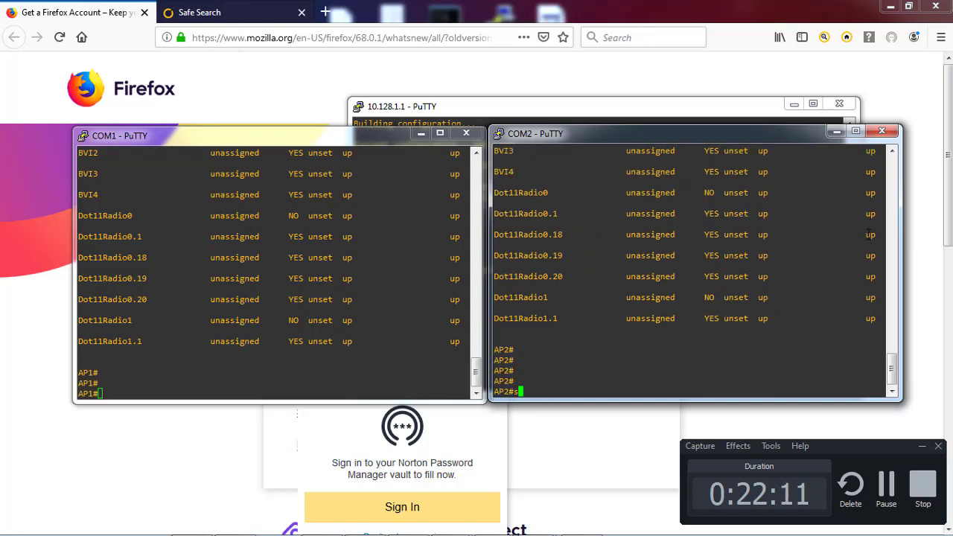
type("how run")
key("BackSpace")
key("BackSpace")
key("BackSpace")
key("BackSpace")
key("BackSpace")
key("BackSpace")
key("BackSpace")
key("BackSpace")
type("cl")
key("BackSpace")
key("BackSpace")
type("config")
key("Return")
type("config t")
key("Return")
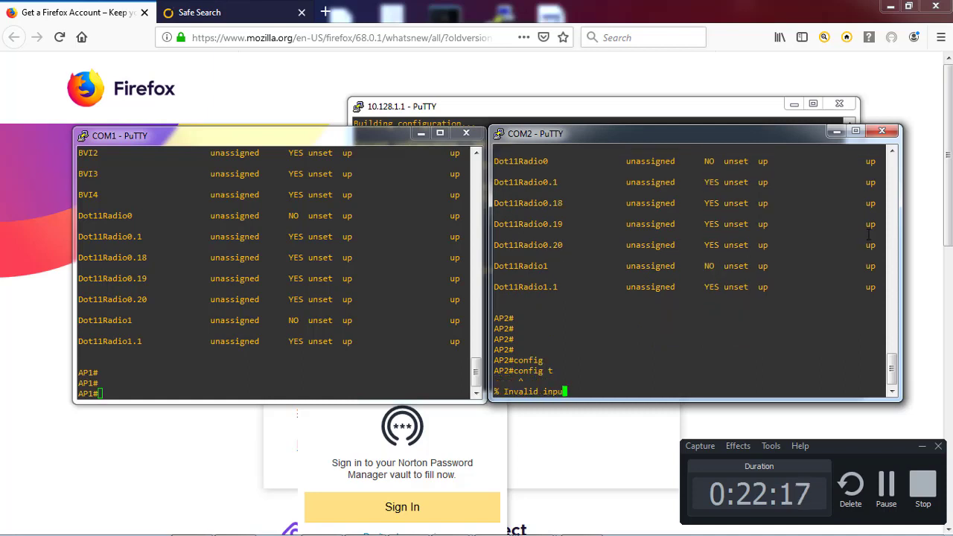
type("conf")
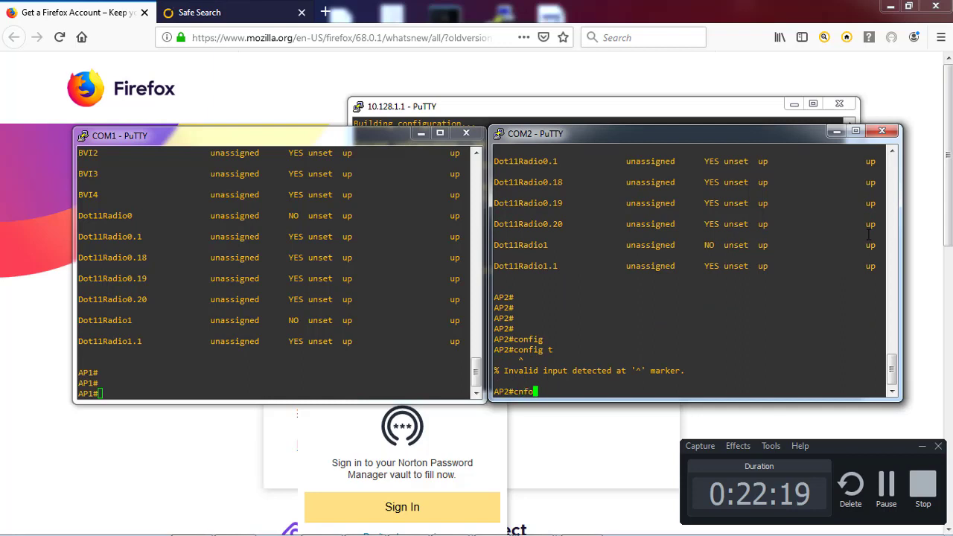
key("BackSpace")
key("BackSpace")
key("BackSpace")
key("BackSpace")
type("config t")
key("Return")
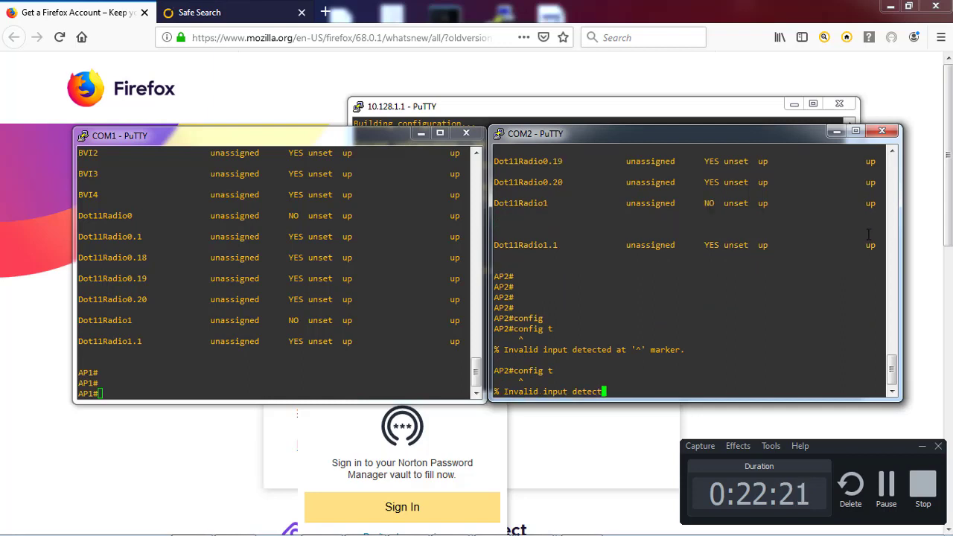
Clear AP2's stored CAPWAP private configuration with 'clear capwap private-config'
type("cle")
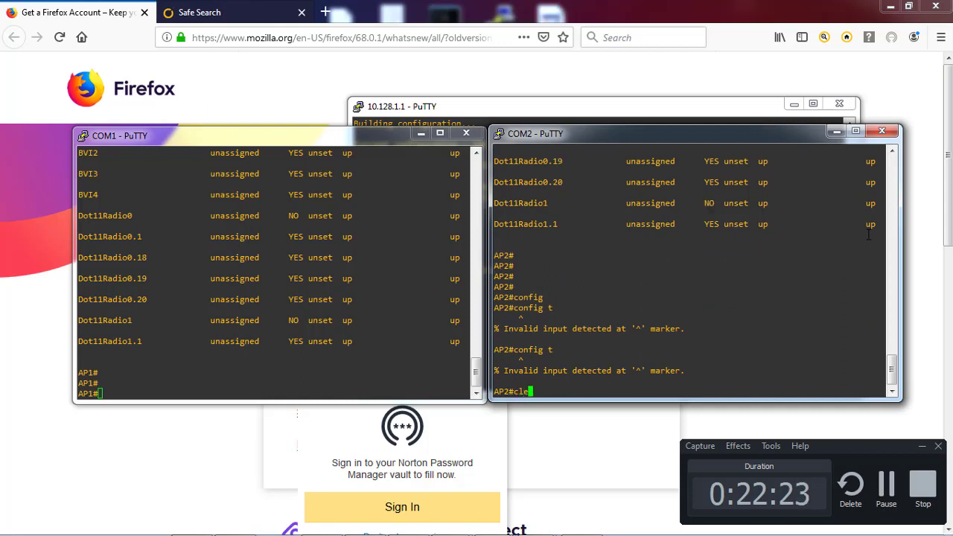
key("Tab")
type("cap")
key("Tab")
type("?")
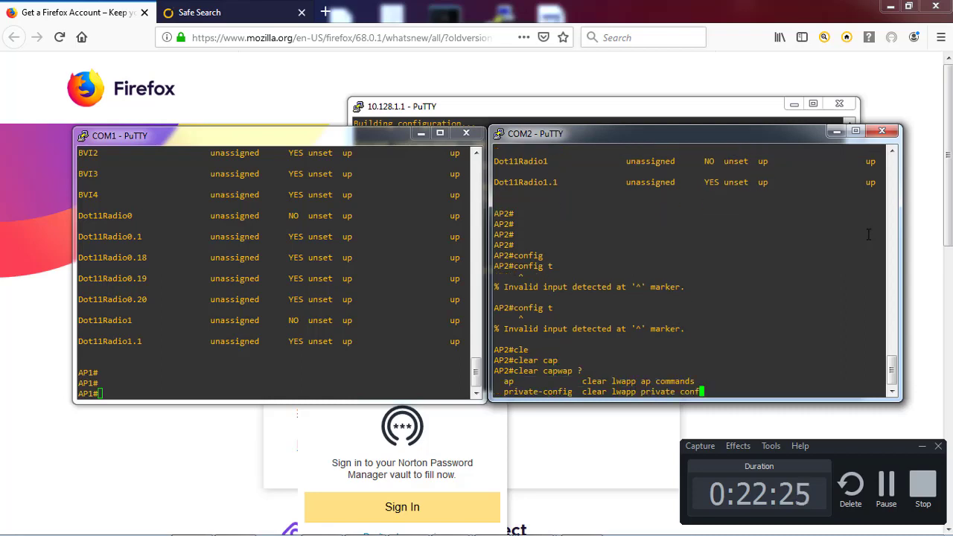
type("pri")
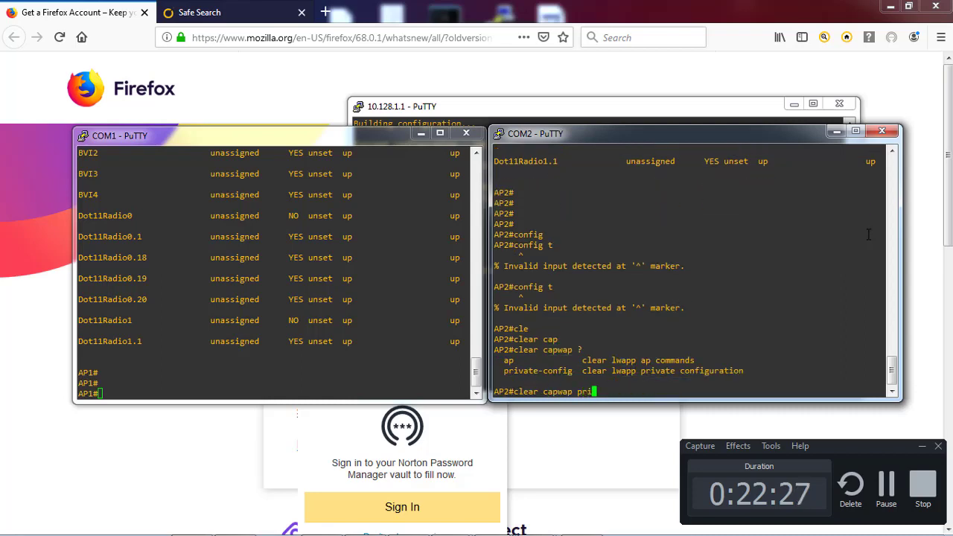
key("Tab")
key("Return")
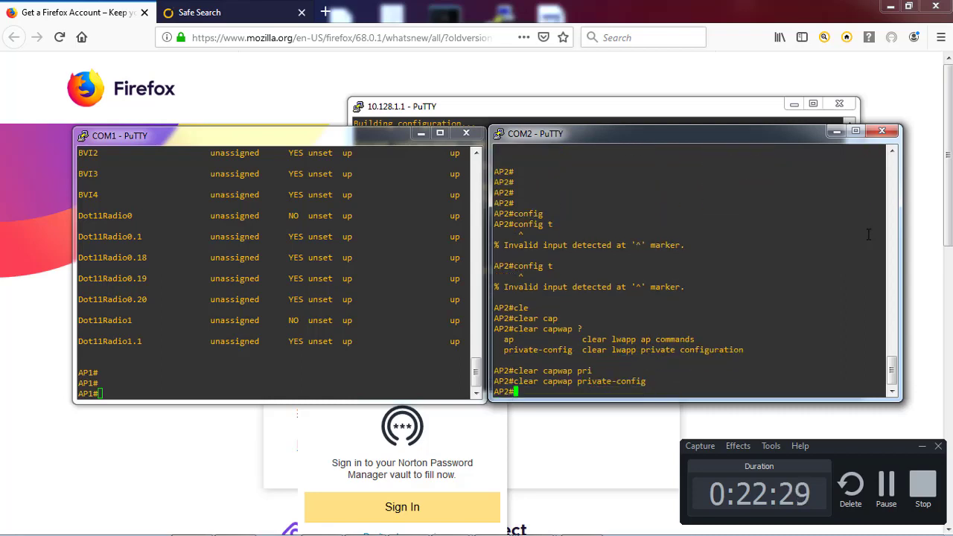
Clear AP1's stored CAPWAP private configuration with 'clear capwap private-config'
left_click(440, 265)
type("cle")
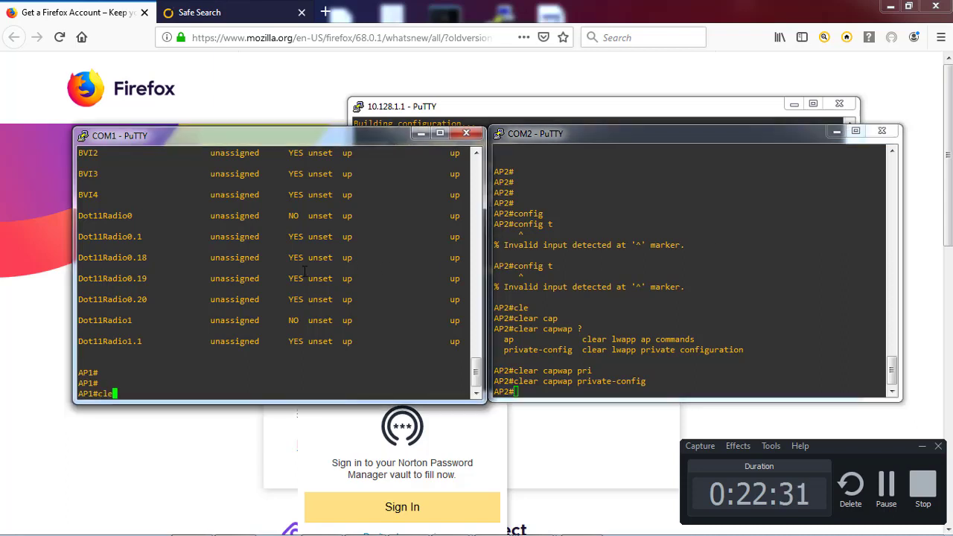
key("Tab")
type("cap")
key("Tab")
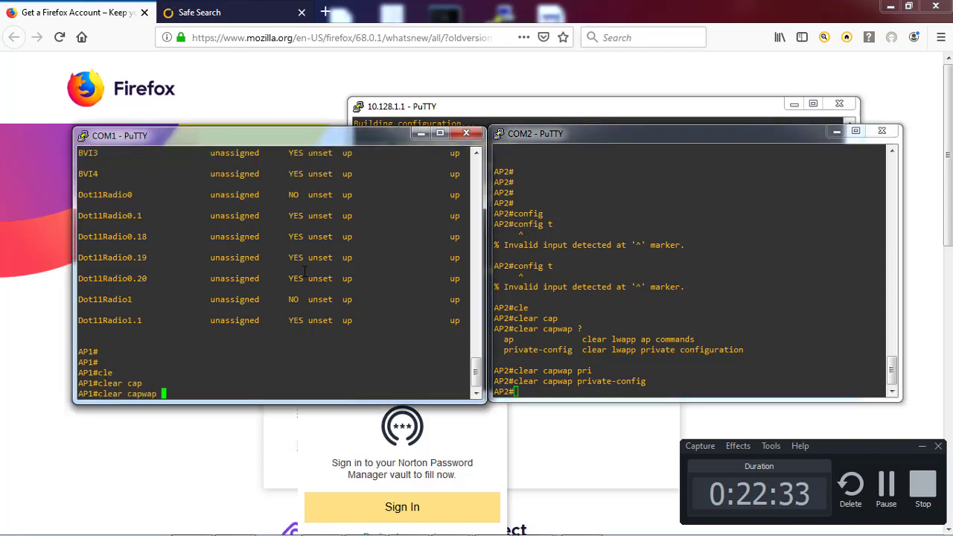
type("pri")
key("Tab")
key("Return")
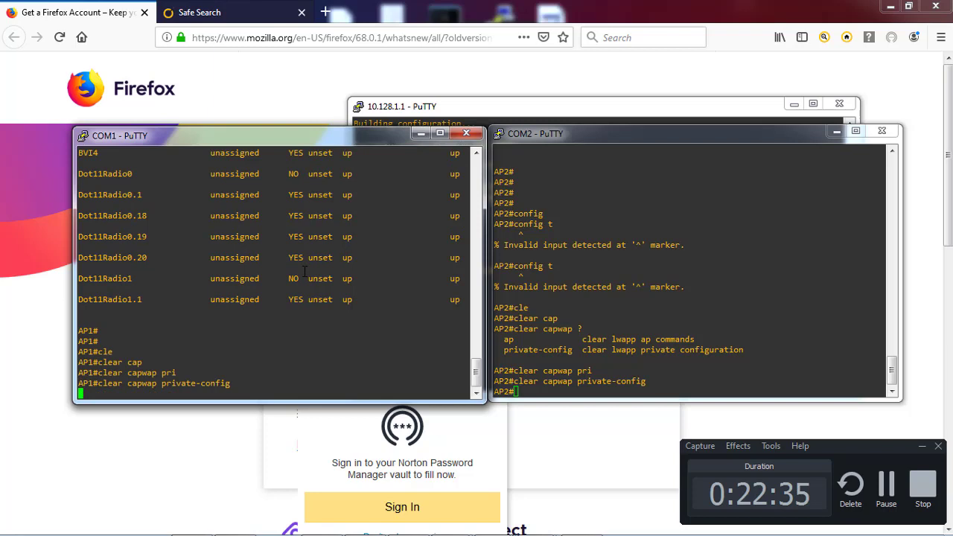
key("Return")
key("Return")
Save AP1's configuration with 'wr mem', then reload it, answering yes to save
type("reload")
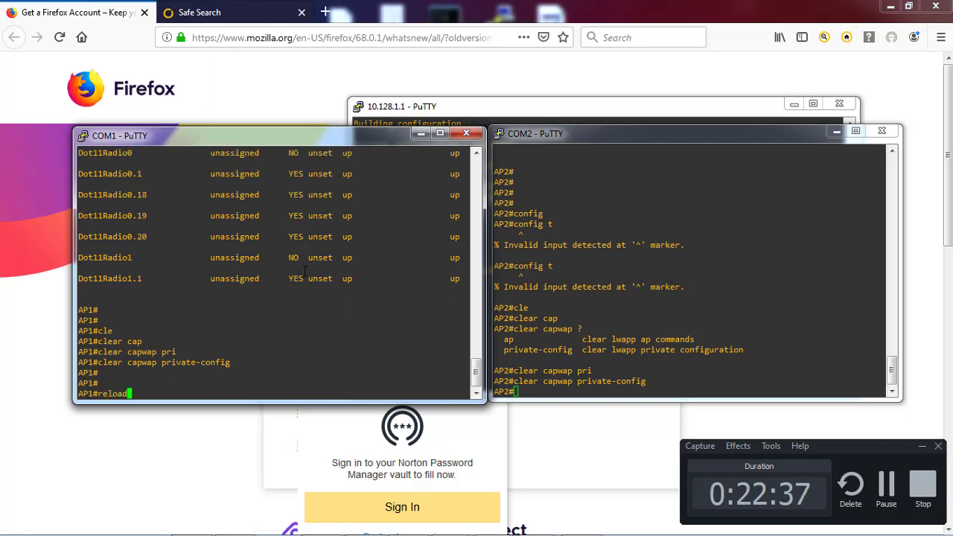
key("BackSpace")
key("BackSpace")
key("BackSpace")
key("BackSpace")
key("BackSpace")
key("BackSpace")
type("wr mem")
key("Return")
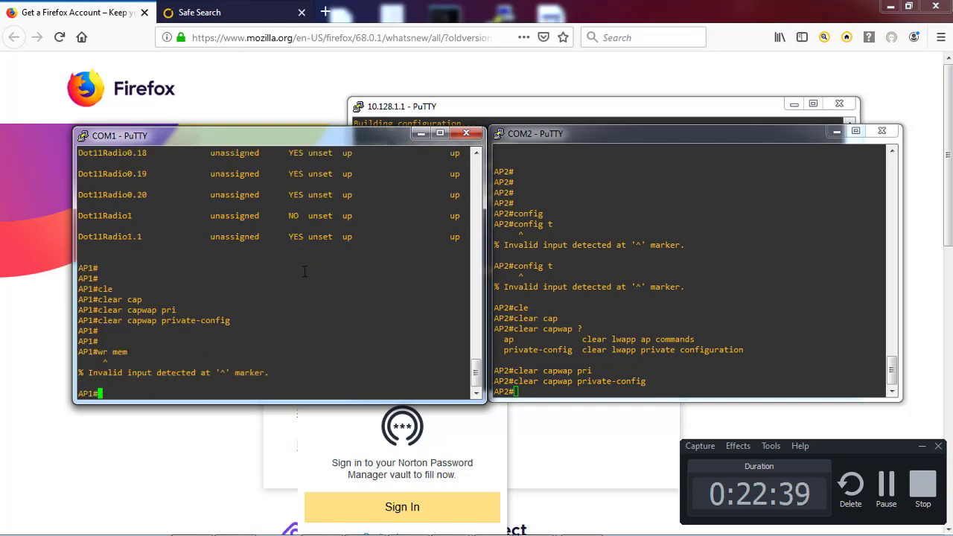
type("reload")
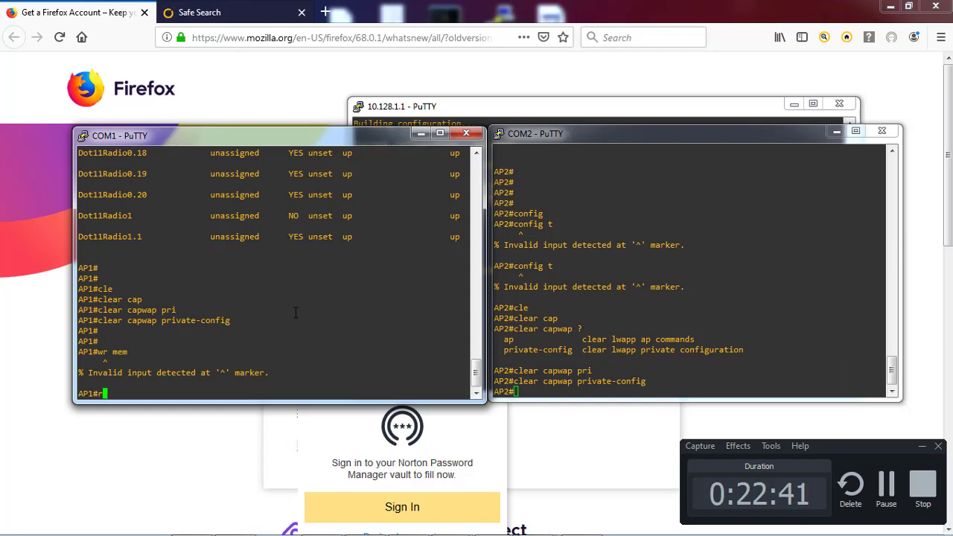
key("Return")
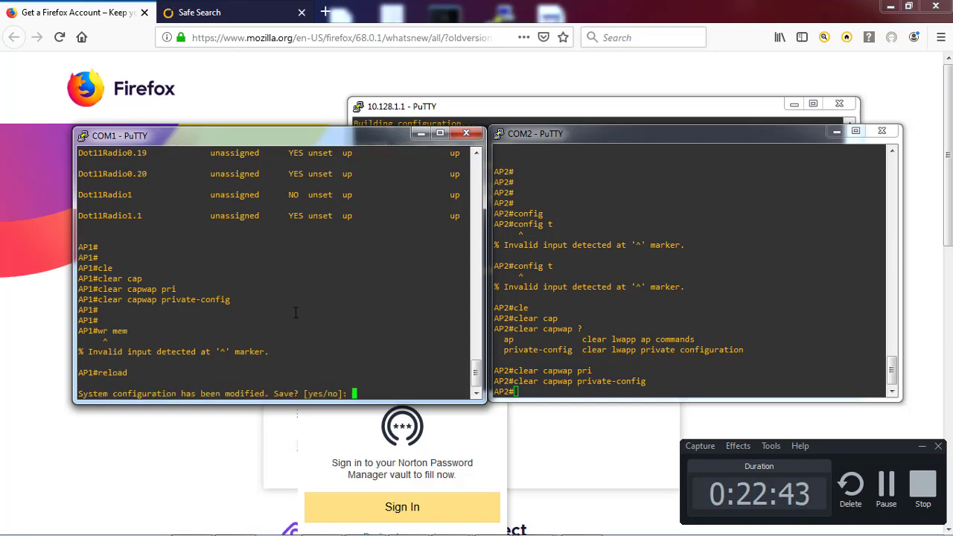
type("yes")
key("Return")
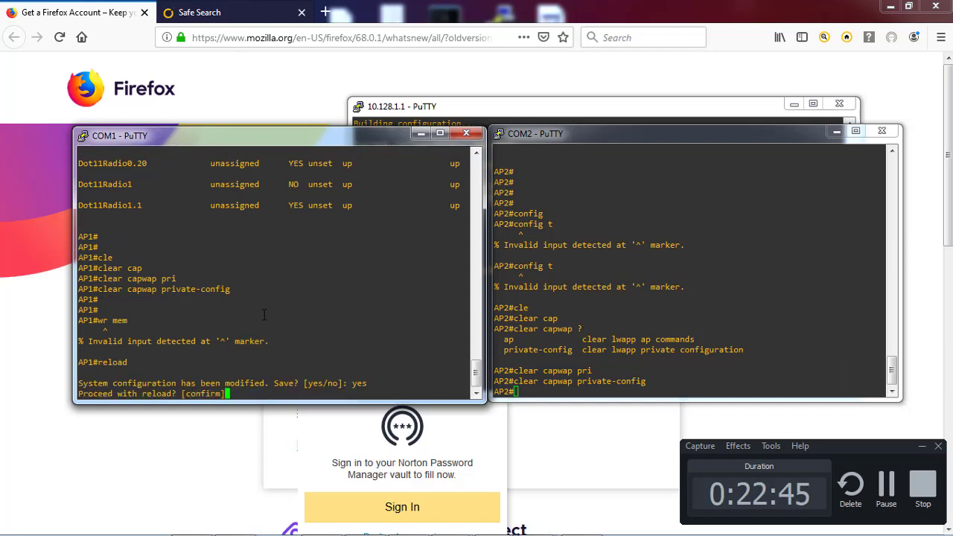
key("Return")
Reload AP2, answering yes to save and confirming the reload
left_click(556, 318)
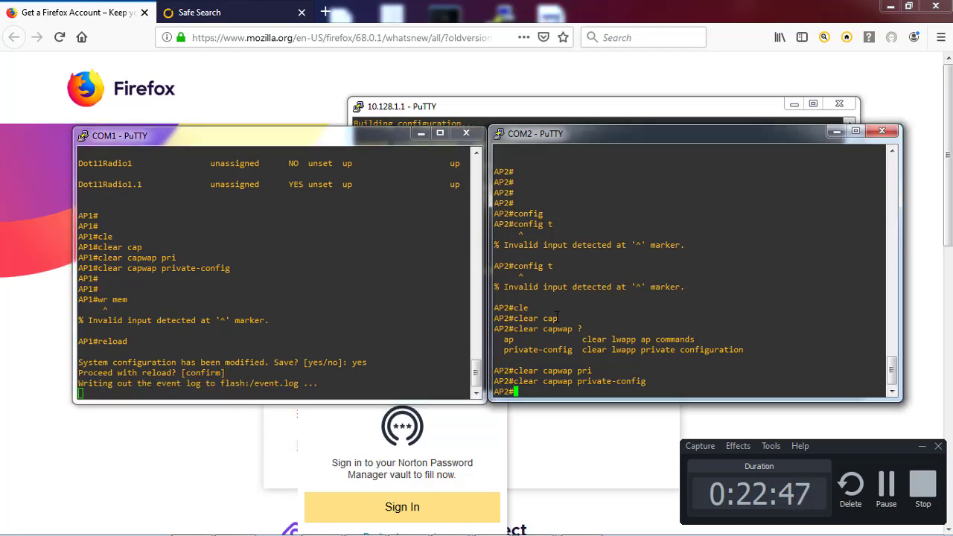
type("reload")
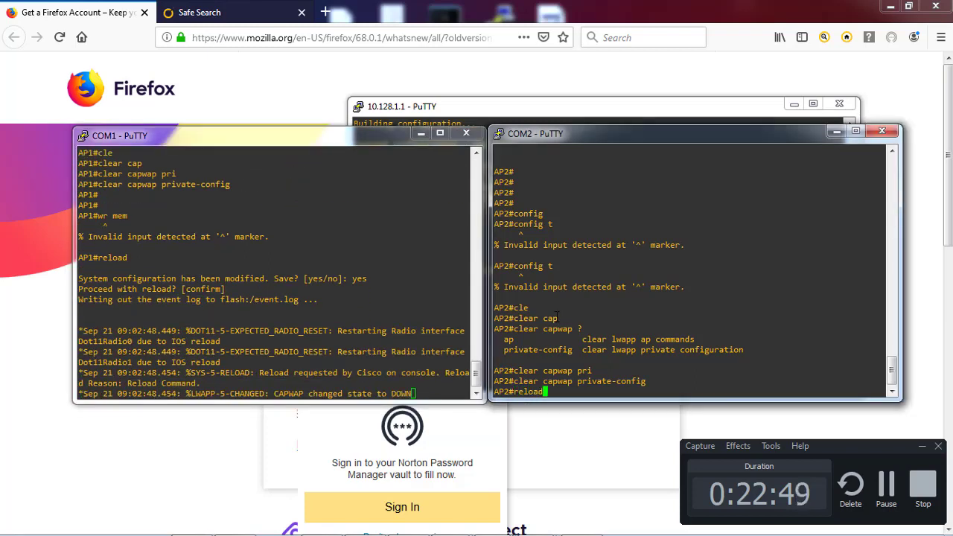
key("Return")
type("yes")
key("Return")
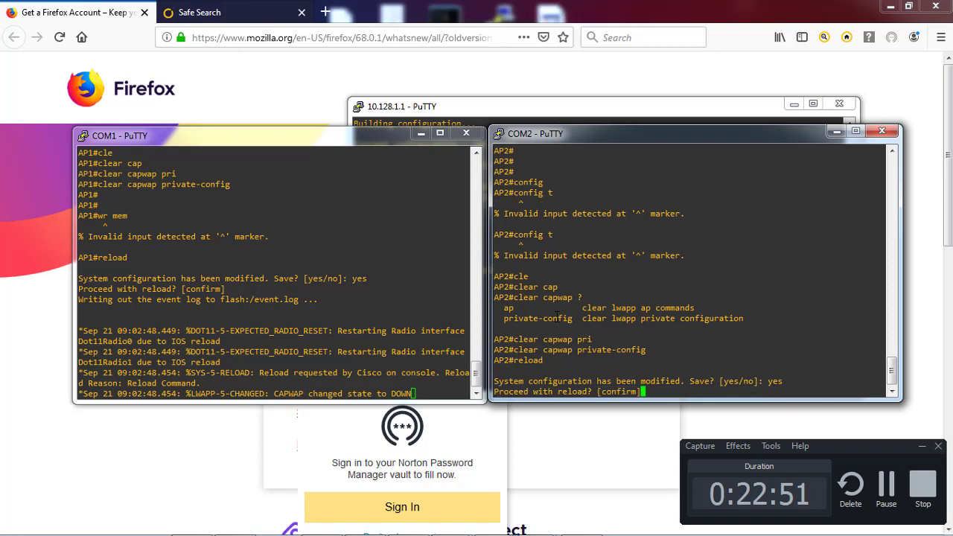
key("Return")
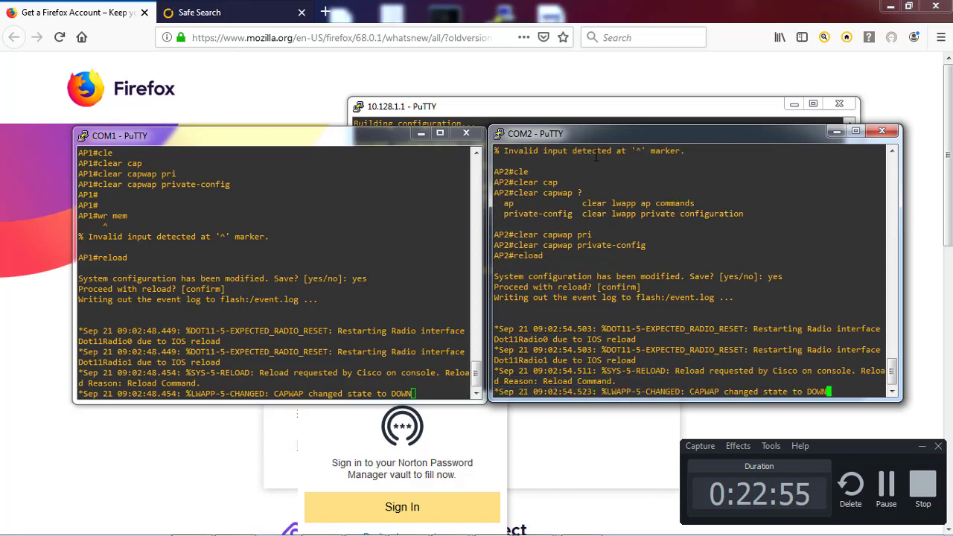
Minimize Firefox, release the WLC2 console, and bring up the 10.128.1.1 switch session
left_click(890, 6)
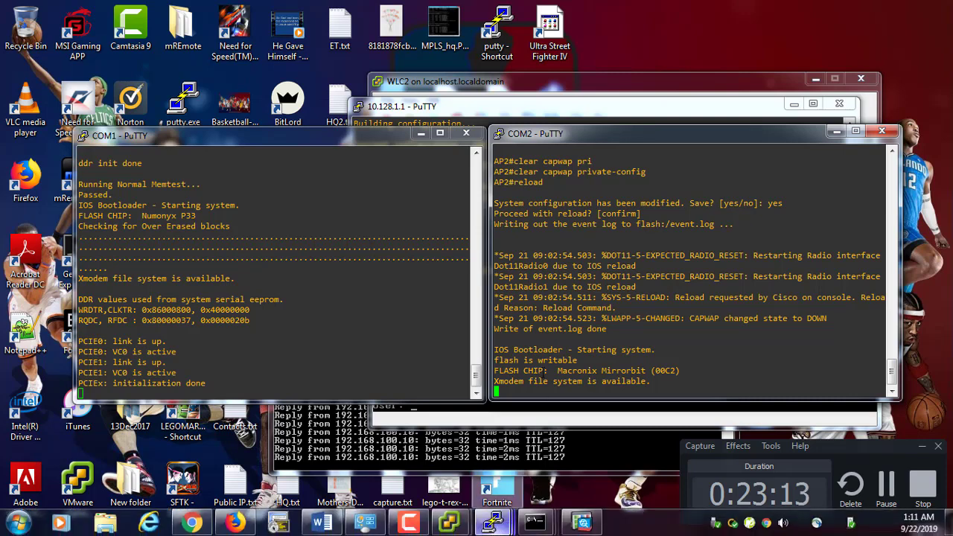
left_click(563, 417)
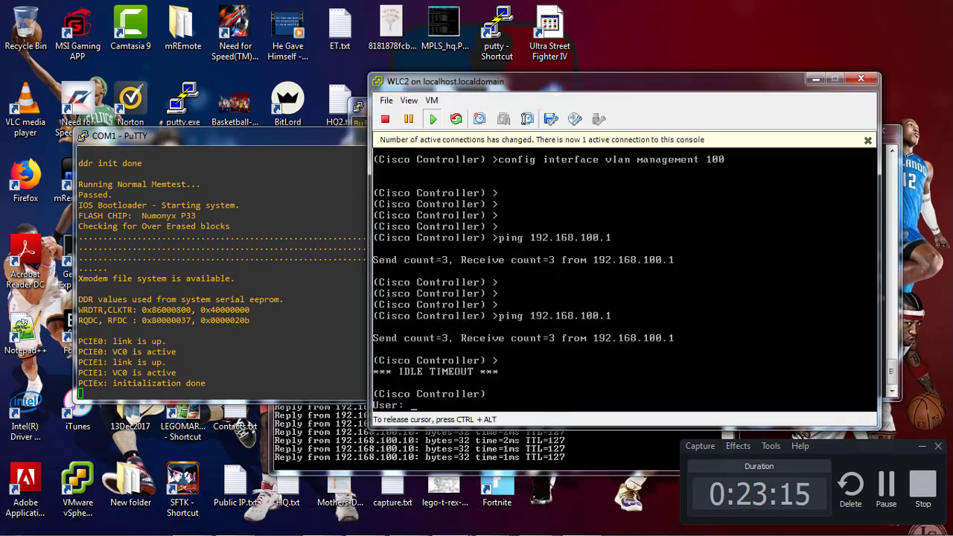
key("ctrl+alt")
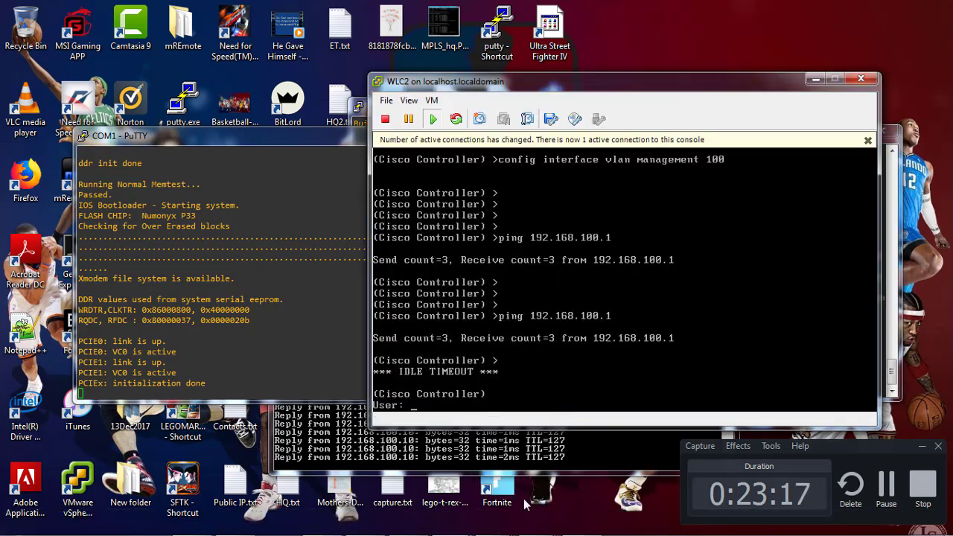
mouse_move(446, 529)
mouse_move(495, 524)
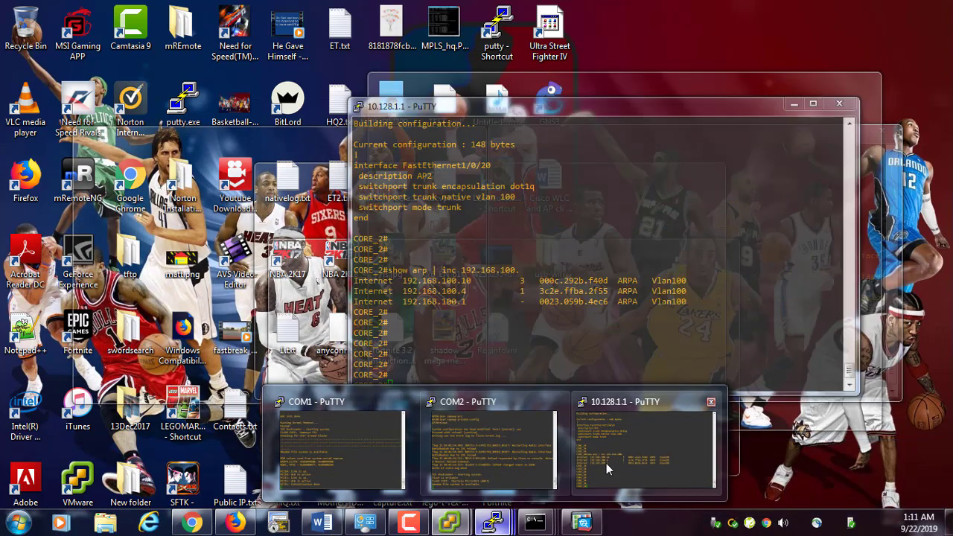
left_click(606, 463)
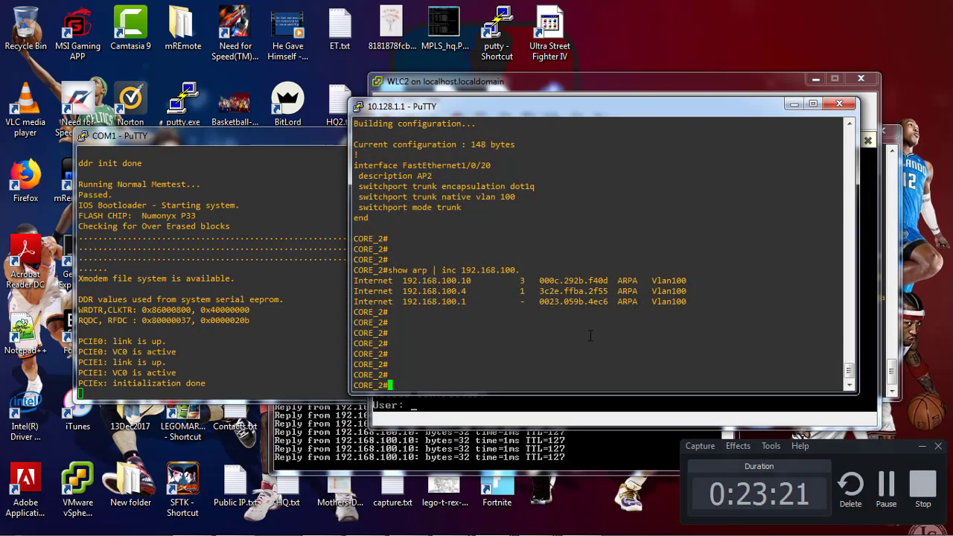
Show the switch config from 'beg dhcp', highlight DHCPPOOL's option 43 192.168.100.10, then hide both windows
type("show run dhc")
key("BackSpace")
key("BackSpace")
key("BackSpace")
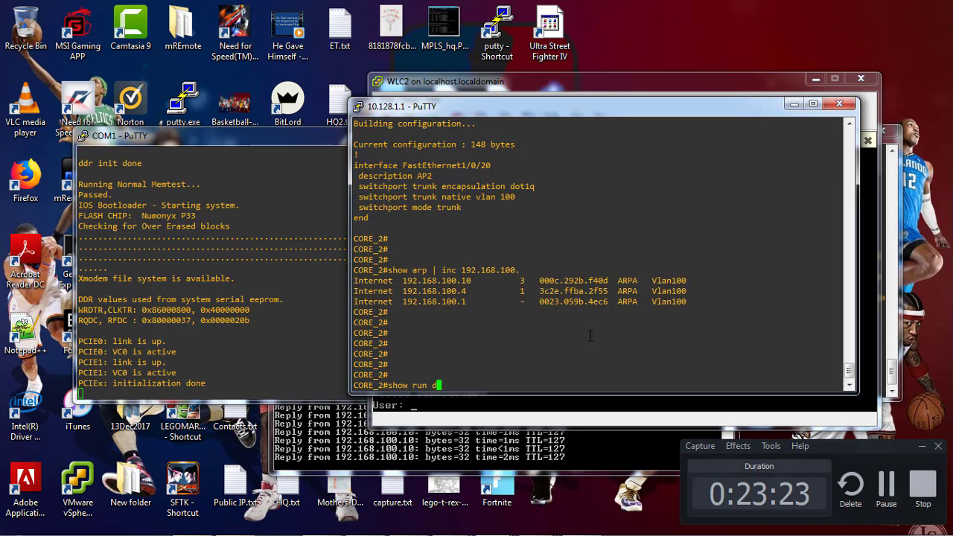
type("| beg dhcp")
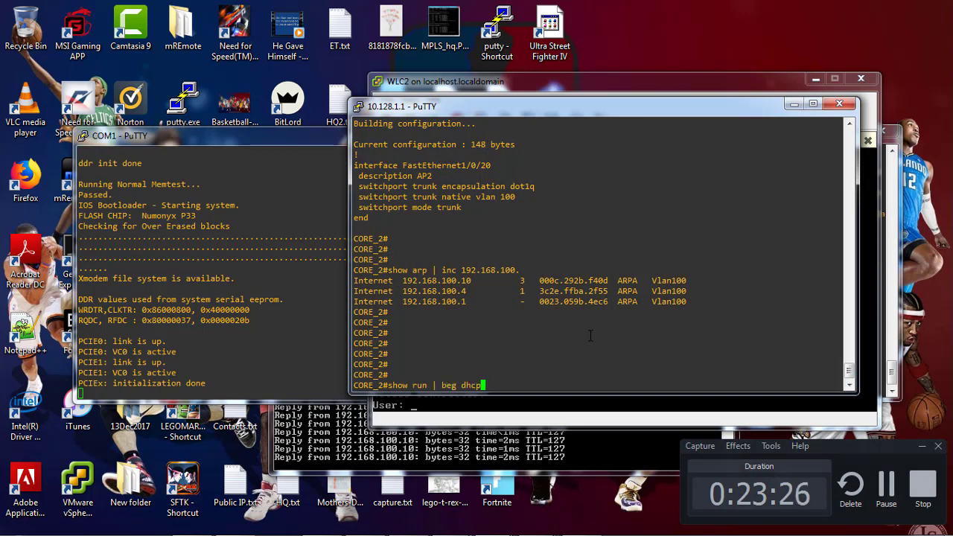
key("Return")
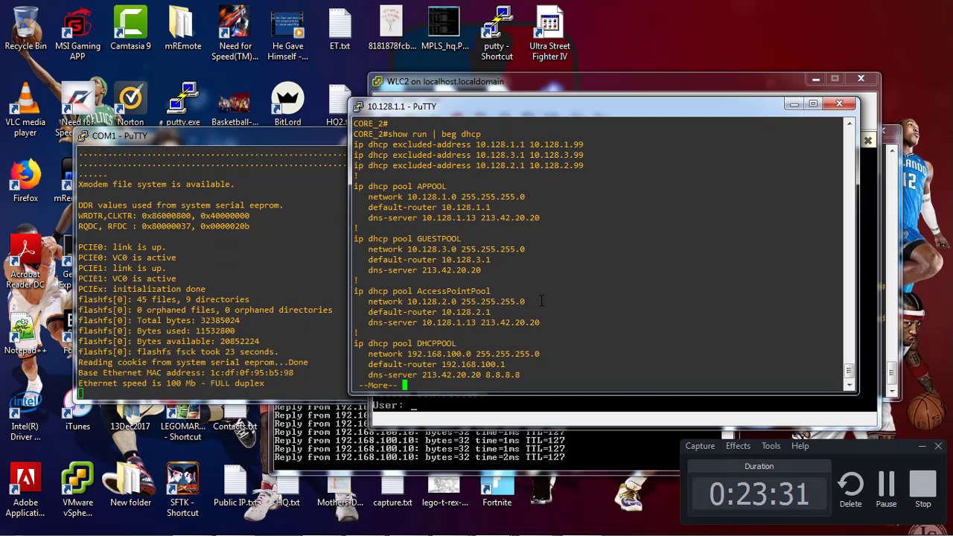
key("space")
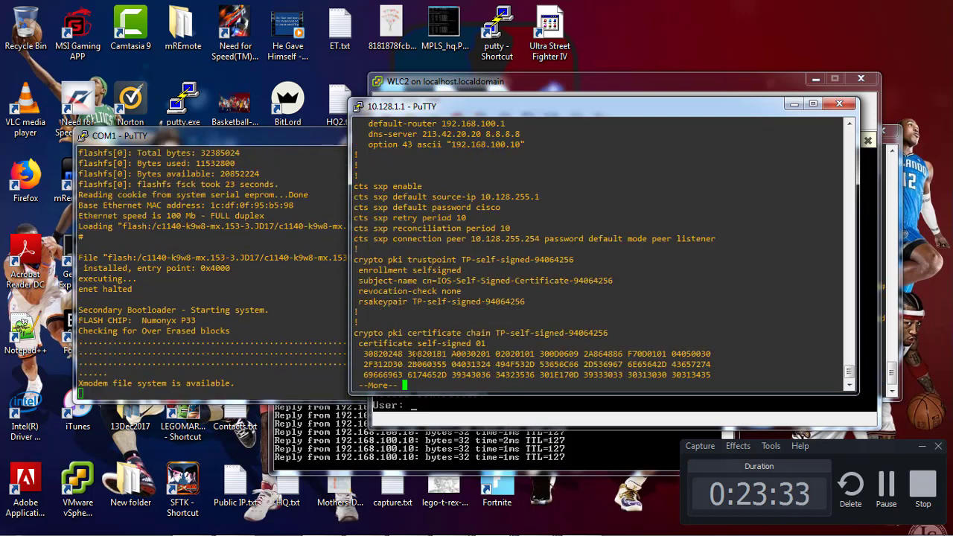
scroll(352, 245, "up", 4)
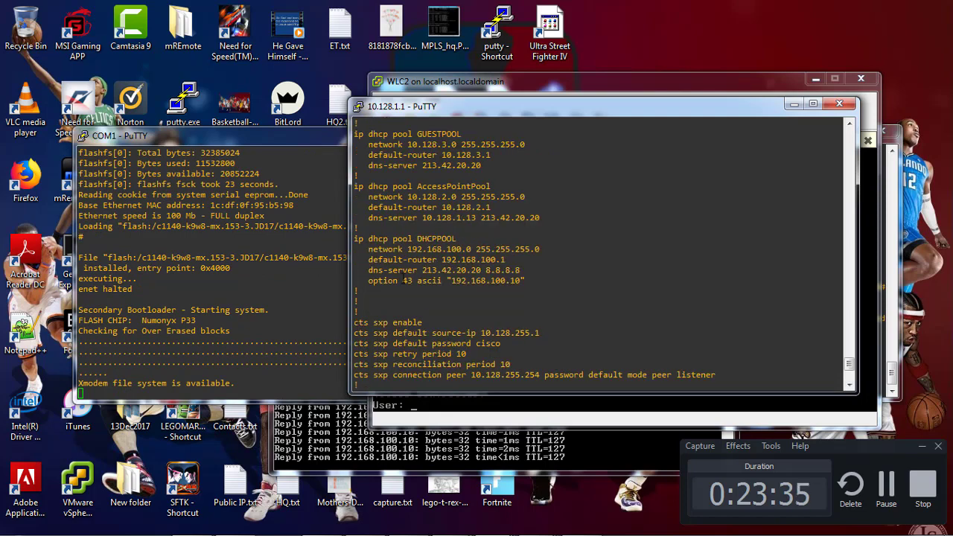
left_click_drag(354, 239, 550, 278)
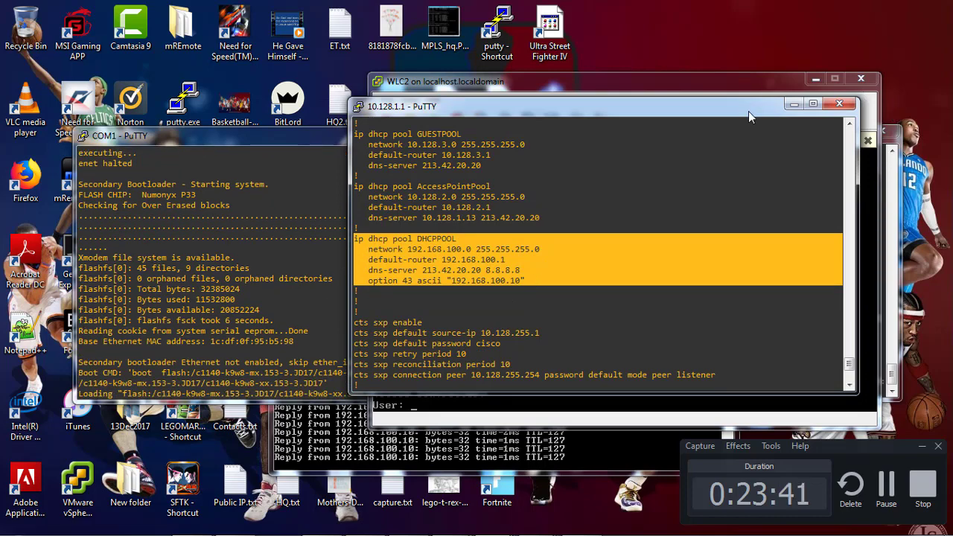
left_click(792, 104)
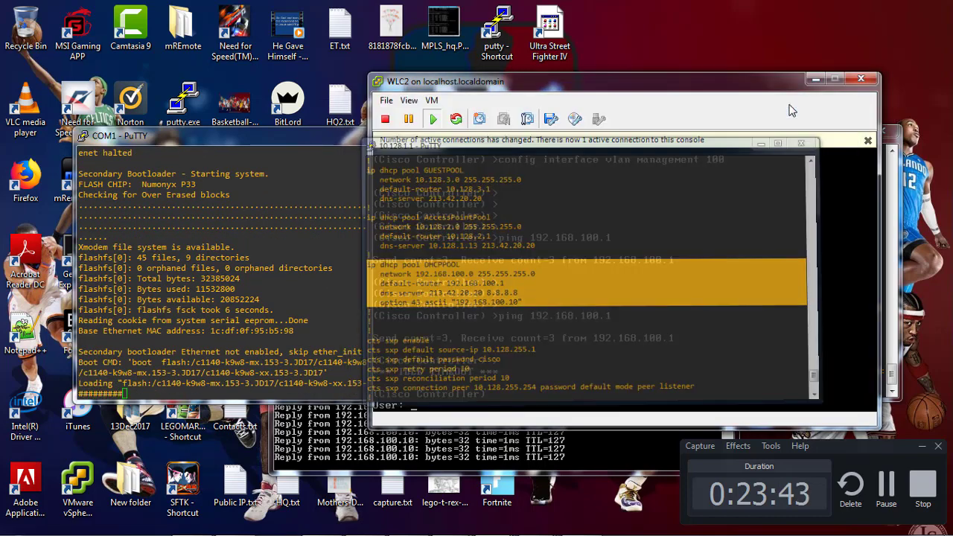
left_click(816, 78)
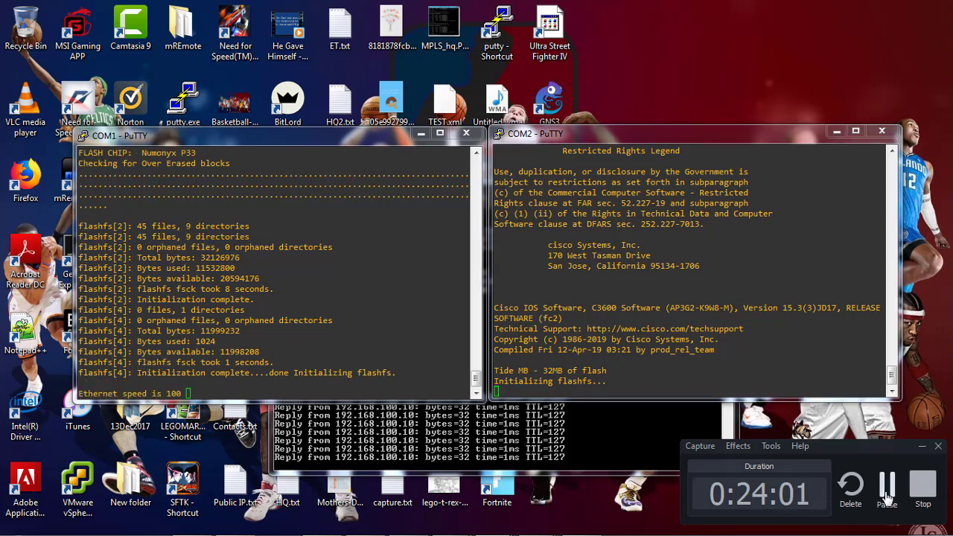
Run 'show arp | inc 192.168.100.' twice, finding .10, .4 and .1 on Vlan100
left_click(887, 491)
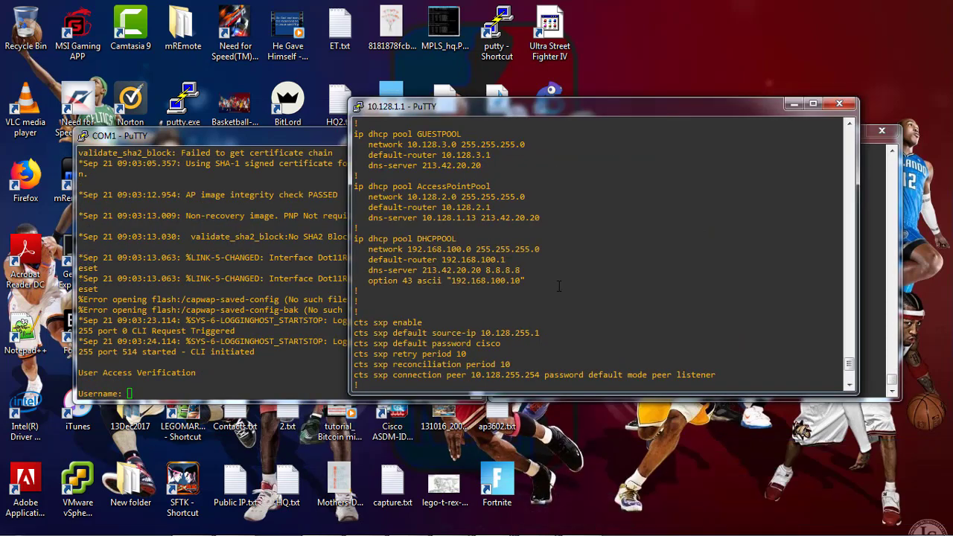
type("shw")
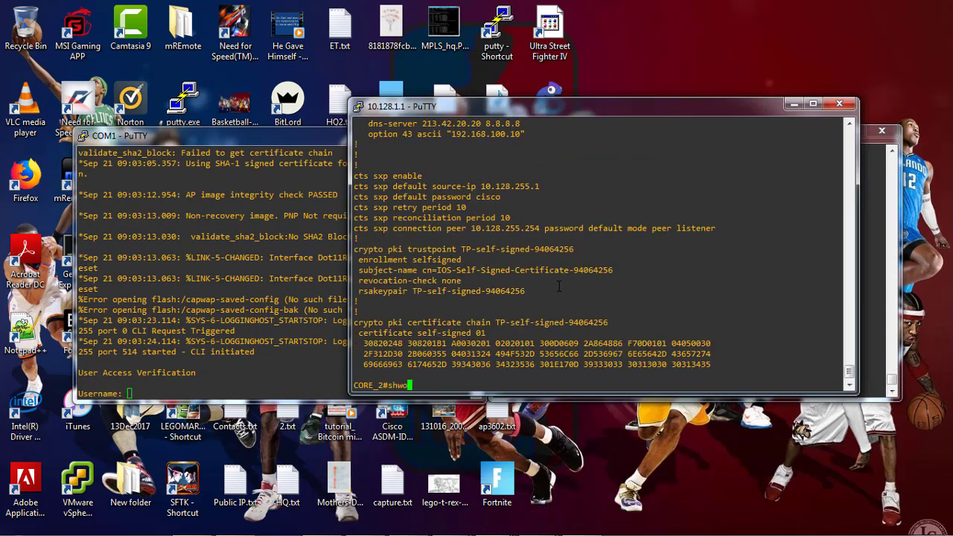
key("BackSpace")
type("ow arp | inc 1")
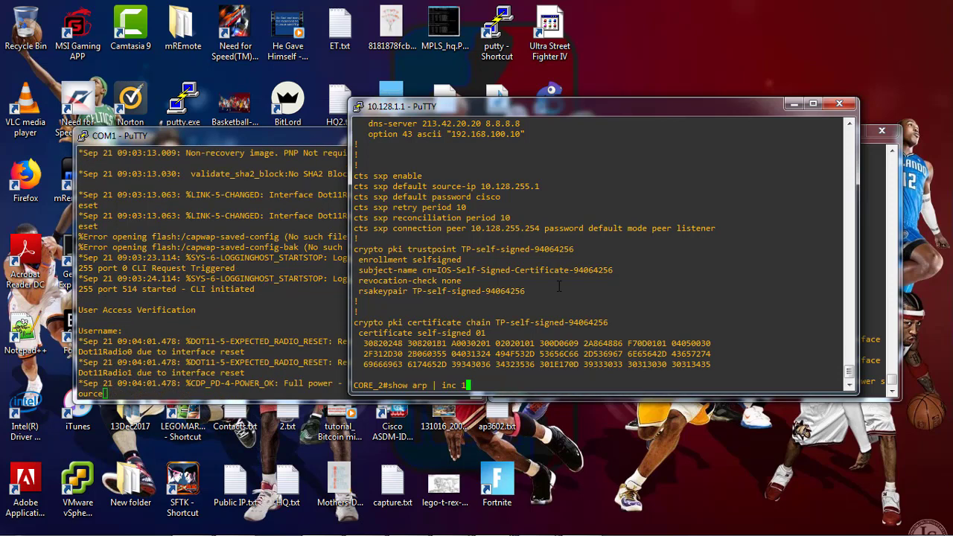
type("92.168.100.")
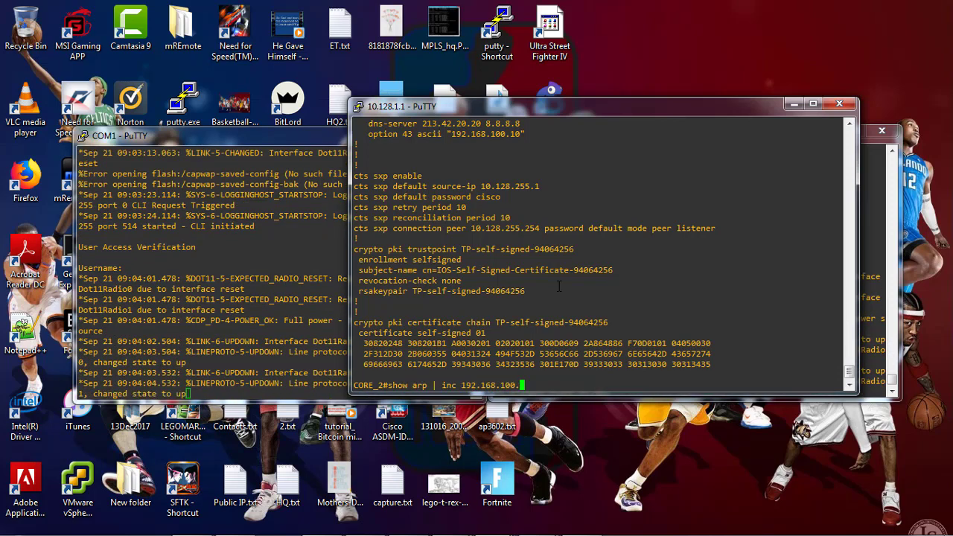
key("Return")
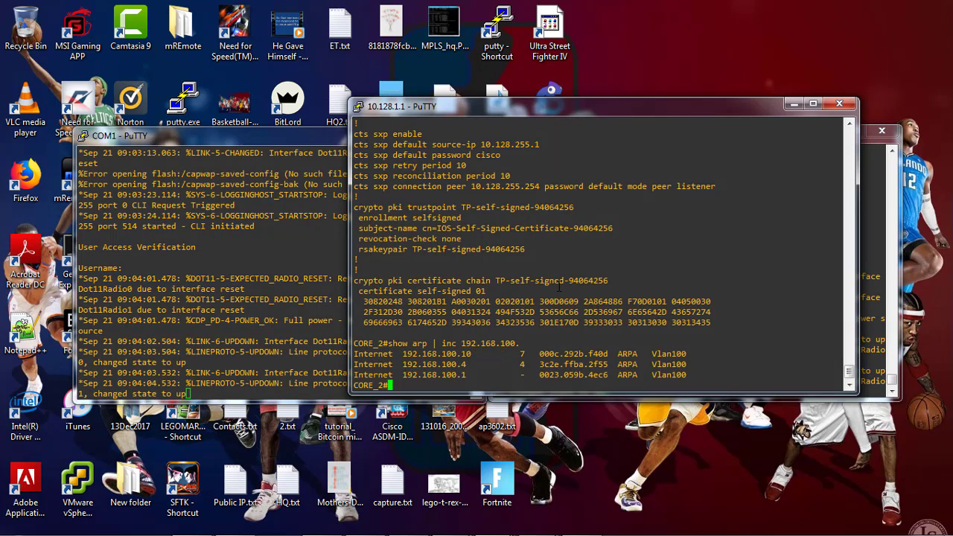
key("Return")
key("Return")
key("Up")
key("Return")
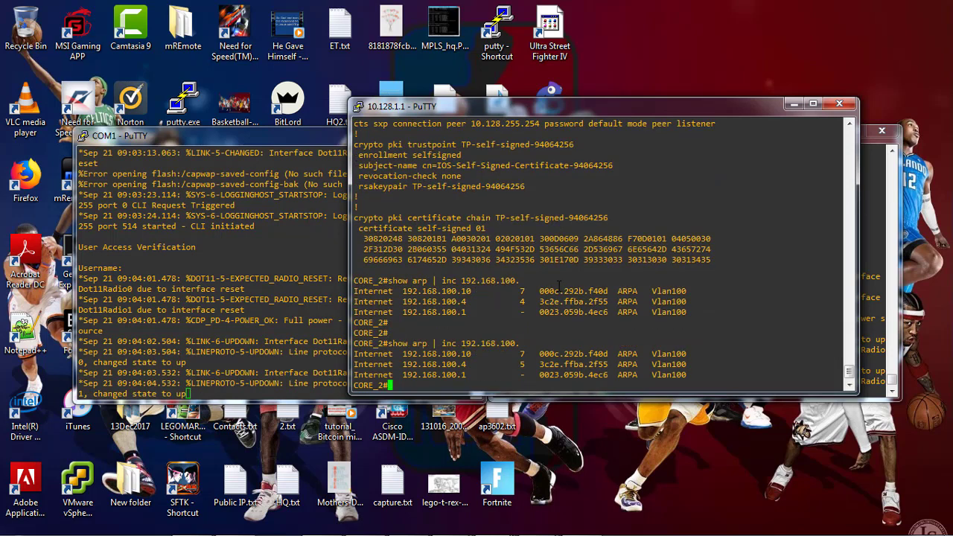
key("Return")
key("Return")
key("Return")
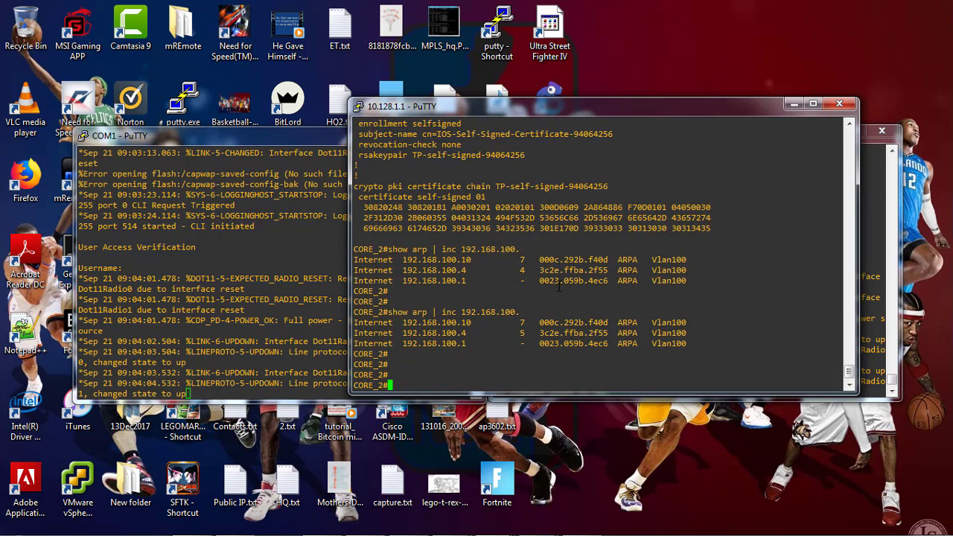
left_click(261, 322)
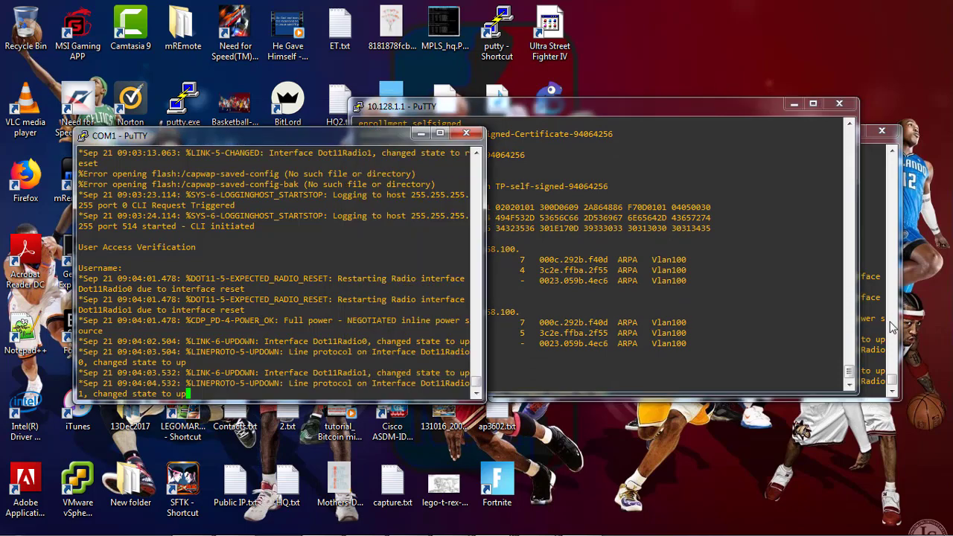
Log in to AP2's console and enter privileged mode with 'en'
left_click(891, 322)
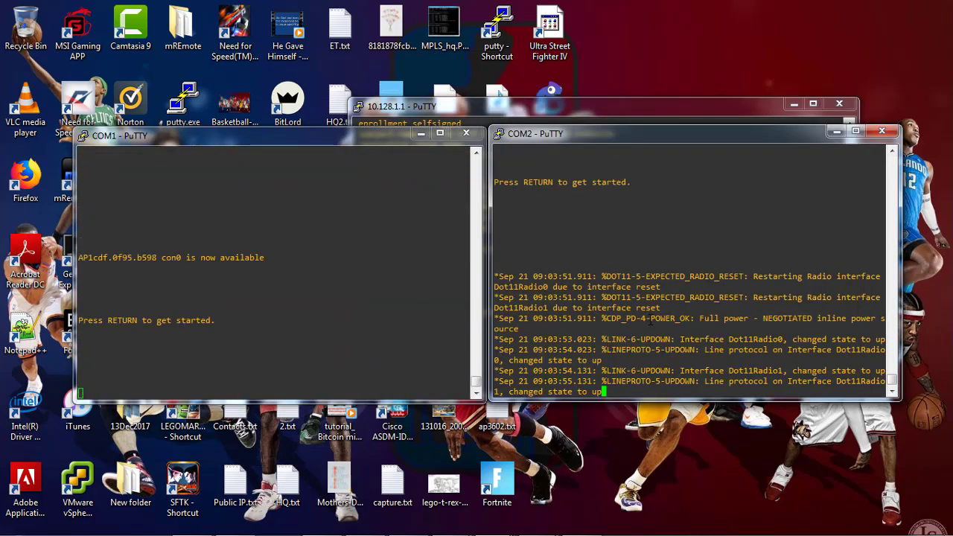
key("Return")
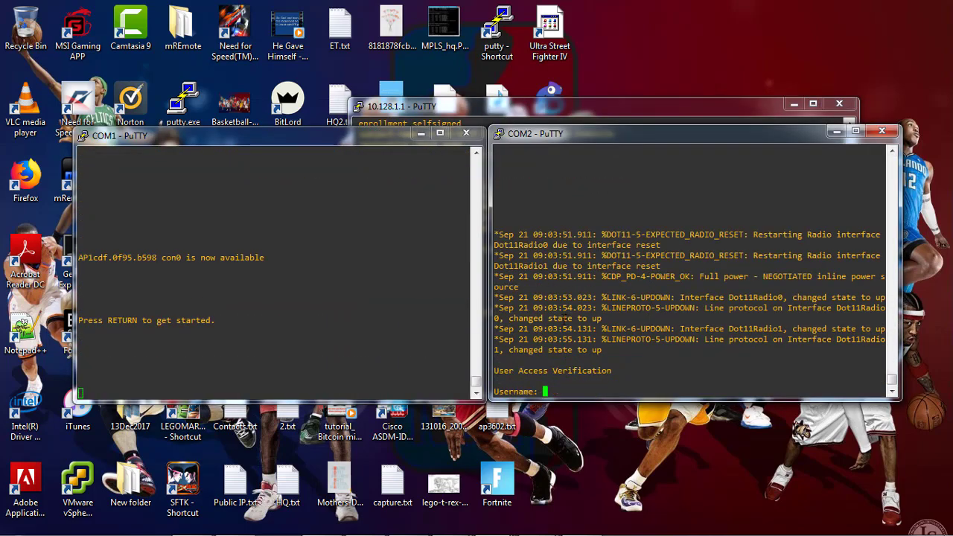
type("Cisco")
key("Return")
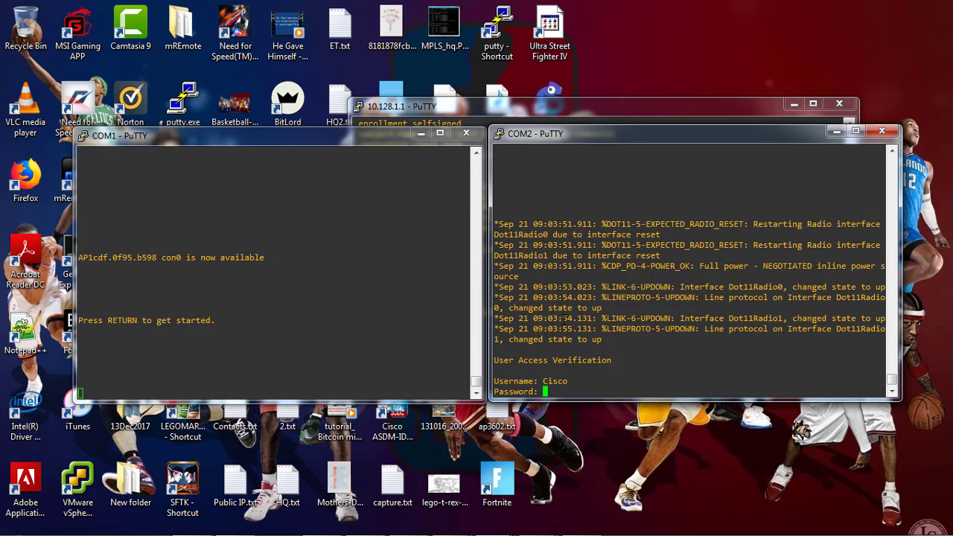
key("Return")
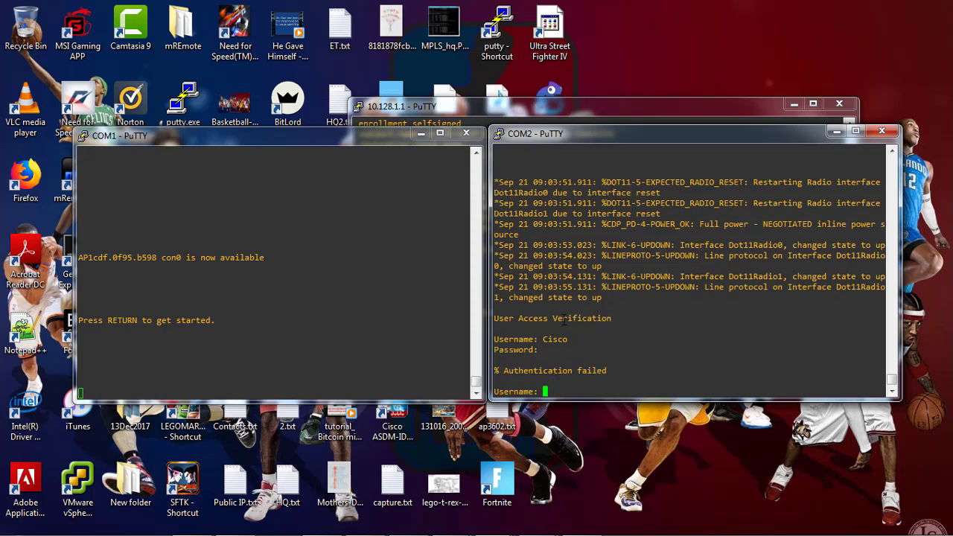
type("Cisco")
key("Return")
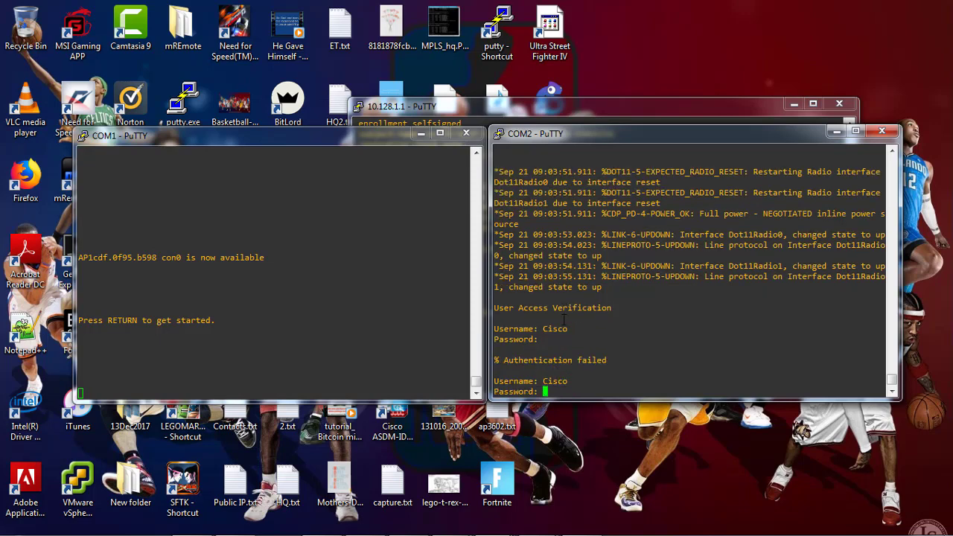
key("Return")
type("en")
key("Return")
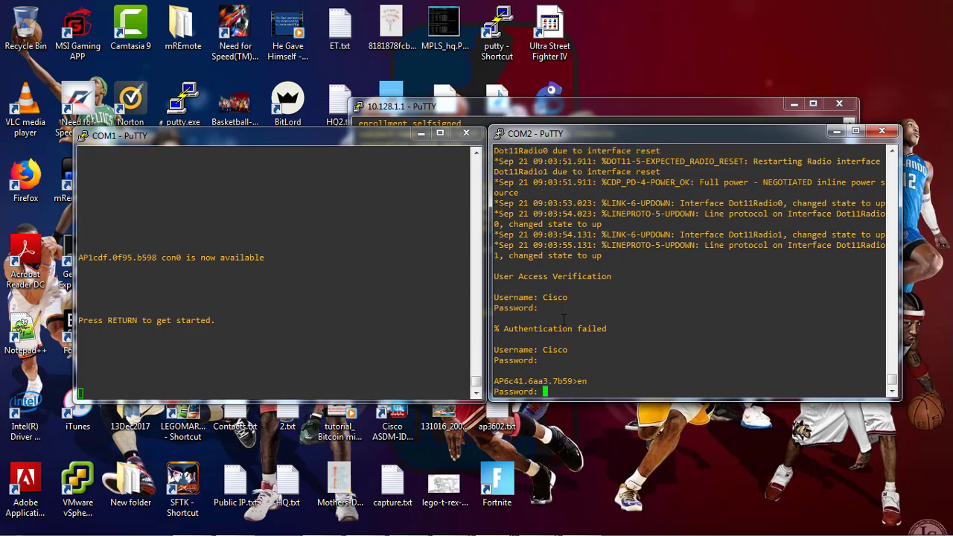
key("Return")
List AP2's interfaces, noting the BVI1 static address 10.128.2.250
type("show ip int b")
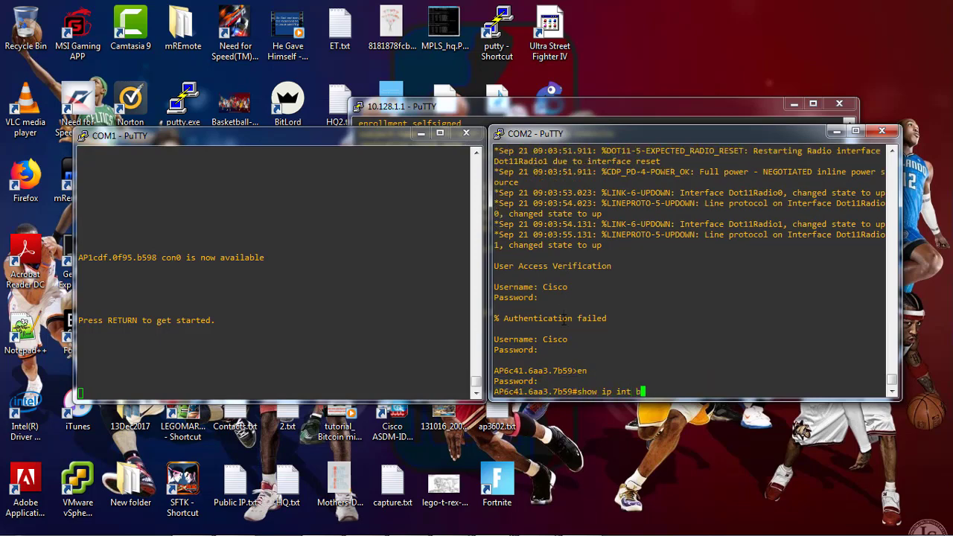
key("Tab")
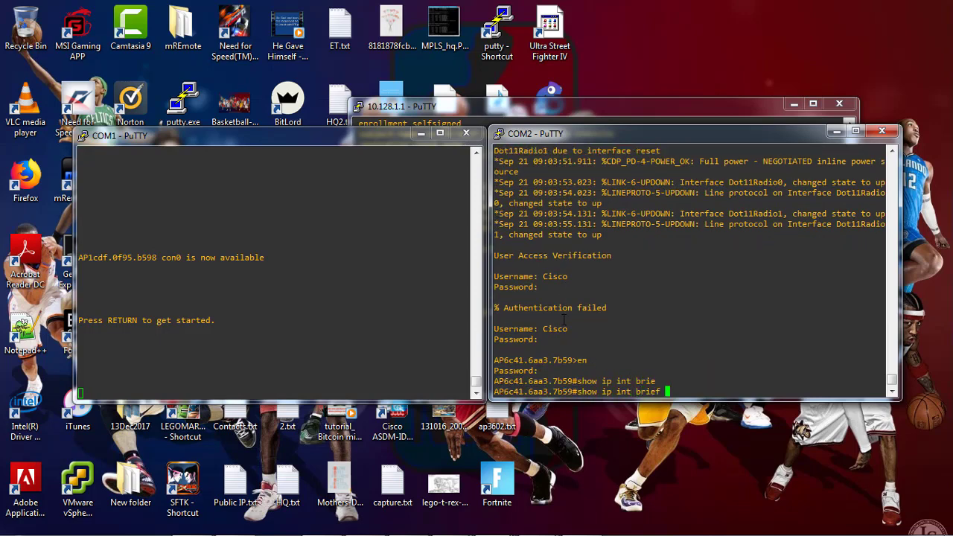
key("Return")
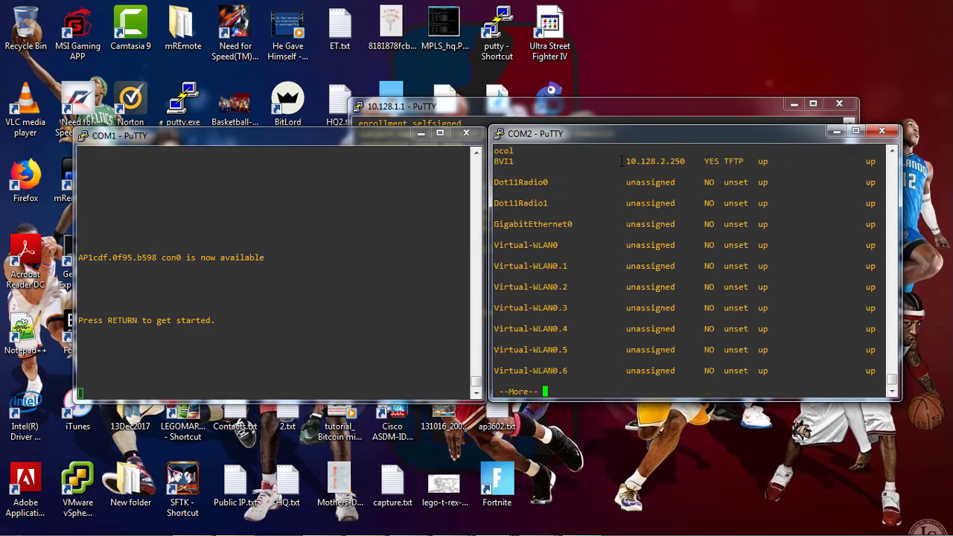
left_click_drag(625, 160, 683, 160)
left_click(617, 323)
key("space")
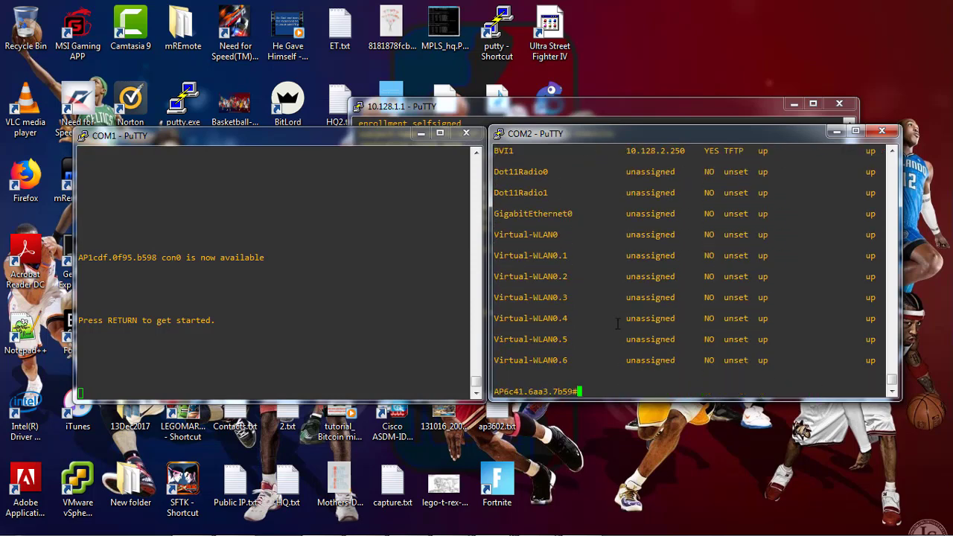
Run 'clear capwap ap ip address' on AP2 to remove its static IP
type("cle")
key("Tab")
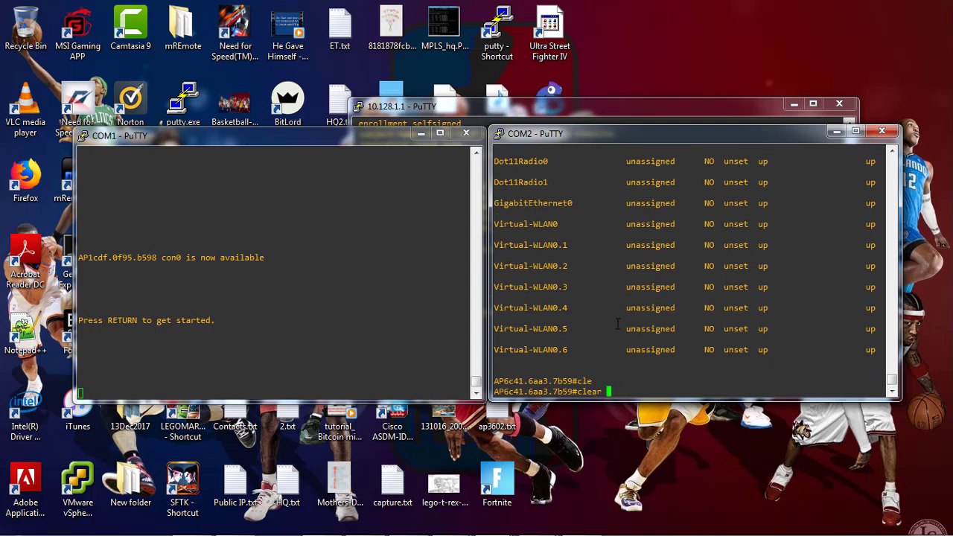
type("cap")
key("Tab")
type("?")
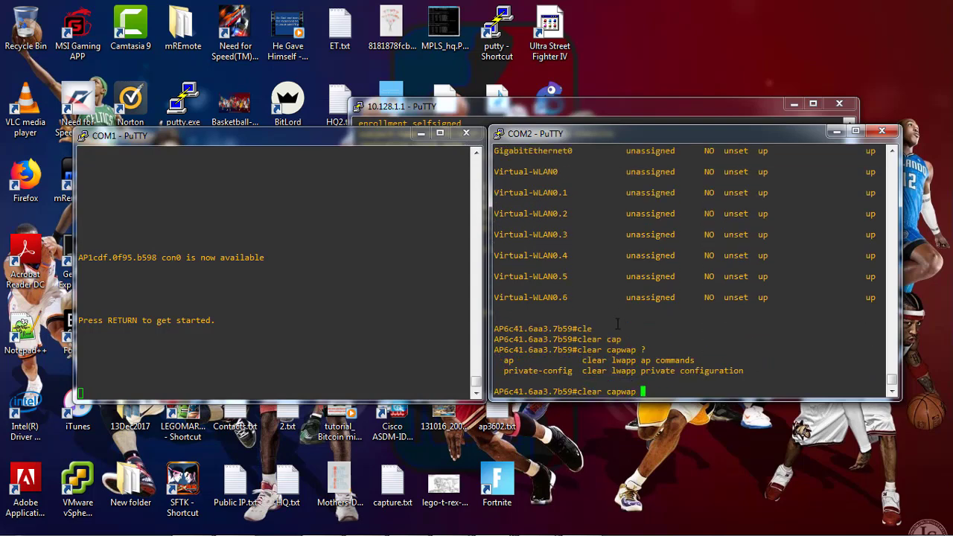
type("ap ?")
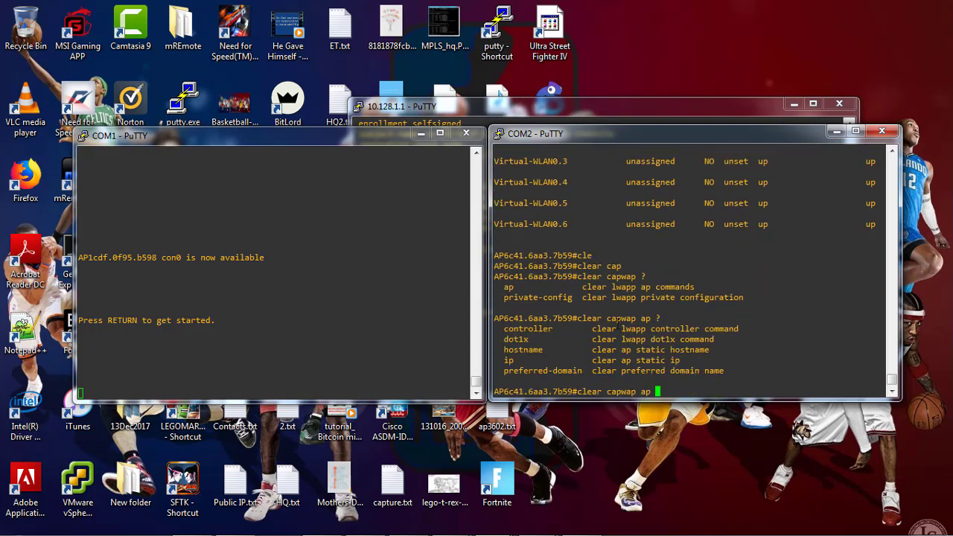
type("ip ?")
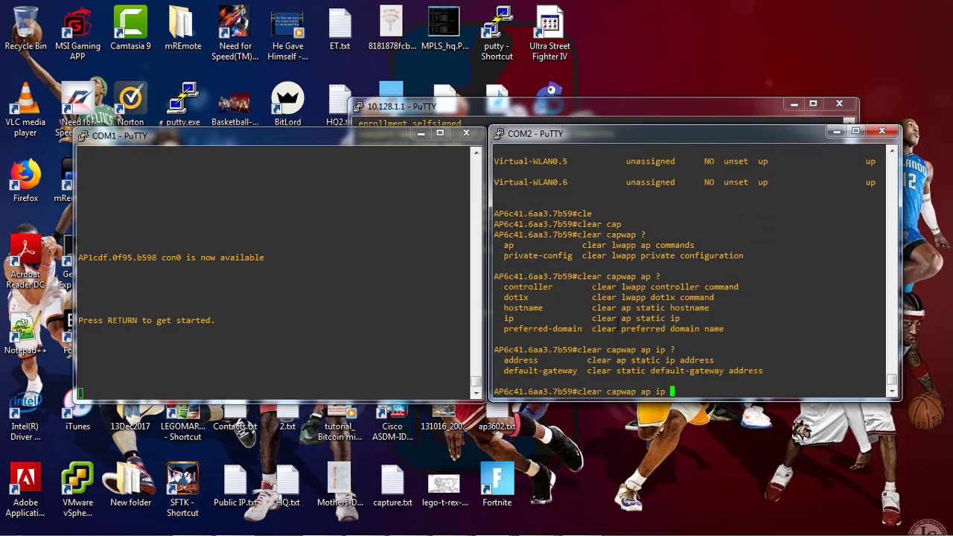
type("add")
key("Tab")
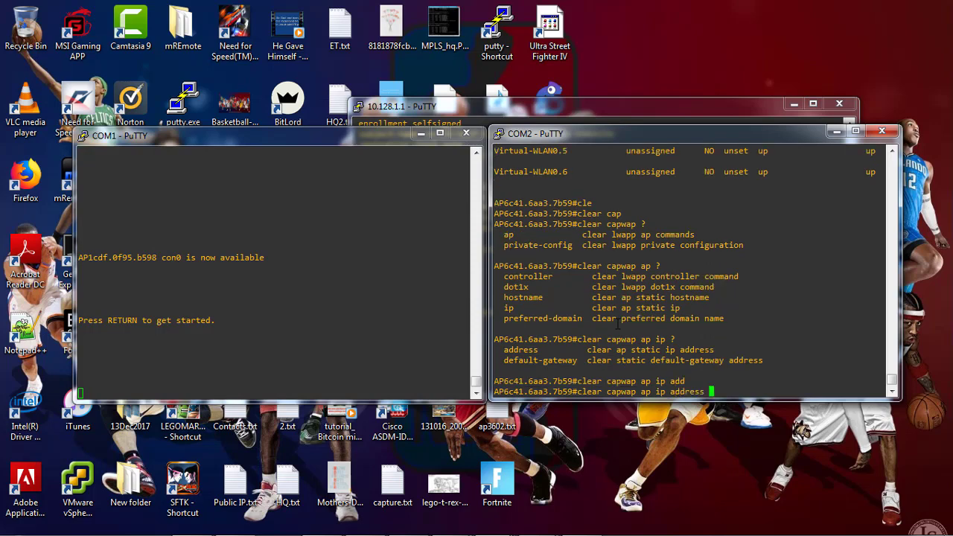
key("Return")
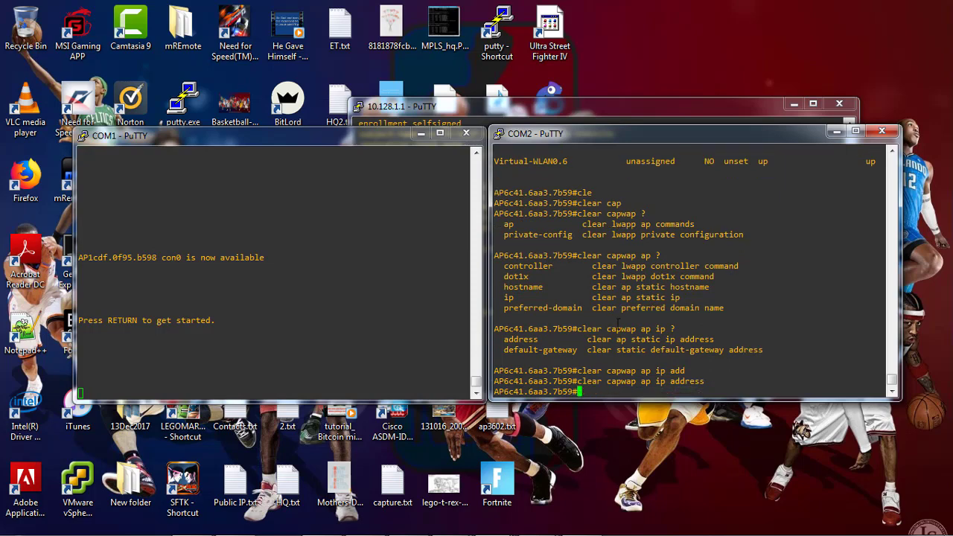
left_click(195, 321)
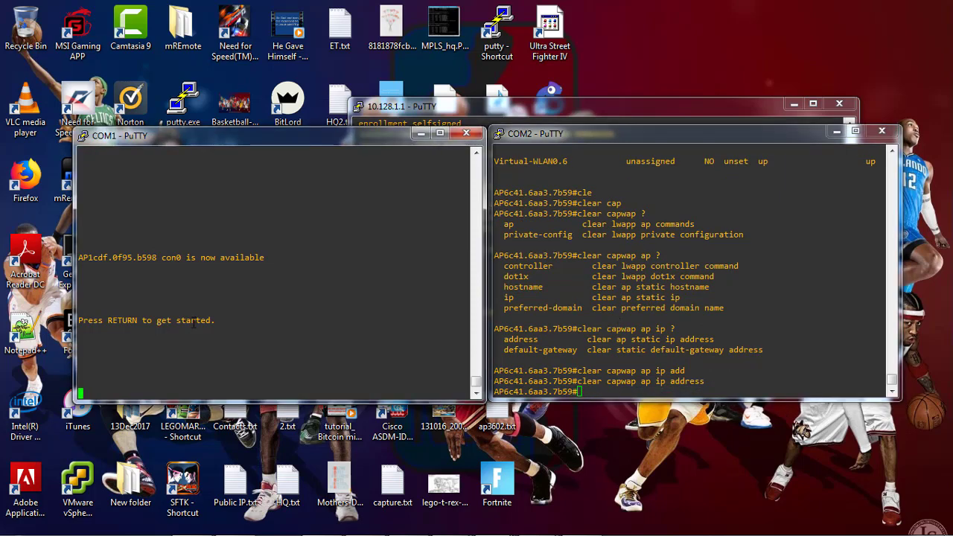
Log in to AP1's console with its username and password, then enter enable mode with 'en'
key("Return")
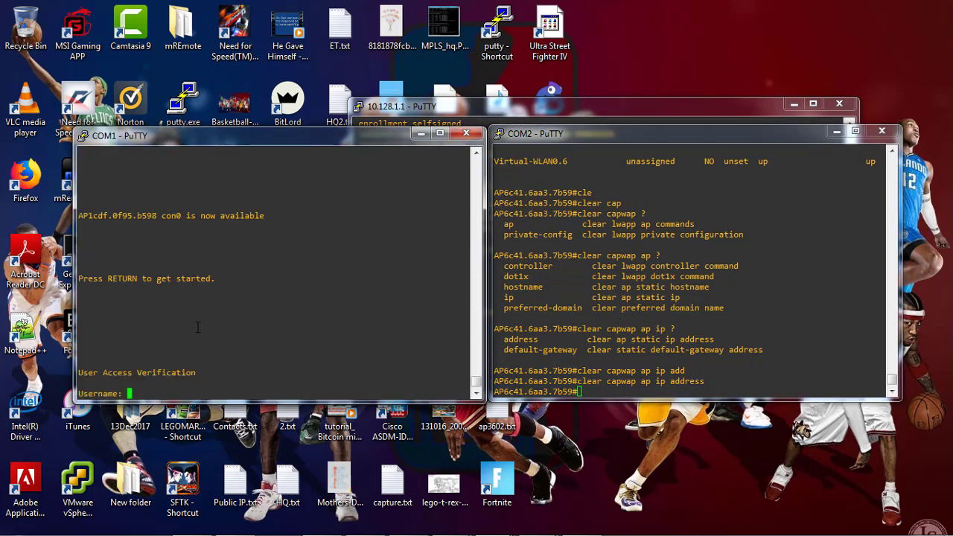
type("Cisco")
key("Return")
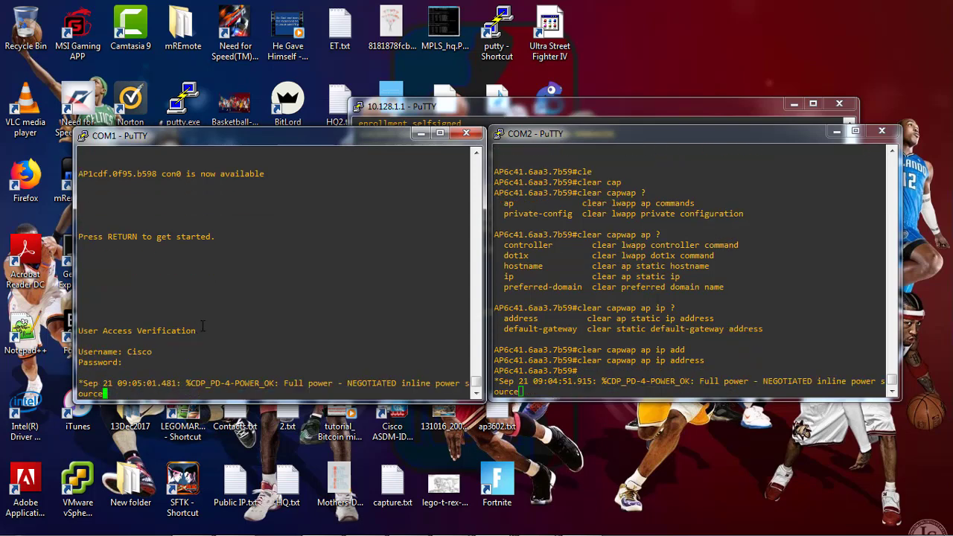
key("Return")
type("Cisco")
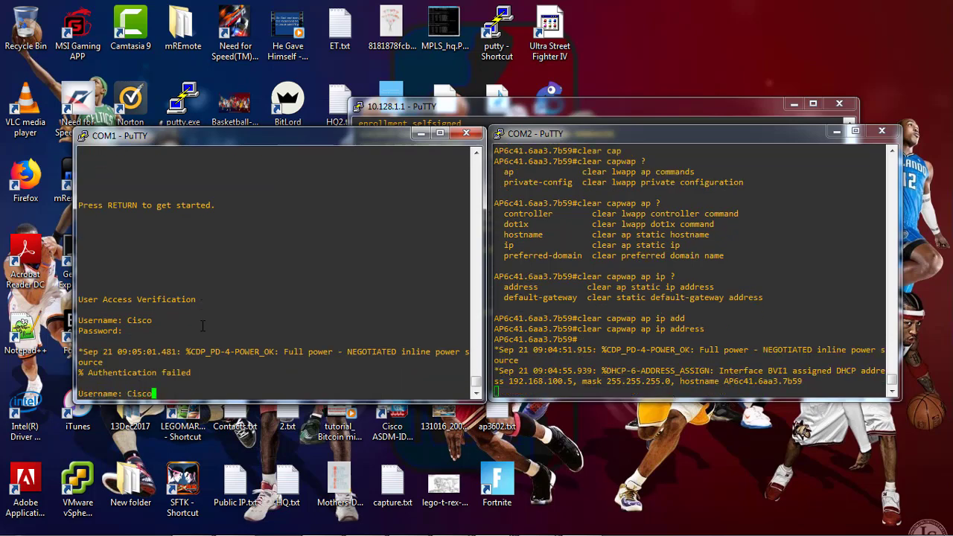
key("Return")
type("Cisco")
key("Return")
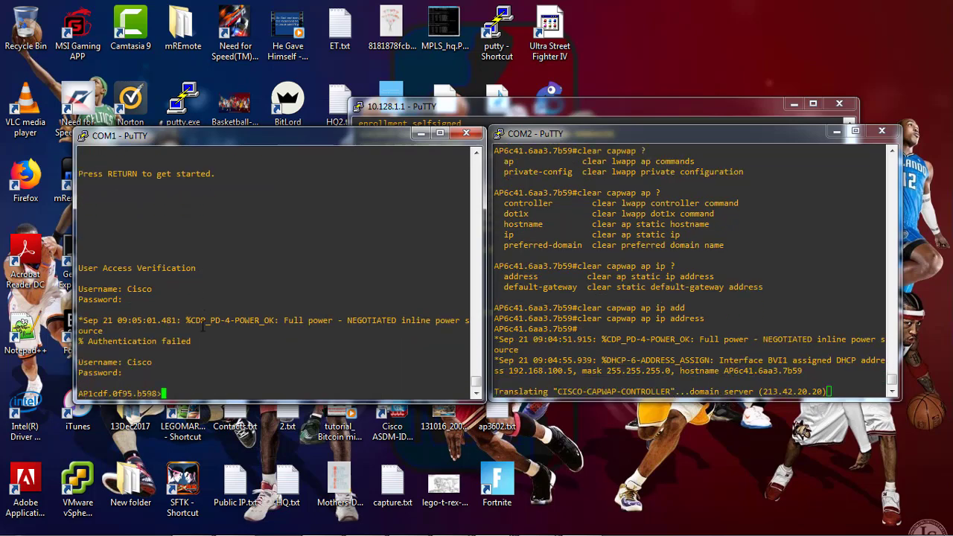
type("en")
key("Return")
type("Cisco")
key("Return")
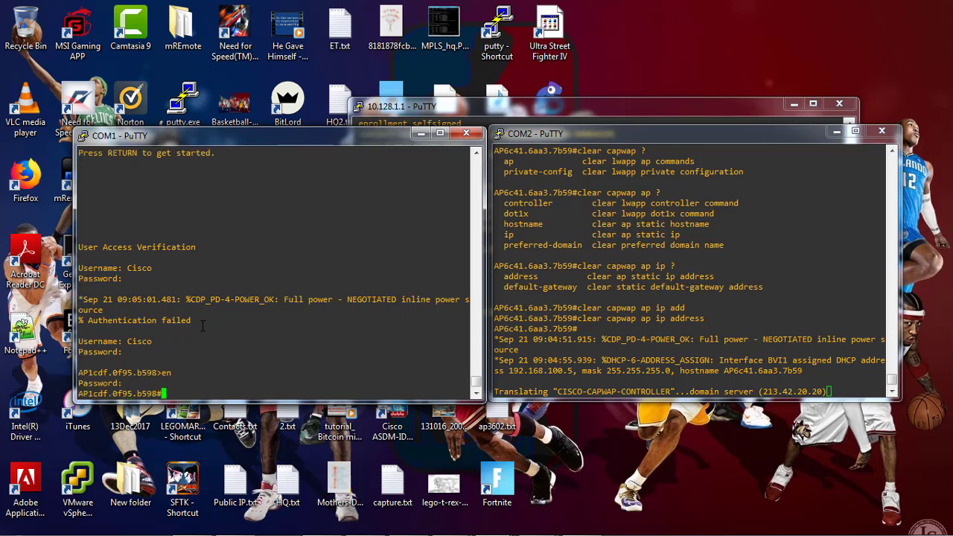
Run 'clear capwap ap ip address' on AP1 to drop its static CAPWAP IP
type("cle")
key("Tab")
type("ap")
key("Tab")
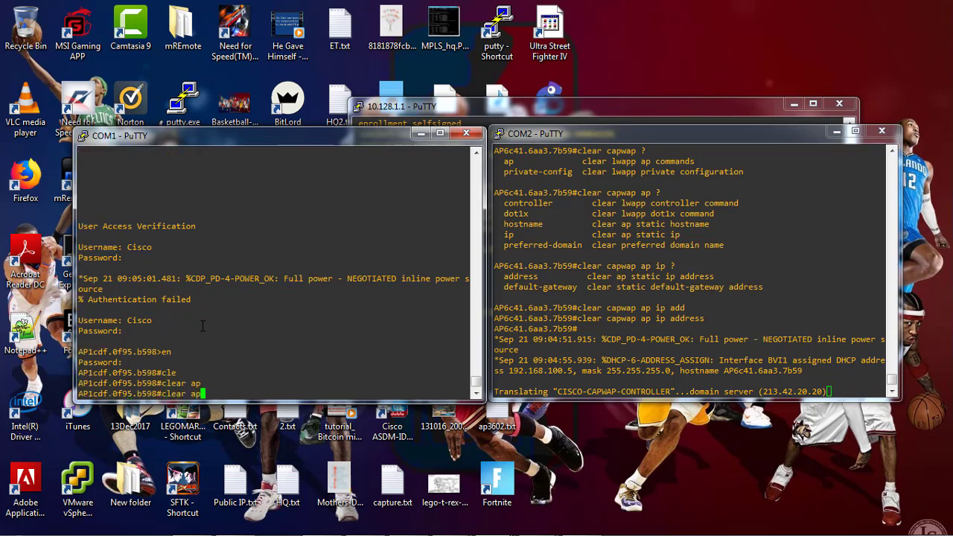
type("cap")
key("Tab")
type("?")
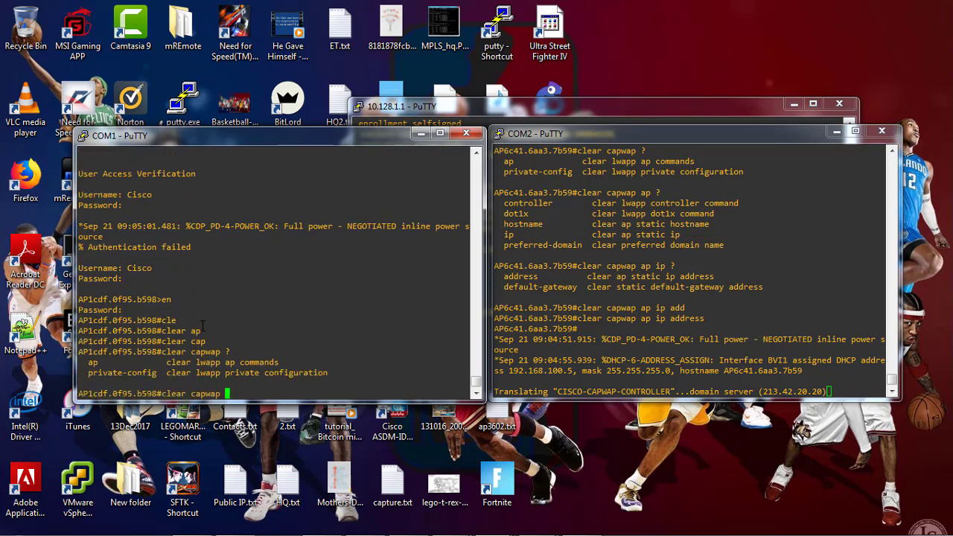
type("ap ")
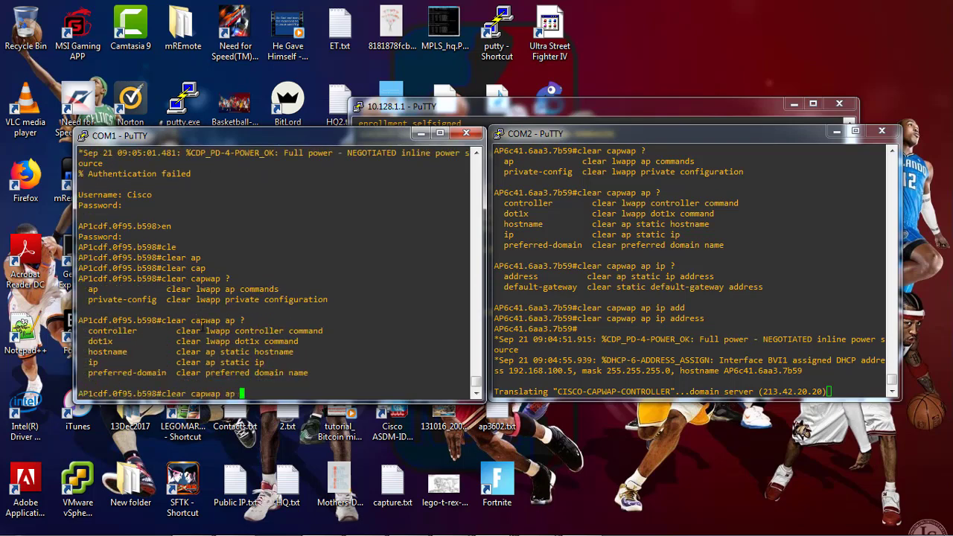
type("?ip add")
key("Tab")
type("?")
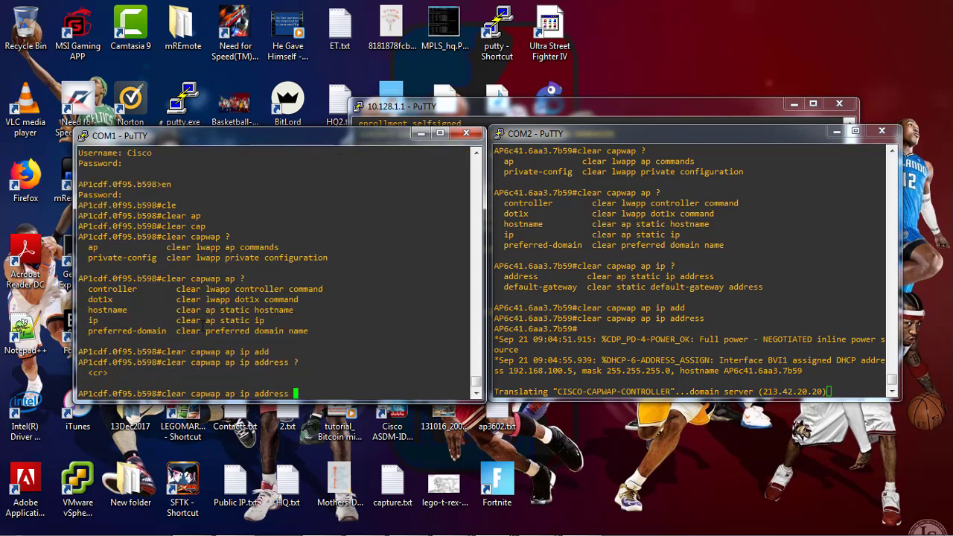
key("Return")
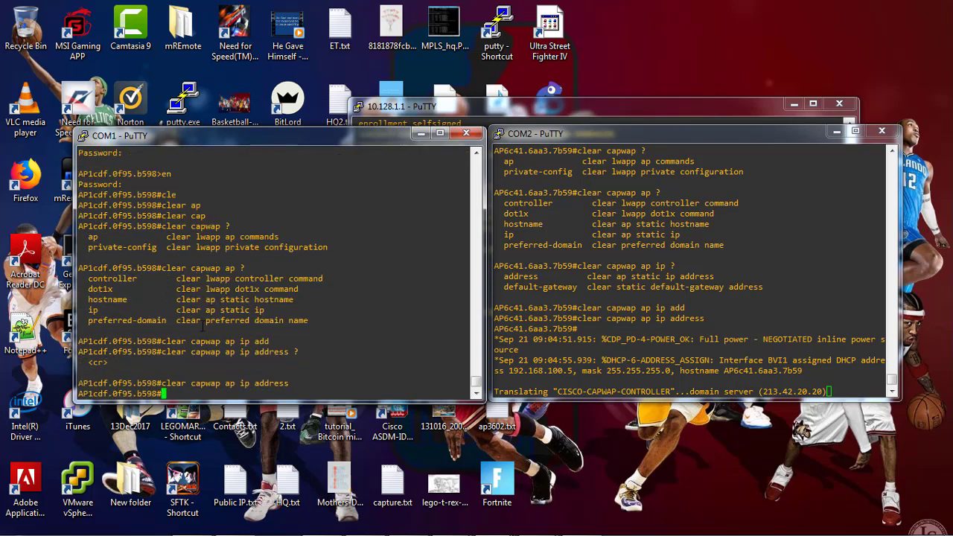
Abandon a second partial clear command and start a 'show capwap' command on AP1
type("cle")
key("Tab")
type("cap")
key("Tab")
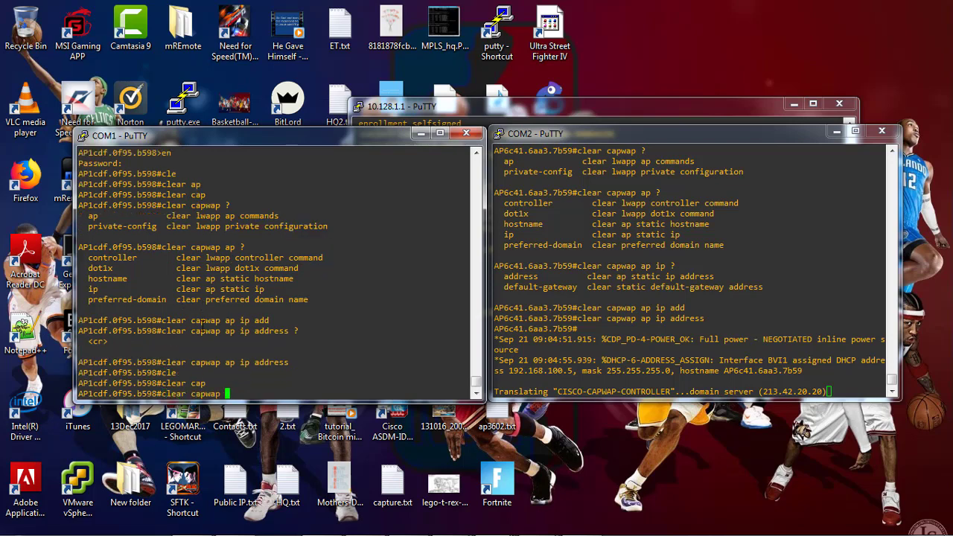
type("ap ip ?")
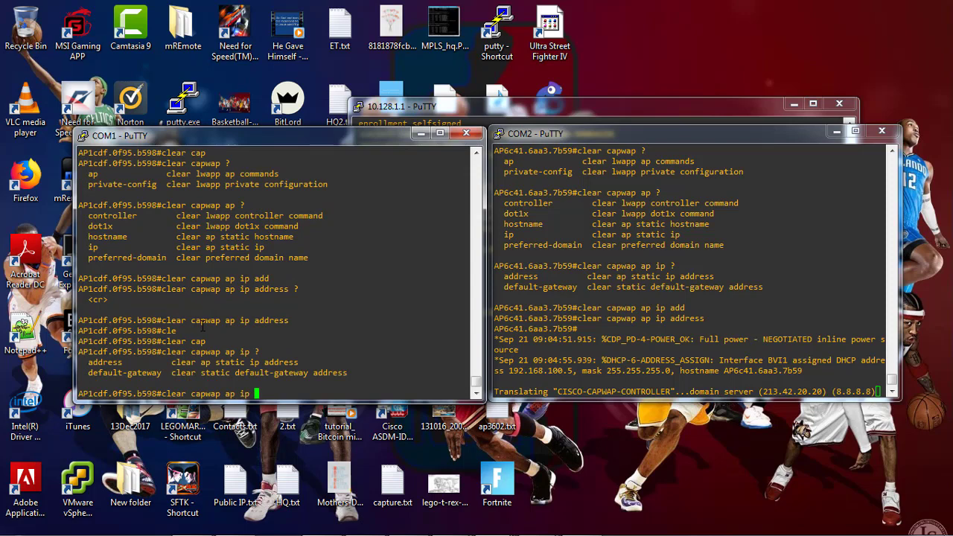
key("BackSpace")
key("BackSpace")
key("BackSpace")
key("BackSpace")
key("BackSpace")
key("BackSpace")
key("BackSpace")
key("BackSpace")
key("BackSpace")
key("BackSpace")
key("BackSpace")
key("BackSpace")
key("BackSpace")
key("BackSpace")
key("BackSpace")
key("BackSpace")
key("BackSpace")
key("BackSpace")
key("BackSpace")
key("Return")
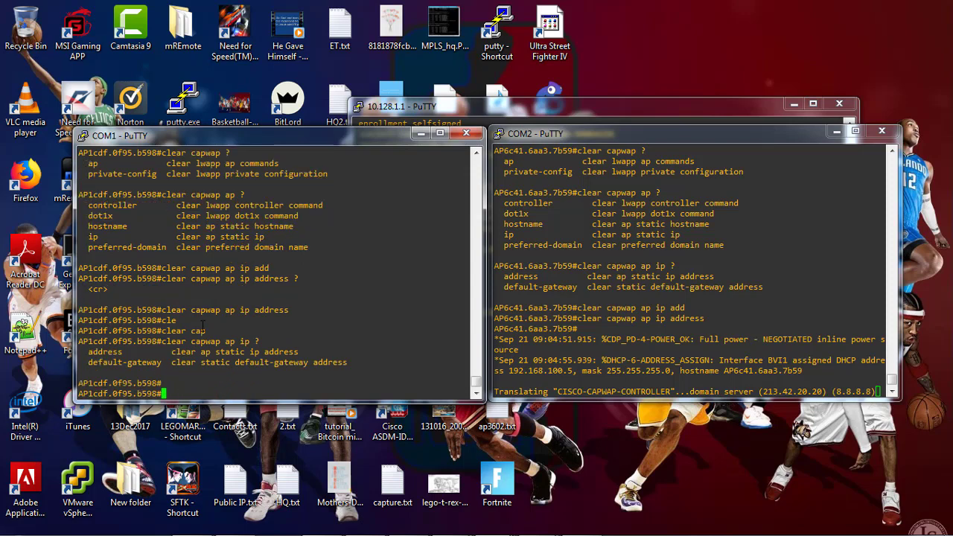
type("show cap")
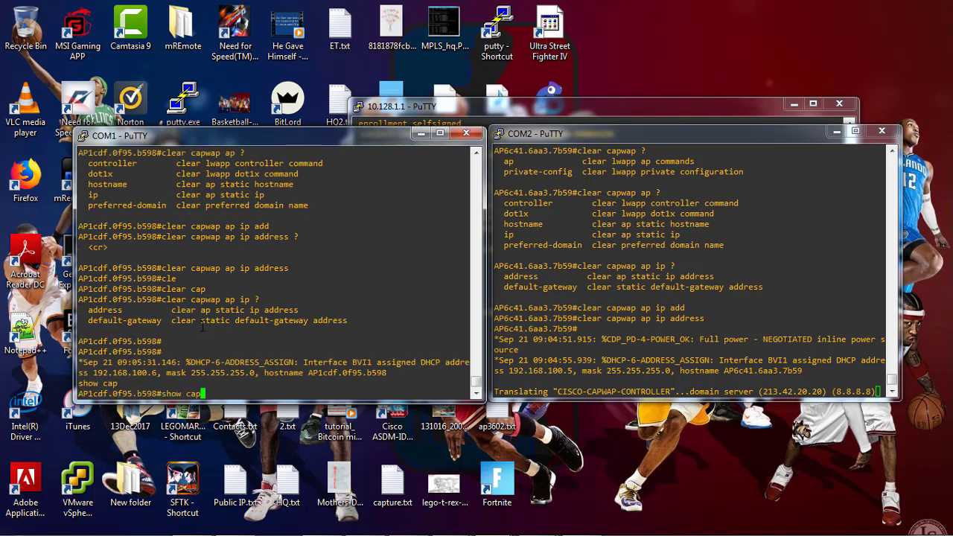
type("wa")
Display AP1's static settings with 'show capwap ip config'
key("Tab")
type("?")
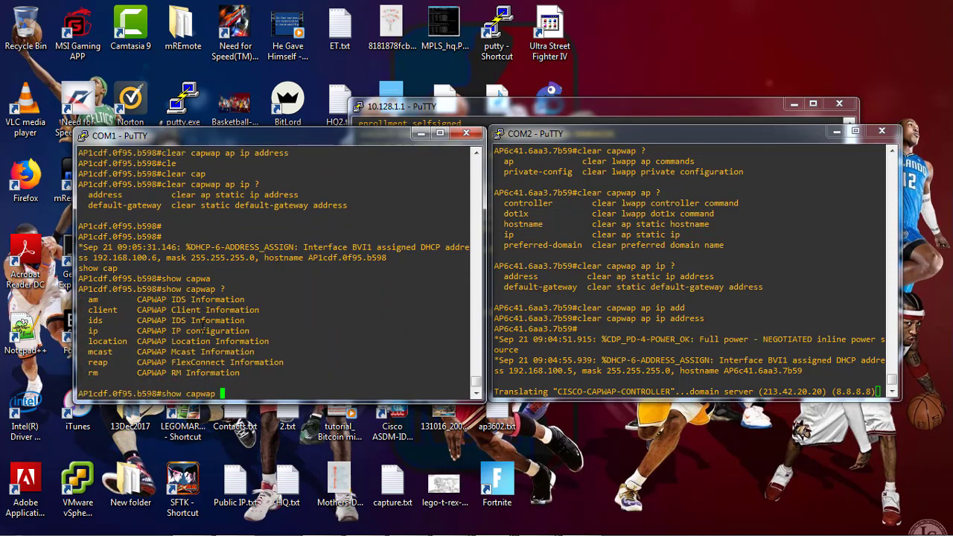
type("ip")
key("Return")
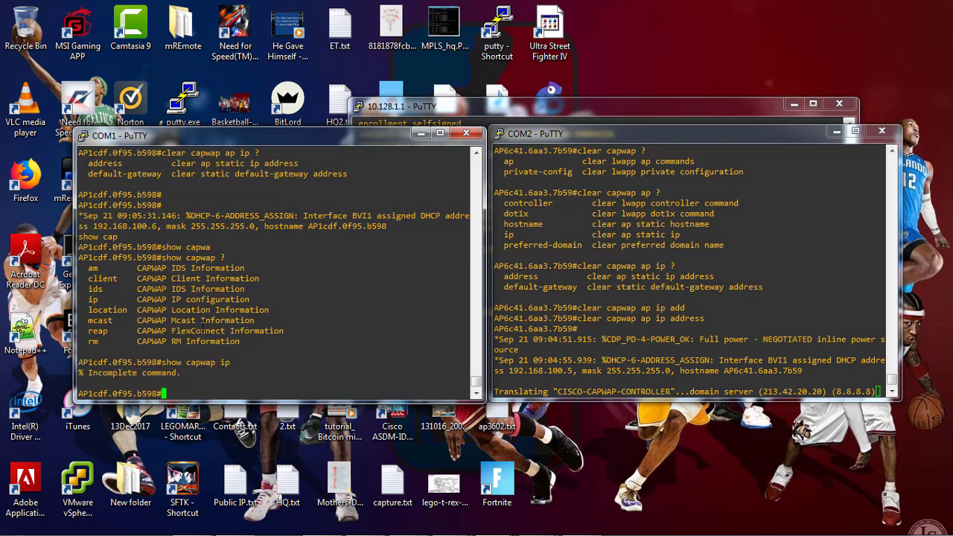
key("Up")
type("?config")
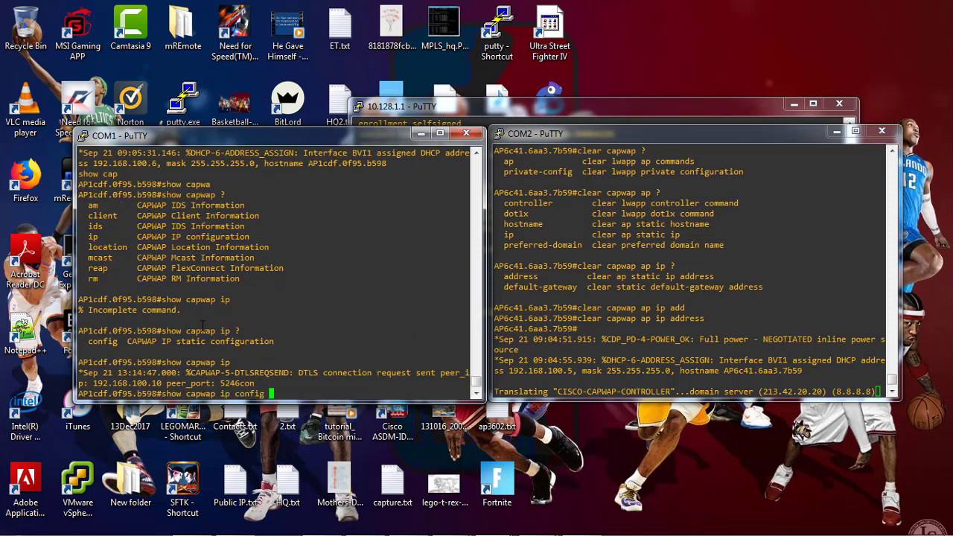
key("Return")
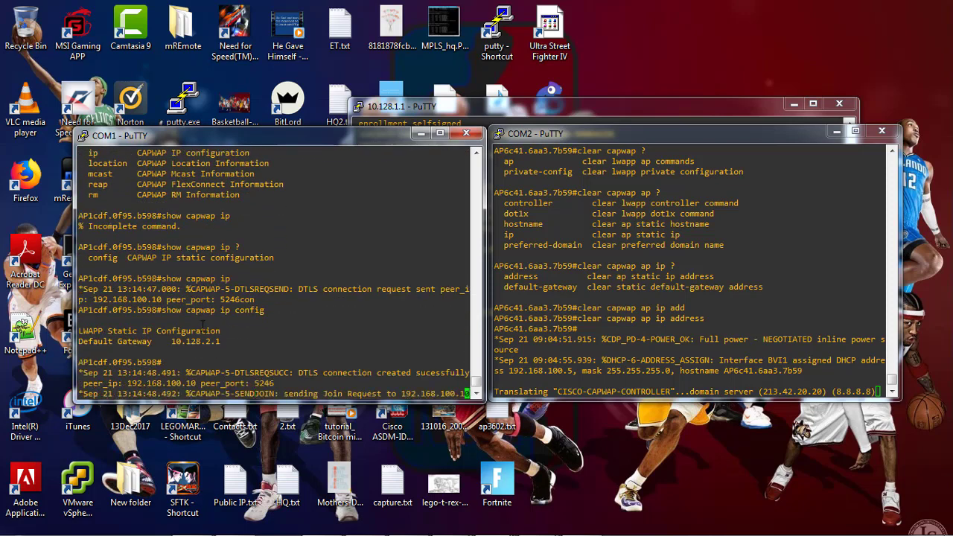
key("Return")
key("Return")
key("Return")
key("Return")
Clear AP1's static gateway with 'clear capwap ap ip default-gateway'
type("cle")
key("Tab")
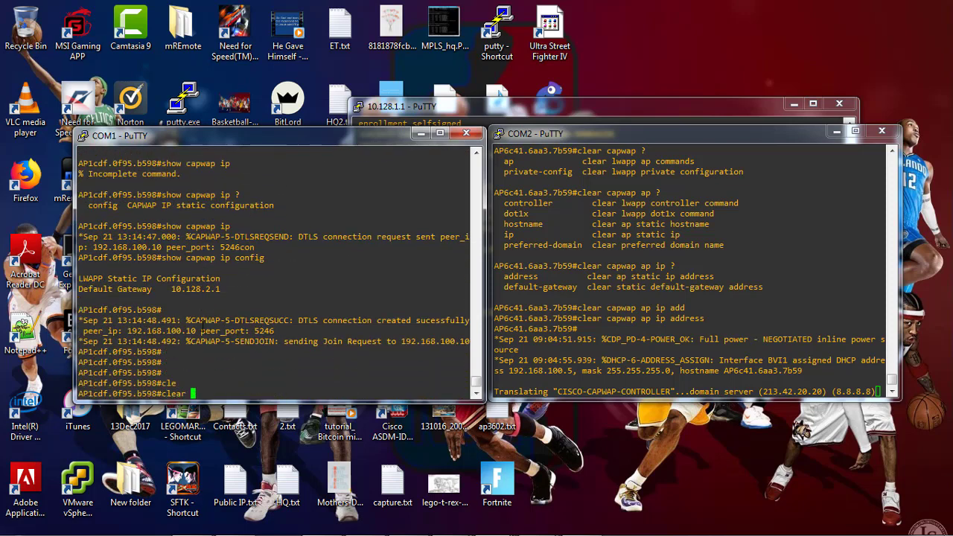
type("cap")
key("Tab")
type("ip ?")
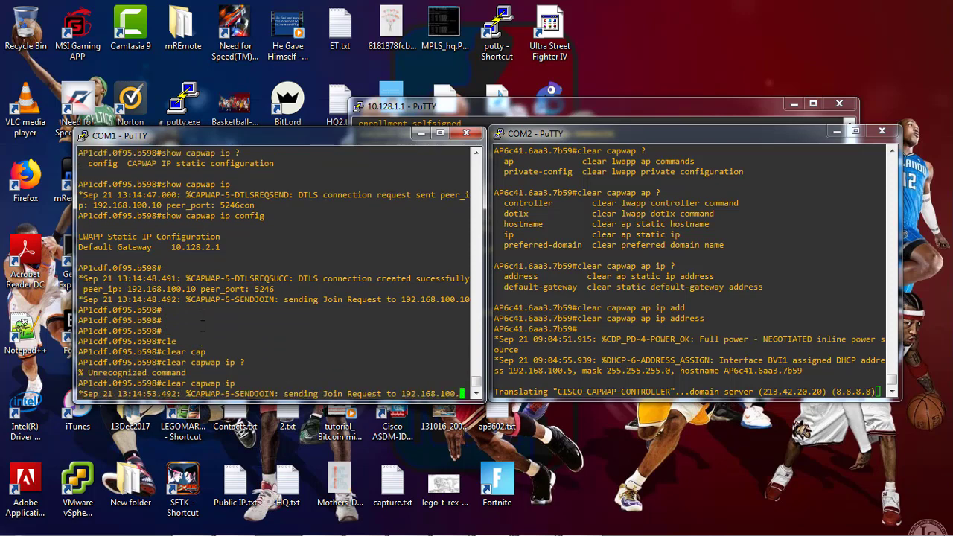
key("Return")
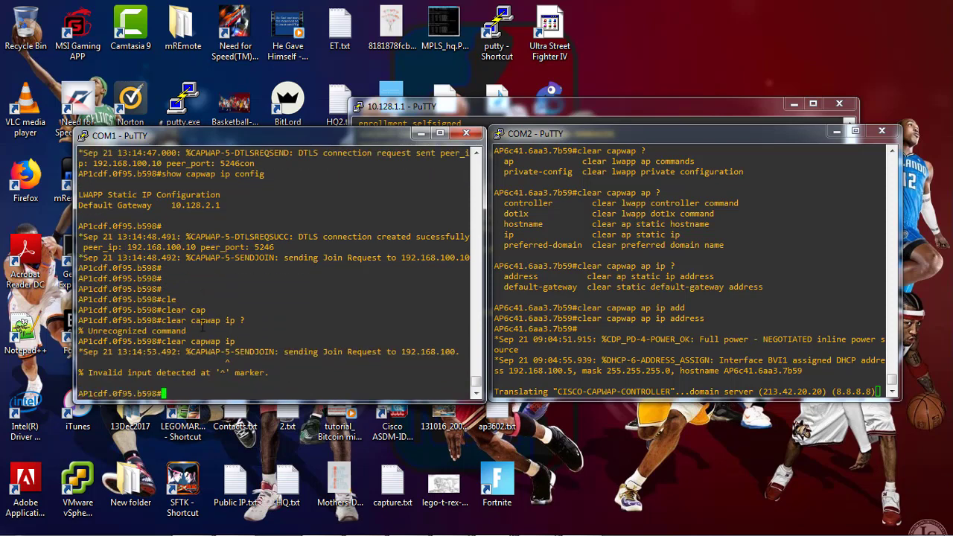
type("cle")
key("Tab")
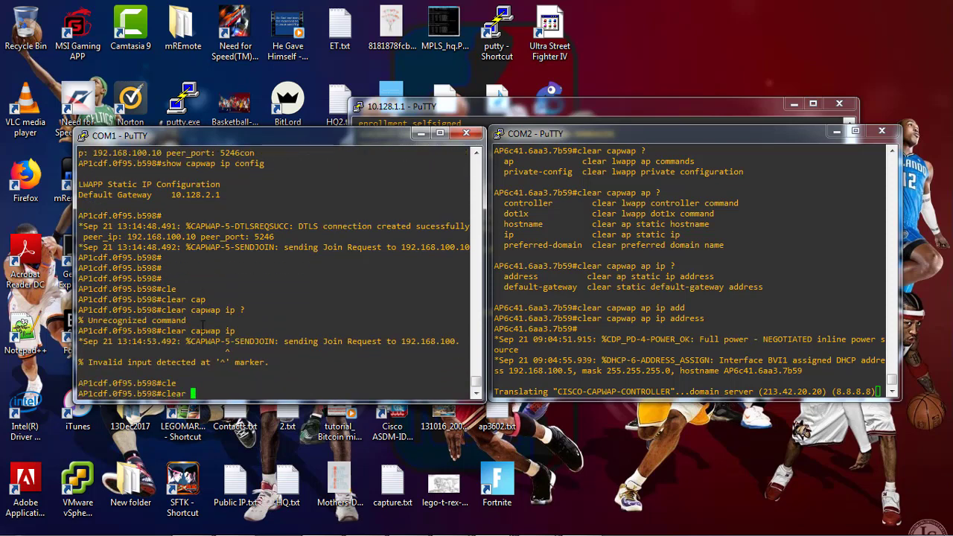
type("cap")
key("Tab")
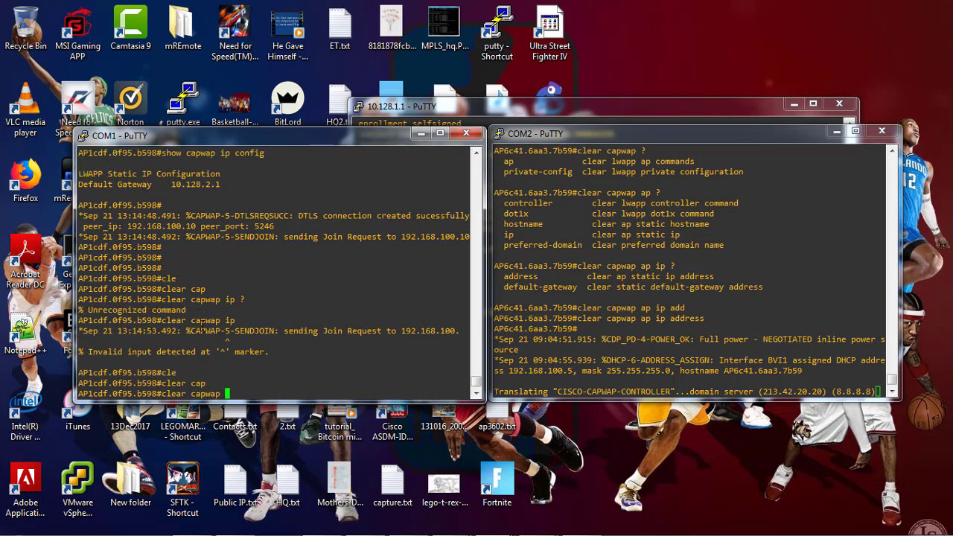
type("?")
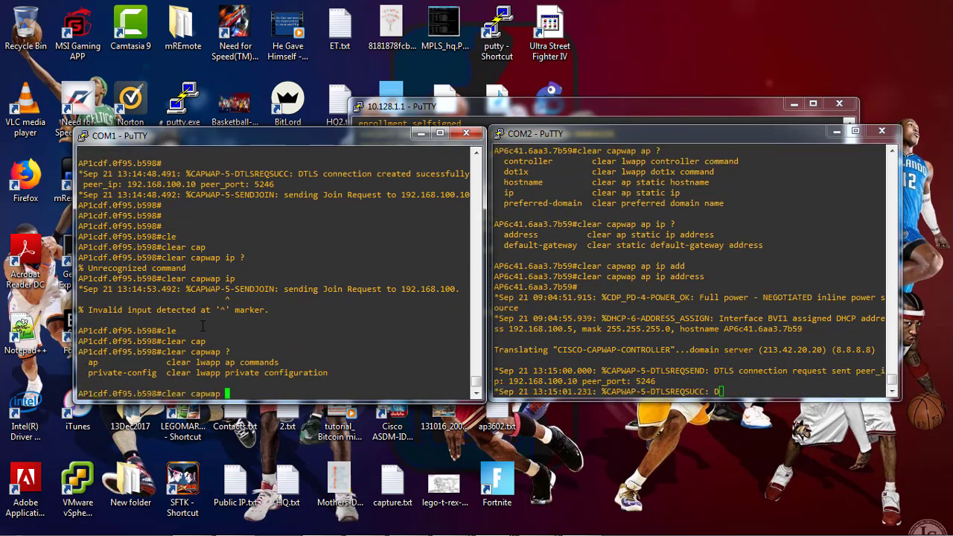
type("ap ")
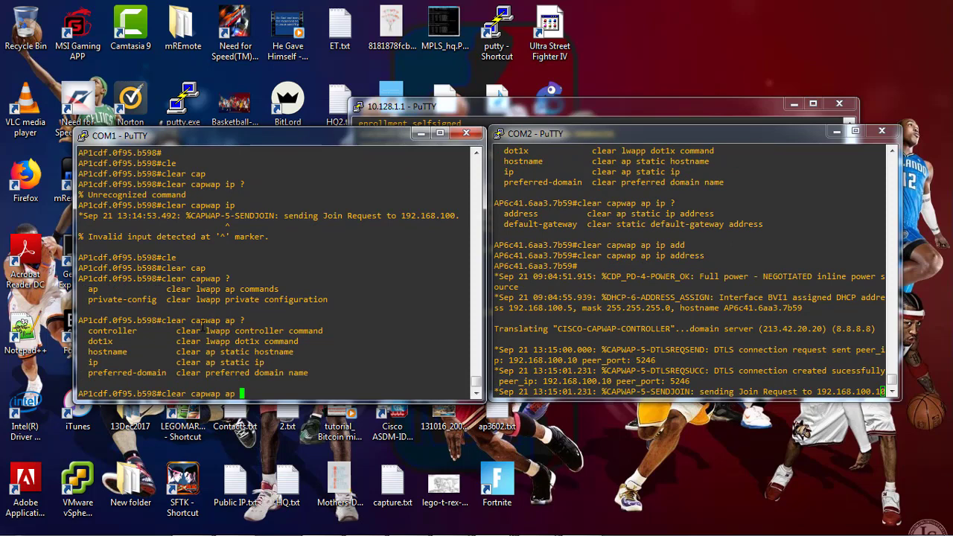
type("?ip ?")
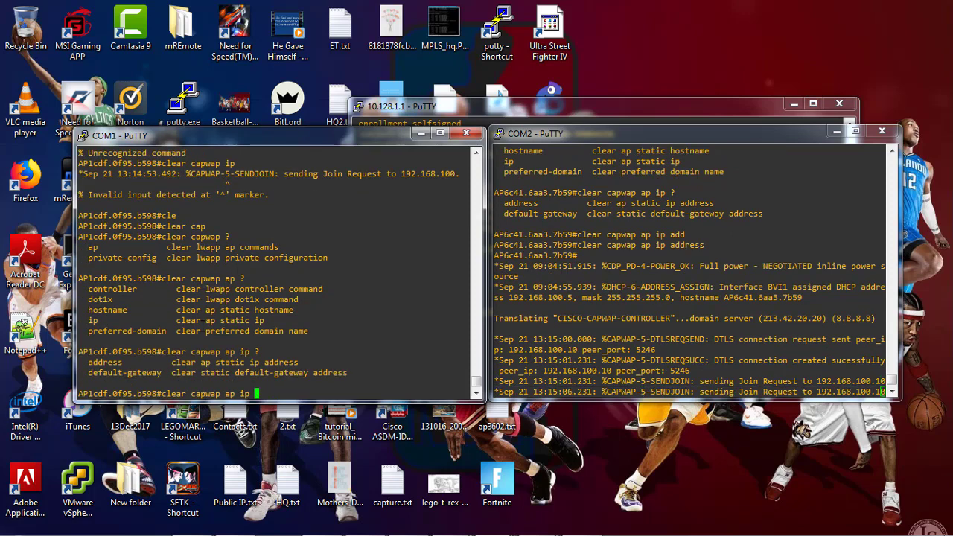
type("defa")
key("Tab")
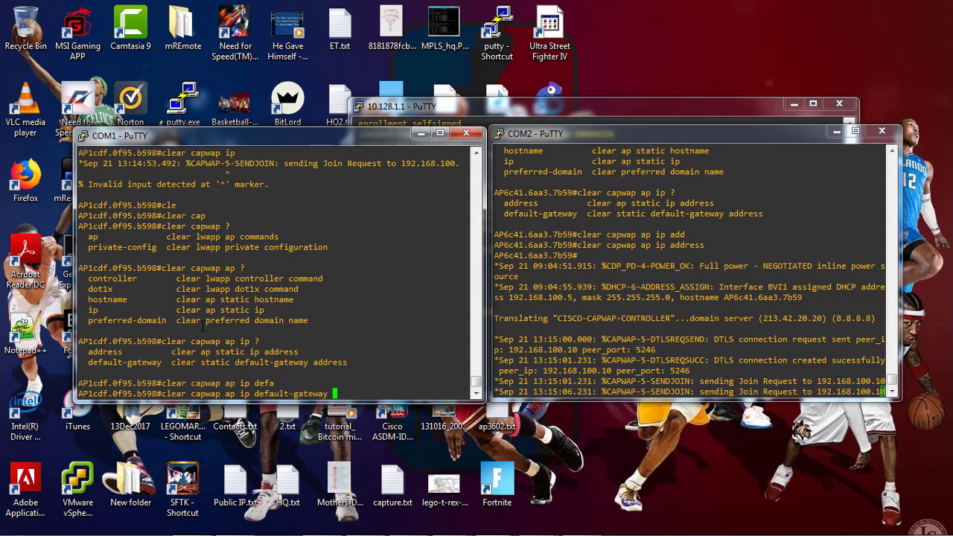
key("Return")
key("Return")
key("Return")
key("Return")
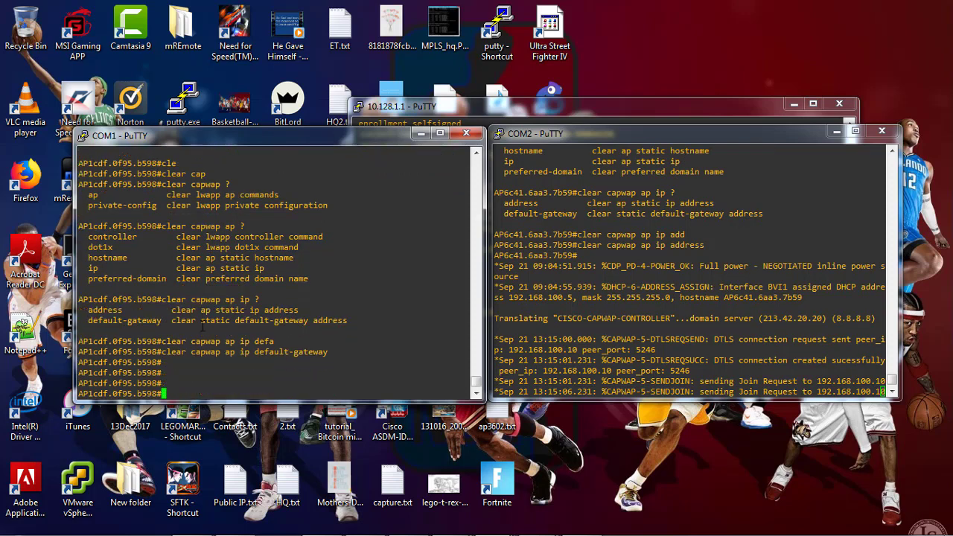
Confirm AP1's static CAPWAP IP configuration now lists nothing, then bring up AP2's prompt
type("show cap")
key("Tab")
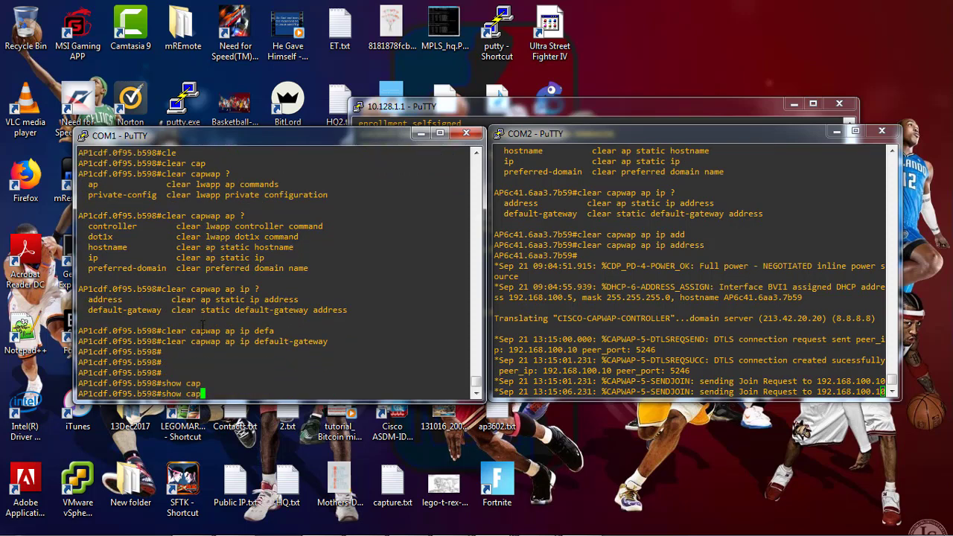
type("wa")
key("Tab")
type("?")
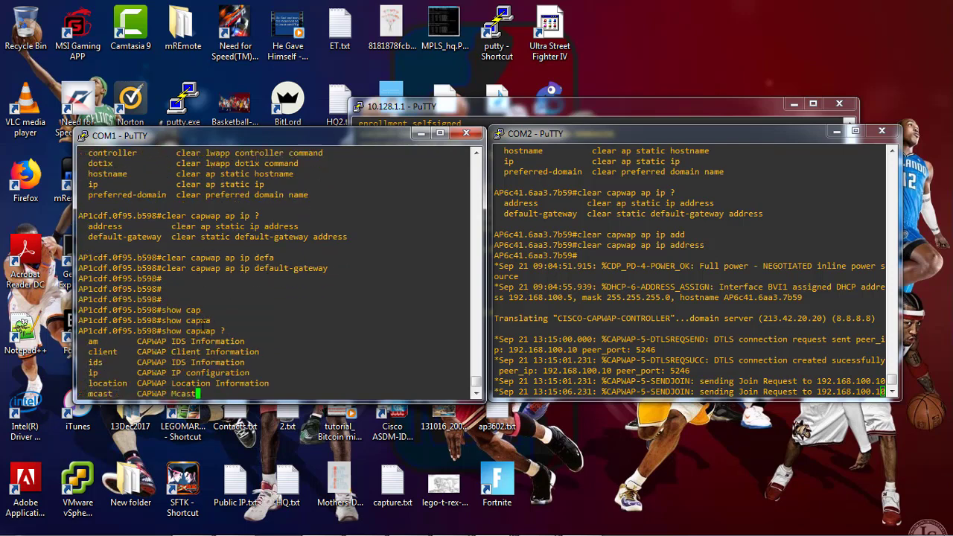
key("BackSpace")
type("ip ")
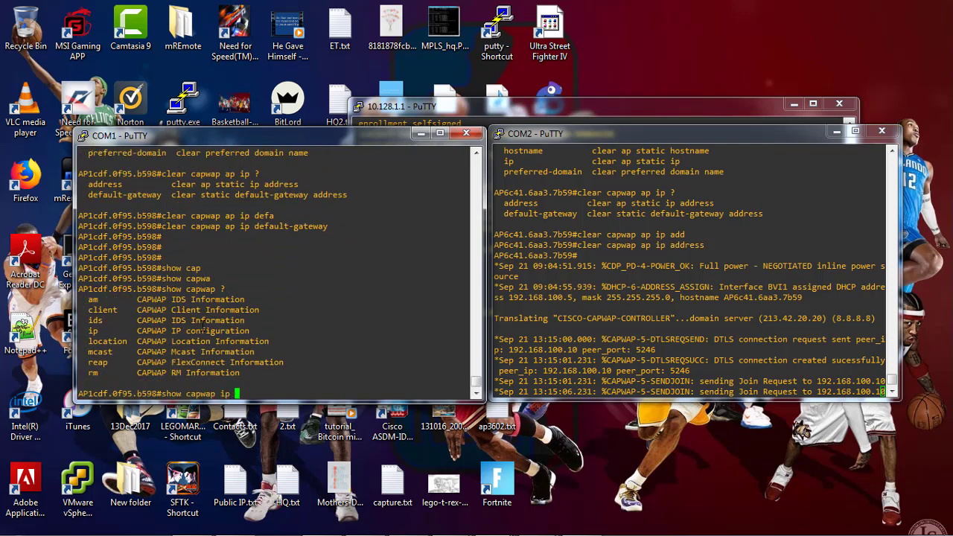
type("?confi")
key("Tab")
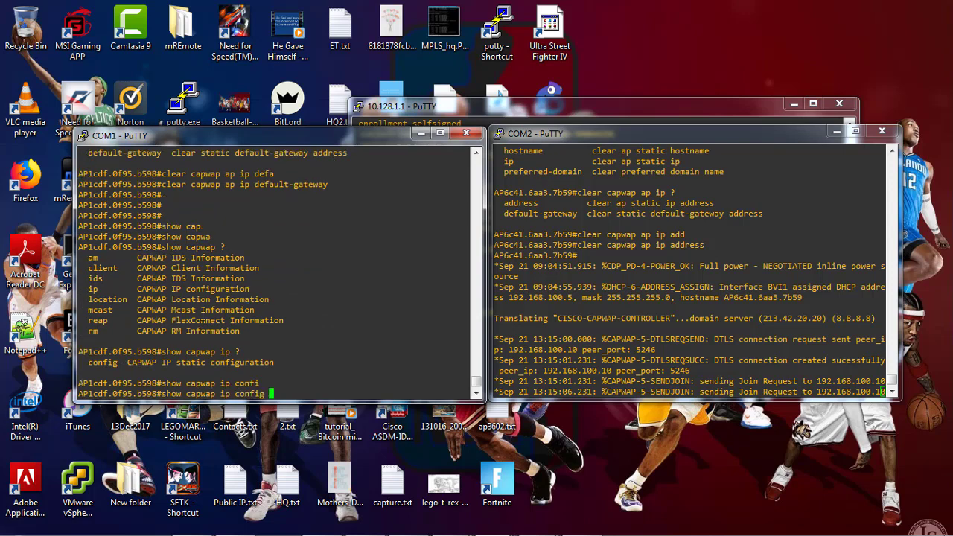
key("Return")
left_click(731, 363)
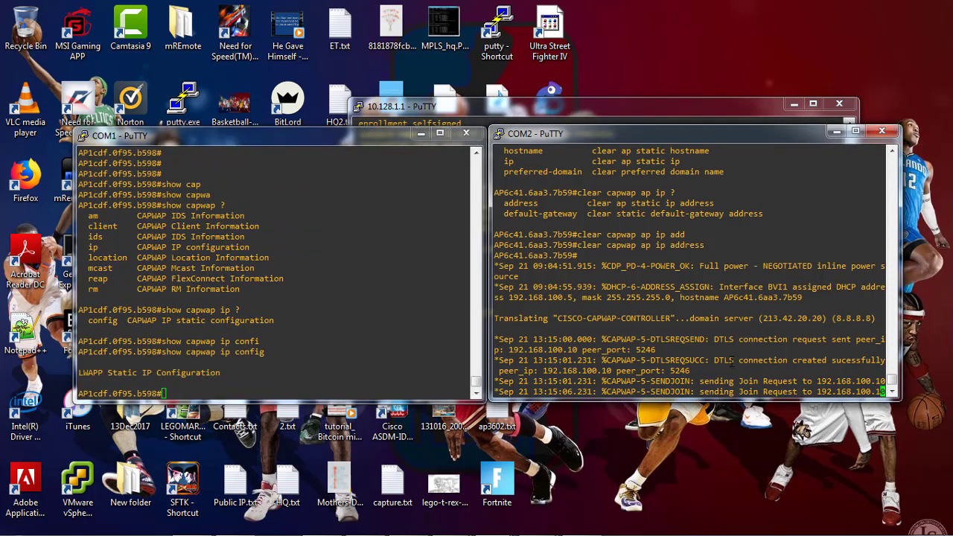
key("Return")
Show AP2's static CAPWAP IP configuration with 'show capwap ip config'
type("show cap")
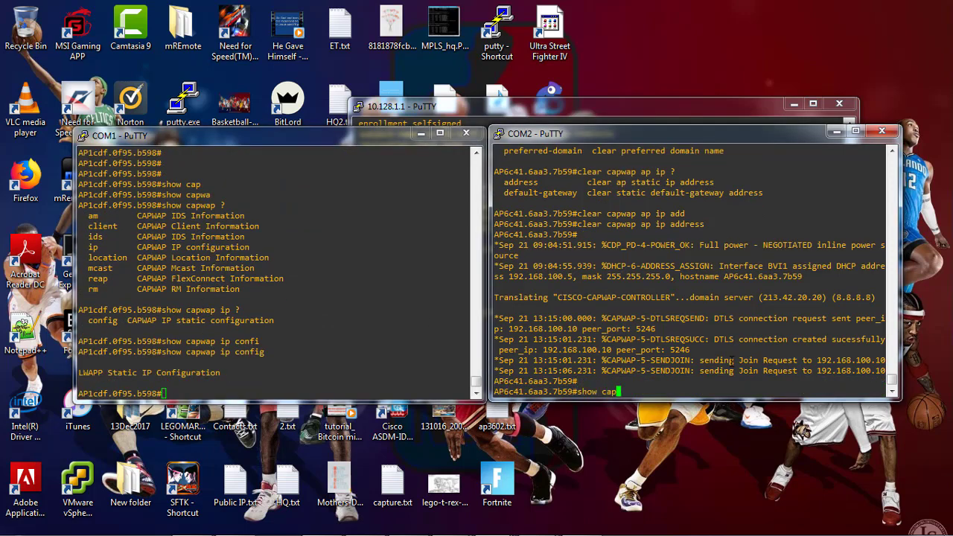
key("Tab")
type("wa")
key("Tab")
type("p ")
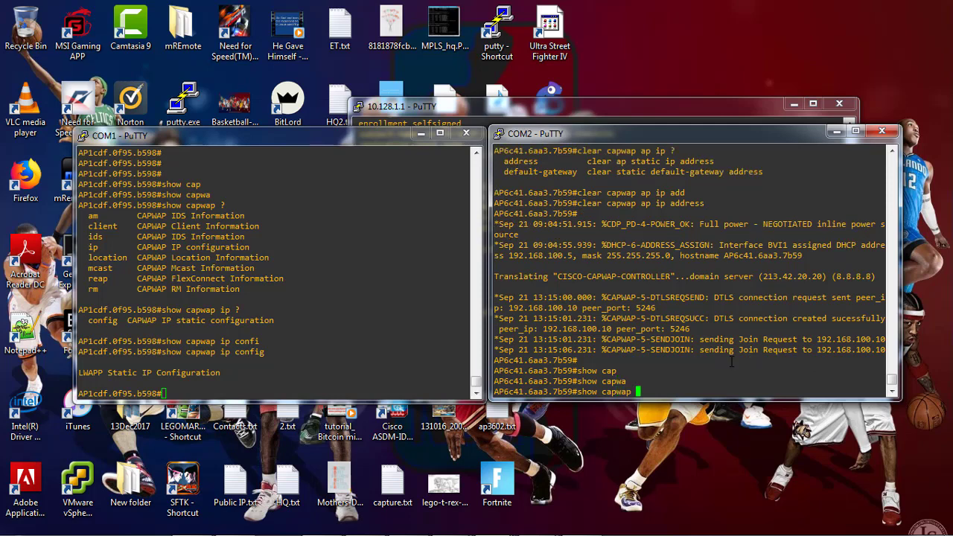
type("ip confi")
key("Tab")
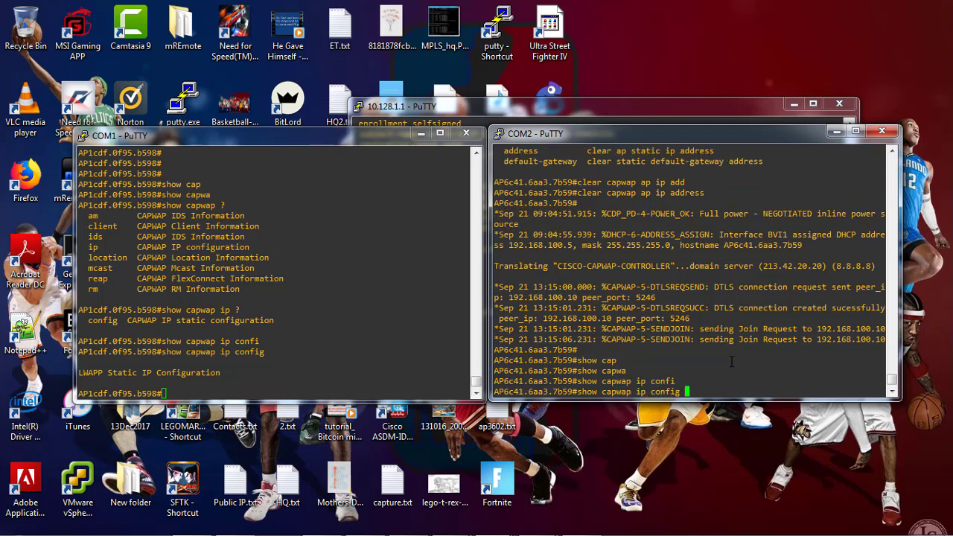
key("Return")
Clear AP2's static default gateway 10.128.2.1 with 'clear capwap ap ip default-gateway'
type("cle")
key("Tab")
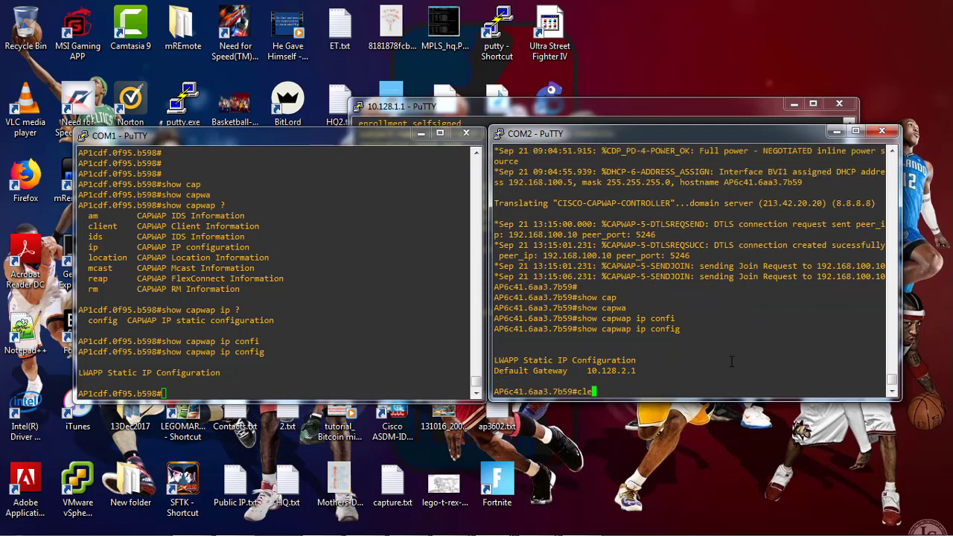
type("cap")
key("Tab")
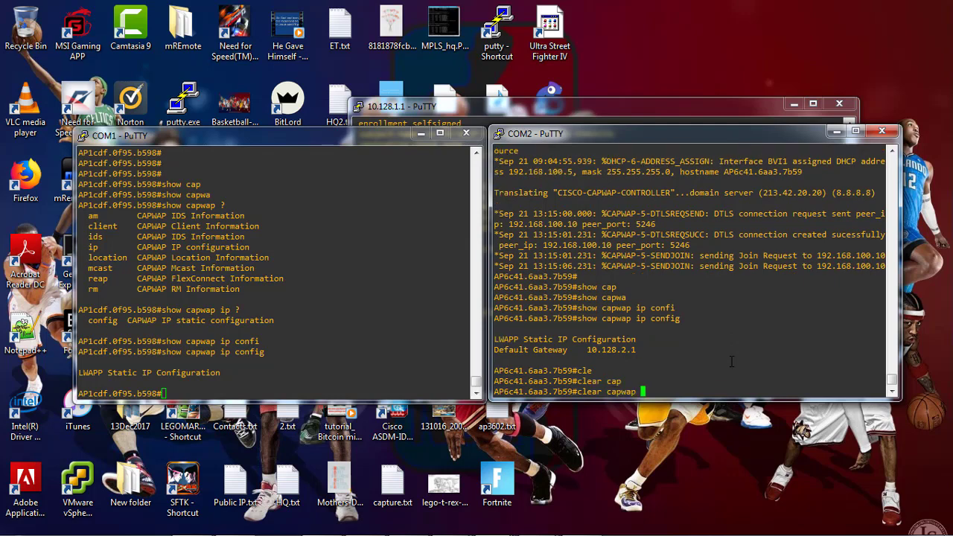
type("?")
type("ap")
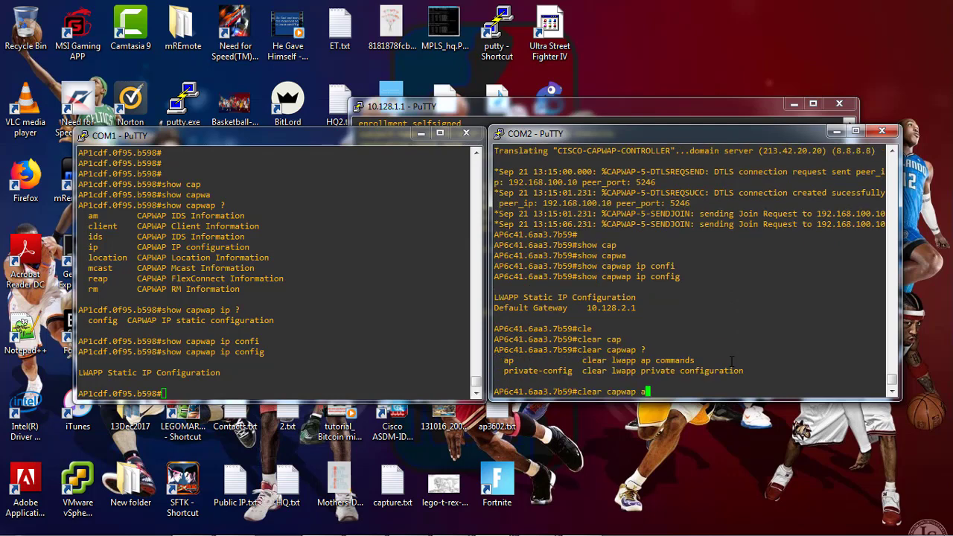
type(" de")
key("Tab")
key("BackSpace")
key("BackSpace")
type("add")
key("Tab")
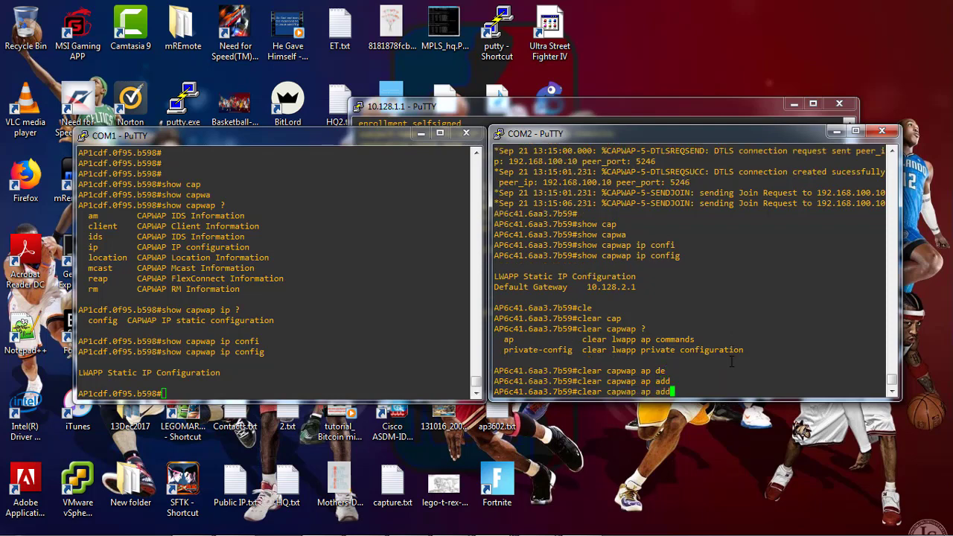
type("r")
key("Tab")
key("BackSpace")
key("BackSpace")
key("BackSpace")
key("BackSpace")
type("?")
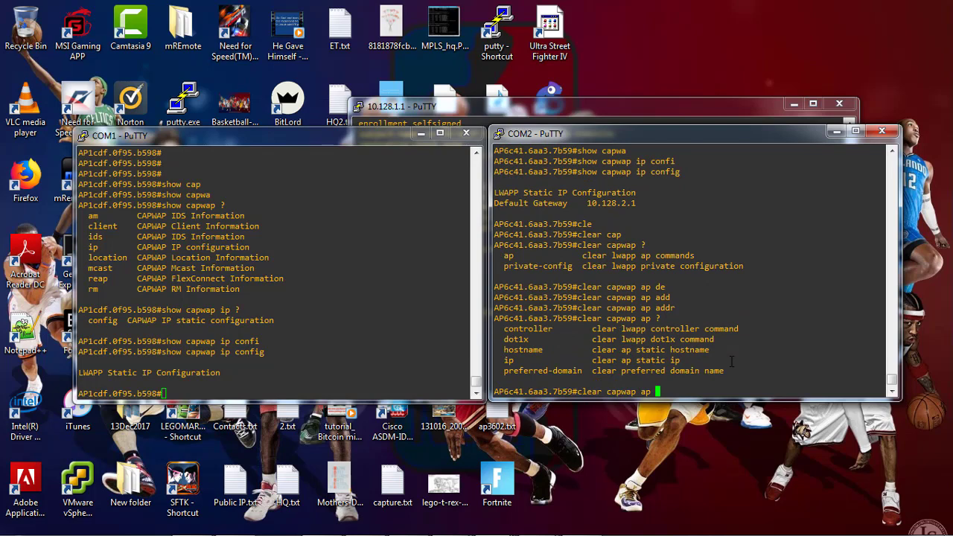
type("ip def")
key("Tab")
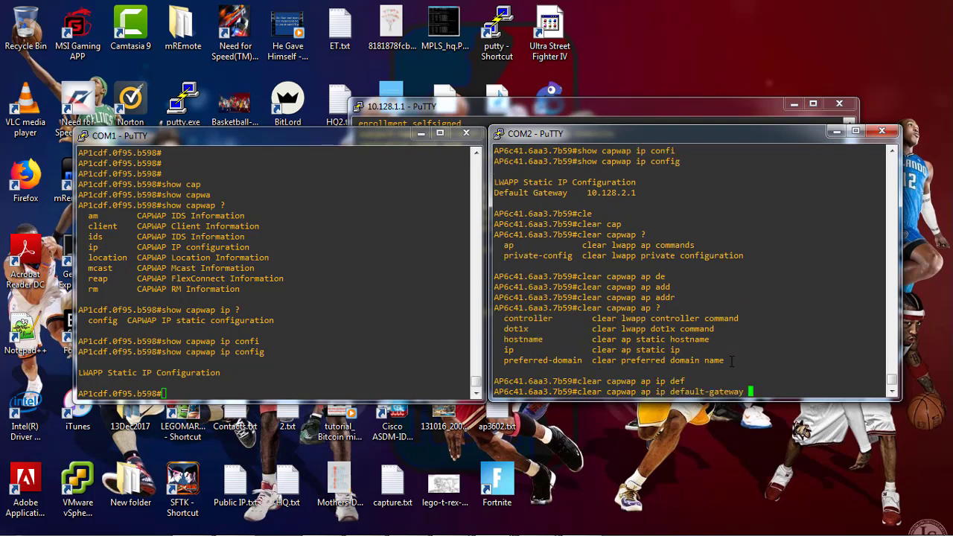
key("Return")
key("Return")
key("Return")
key("Return")
Recheck AP2's static IP configuration while its radios reset
type("show cap")
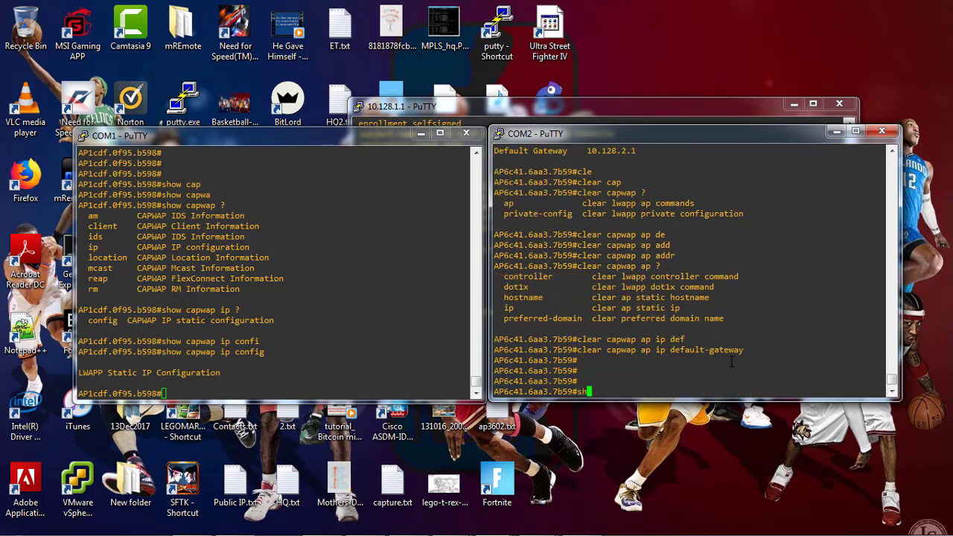
key("Tab")
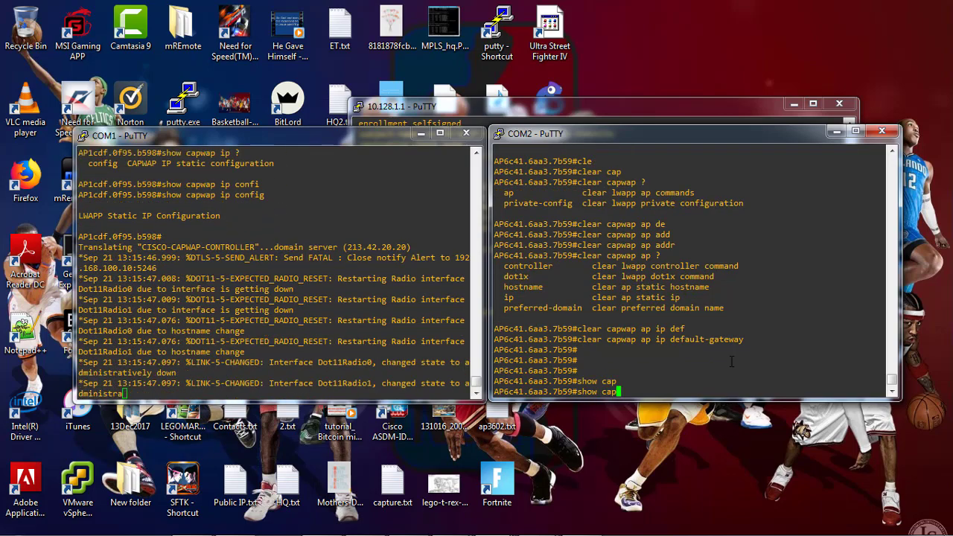
type("wa")
key("Tab")
type("?")
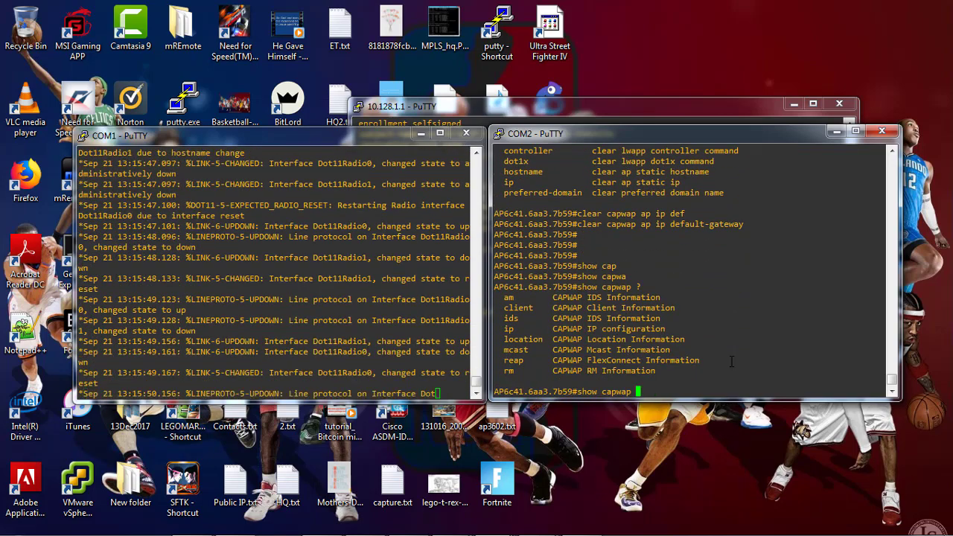
type("ip ?")
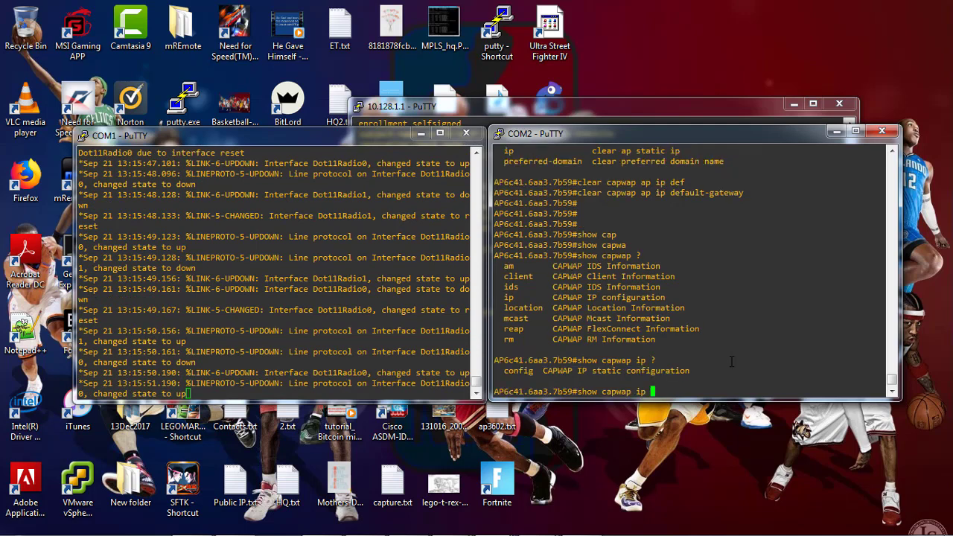
type("con")
key("Tab")
type("?")
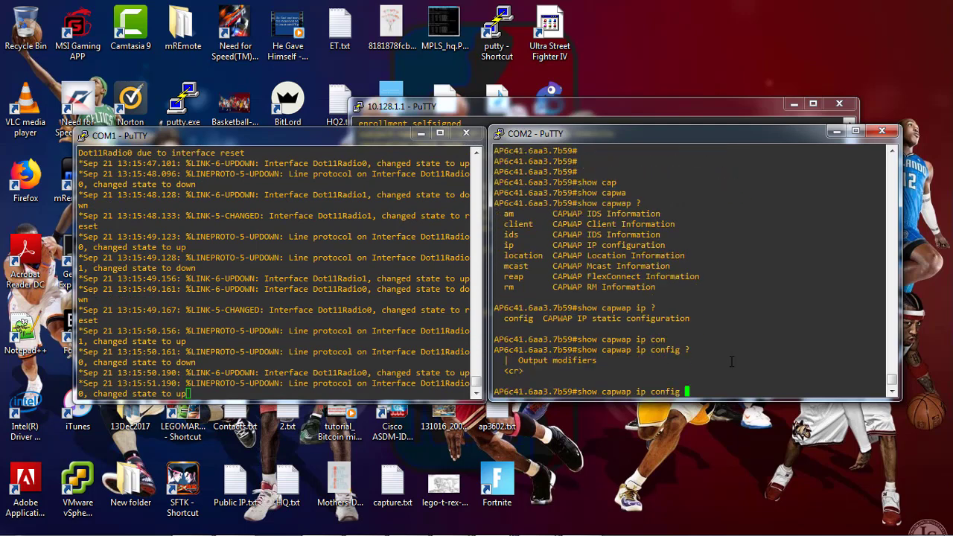
key("BackSpace")
key("BackSpace")
key("BackSpace")
key("BackSpace")
key("BackSpace")
key("BackSpace")
key("BackSpace")
key("BackSpace")
key("BackSpace")
key("BackSpace")
type("?")
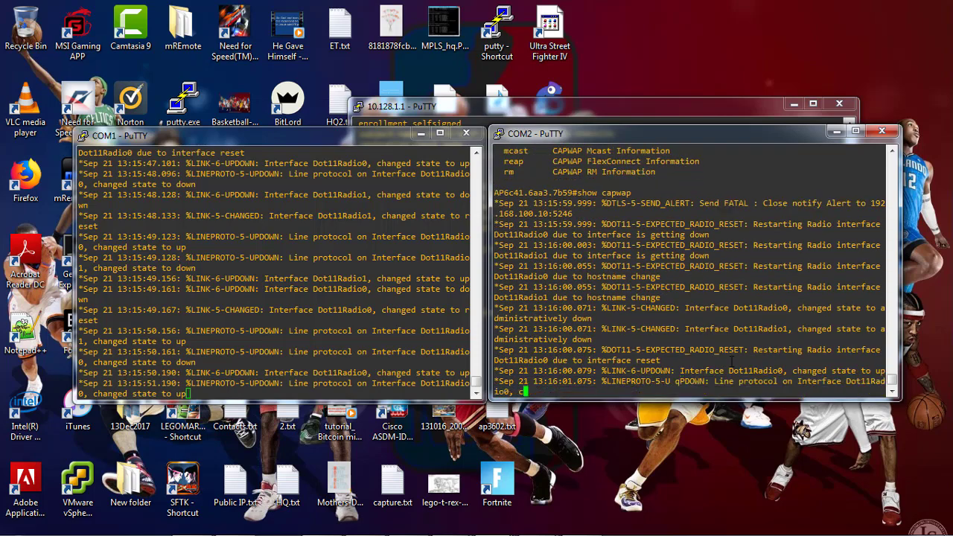
key("Return")
key("Return")
key("Return")
key("Return")
key("Return")
key("Return")
key("Return")
key("Return")
key("Return")
key("Return")
key("Return")
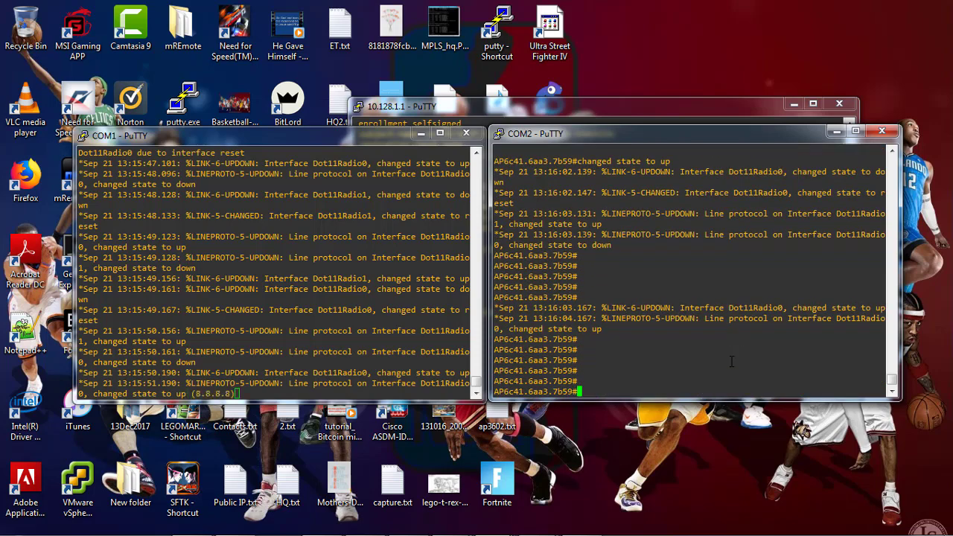
key("Return")
key("Return")
key("Return")
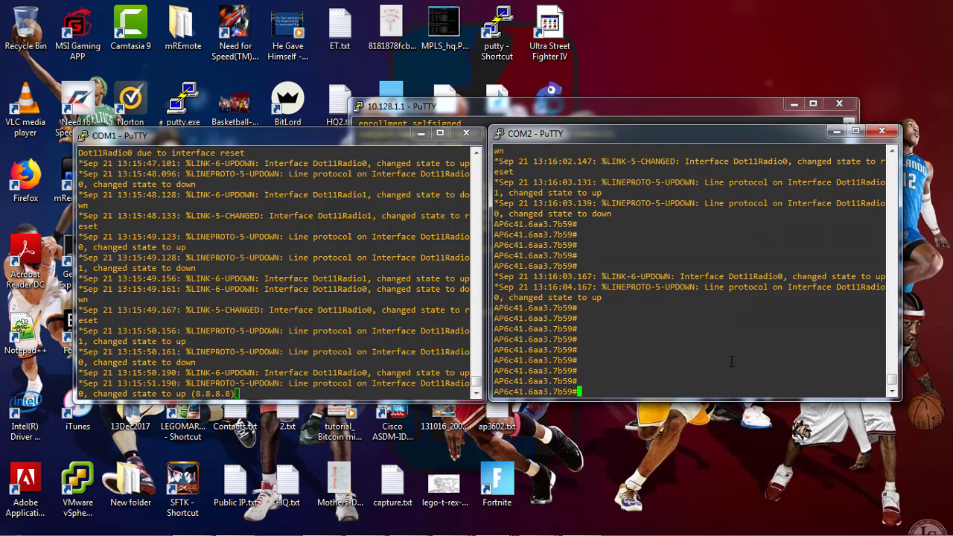
Run 'show ip int brief' on AP2 and pick out its DHCP address 192.168.100.5
type("show ip int brie")
key("Return")
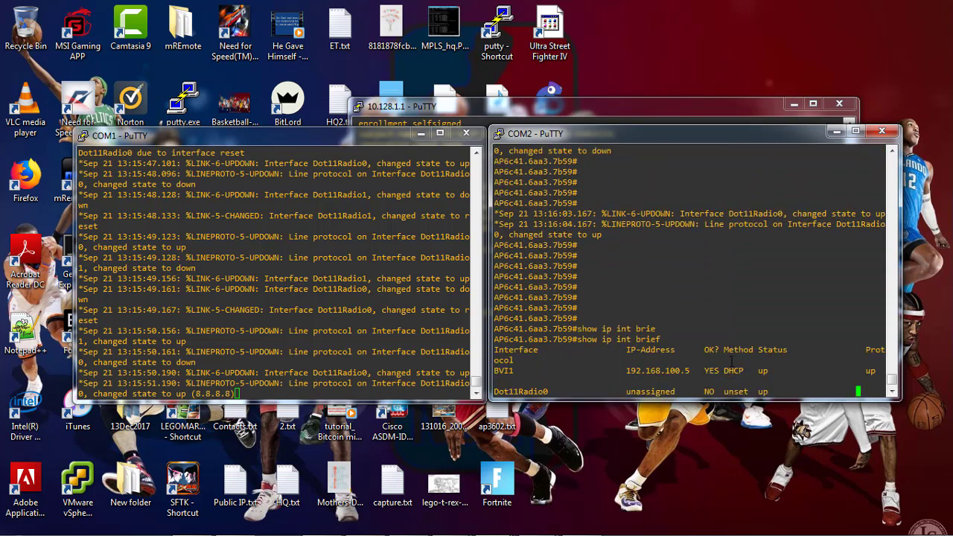
scroll(731, 361, "up", 7)
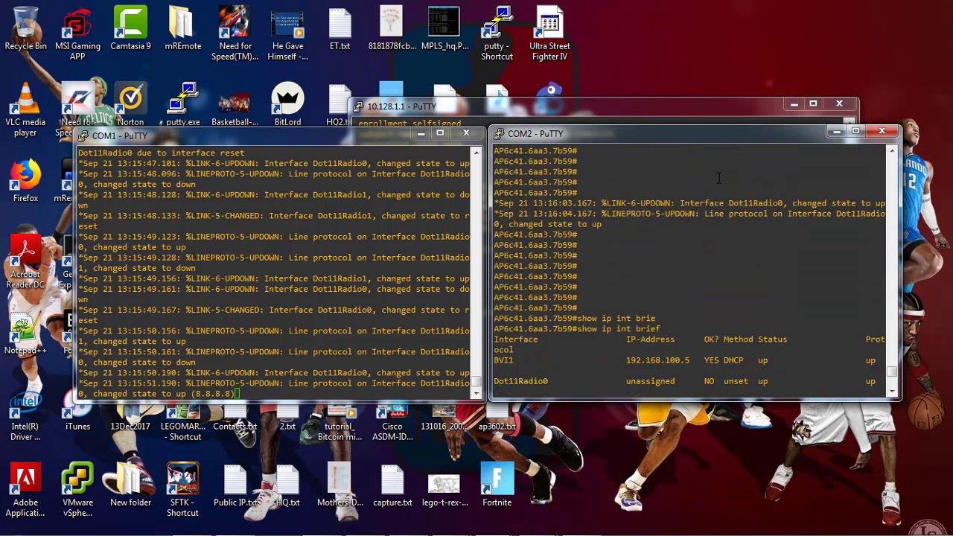
left_click_drag(627, 360, 693, 363)
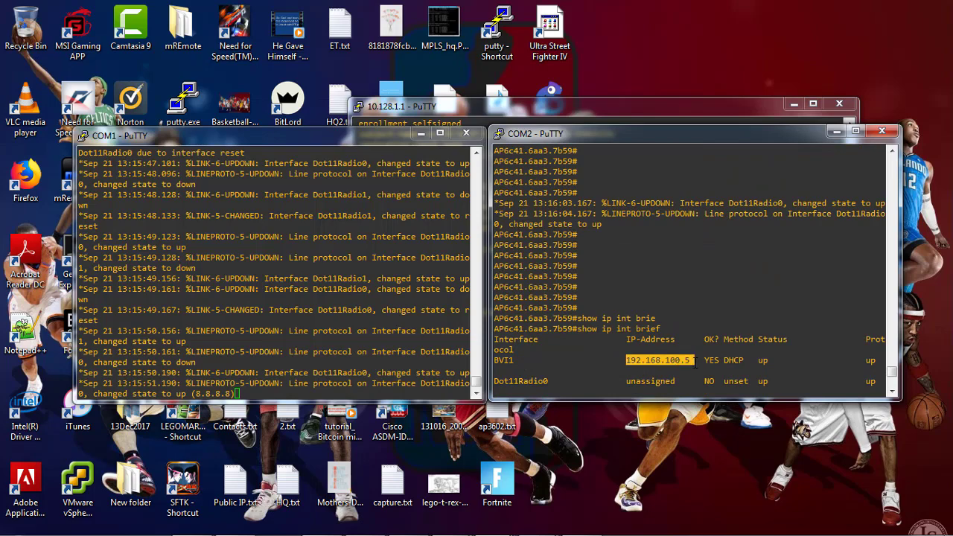
Run 'show ip int brief' on AP1 and confirm BVI1 has DHCP address 192.168.100.6
left_click(365, 325)
key("Return")
type("show ip int brie")
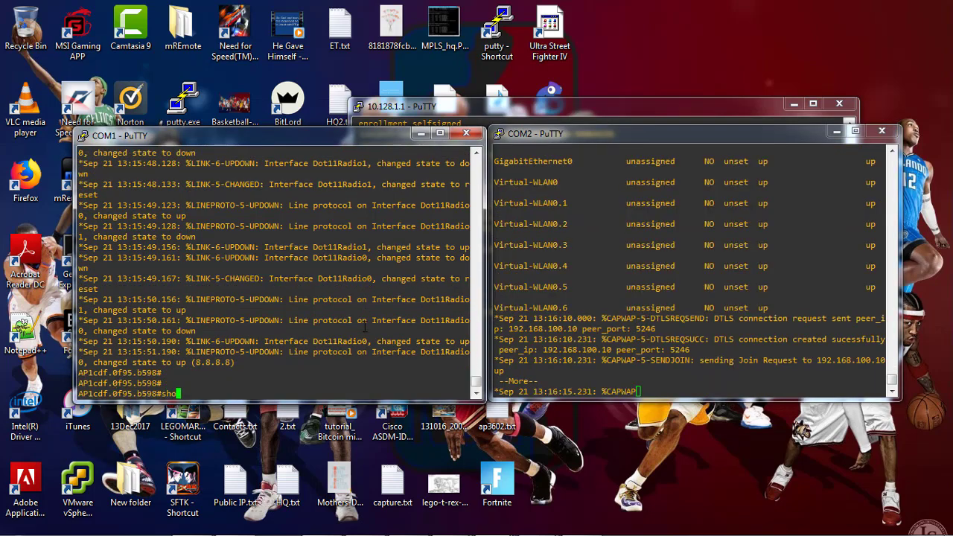
key("Tab")
key("Return")
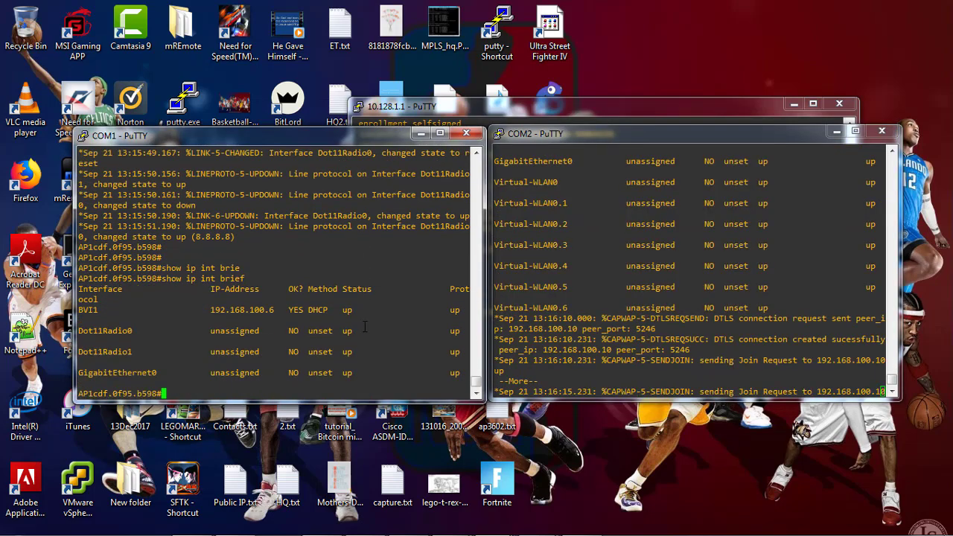
left_click_drag(211, 311, 270, 311)
left_click(339, 330)
Confirm AP1's 'show capwap ip config' output is now empty
type("show cap")
key("Tab")
type("wa")
key("Tab")
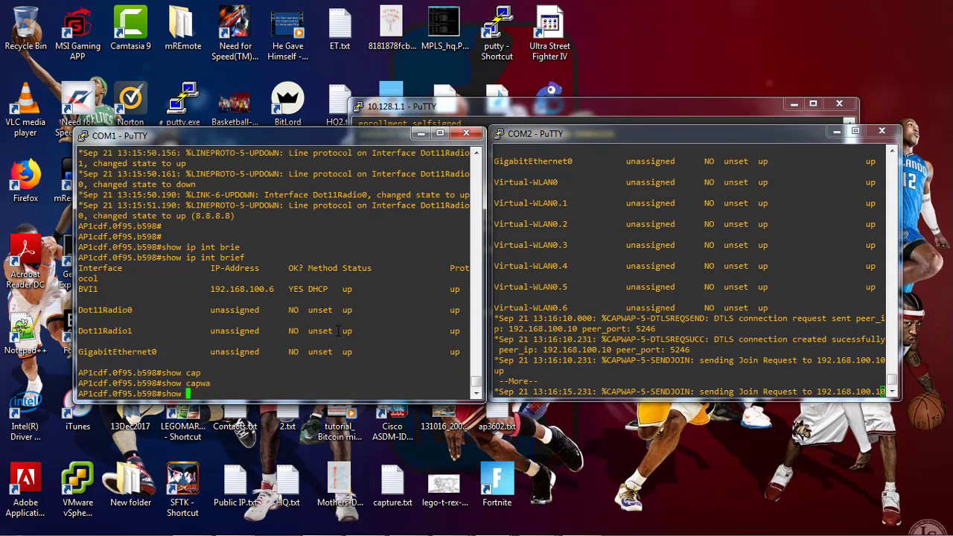
type("?")
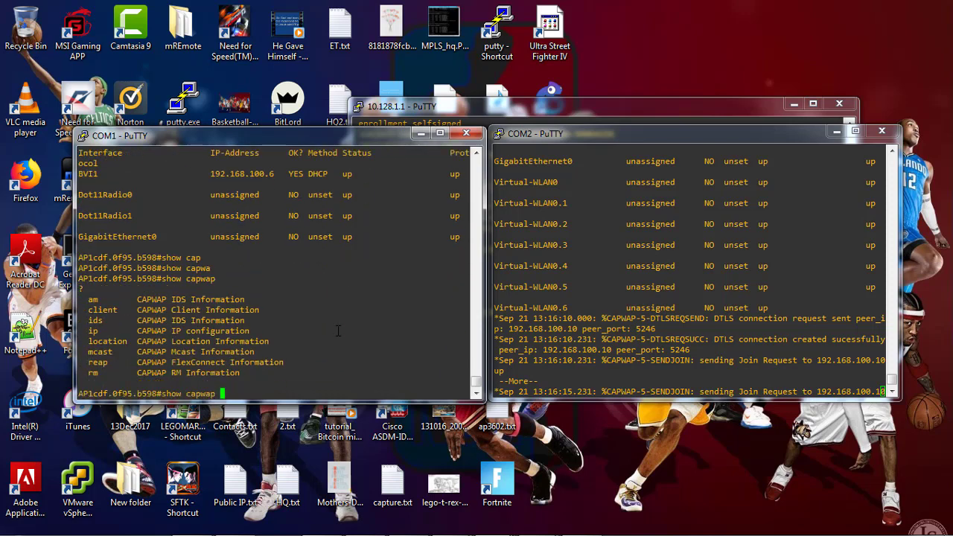
type("ip ")
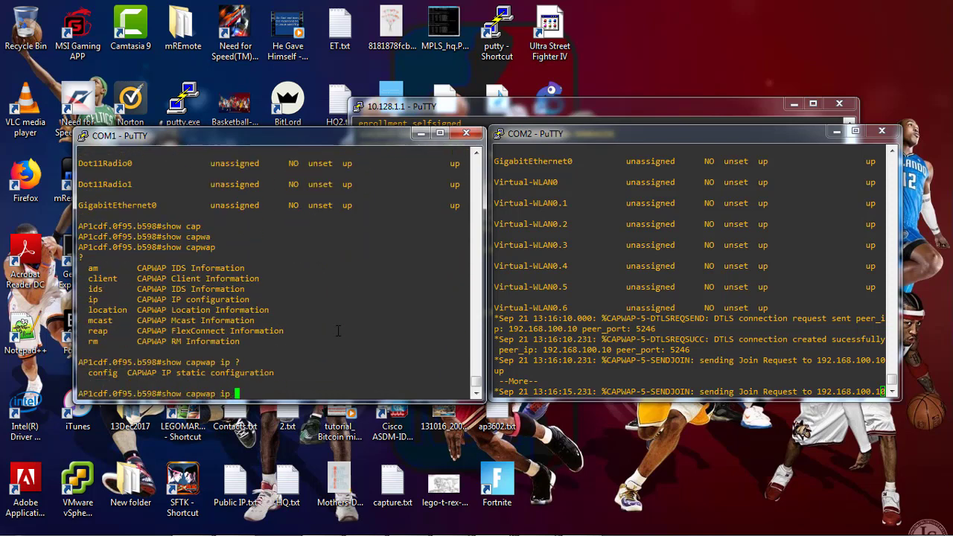
type("?con")
key("Tab")
type("?")
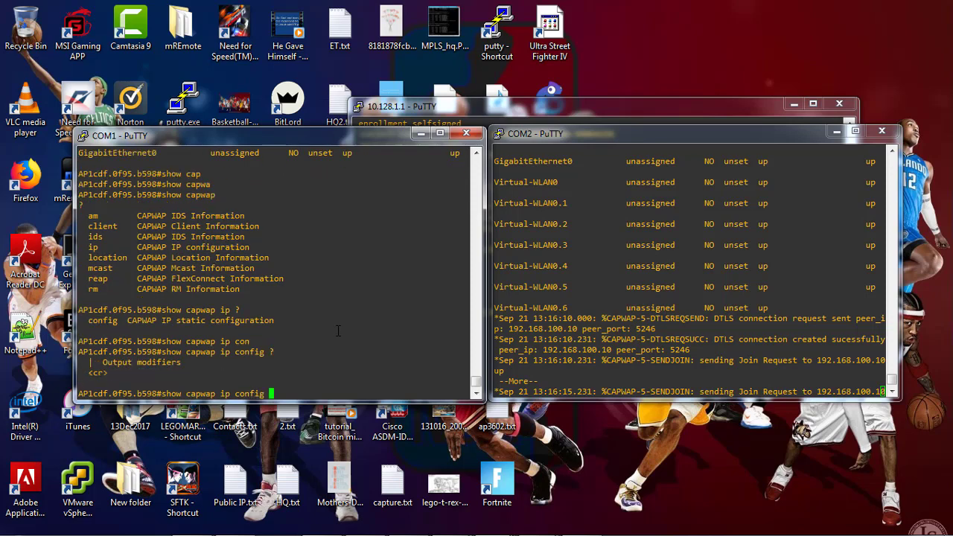
key("Return")
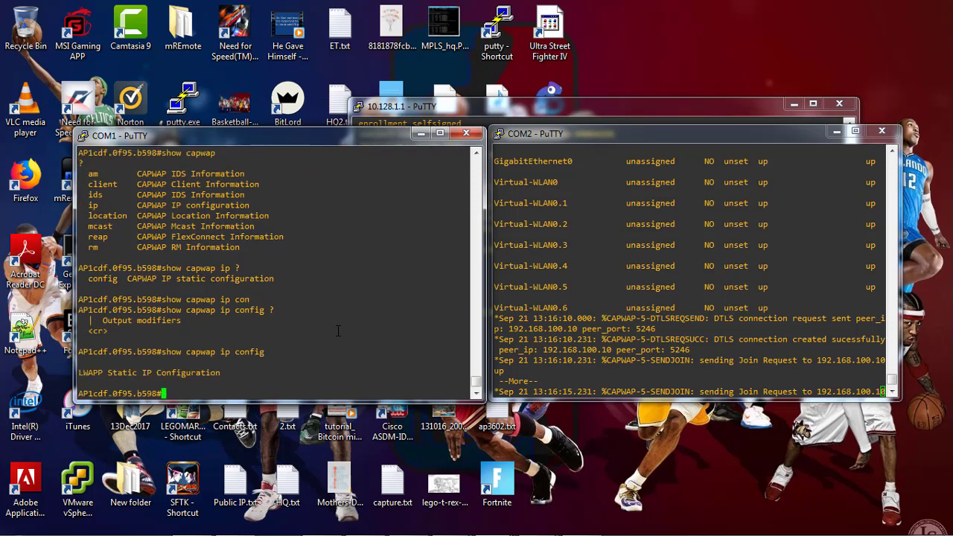
key("Return")
key("Return")
key("Return")
key("Return")
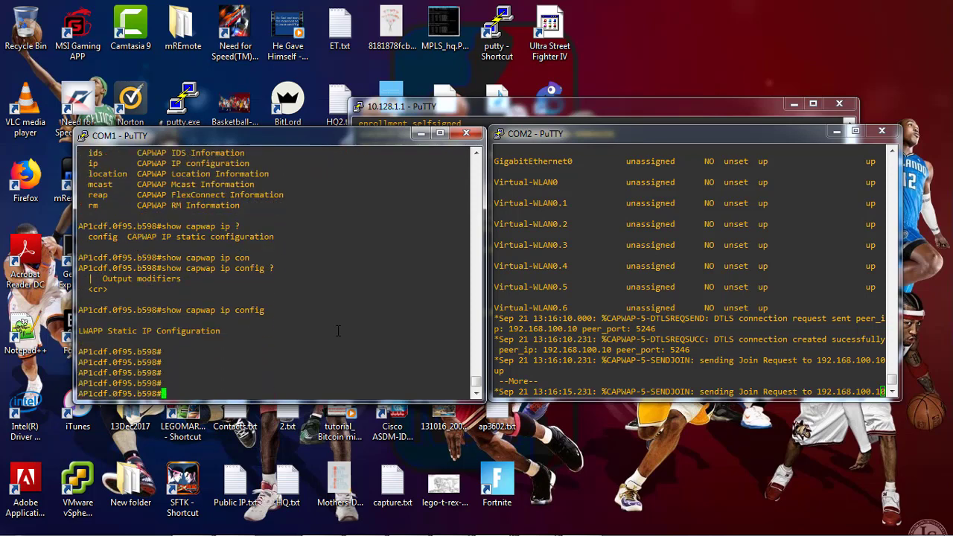
mouse_move(61, 534)
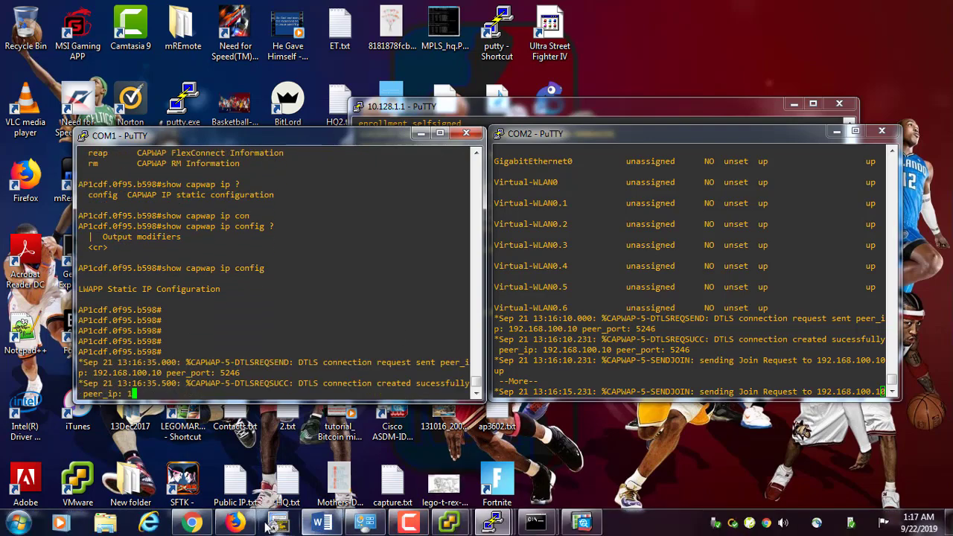
Refresh the controller's All APs list several times, still showing 0 APs, then go to Management
left_click(192, 458)
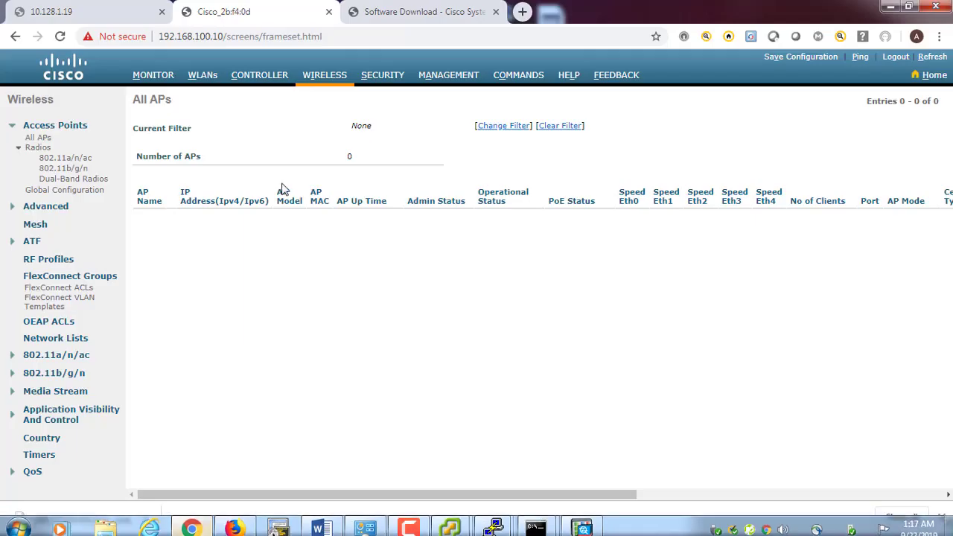
left_click(319, 80)
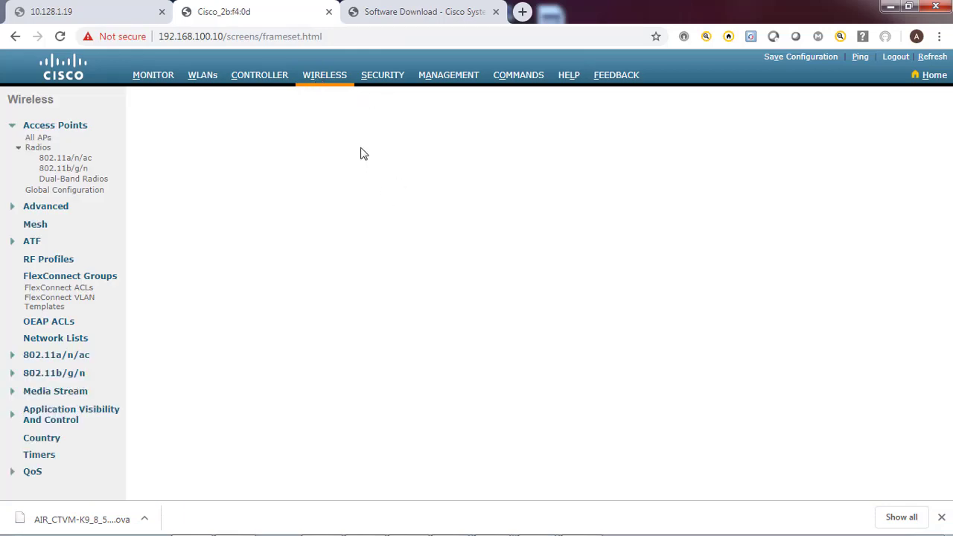
left_click(320, 80)
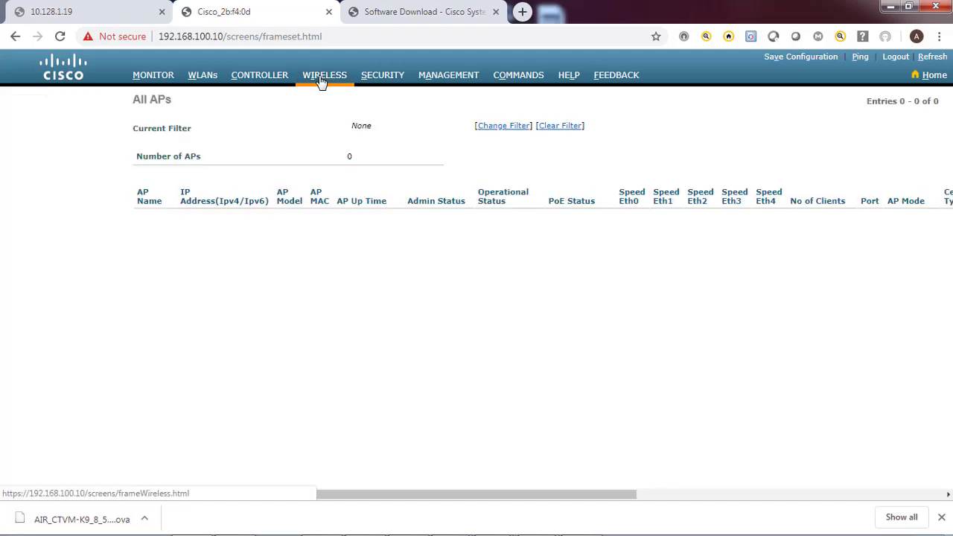
left_click(320, 81)
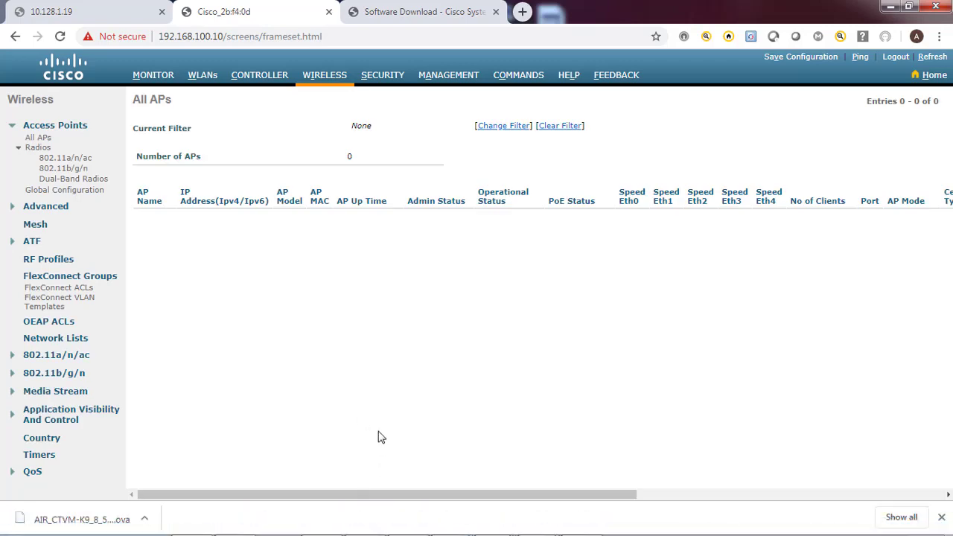
left_click(449, 79)
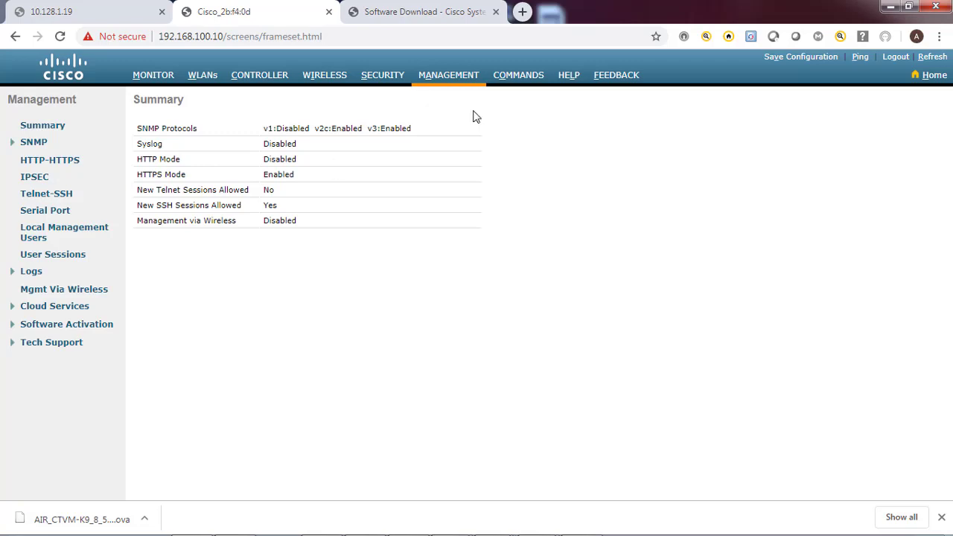
Set the ap_count evaluation license under Software Activation > Licenses to Activate and accept the EULA
left_click(56, 343)
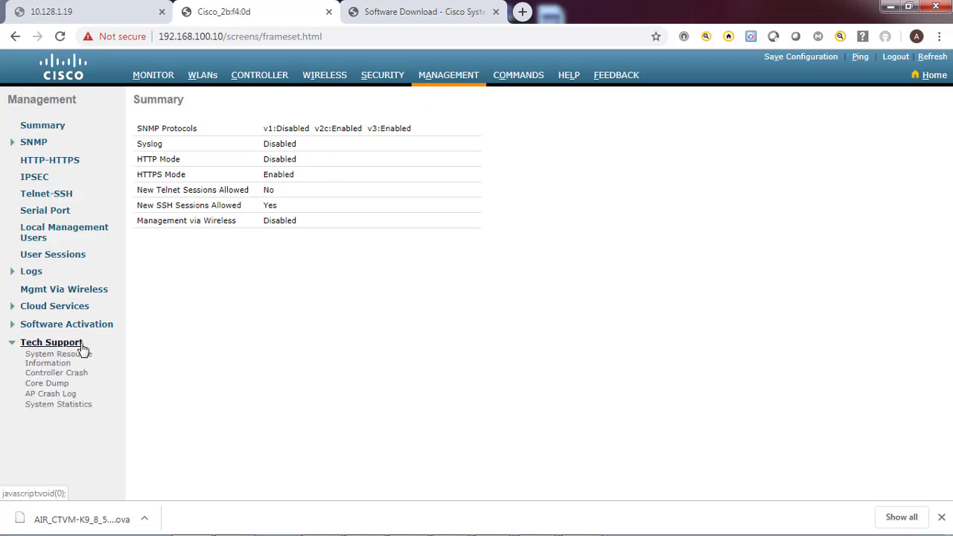
left_click(66, 325)
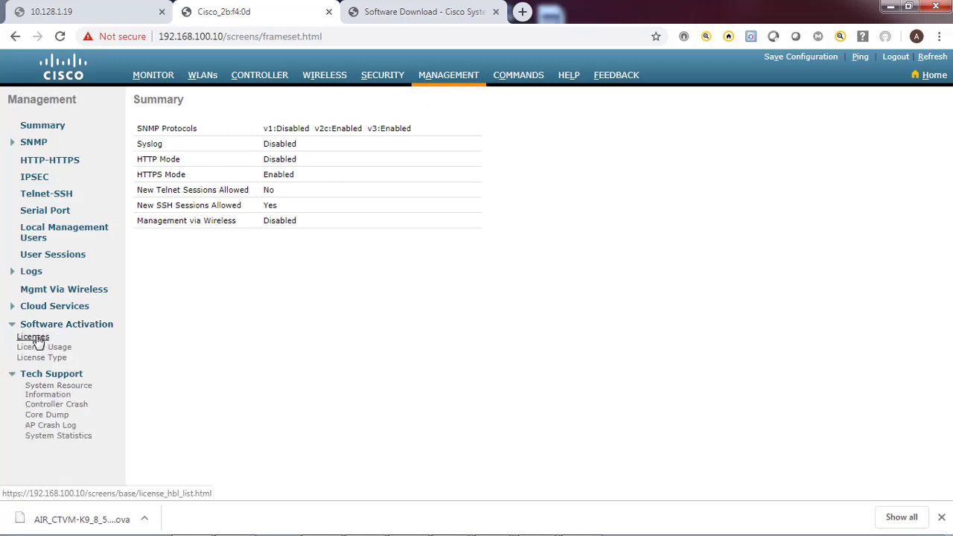
left_click(33, 337)
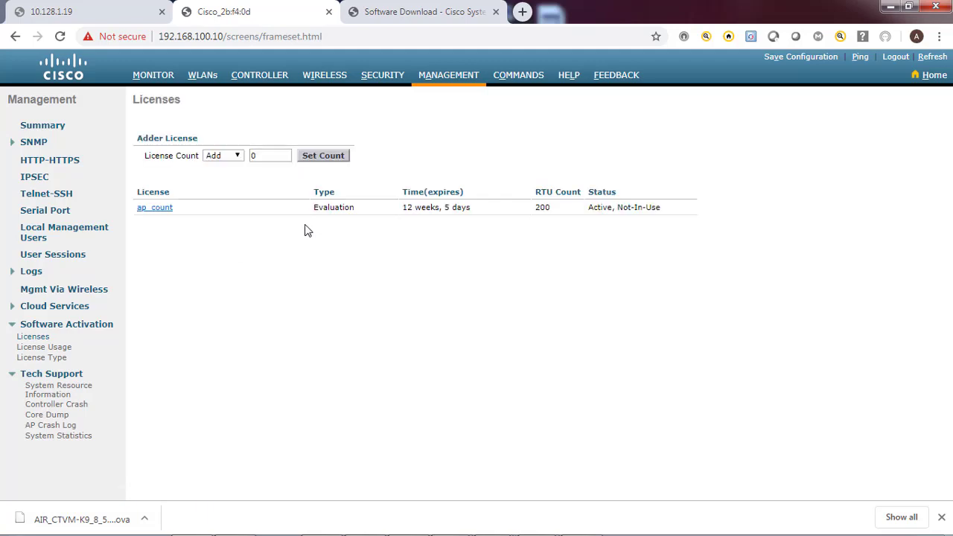
left_click(156, 208)
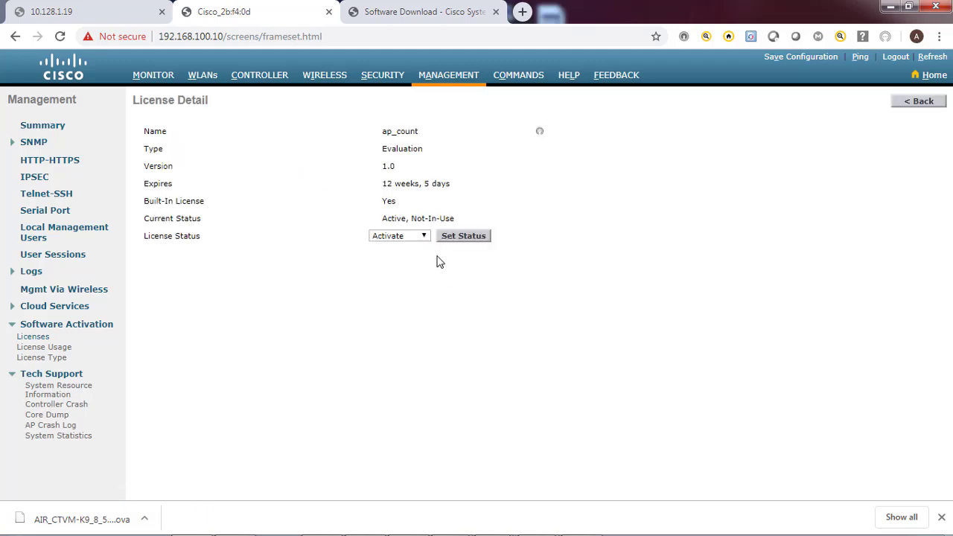
left_click(460, 235)
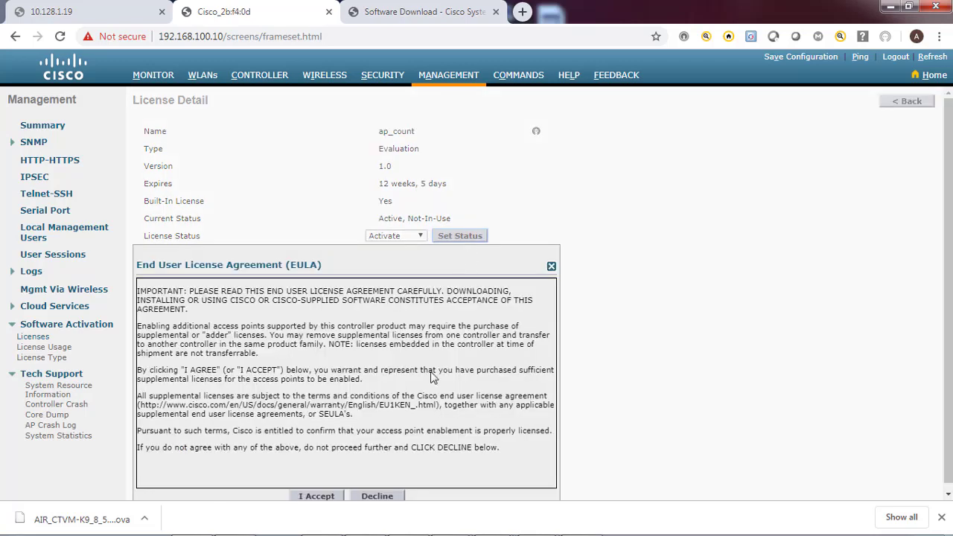
left_click(317, 497)
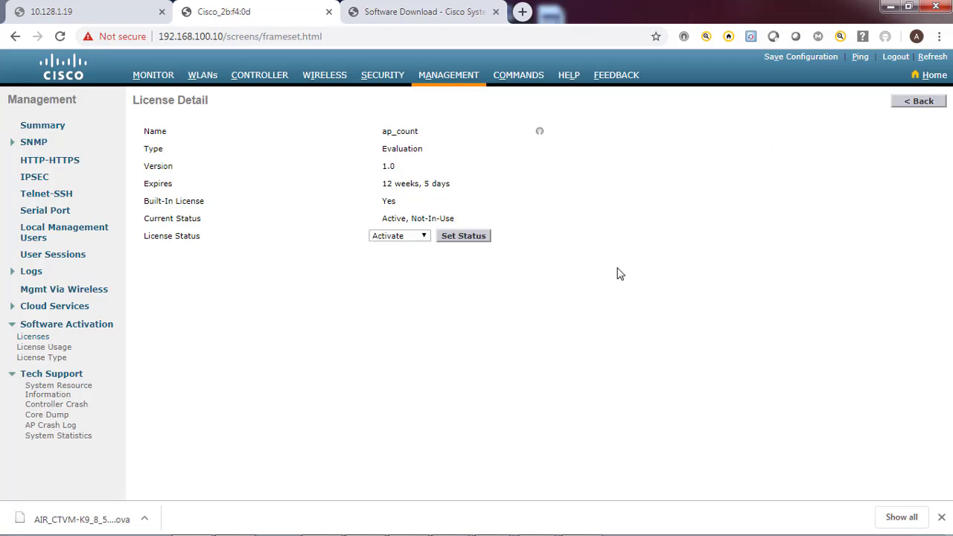
Save the whole controller configuration and confirm
left_click(800, 59)
left_click(541, 134)
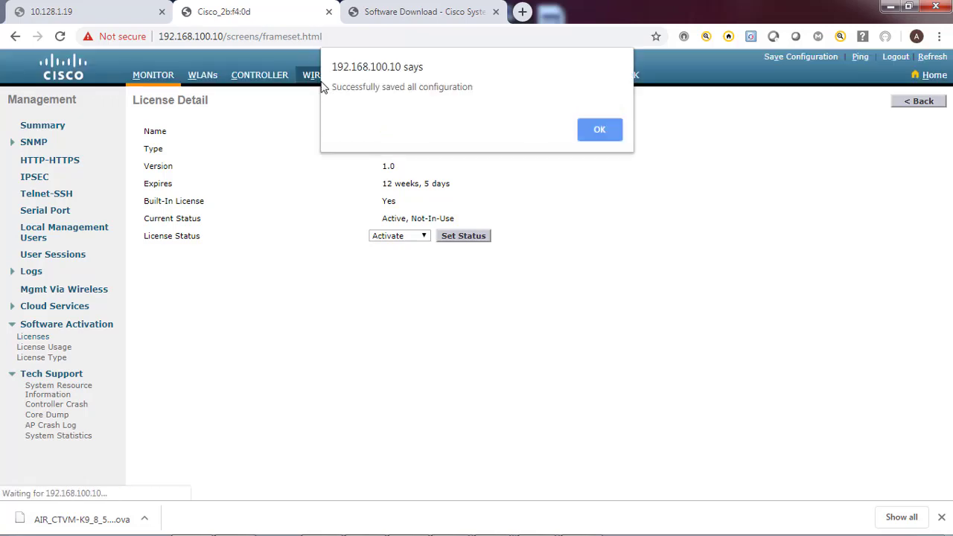
mouse_move(495, 521)
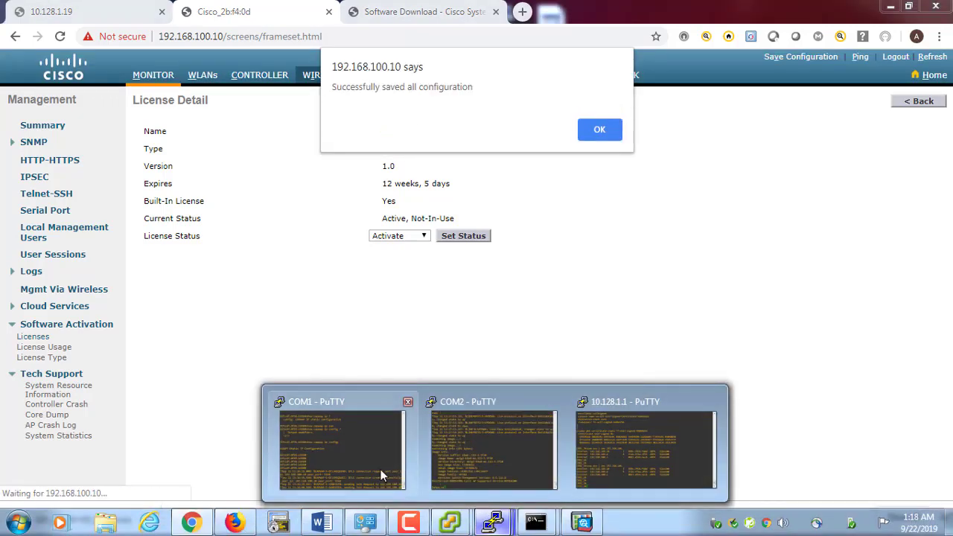
left_click(385, 410)
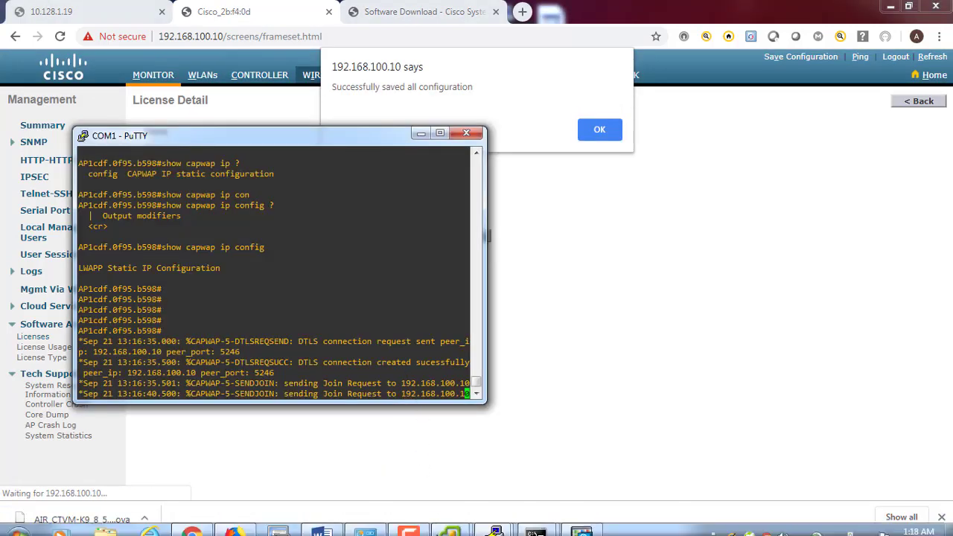
mouse_move(495, 521)
left_click(513, 468)
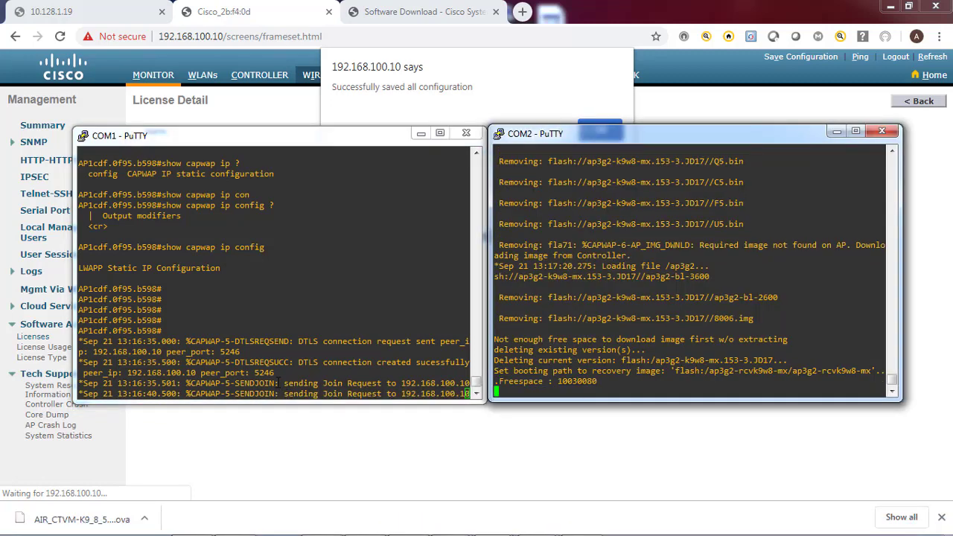
left_click_drag(277, 382, 466, 383)
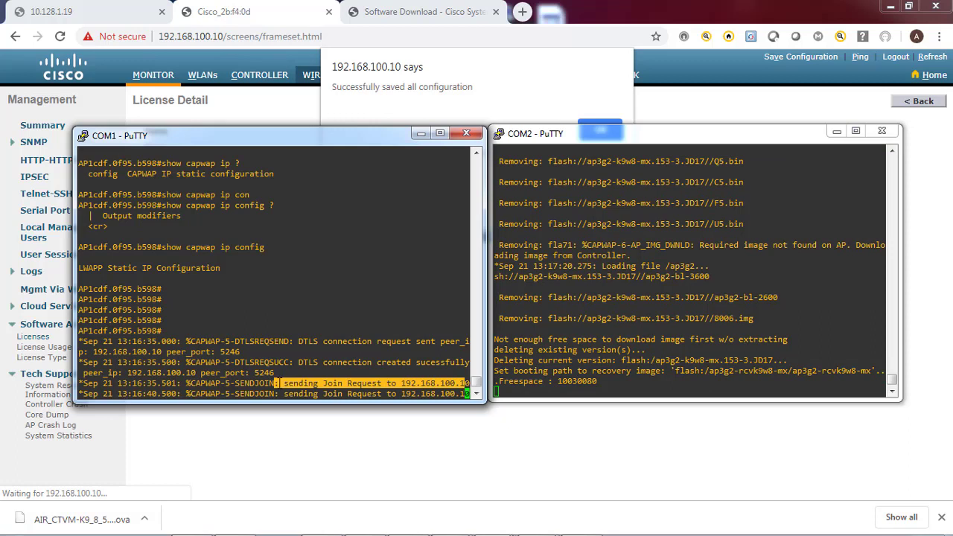
left_click(527, 374)
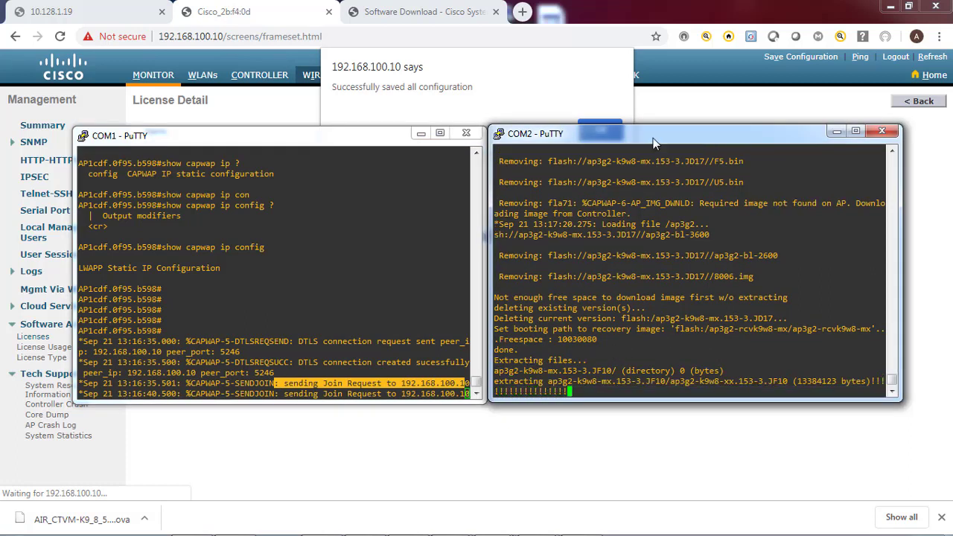
left_click_drag(645, 134, 657, 133)
left_click_drag(361, 138, 328, 130)
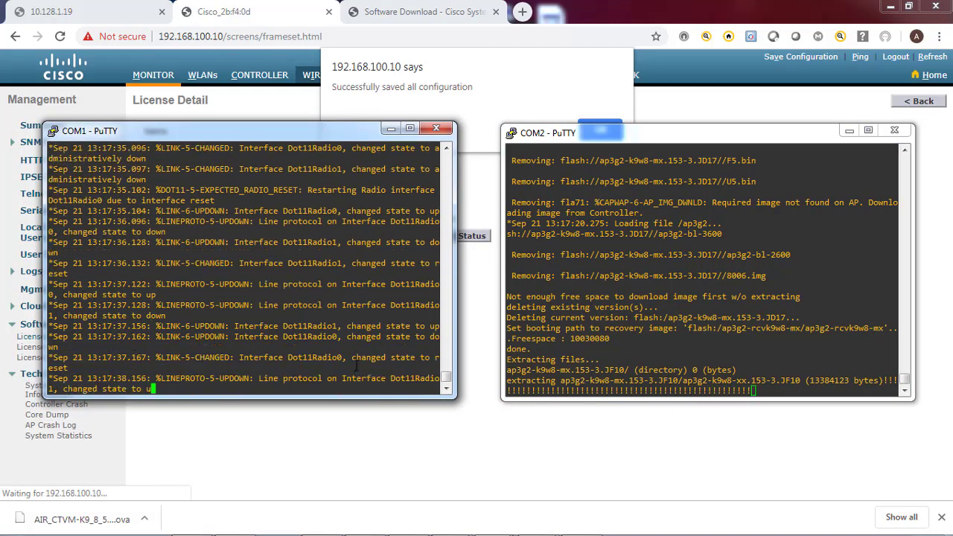
left_click(600, 133)
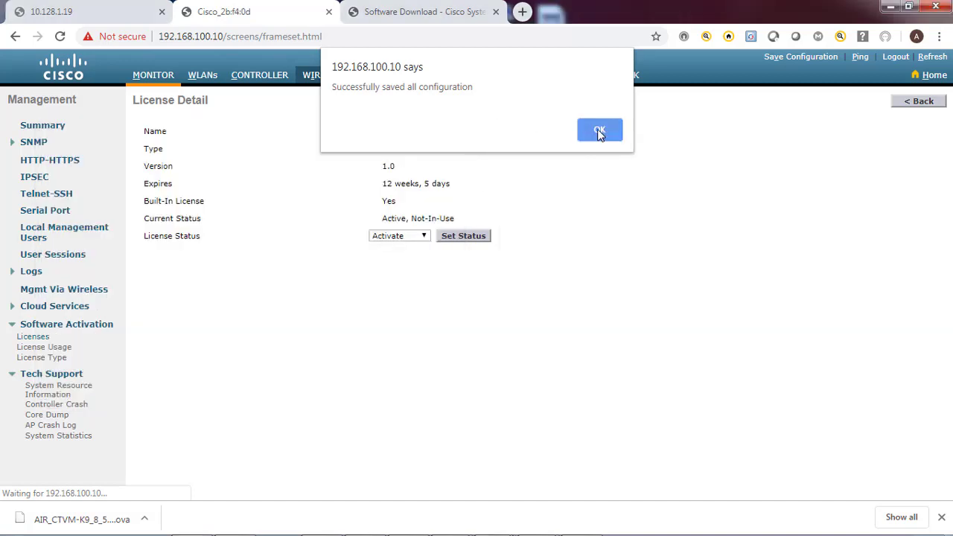
Dismiss the save alert and reload Wireless > All APs to see the joined AIR-CAP3602E-A-K9
left_click(599, 132)
left_click(328, 77)
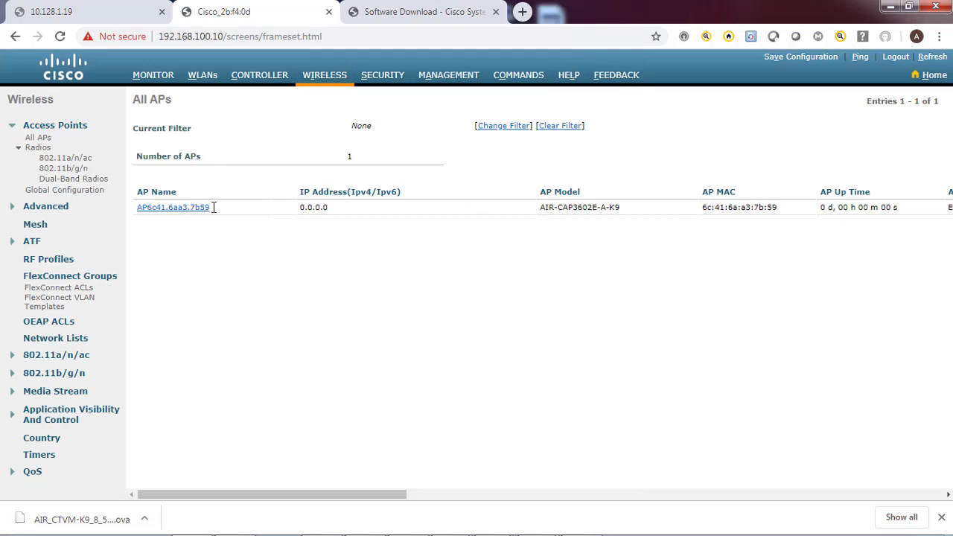
left_click_drag(214, 206, 135, 212)
left_click(141, 209)
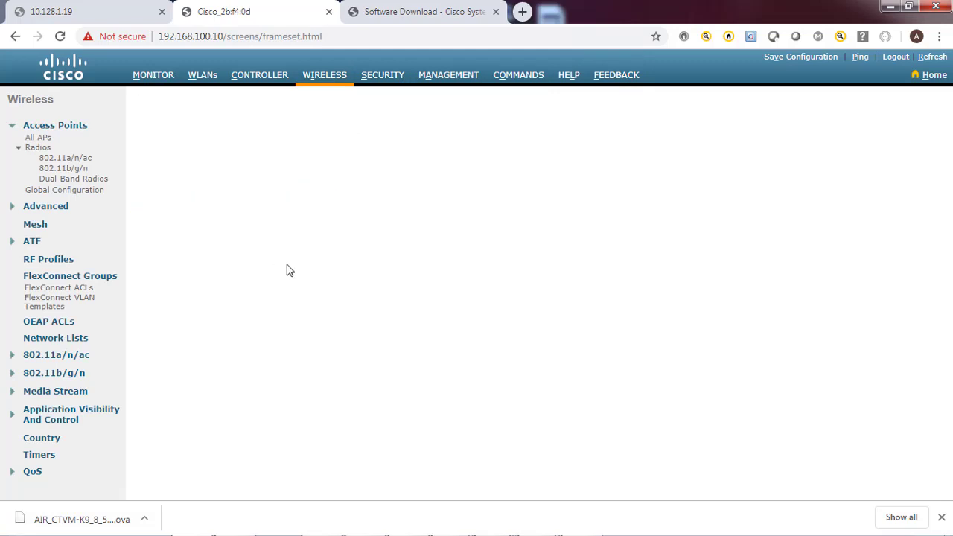
left_click(323, 75)
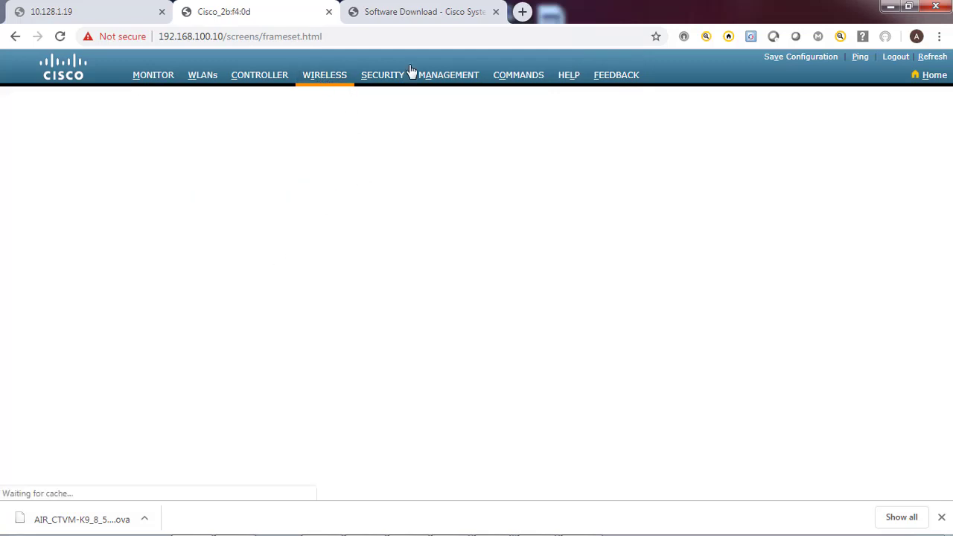
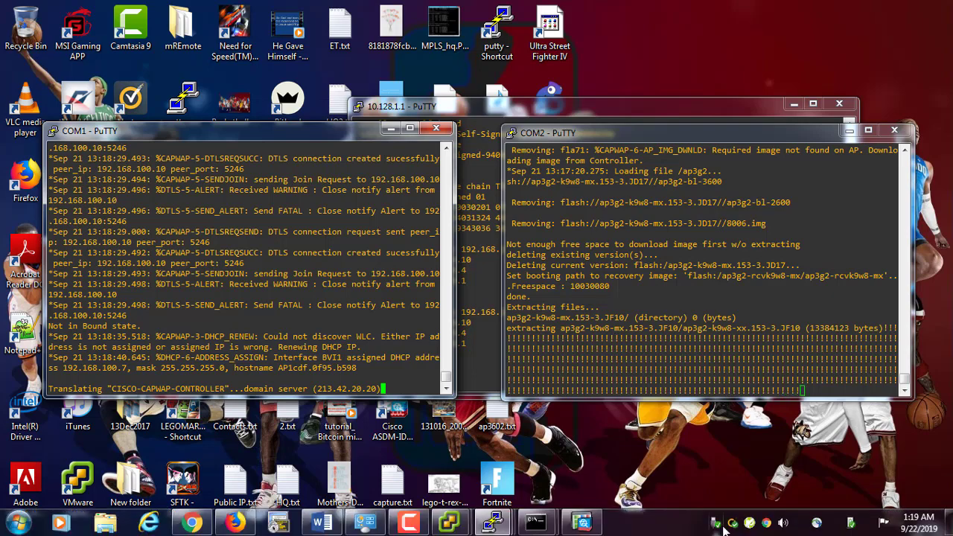
Open the controller's Management message logs
left_click(408, 523)
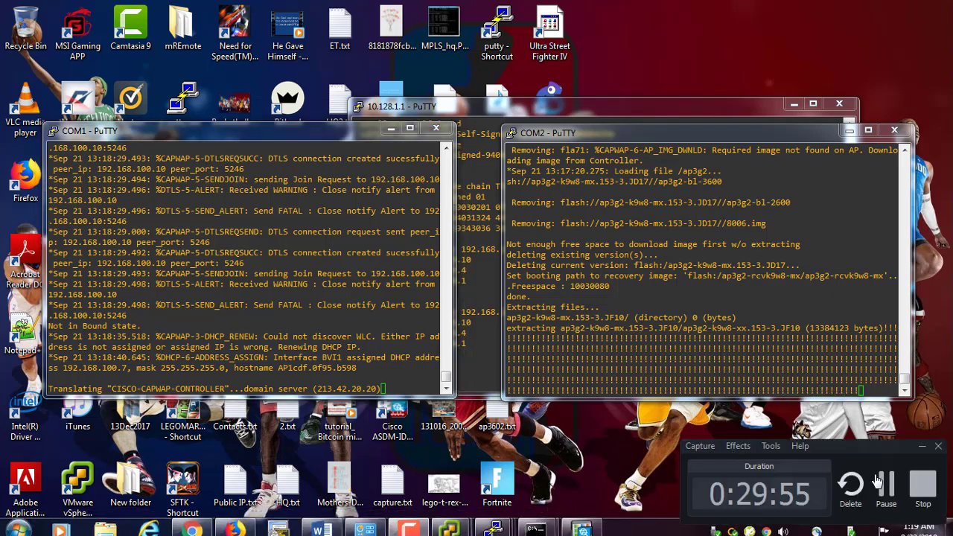
left_click(885, 485)
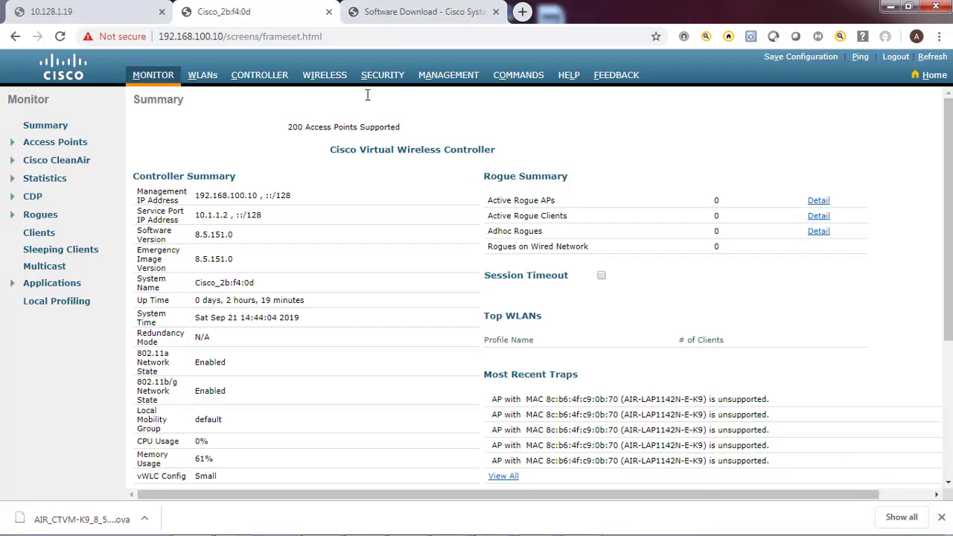
left_click(450, 75)
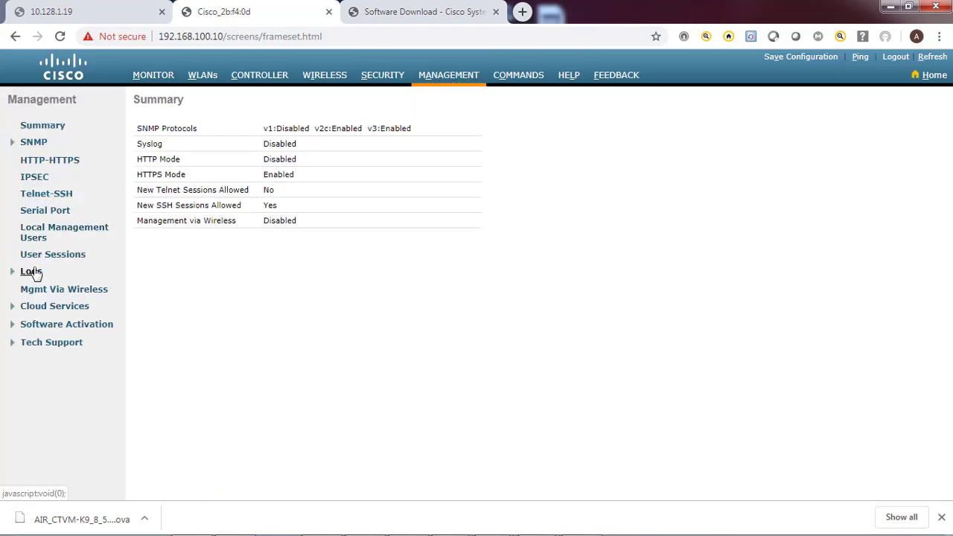
left_click(32, 272)
left_click(44, 295)
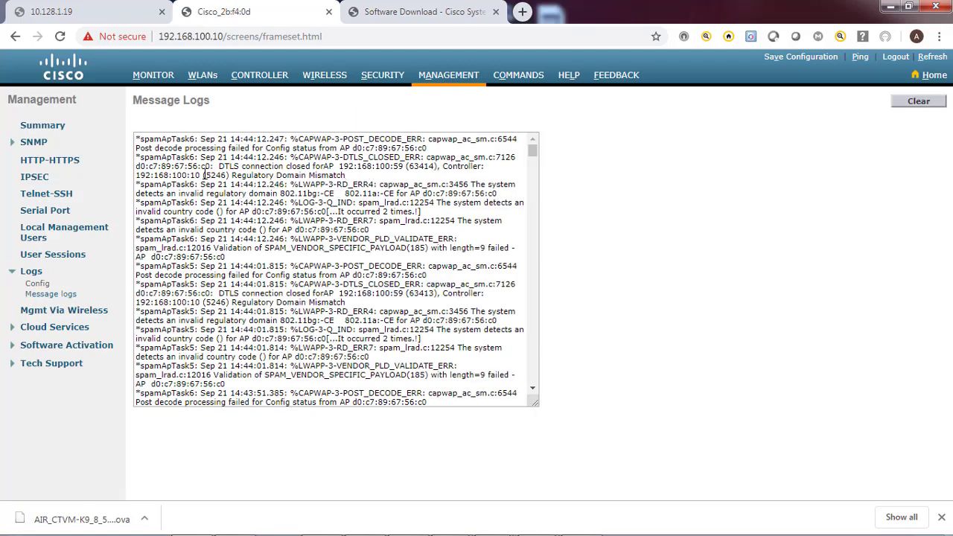
Highlight the DTLS Regulatory Domain Mismatch error, then view the empty access point list
left_click_drag(138, 168, 415, 175)
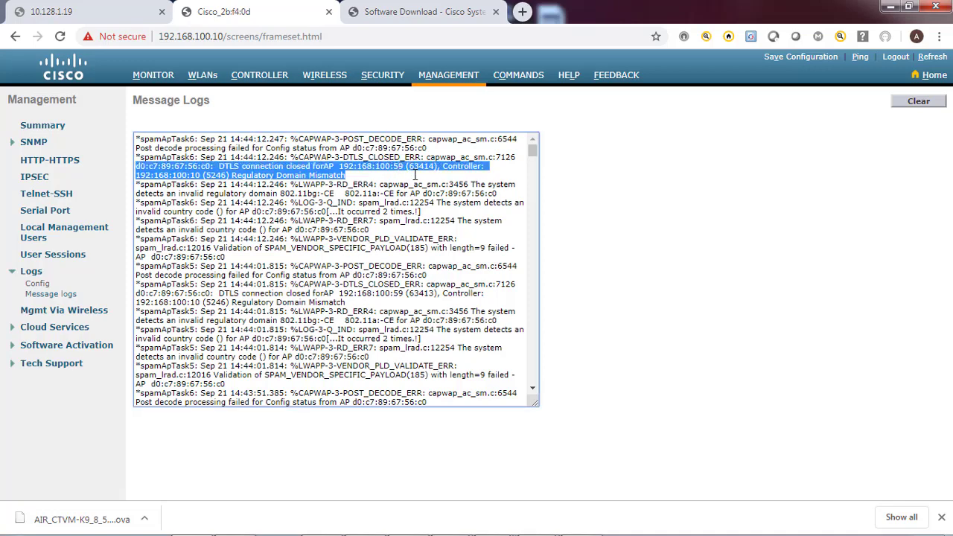
left_click(252, 178)
left_click_drag(233, 176, 345, 176)
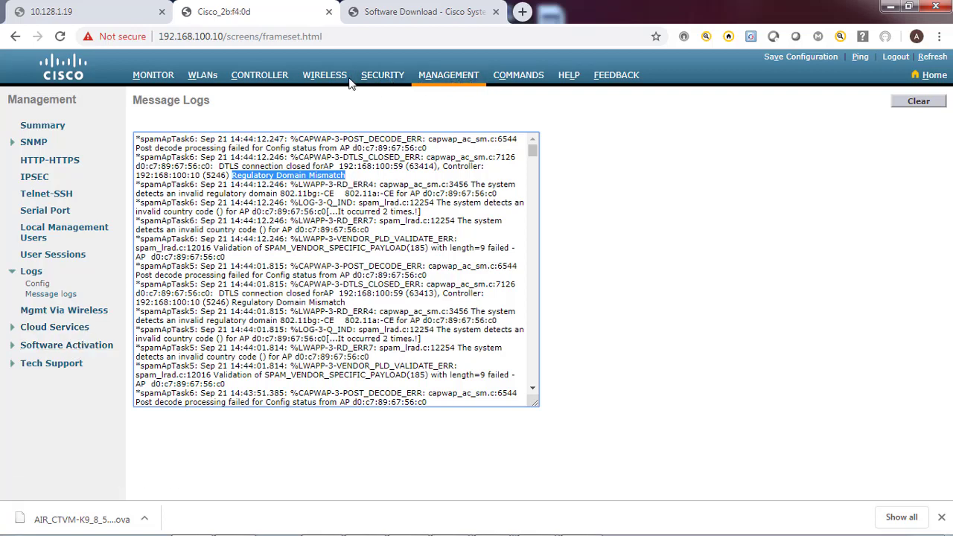
left_click(326, 78)
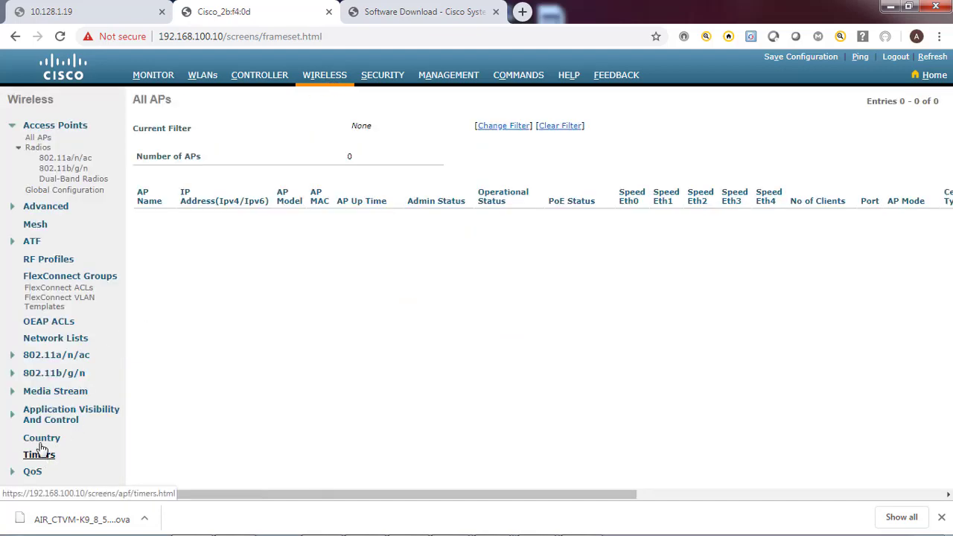
Tick Philippines (PH) beside AE in the Country code list
left_click(46, 438)
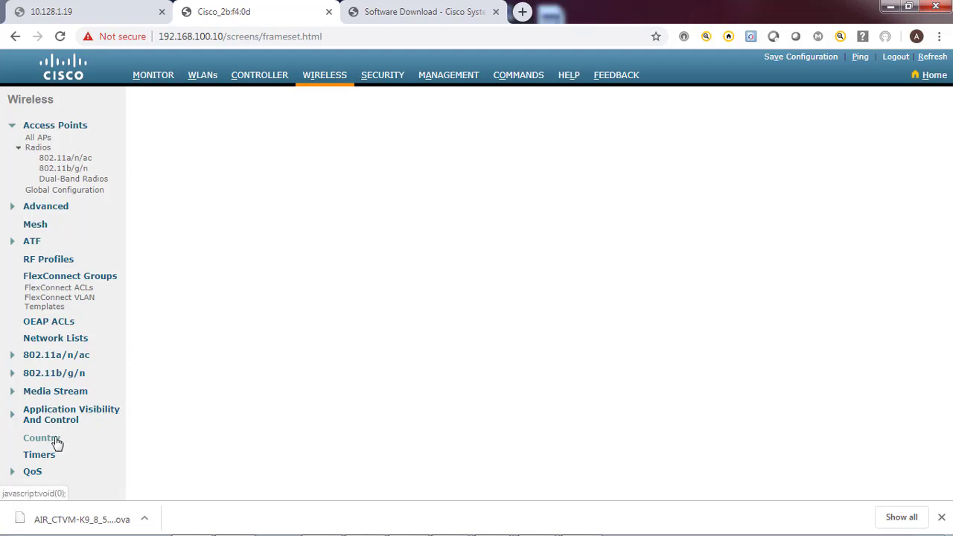
left_click(44, 441)
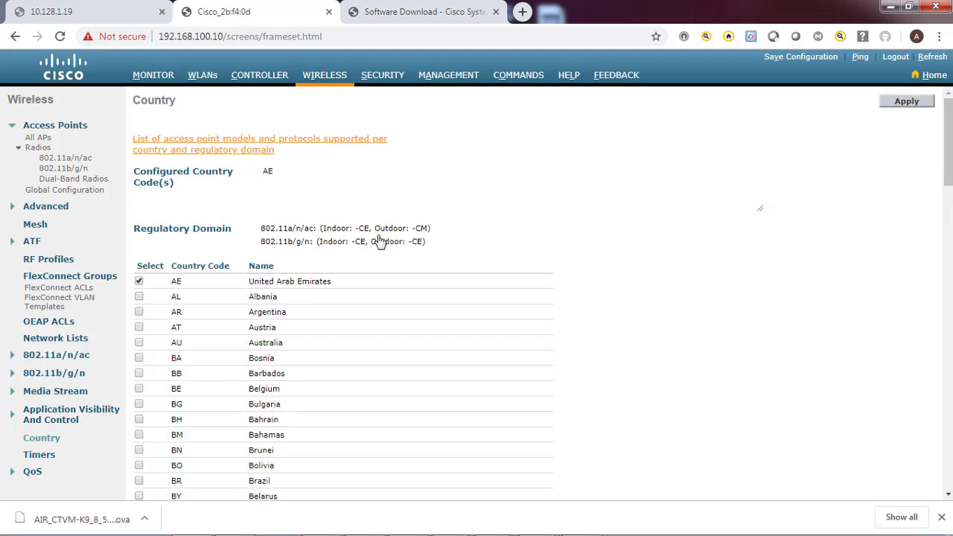
scroll(394, 275, "down", 1)
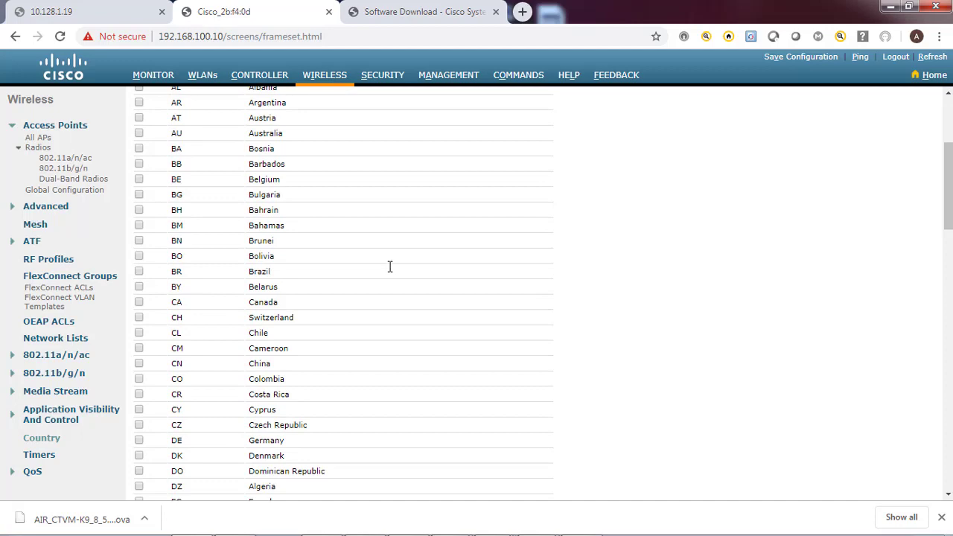
scroll(388, 266, "up", 3)
scroll(349, 270, "down", 9)
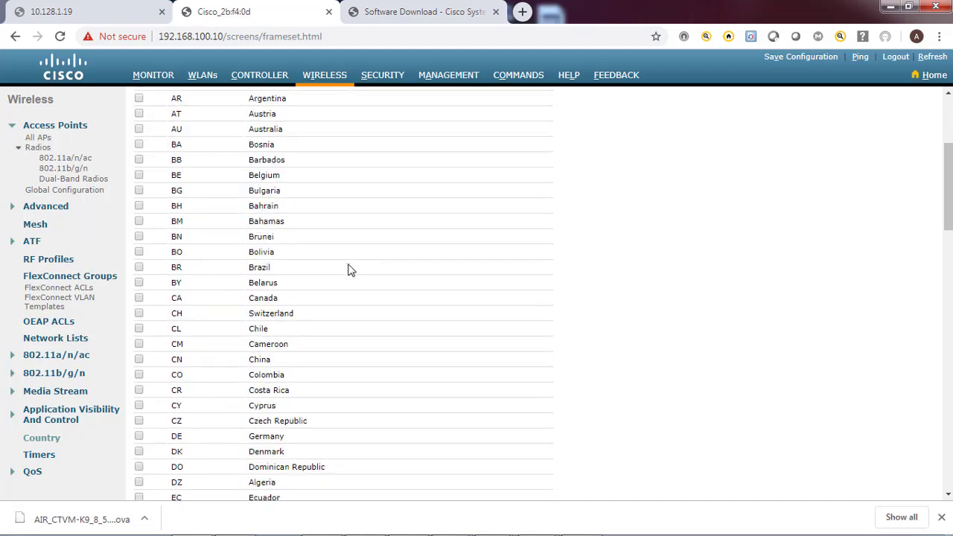
scroll(349, 265, "down", 8)
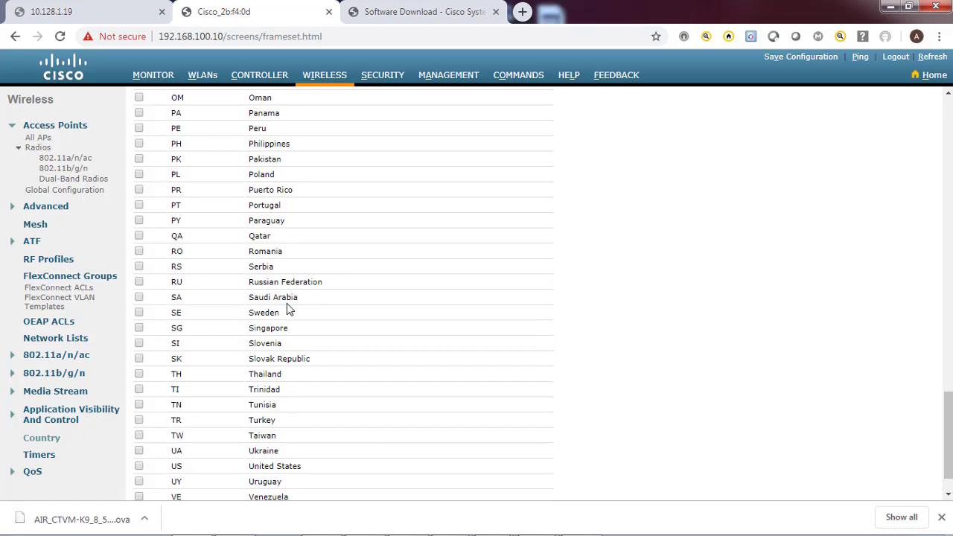
scroll(288, 304, "down", 1)
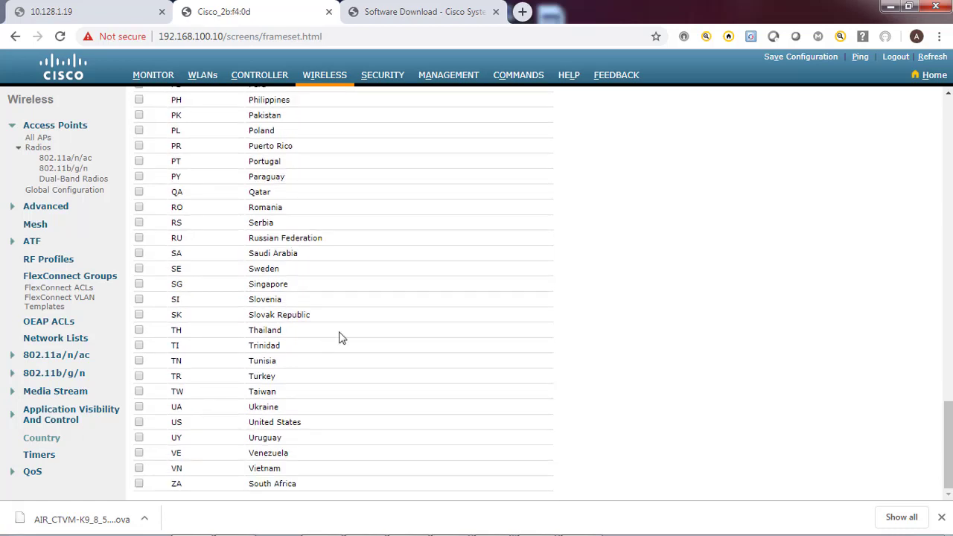
scroll(364, 313, "up", 3)
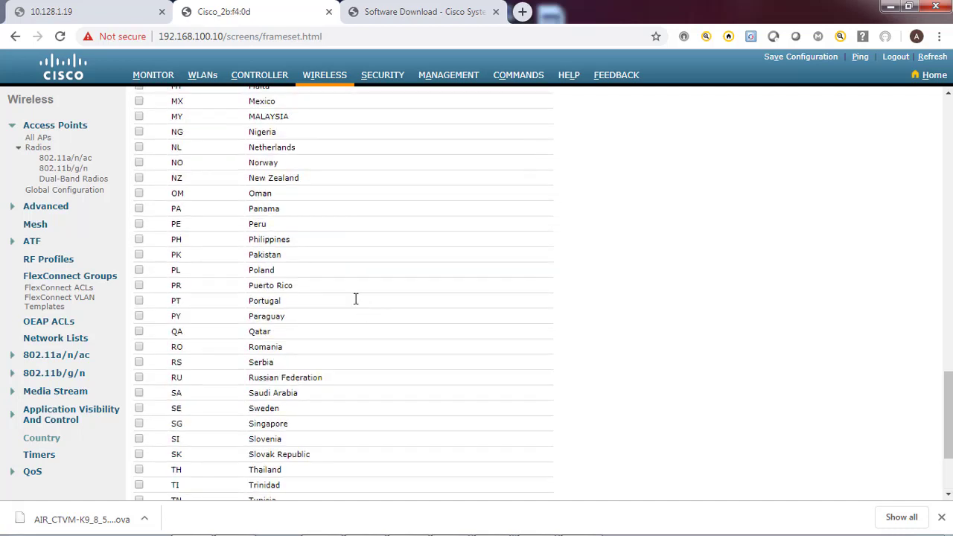
left_click(139, 239)
left_click_drag(948, 439, 942, 176)
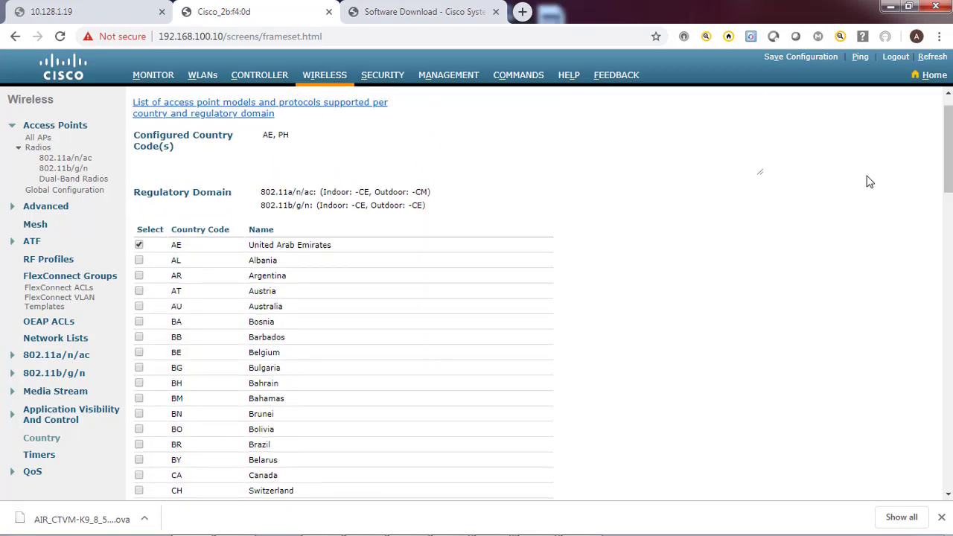
Save the controller configuration to flash and review the configured codes
left_click(800, 60)
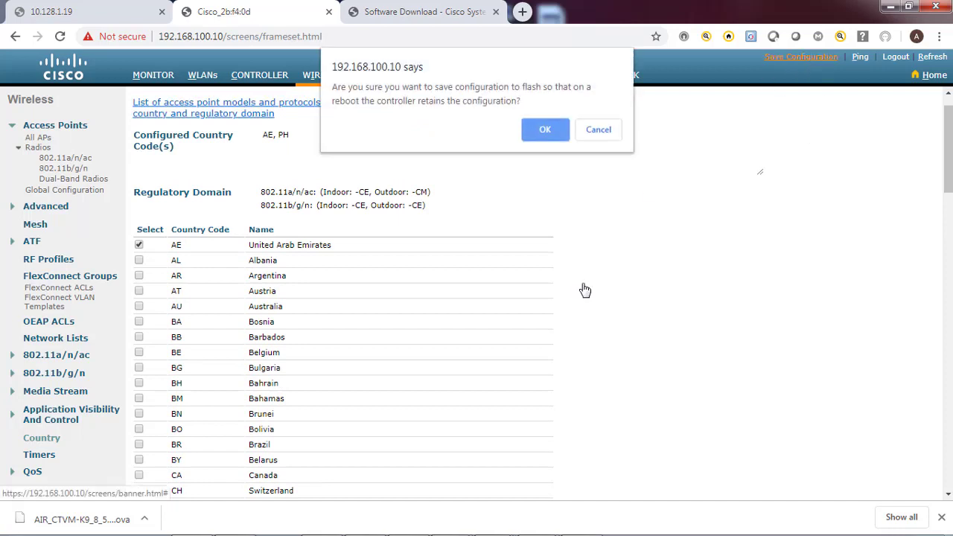
left_click(544, 131)
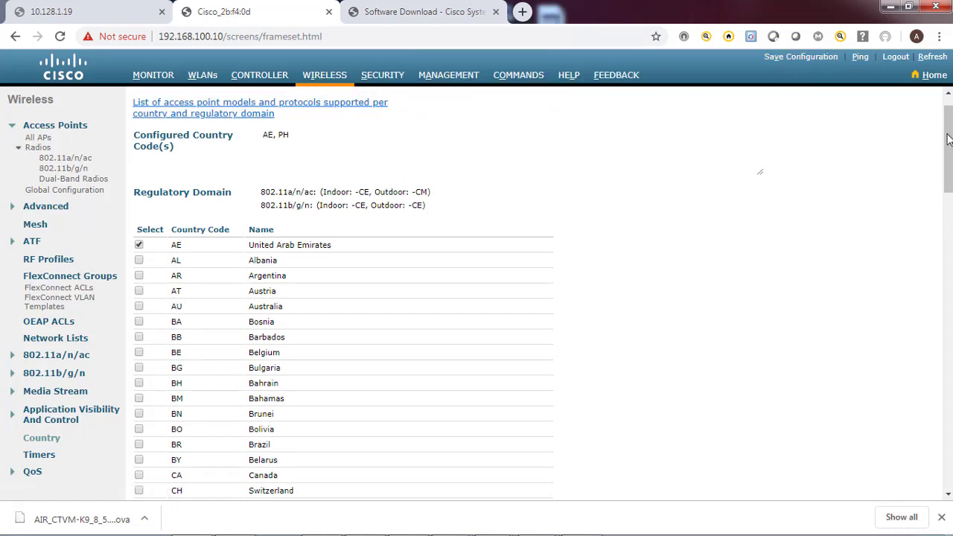
left_click_drag(948, 140, 948, 155)
scroll(928, 152, "down", 12)
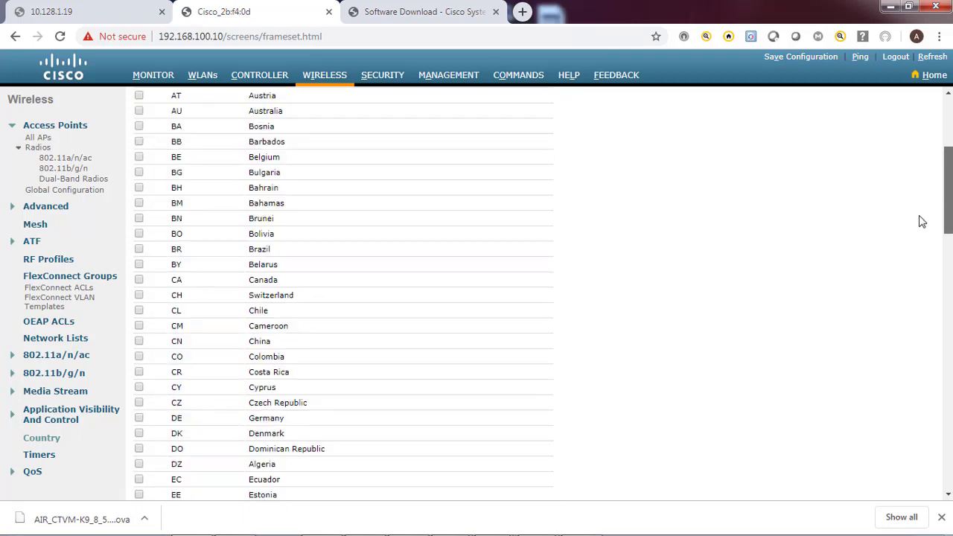
left_click_drag(945, 349, 948, 141)
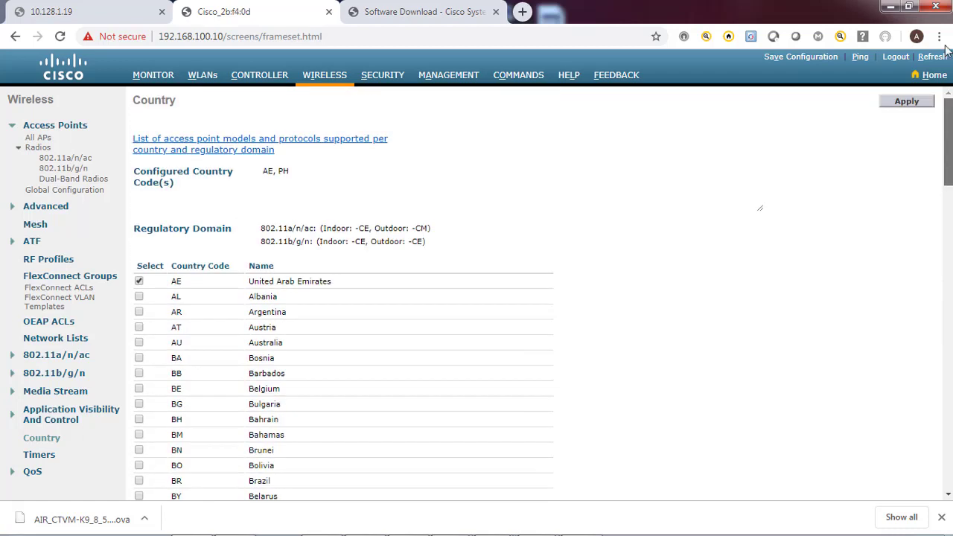
Apply PH, accept the warnings that 802.11a/b networks must be disabled, then view 802.11a/n/ac radios
left_click(908, 103)
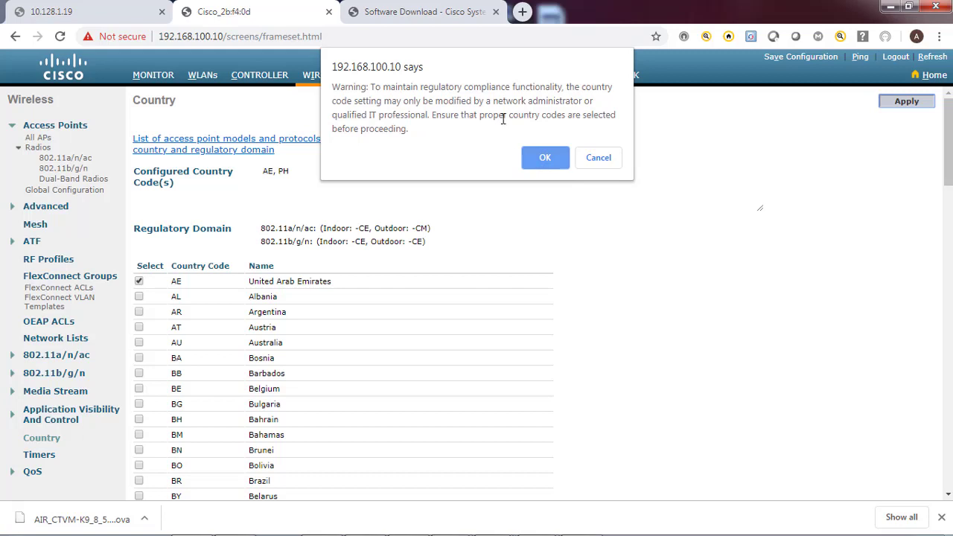
left_click(546, 158)
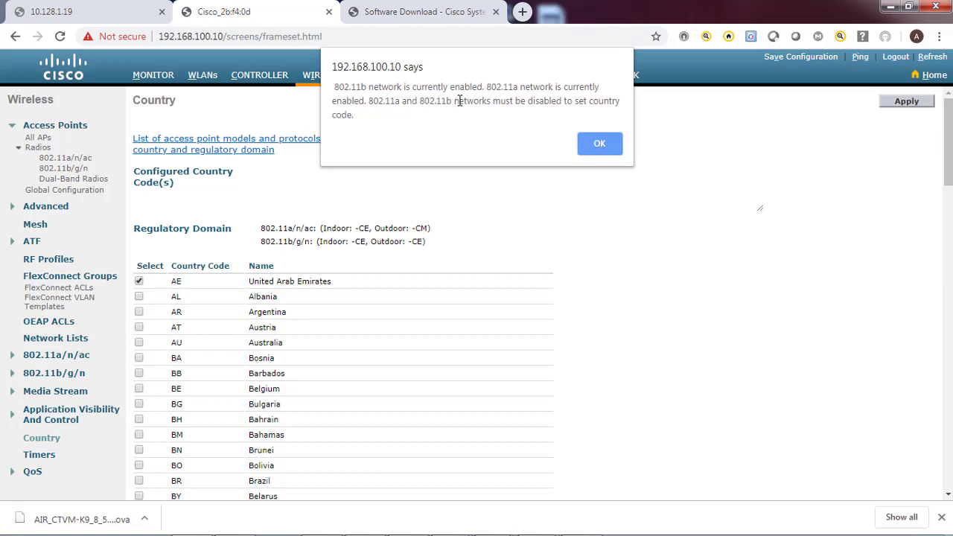
left_click_drag(335, 87, 506, 116)
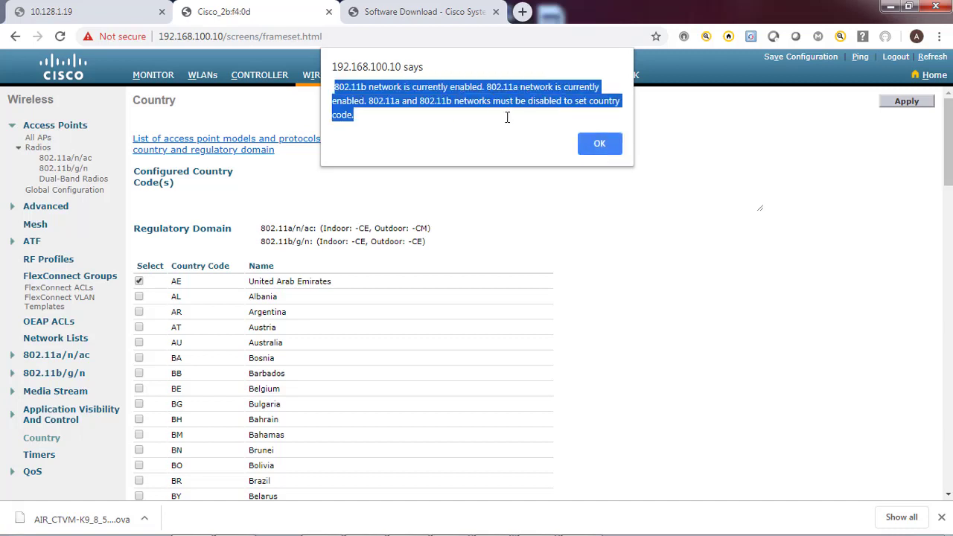
left_click(602, 143)
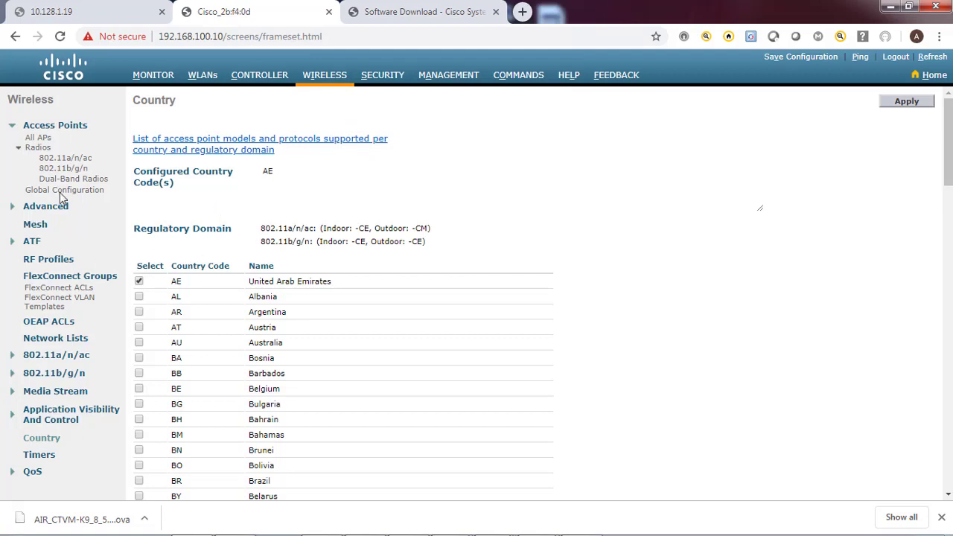
left_click(64, 159)
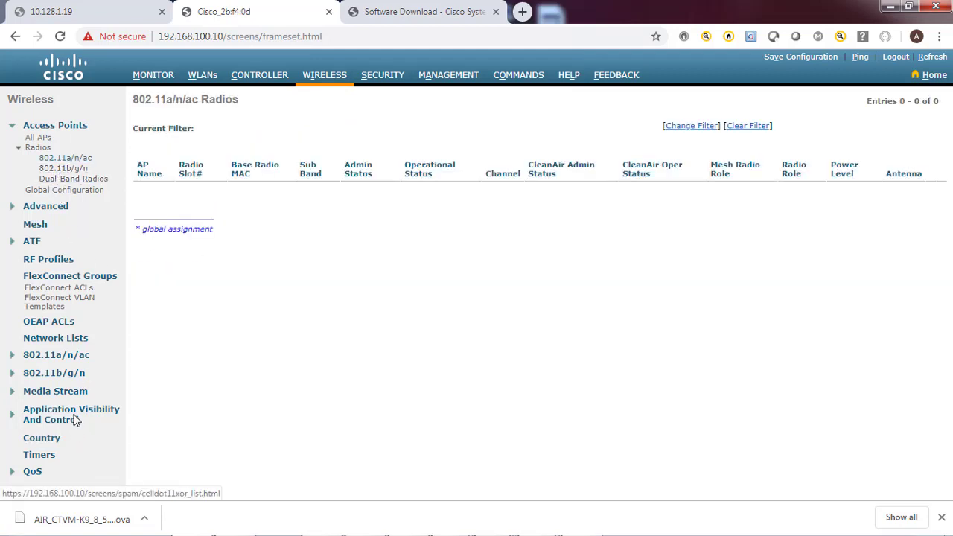
Disable the 802.11b/g network status and 802.11g support, accepting both warnings
left_click(48, 356)
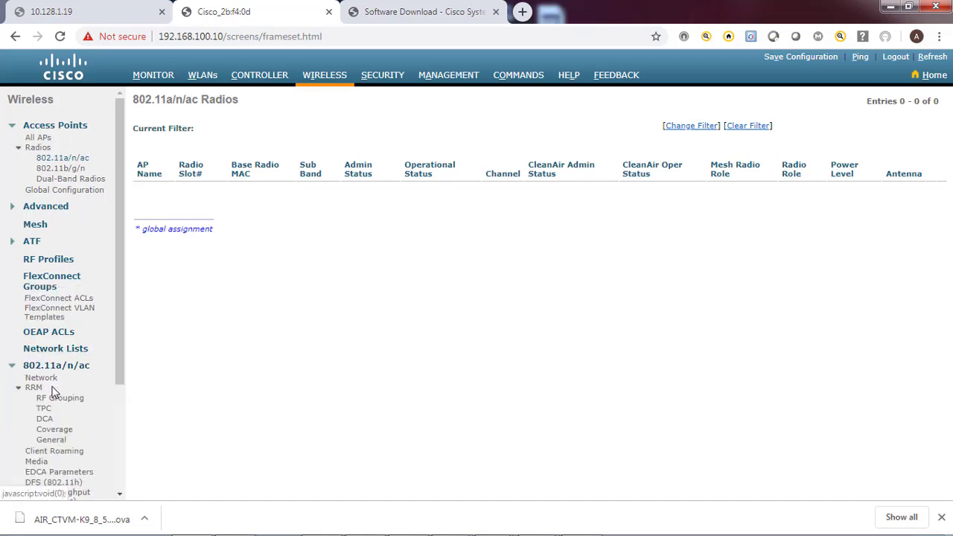
left_click(42, 380)
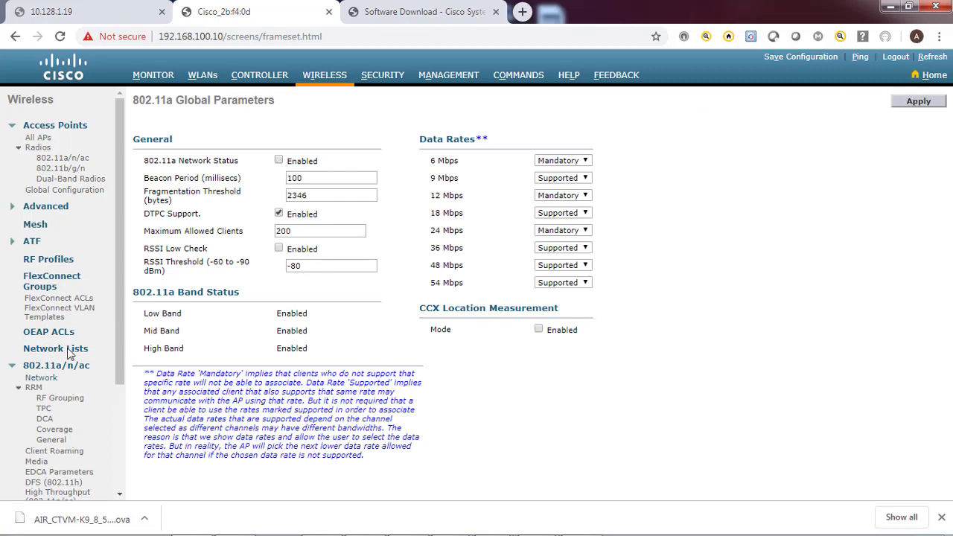
scroll(46, 387, "down", 3)
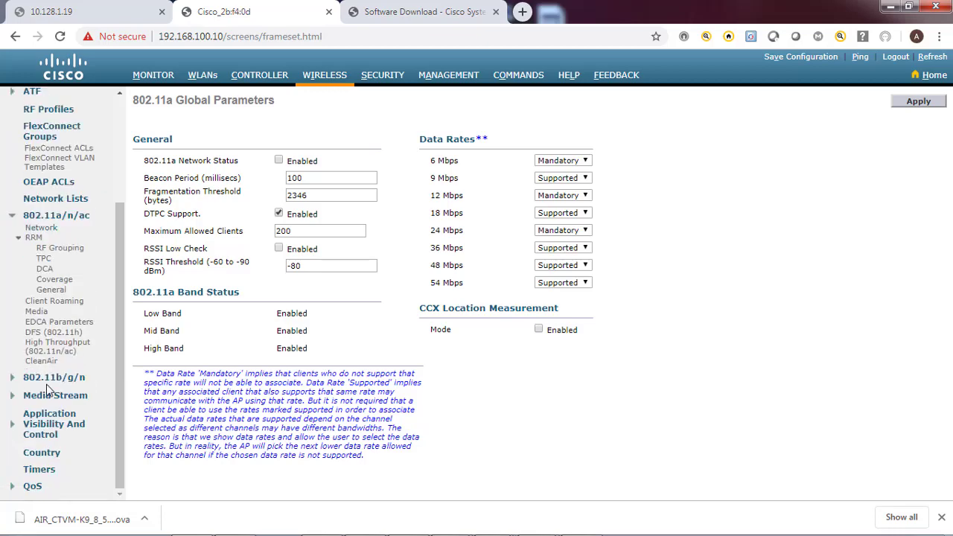
left_click(47, 378)
left_click(42, 389)
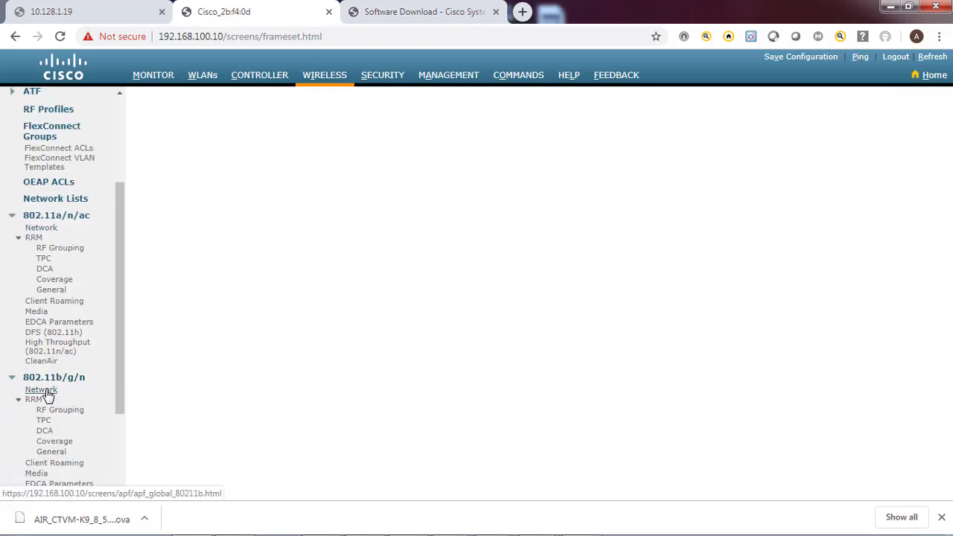
left_click(278, 161)
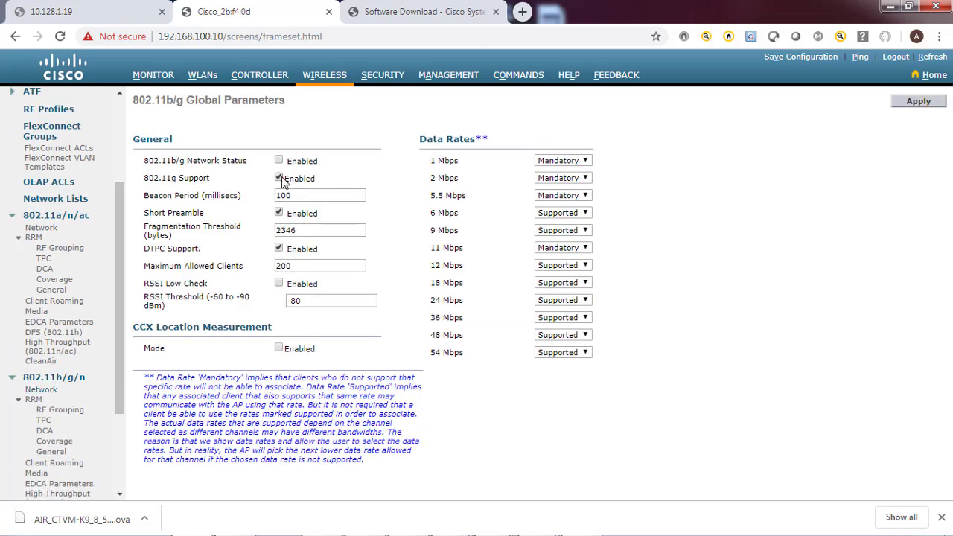
left_click(278, 179)
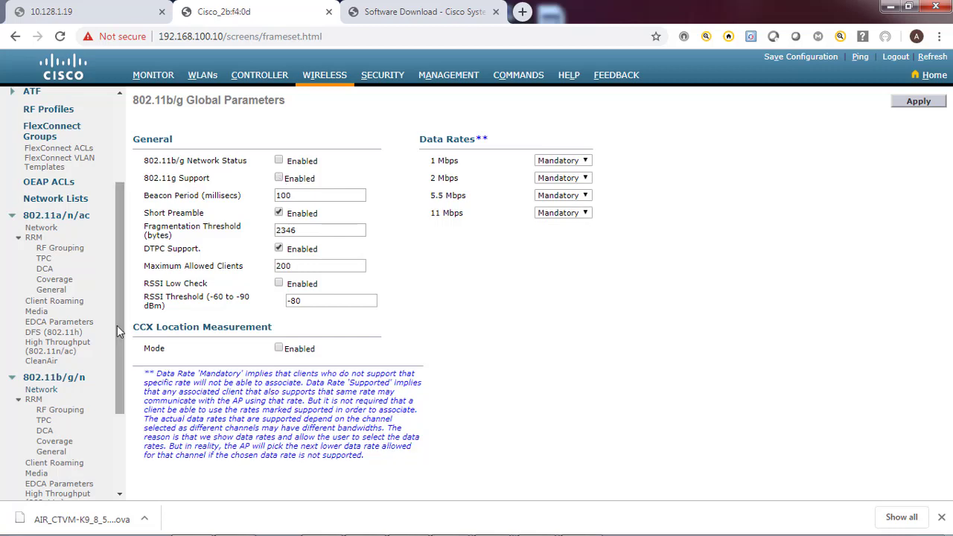
left_click_drag(117, 325, 119, 415)
scroll(115, 326, "up", 2)
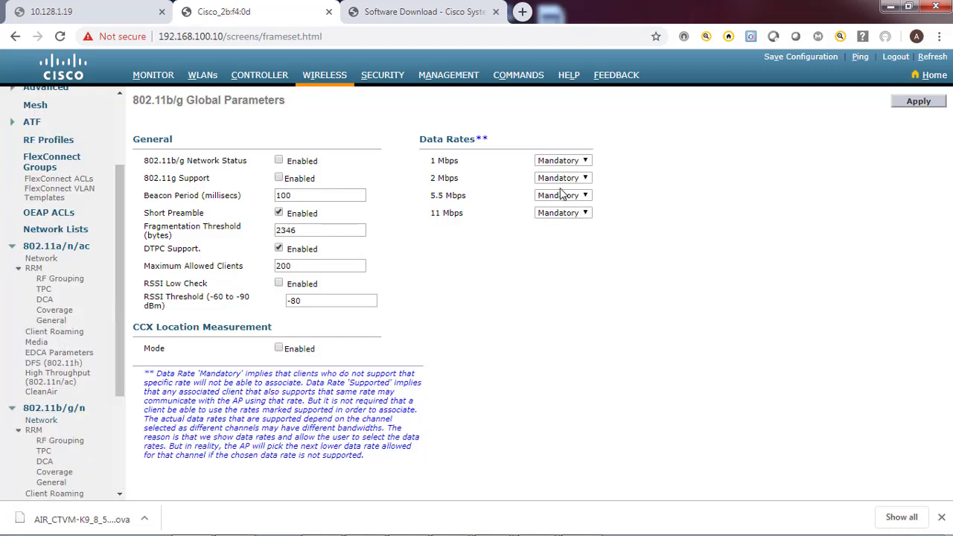
left_click(919, 102)
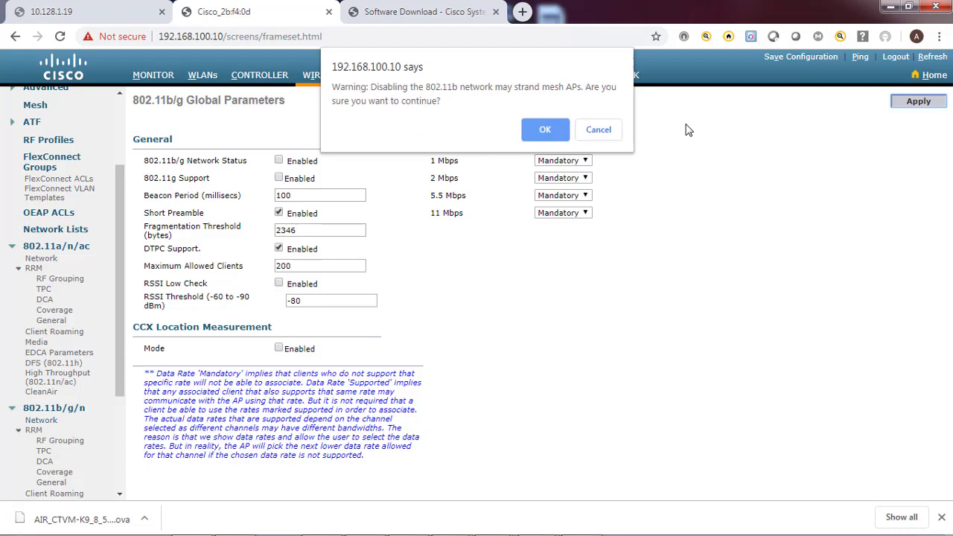
left_click(543, 131)
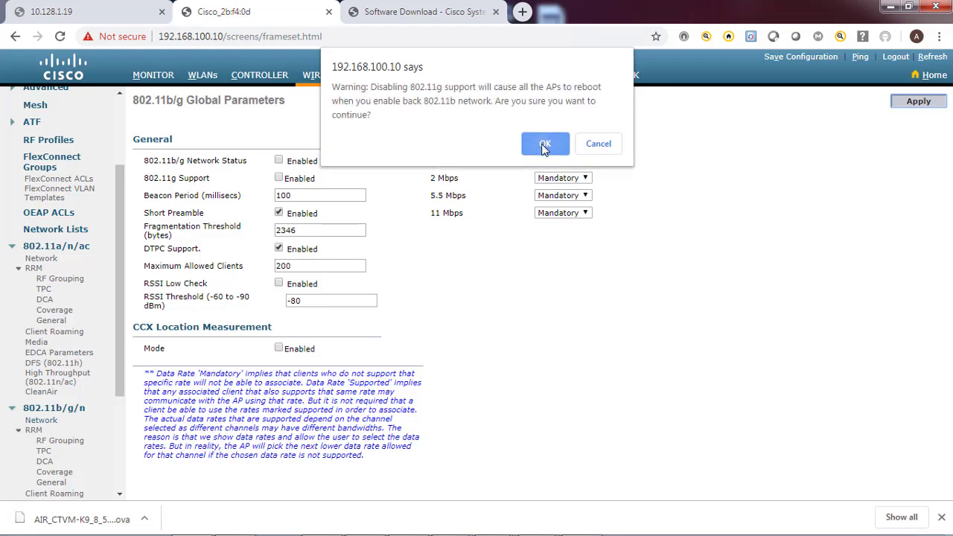
left_click(544, 146)
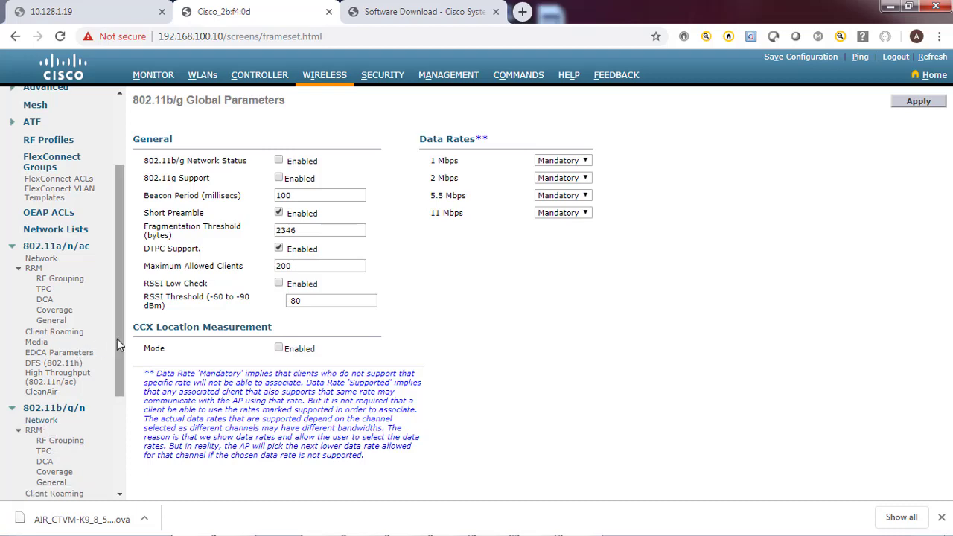
Disable the 802.11a network status and confirm the warning
scroll(117, 339, "down", 1)
left_click(41, 339)
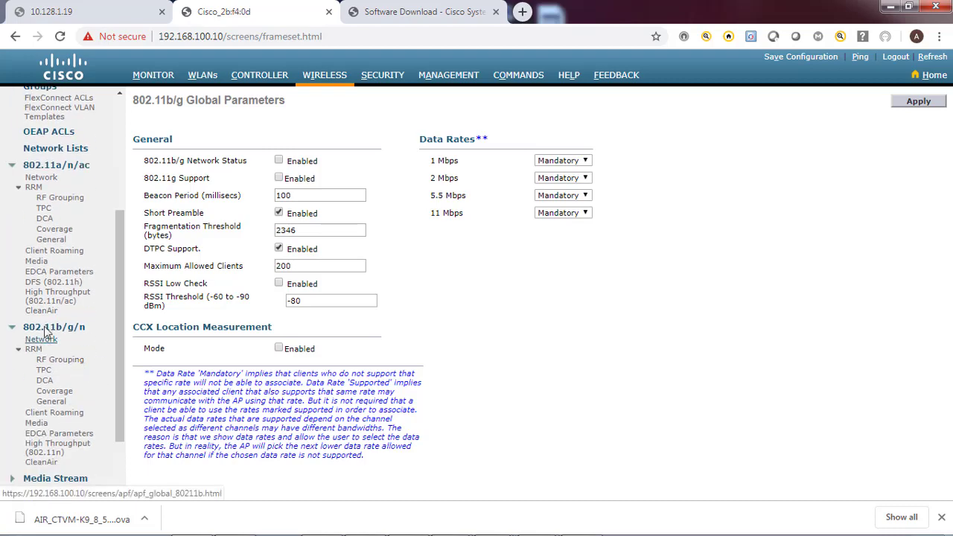
left_click(42, 178)
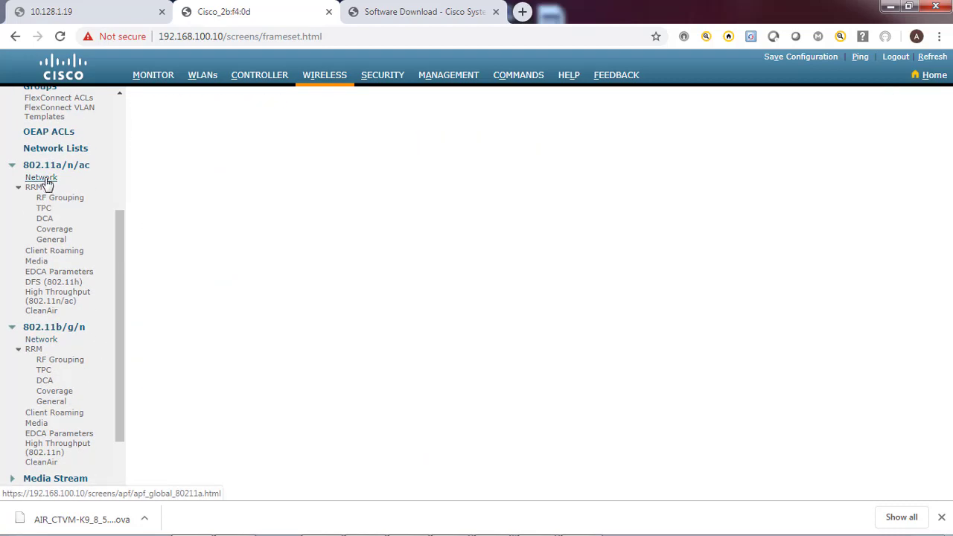
left_click(279, 161)
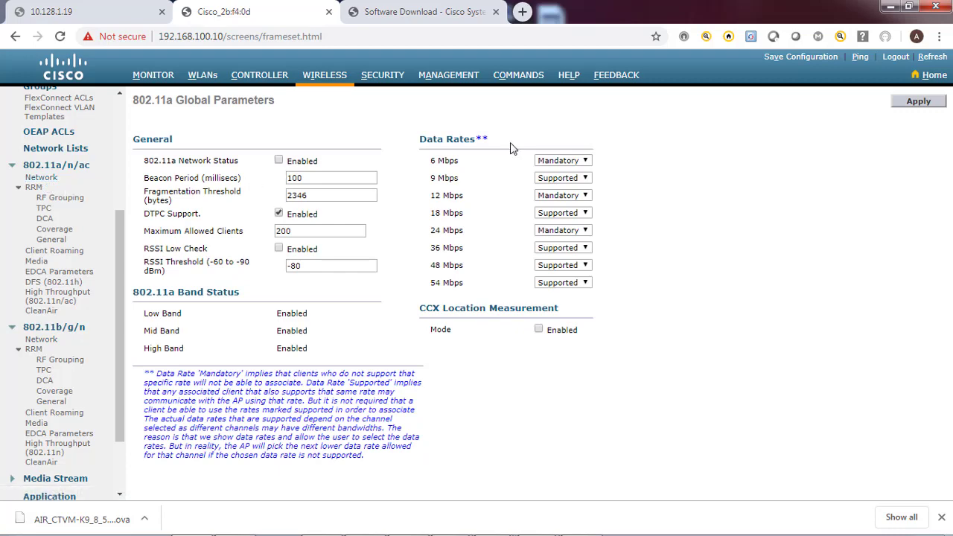
left_click(918, 102)
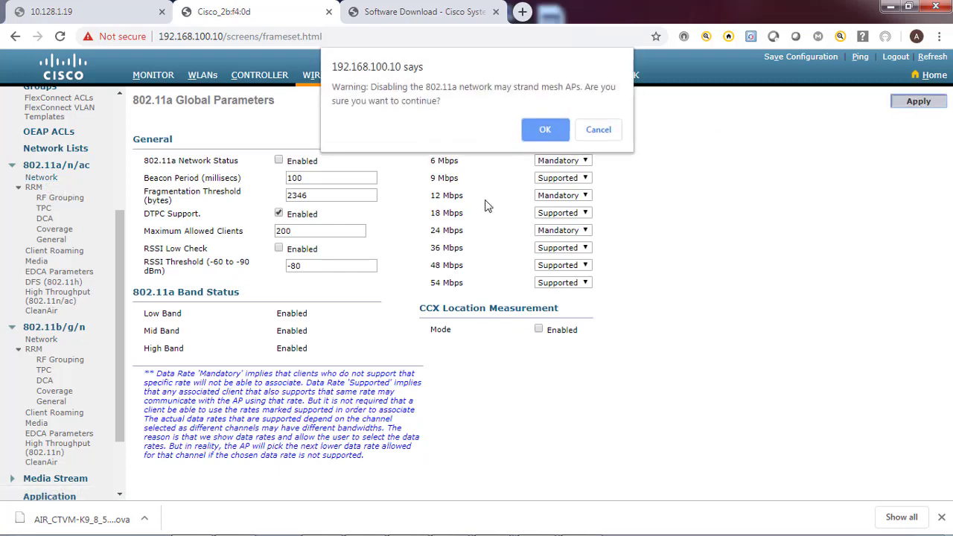
left_click(543, 130)
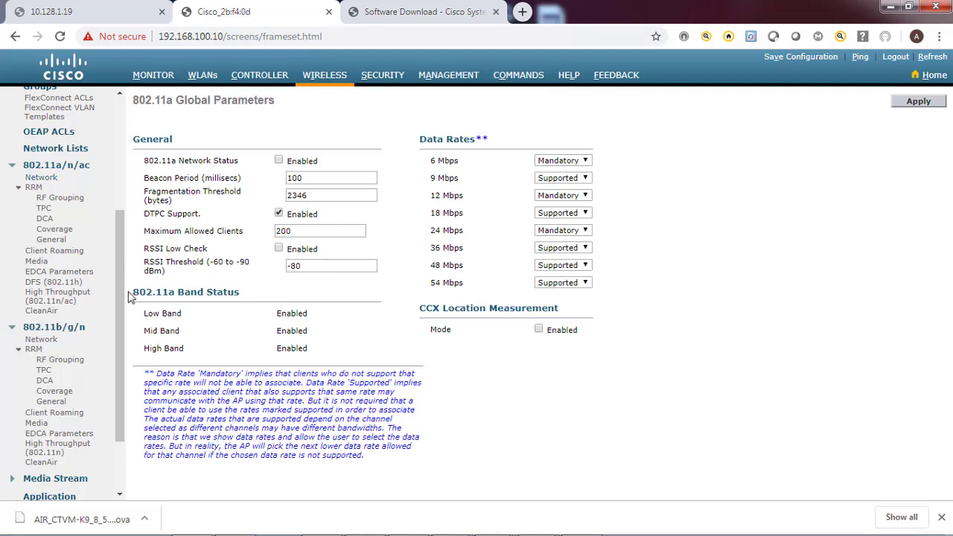
left_click(41, 339)
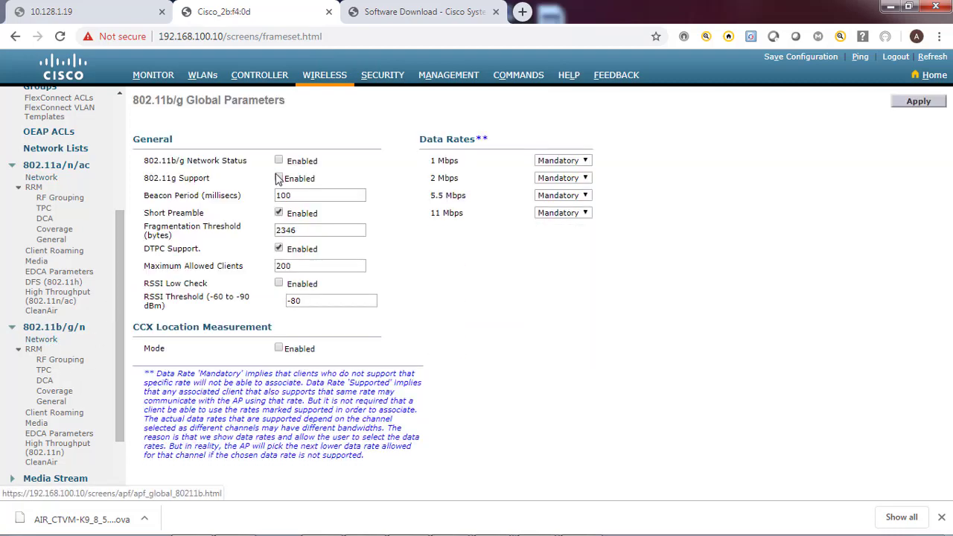
left_click(449, 80)
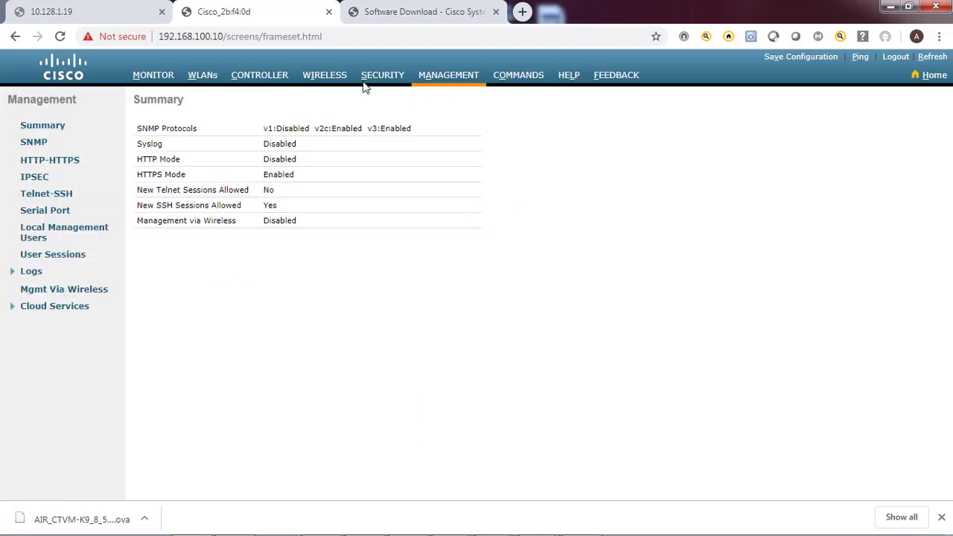
left_click(325, 77)
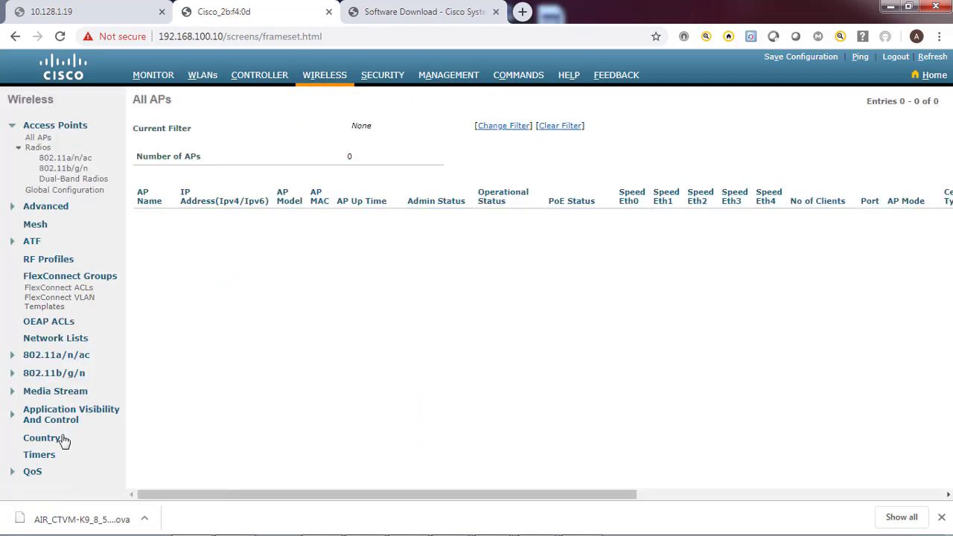
Return to the Country page with PH selected alongside AE
left_click(63, 440)
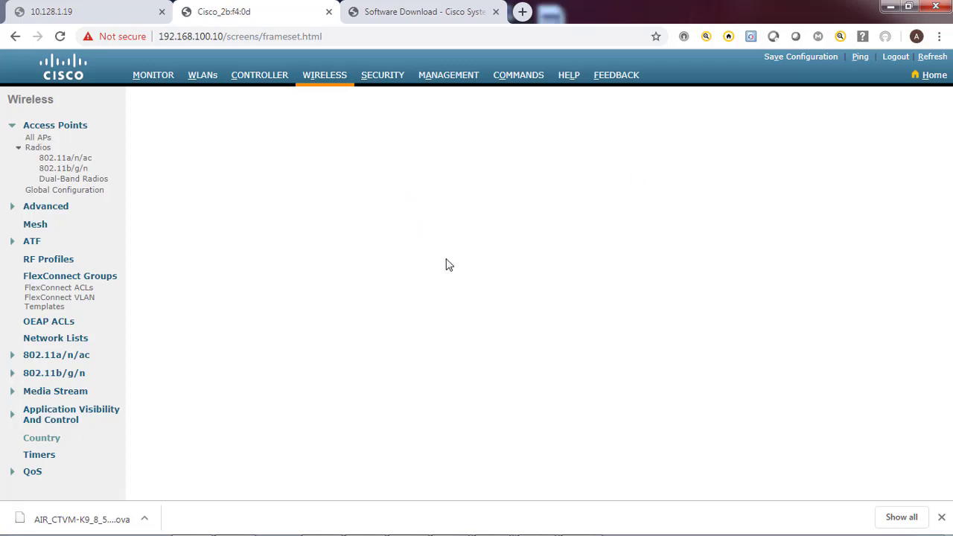
left_click(325, 78)
left_click(321, 80)
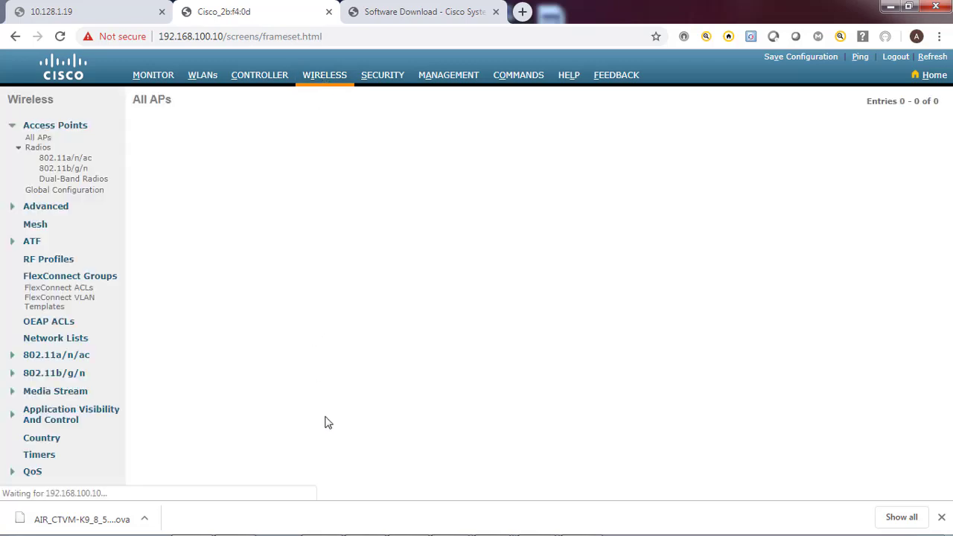
left_click(52, 438)
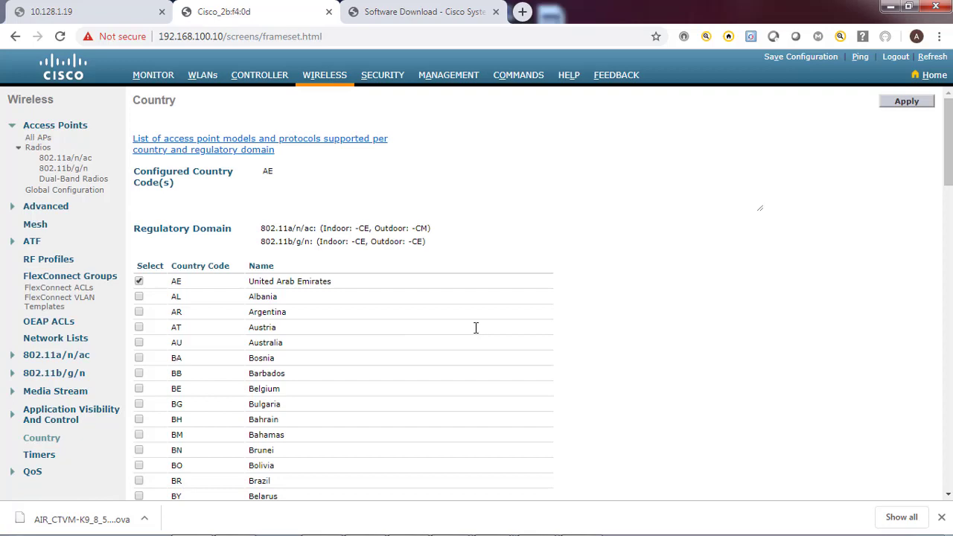
scroll(713, 319, "down", 12)
scroll(713, 320, "down", 5)
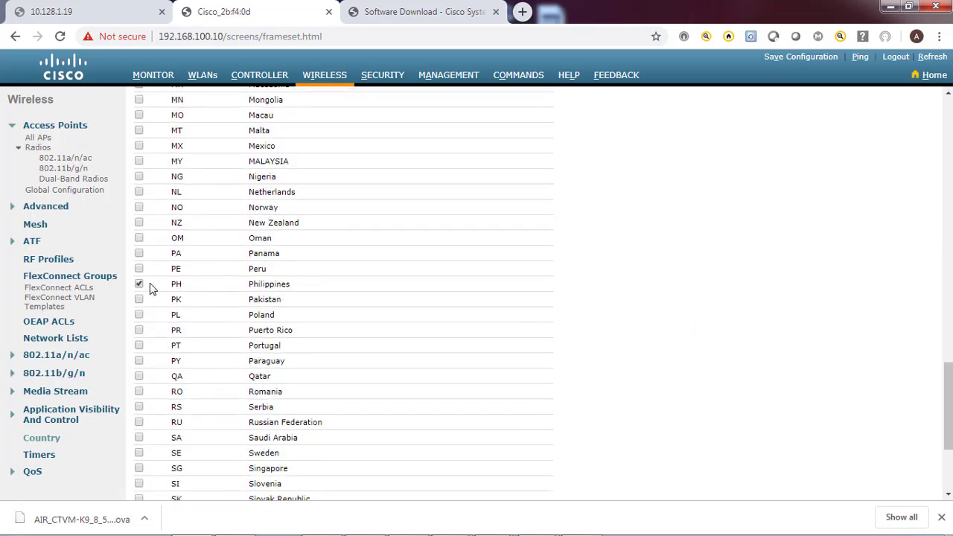
left_click_drag(949, 453, 903, 108)
Apply the AE and PH country codes and save the configuration to flash
left_click(902, 108)
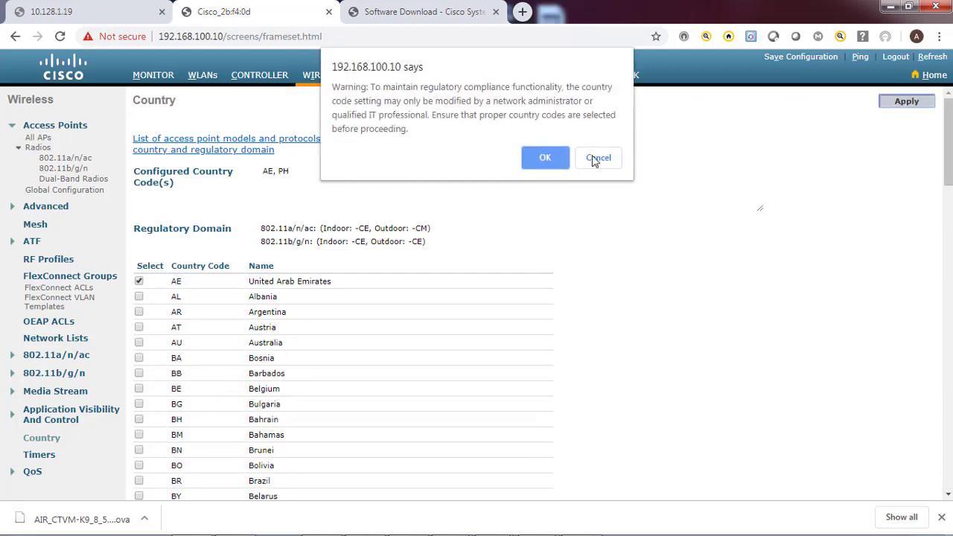
left_click(536, 158)
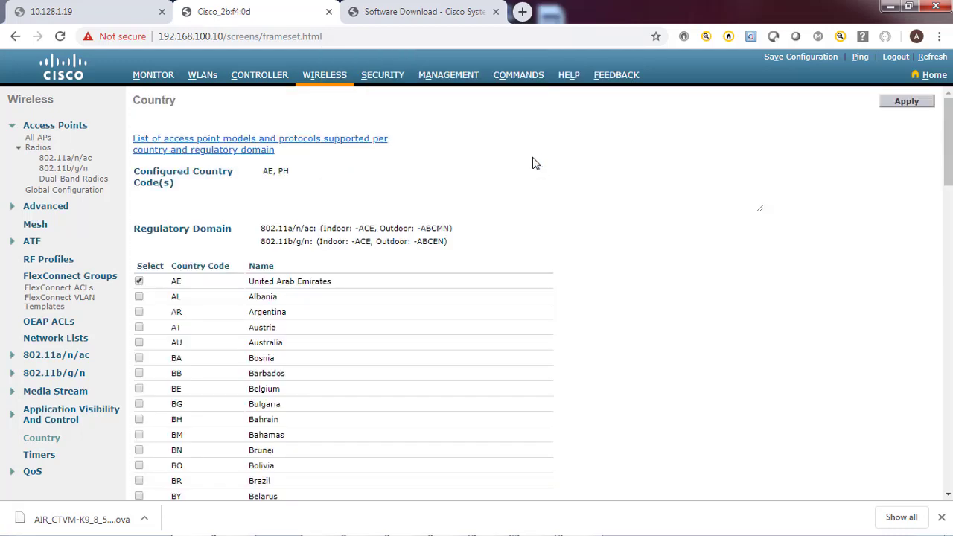
left_click(800, 57)
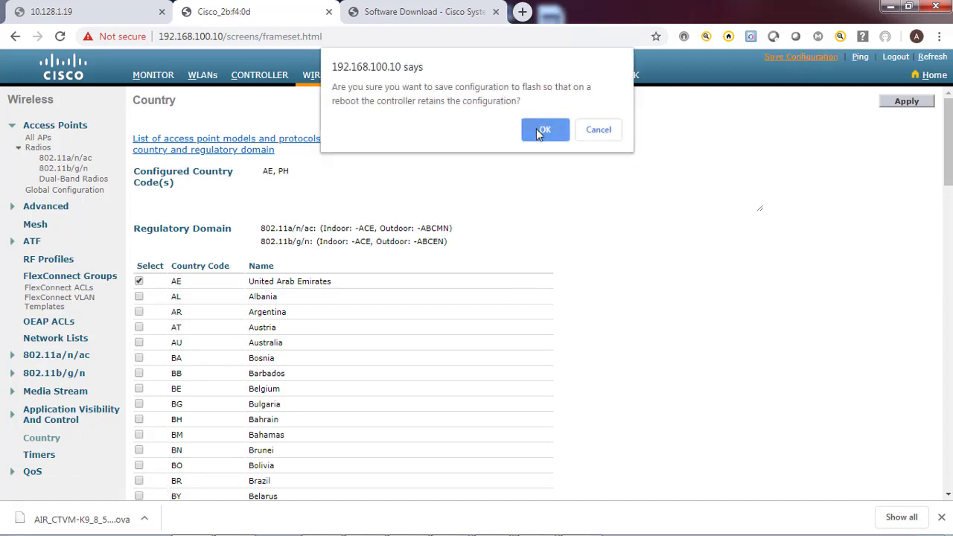
left_click(536, 129)
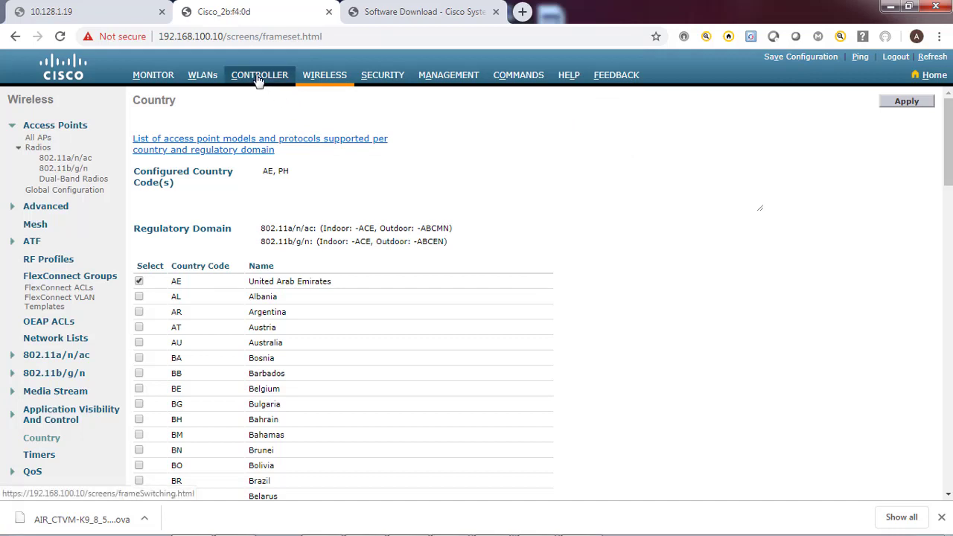
Change the controller name to WLC2 on the General page and apply it
left_click(258, 78)
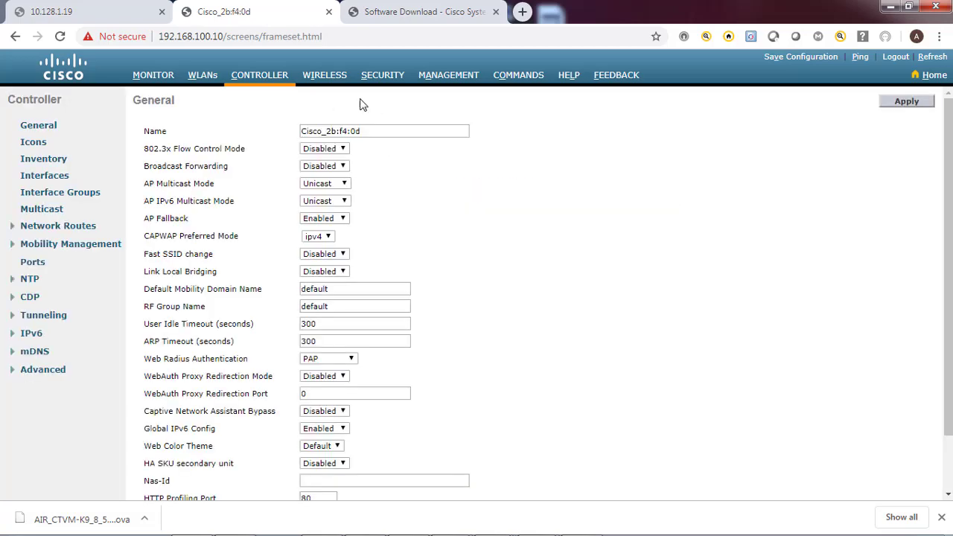
left_click(324, 81)
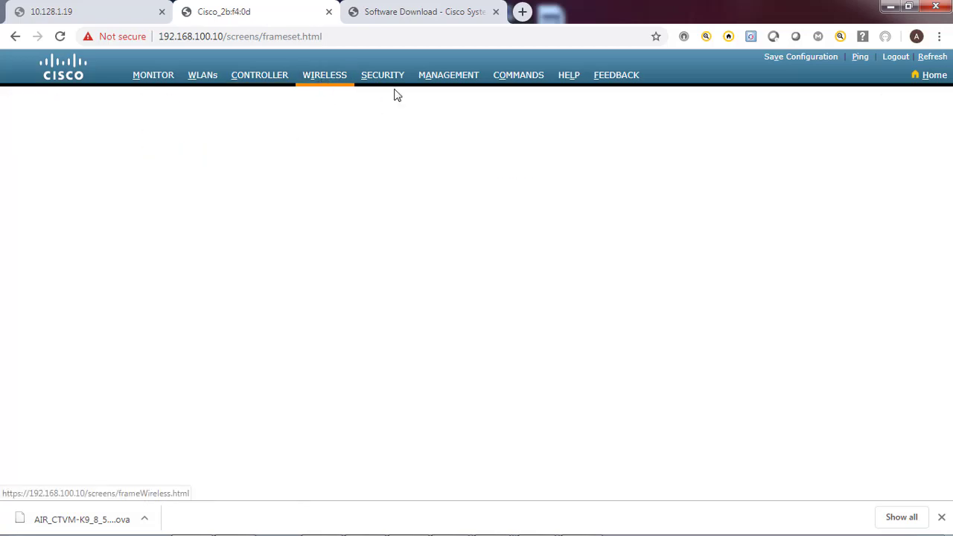
left_click(269, 80)
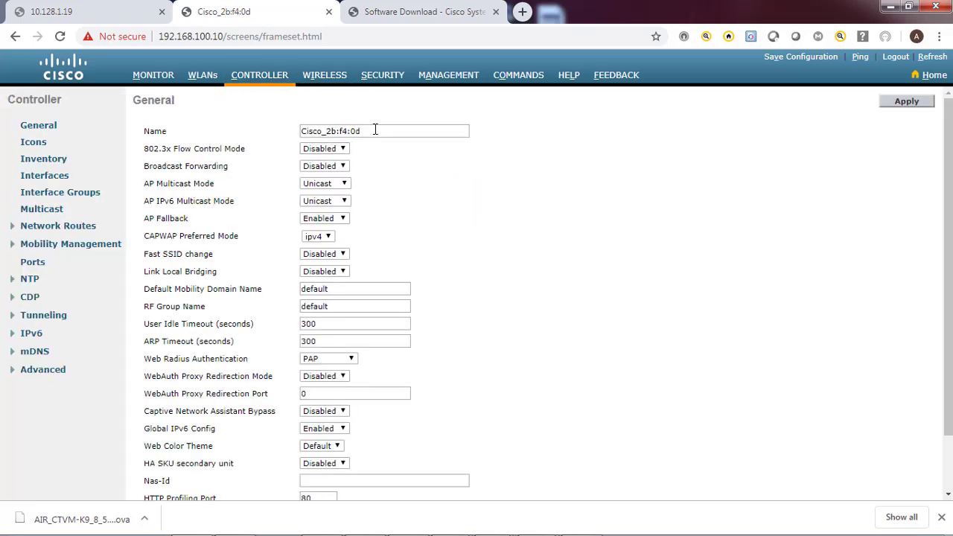
left_click(375, 130)
key("ctrl+a")
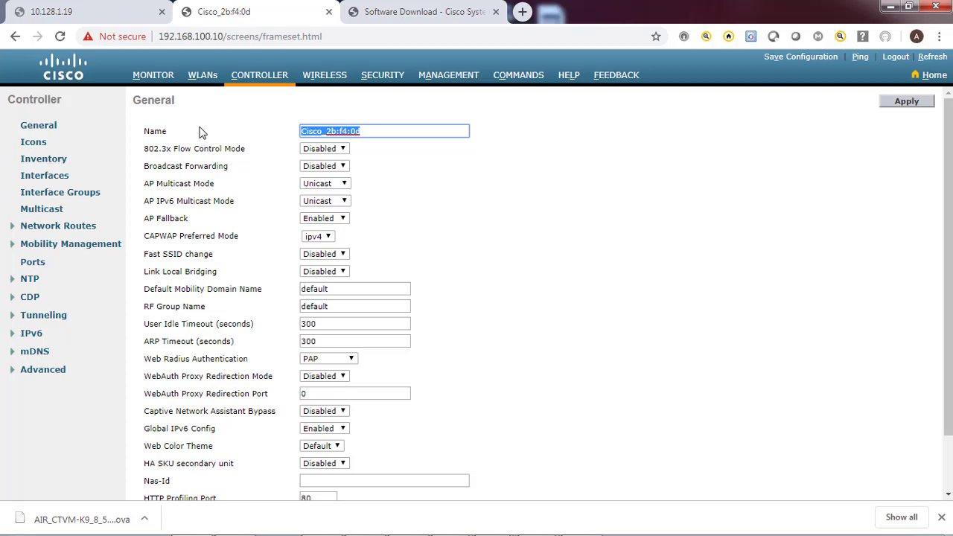
type("WLC2")
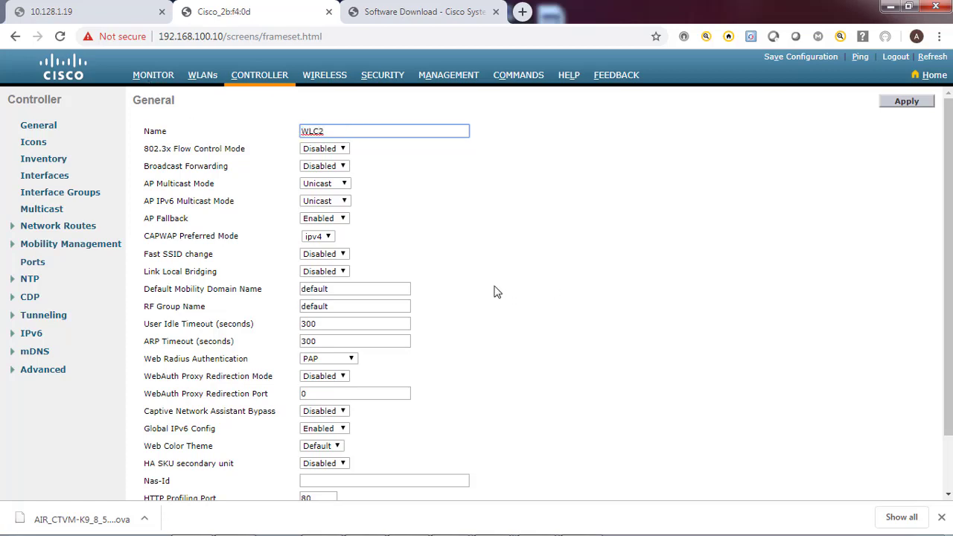
scroll(497, 292, "down", 1)
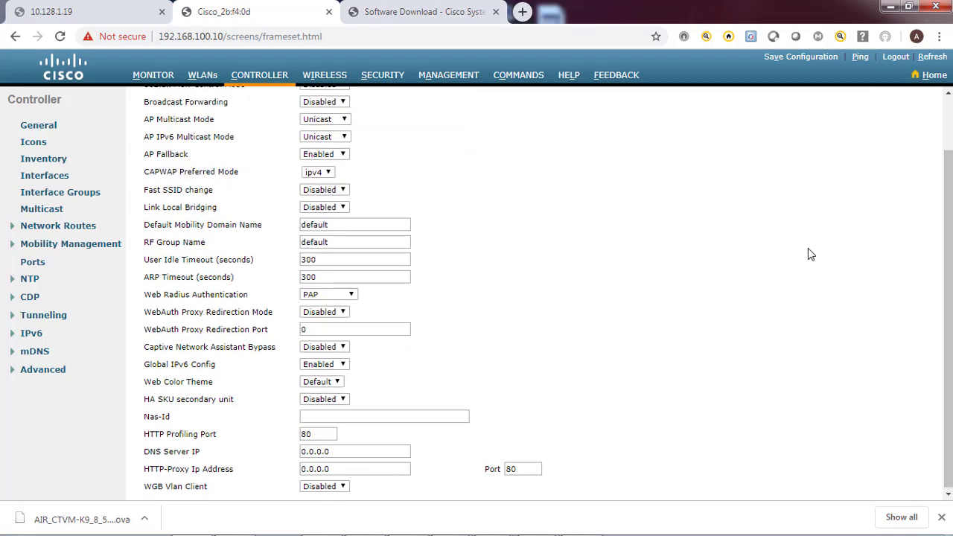
scroll(818, 261, "up", 1)
left_click(908, 104)
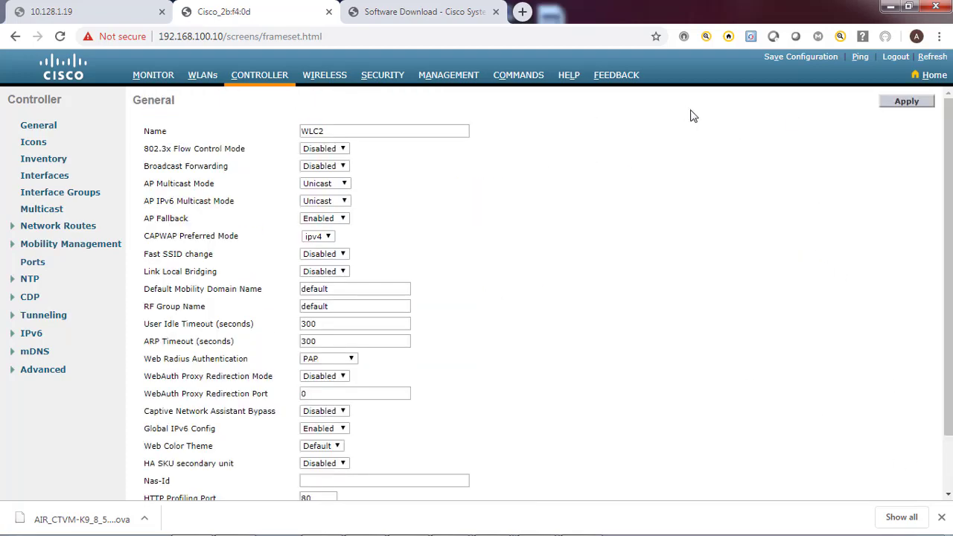
Save the configuration to flash and go back to the All APs list
left_click(796, 58)
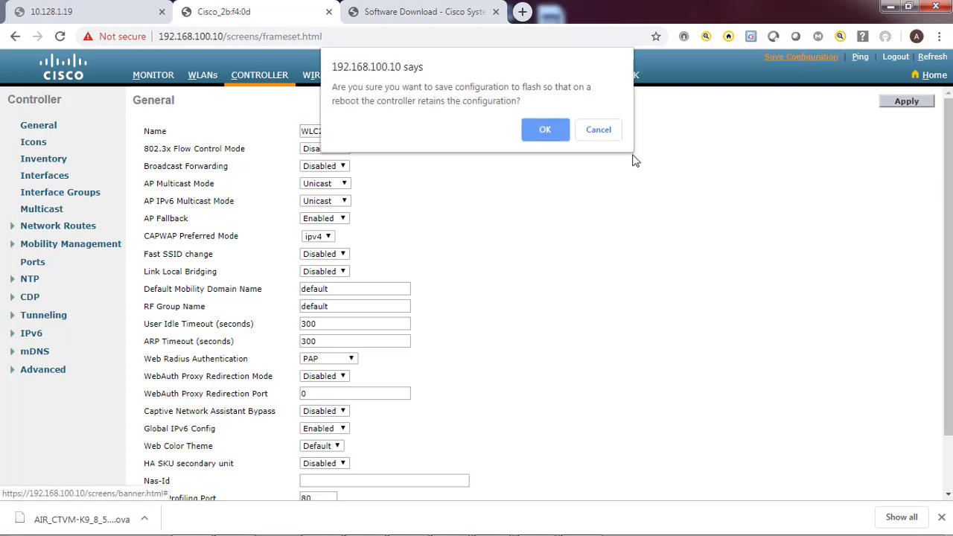
left_click(545, 131)
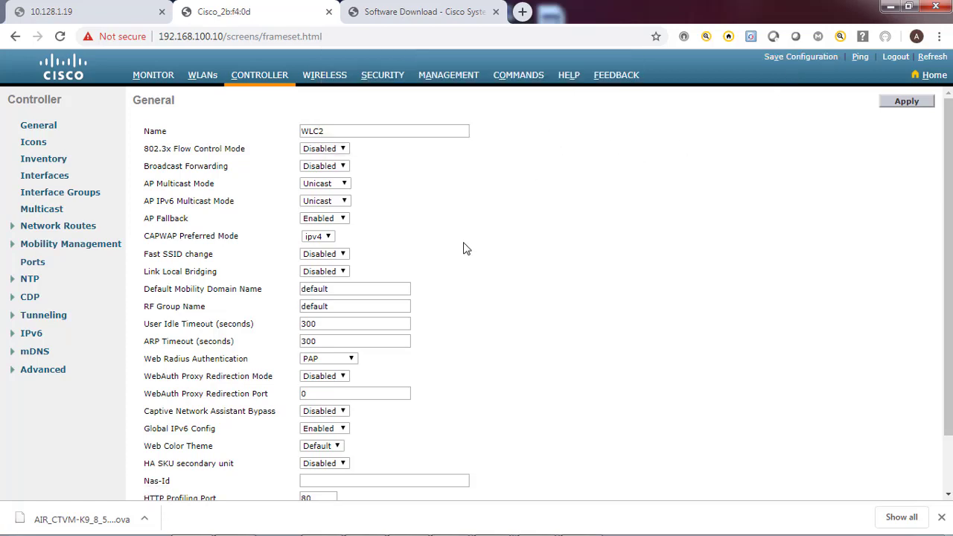
scroll(506, 324, "down", 2)
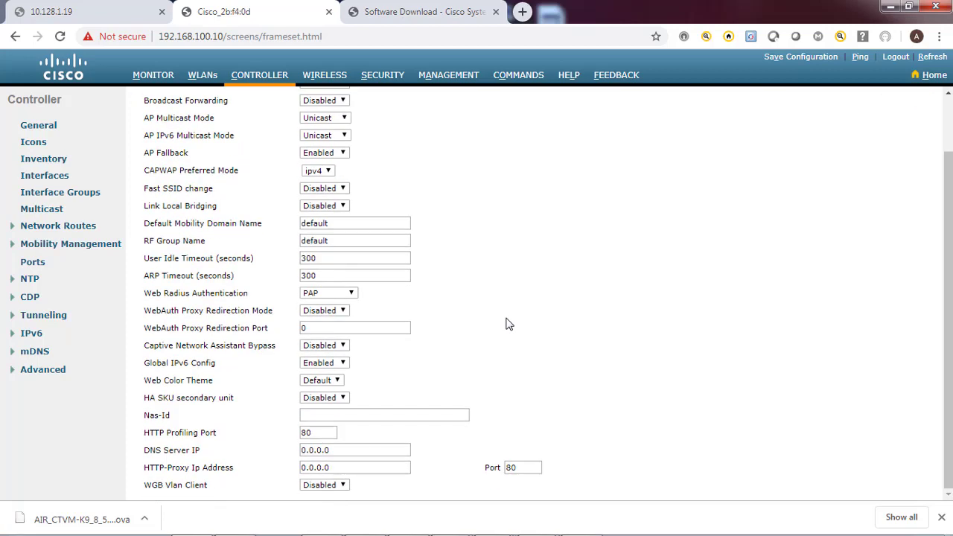
scroll(505, 324, "up", 2)
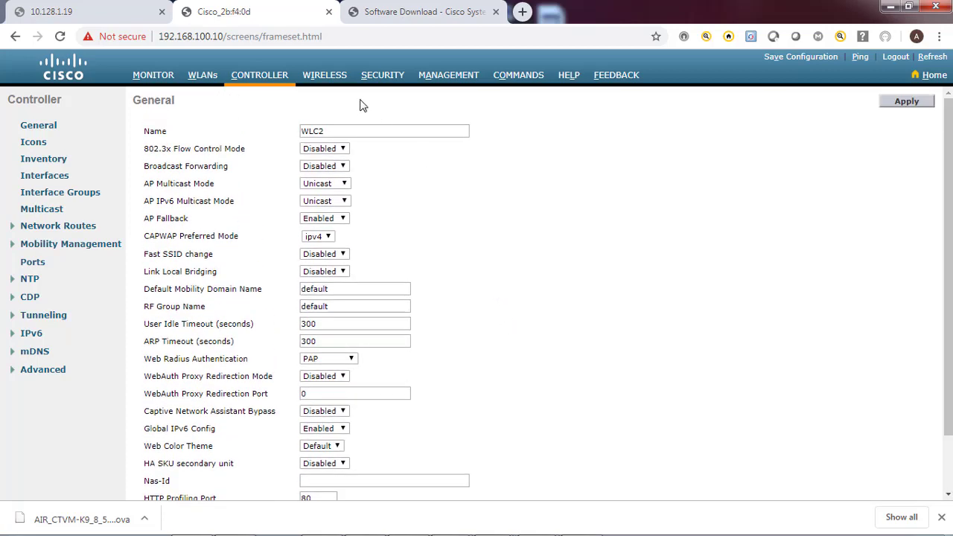
left_click(328, 79)
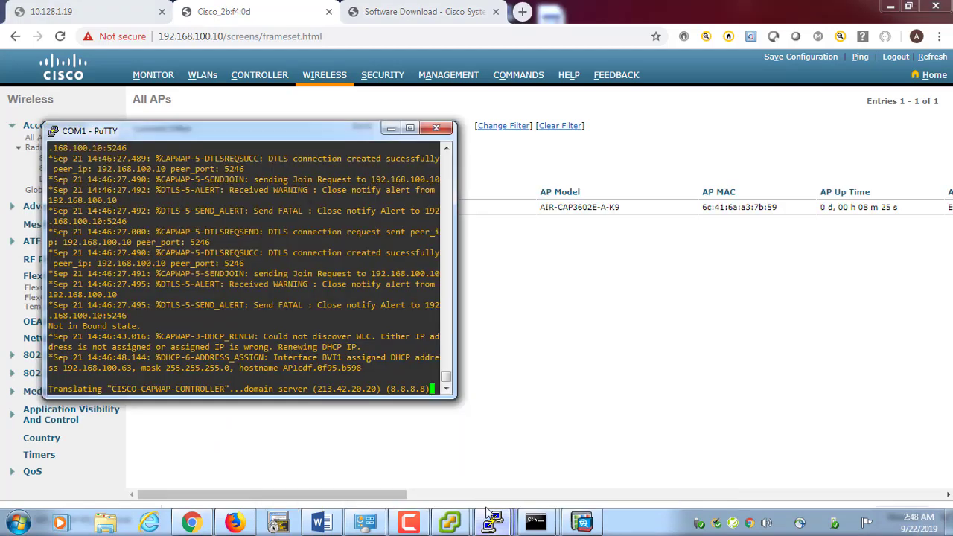
Read the COM2 and COM1 AP console logs in PuTTY, then go back to All APs
mouse_move(492, 526)
left_click(487, 464)
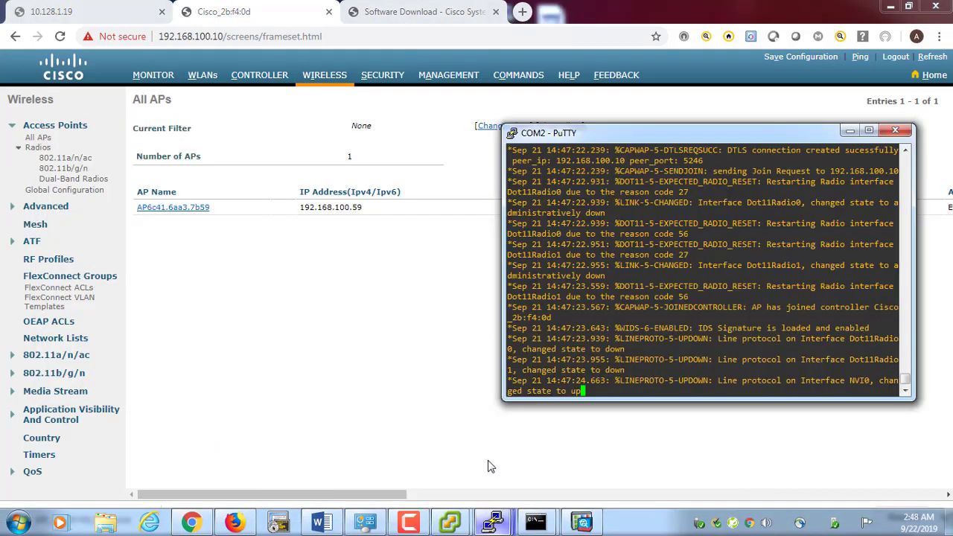
left_click(349, 443)
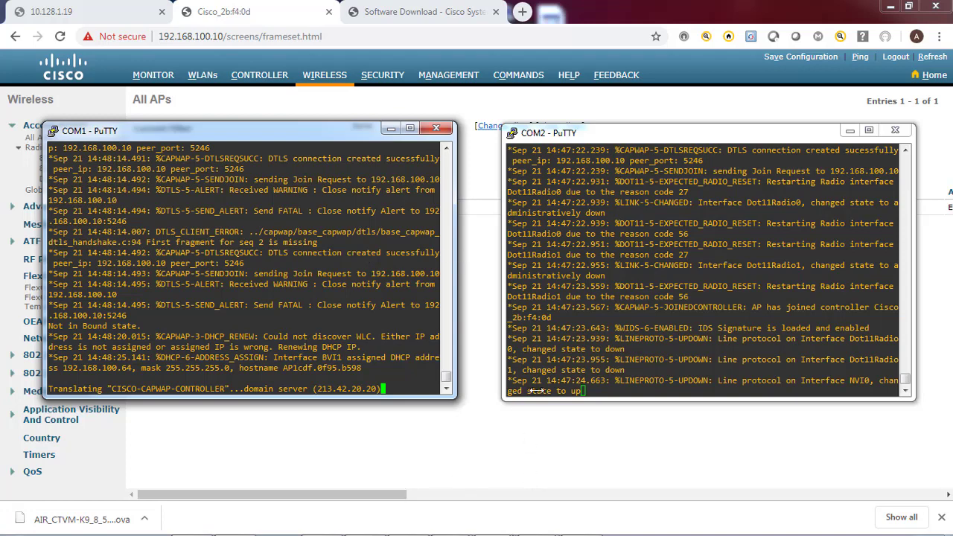
left_click(421, 444)
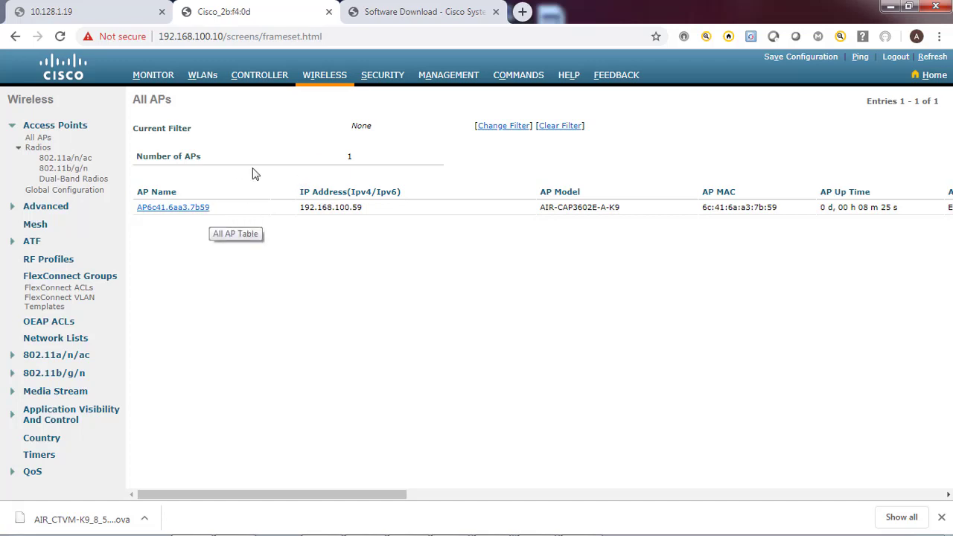
Reload All APs, check the single AP's model name, then bring up the COM2 console
left_click(327, 77)
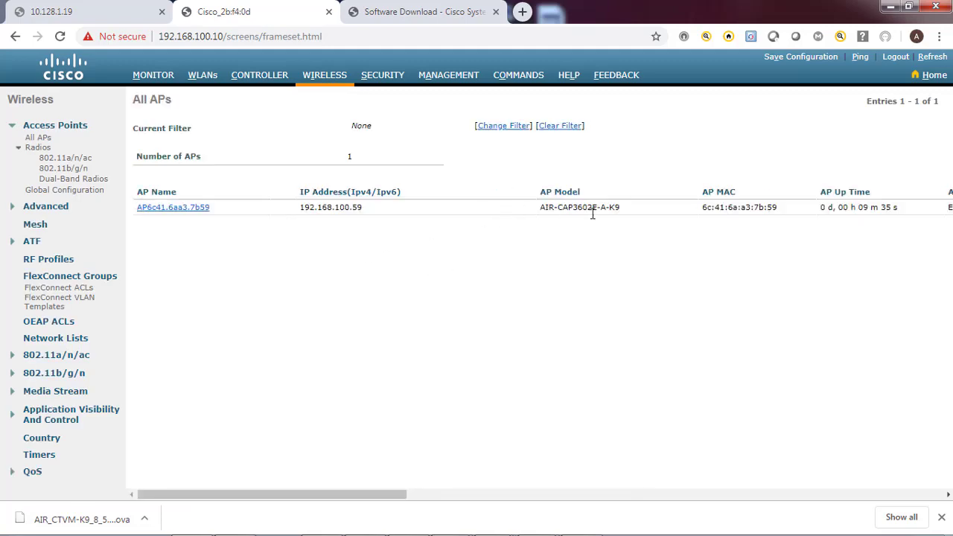
left_click_drag(619, 207, 558, 251)
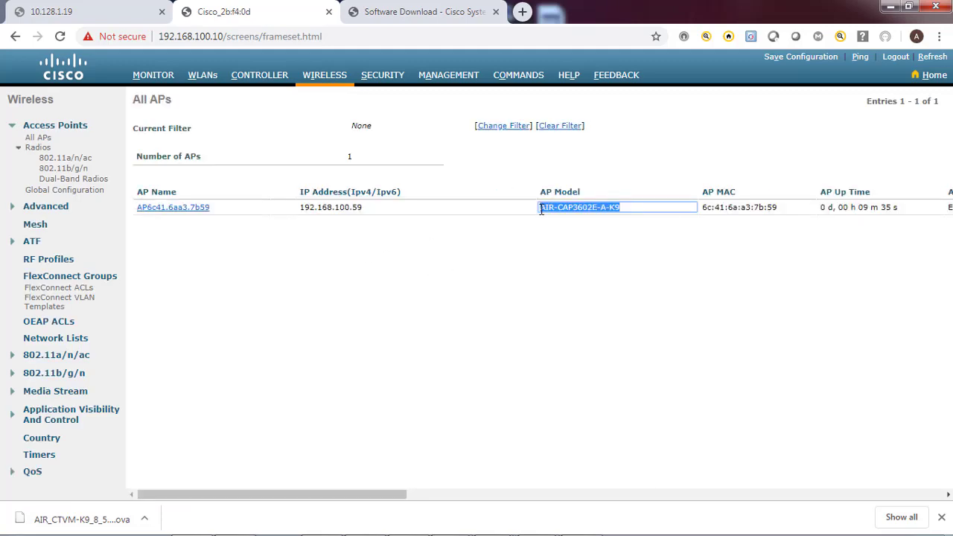
left_click(557, 250)
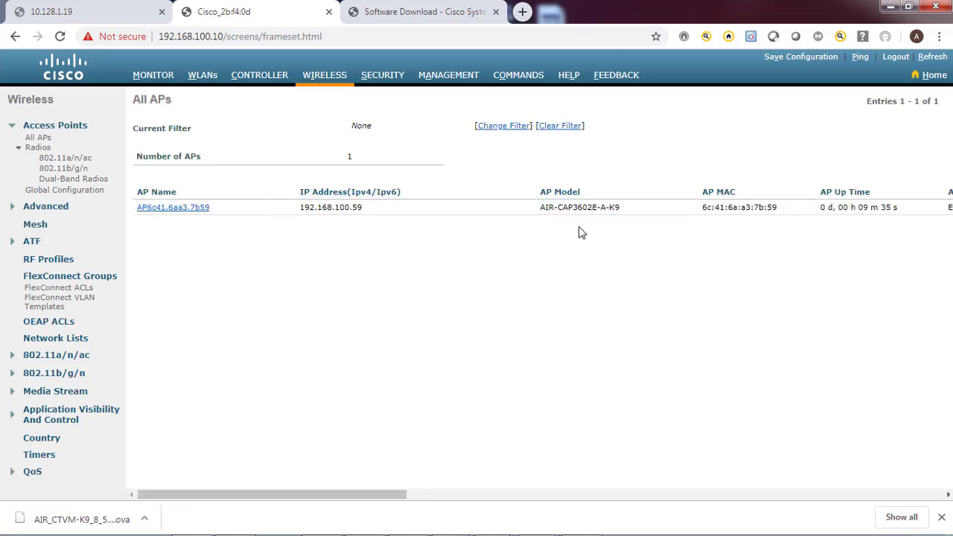
left_click(323, 83)
mouse_move(491, 521)
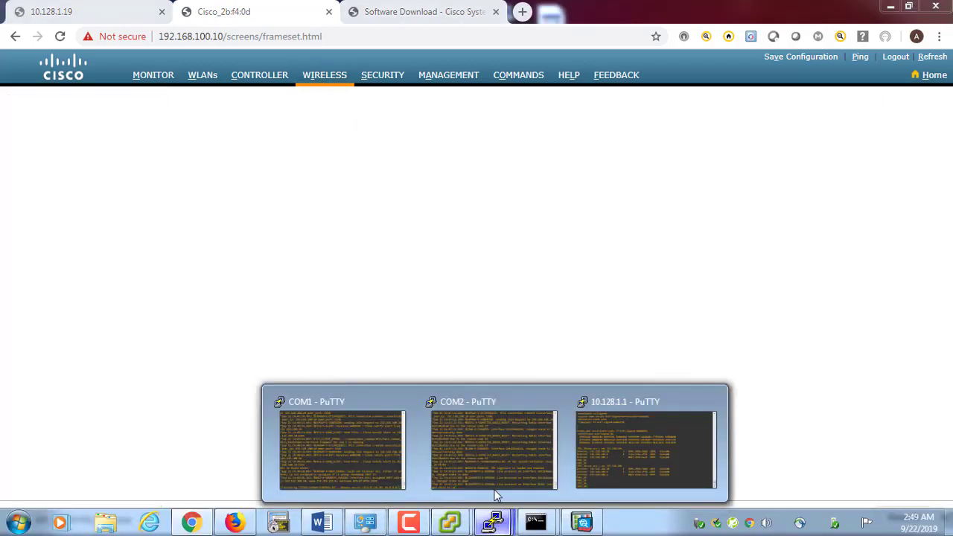
left_click(493, 464)
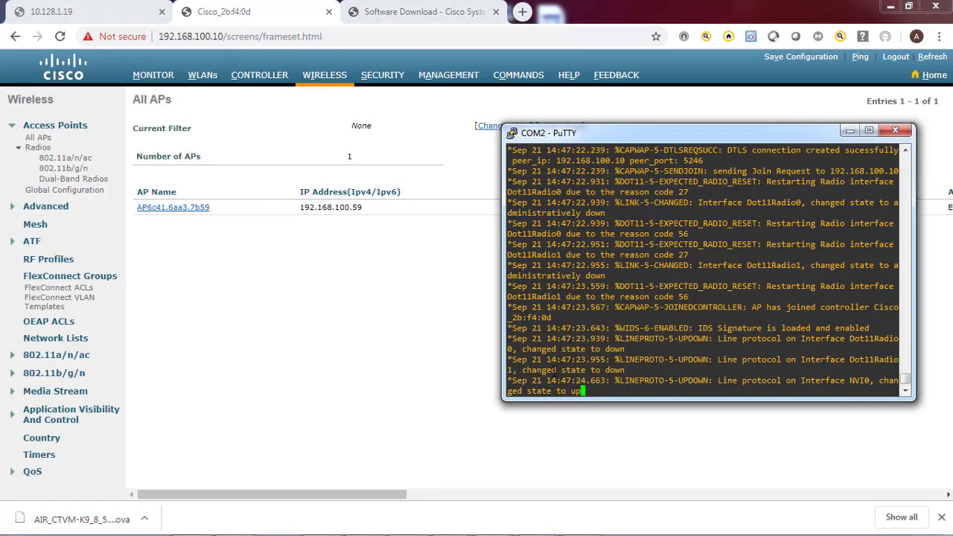
Log in to the COM2 access point console and enter enable mode
key("Return")
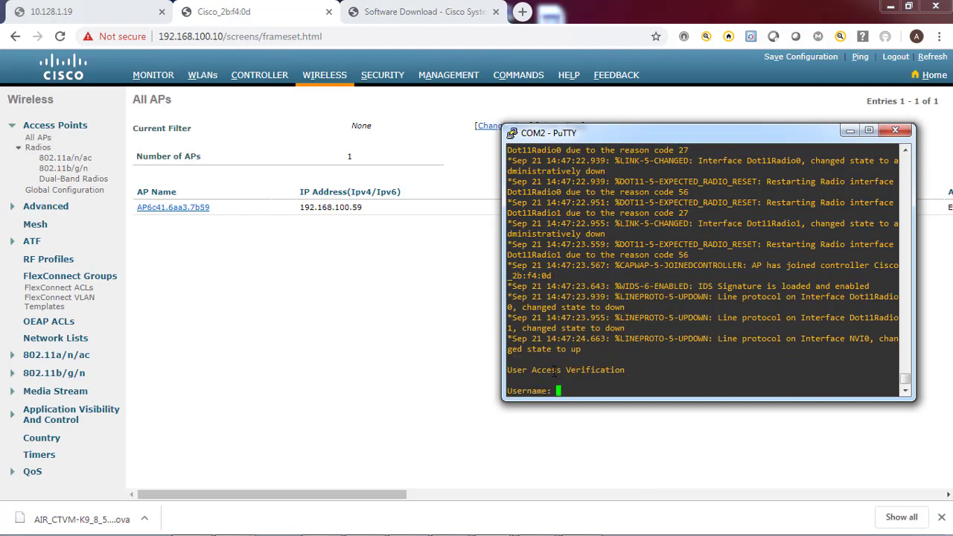
type("Cisco")
key("BackSpace")
key("BackSpace")
key("BackSpace")
key("BackSpace")
key("BackSpace")
type("Cisco")
key("Return")
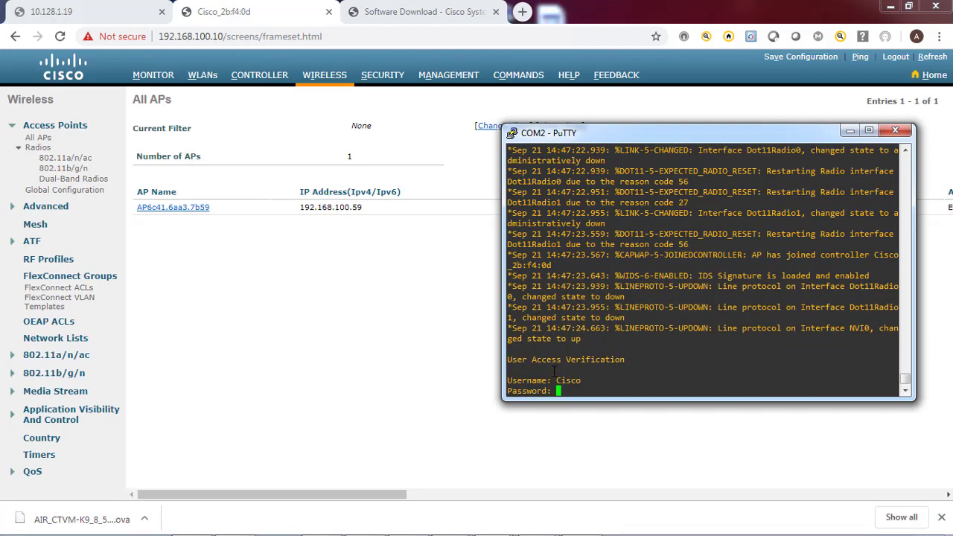
key("Return")
type("en")
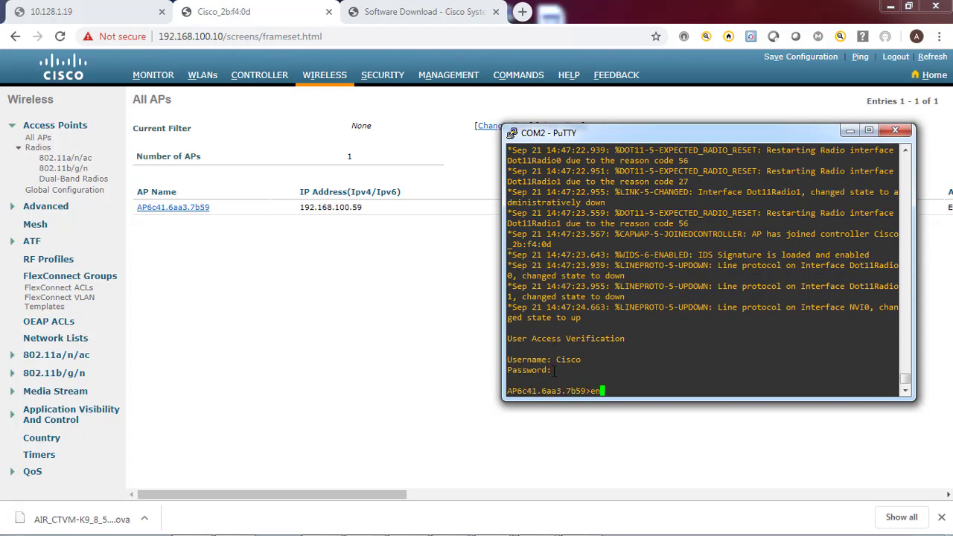
key("Return")
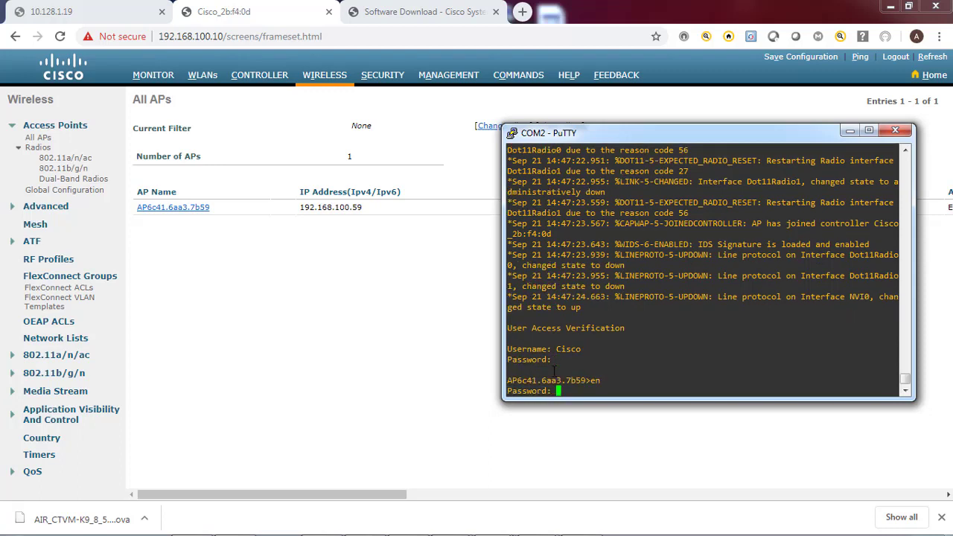
key("Return")
Run show ip int brief, showing BVI1 at 192.168.100.59 via DHCP
type("show ip")
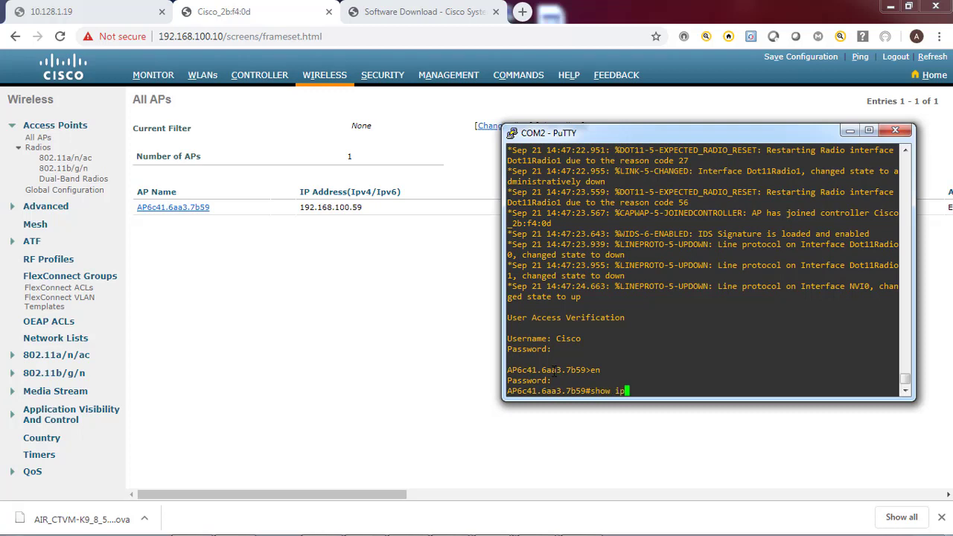
type(" int brief")
key("Return")
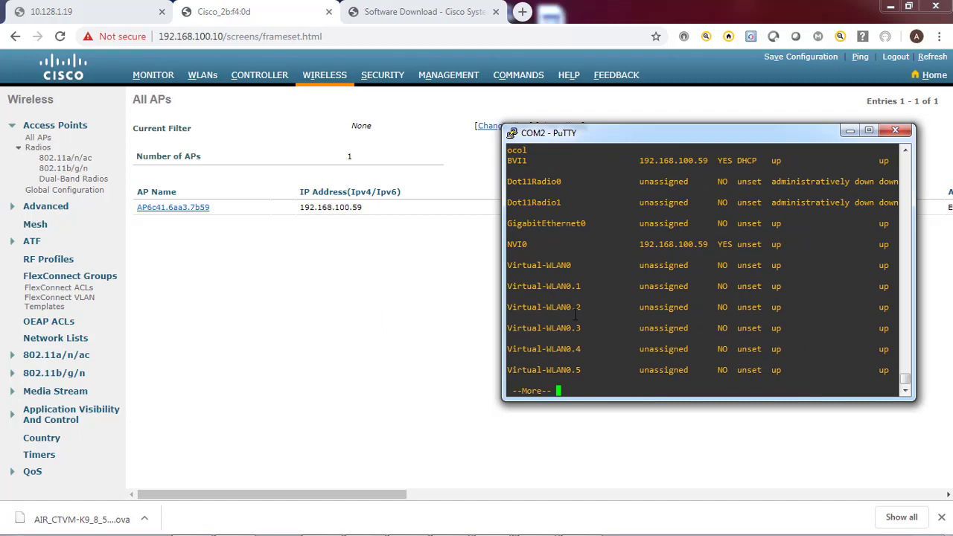
key("space")
mouse_move(285, 527)
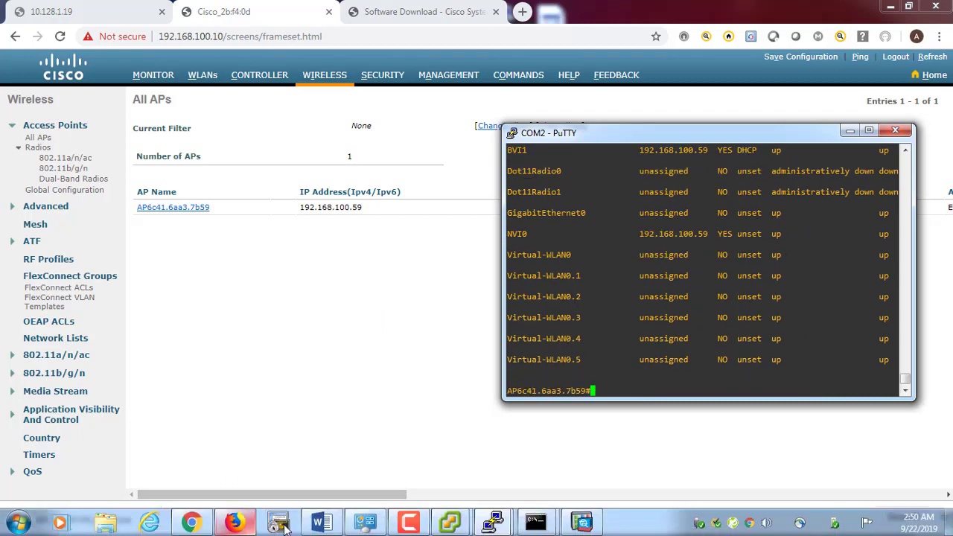
mouse_move(492, 522)
left_click(347, 470)
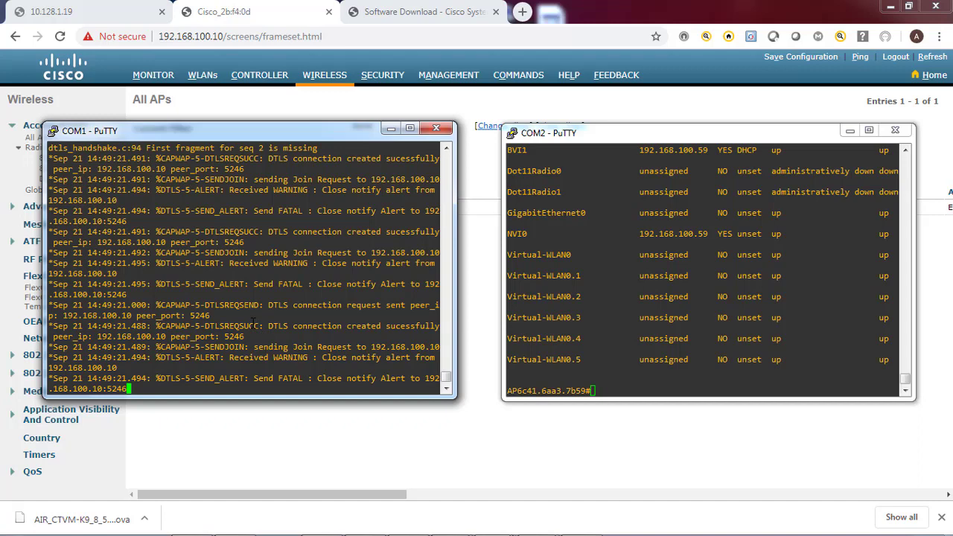
Log in to the COM1 access point console and enter enable mode
key("Return")
key("Return")
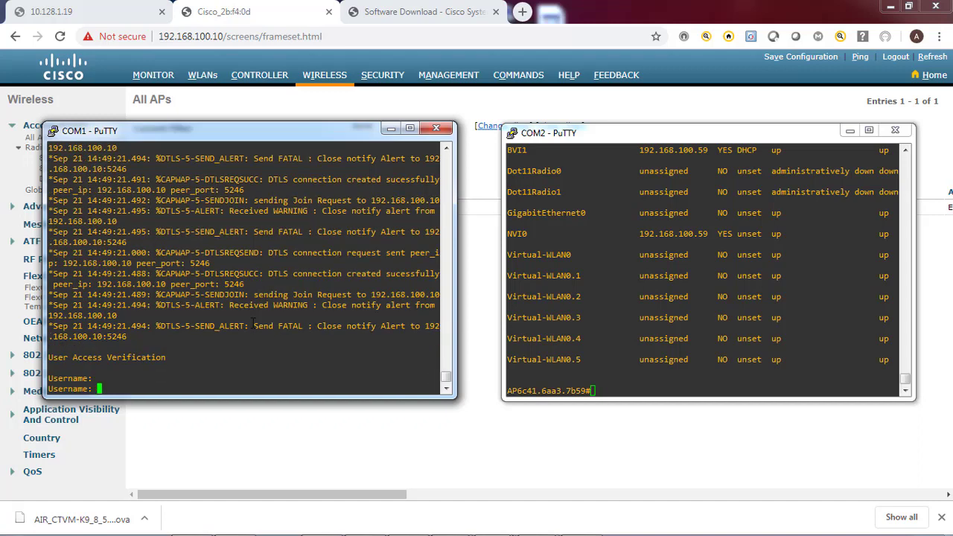
type("Cisco")
key("Return")
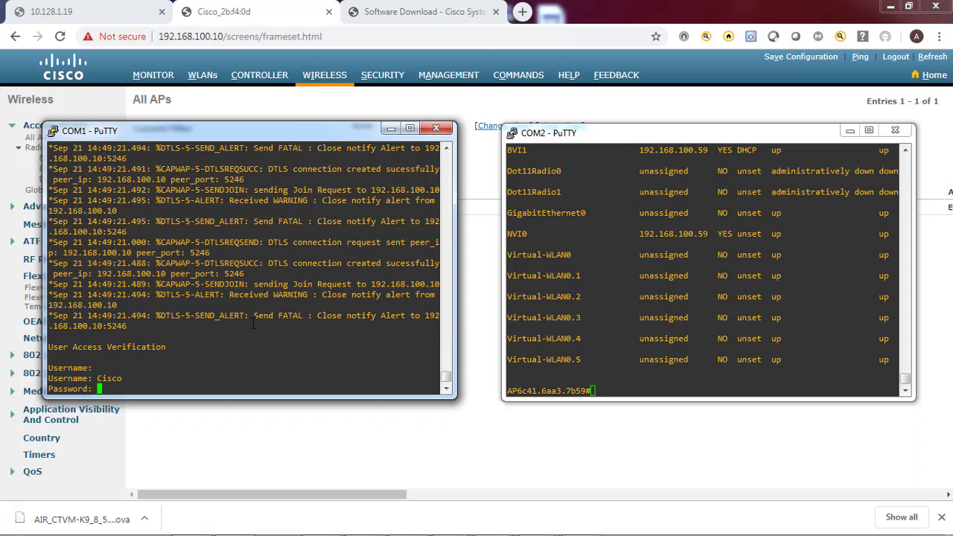
key("Return")
type("en")
key("Return")
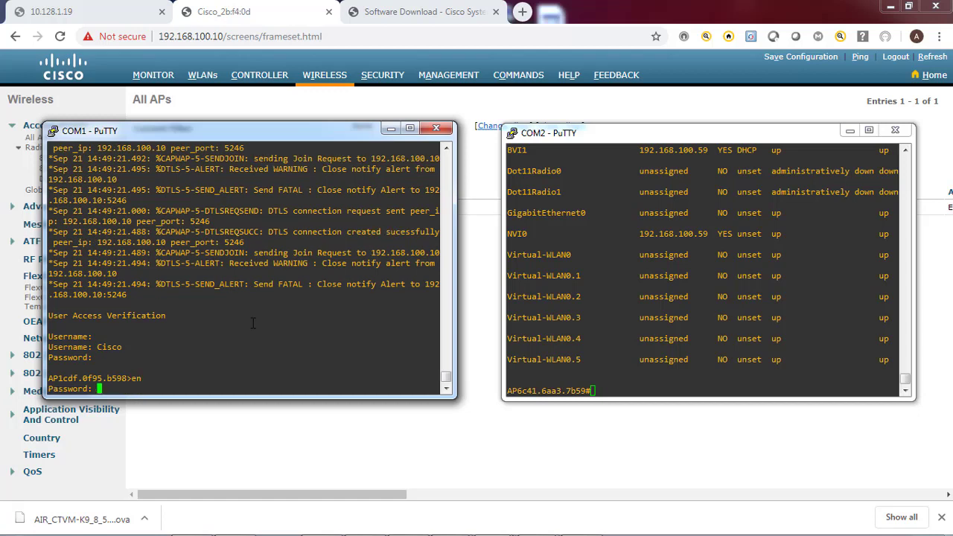
key("Return")
Run show ip int brief on COM1, then return to the controller's All APs list
type("show i")
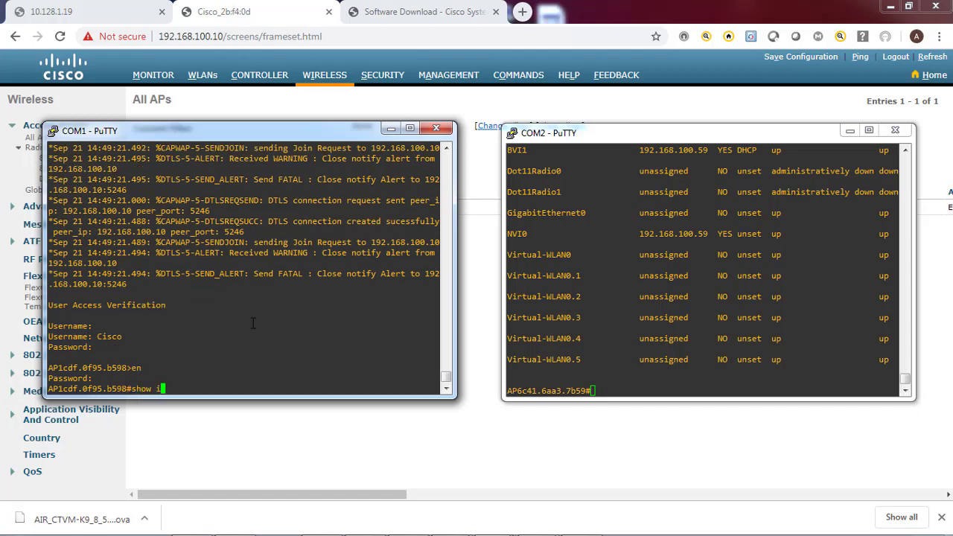
type("p int bri")
key("Tab")
key("Return")
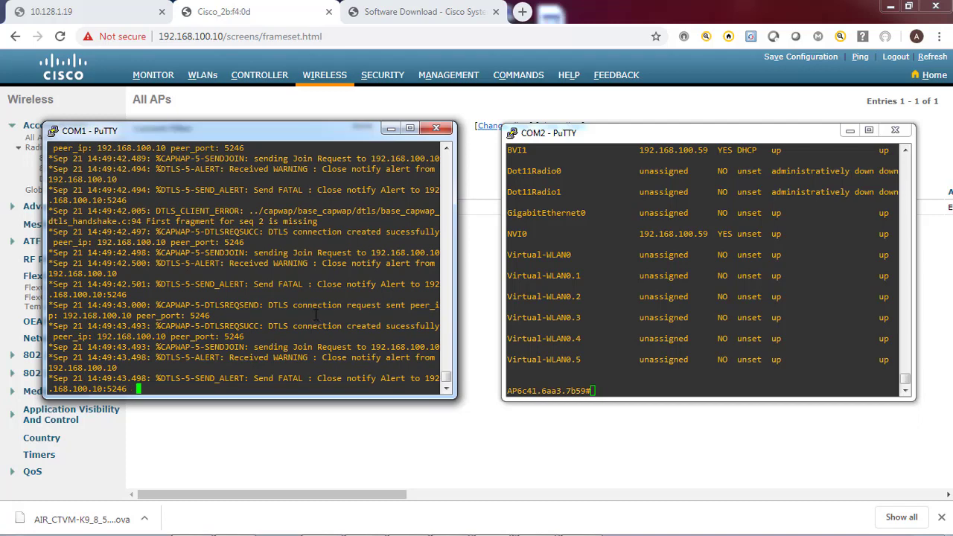
key("Return")
key("Return")
key("Return")
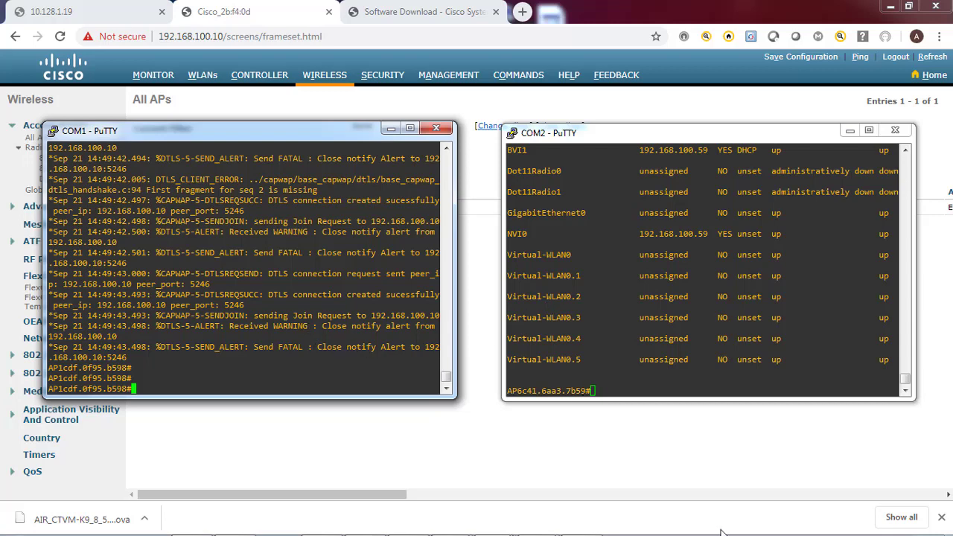
left_click(575, 459)
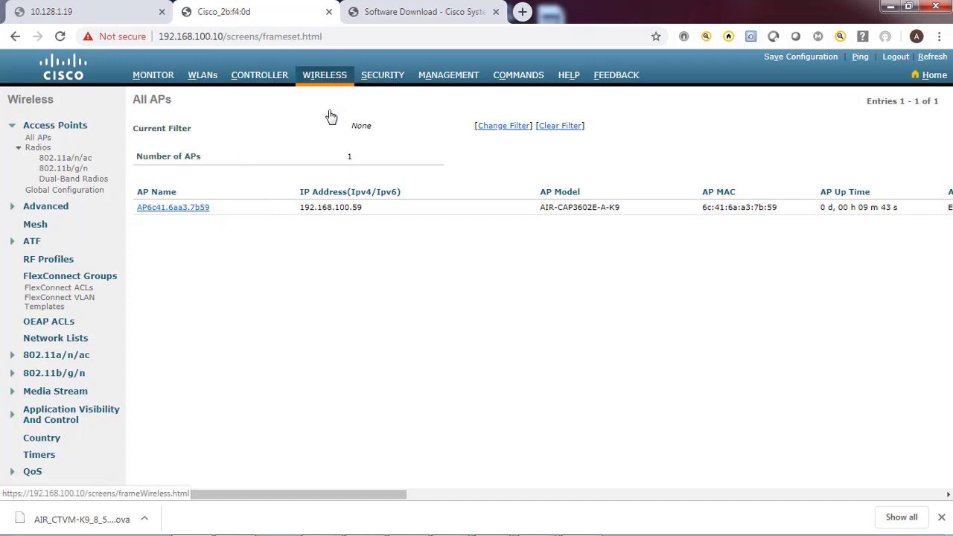
Under WLANs > Advanced > AP Groups, add a new AP group UAE with description UAE
left_click(328, 85)
left_click(204, 79)
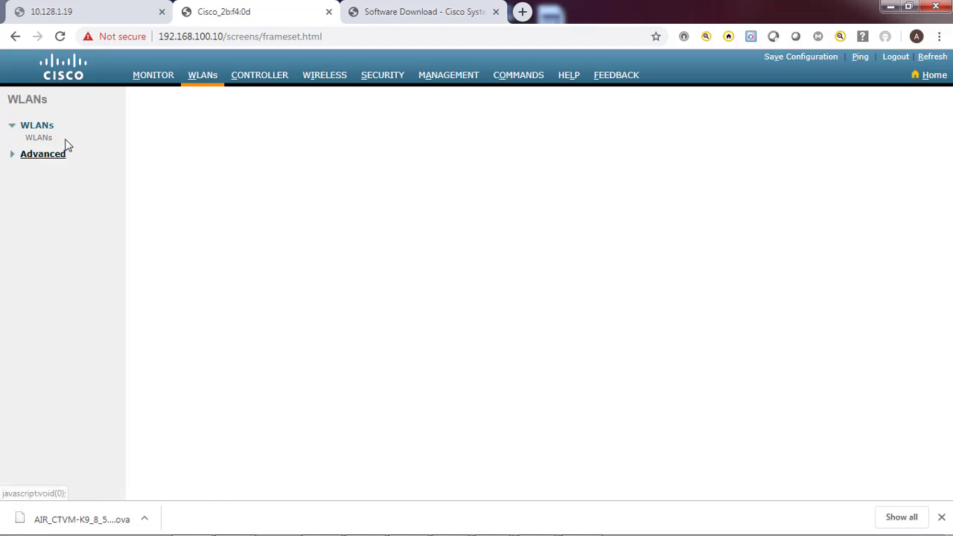
left_click(207, 77)
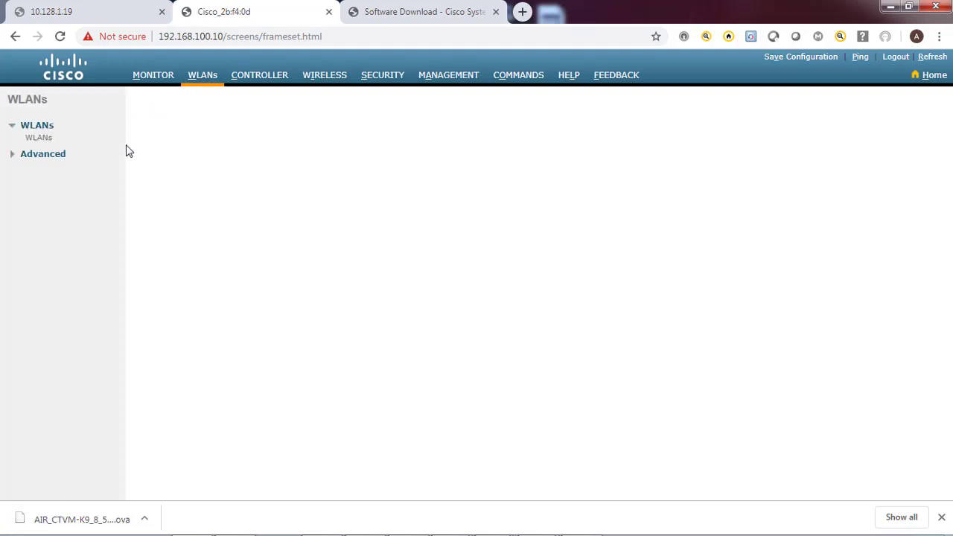
left_click(40, 158)
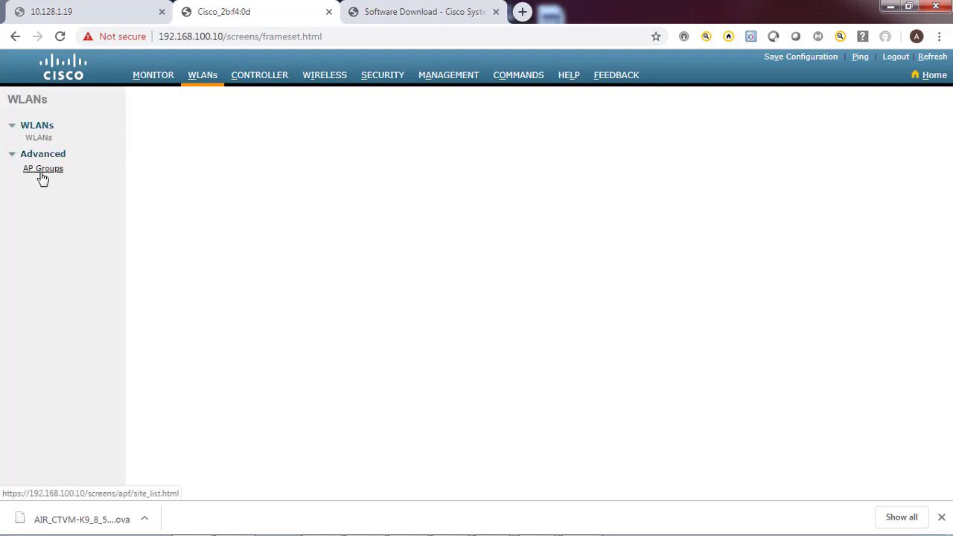
left_click(58, 170)
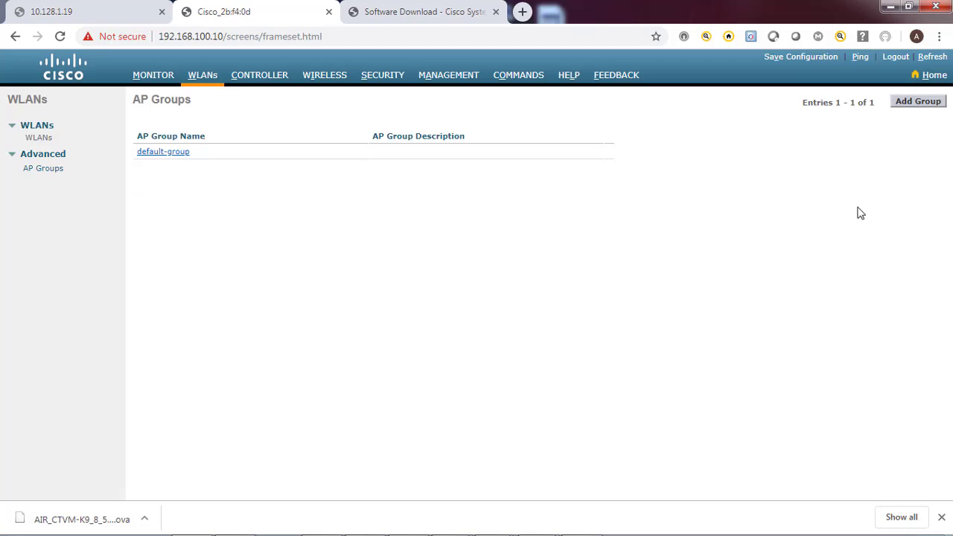
left_click(920, 102)
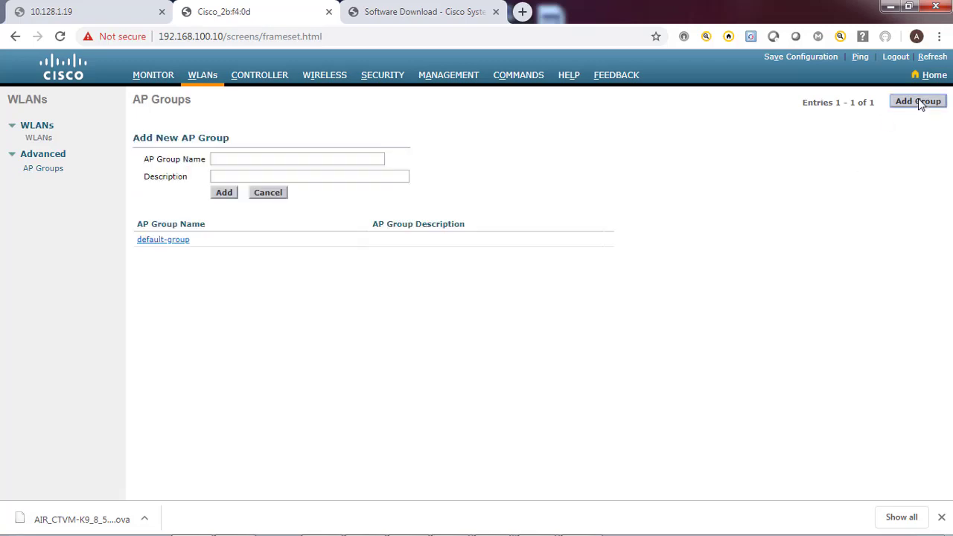
left_click(294, 154)
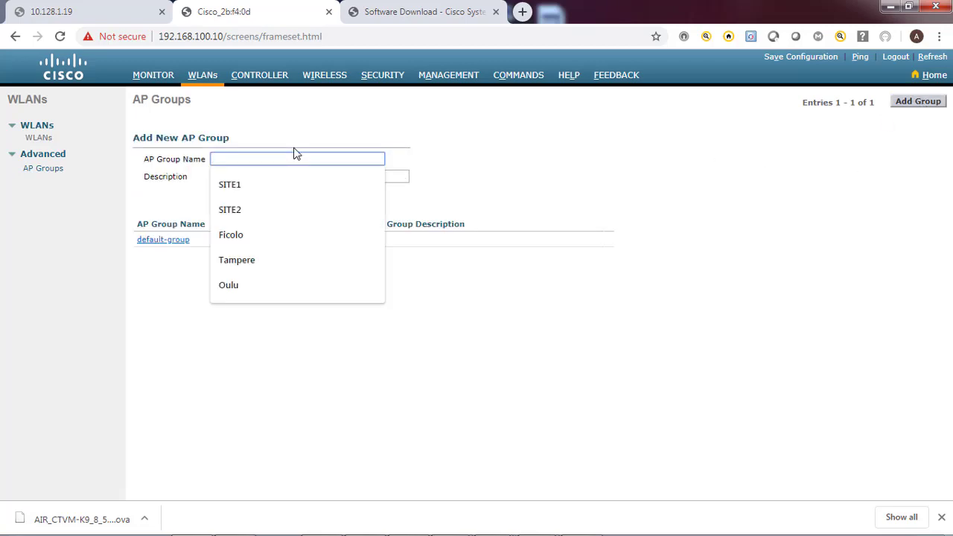
type("u")
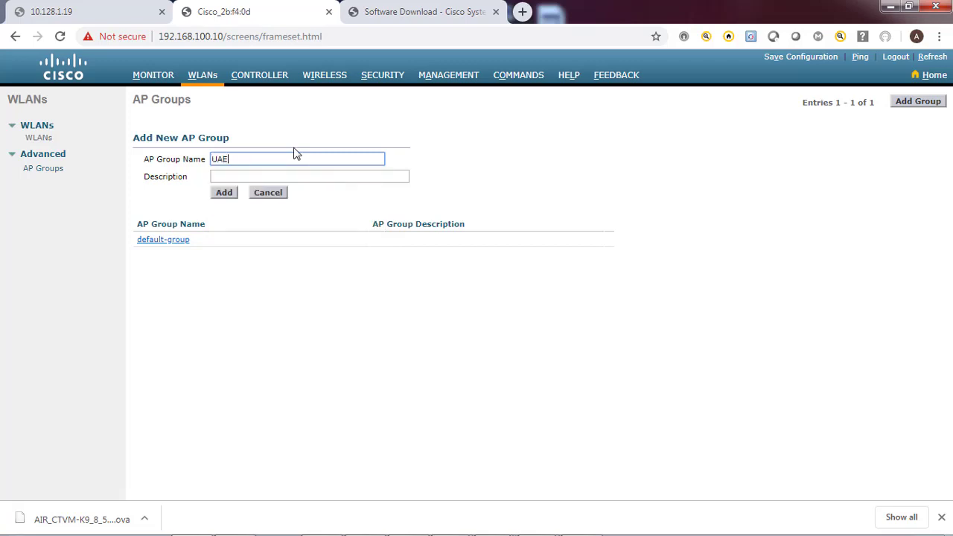
left_click(271, 177)
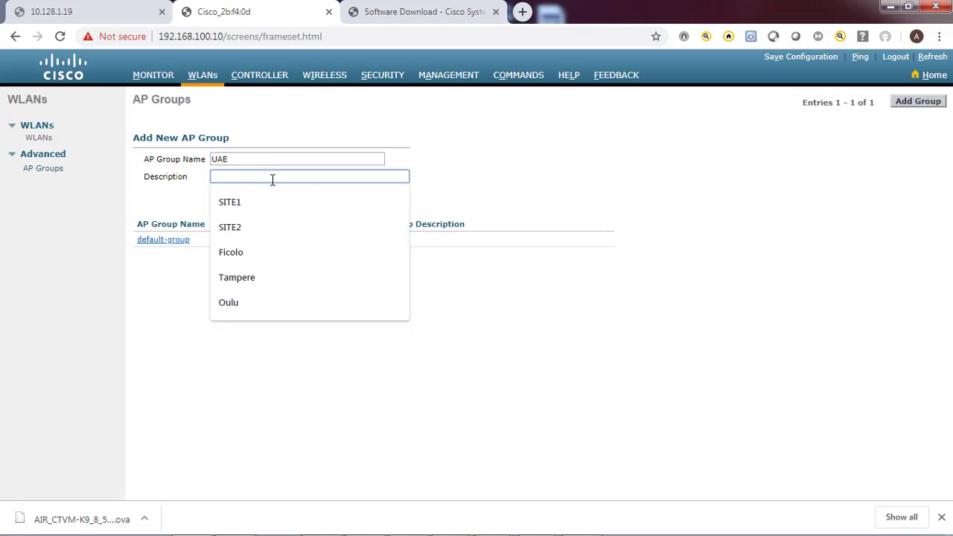
type("UAE")
left_click(224, 194)
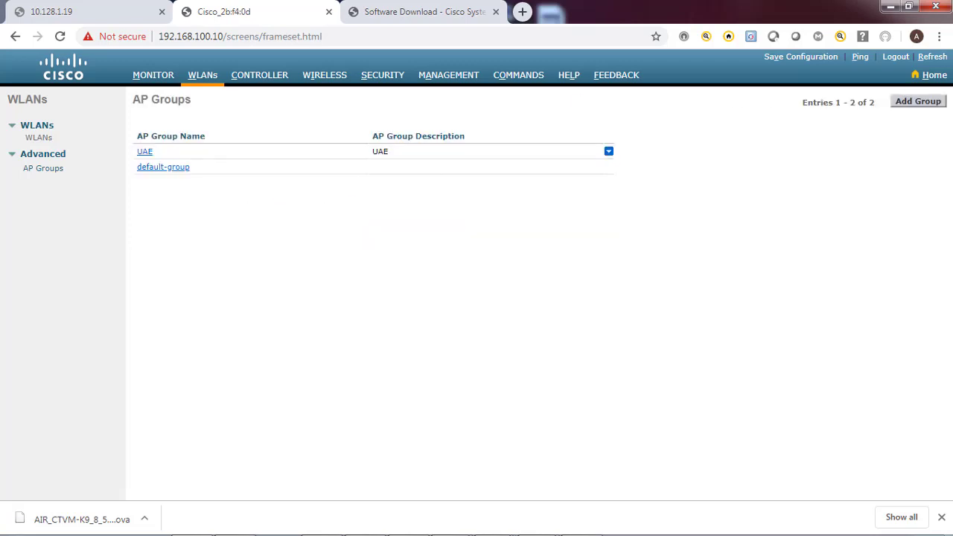
Add a second AP group named PHIL with description PHIL
left_click(931, 103)
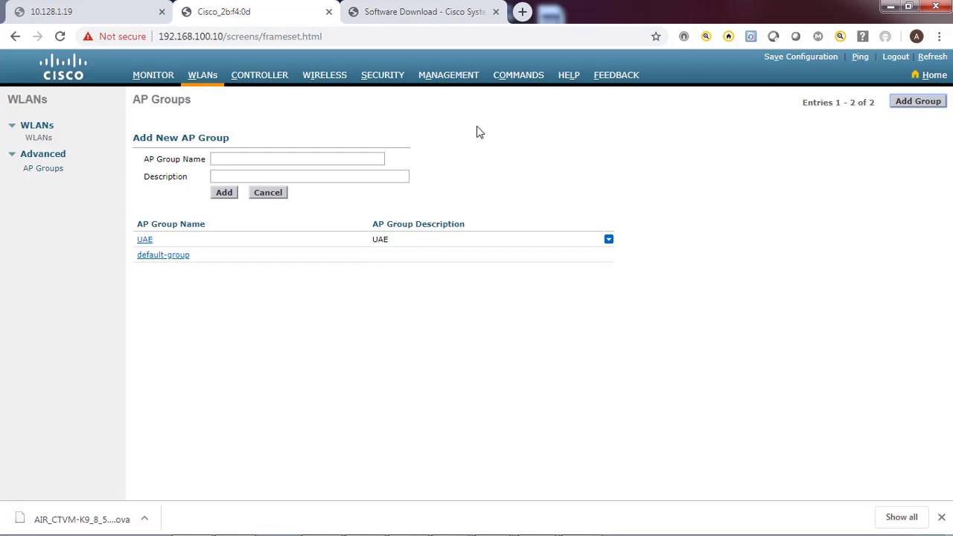
left_click(325, 160)
type("PHIL")
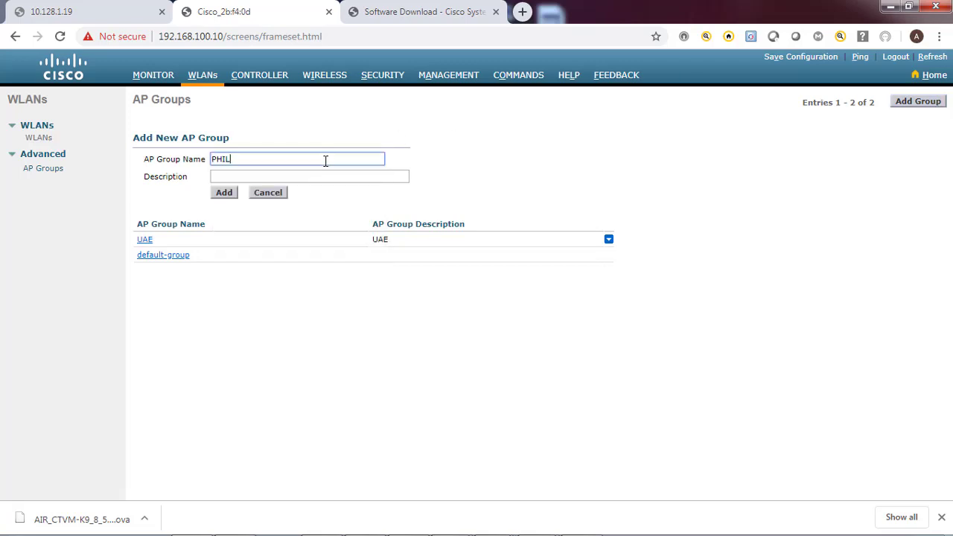
key("Tab")
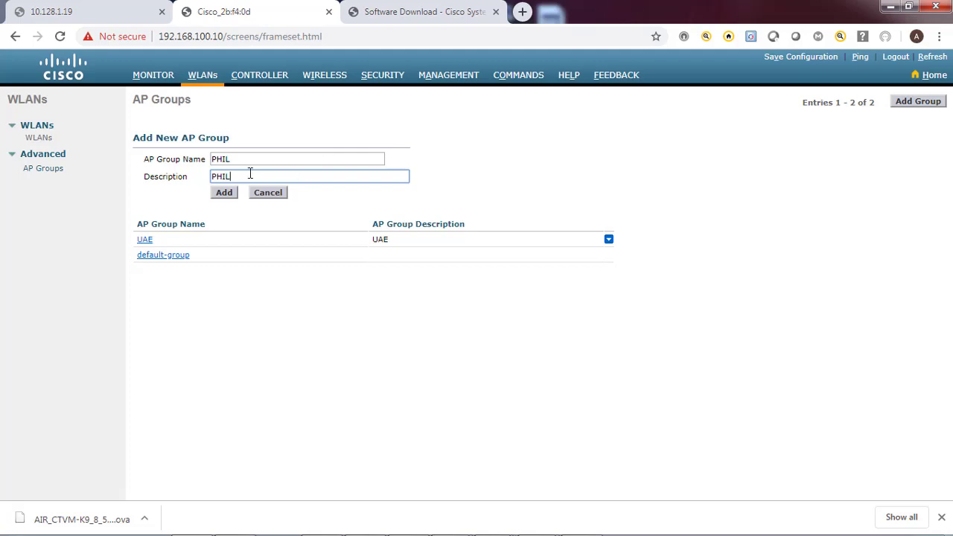
left_click(225, 194)
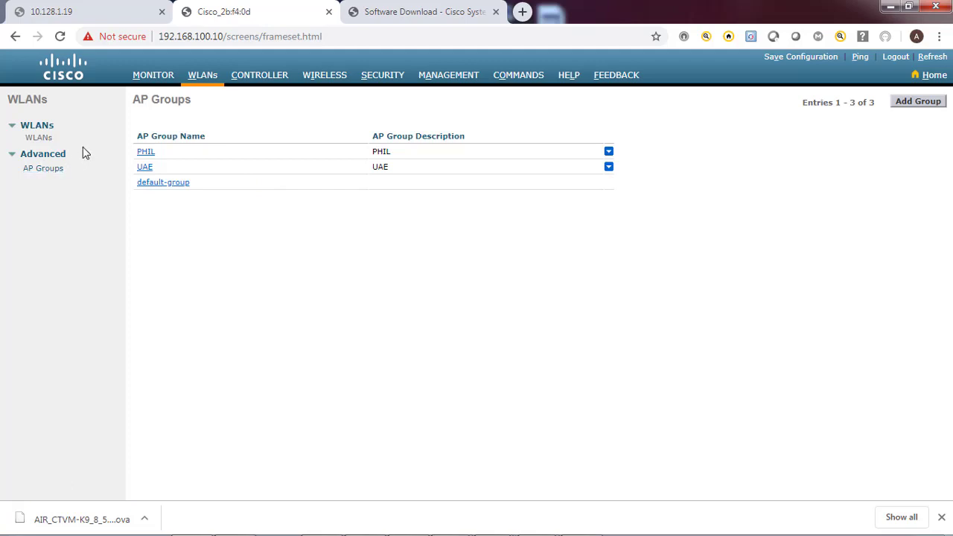
Go back to the AP Groups list and open the PHIL group's settings
left_click(41, 141)
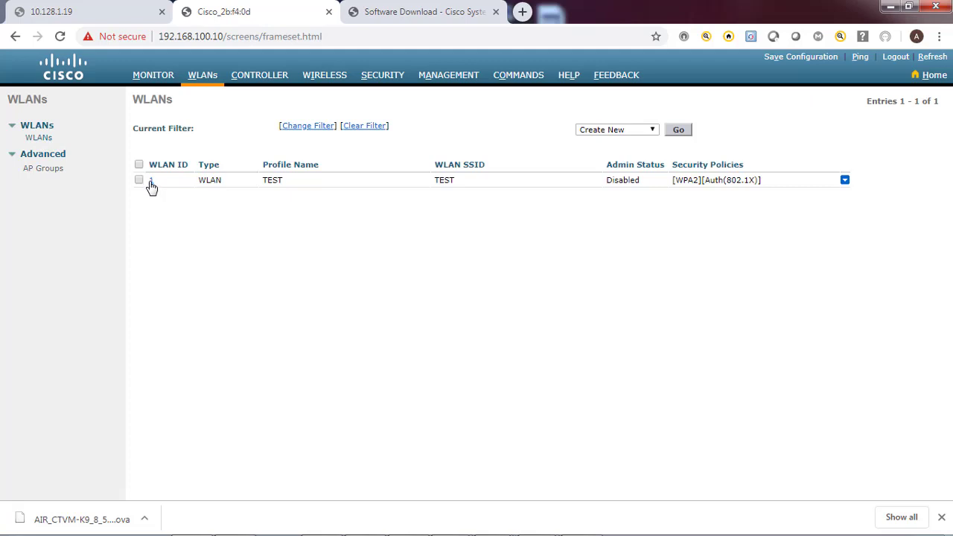
left_click(42, 167)
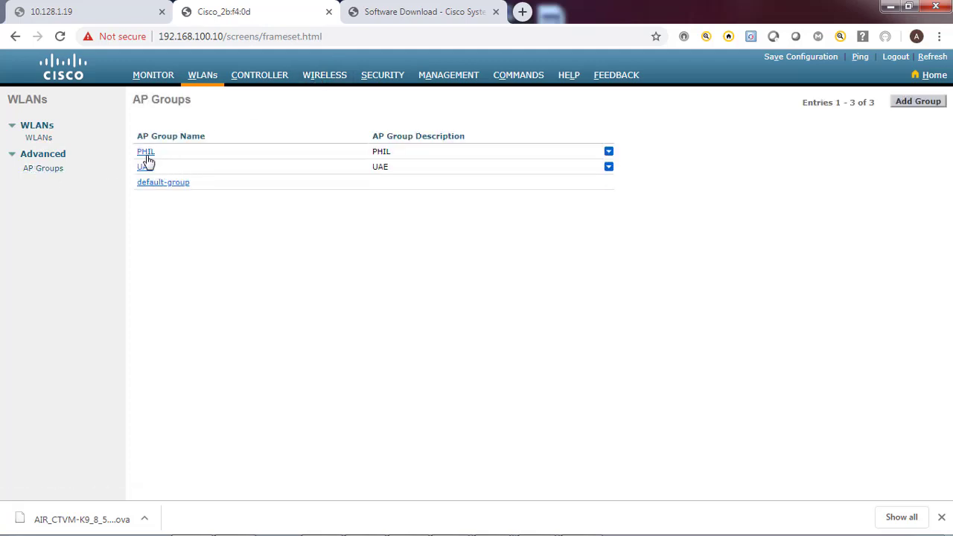
left_click(147, 154)
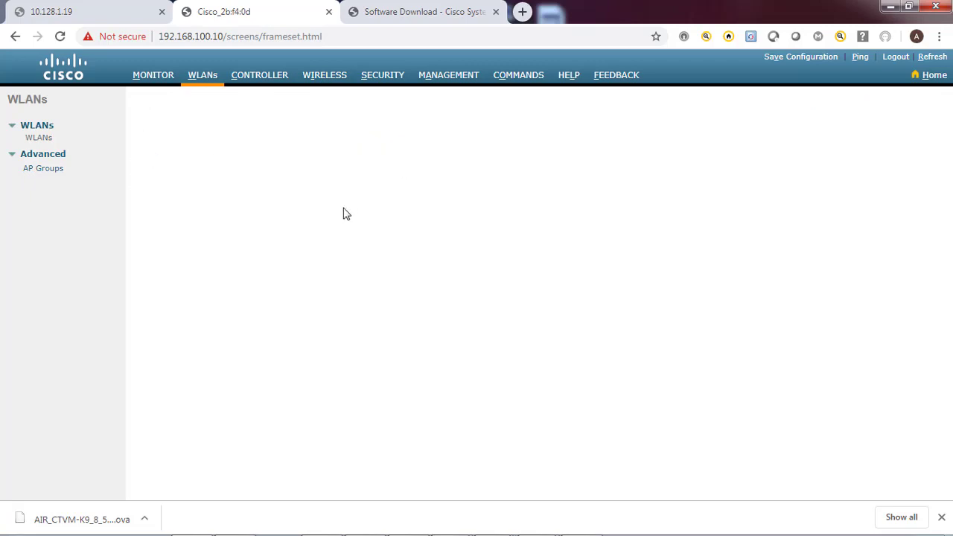
left_click(45, 170)
left_click(144, 155)
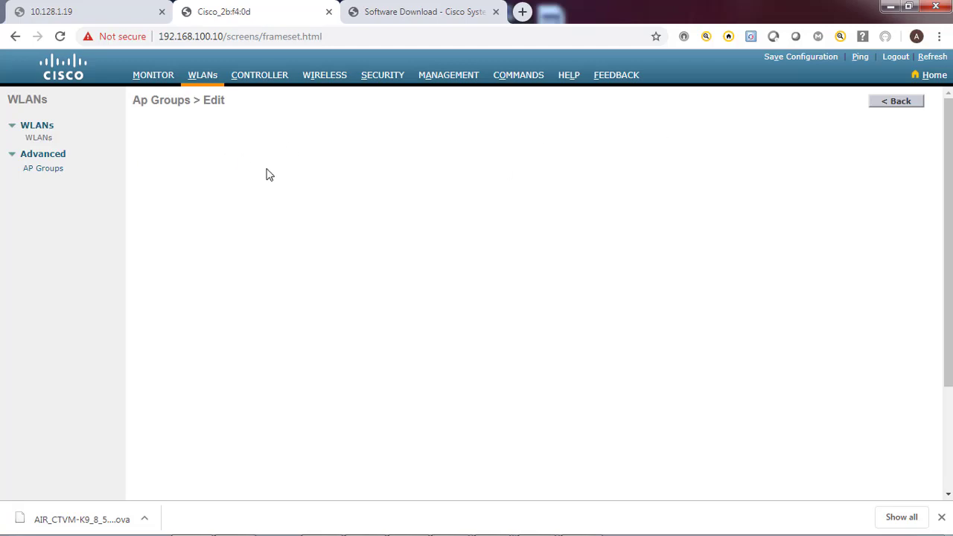
left_click(39, 138)
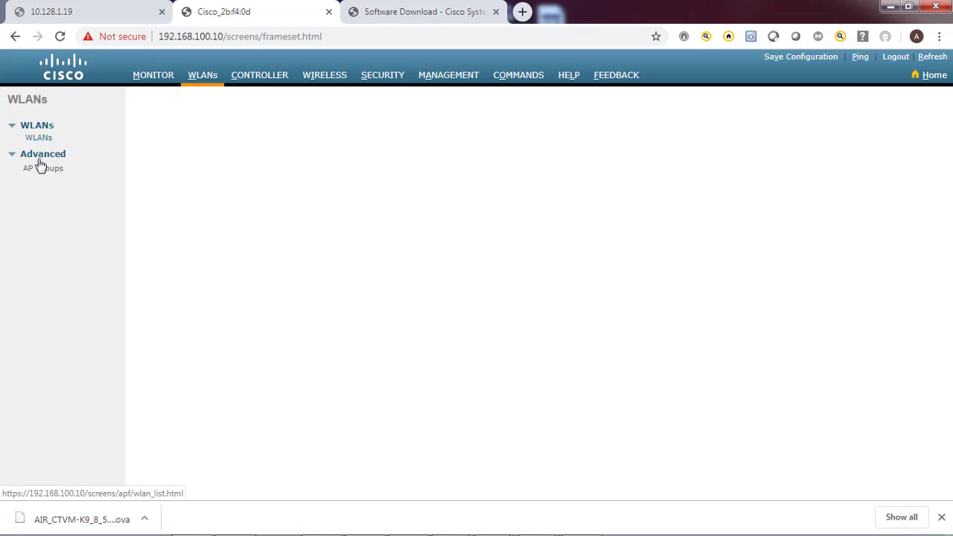
left_click(42, 168)
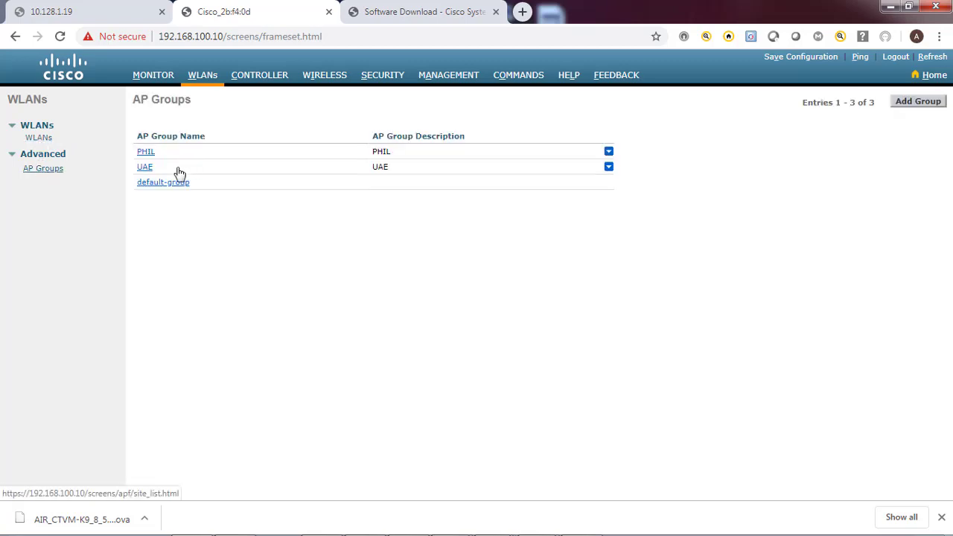
left_click(145, 155)
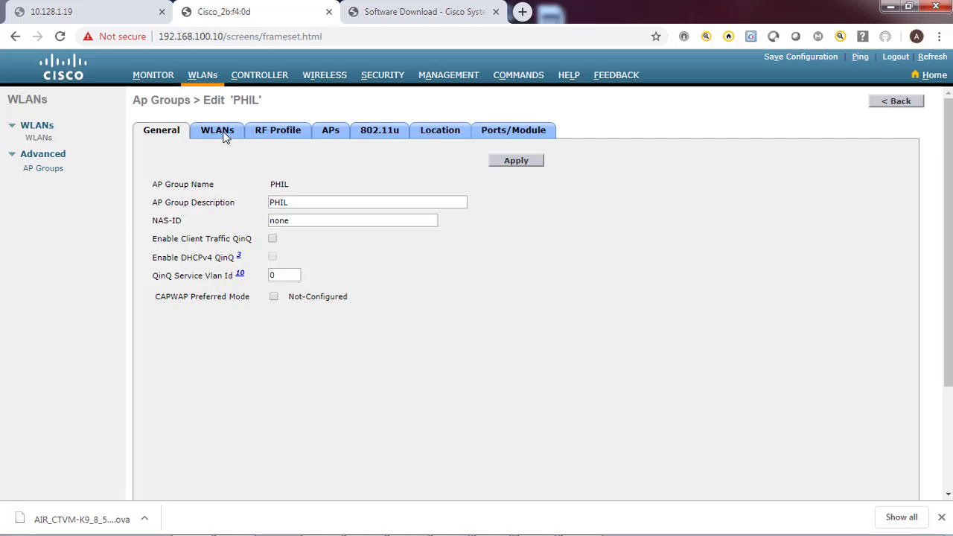
Review PHIL's WLANs, then add access point AP6c41.6aa3.7b59 to the PHIL group
left_click(225, 134)
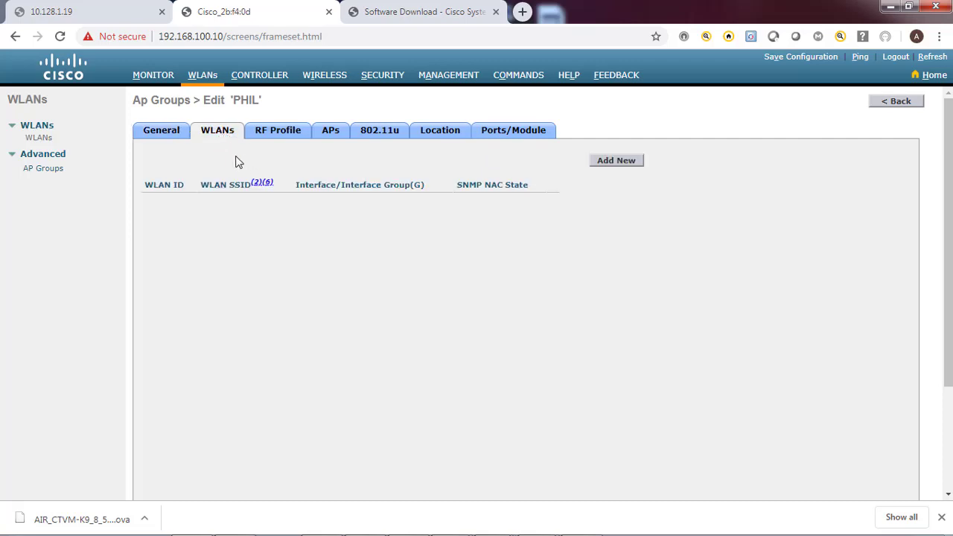
left_click(615, 161)
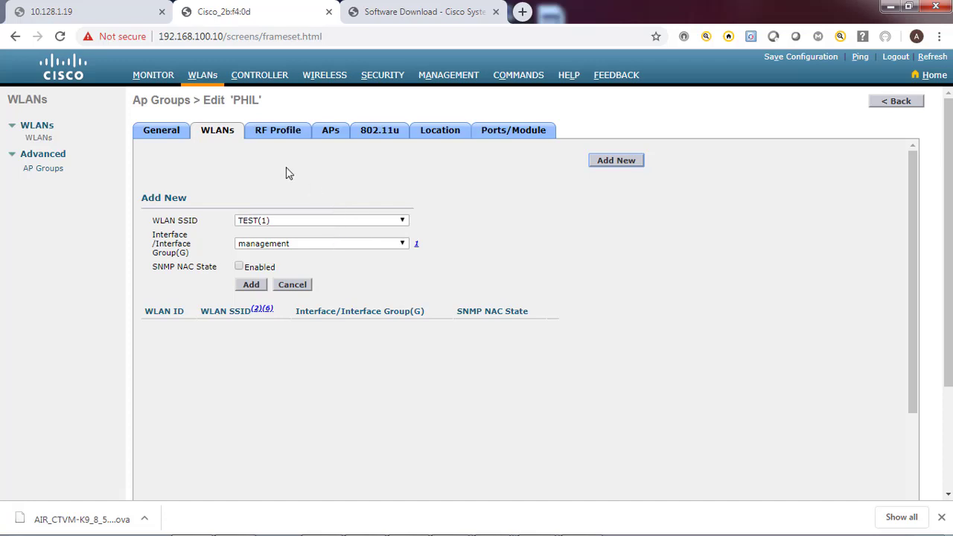
left_click(327, 133)
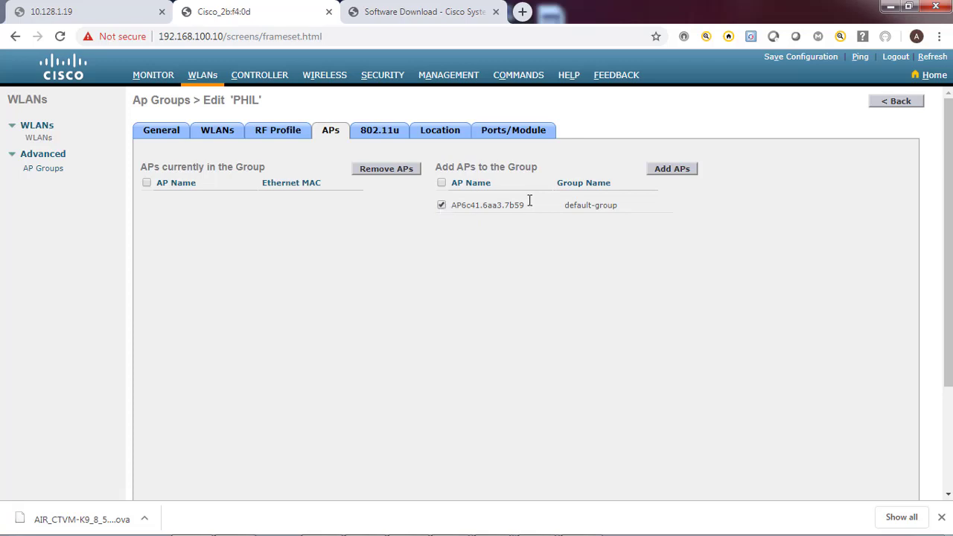
left_click(669, 171)
left_click(536, 162)
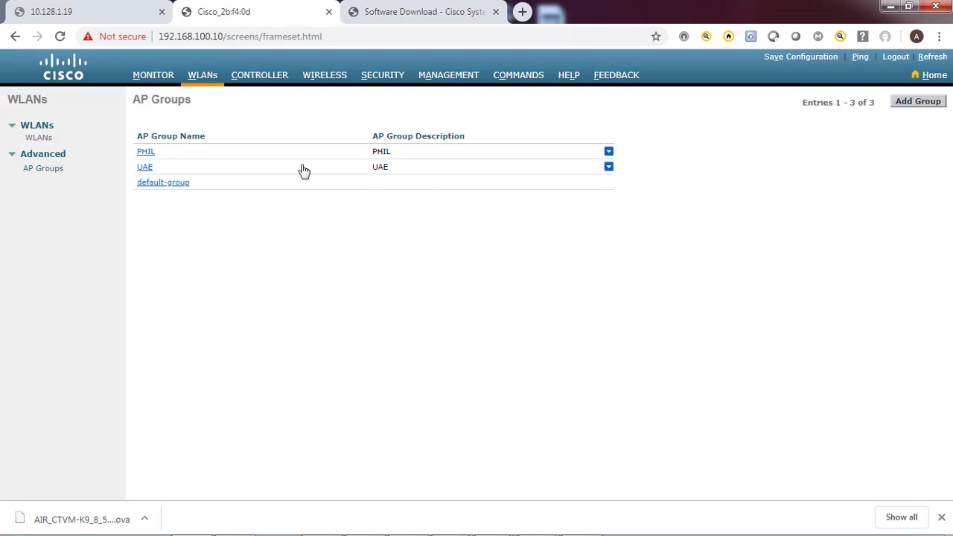
Remove the TEST WLAN (ID 1) from the WLANs list and confirm the deletion
left_click(205, 78)
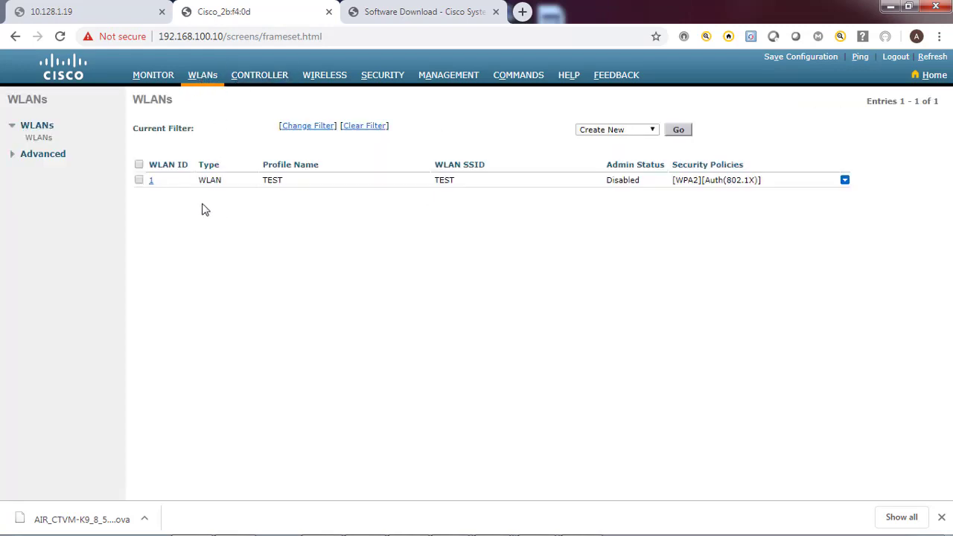
left_click(140, 180)
left_click(856, 187)
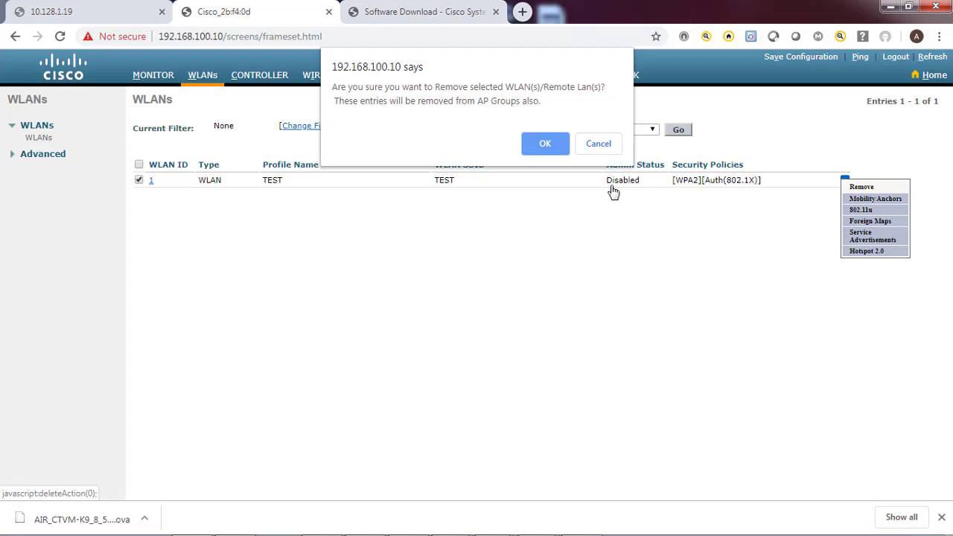
left_click(544, 144)
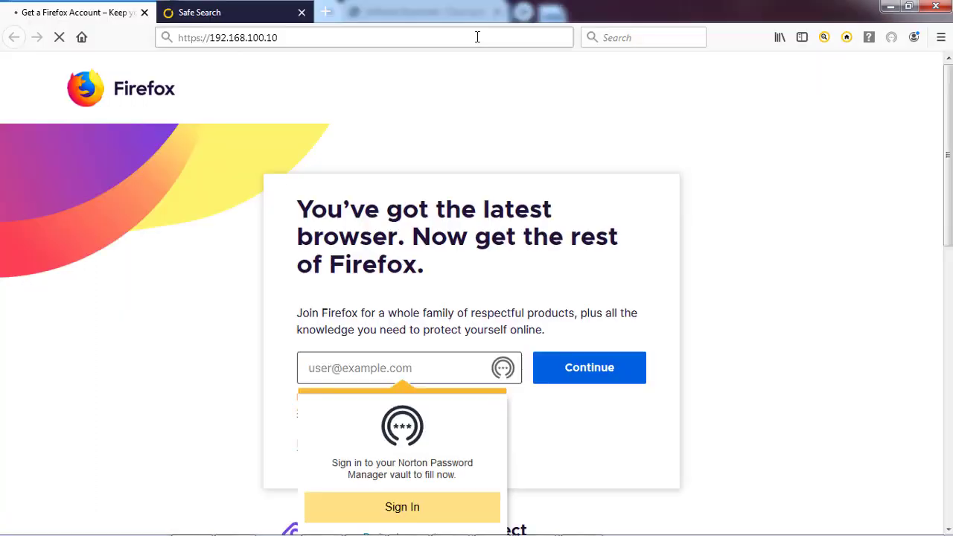
key("Return")
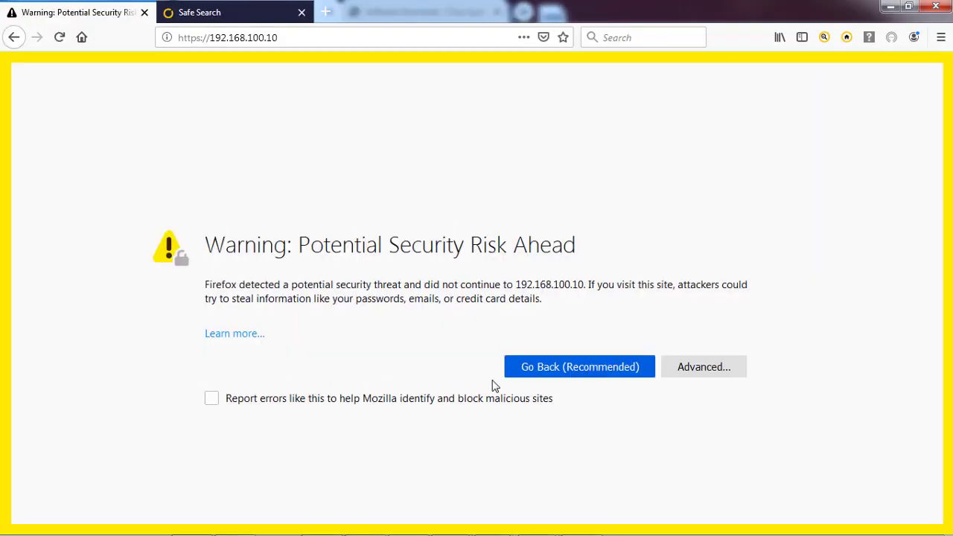
Accept the certificate risk for 192.168.100.10, log in, and decline saving the login
left_click(702, 372)
scroll(447, 431, "down", 2)
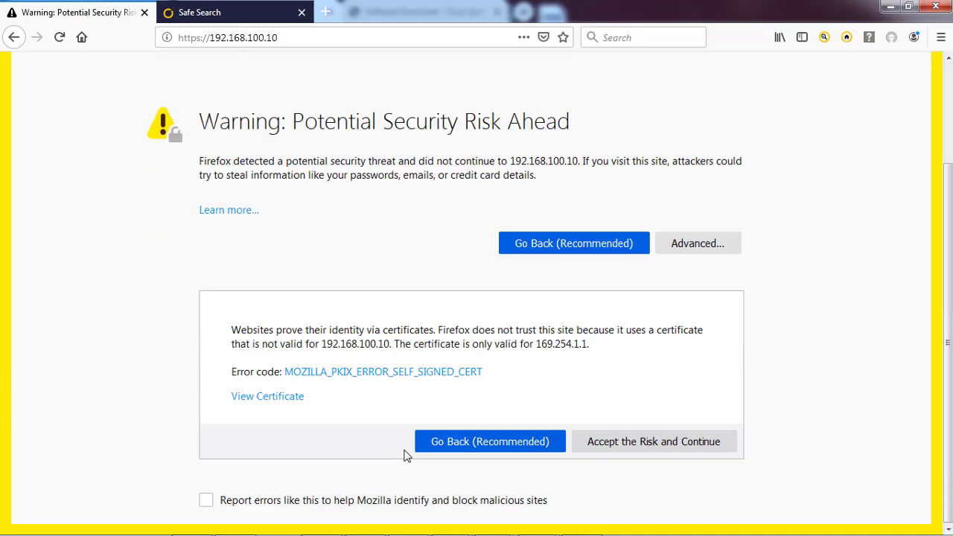
left_click(609, 440)
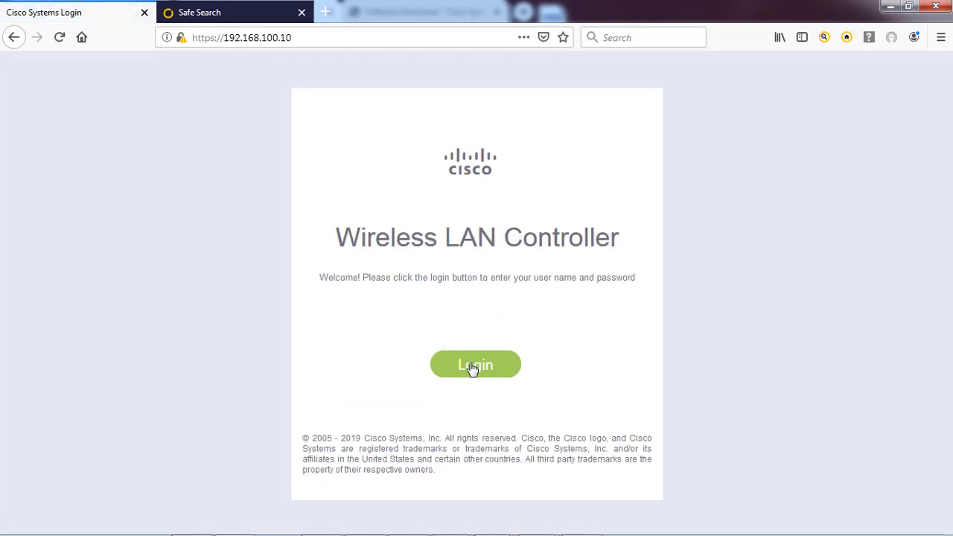
left_click(468, 360)
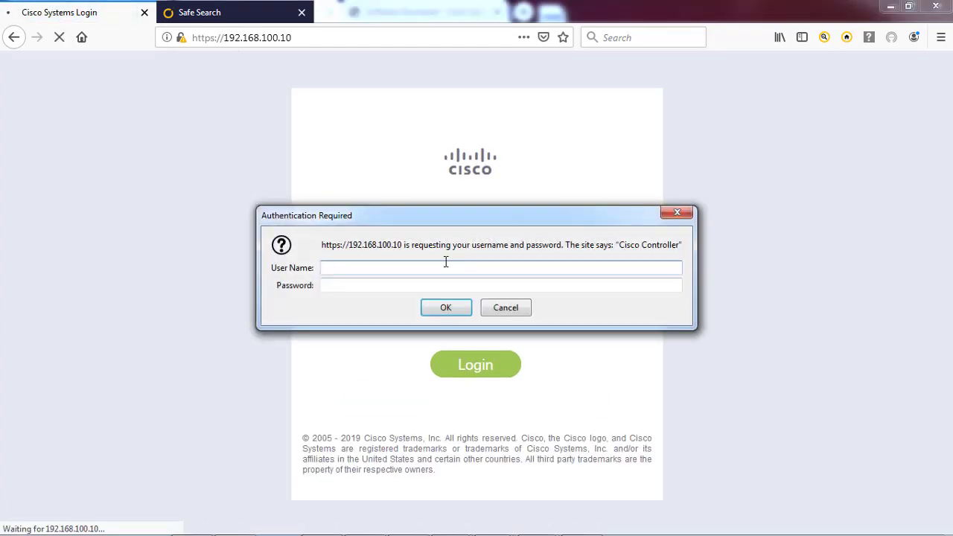
key("Tab")
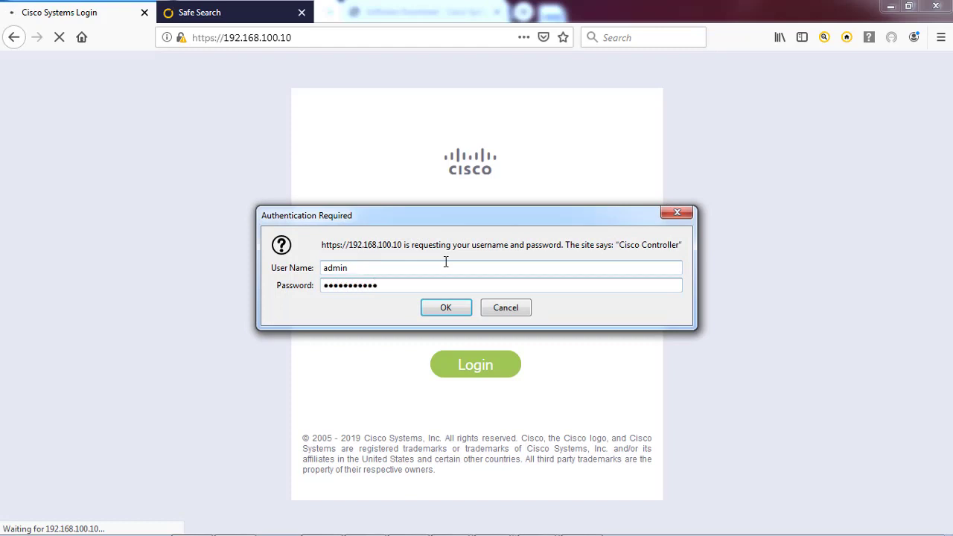
key("Return")
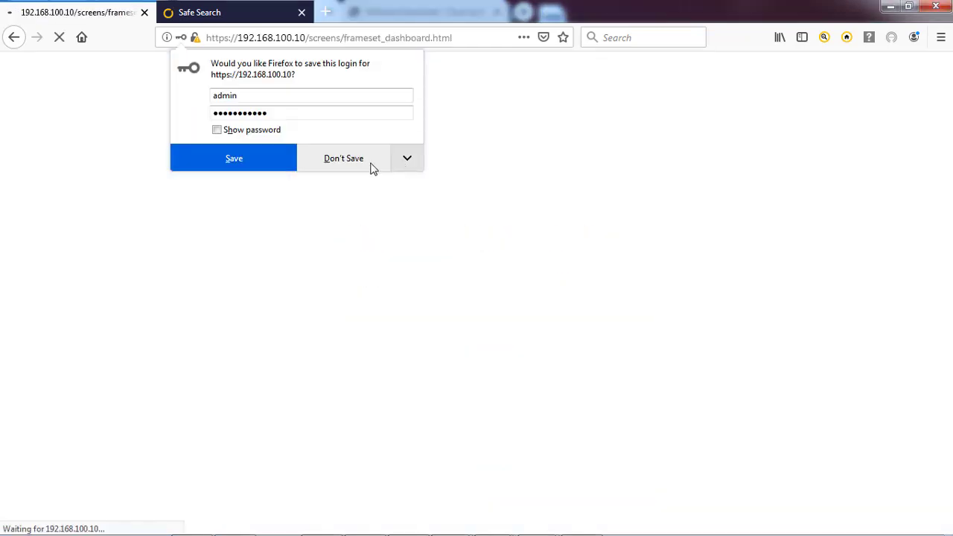
left_click(369, 165)
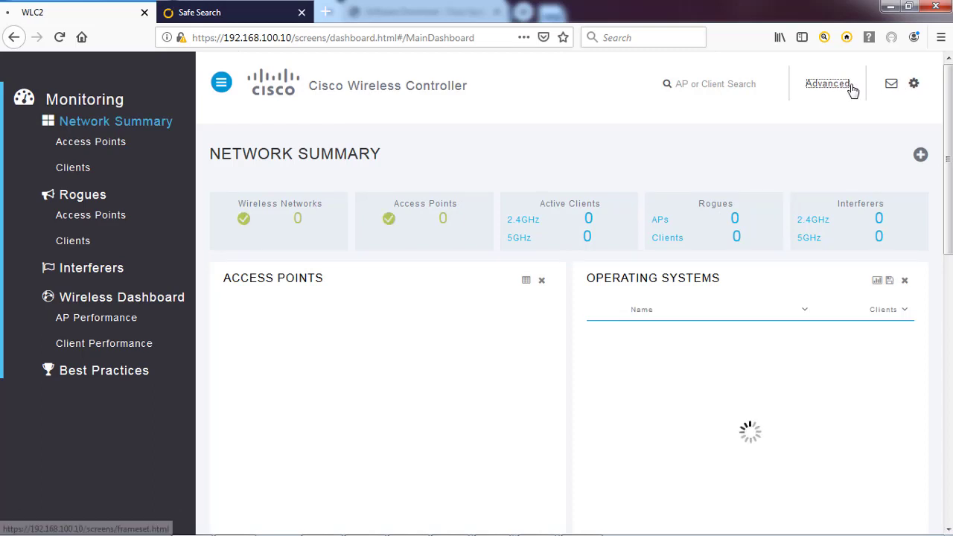
Switch from the dashboard to the Advanced interface and show WLC2's empty WLANs list
left_click(849, 85)
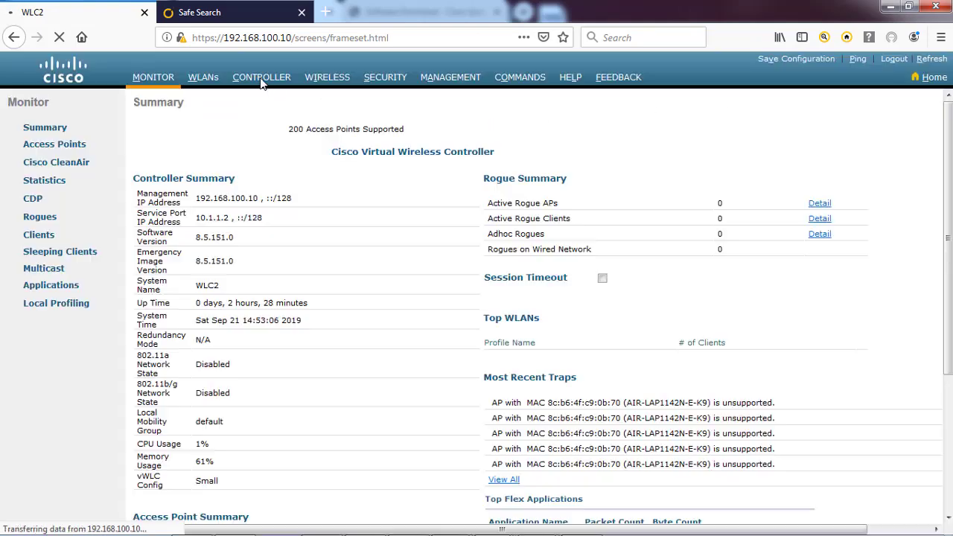
left_click(208, 84)
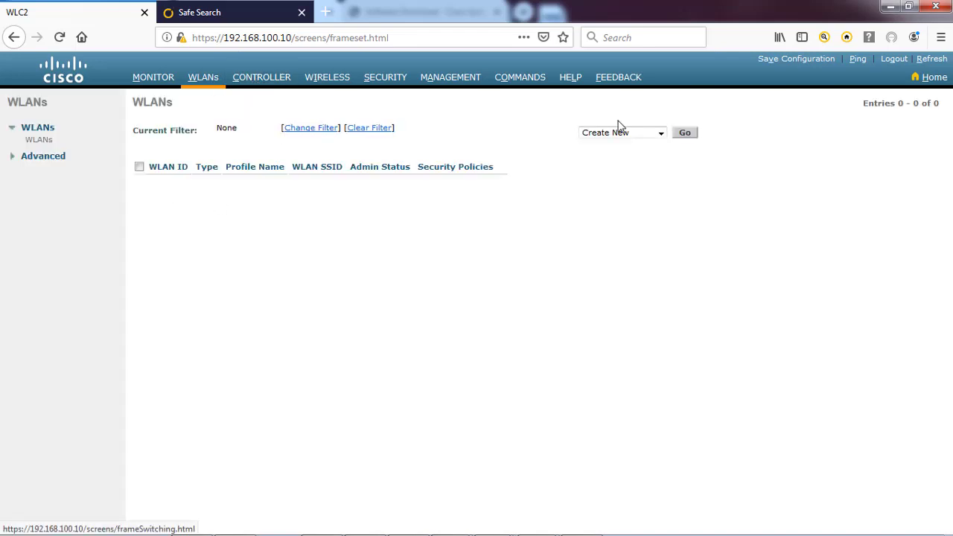
Create WLAN ID 1 with profile and SSID WIFI1, then view its Security settings
left_click(685, 137)
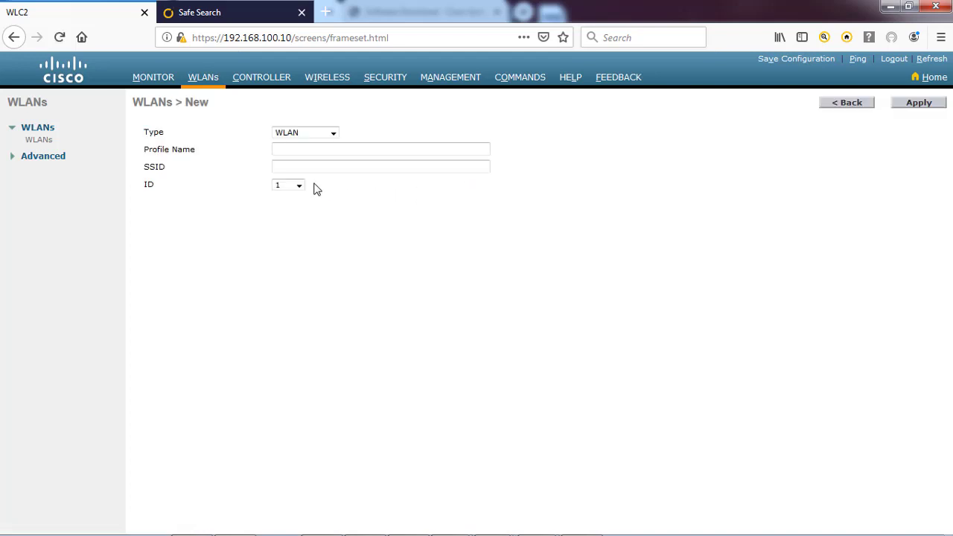
left_click(311, 152)
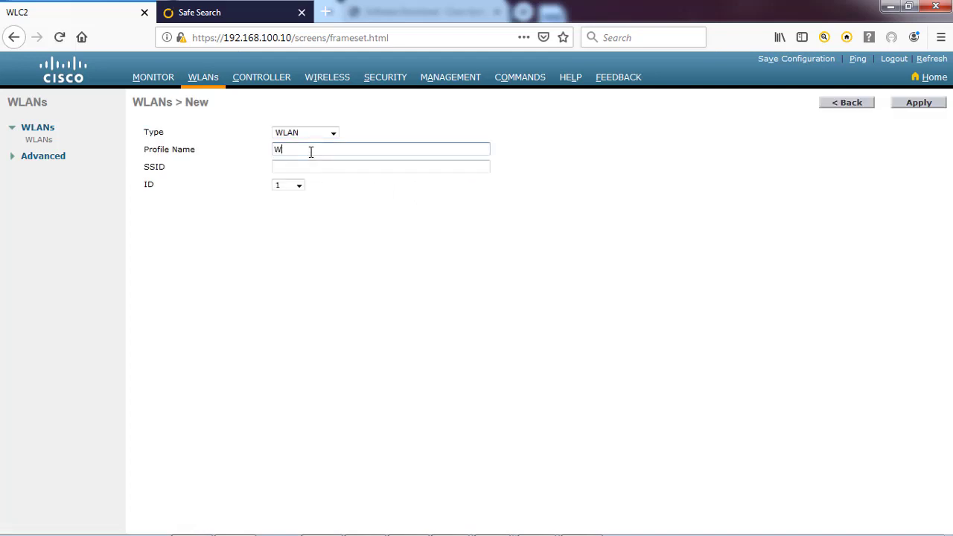
left_click(308, 166)
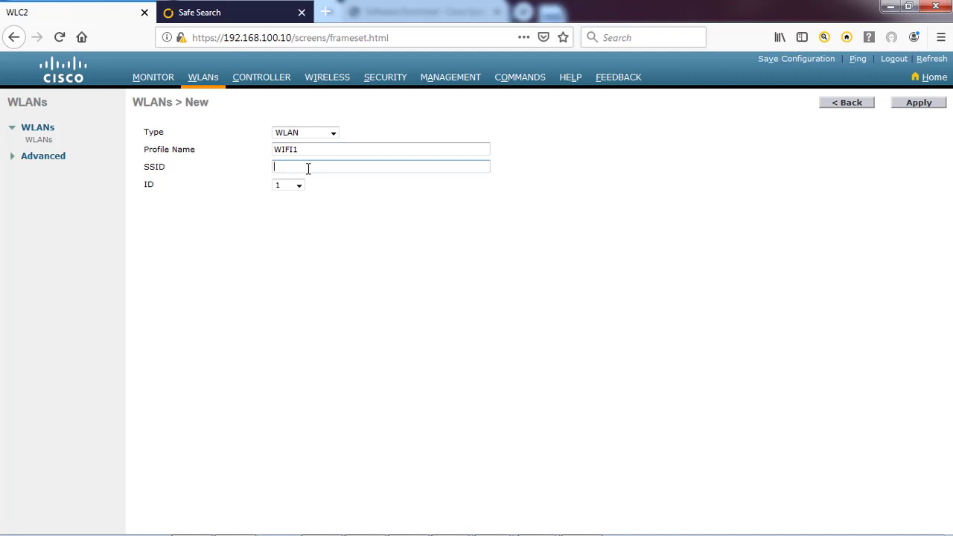
type("WIFI1")
left_click(918, 106)
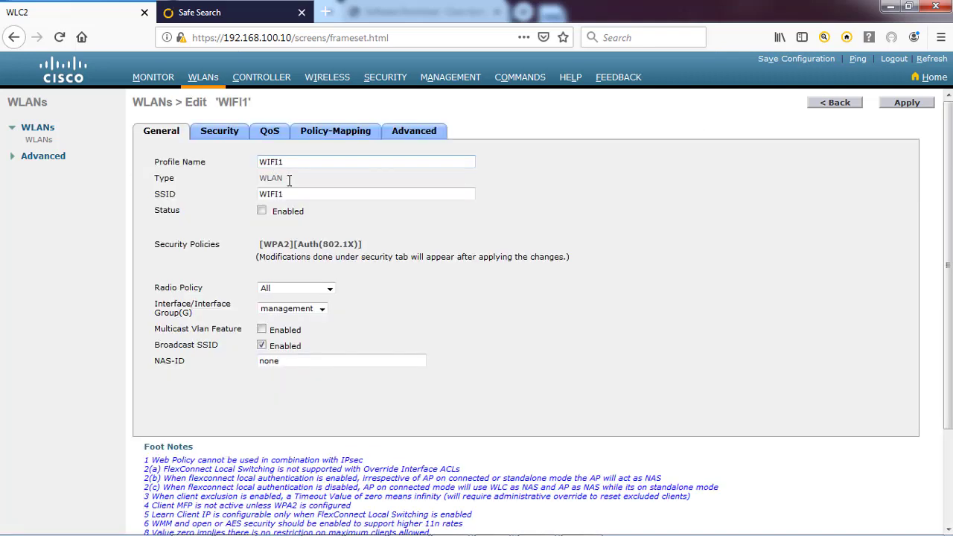
left_click(221, 134)
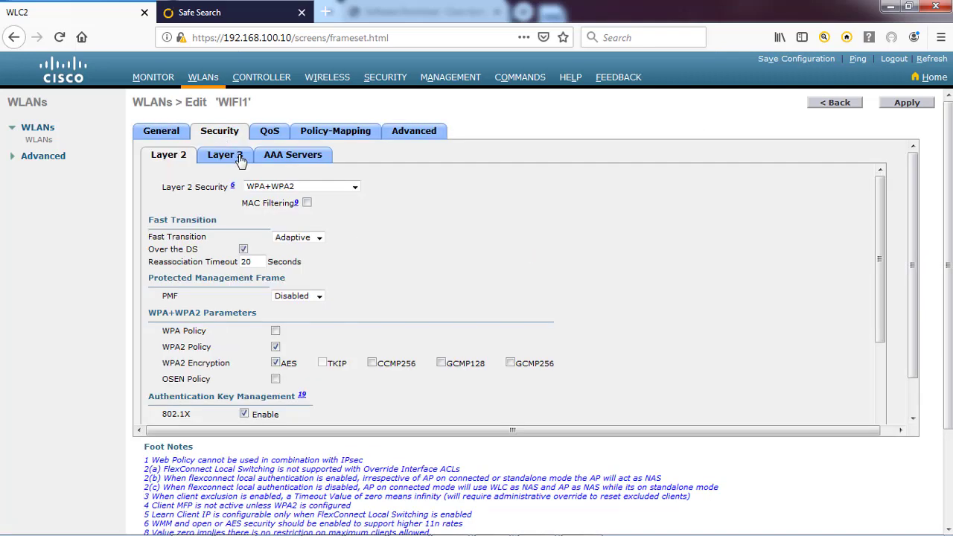
Enable PSK on WIFI1's Layer 2 security, enter the pre-shared key, apply, and return to WLANs
scroll(361, 328, "down", 2)
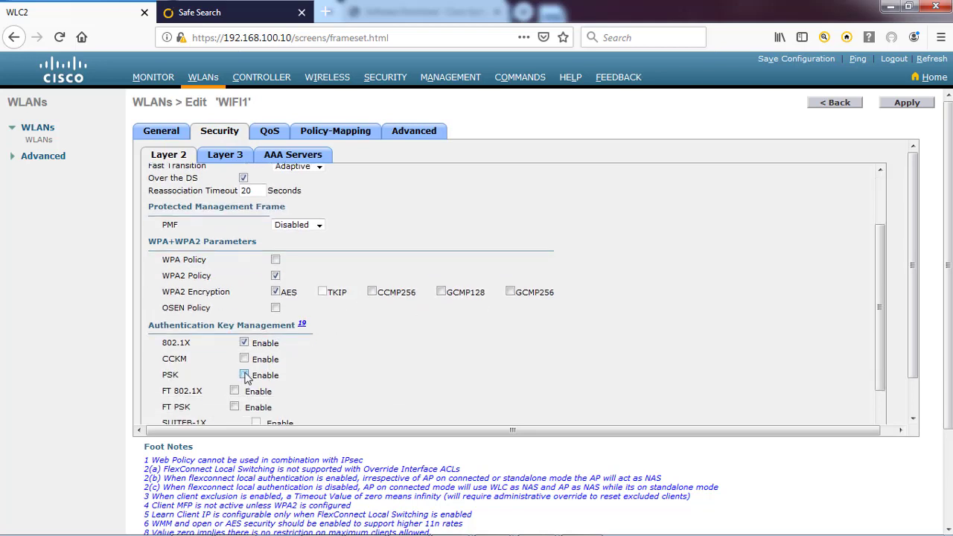
left_click(245, 375)
scroll(338, 357, "down", 3)
left_click(328, 340)
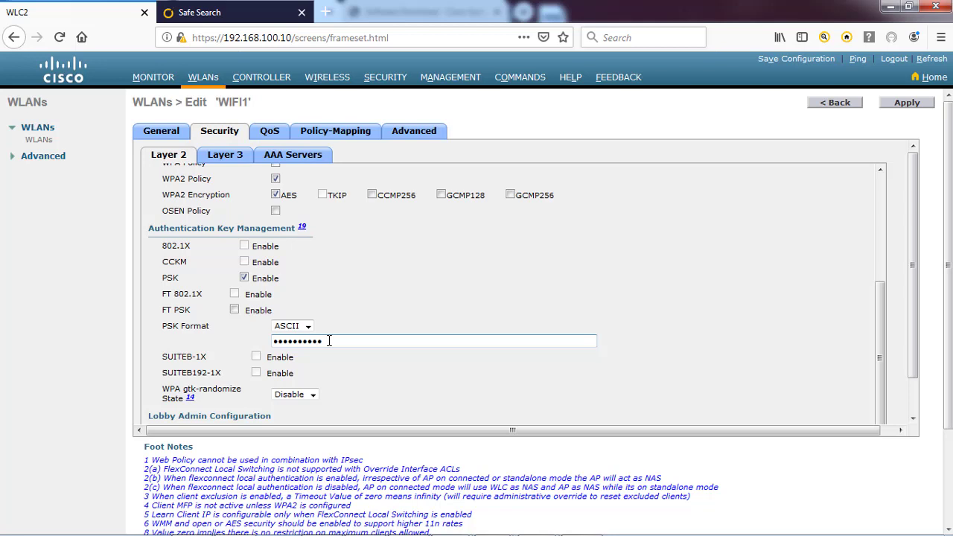
left_click(355, 372)
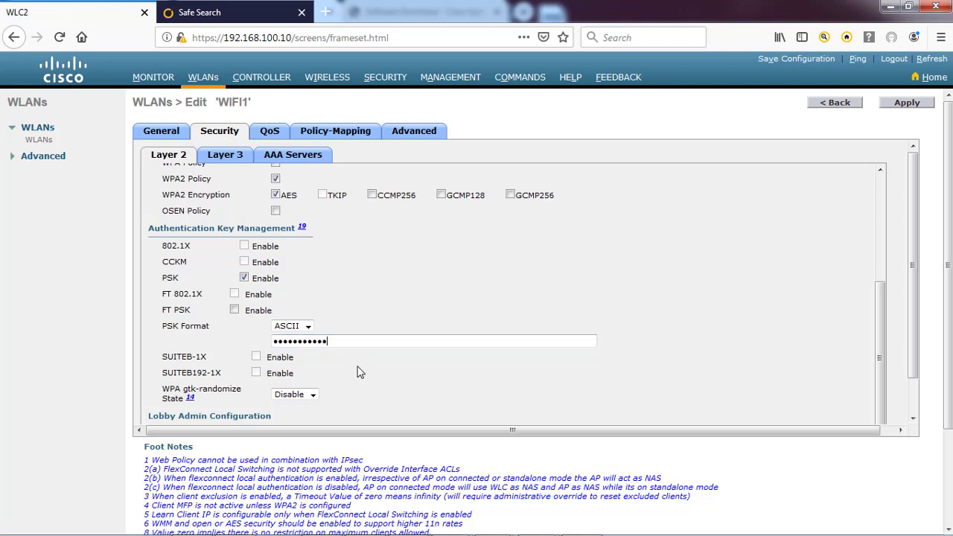
left_click(902, 104)
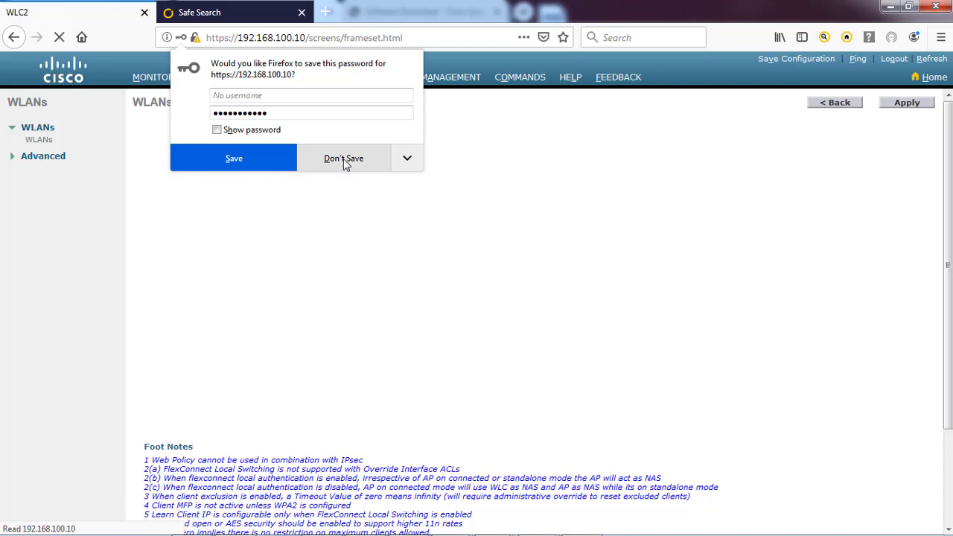
left_click(344, 159)
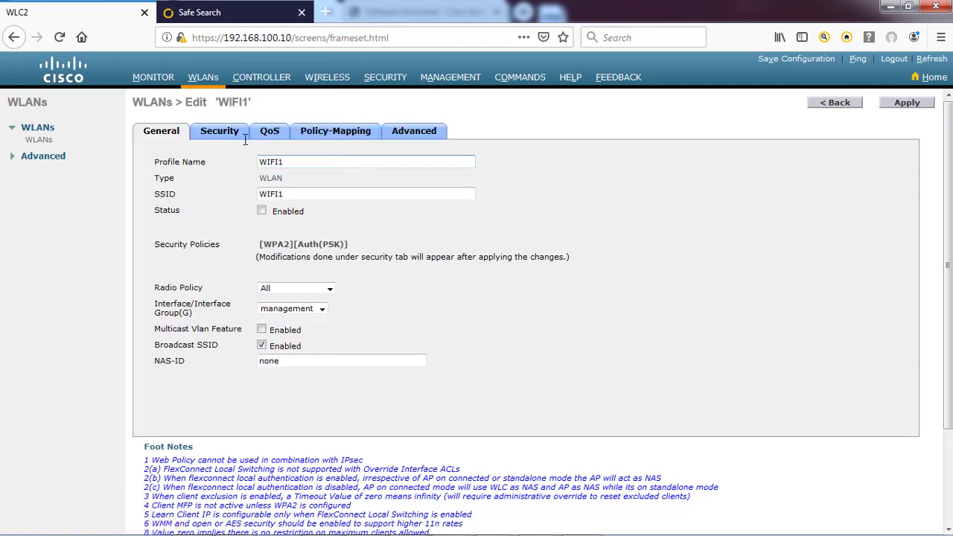
left_click(214, 139)
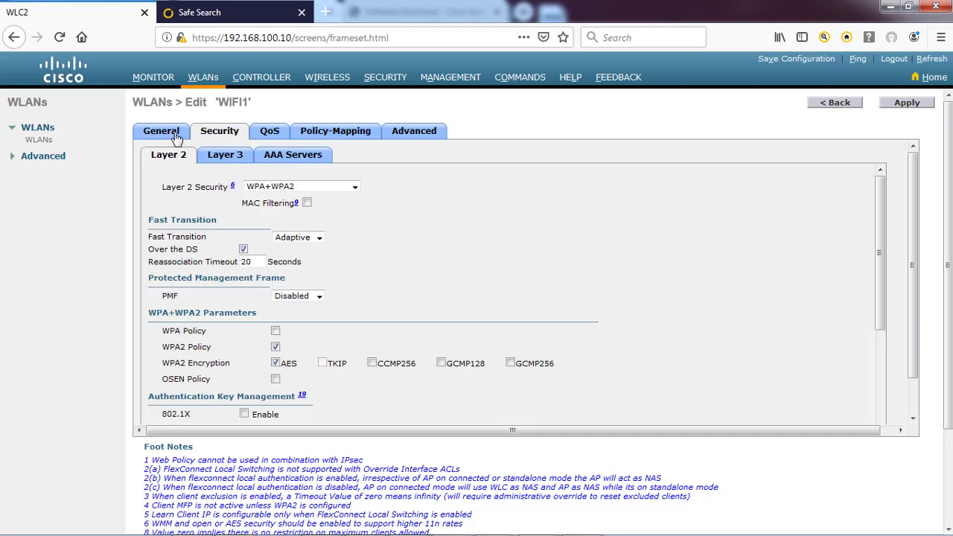
left_click(167, 132)
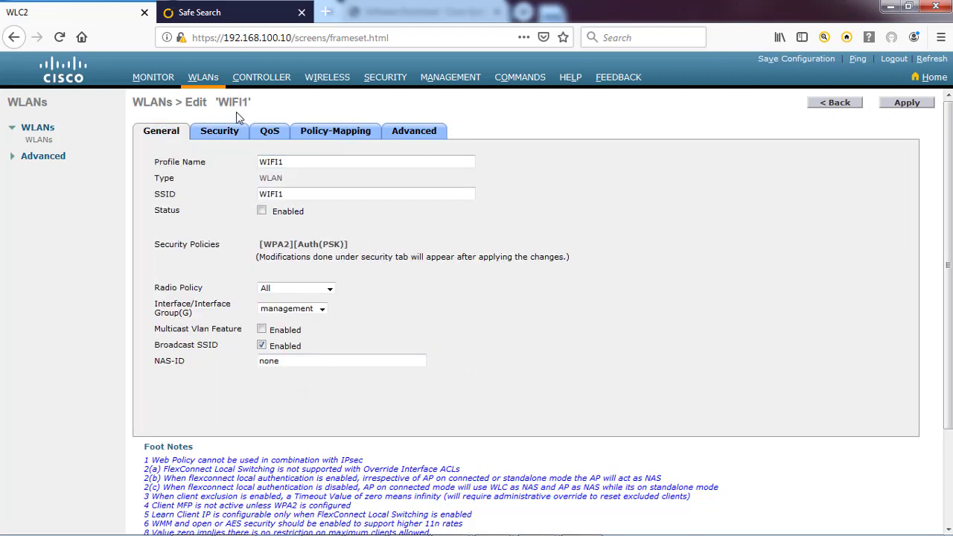
left_click(206, 79)
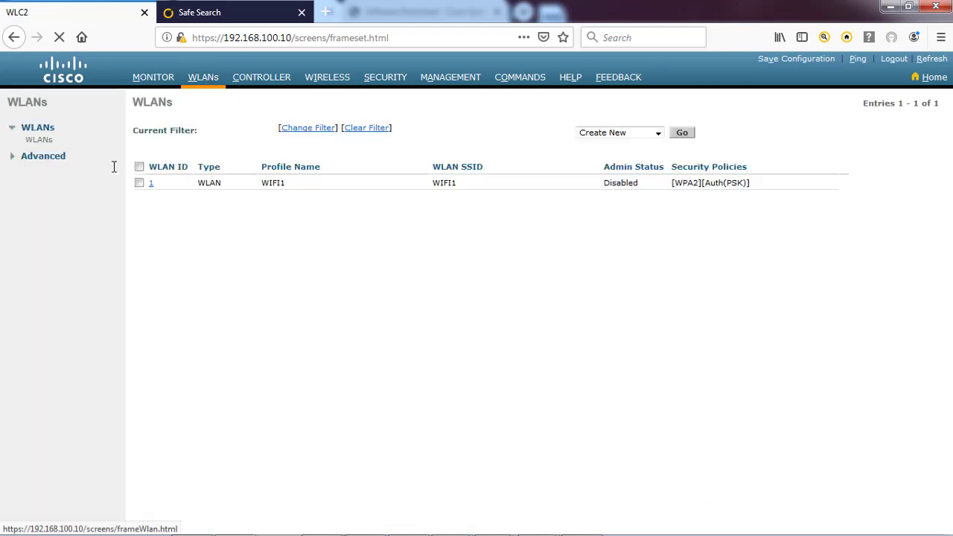
Create a new WLAN with profile name and SSID WIFI2
left_click(684, 134)
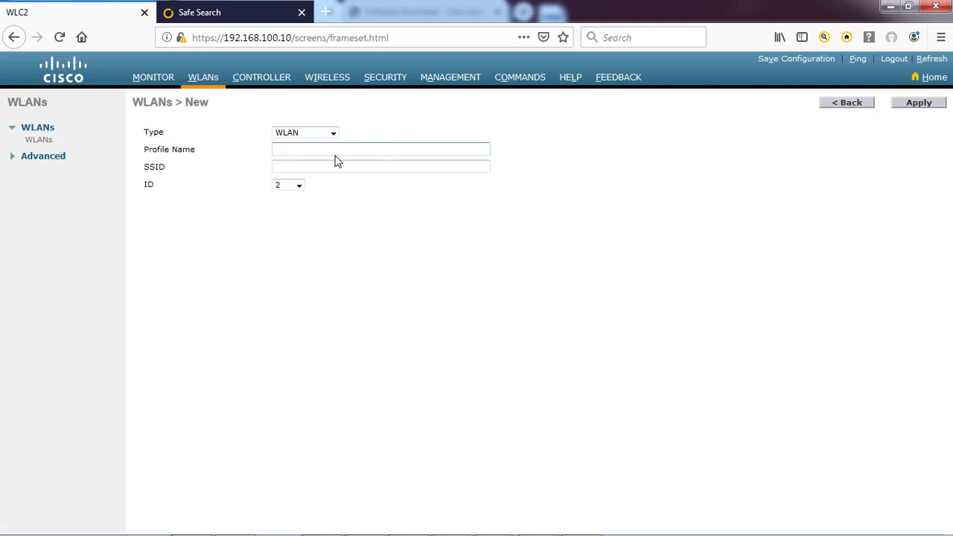
left_click(329, 152)
type("w")
type("=")
type("WIF")
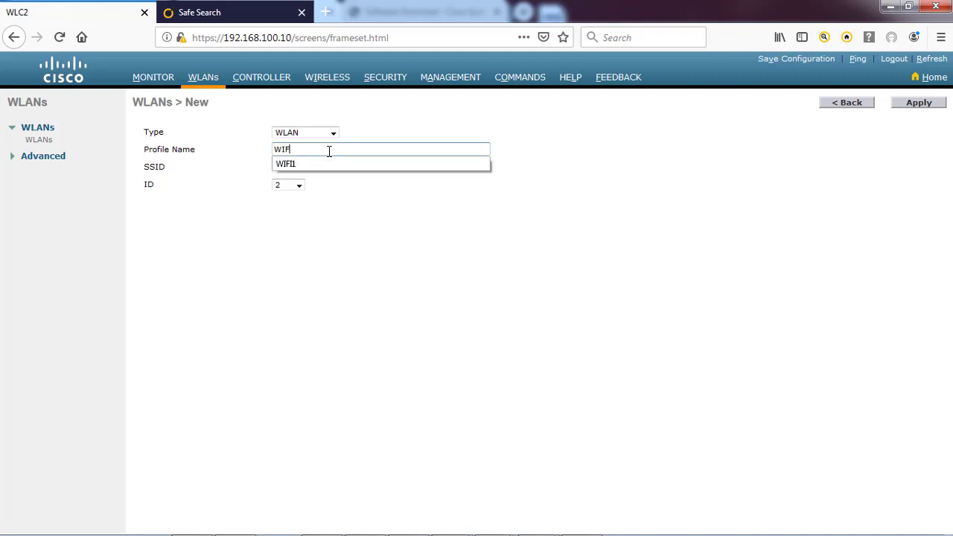
type("I2")
key("Tab")
type("WIFI")
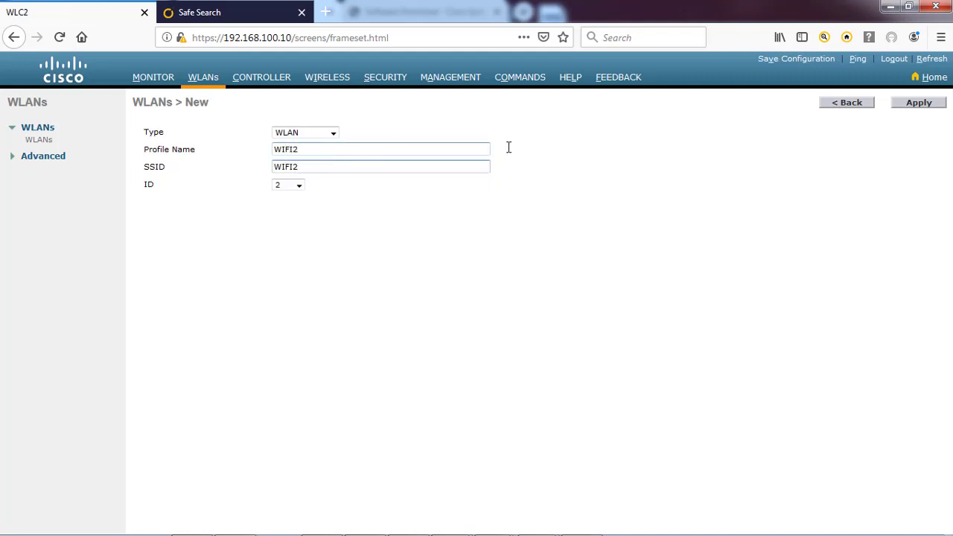
left_click(916, 104)
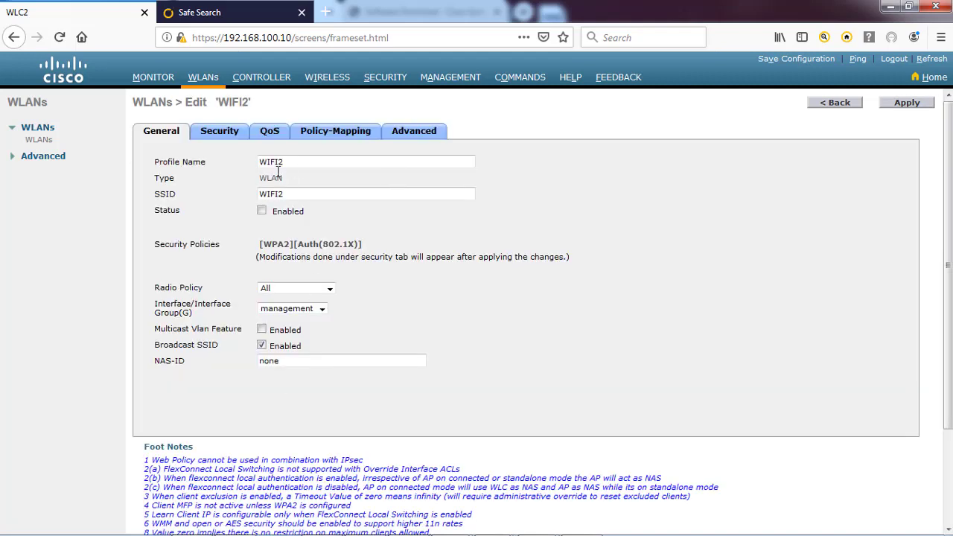
Switch WIFI2's key management from 802.1X to PSK, enter the key, and apply it
left_click(221, 134)
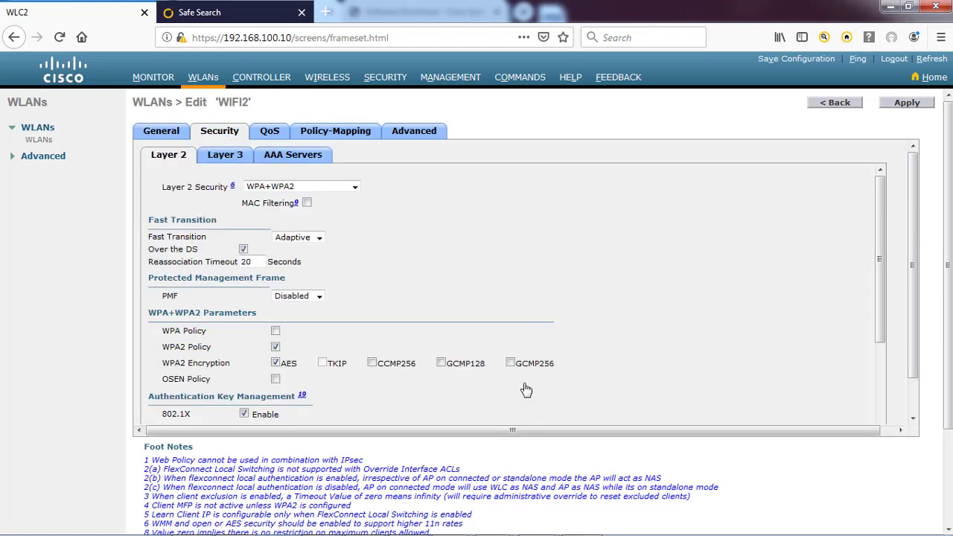
scroll(340, 355, "down", 3)
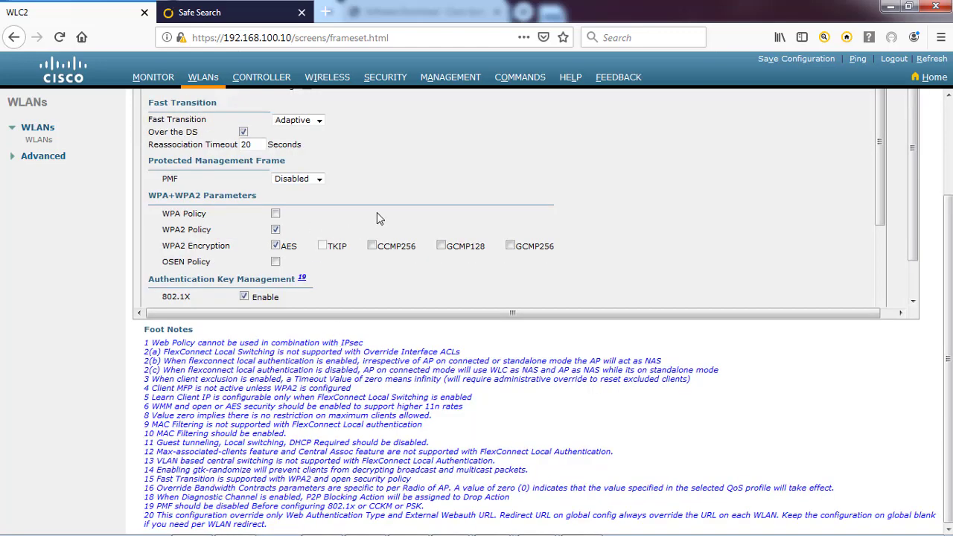
scroll(377, 215, "down", 4)
left_click(245, 191)
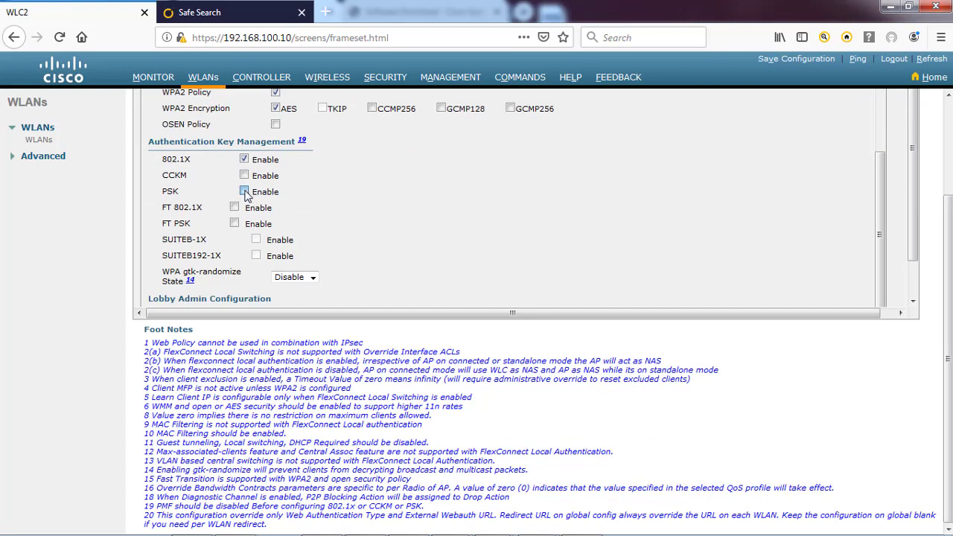
left_click(332, 255)
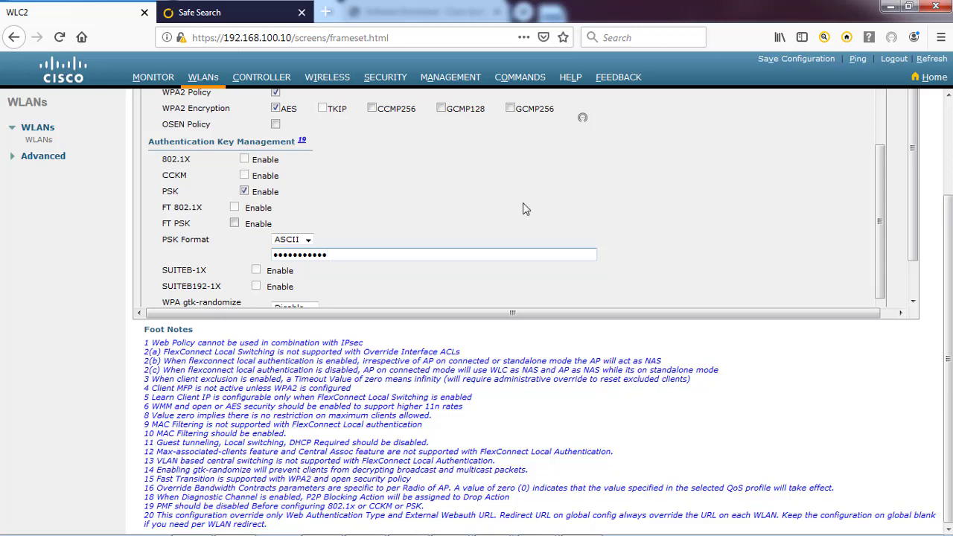
scroll(947, 230, "up", 3)
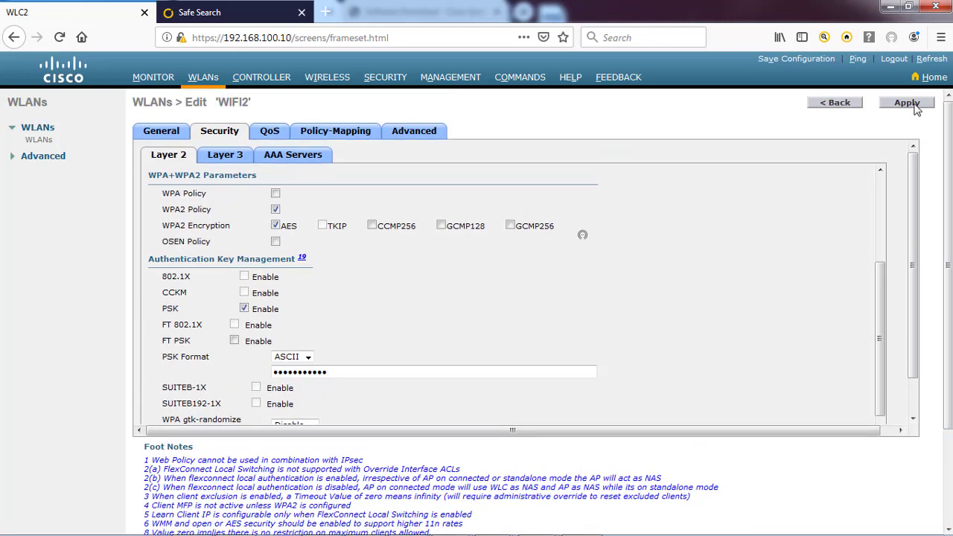
left_click(915, 106)
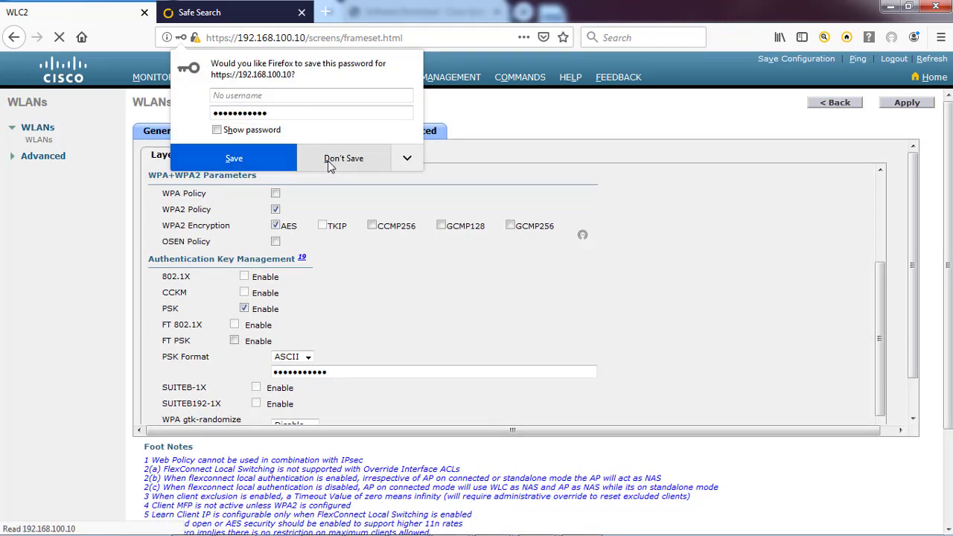
left_click(332, 159)
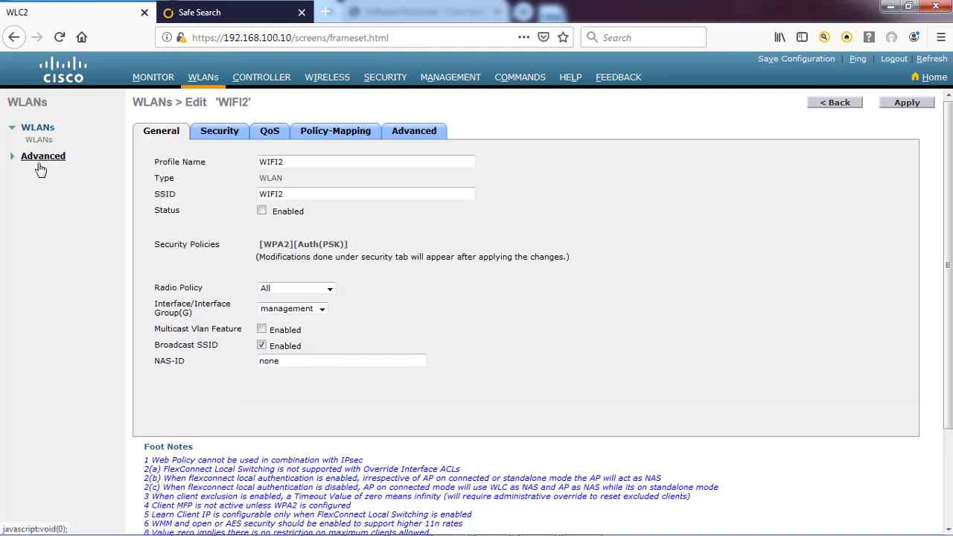
Map WLAN WIFI1 to the PHIL AP group and check the group's access points
left_click(28, 162)
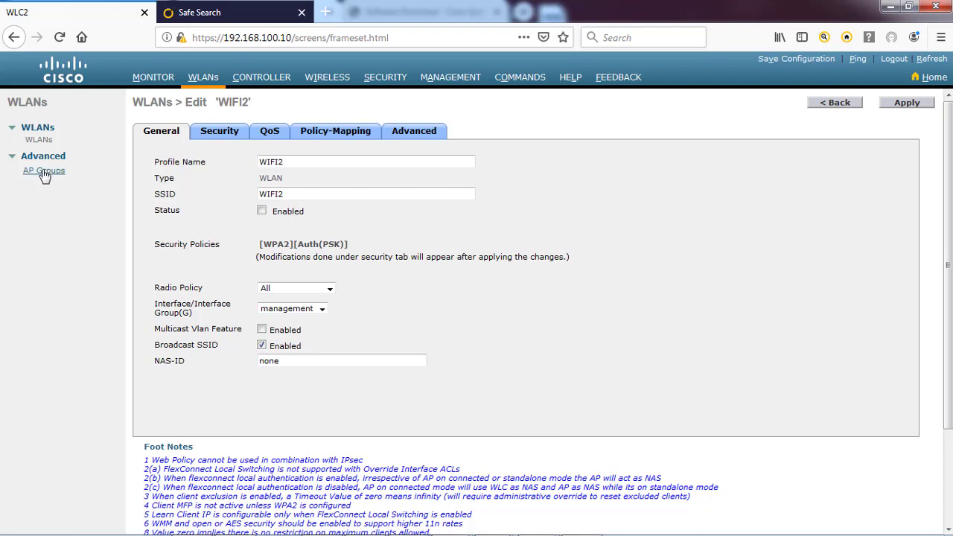
left_click(44, 171)
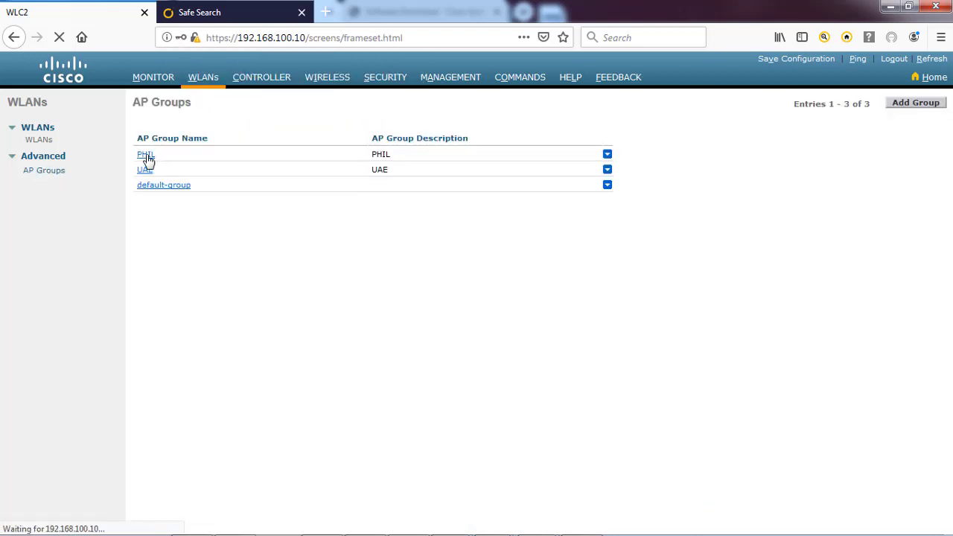
left_click(145, 157)
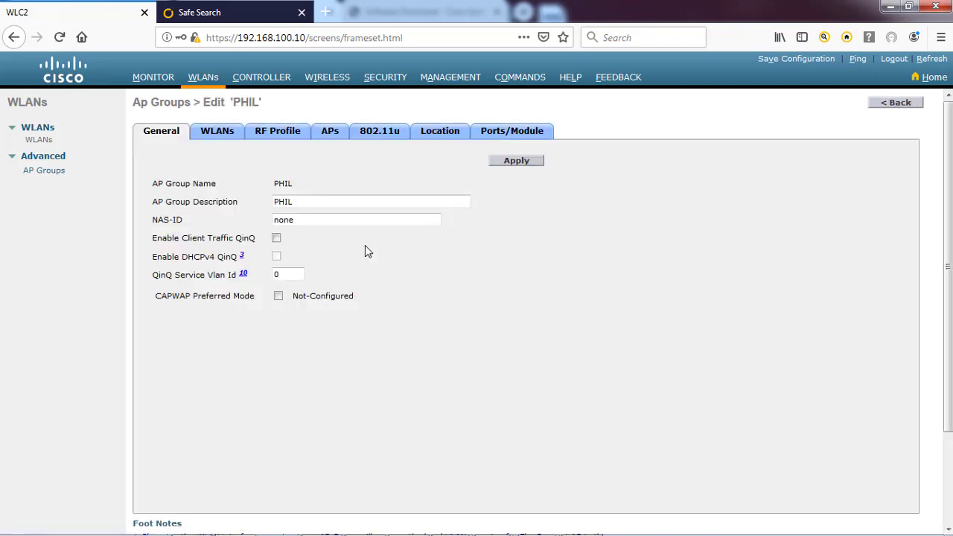
left_click(217, 134)
left_click(610, 159)
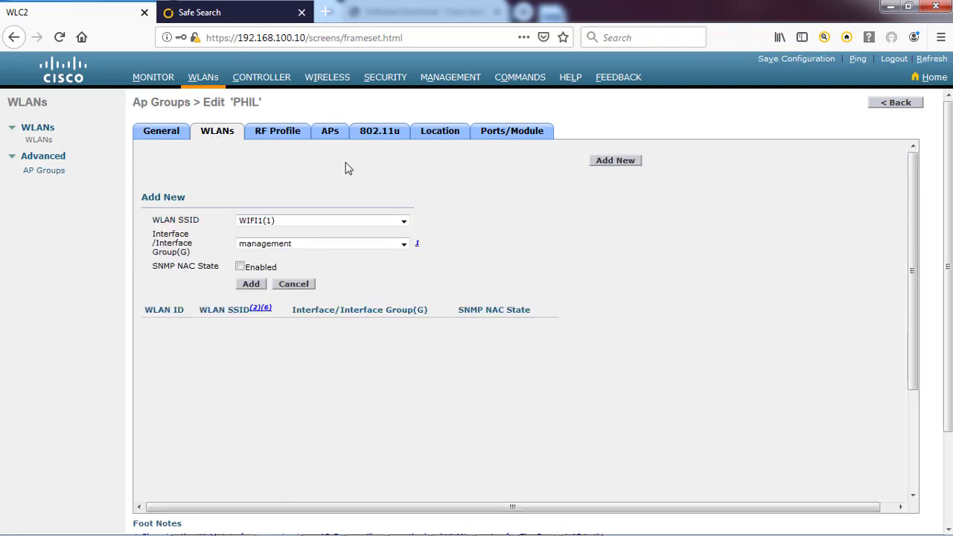
left_click(252, 285)
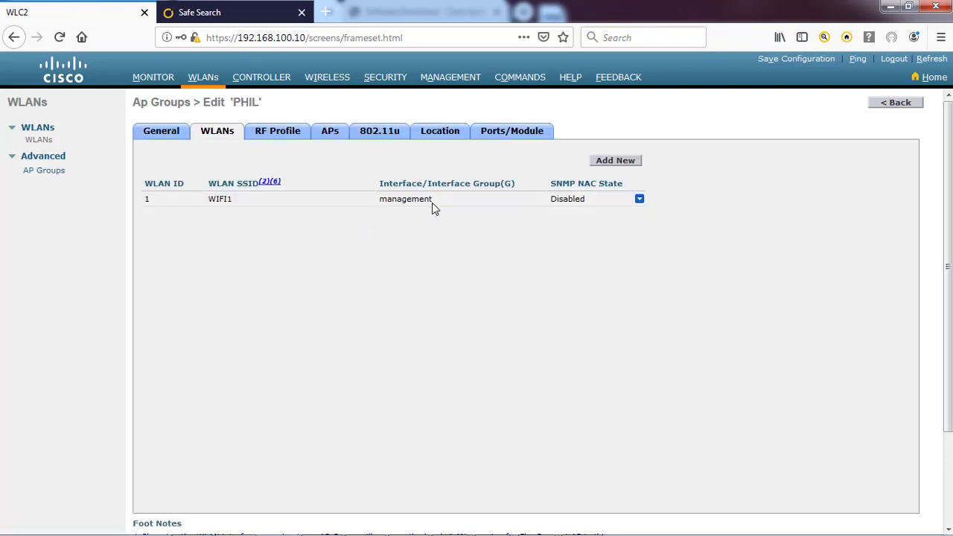
left_click(331, 133)
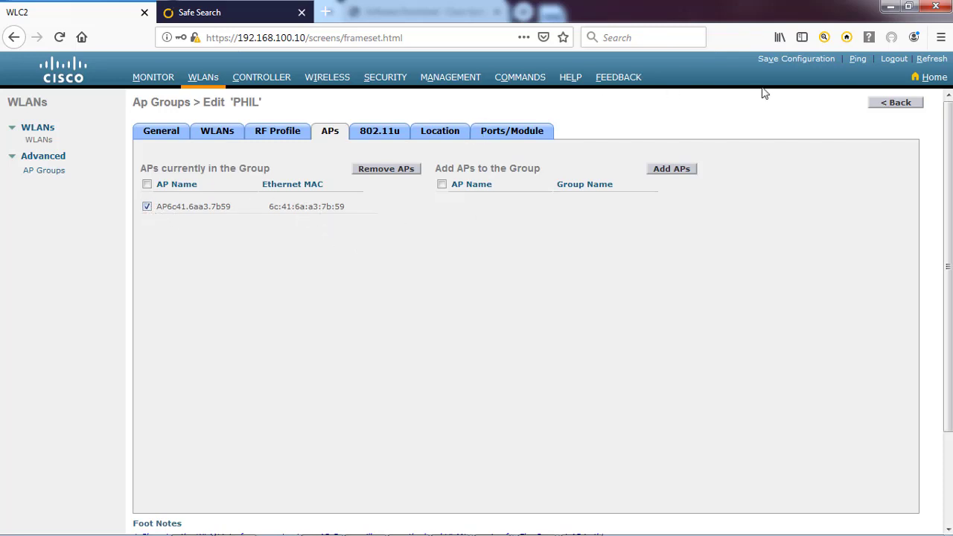
Save the controller configuration to flash and dismiss the success message
left_click(794, 60)
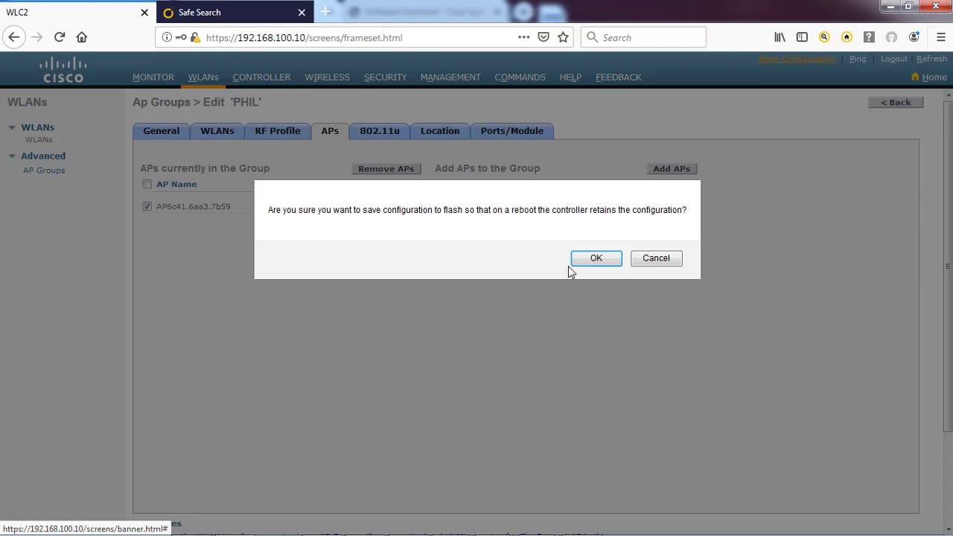
left_click(588, 258)
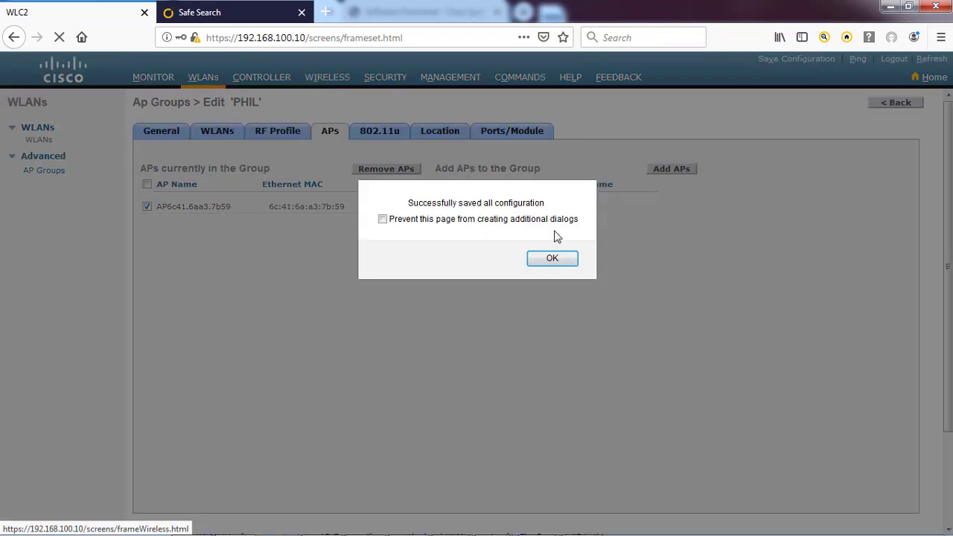
left_click(551, 260)
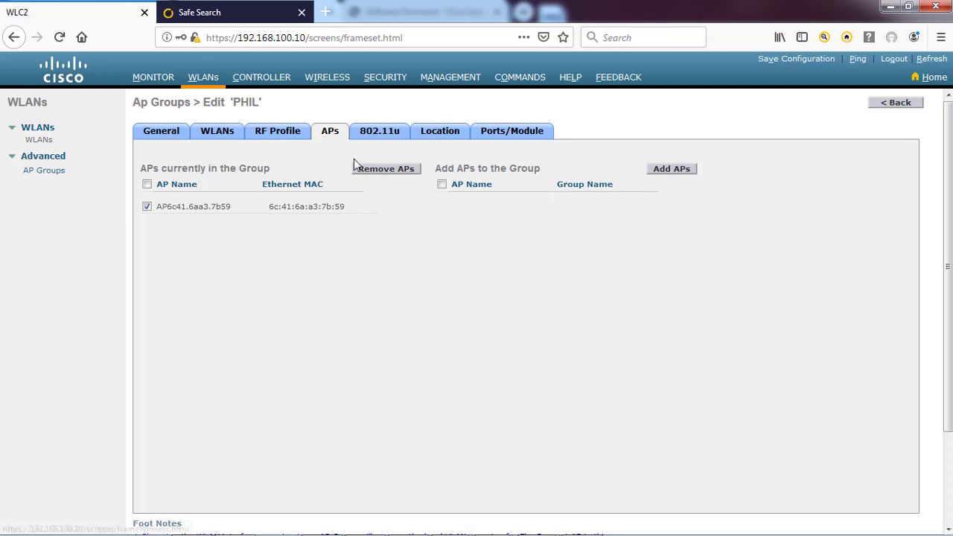
left_click(327, 77)
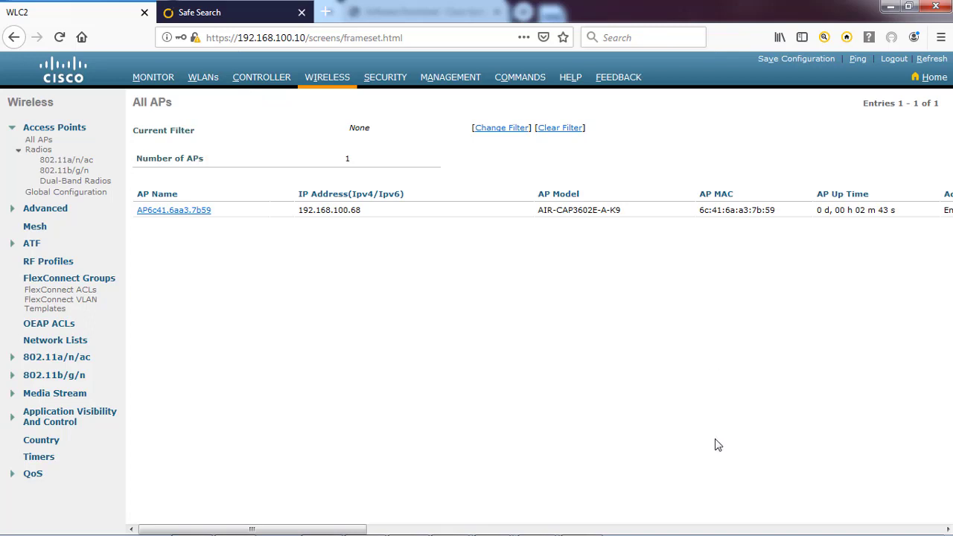
left_click_drag(336, 529, 827, 533)
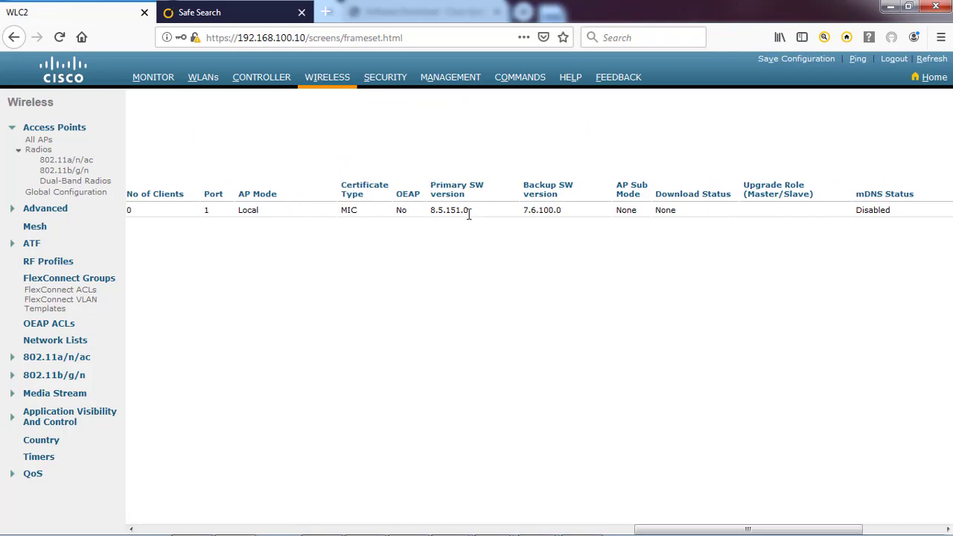
left_click_drag(469, 210, 432, 211)
left_click_drag(561, 210, 522, 210)
left_click_drag(700, 530, 216, 425)
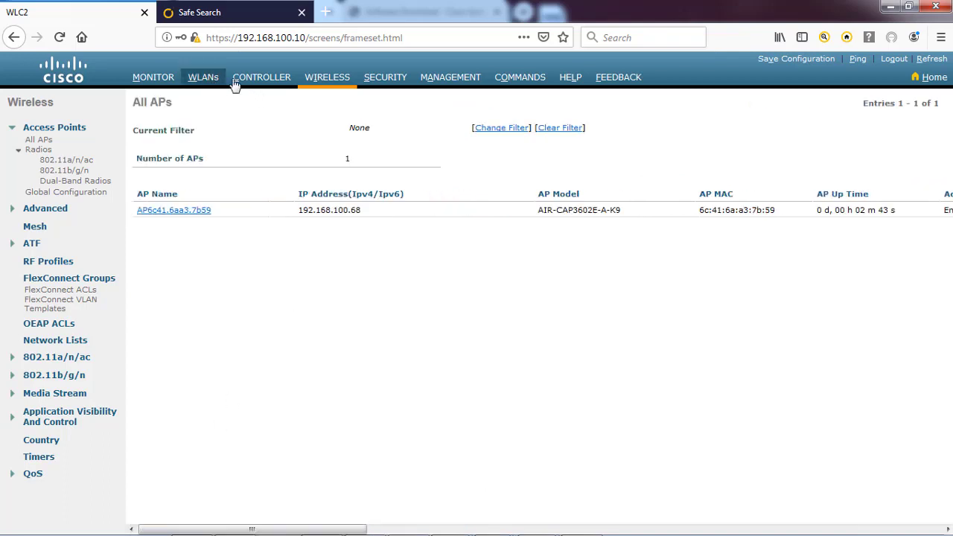
left_click(322, 81)
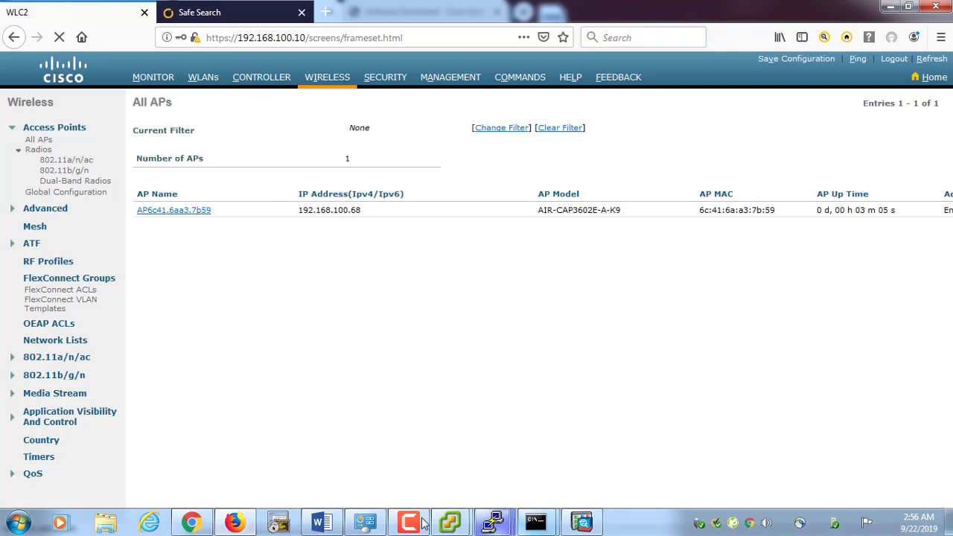
left_click(365, 527)
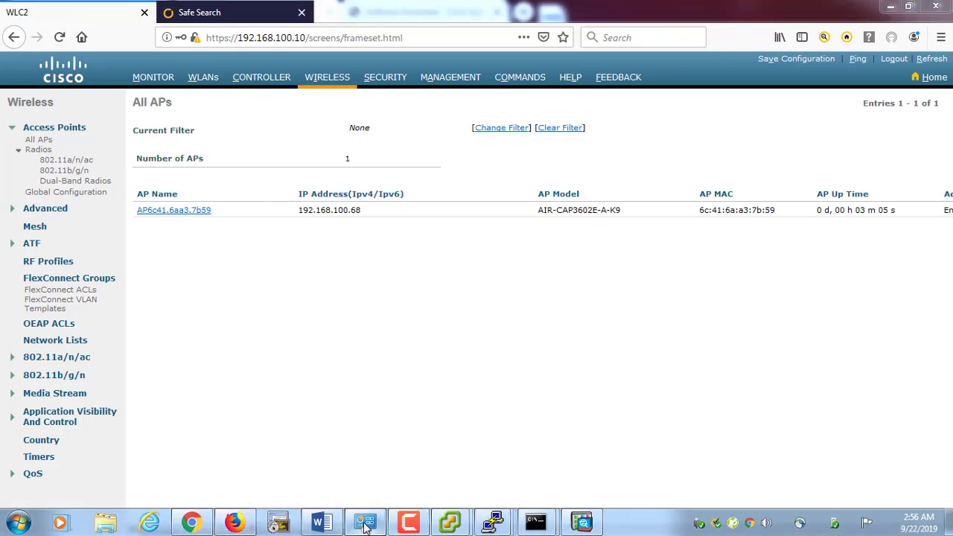
right_click(81, 228)
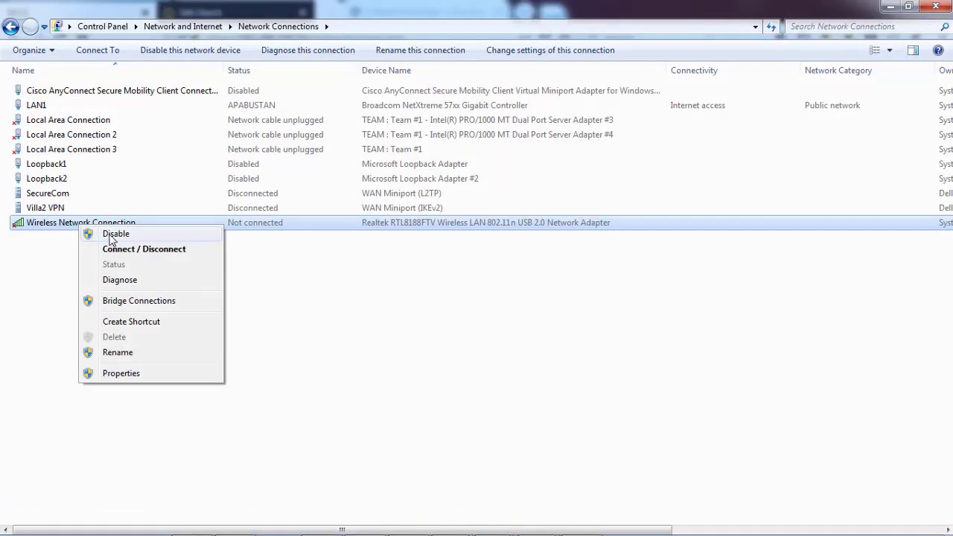
left_click(117, 250)
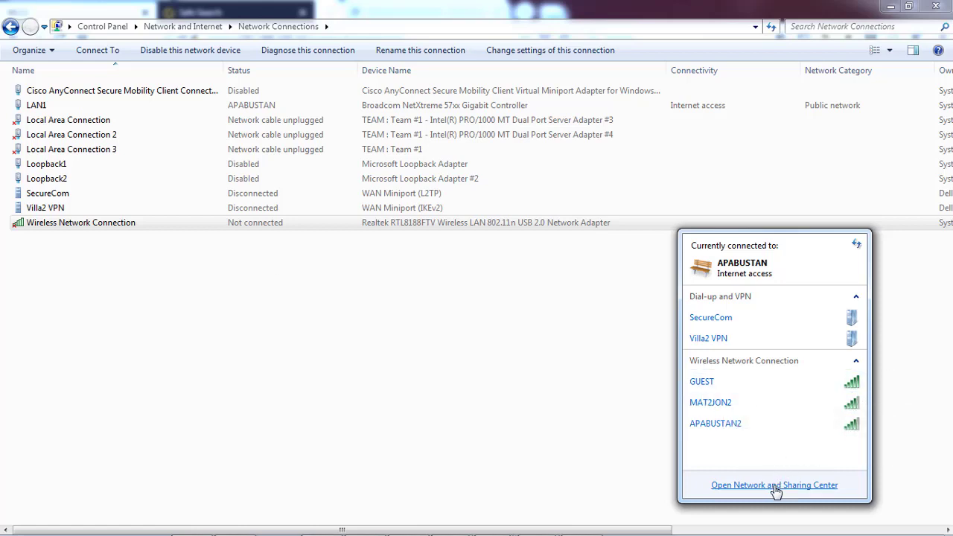
left_click(573, 413)
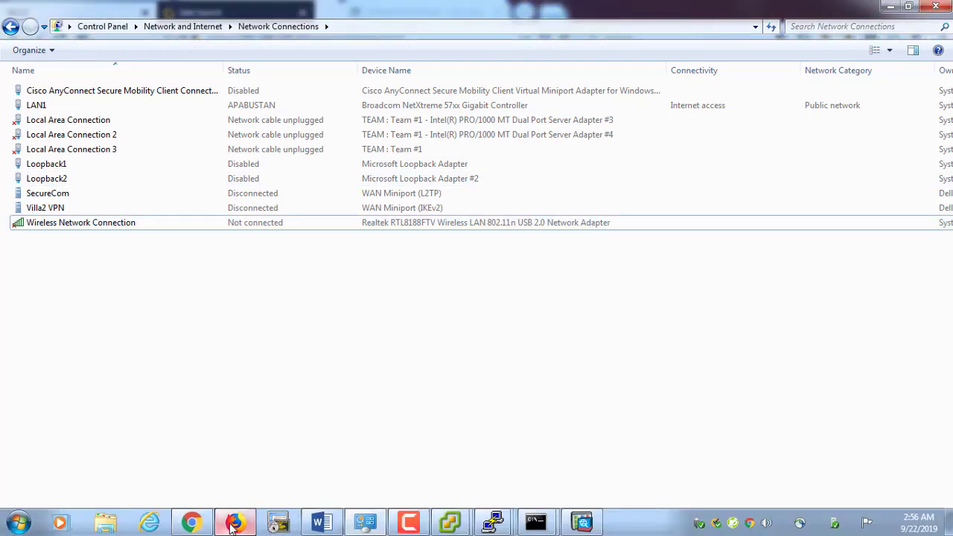
left_click(233, 525)
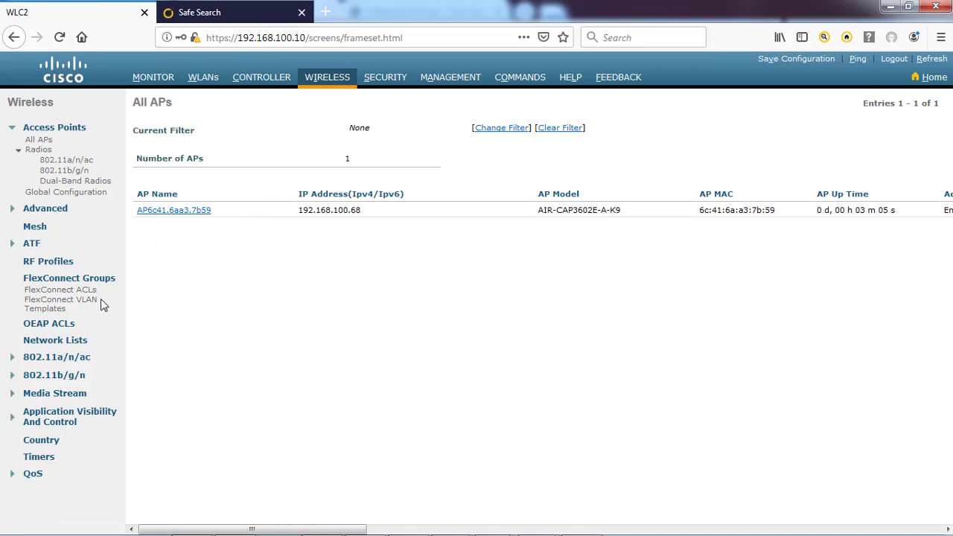
Set 802.11a Network Status to Enabled and apply it
left_click(50, 358)
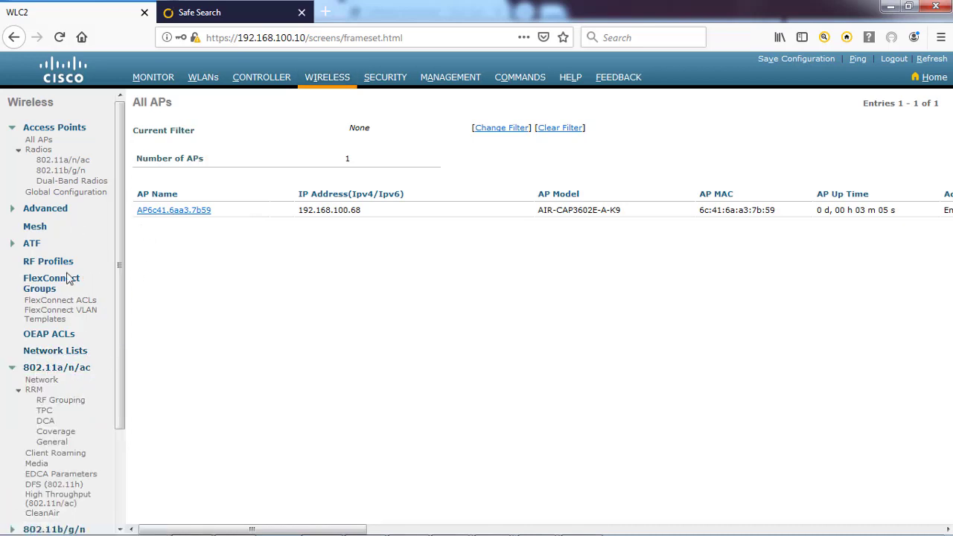
left_click(40, 383)
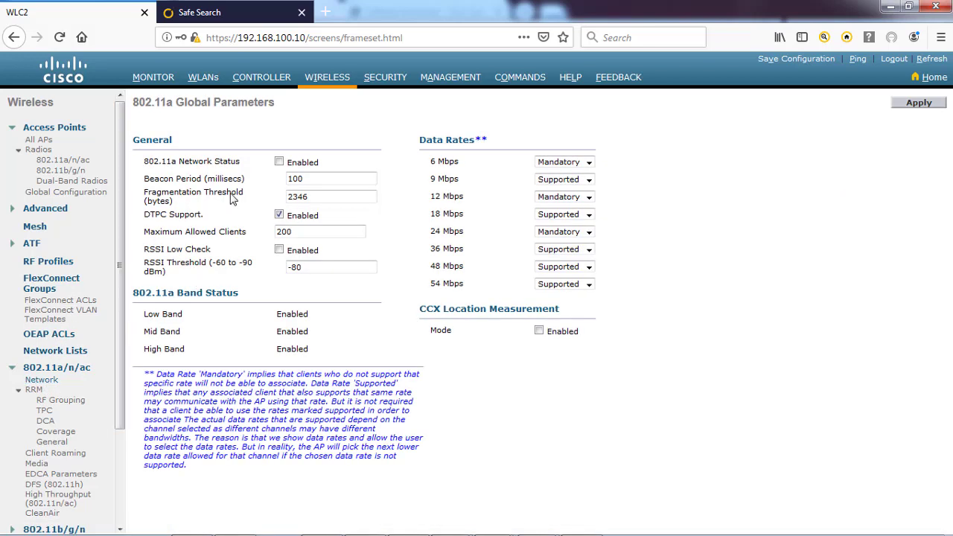
left_click(279, 161)
left_click(909, 105)
Show the 802.11b/g/n network global parameters page
scroll(60, 417, "down", 2)
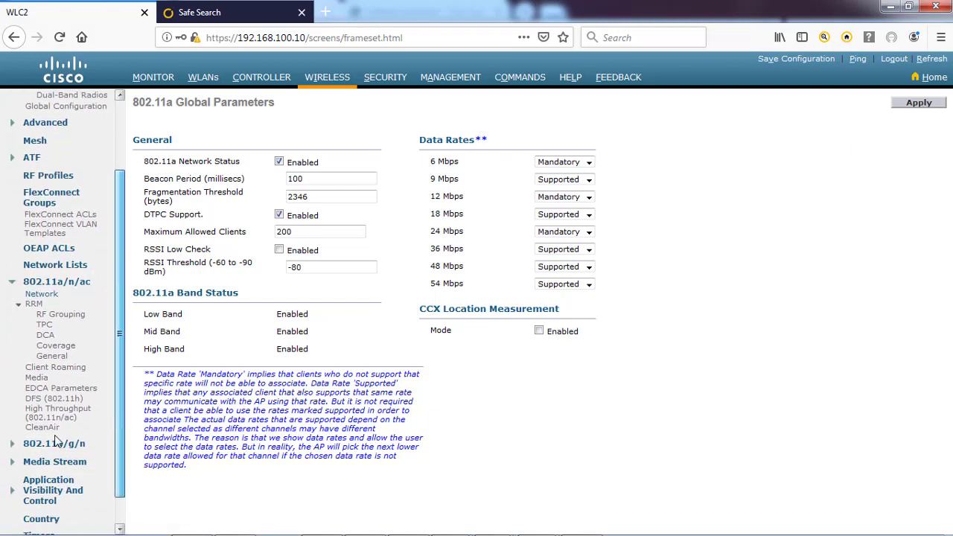
left_click(52, 445)
scroll(54, 387, "down", 3)
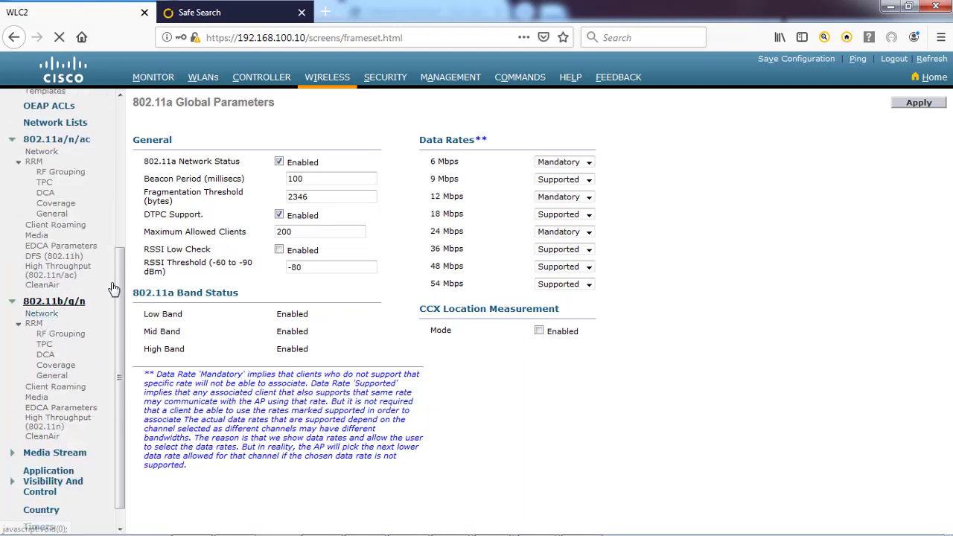
left_click(74, 301)
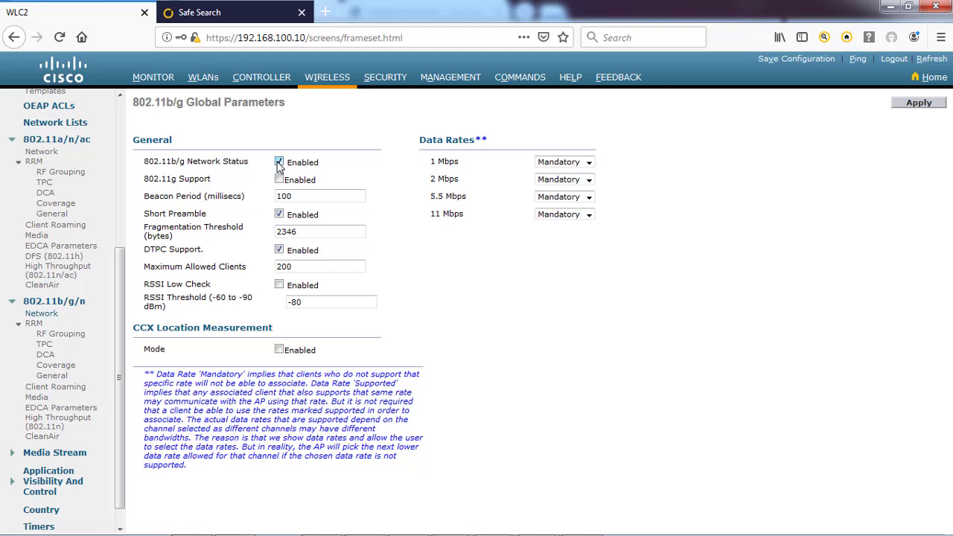
Enable 802.11g support on the 802.11b/g network, apply it, and accept the AP reboot warning
left_click(281, 178)
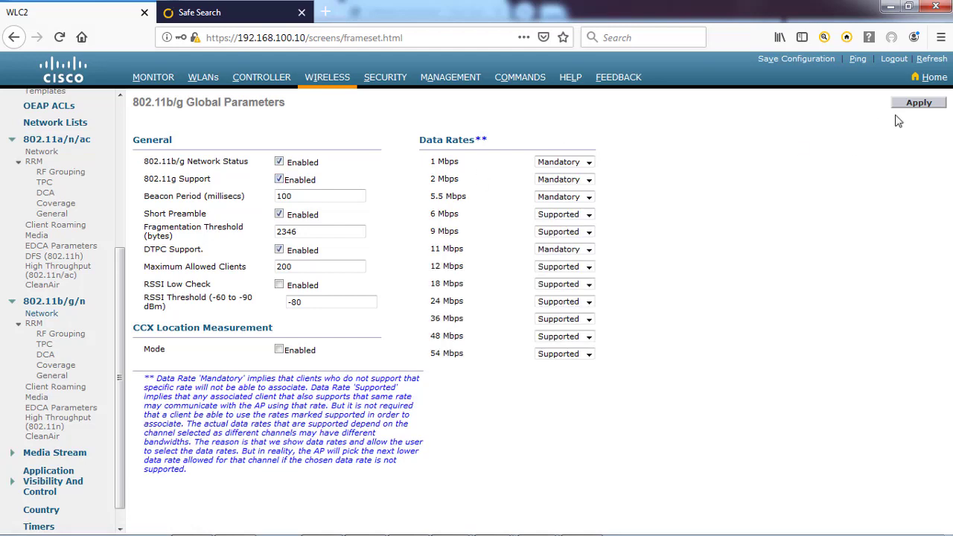
left_click(919, 104)
left_click(583, 258)
left_click(206, 80)
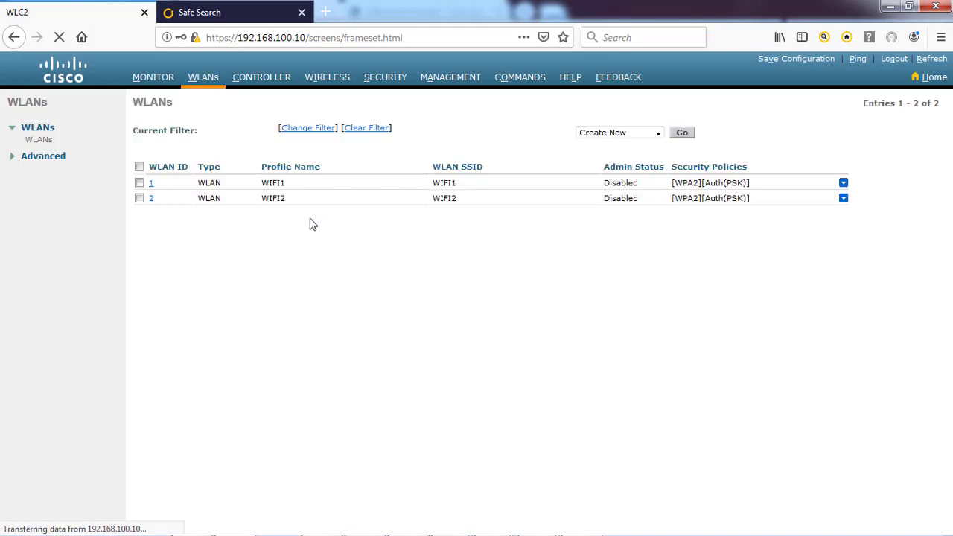
Set WLAN WIFI1's status to Enabled and apply, declining the browser's password prompt
left_click(151, 184)
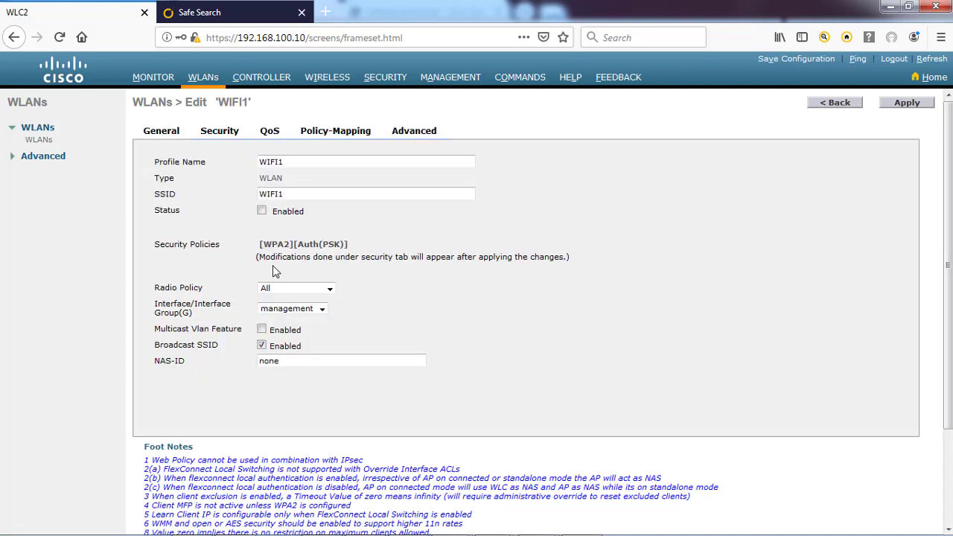
left_click(901, 106)
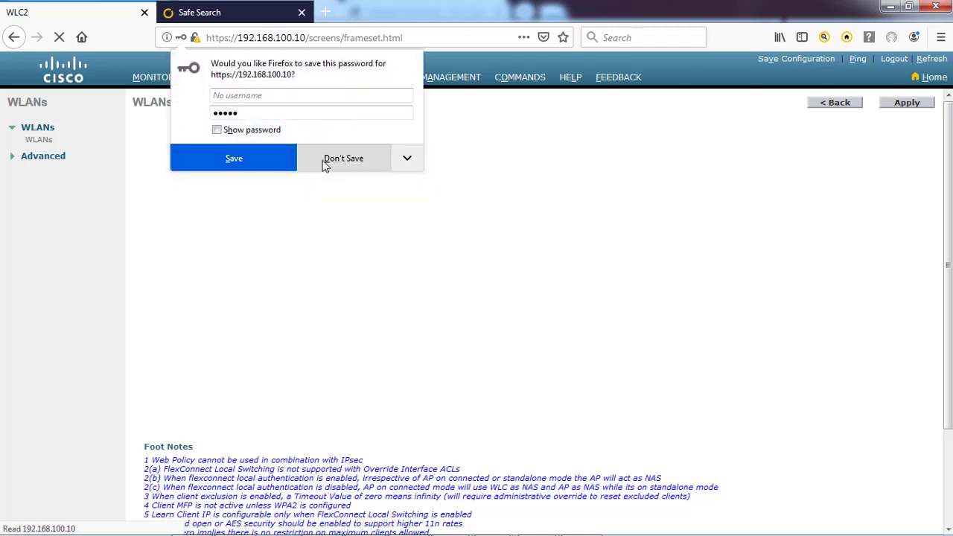
left_click(343, 158)
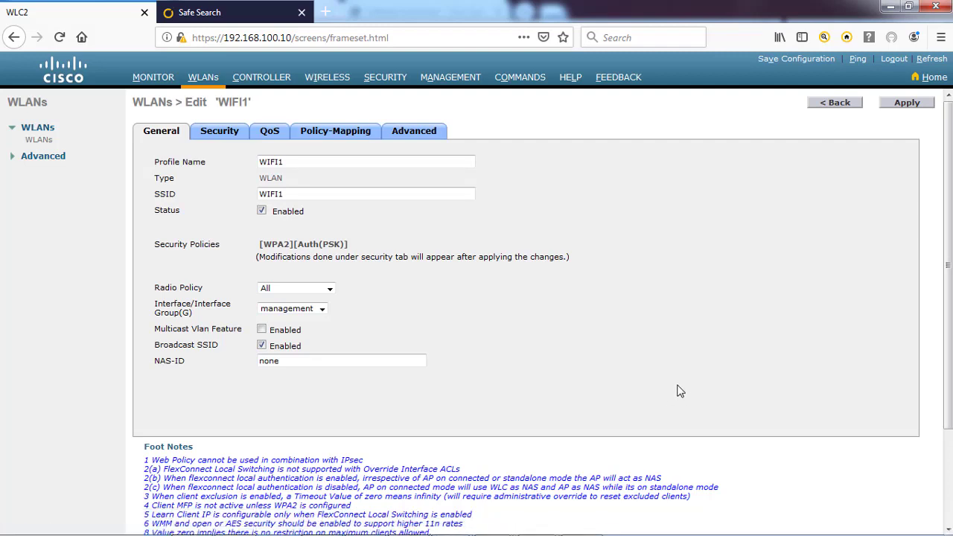
Ping the controller at 192.168.100.10 from the COM1 access point console
mouse_move(492, 523)
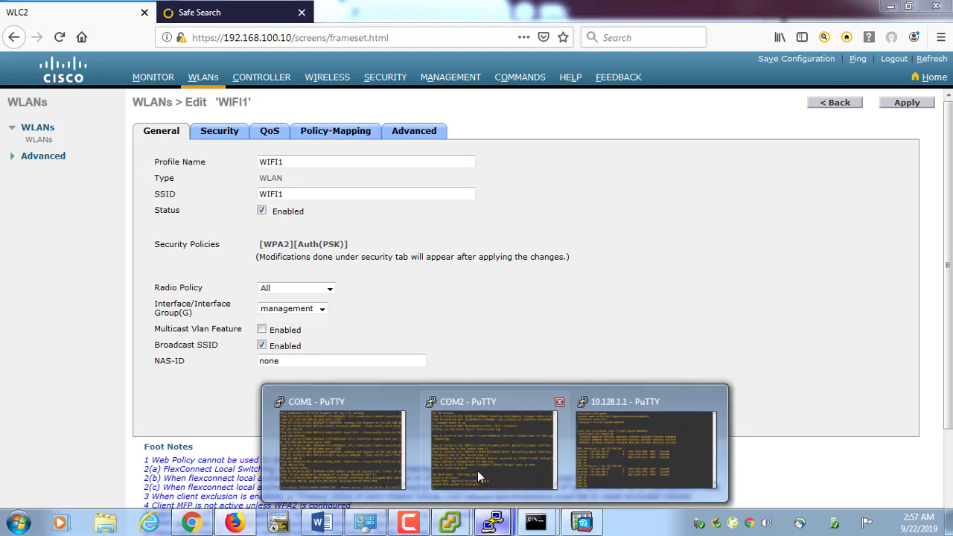
left_click(480, 477)
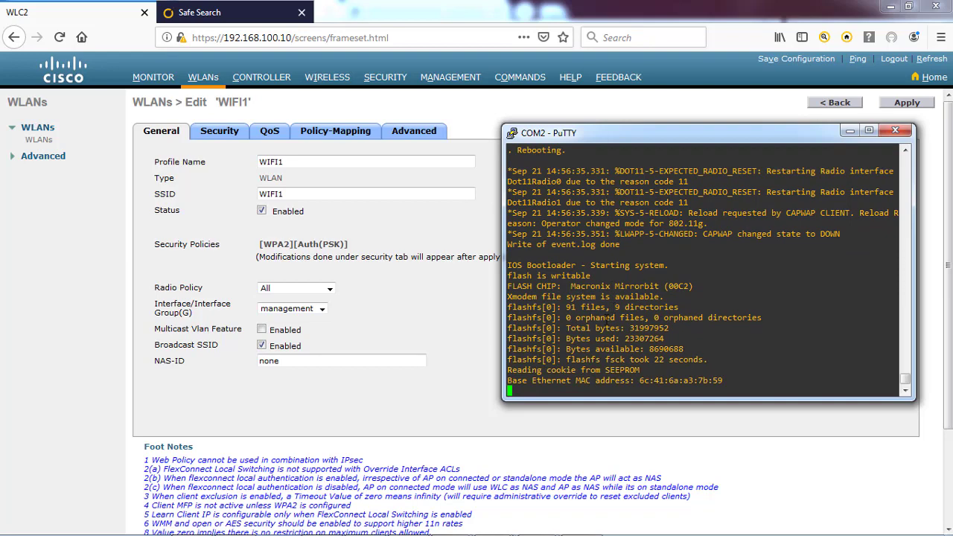
mouse_move(492, 522)
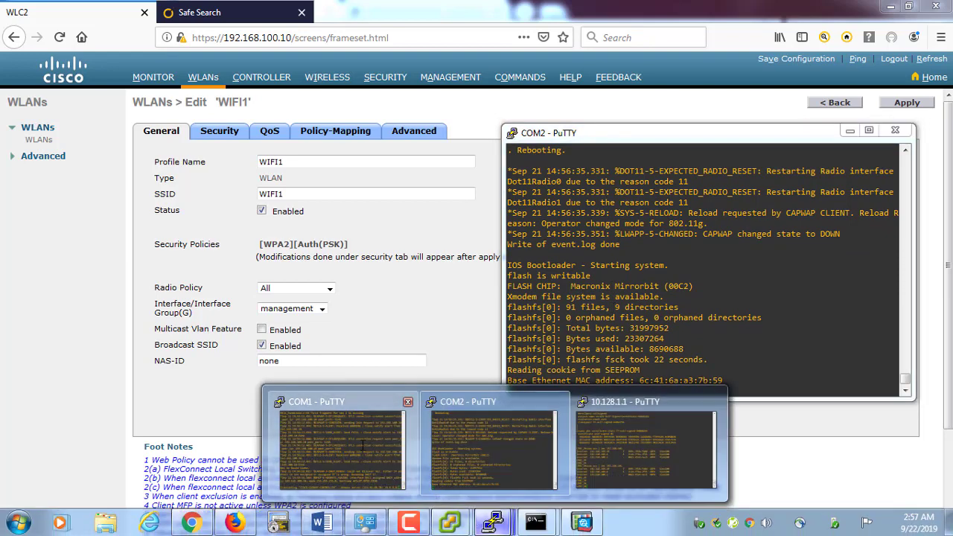
left_click(363, 445)
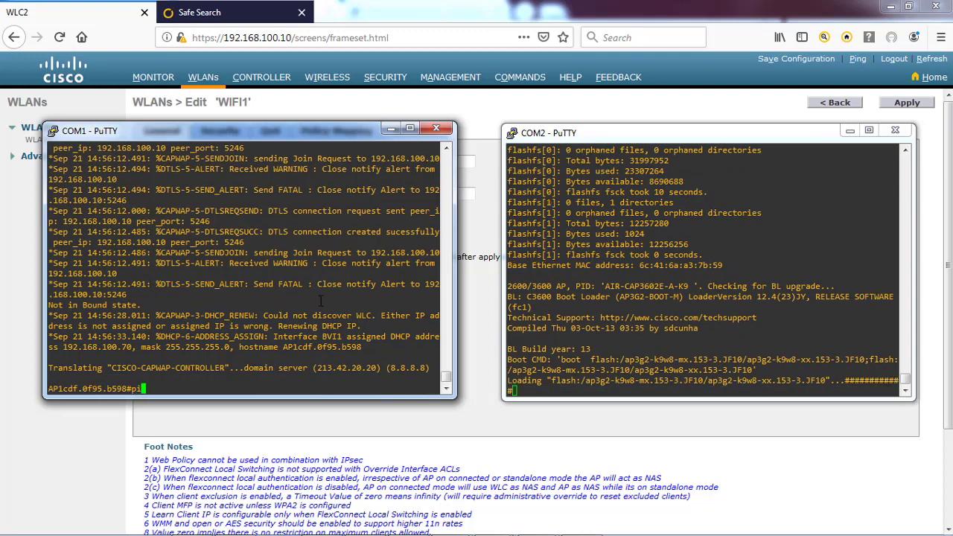
type("ping 192.16")
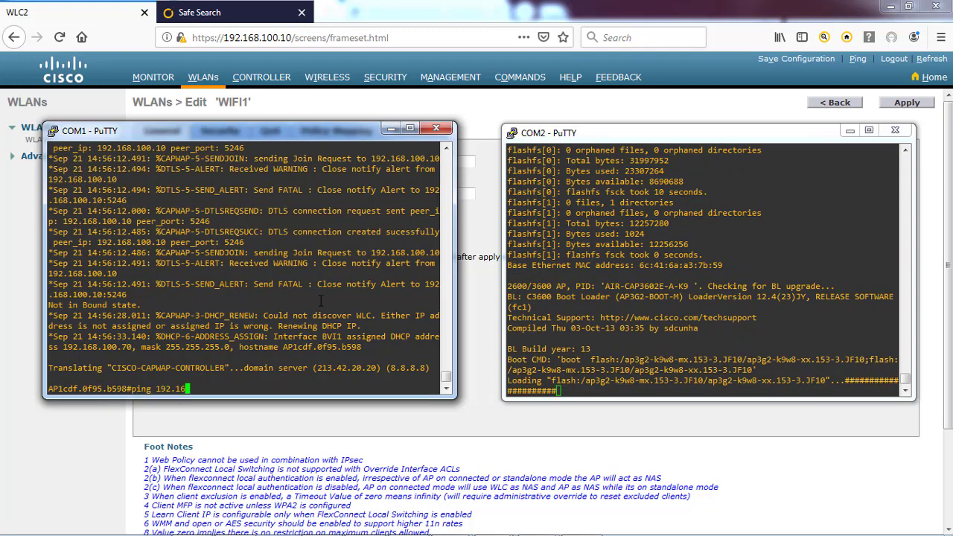
type("8.100.10")
key("Return")
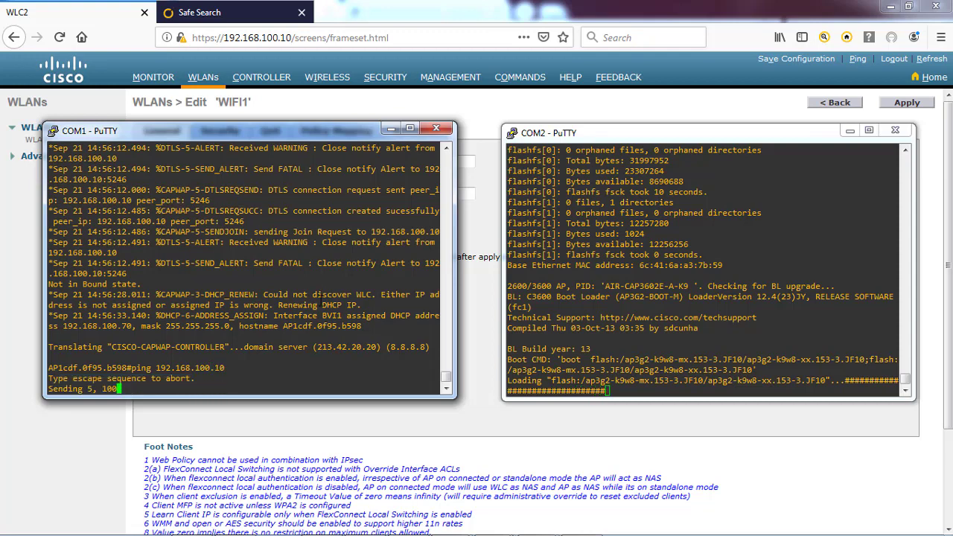
key("Return")
key("Return")
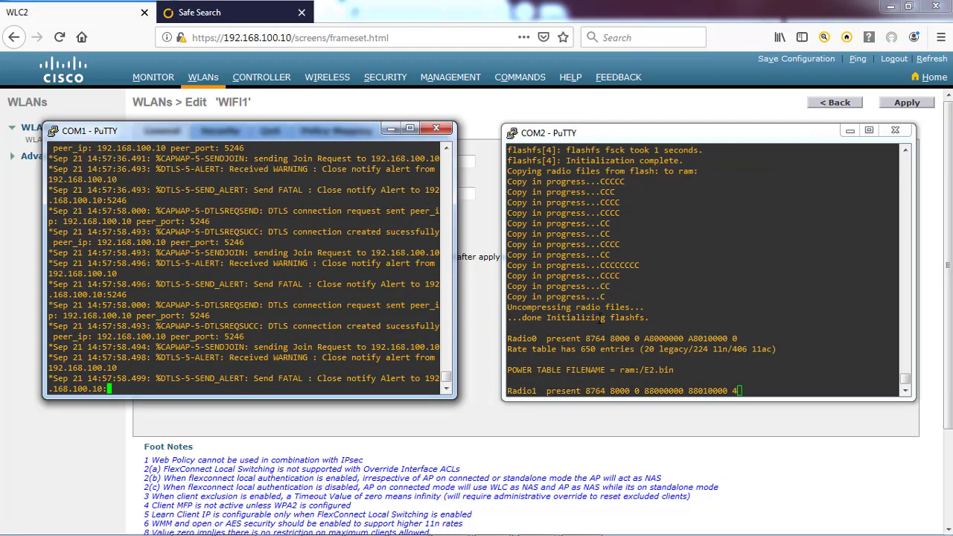
Bring the COM2 console forward and move the COM1 window toward the screen centre
left_click(600, 319)
mouse_move(651, 525)
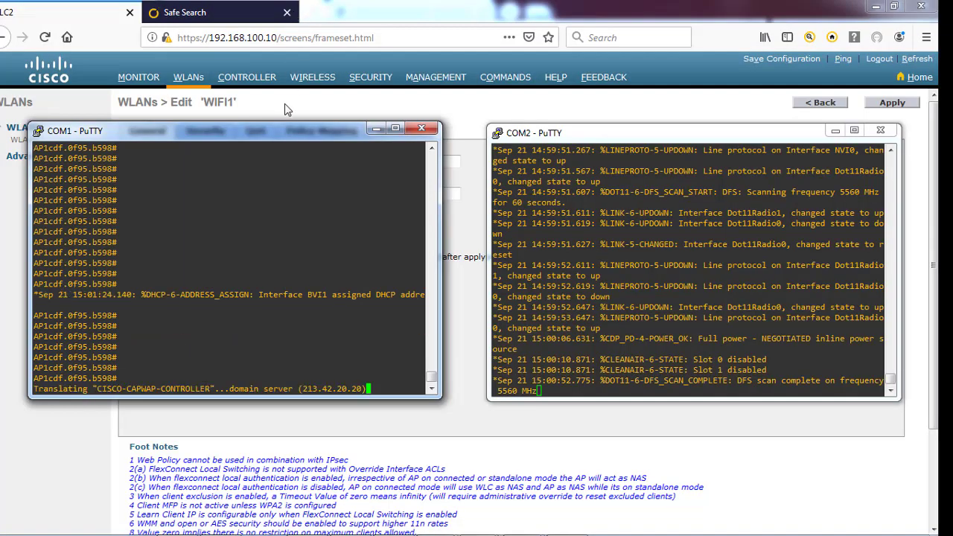
left_click_drag(271, 137, 485, 134)
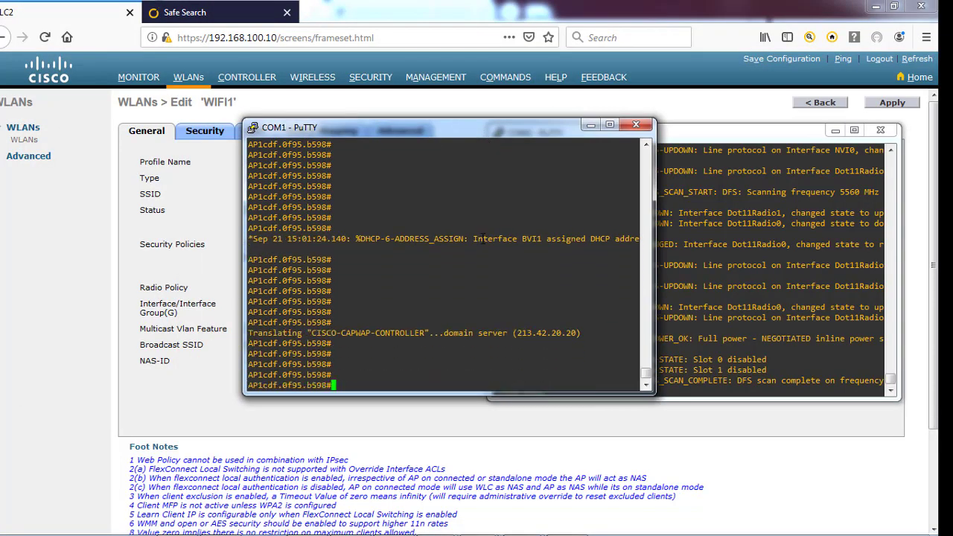
Set the AP's static IP to 192.168.100.11 with mask 255.255.255.0 via 'capwap ap ip address'
type("apwap")
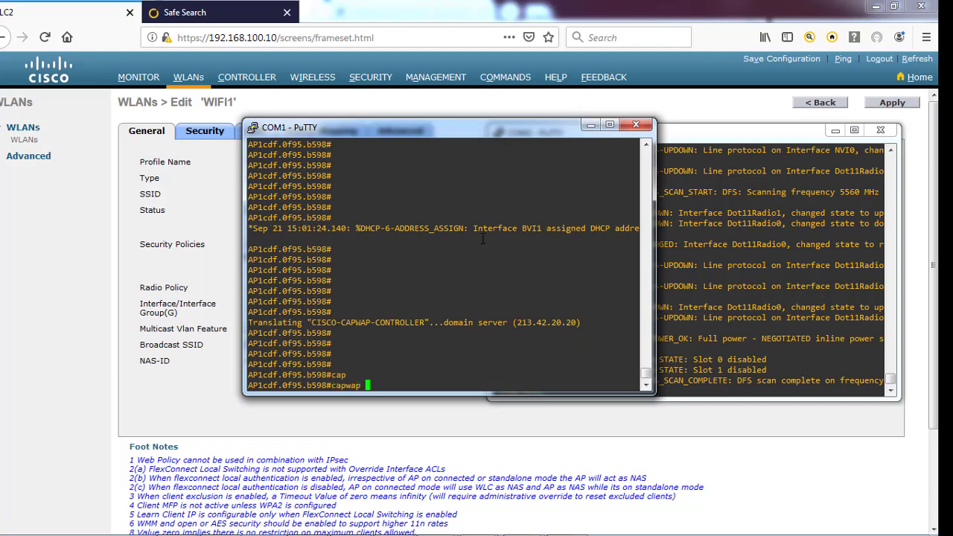
type(" con")
key("Tab")
key("BackSpace")
key("BackSpace")
key("BackSpace")
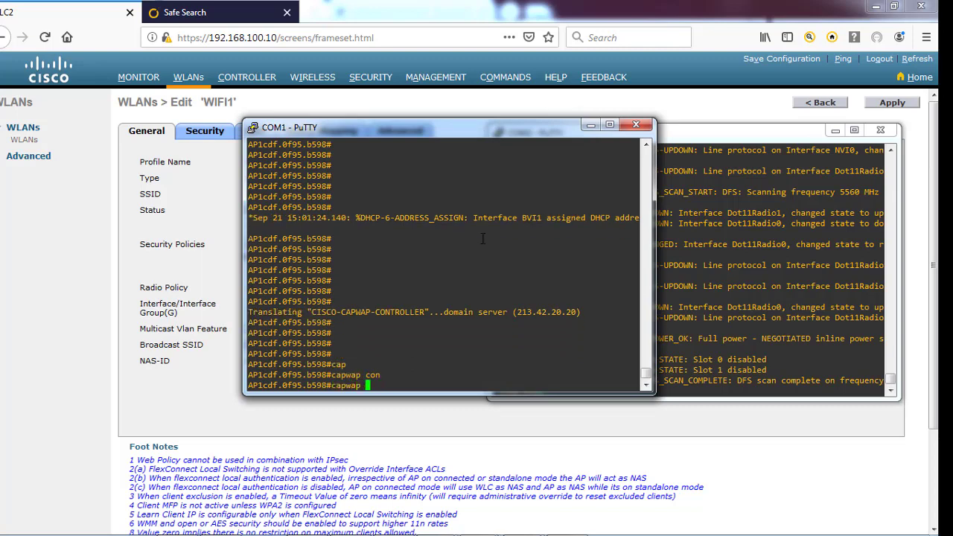
type("ap ?")
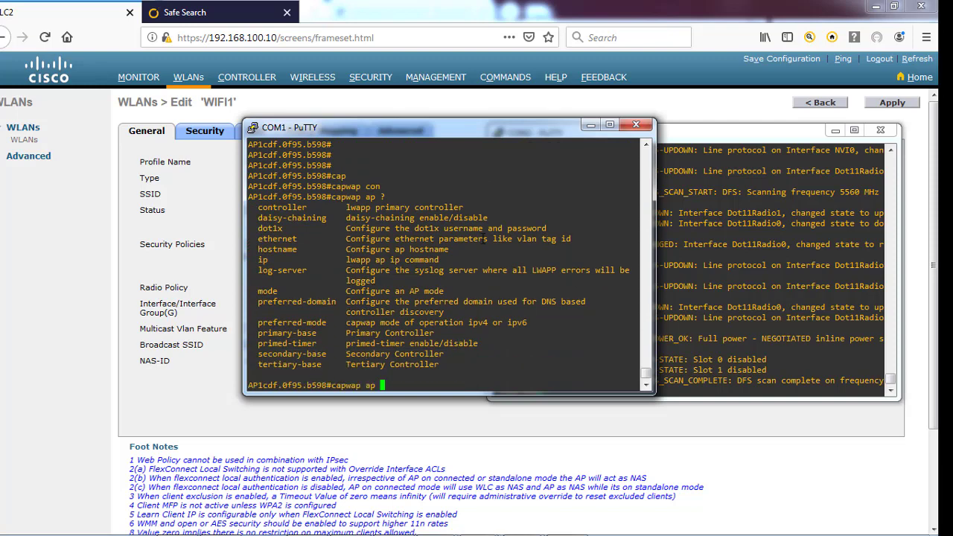
type("ip ?")
type("add")
key("Tab")
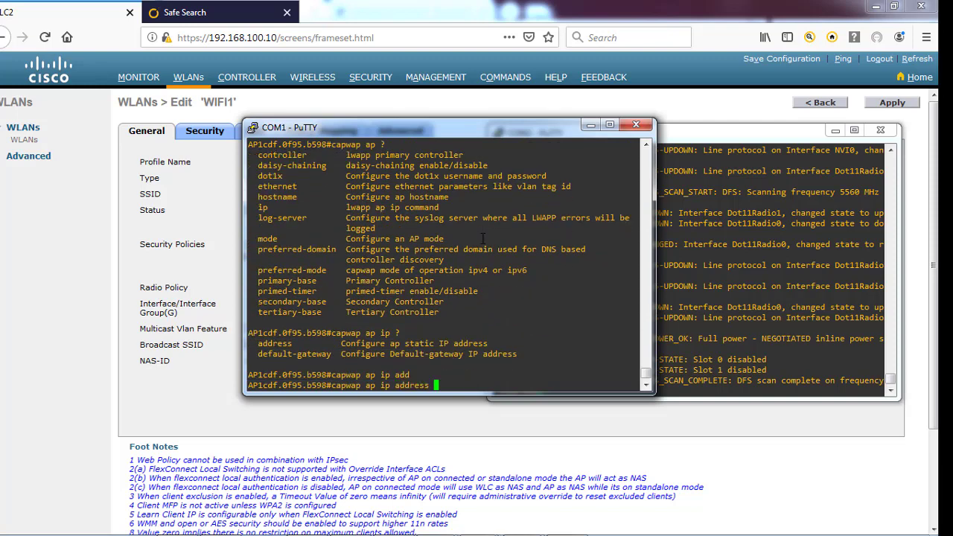
type("?")
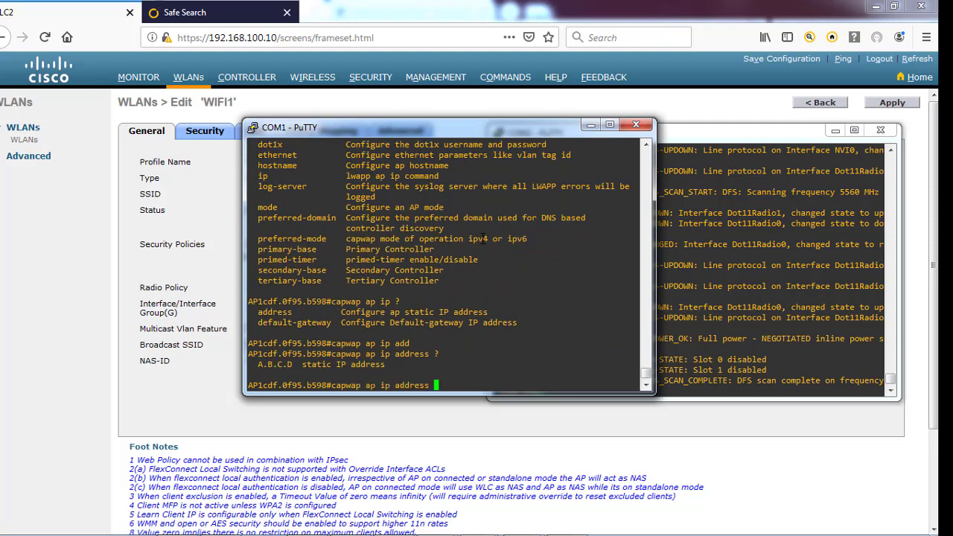
type("192.168 (8.8.8.8).100.")
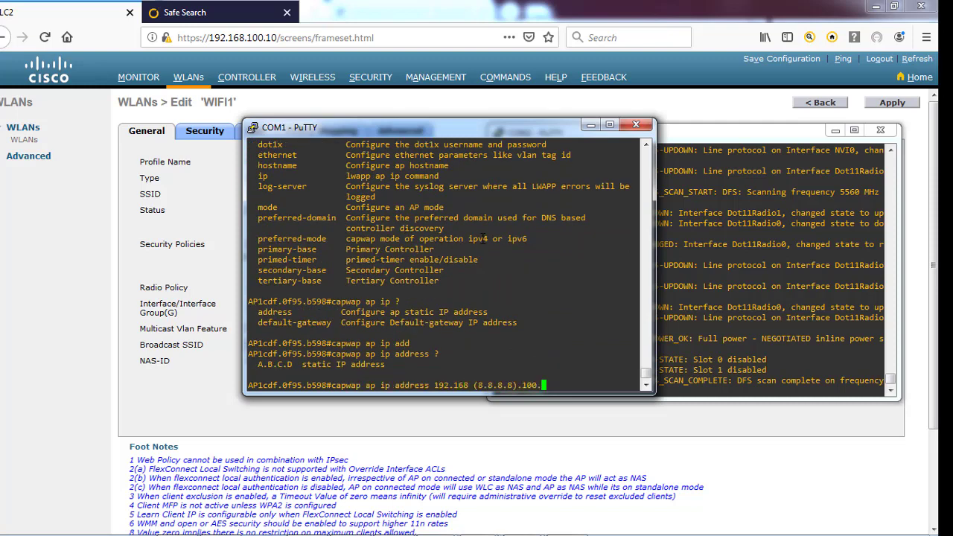
type("11")
key("Return")
type("capwap ap ip address 192")
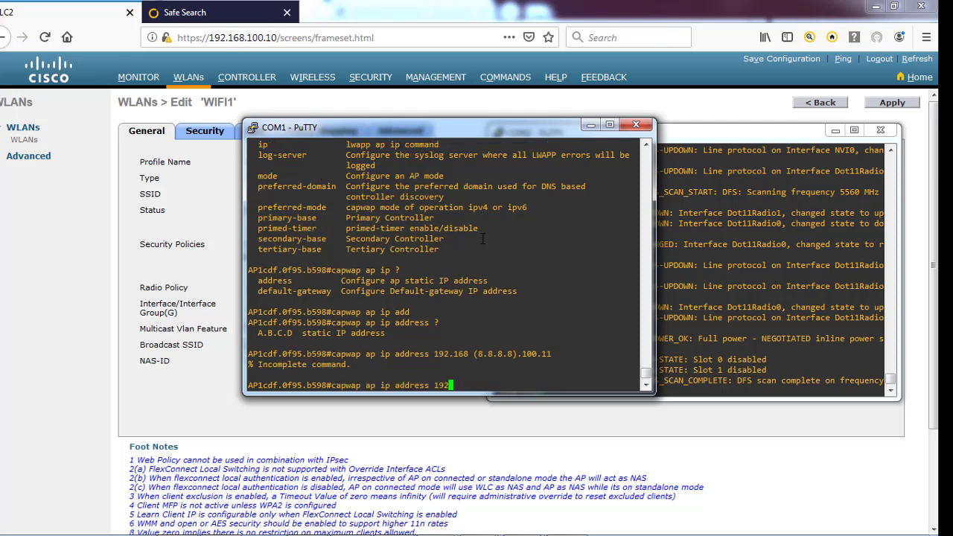
type(".168.100.11 ")
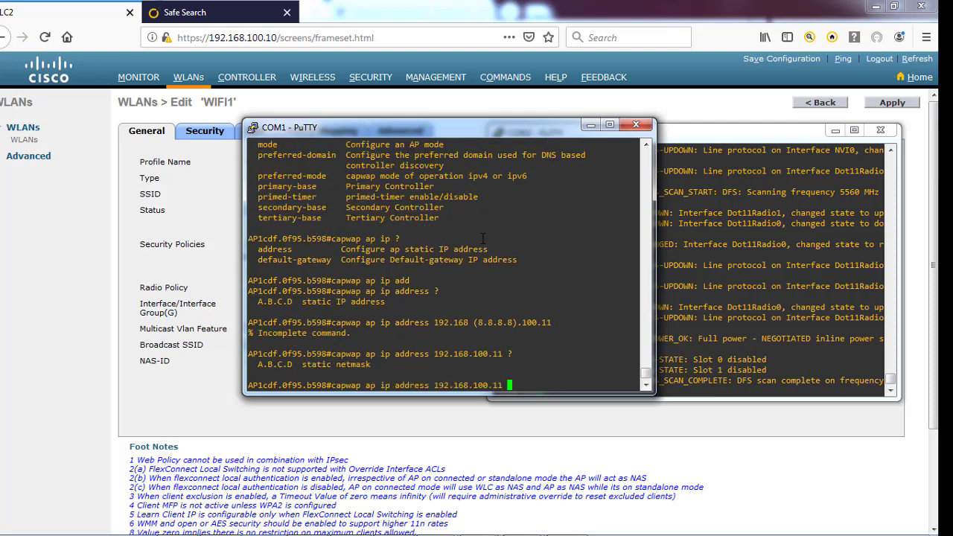
type("?255.255.255")
type(".0")
key("Return")
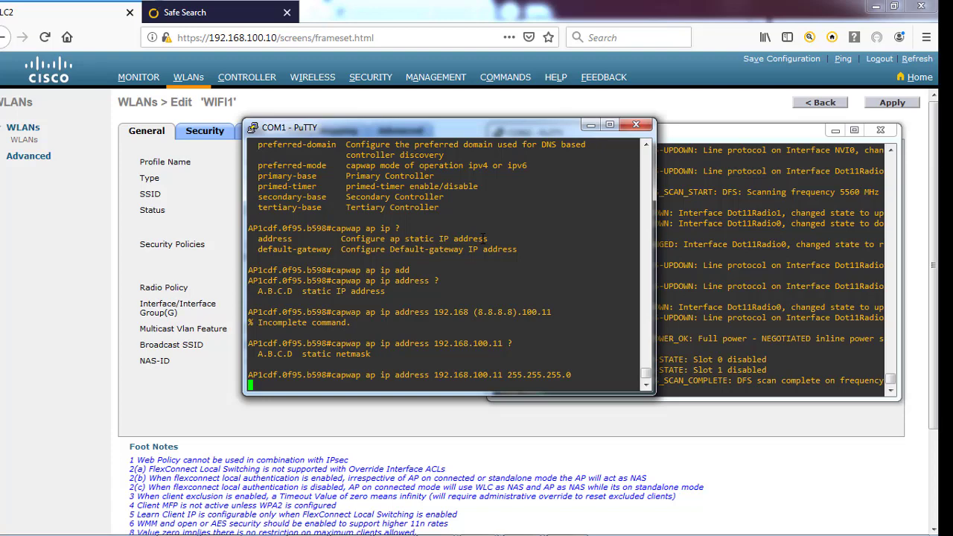
key("Return")
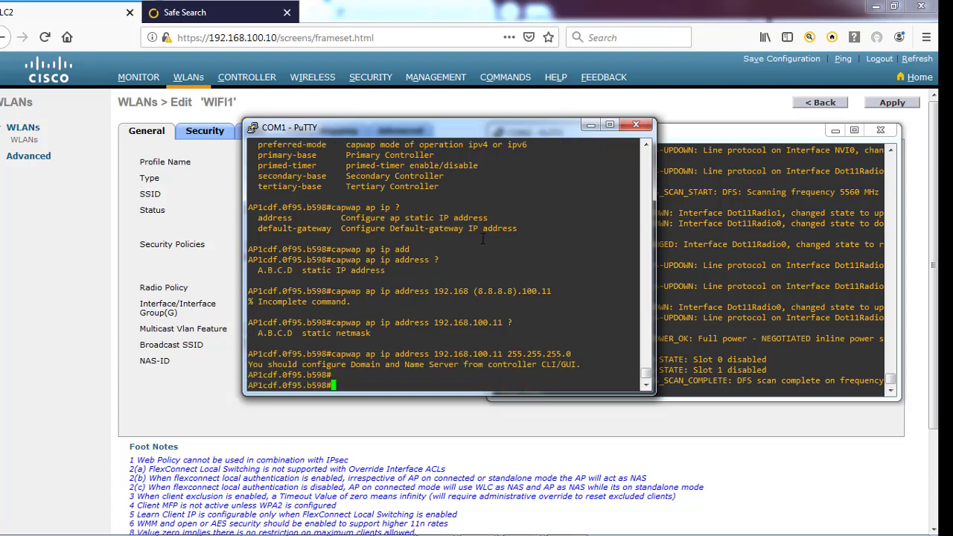
Set the AP's default gateway to 192.168.100.1 with 'capwap ap ip default-gateway'
type("cap")
key("Tab")
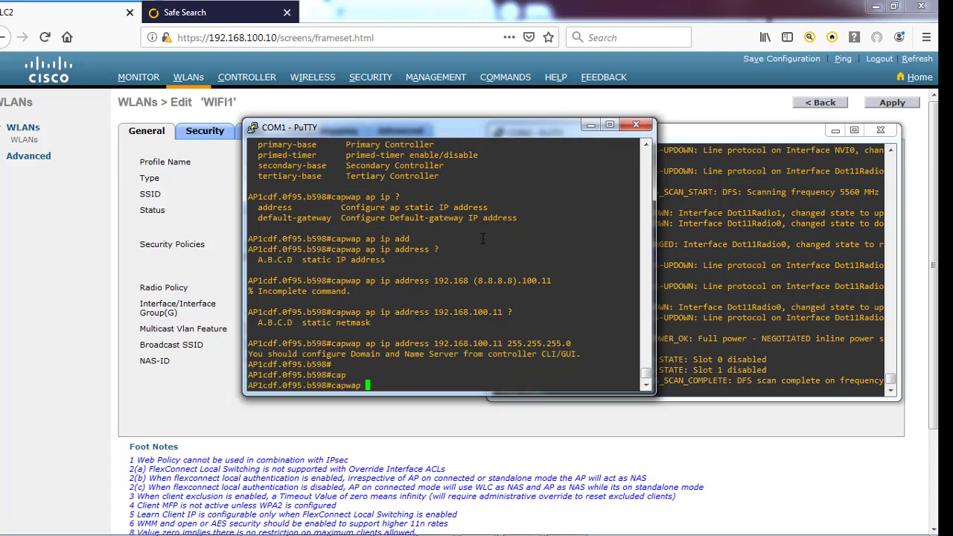
type("ap ?")
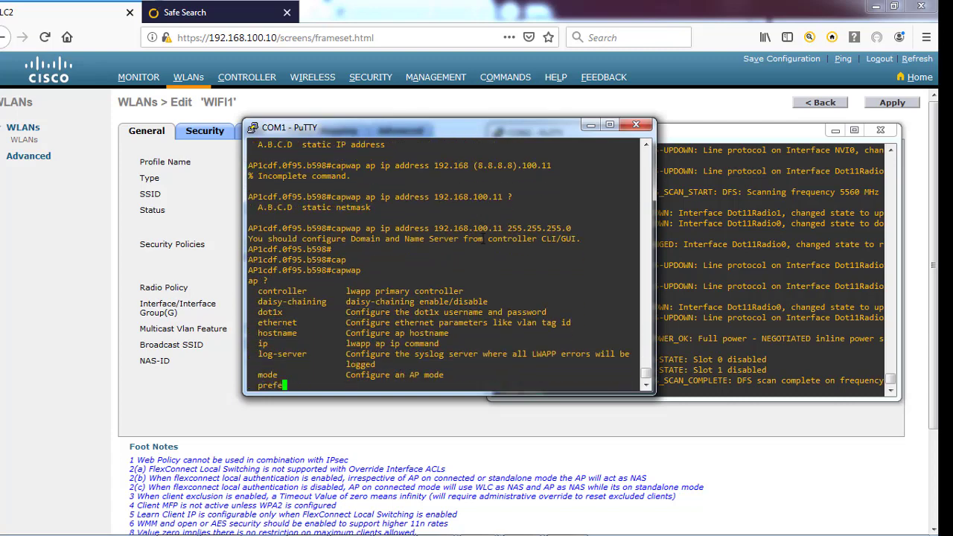
type("ip ?")
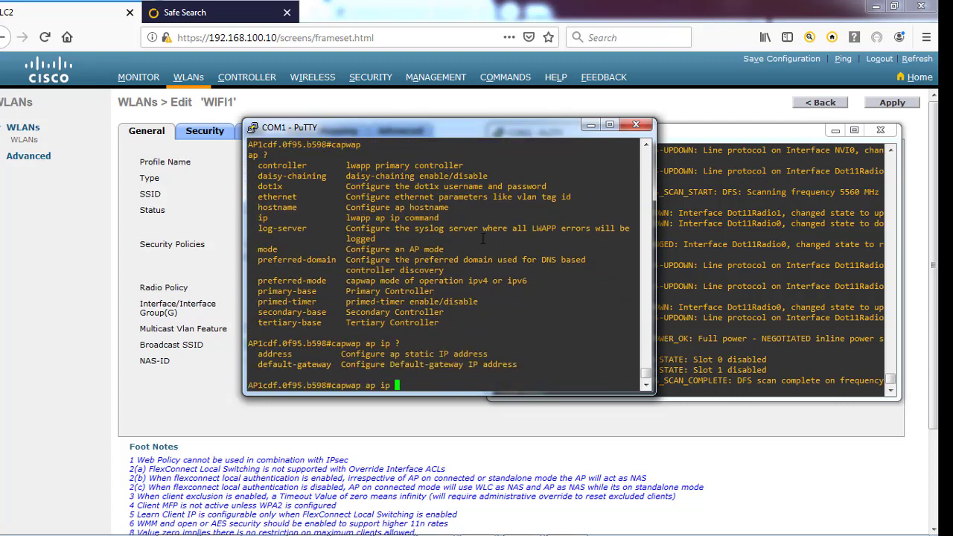
type("a")
key("Tab")
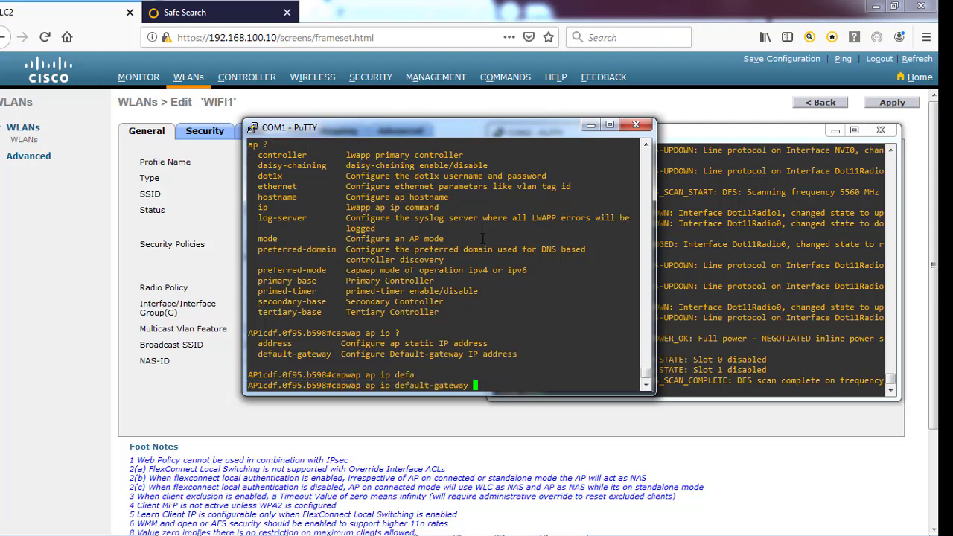
type("?")
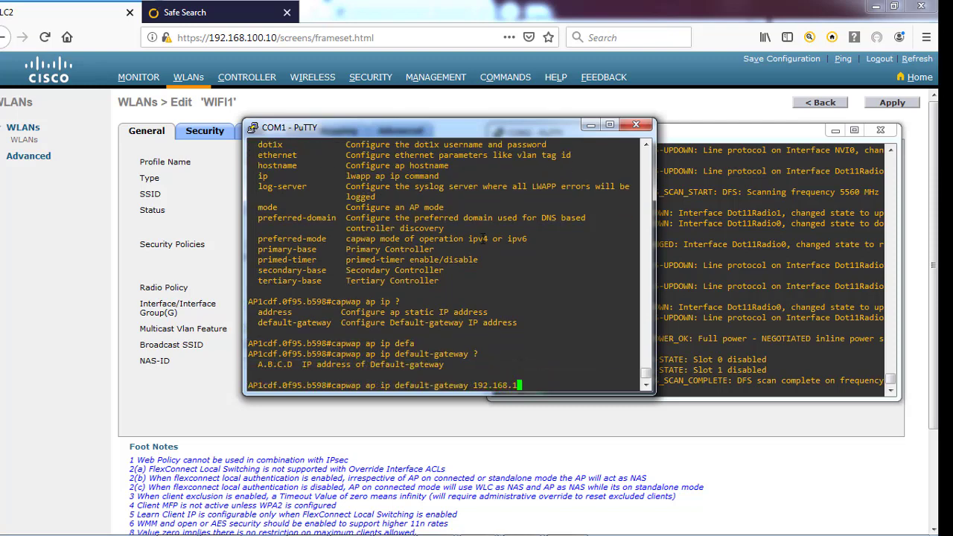
key("Return")
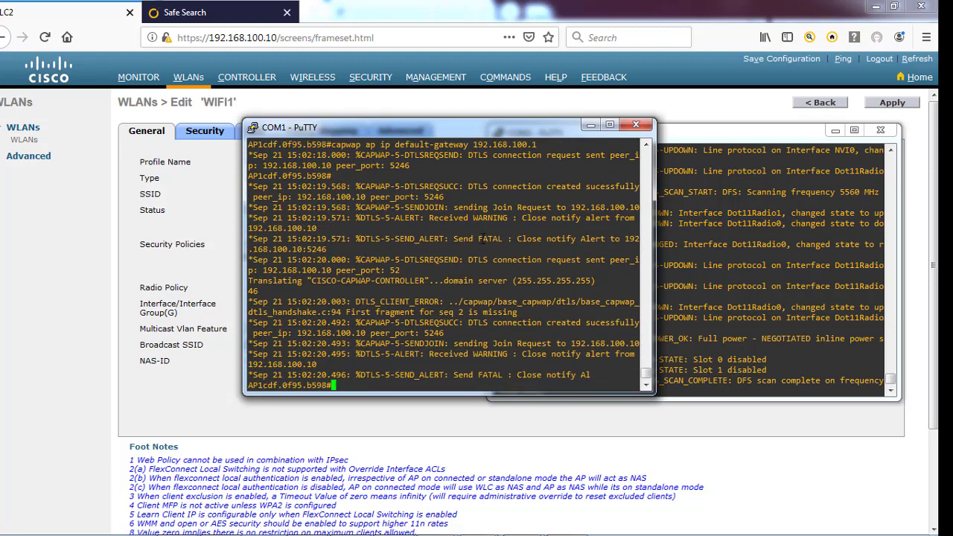
key("Return")
key("Return")
key("Return")
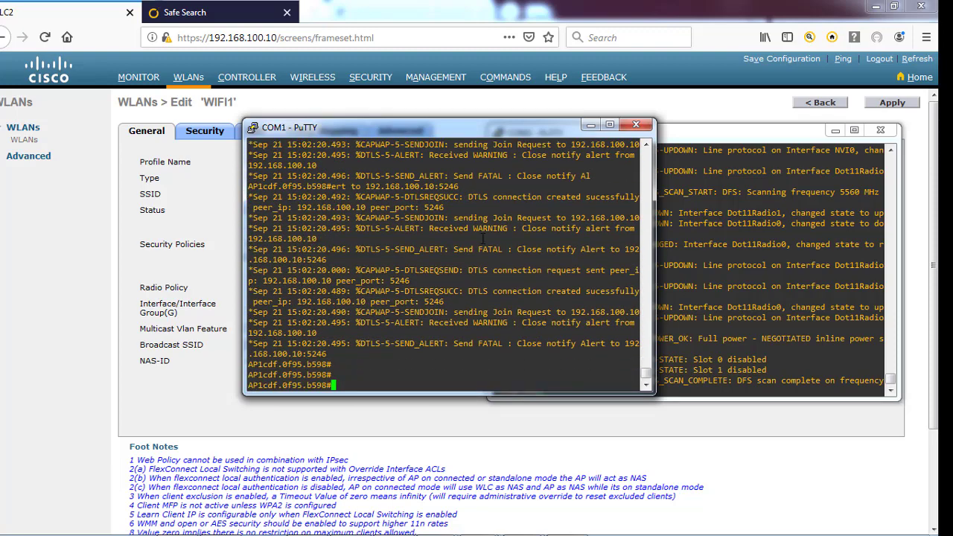
Try out the 'capwap ap controller ip' command syntax using Tab completion and '?' help
type("cap")
key("Tab")
type("?")
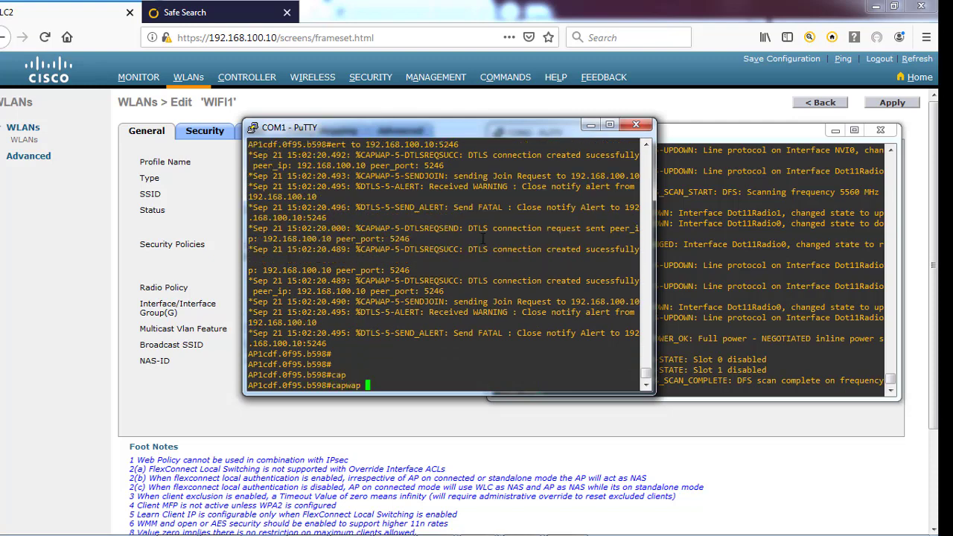
type("ap ?")
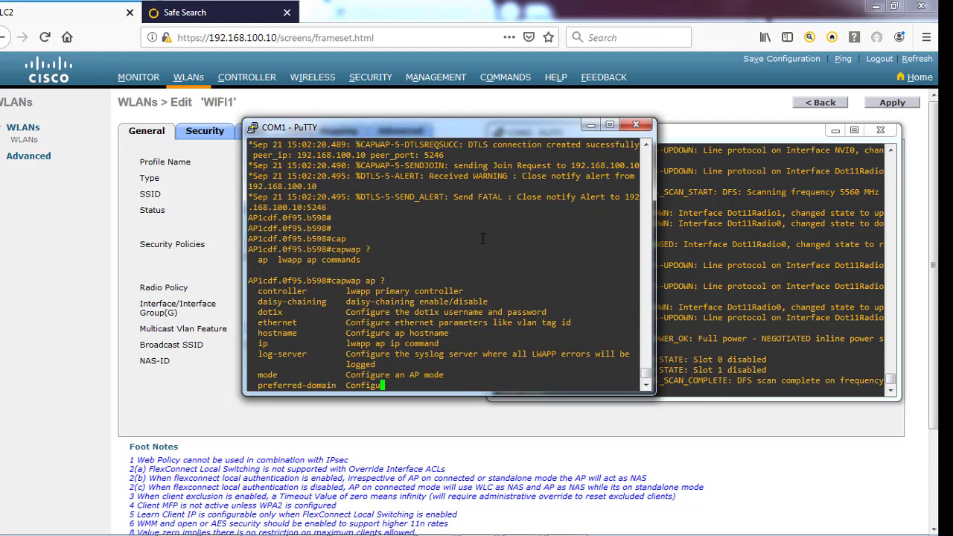
key("BackSpace")
type("con")
key("Tab")
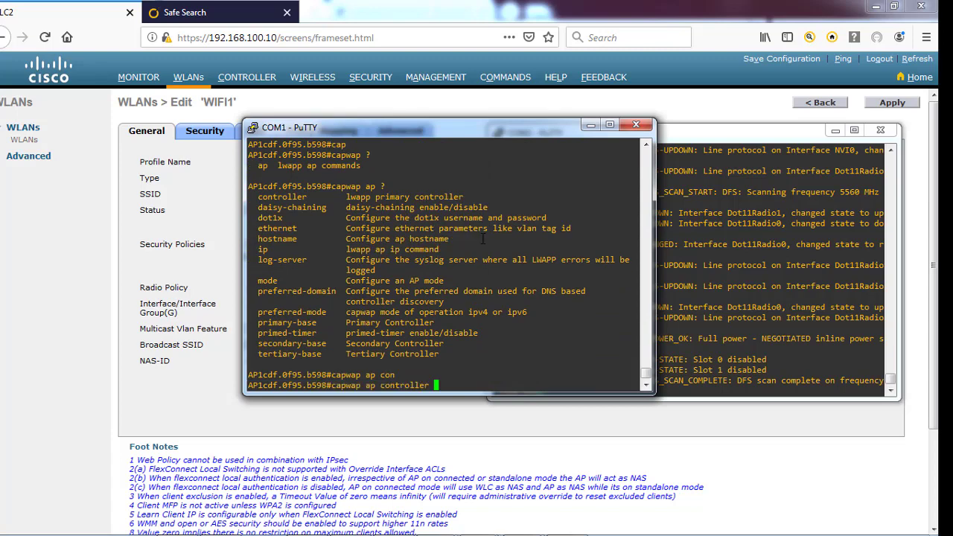
type("?")
key("Return")
type("ip ?")
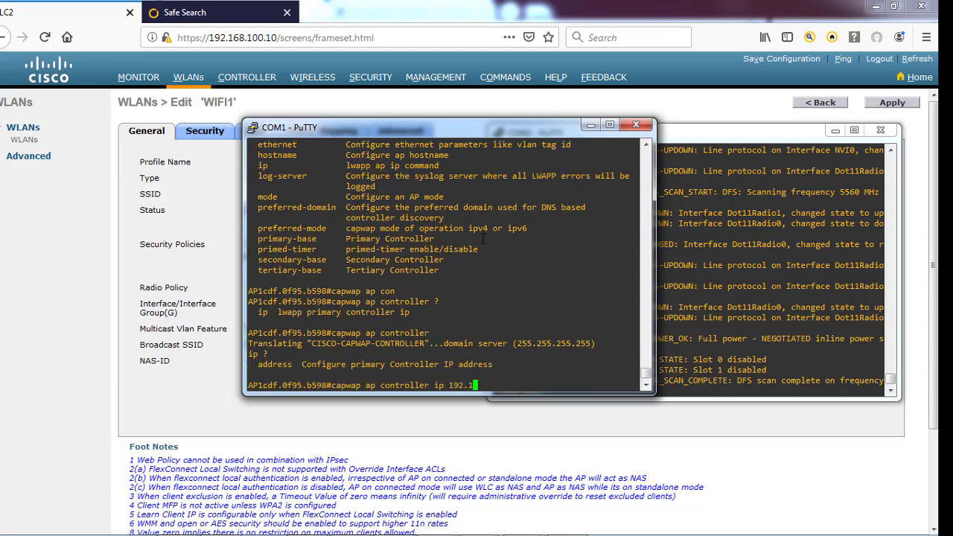
type("192.168.100.10")
key("Return")
key("Up")
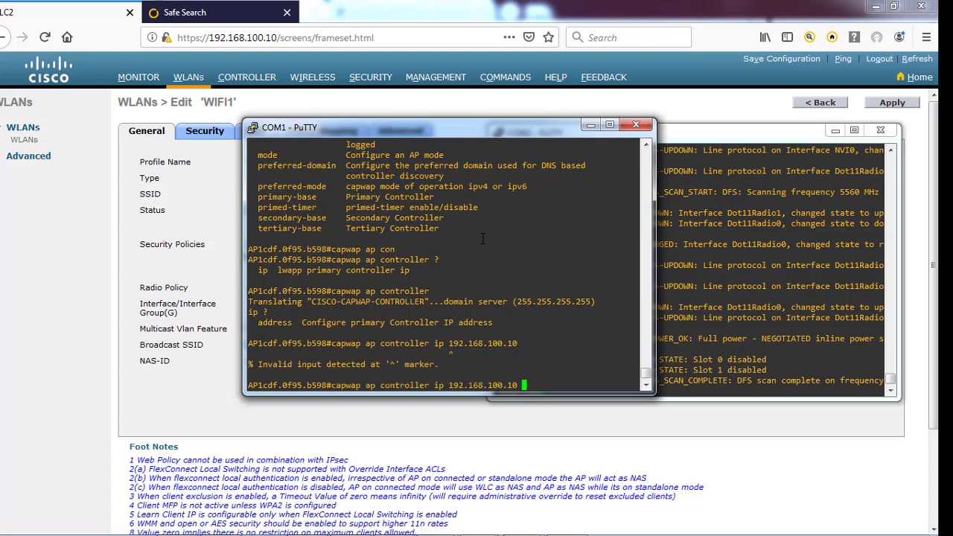
type("?")
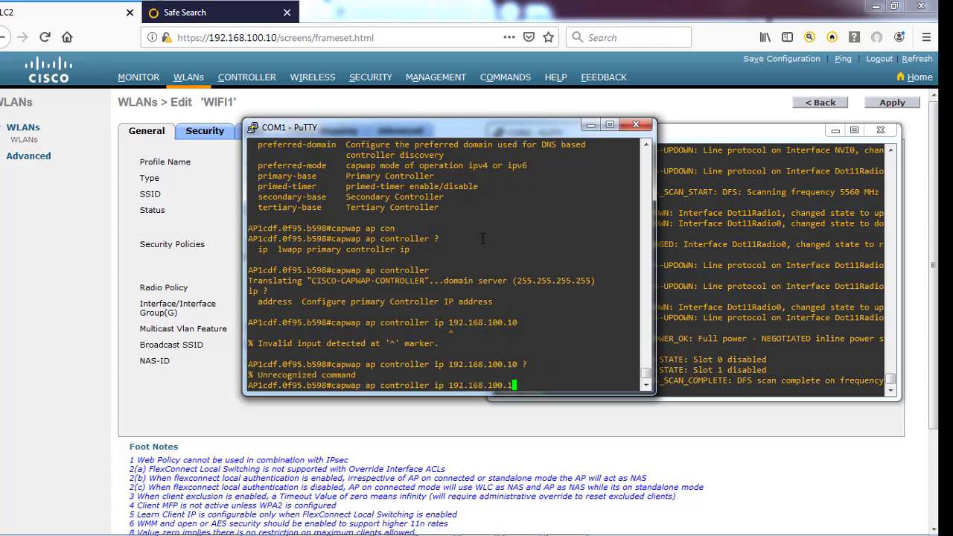
key("BackSpace")
key("BackSpace")
key("BackSpace")
key("BackSpace")
key("BackSpace")
key("BackSpace")
key("Return")
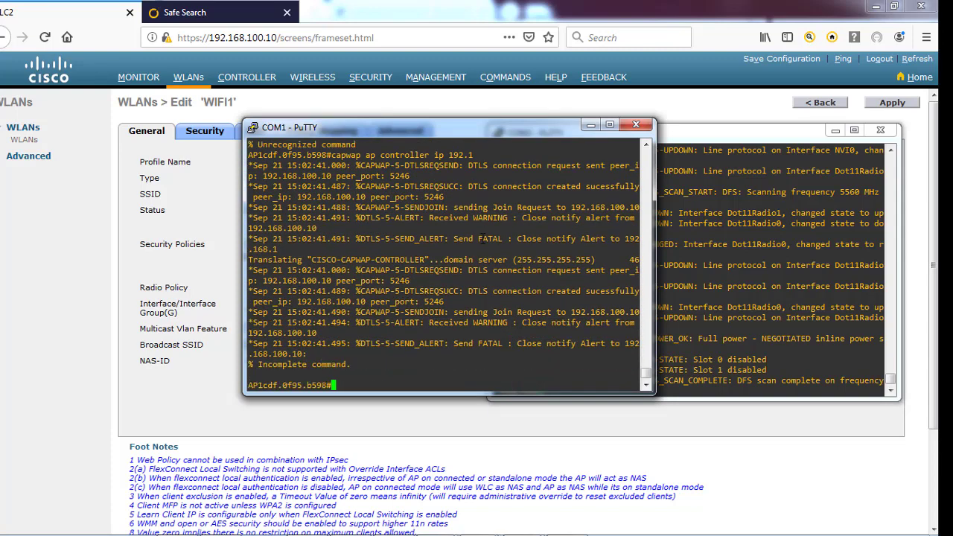
key("Return")
key("Return")
key("Return")
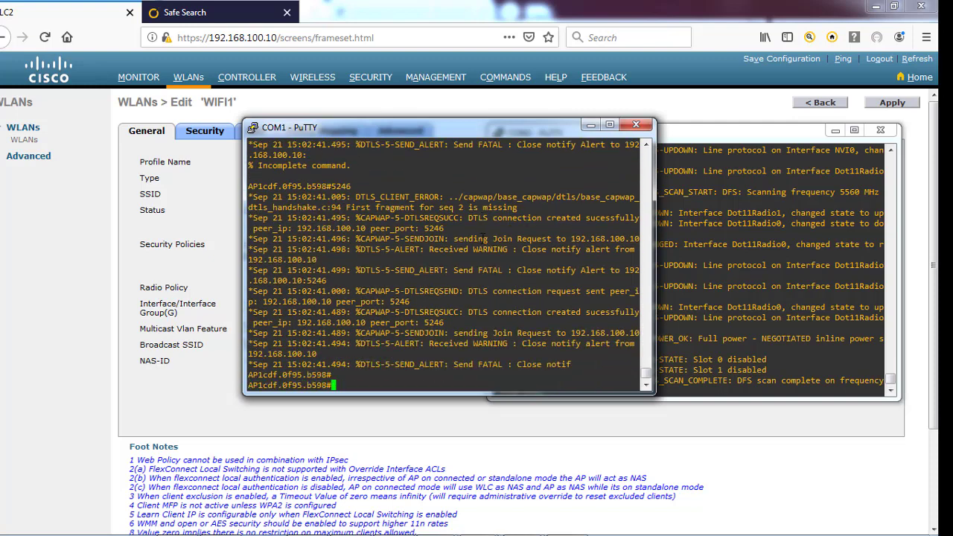
Set the AP's primary controller address to 192.168.100.10 with 'capwap ap controller ip address'
type("capwap ap controlle")
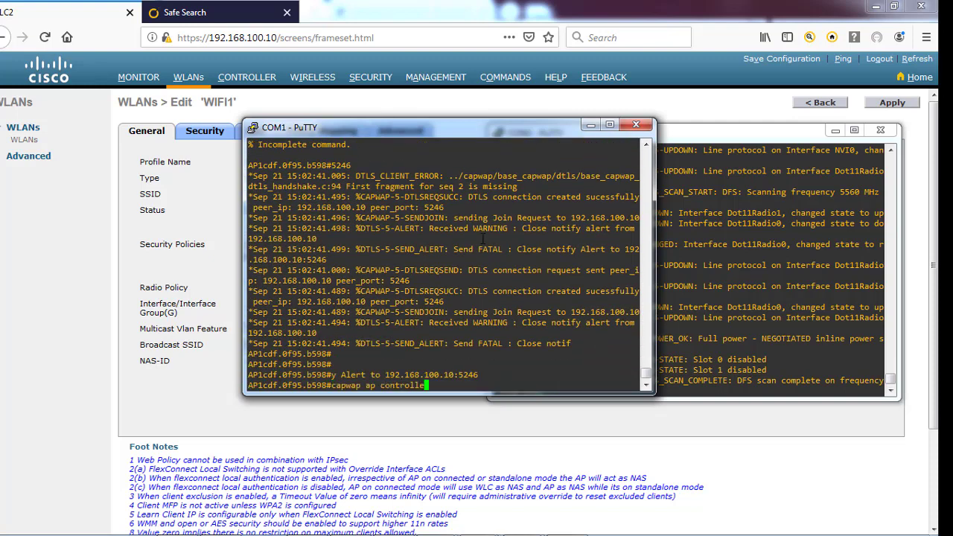
type("r")
type(" ?")
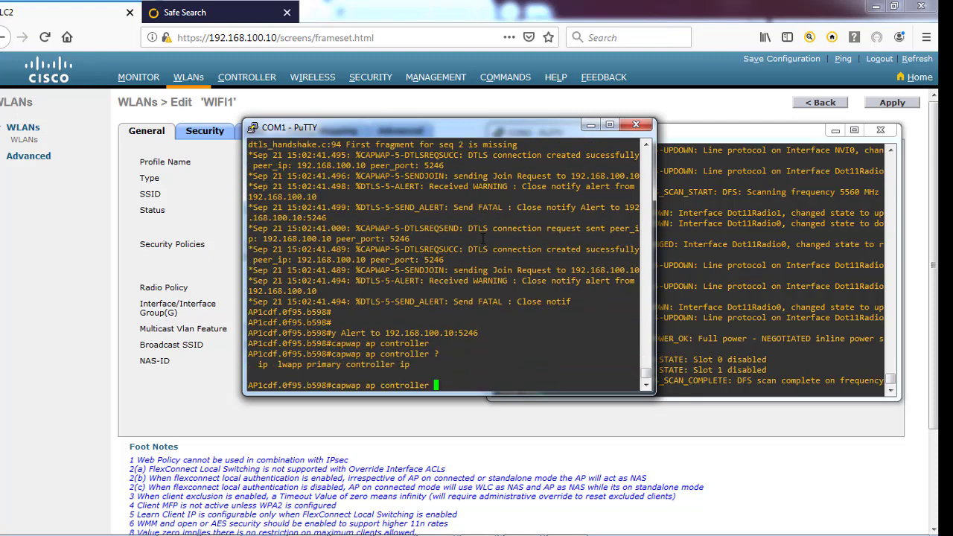
type("ip ?")
type("a")
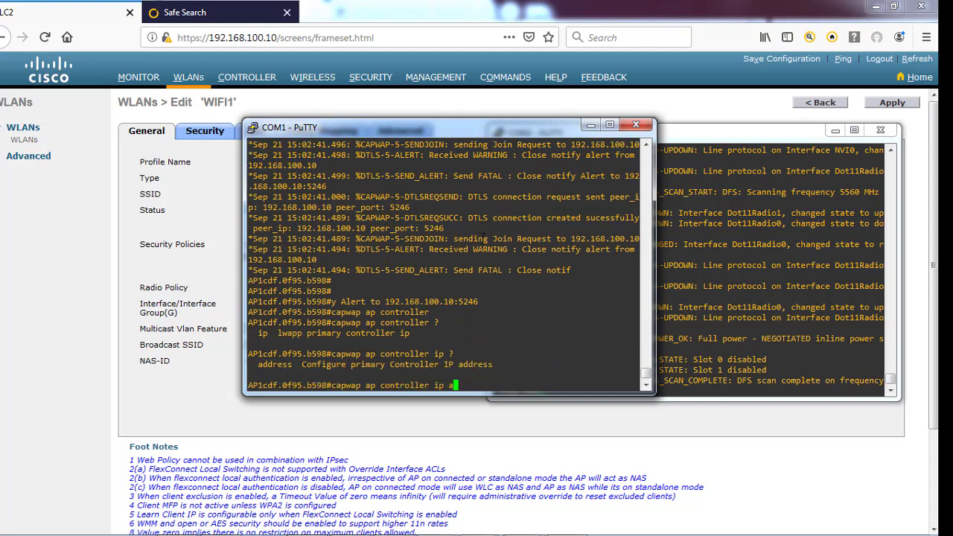
type("dd")
key("Tab")
key("Return")
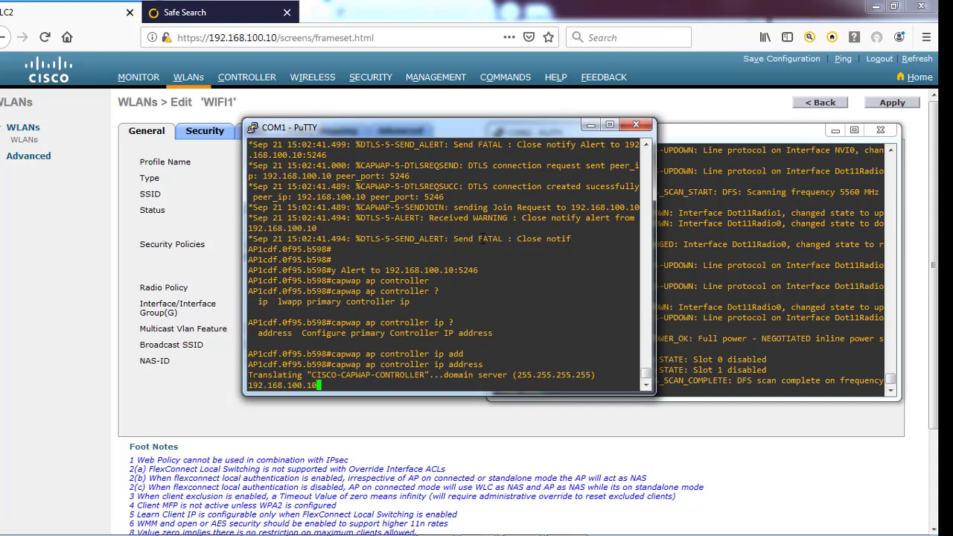
type("192.168.100.10")
key("Return")
key("Return")
key("Return")
key("Return")
key("Return")
key("Return")
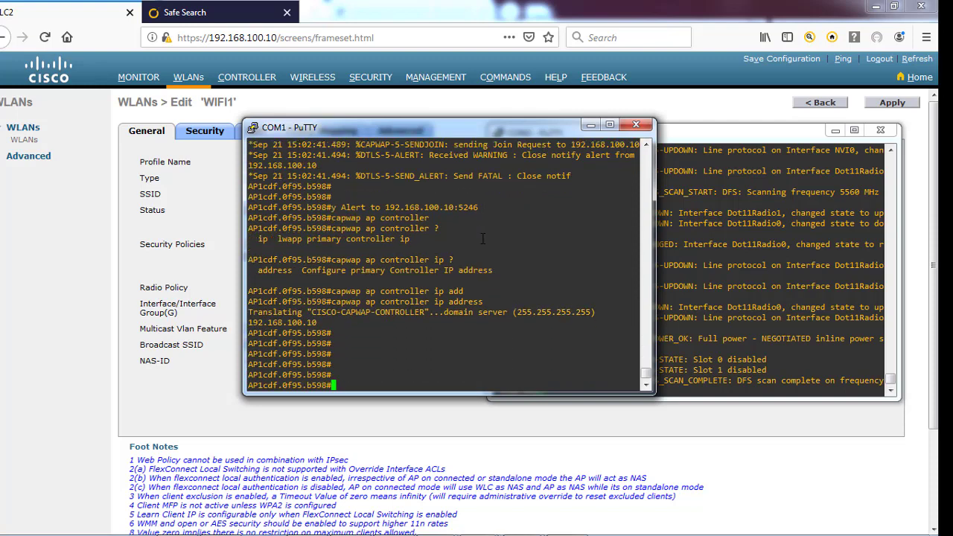
key("Return")
key("Return")
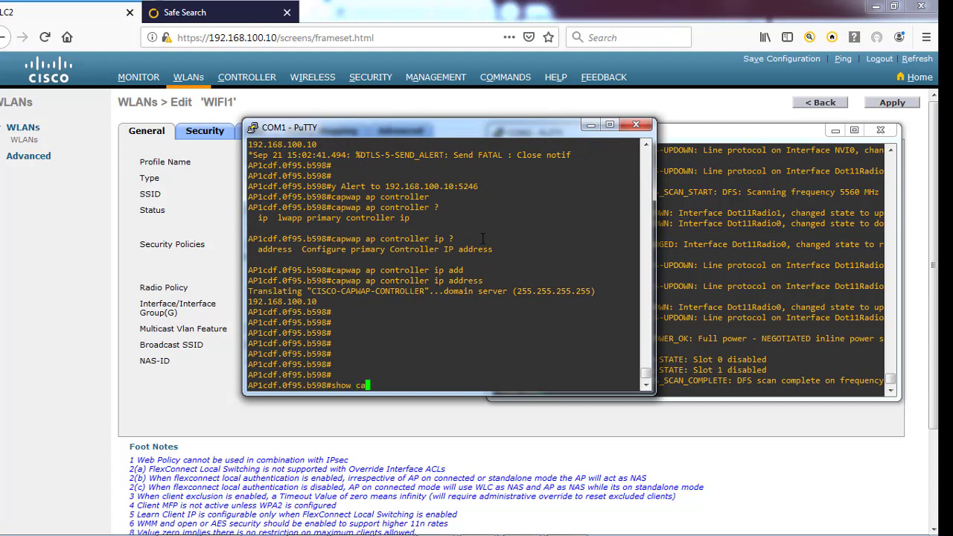
Explore the 'show capwap ap' command options with Tab completion and '?' help
type("p")
key("Tab")
type("wa")
key("Tab")
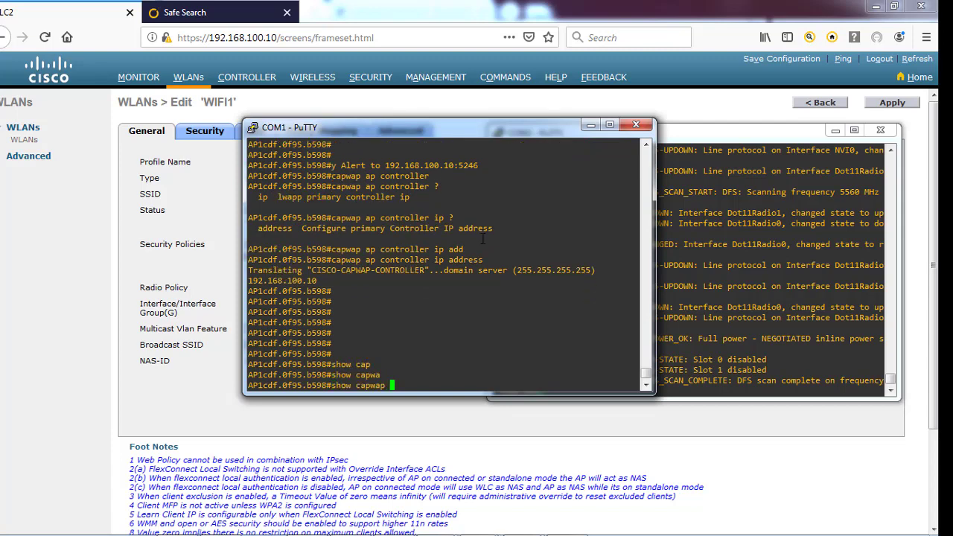
type("p ap")
key("Return")
key("Up")
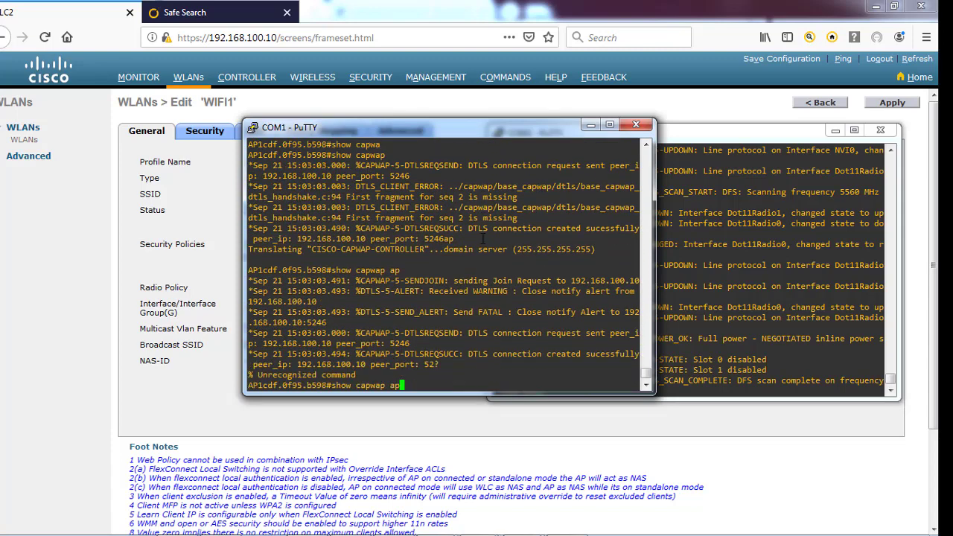
type("46")
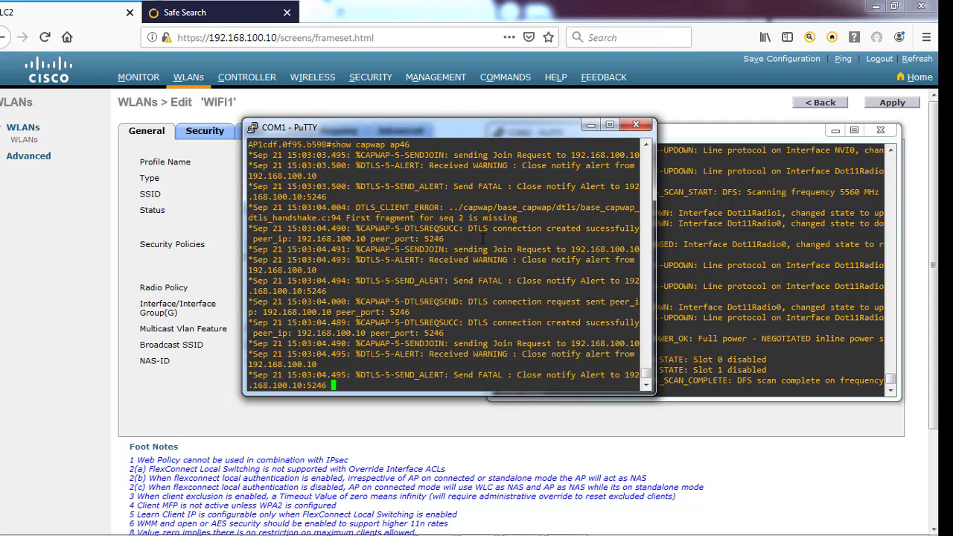
key("BackSpace")
key("BackSpace")
type("?")
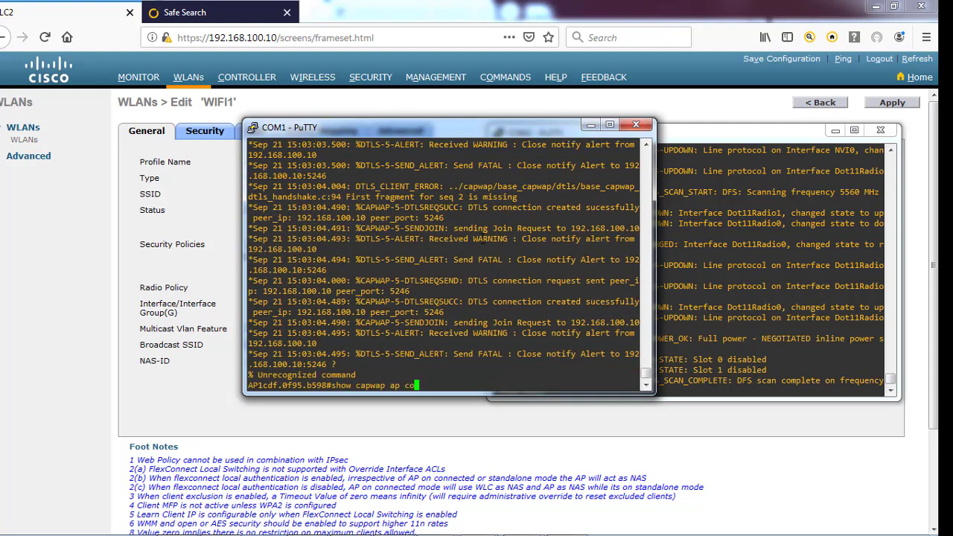
type("n")
key("Tab")
type("fi")
key("Tab")
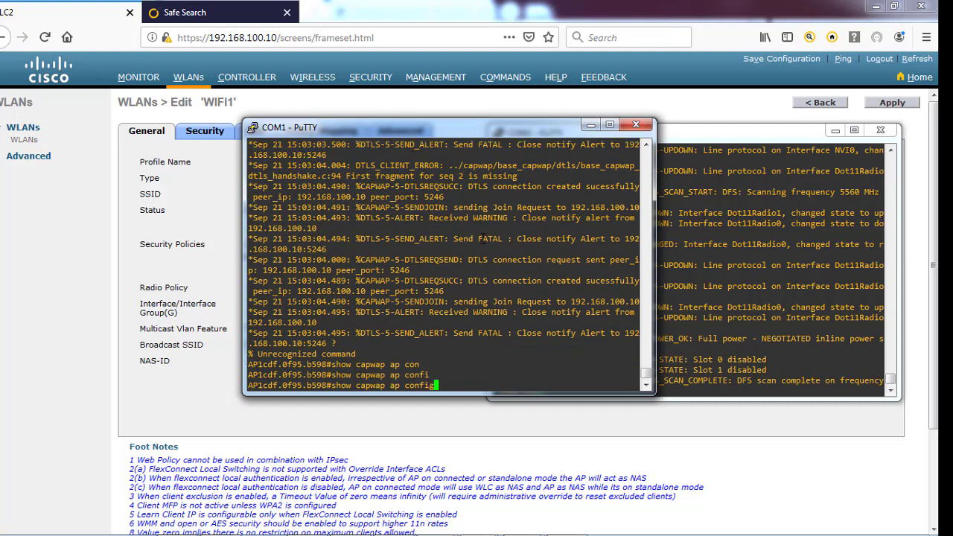
type("g")
key("Tab")
key("BackSpace")
key("BackSpace")
key("BackSpace")
type("?")
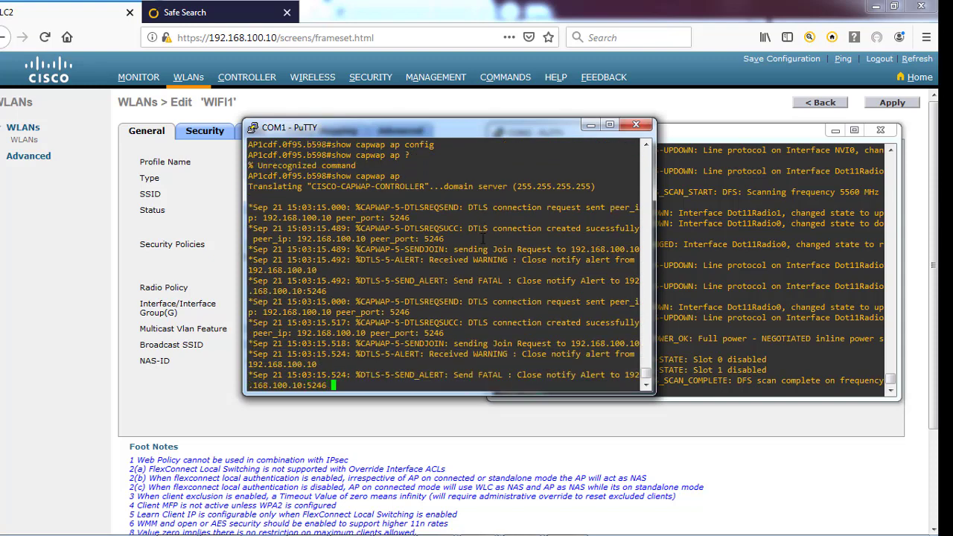
key("Return")
Run 'show capwap ip config' and highlight the four static IP configuration lines
type("show capwap ap ")
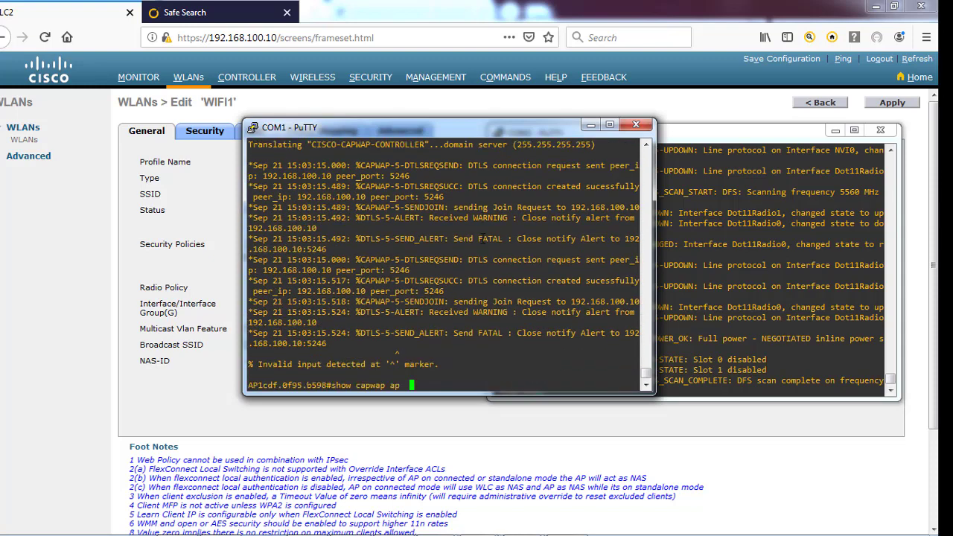
type("?")
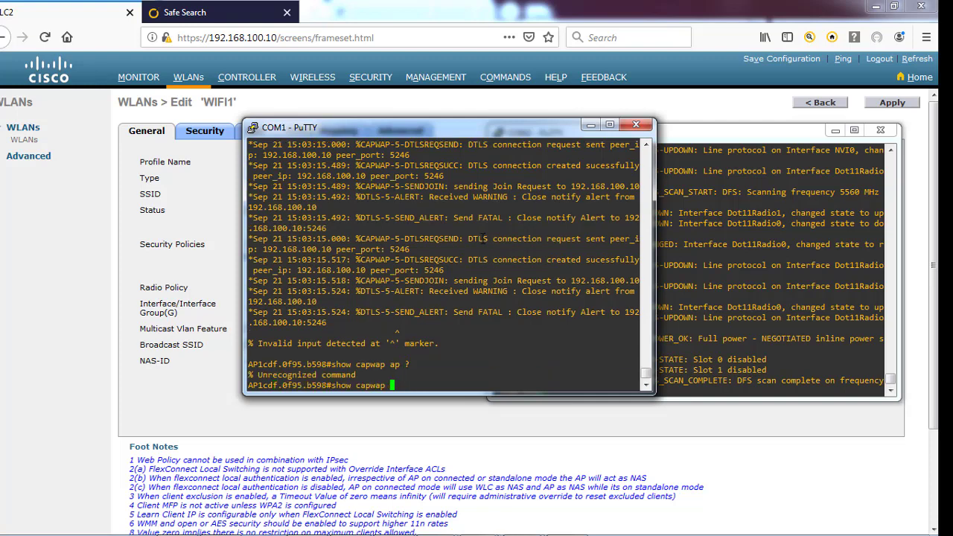
type("?")
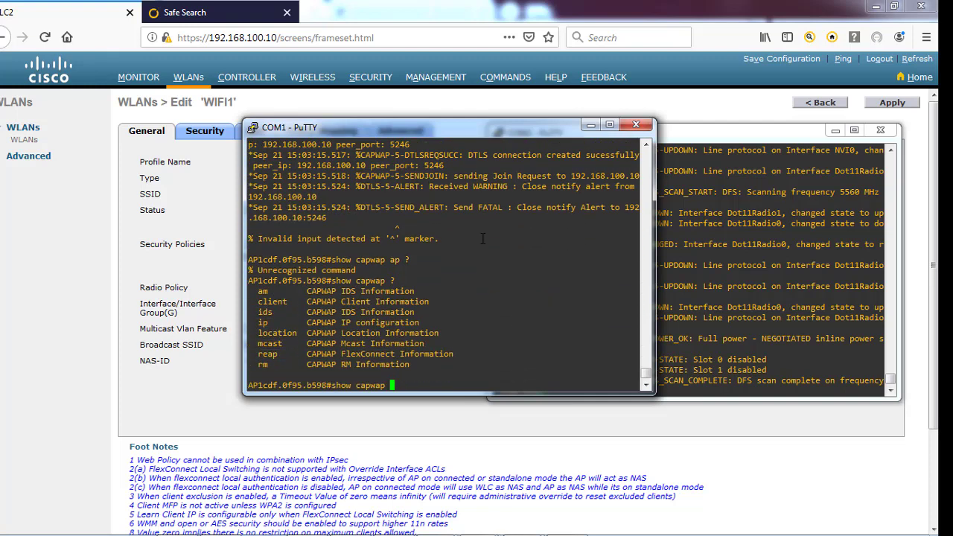
type("ip ?config 46")
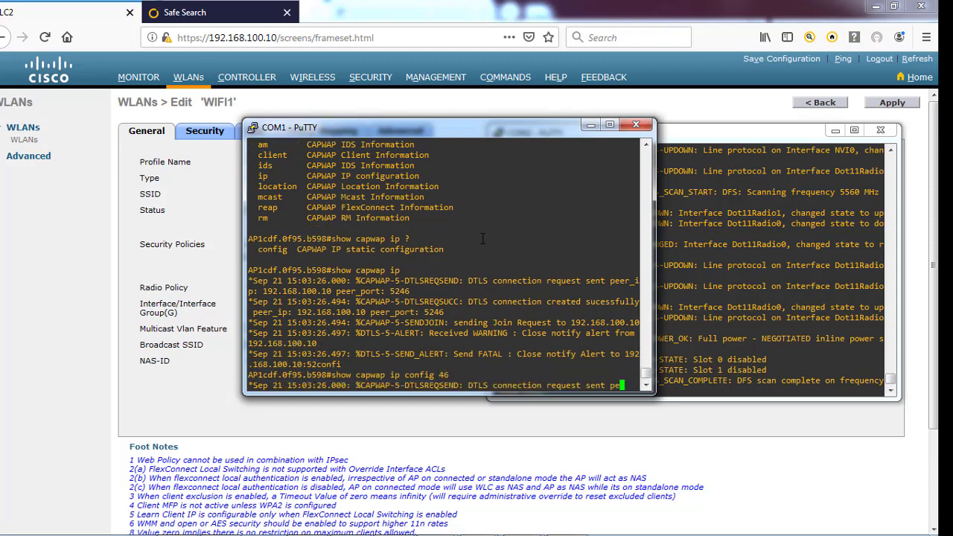
key("Return")
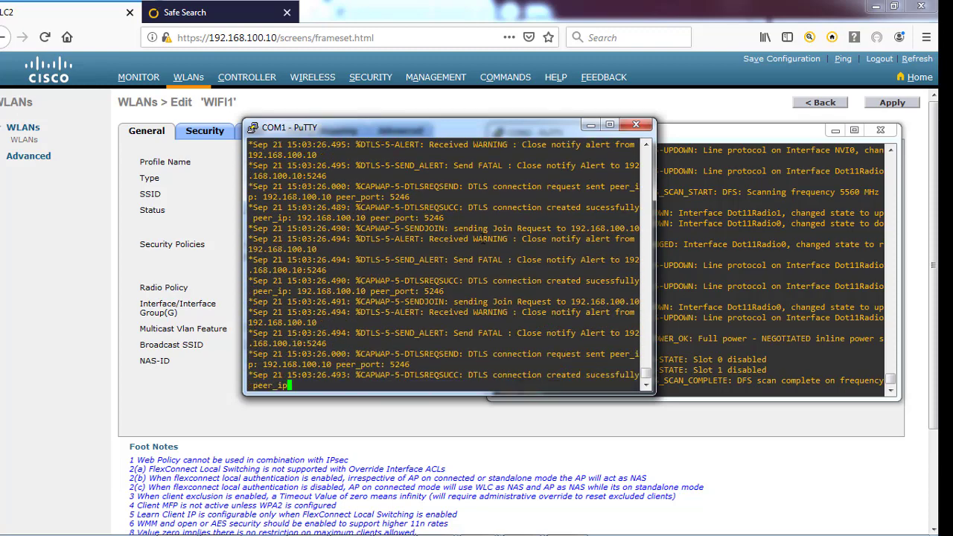
scroll(476, 240, "up", 5)
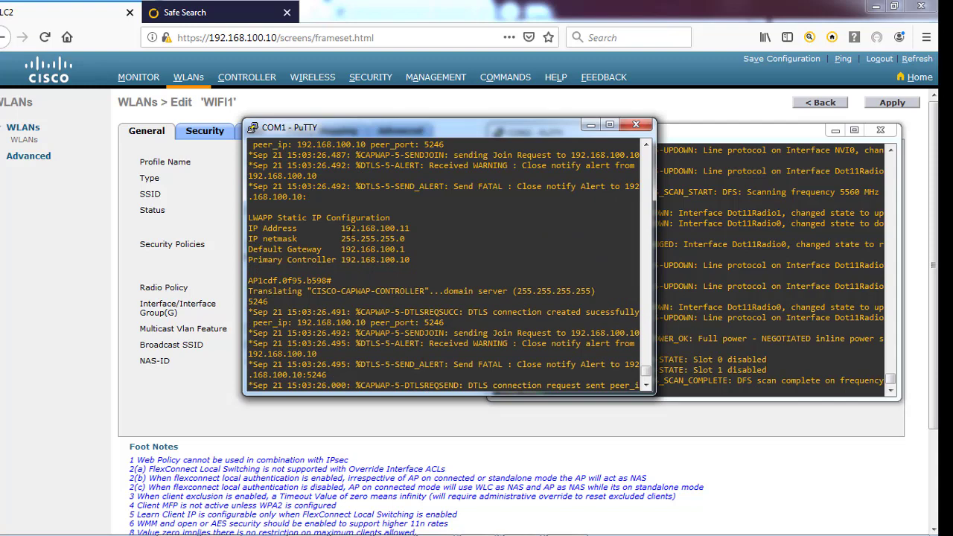
left_click_drag(248, 228, 428, 257)
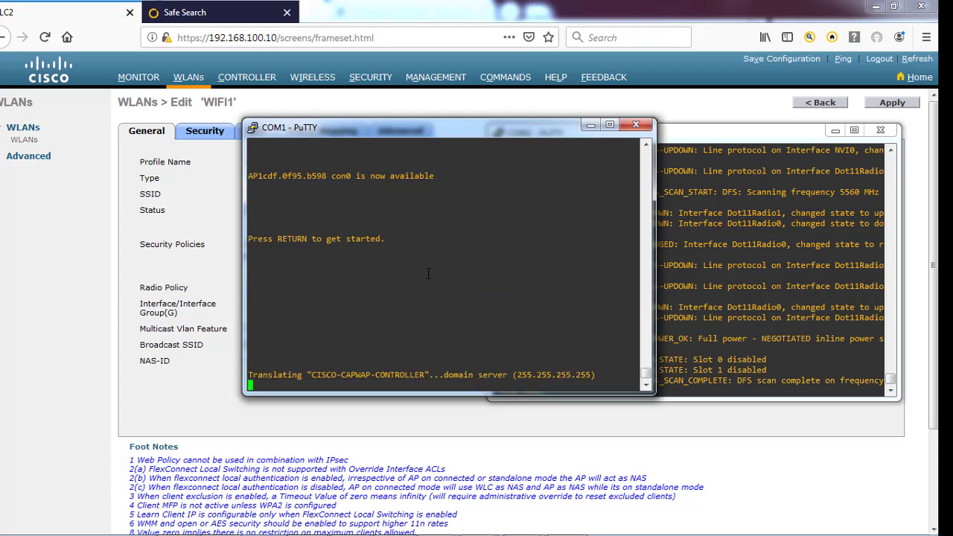
Log in to the COM1 access point, enter privileged mode, and reload it
key("Return")
key("Return")
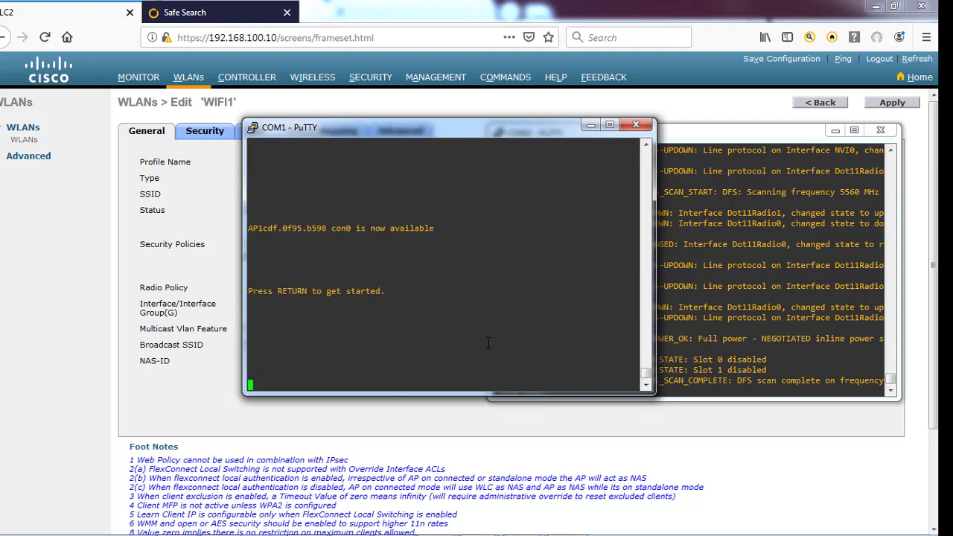
key("Return")
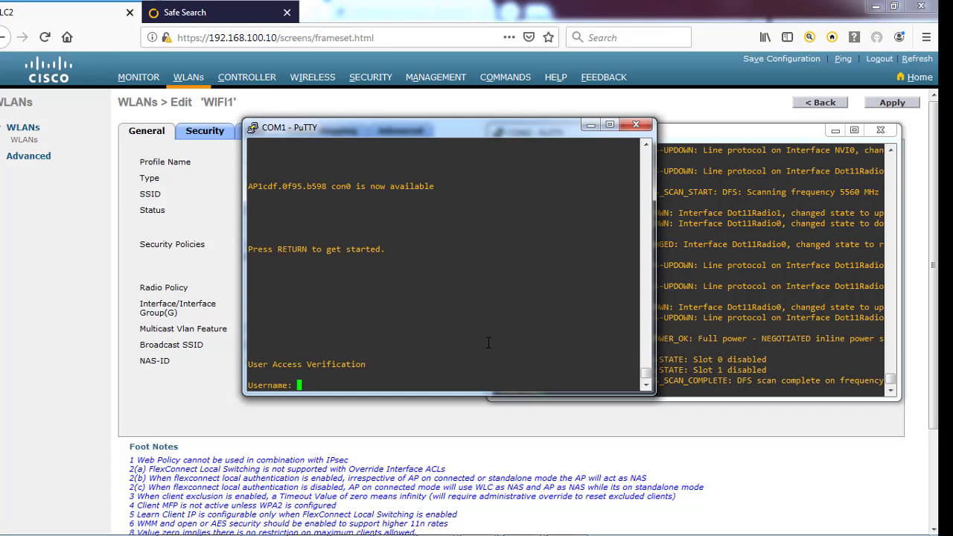
type("Cisco")
key("Return")
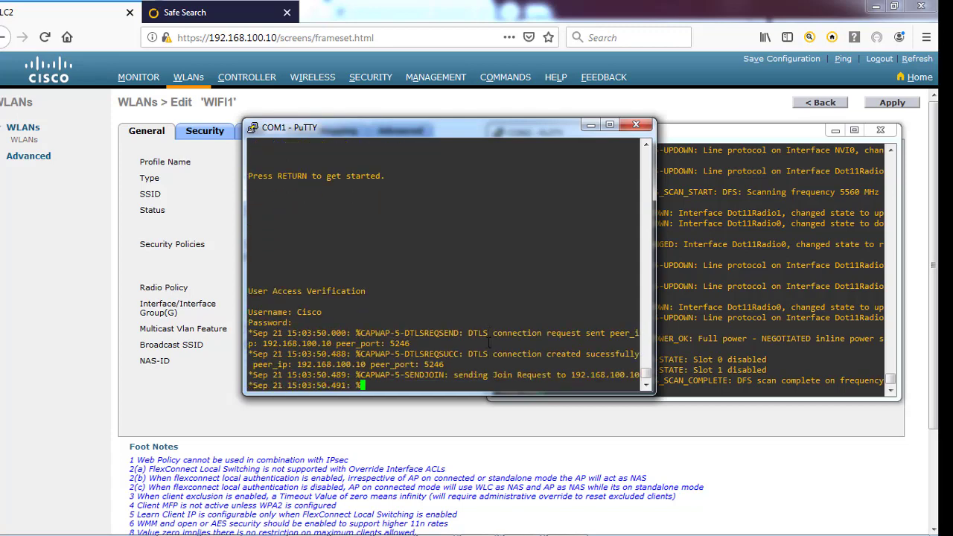
key("Return")
key("Return")
key("Return")
key("Return")
key("Return")
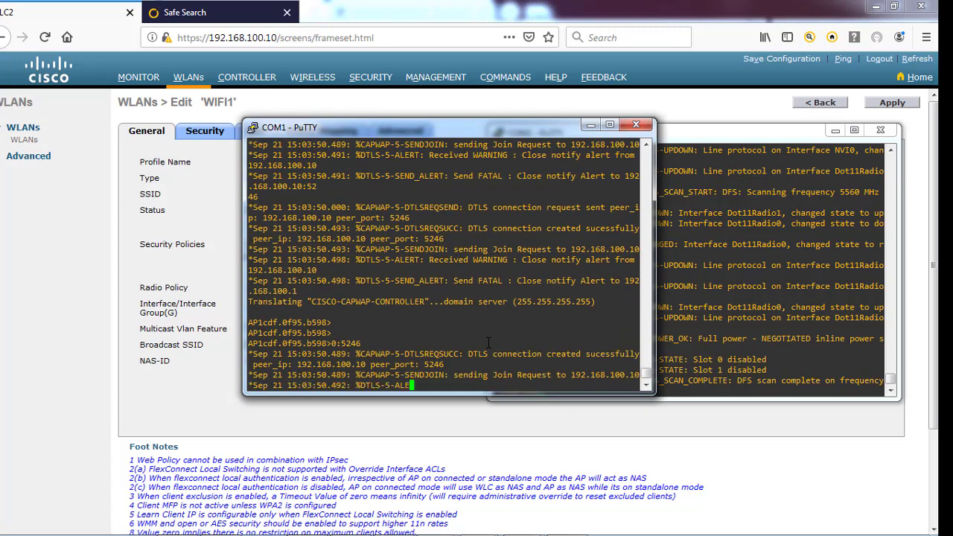
type("enrt: 5246")
key("Return")
type("Cisco")
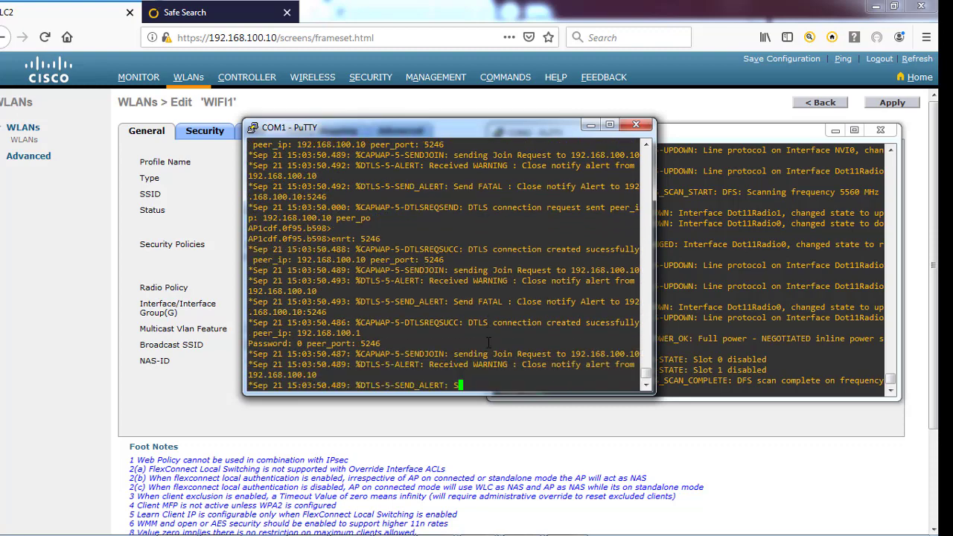
key("Return")
key("Return")
key("Return")
key("Return")
type("reload")
key("Return")
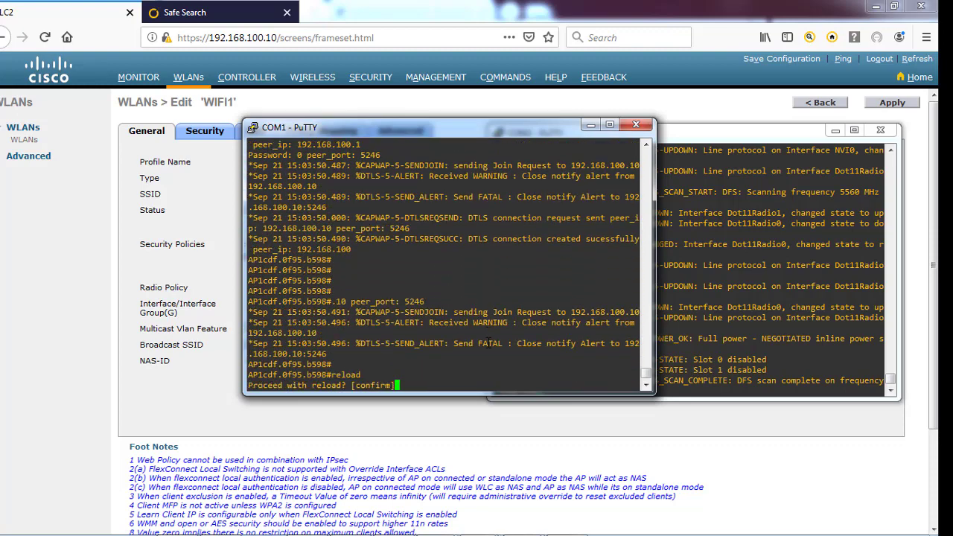
key("Return")
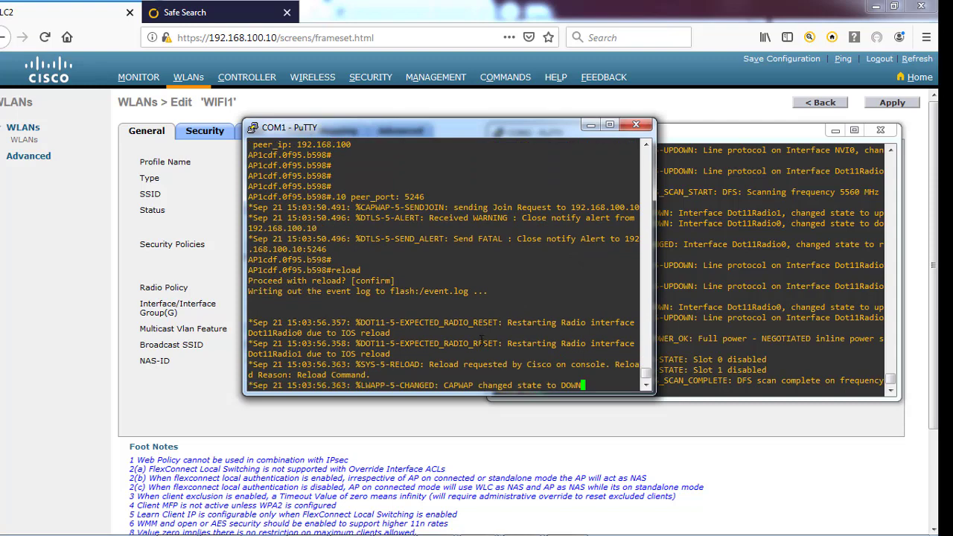
Log in to the COM2 access point console and enter privileged mode with 'en'
left_click(795, 306)
key("Return")
key("Return")
key("Return")
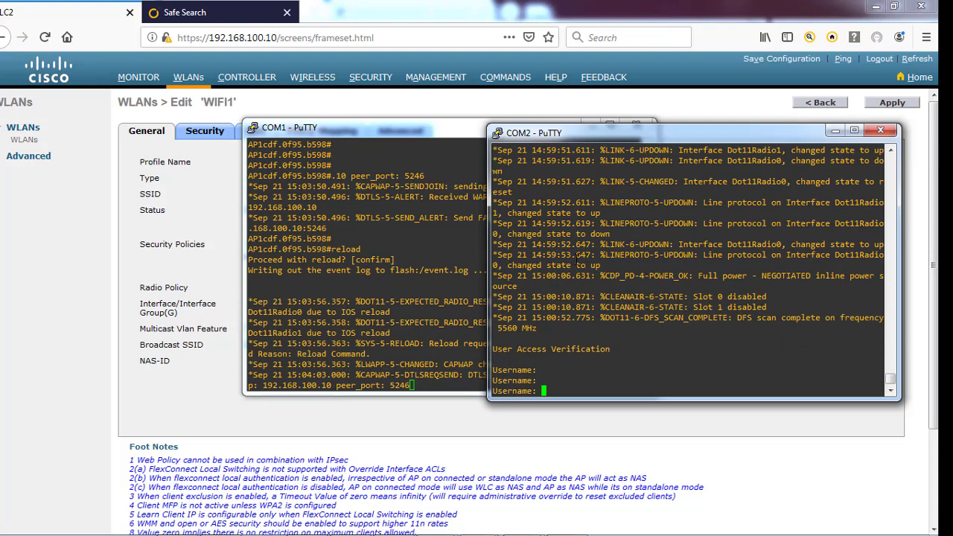
type("Cisco")
key("Return")
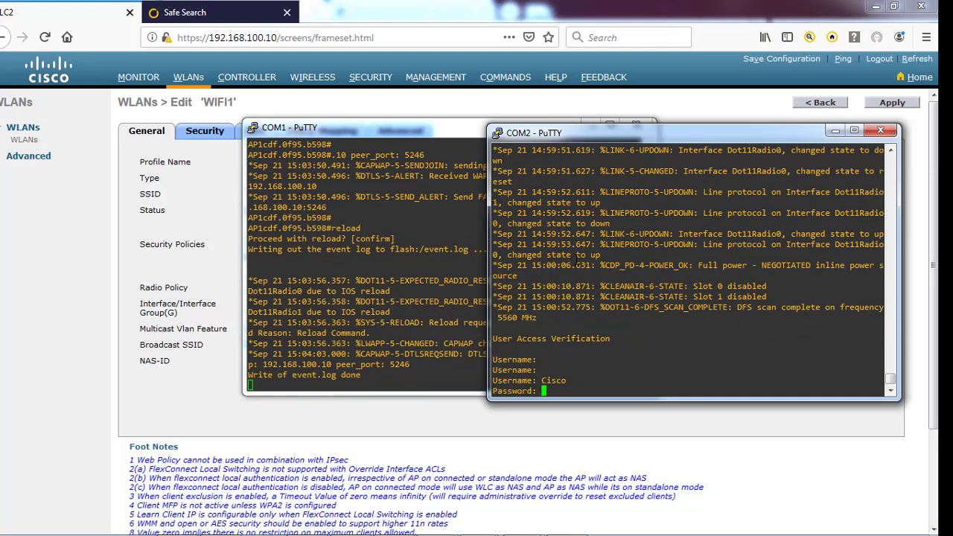
key("Return")
key("Return")
key("Return")
key("Return")
type("en")
key("Return")
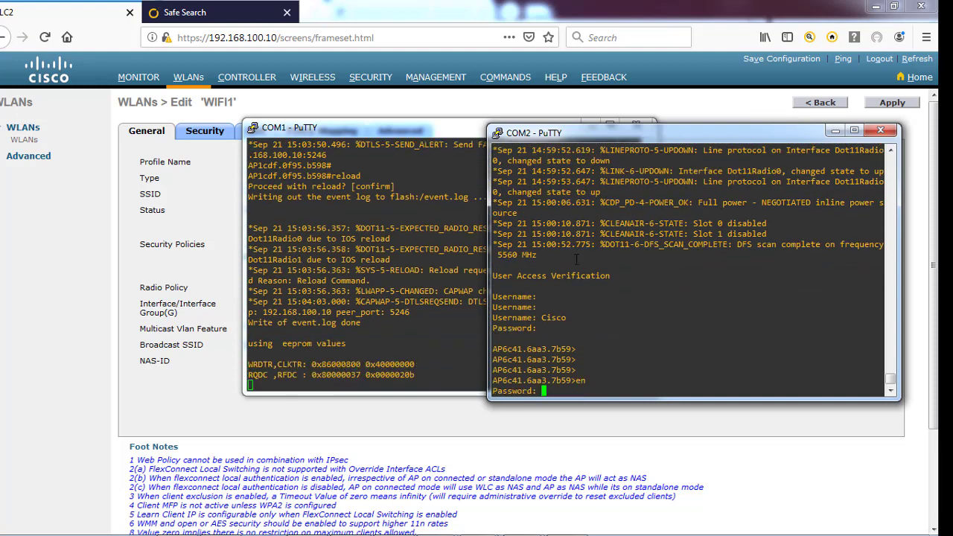
key("Return")
key("Return")
key("Return")
key("Return")
key("Return")
key("Return")
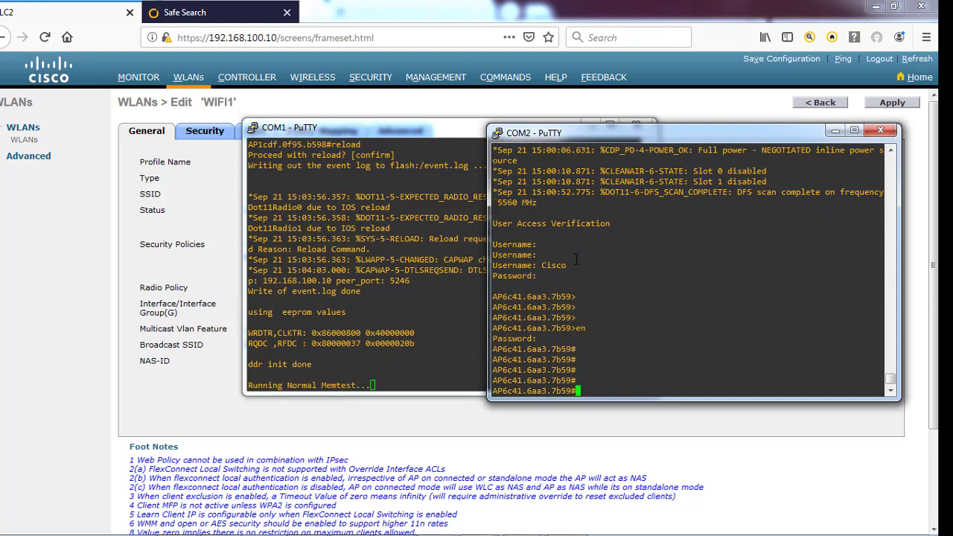
key("Return")
key("Return")
key("Return")
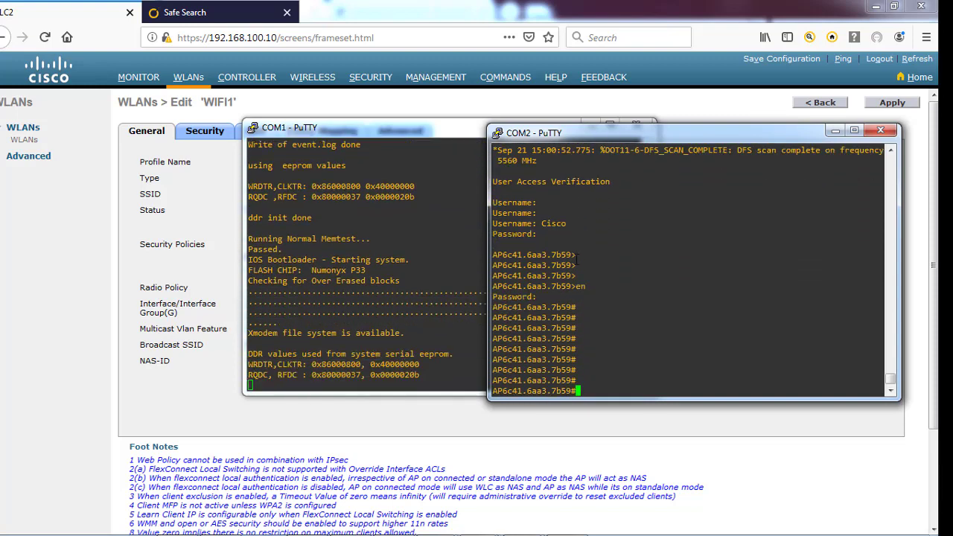
left_click(167, 234)
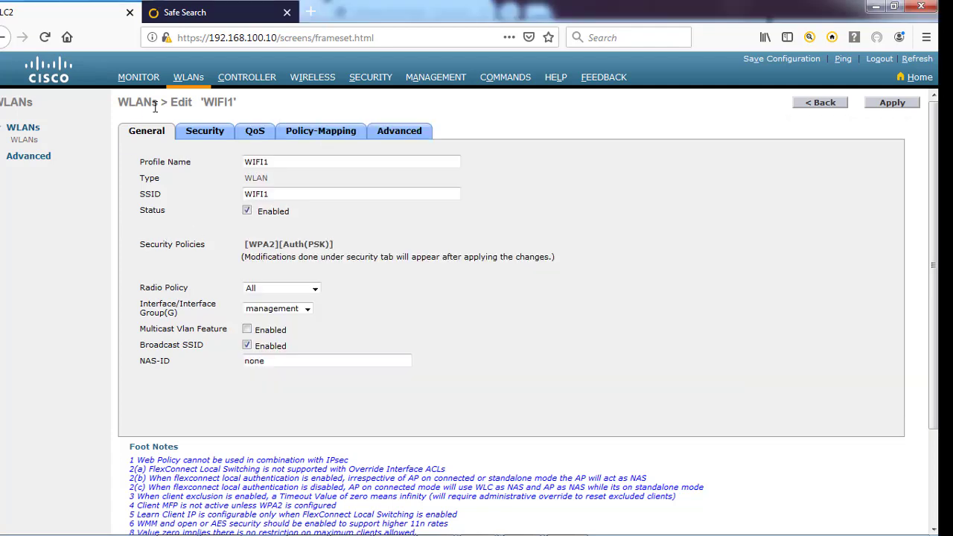
Open access point AP6c41.6aa3.7b59's details from the Wireless All APs list
left_click(311, 81)
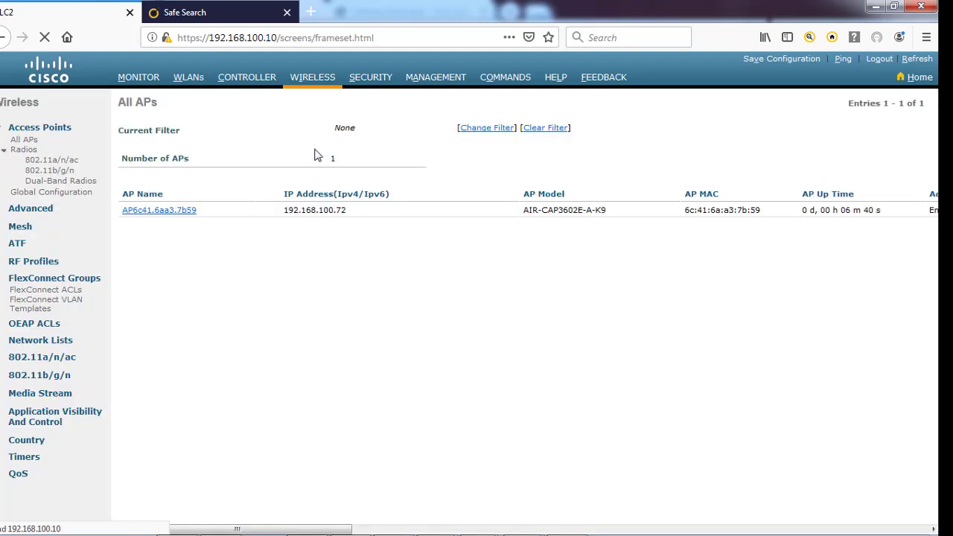
left_click(150, 216)
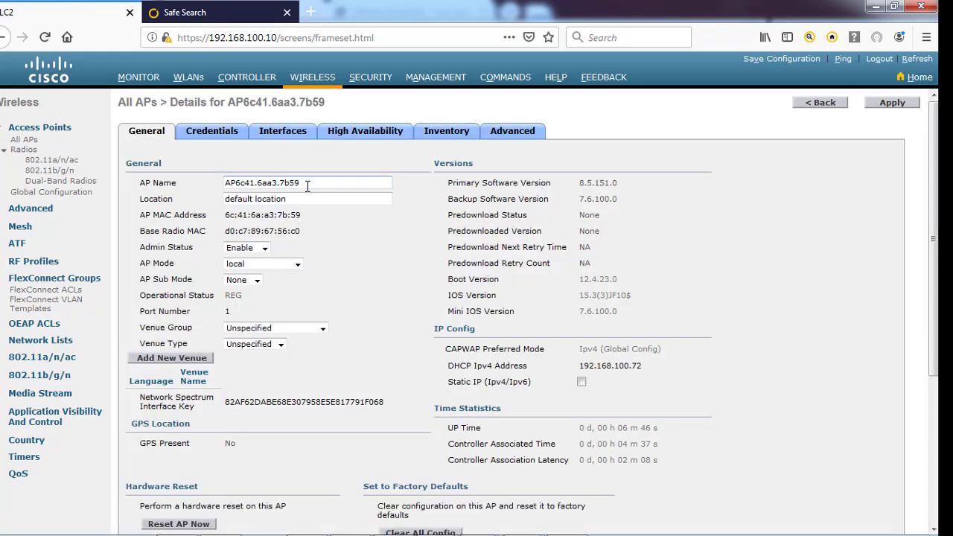
Replace the AP Name with AP1, apply, and accept the disruption warning
left_click_drag(307, 186, 181, 183)
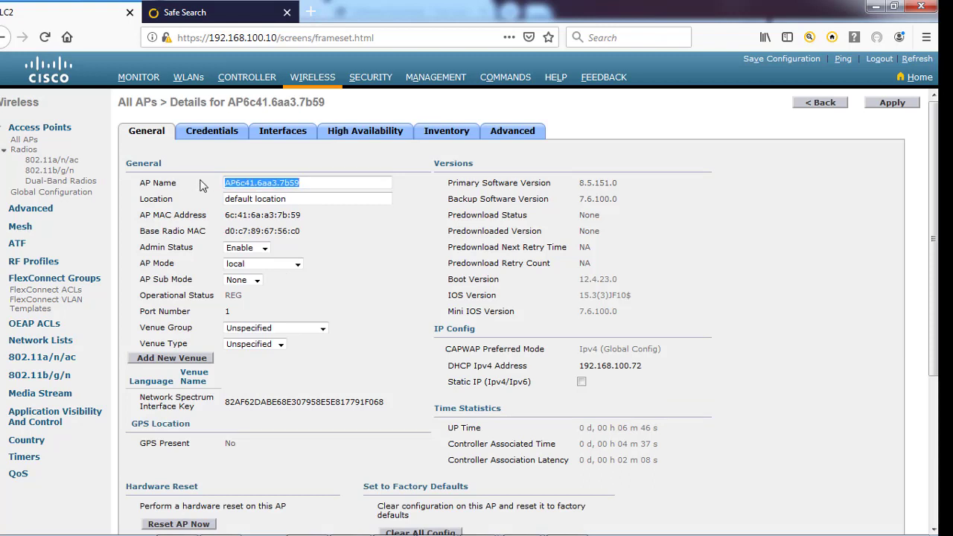
type("AP")
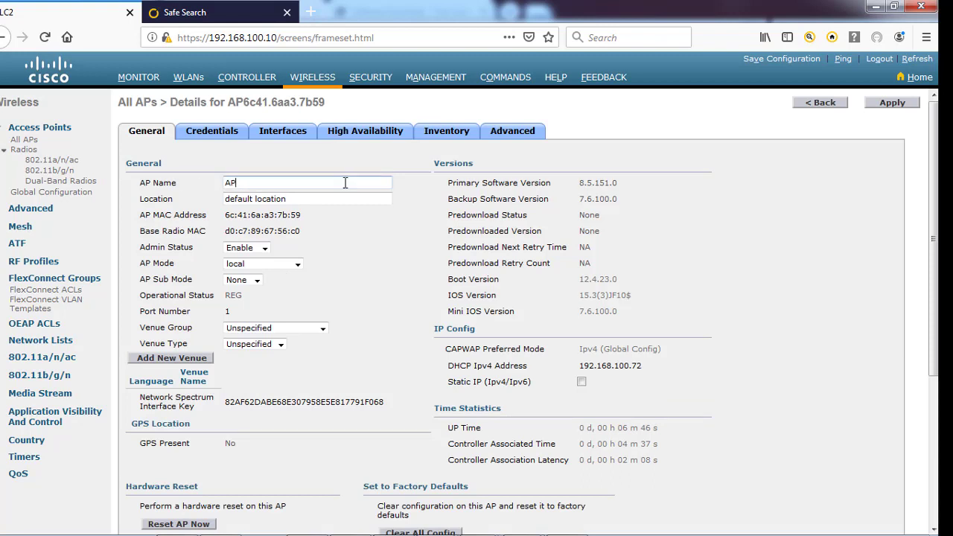
type("1")
scroll(359, 265, "down", 5)
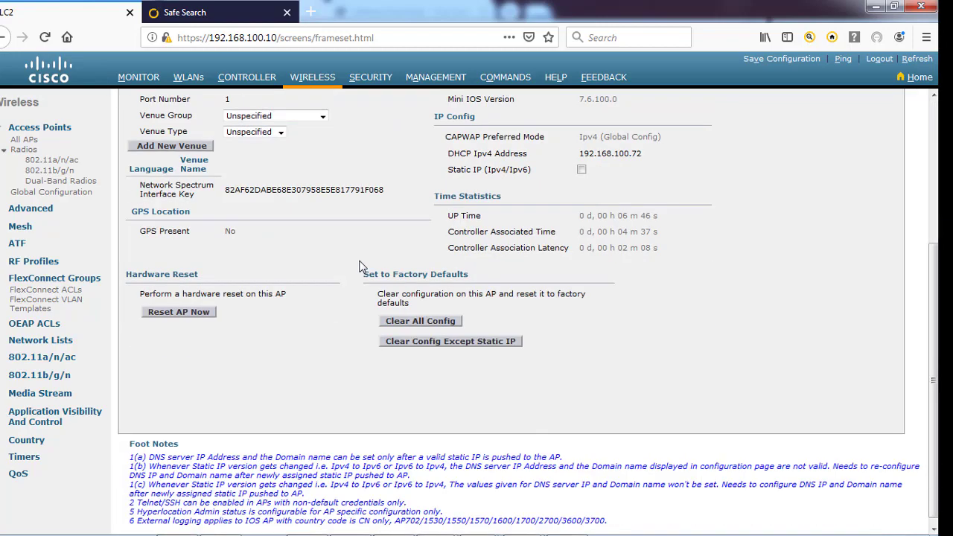
scroll(359, 266, "up", 5)
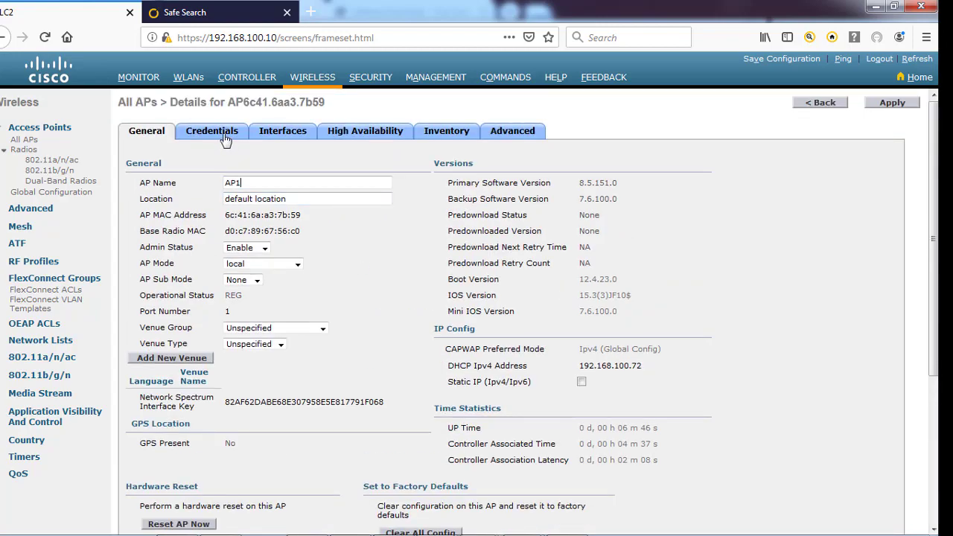
left_click(897, 104)
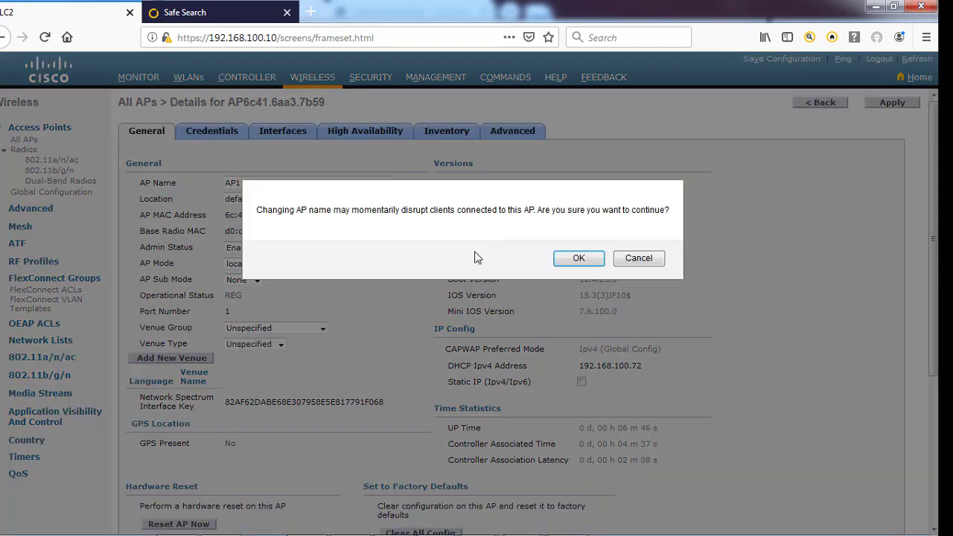
left_click(578, 259)
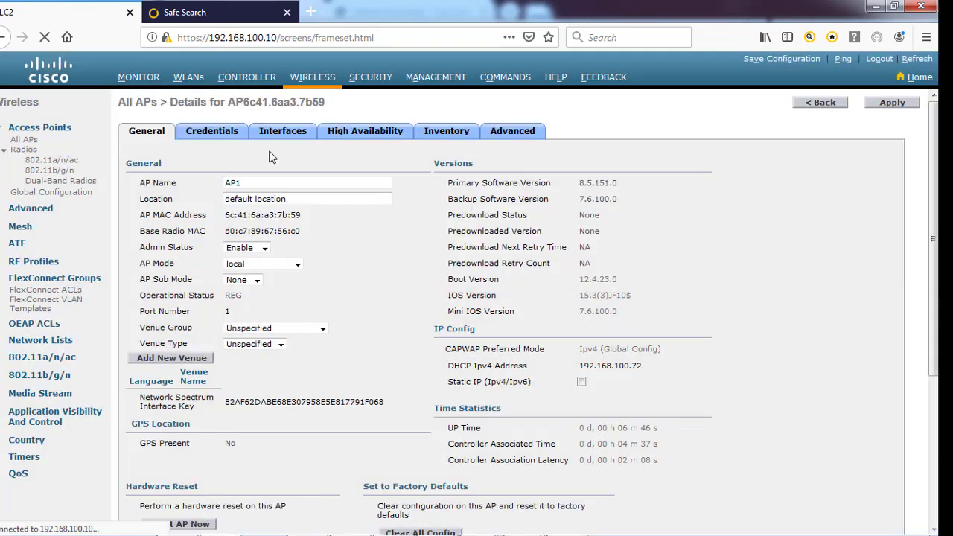
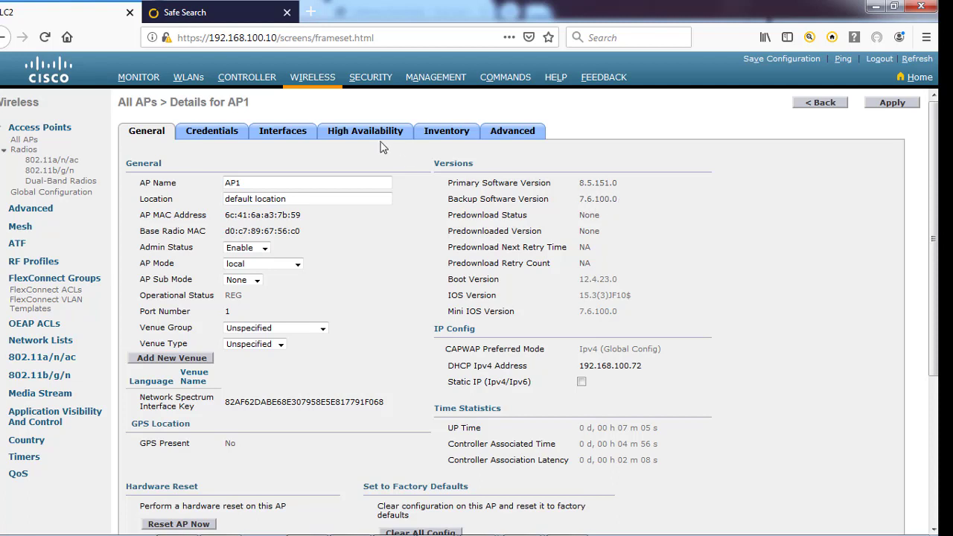
Review AP1's Inventory and Advanced tabs
left_click(436, 134)
left_click(497, 135)
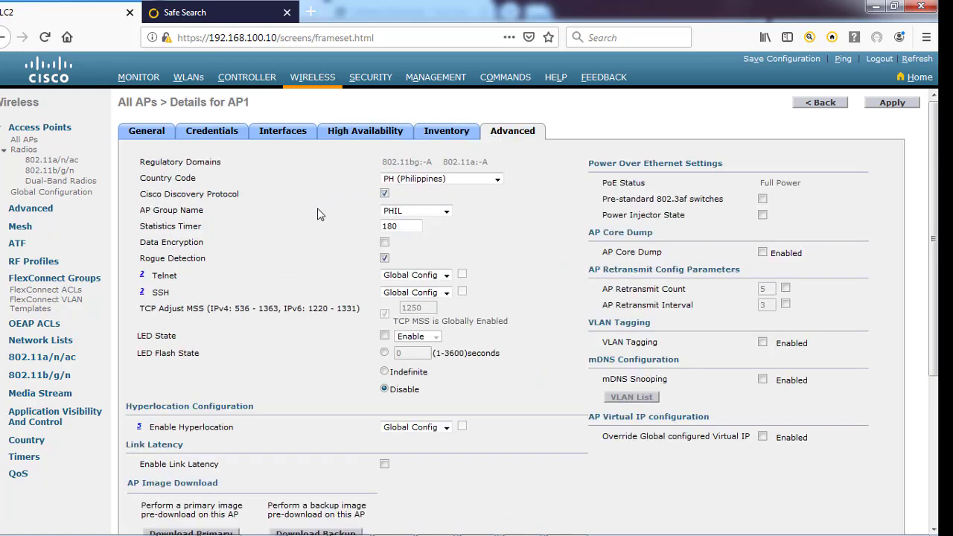
scroll(318, 210, "down", 2)
scroll(319, 210, "up", 2)
scroll(503, 237, "down", 3)
scroll(503, 235, "up", 3)
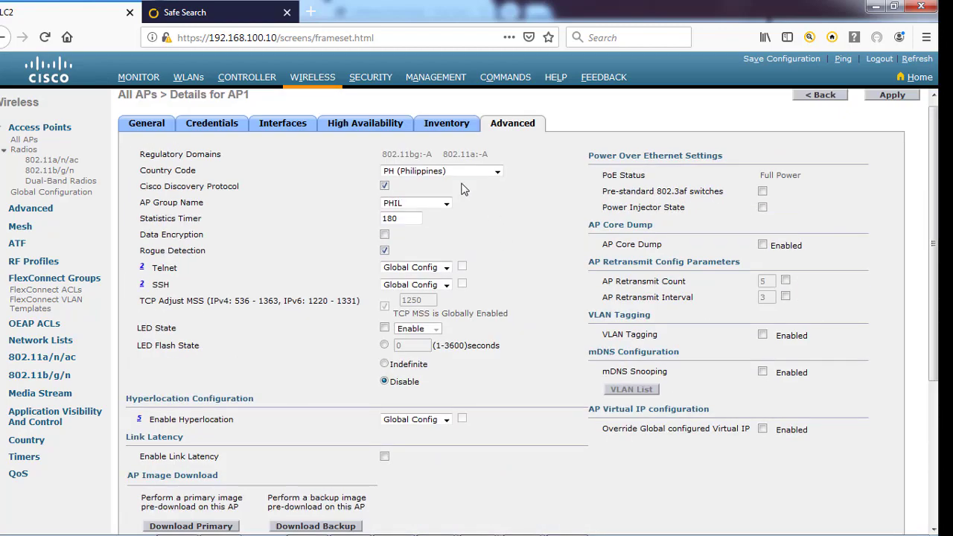
Check AP1's High Availability, Interfaces, Credentials and General tabs, then go to the WLANs list
left_click(450, 132)
left_click(387, 133)
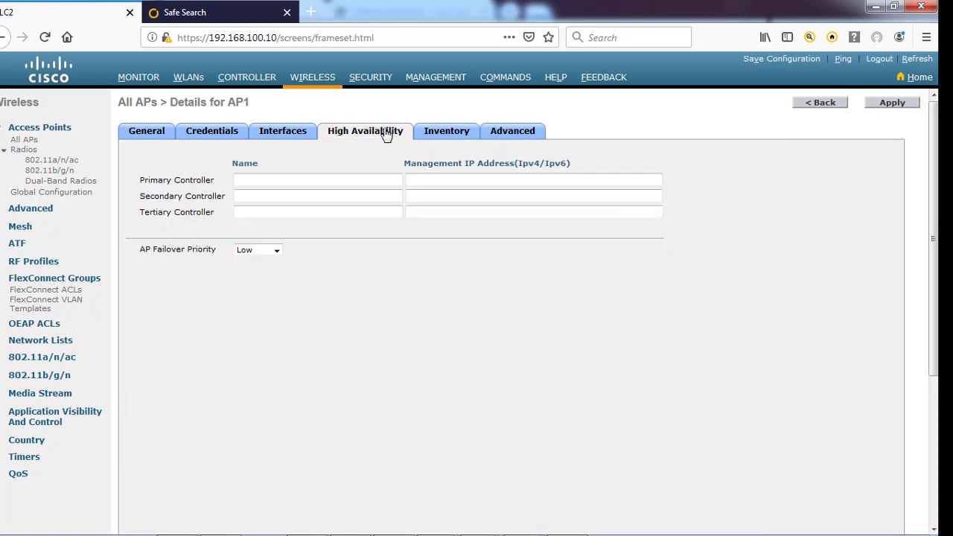
left_click(273, 136)
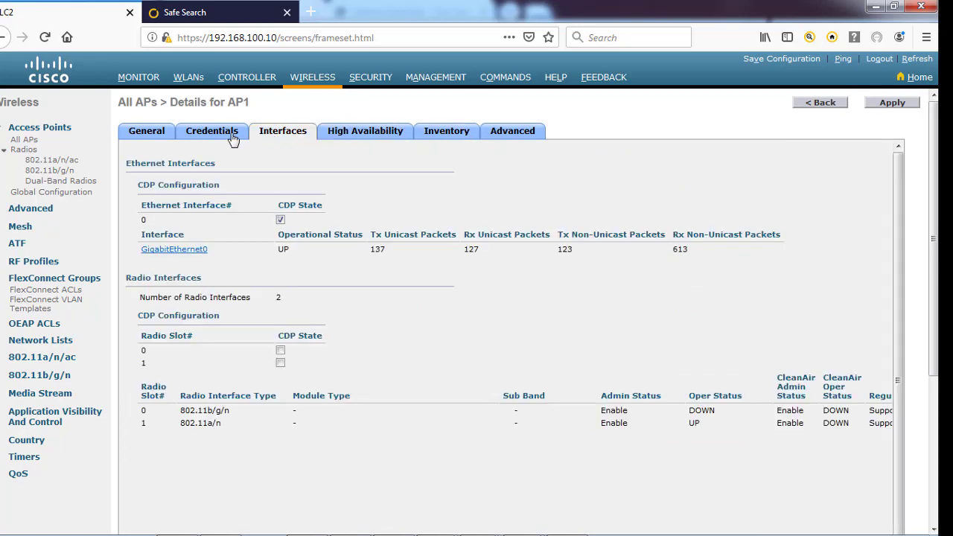
left_click(186, 138)
left_click(158, 136)
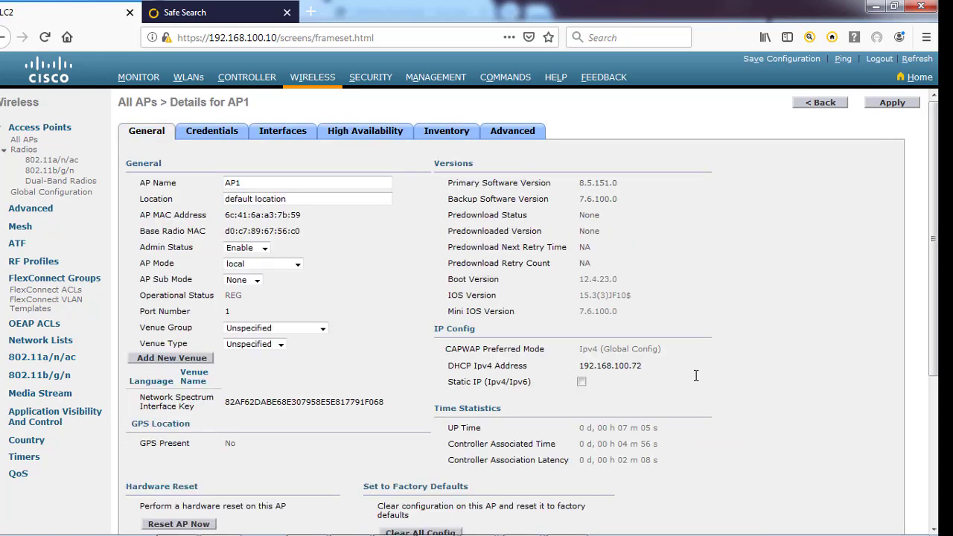
left_click(199, 84)
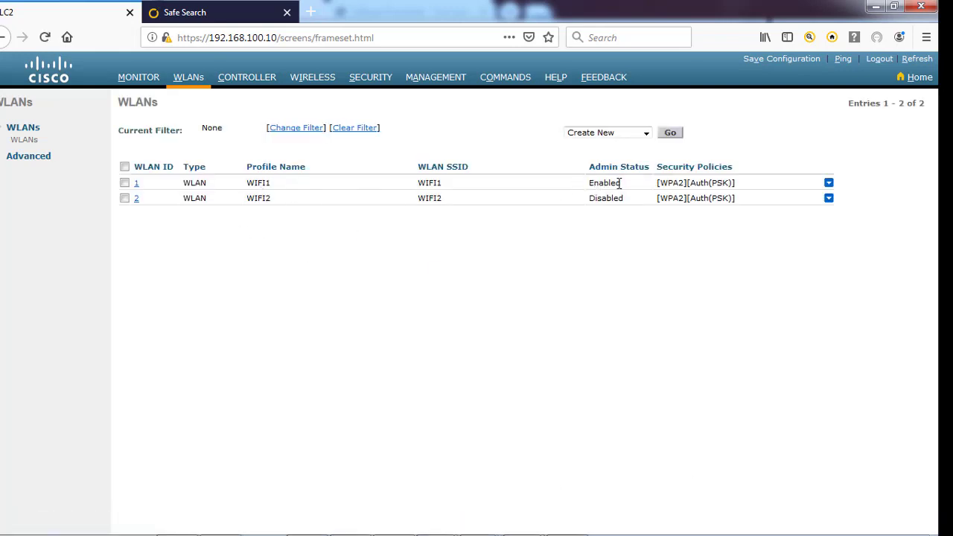
mouse_move(491, 519)
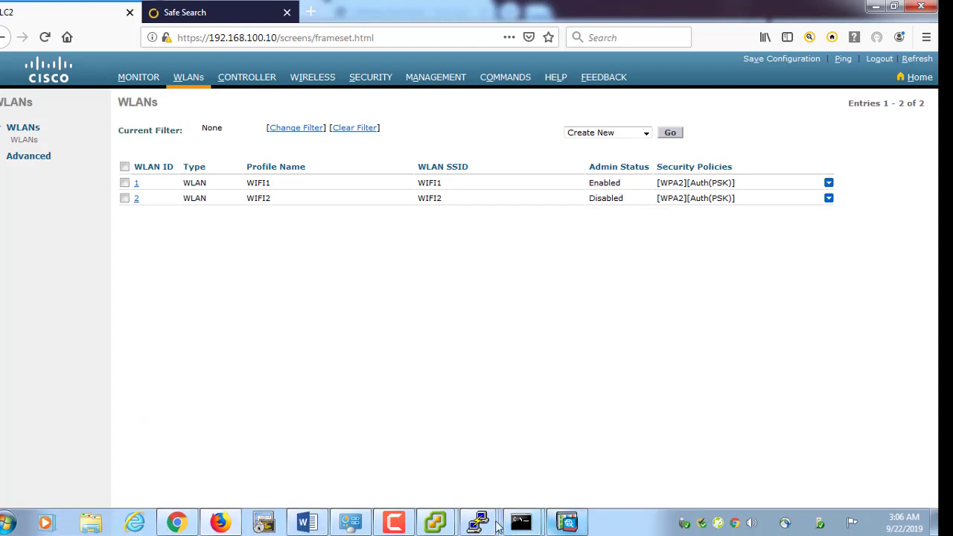
List the wireless networks the Wireless Network Connection can see, then close the list
left_click(435, 524)
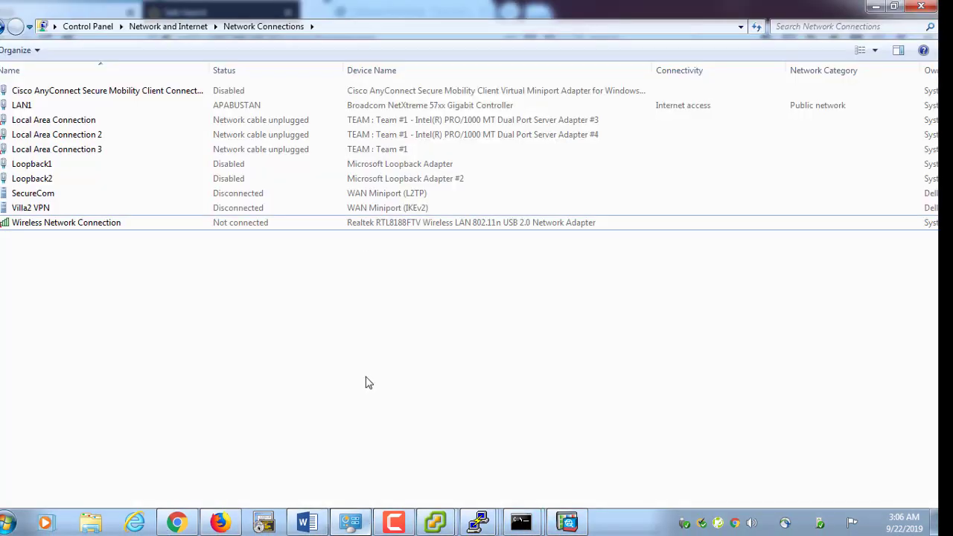
left_click(77, 225)
right_click(76, 225)
left_click(104, 247)
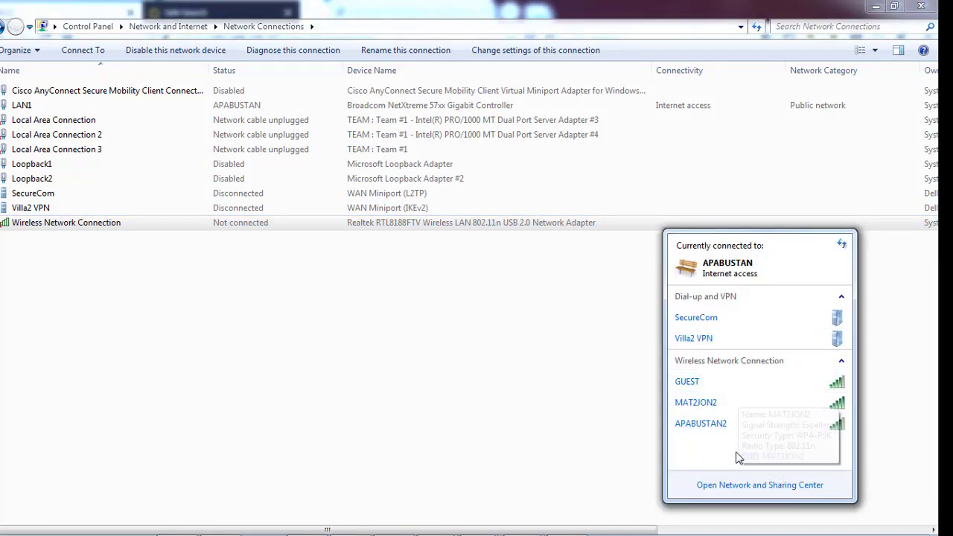
left_click(547, 436)
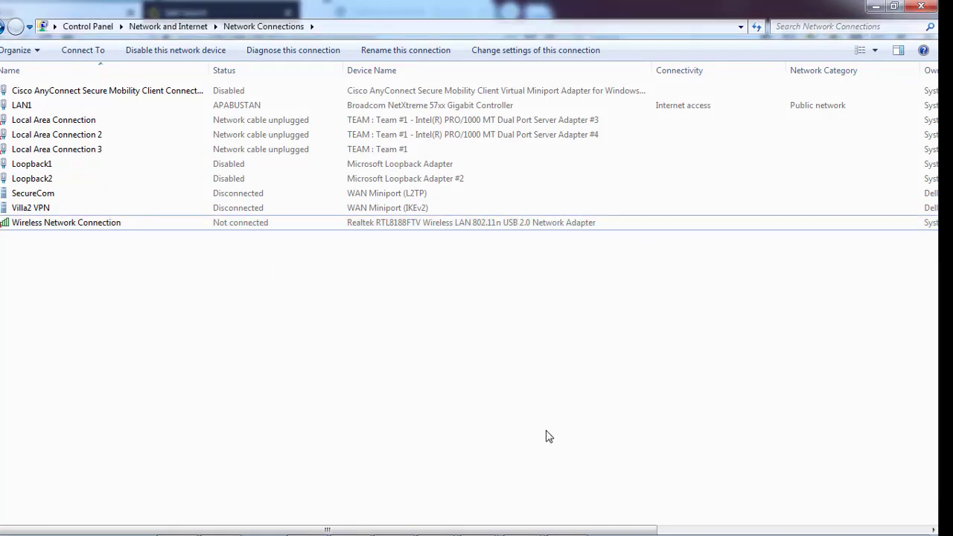
mouse_move(616, 531)
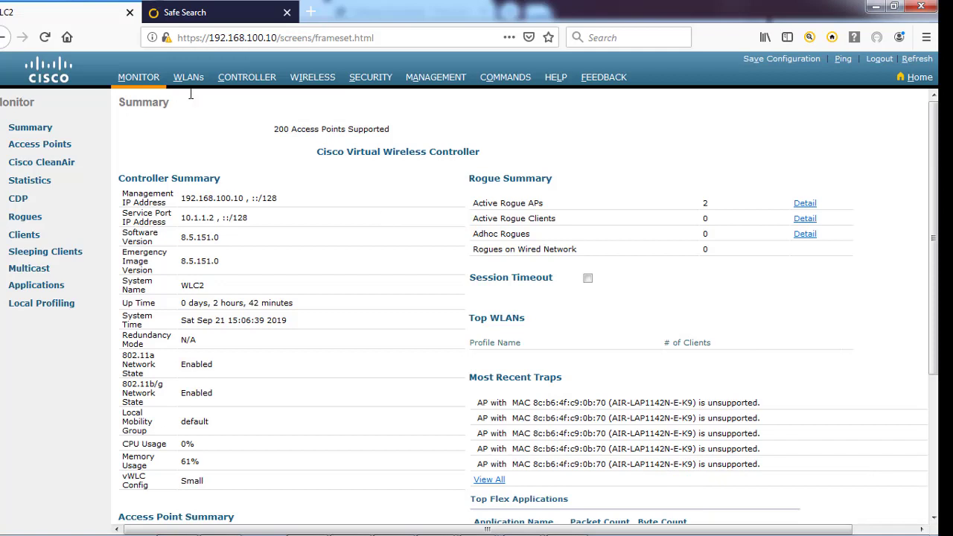
Go through WLANs to Wireless All APs and open AP1's details page
left_click(190, 84)
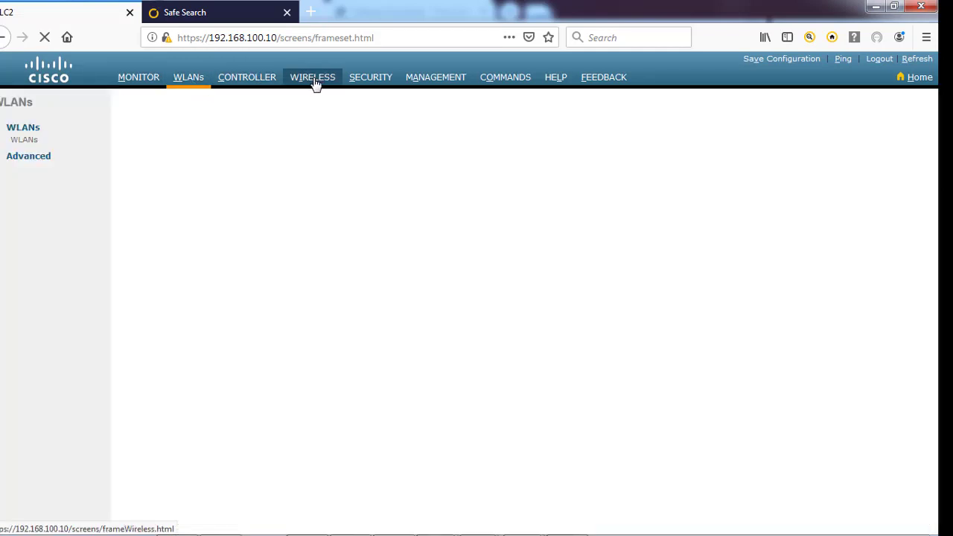
left_click(314, 82)
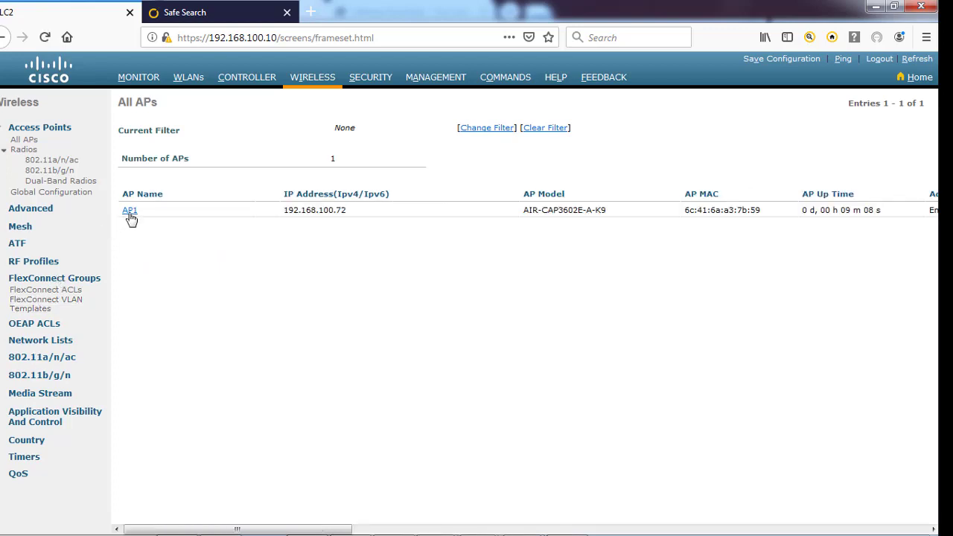
left_click(130, 212)
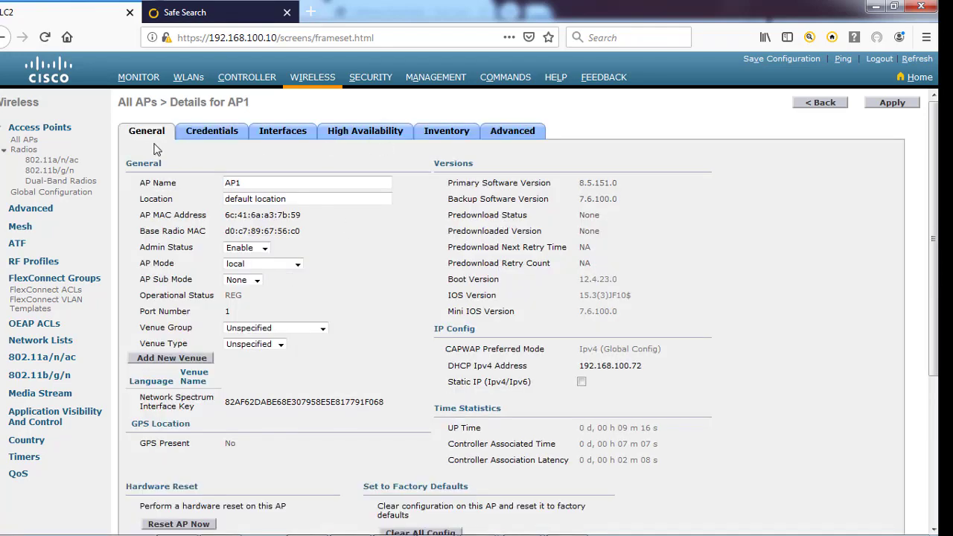
Look over AP1's Advanced tab before returning to its General tab
left_click(511, 135)
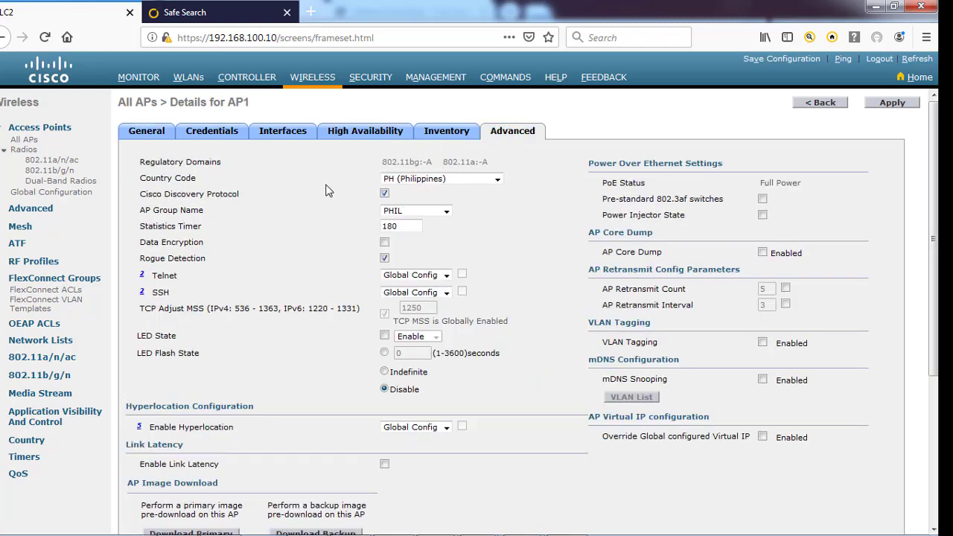
scroll(322, 191, "down", 5)
scroll(316, 171, "up", 5)
left_click(157, 139)
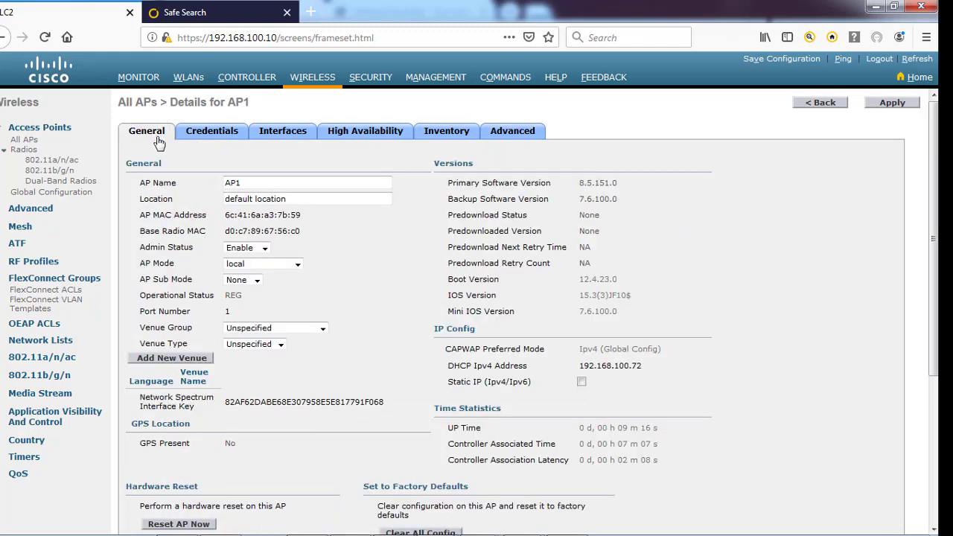
Set AP1's AP Mode to FlexConnect and apply the change
left_click(297, 267)
left_click(270, 291)
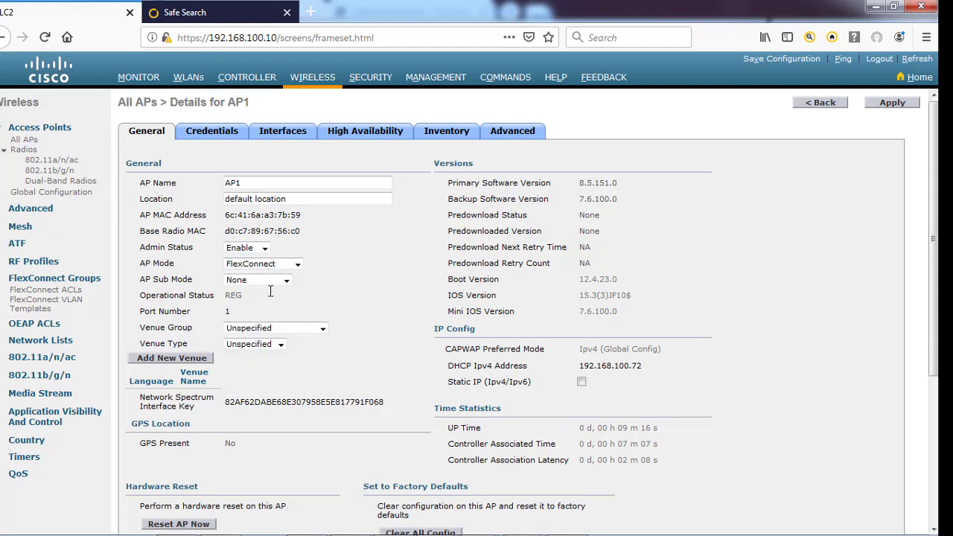
left_click(890, 103)
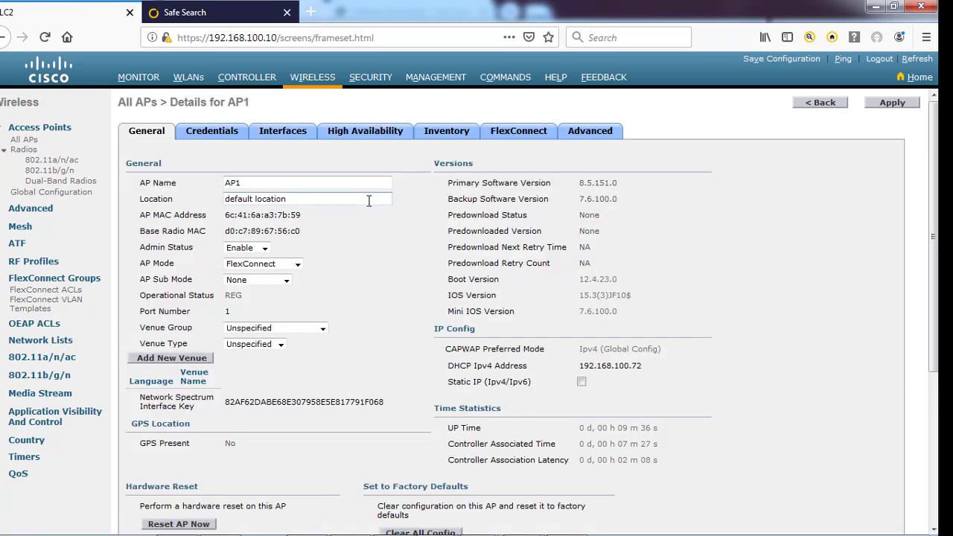
scroll(350, 377, "down", 4)
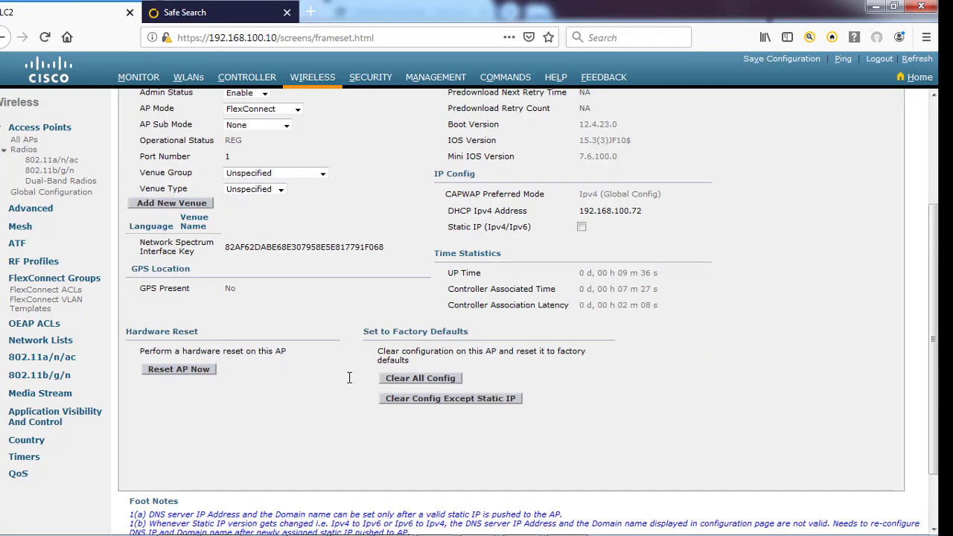
scroll(351, 377, "up", 4)
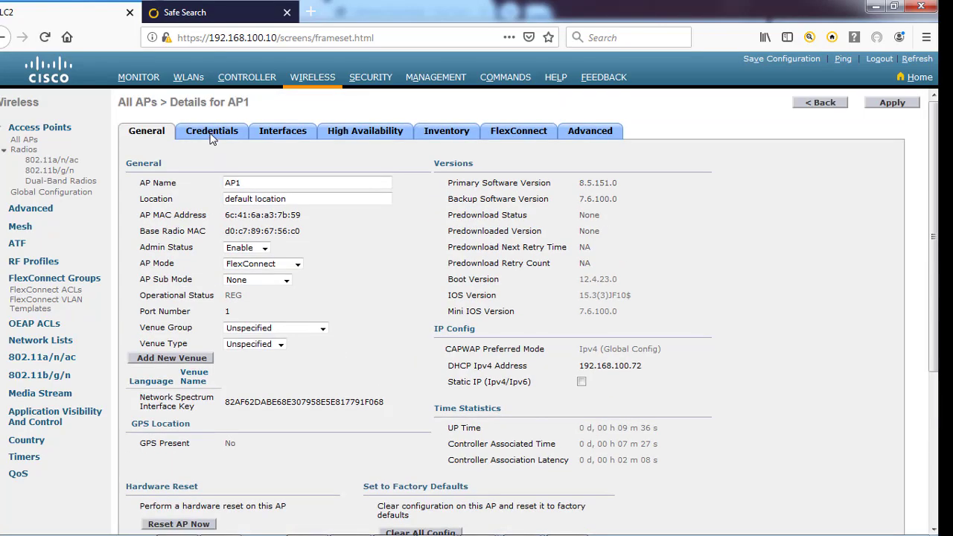
Review AP1's Credentials, Interfaces, High Availability, Inventory and FlexConnect tabs
left_click(212, 135)
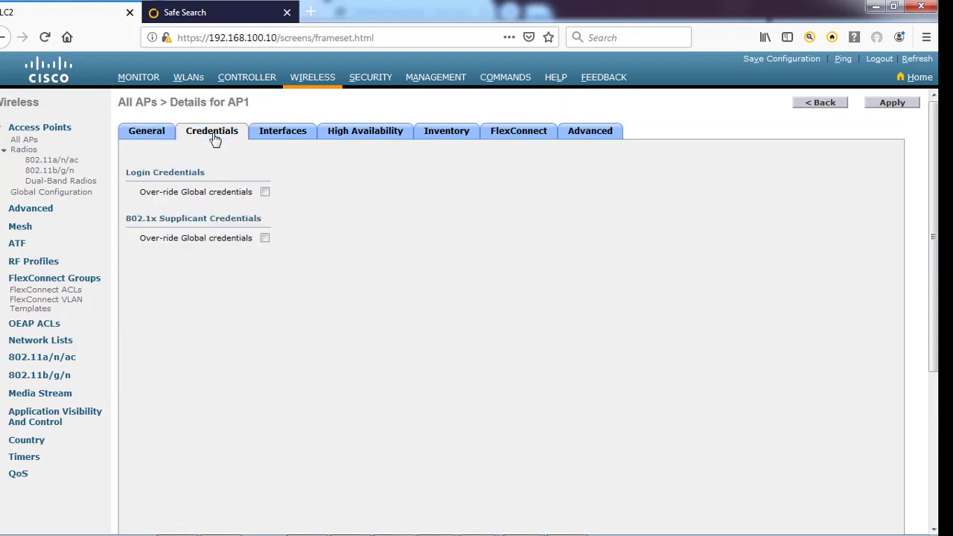
left_click(282, 139)
left_click(361, 139)
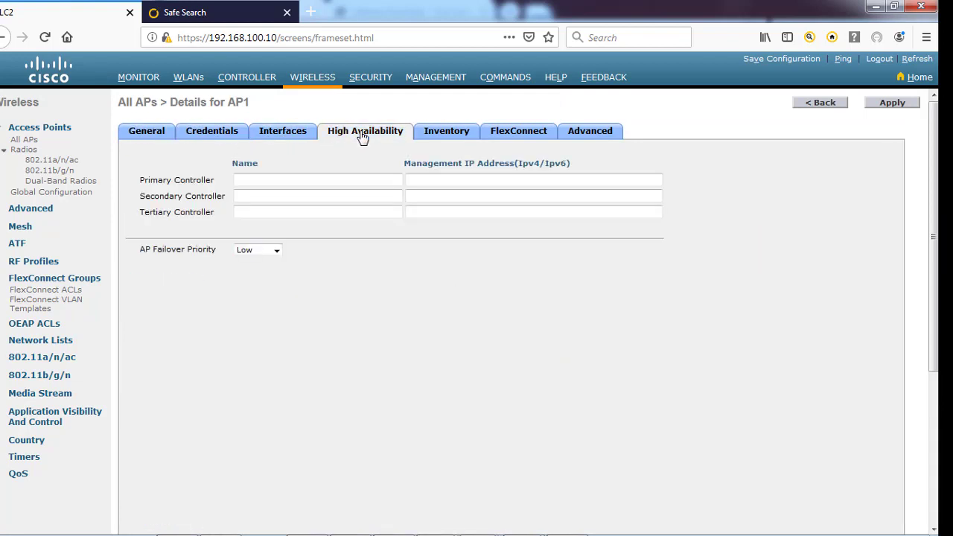
left_click(463, 137)
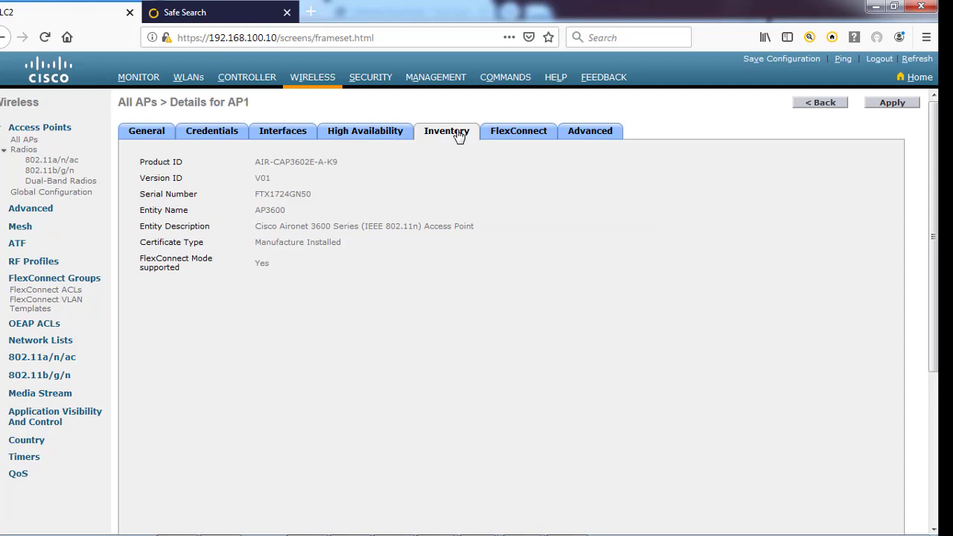
left_click(509, 135)
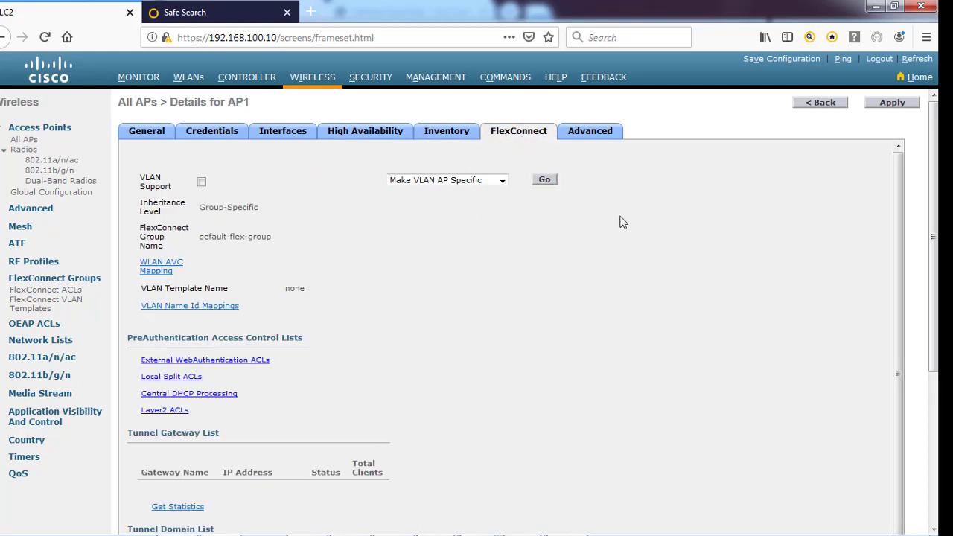
scroll(625, 220, "down", 1)
scroll(602, 149, "up", 1)
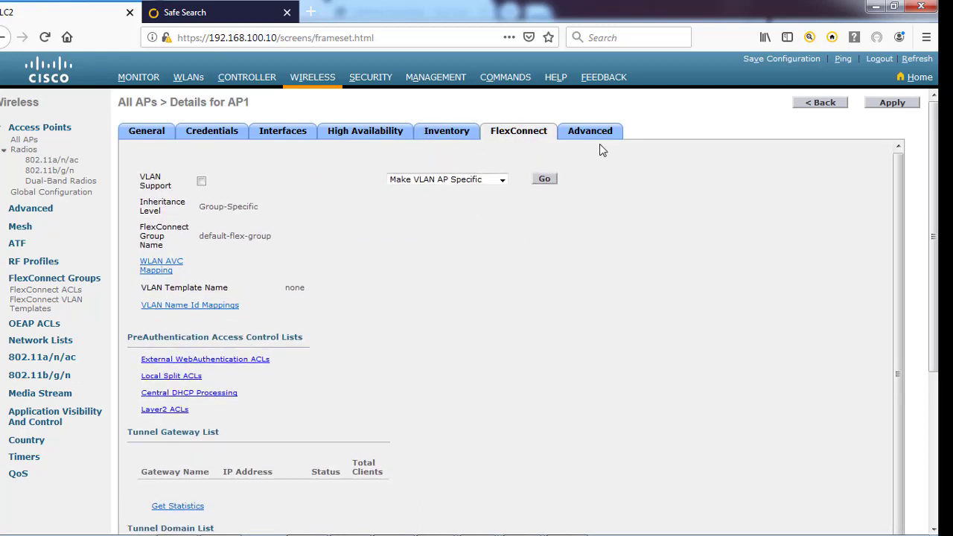
Start a backup image pre-download on AP1 from the Advanced tab and confirm it
left_click(593, 135)
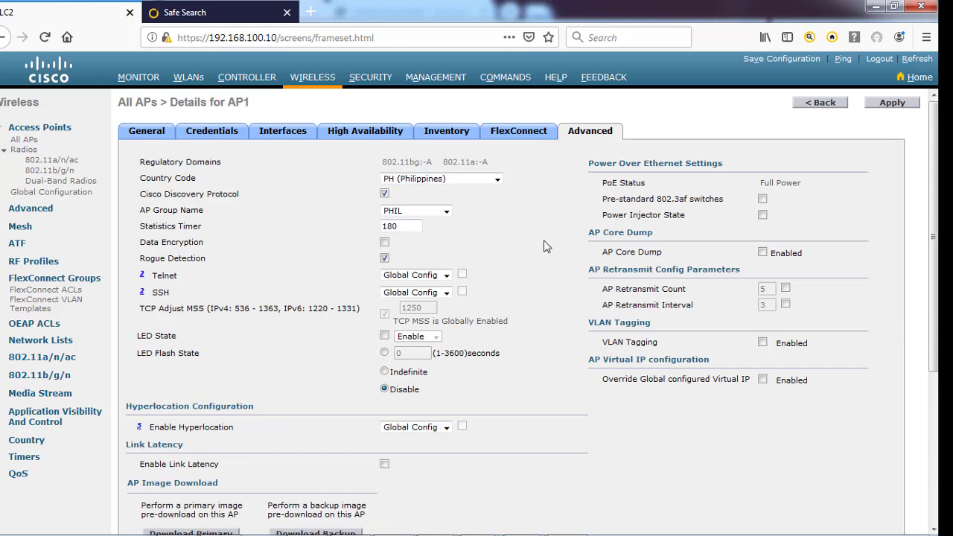
scroll(532, 273, "down", 3)
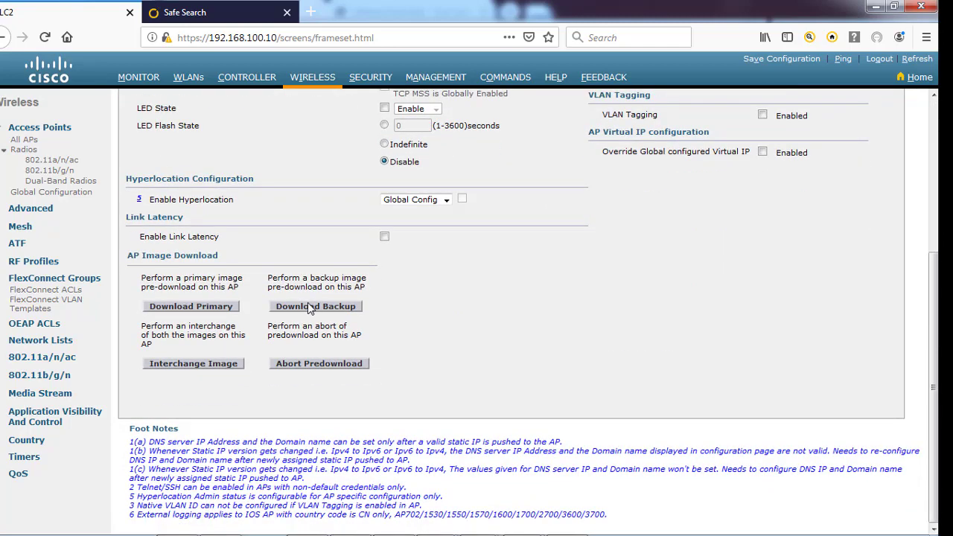
left_click(310, 309)
left_click(544, 258)
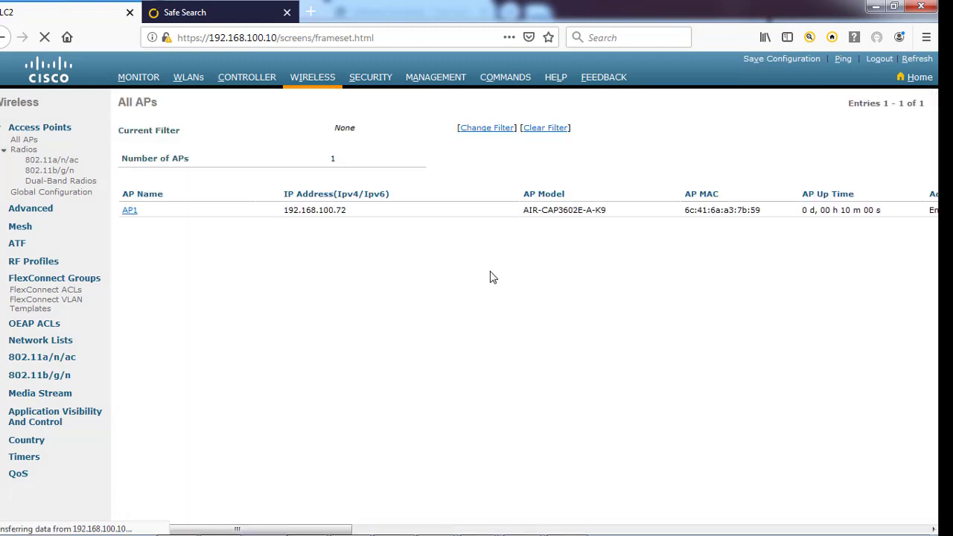
left_click_drag(312, 529, 742, 532)
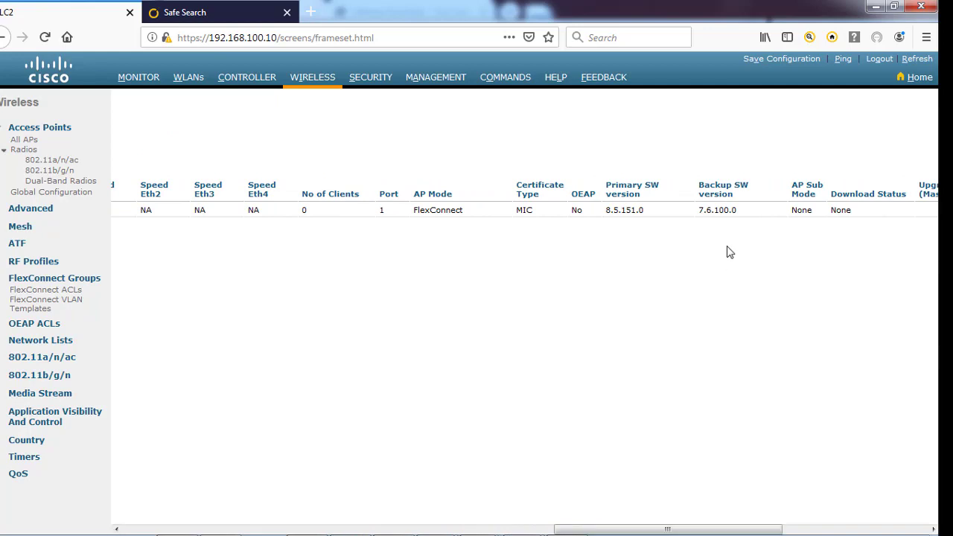
left_click_drag(736, 210, 692, 211)
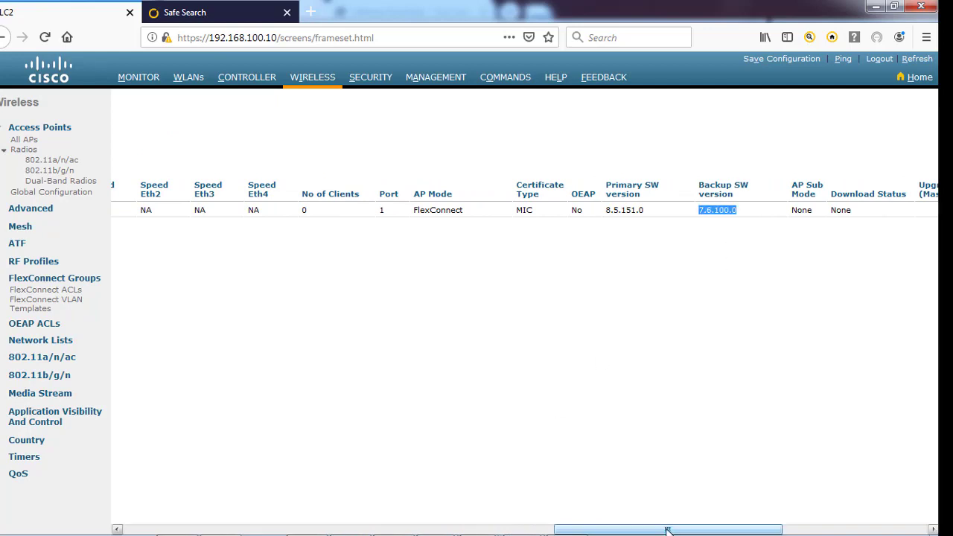
left_click_drag(623, 529, 192, 529)
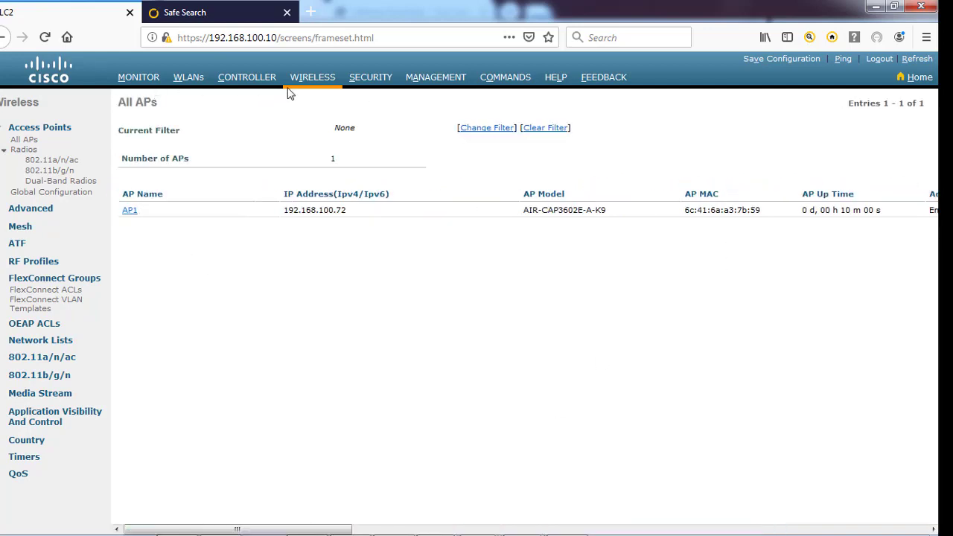
left_click(314, 85)
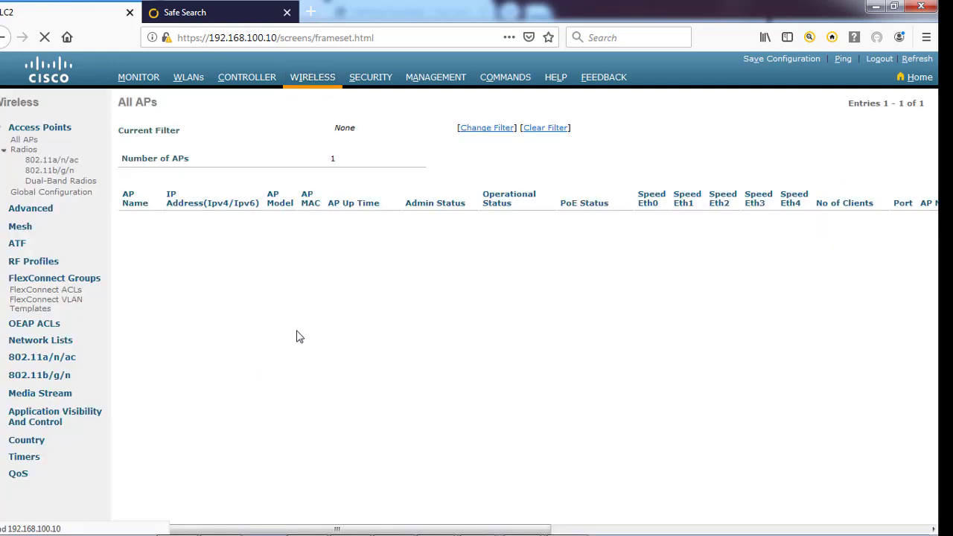
mouse_move(253, 529)
left_mouse_down()
mouse_move(834, 533)
mouse_move(253, 532)
left_mouse_up()
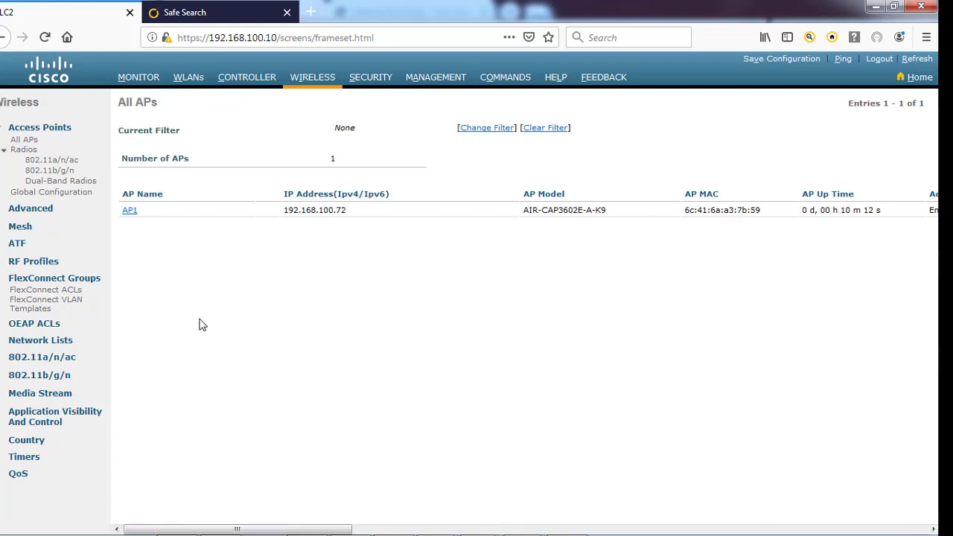
Open AP1's details and view its FlexConnect and Advanced tabs
left_click(130, 211)
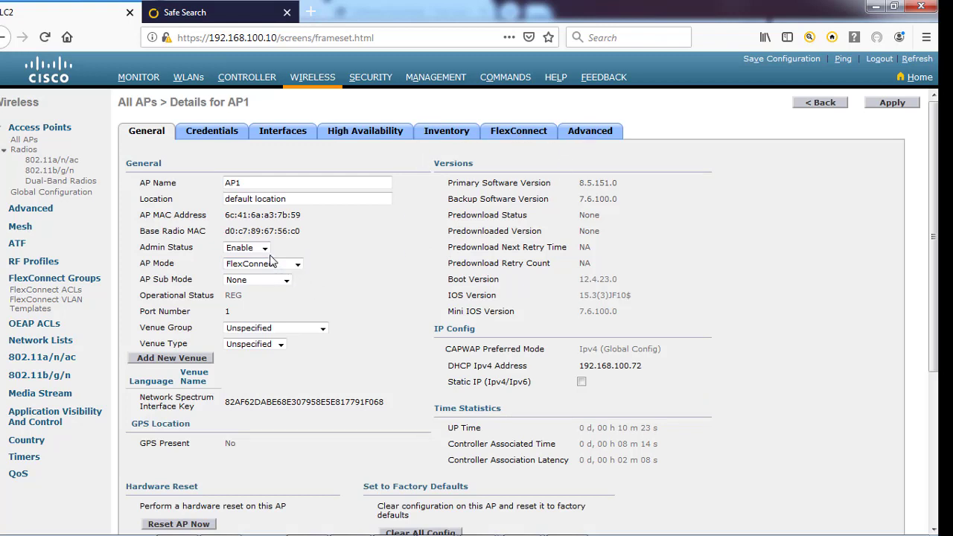
left_click(514, 134)
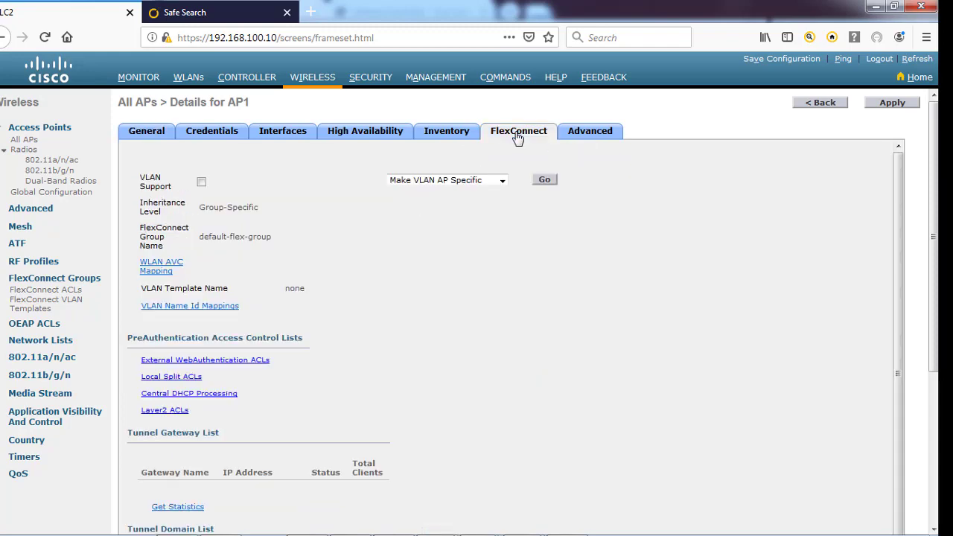
left_click(598, 134)
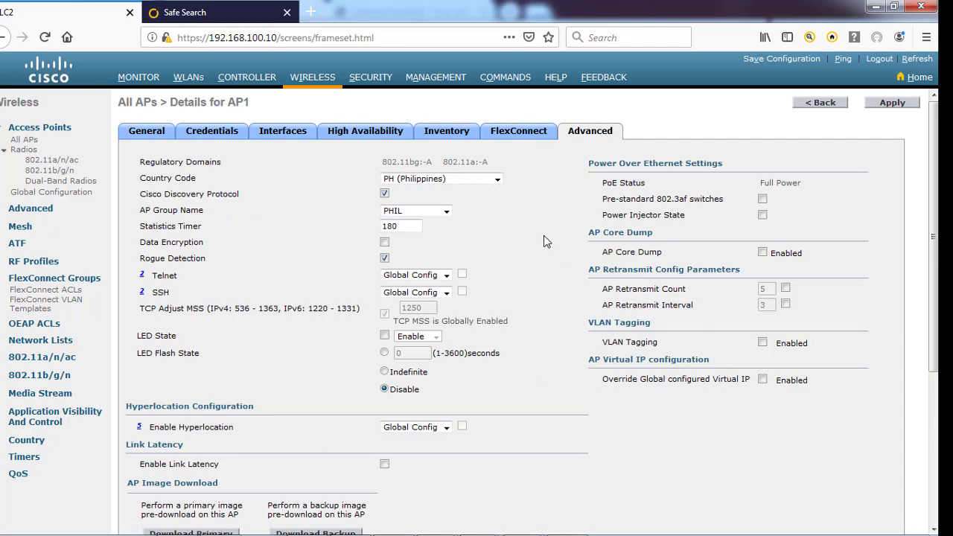
scroll(546, 241, "down", 3)
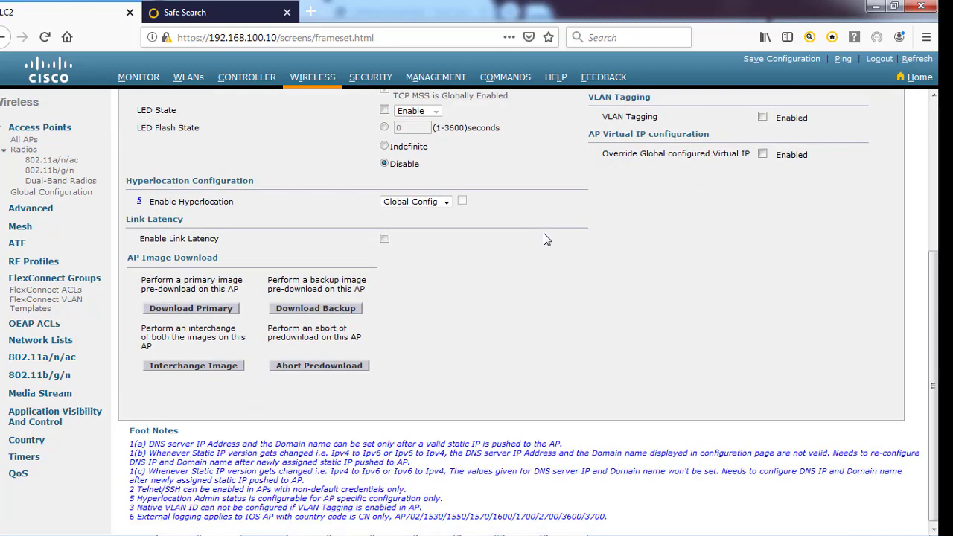
Pre-download backup image 8.5.151.0 on AP1 and save the controller configuration
left_click(316, 308)
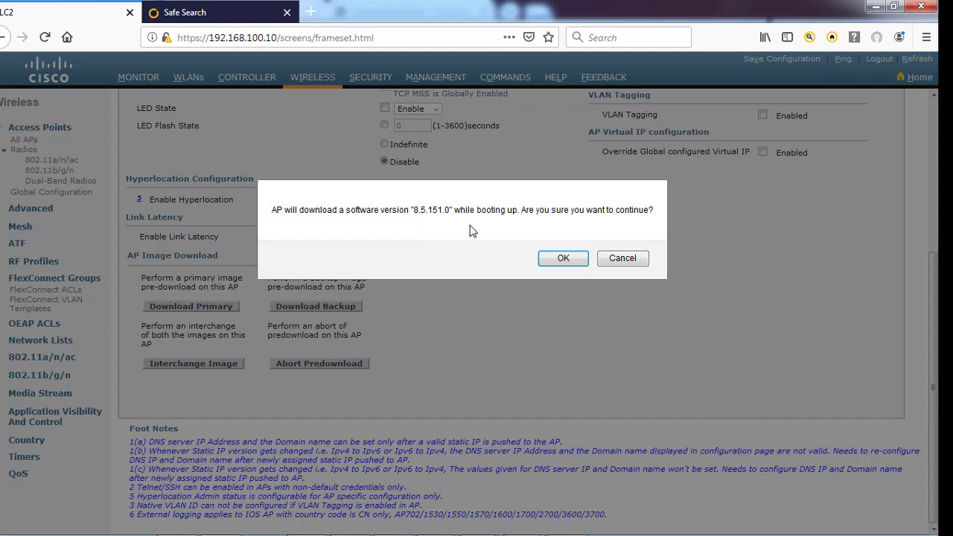
left_click(562, 258)
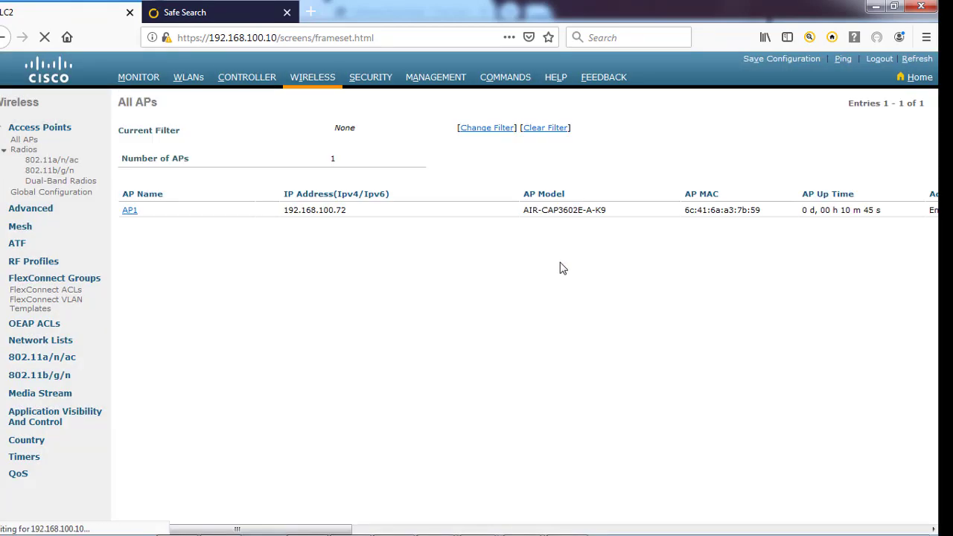
left_click(767, 61)
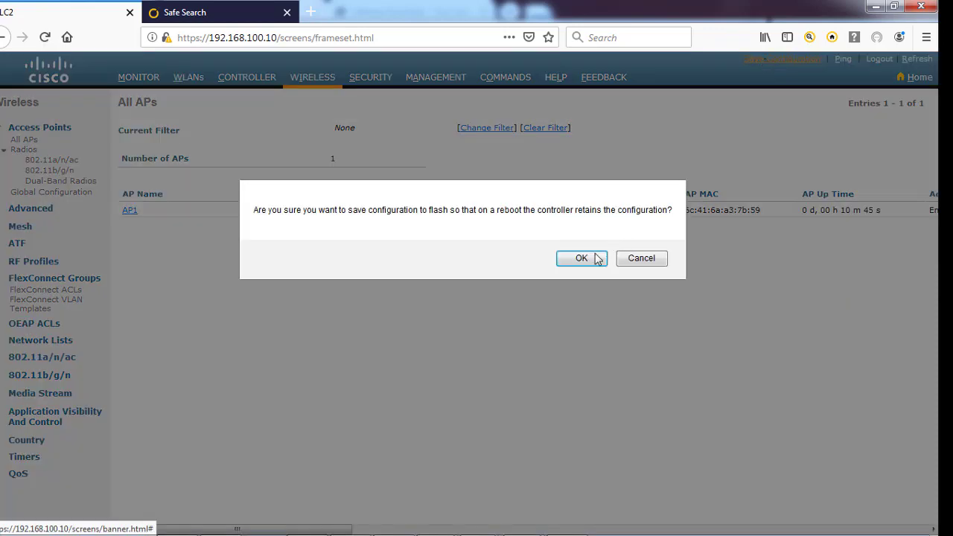
left_click(581, 259)
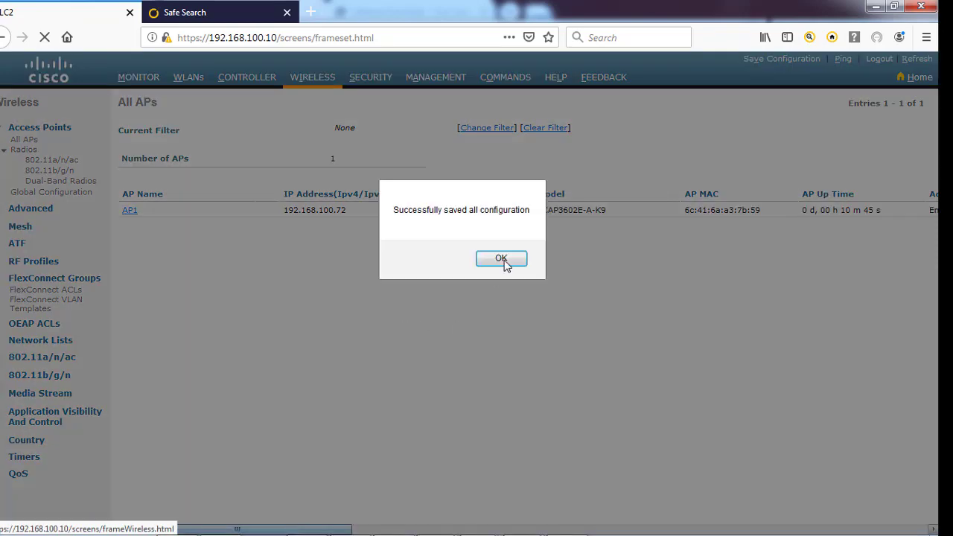
Dismiss the save confirmation and reopen AP1's details from the All APs list
left_click(501, 261)
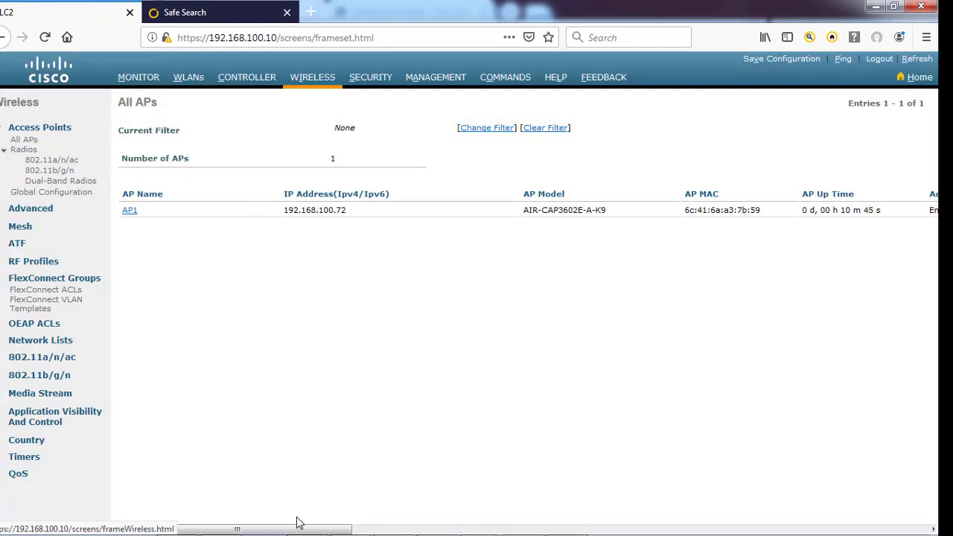
left_click_drag(297, 529, 81, 530)
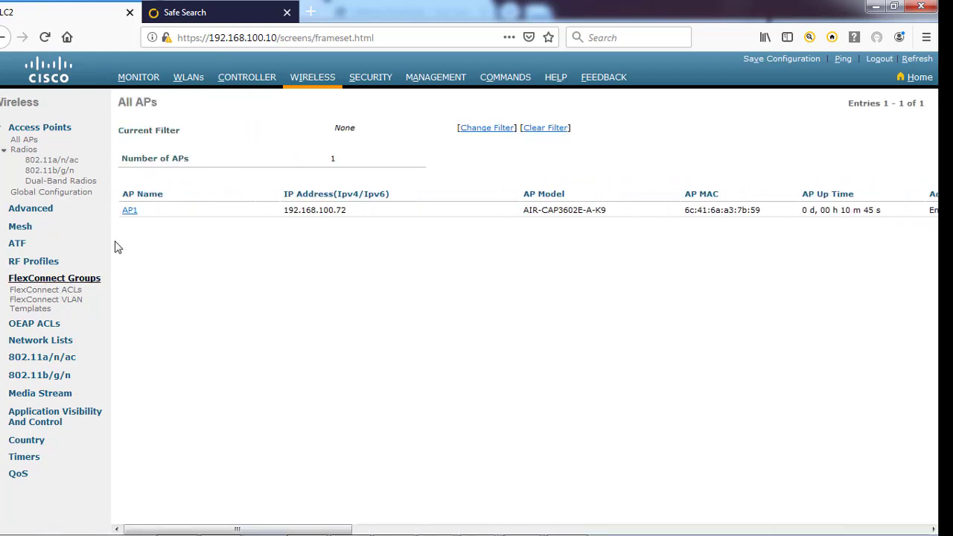
left_click(128, 212)
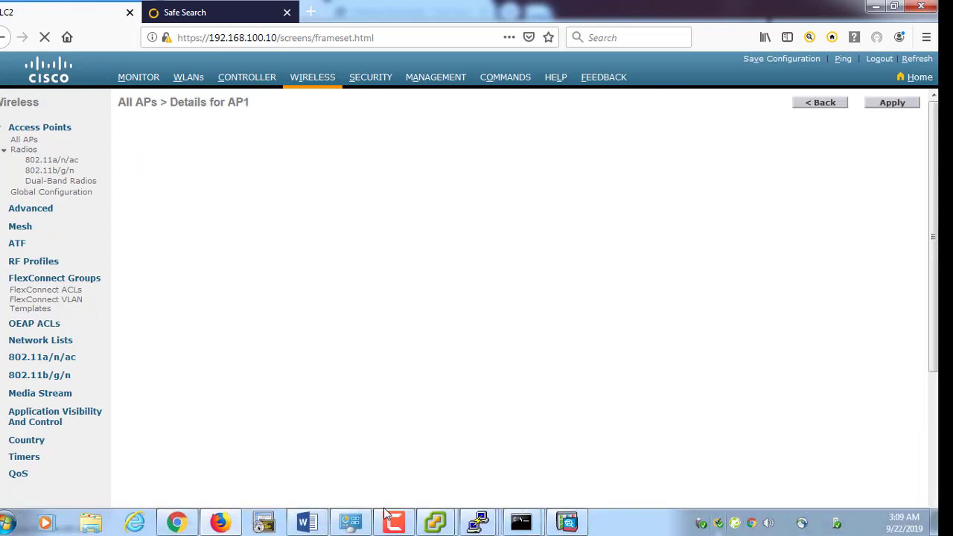
left_click(387, 519)
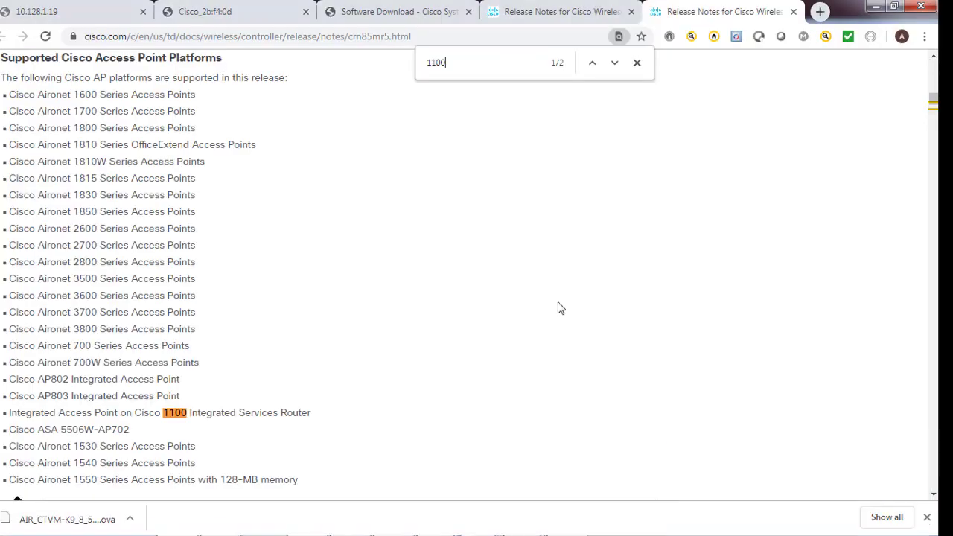
Highlight version 8.5.151.0 in the release notes title and scroll through the supported AP list
scroll(537, 299, "up", 3)
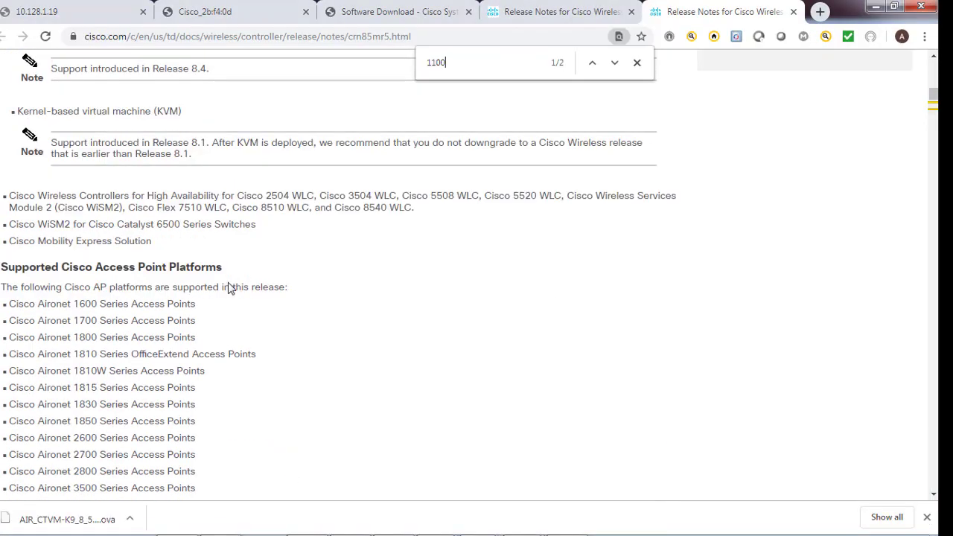
scroll(228, 288, "up", 15)
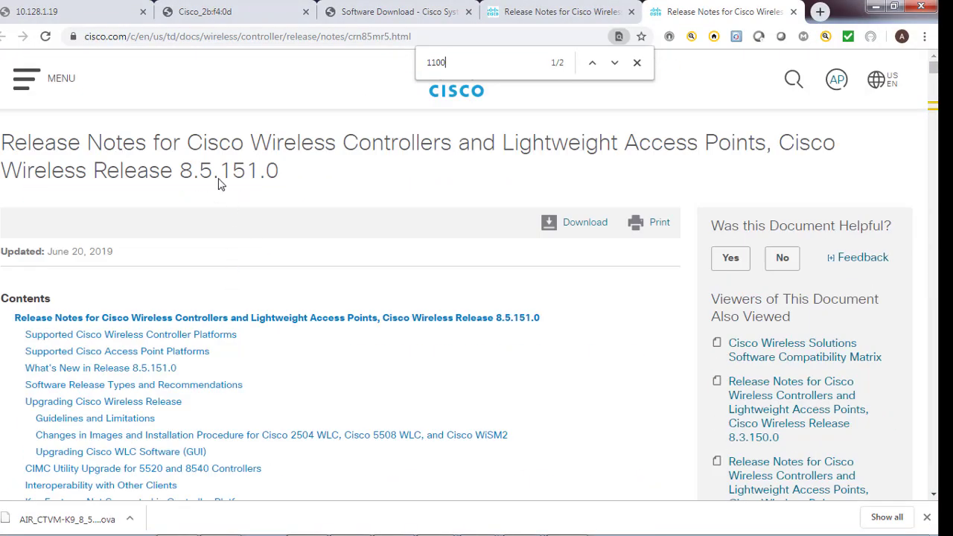
double_click(241, 174)
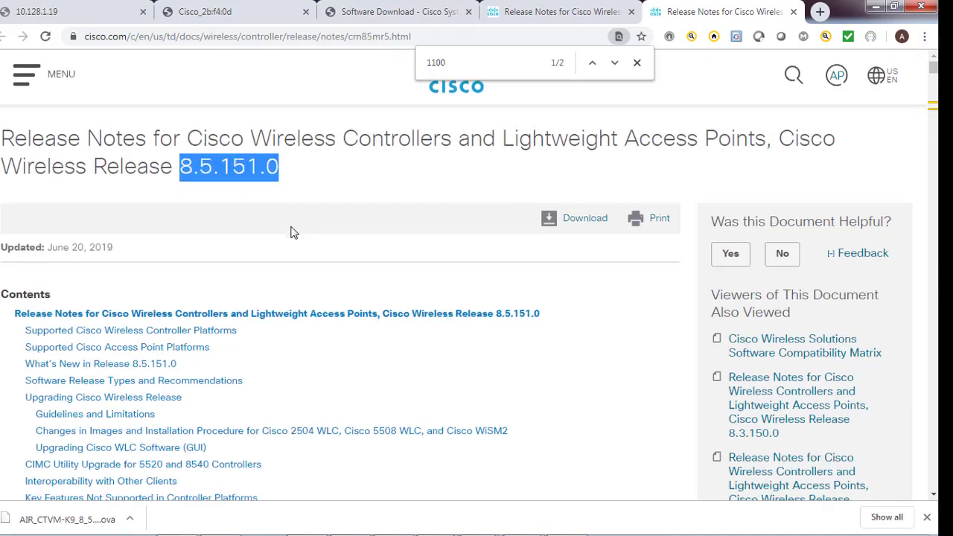
scroll(293, 232, "down", 8)
scroll(292, 234, "down", 4)
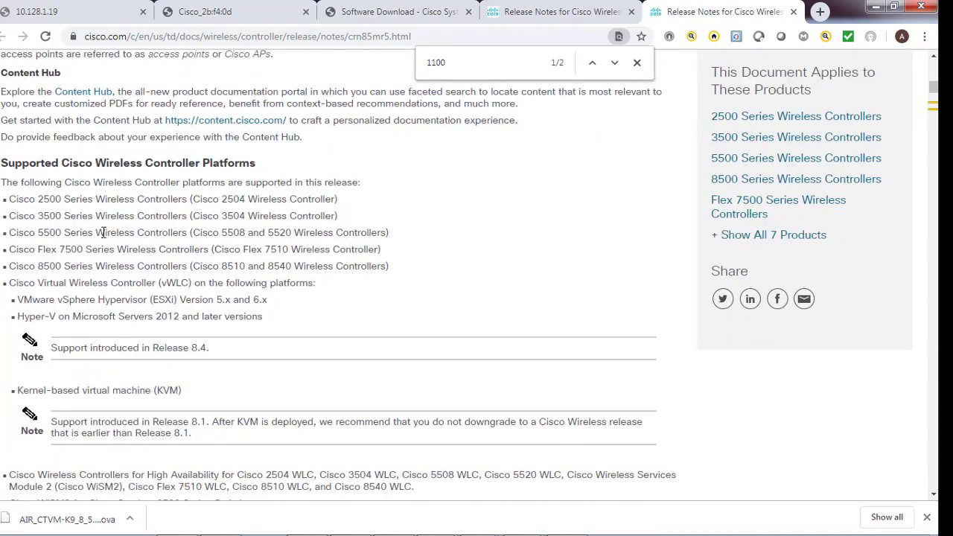
scroll(104, 232, "down", 2)
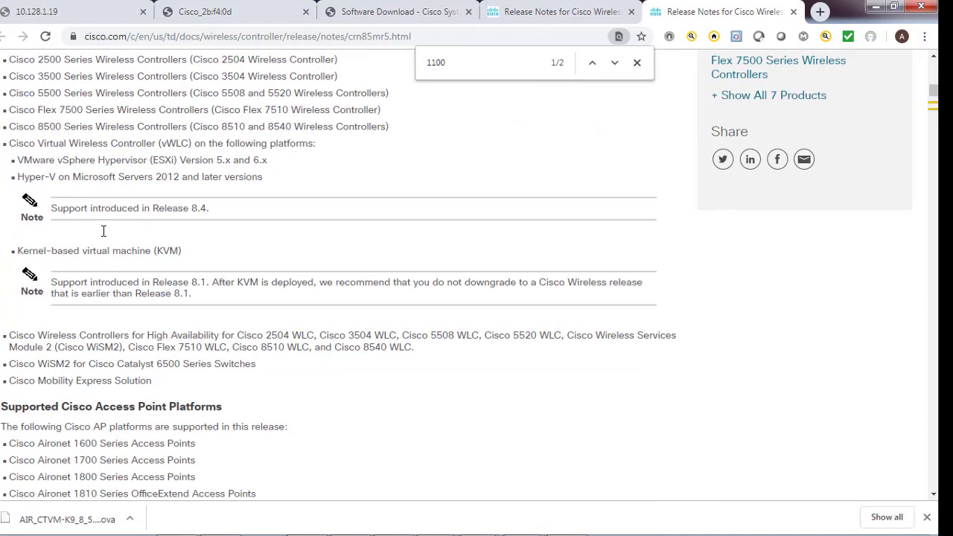
scroll(104, 232, "down", 2)
scroll(89, 308, "down", 2)
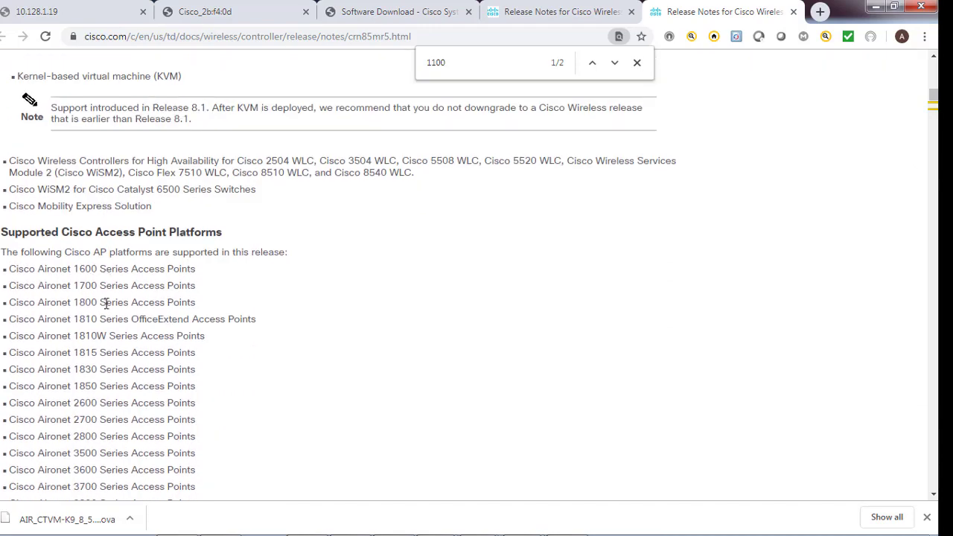
scroll(108, 284, "down", 1)
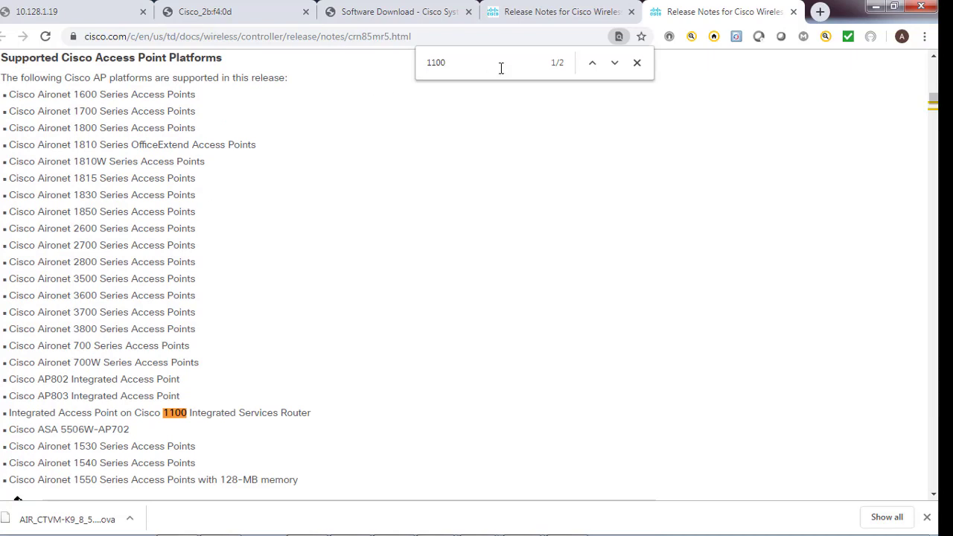
Clear the '1100' page search and return to the controller's Message Logs page
key("BackSpace")
key("BackSpace")
key("BackSpace")
key("BackSpace")
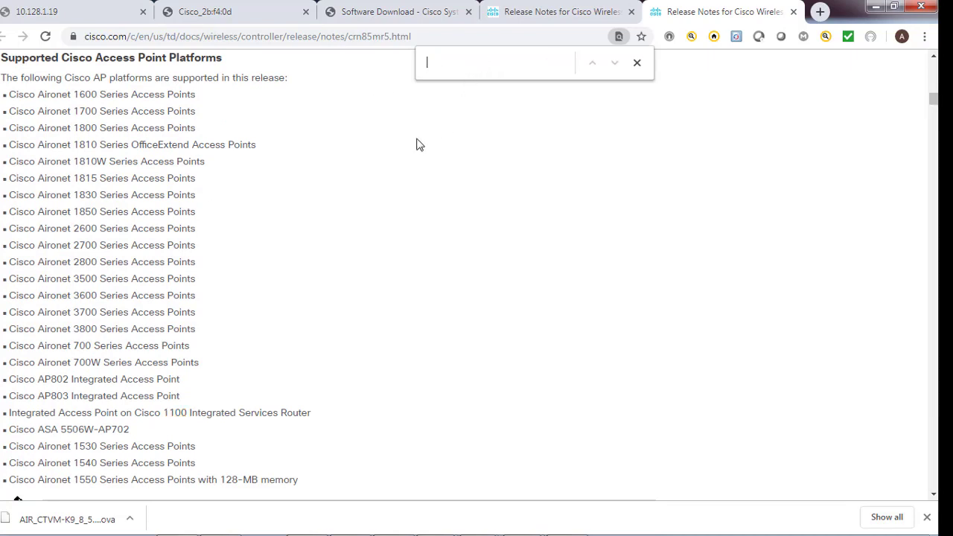
mouse_move(359, 530)
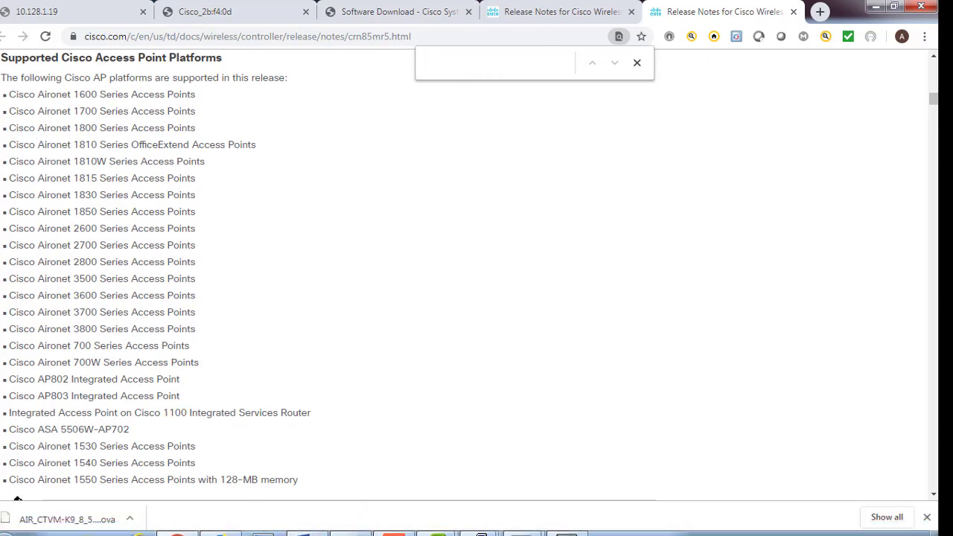
mouse_move(733, 530)
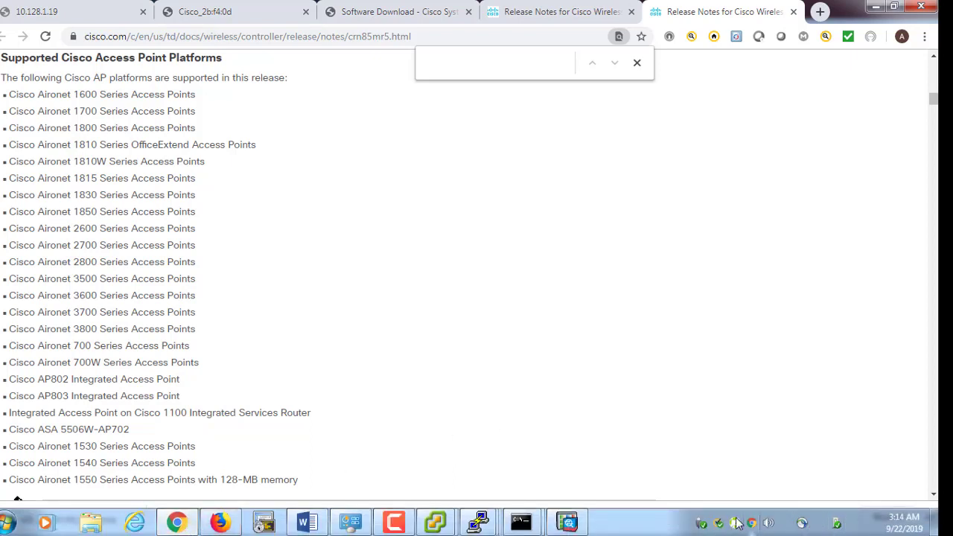
left_click(393, 522)
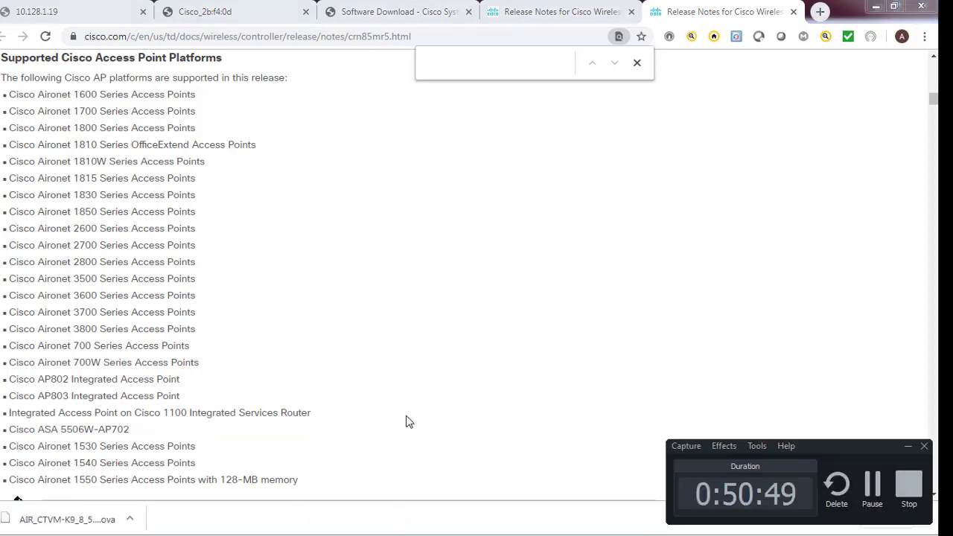
left_click(221, 523)
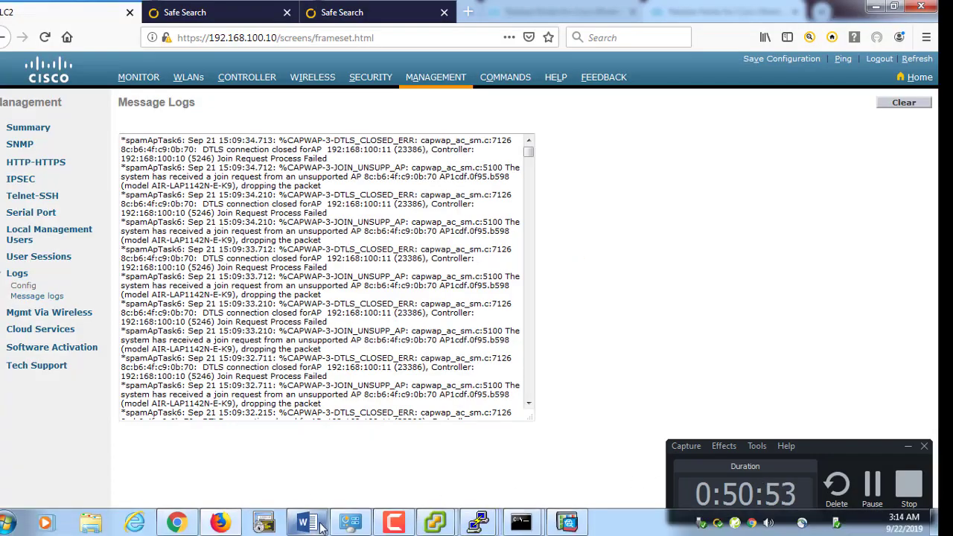
Select AIR-LAP1142N-E-K9 in the message logs, compare it with the release notes, and return to Network Connections
left_click(349, 522)
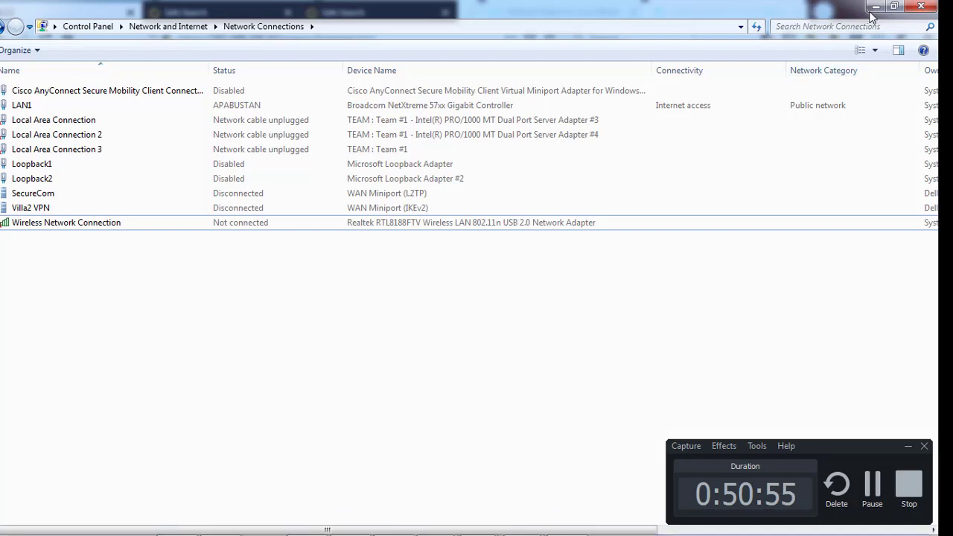
left_click(875, 6)
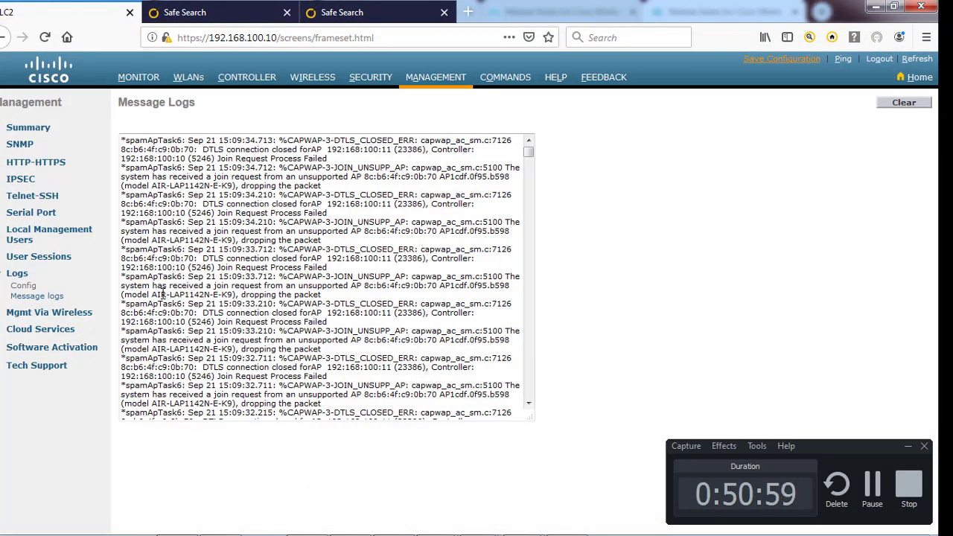
left_click_drag(153, 296, 234, 295)
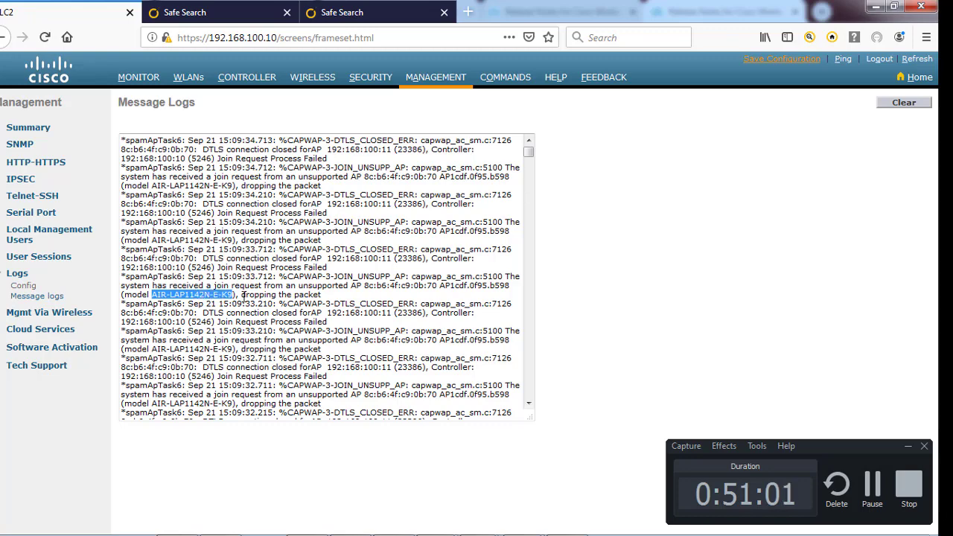
left_click(875, 7)
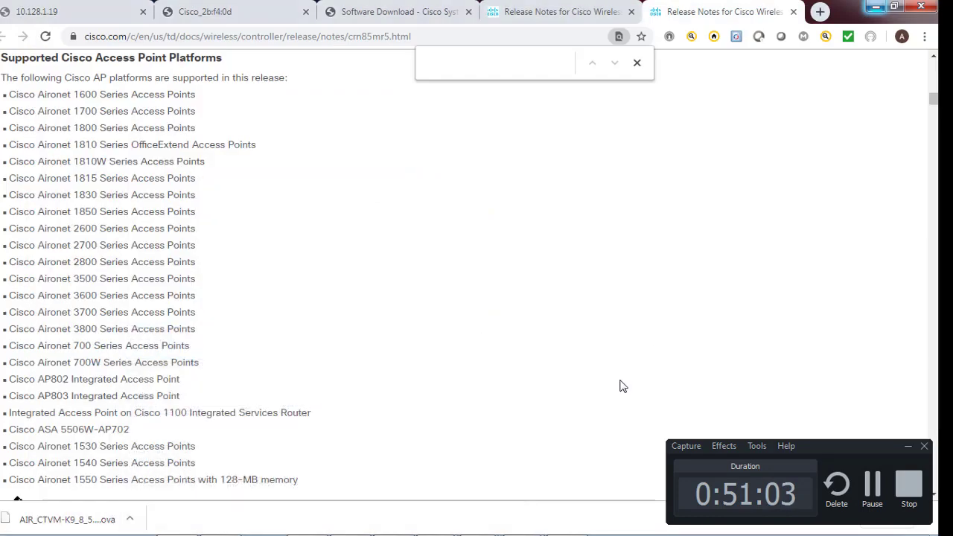
mouse_move(618, 530)
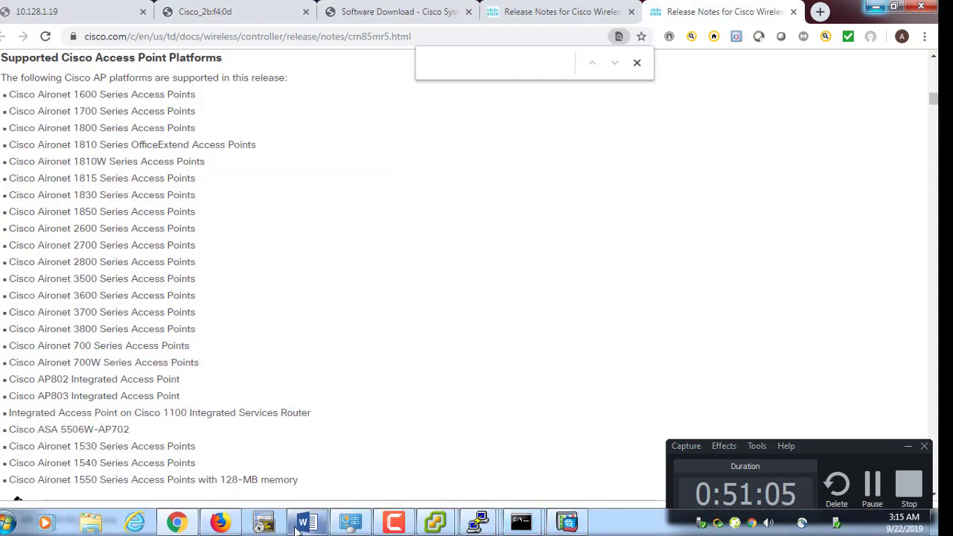
left_click(397, 434)
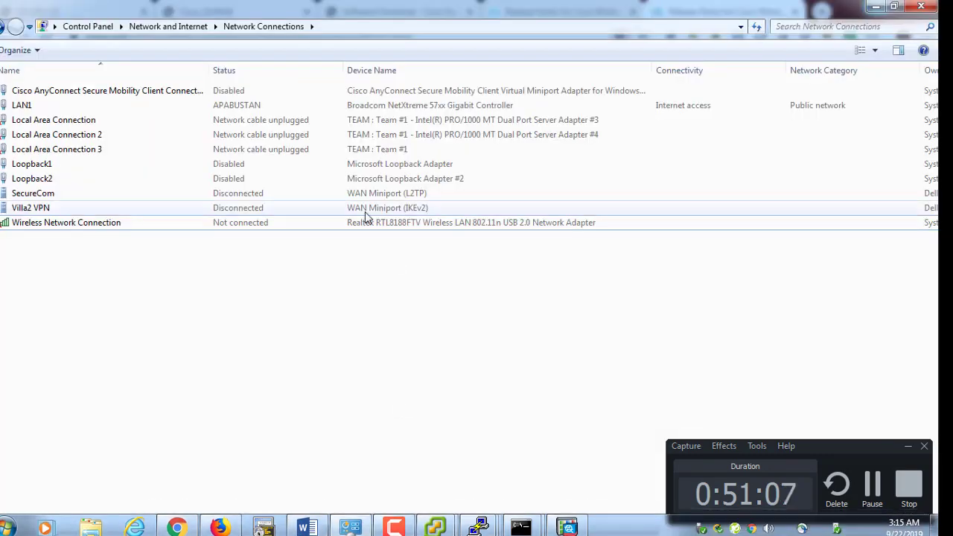
Connect the Wireless Network Connection to WIFI1 using its security key
right_click(106, 230)
left_click(155, 247)
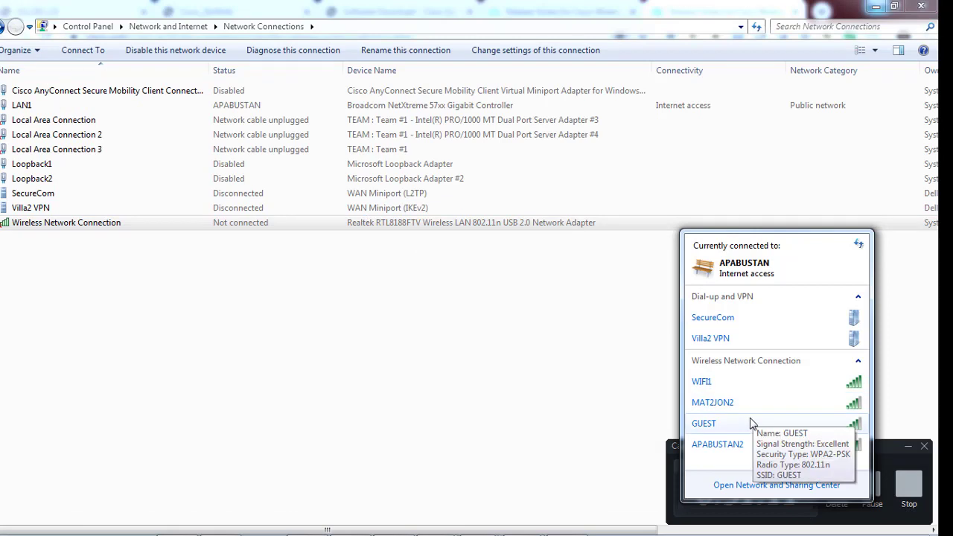
left_click(739, 387)
left_click(823, 402)
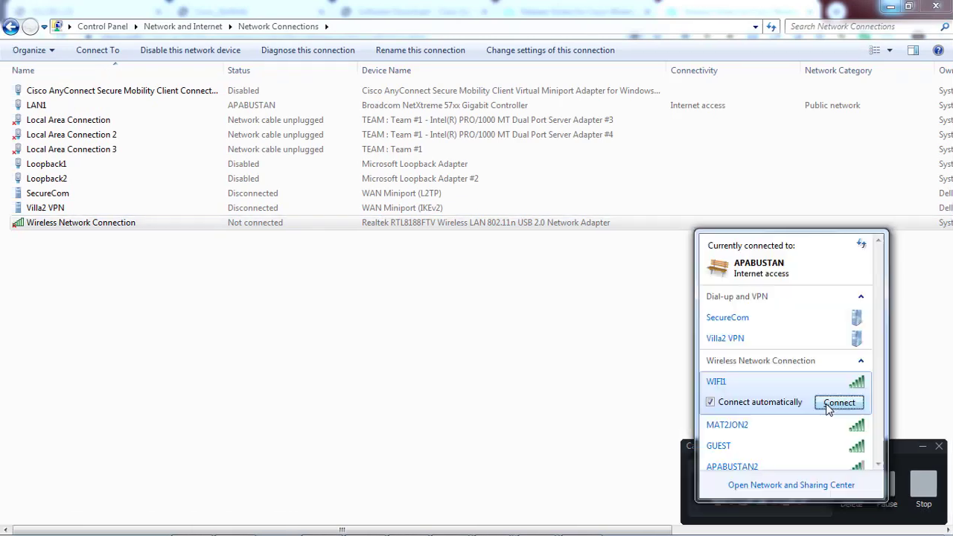
left_click(828, 409)
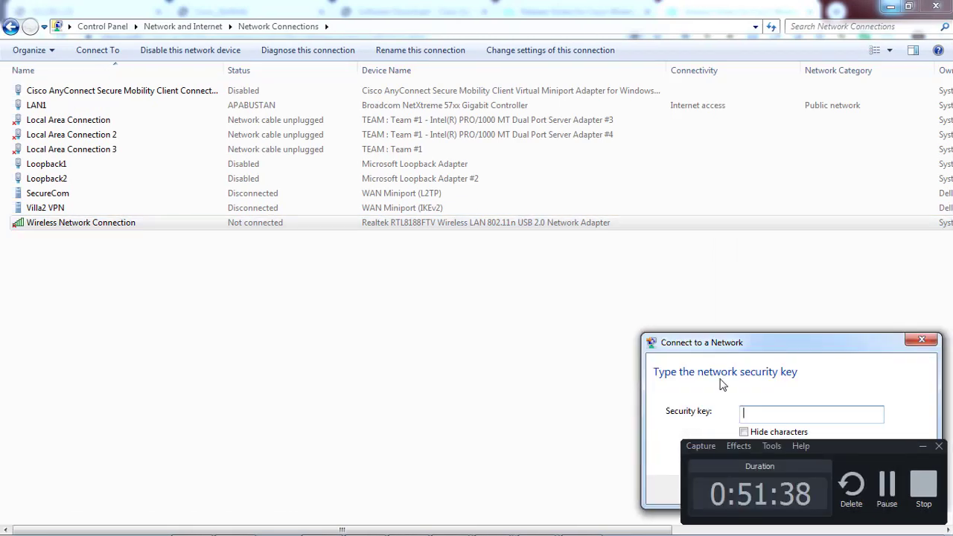
left_click(740, 338)
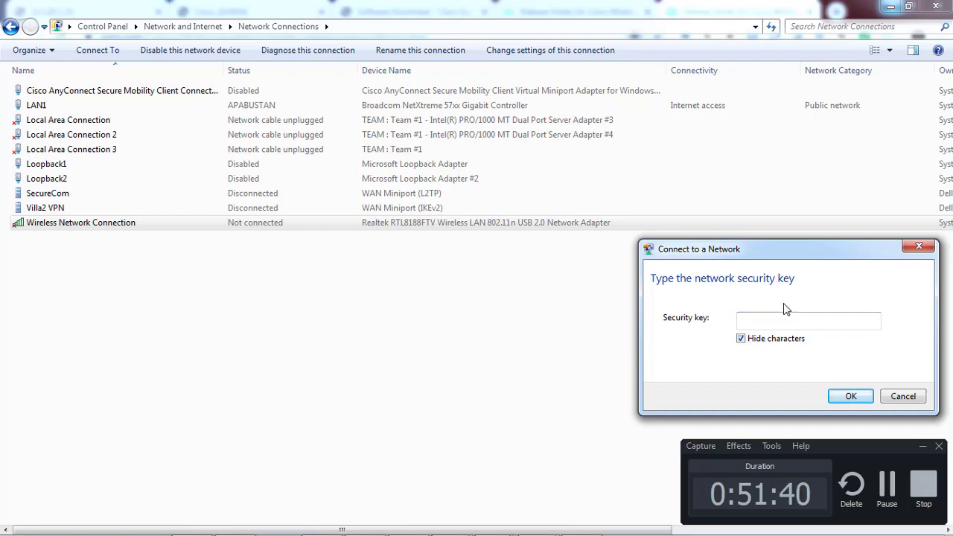
left_click(782, 315)
type("•••••••••")
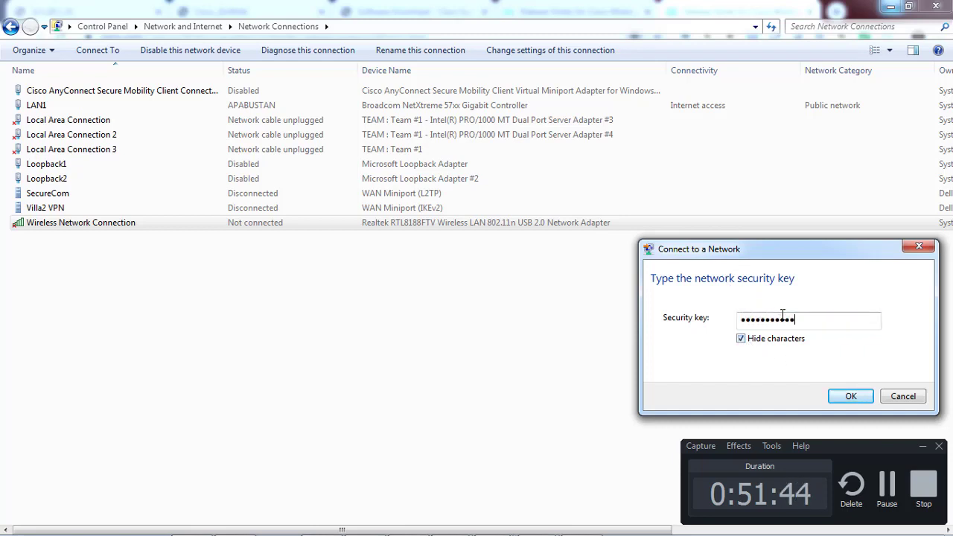
left_click(838, 395)
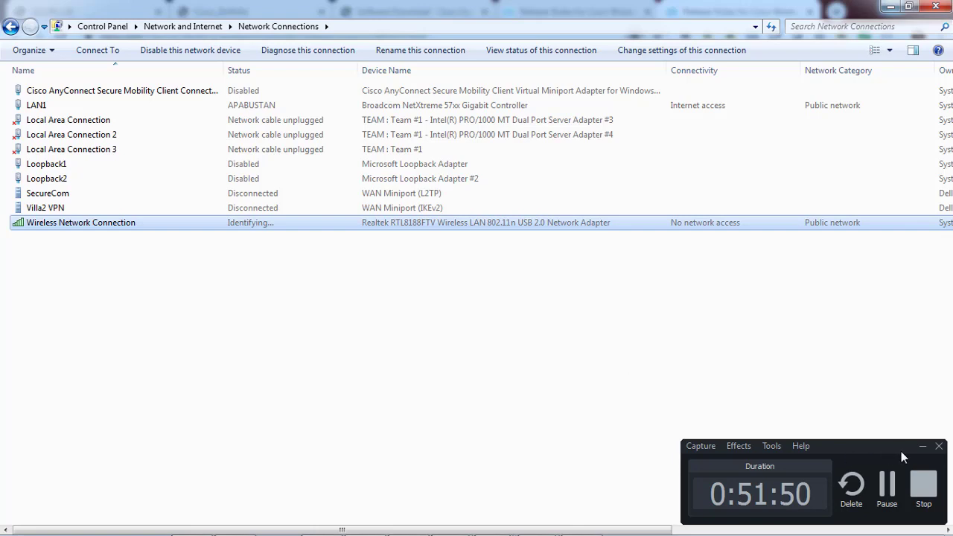
left_click(923, 448)
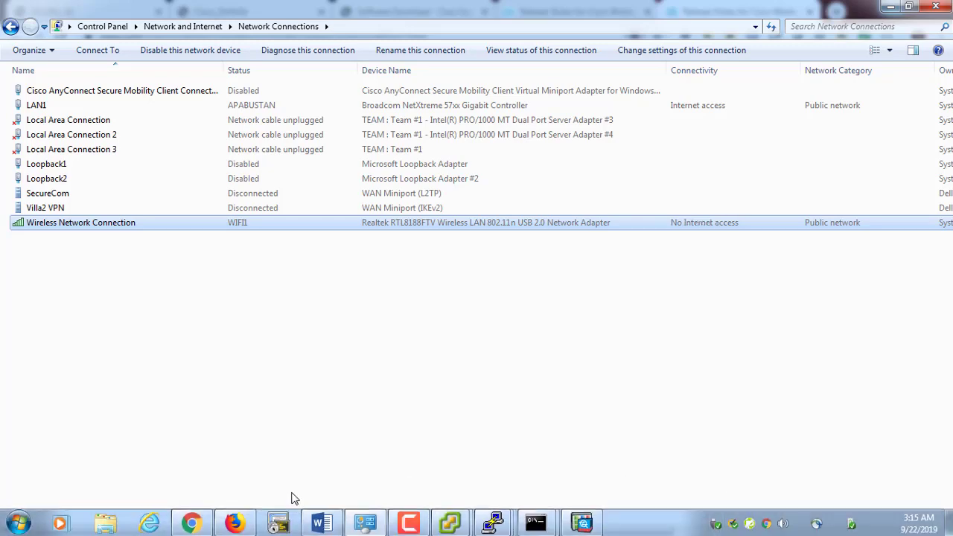
Check the connection's status details for IPv4 address 192.168.100.75 and its lease time
right_click(155, 223)
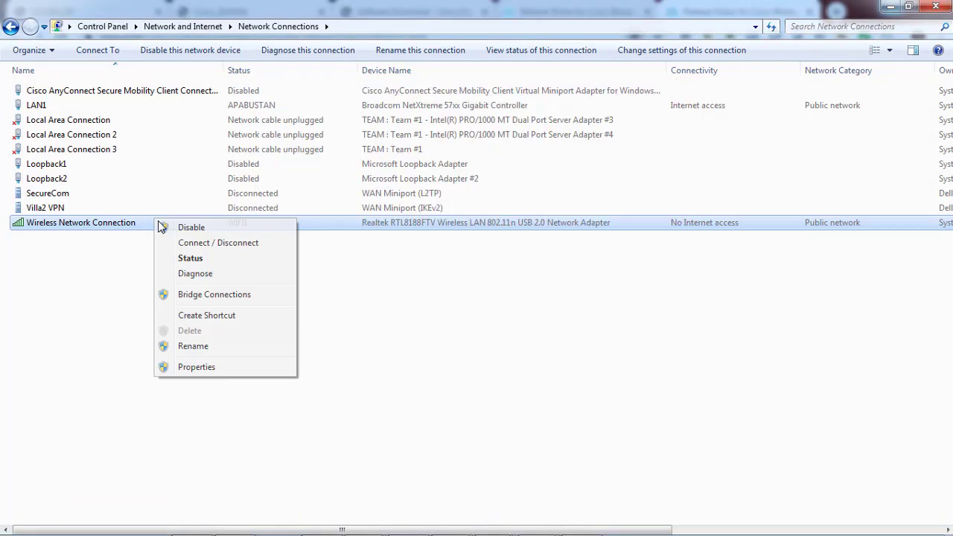
left_click(195, 261)
left_click(417, 276)
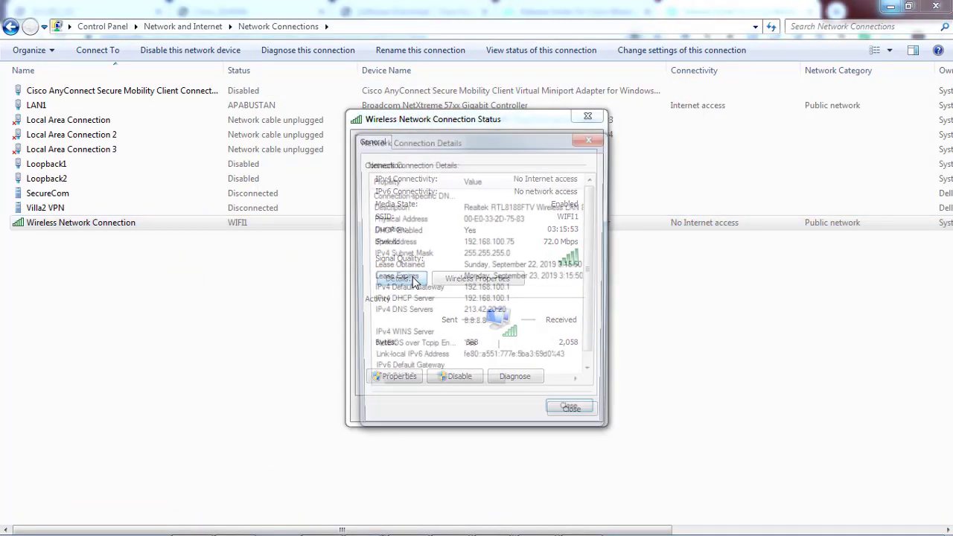
left_click(498, 245)
left_click(513, 268)
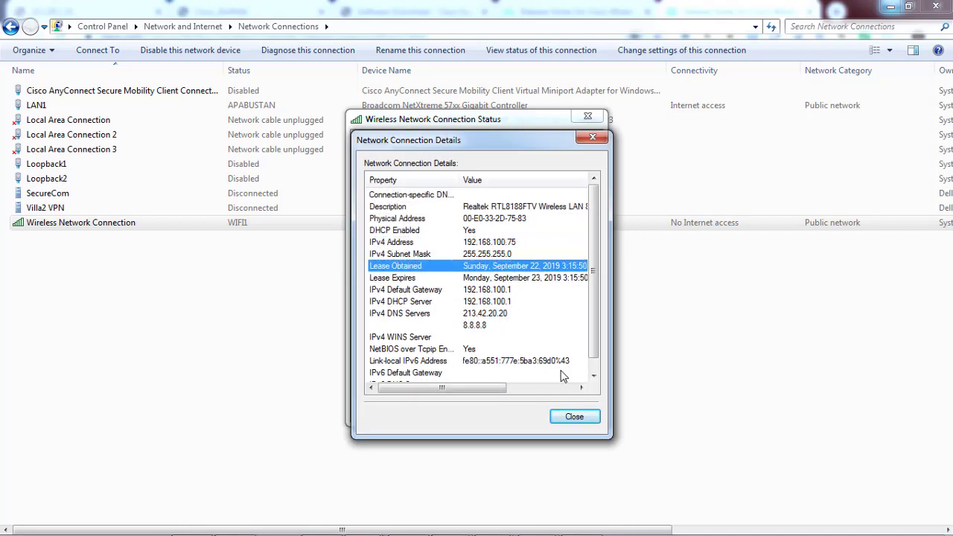
left_click(574, 417)
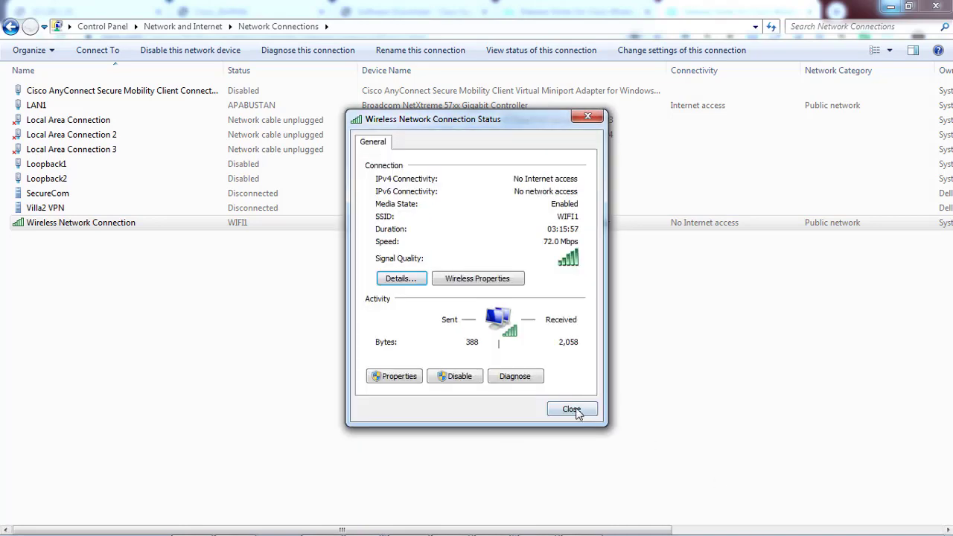
left_click(573, 409)
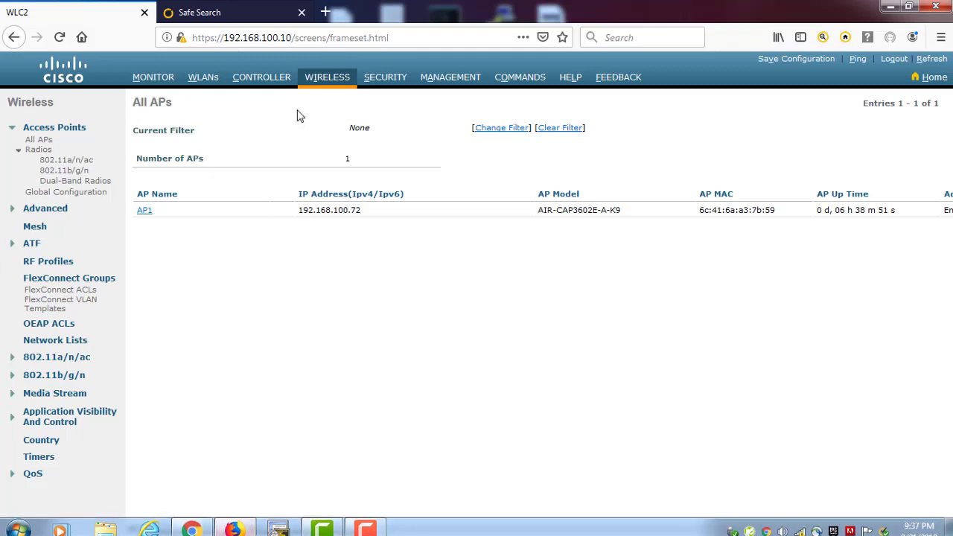
In the MONITOR Clients list, confirm the laptop at 192.168.100.75 is connected on WLAN WIFI1
left_click(325, 78)
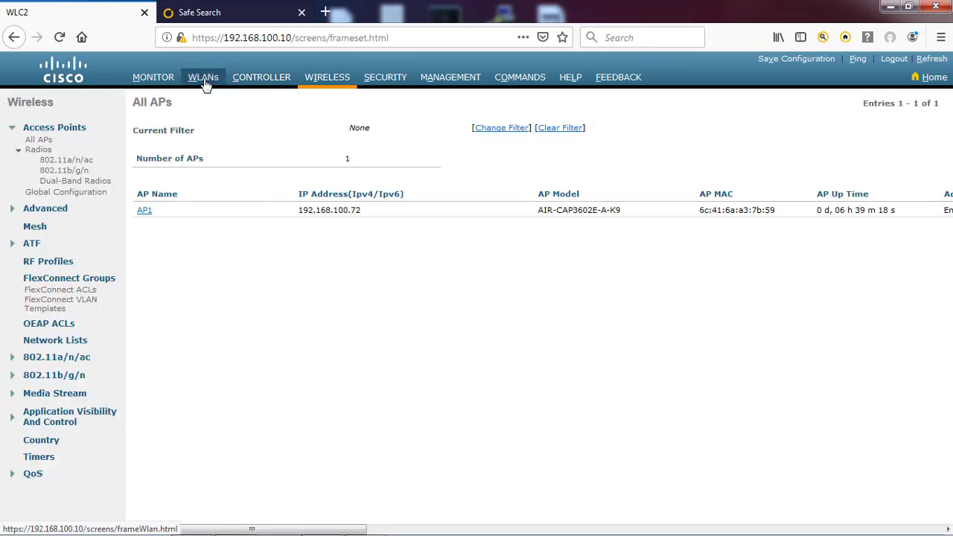
left_click(148, 77)
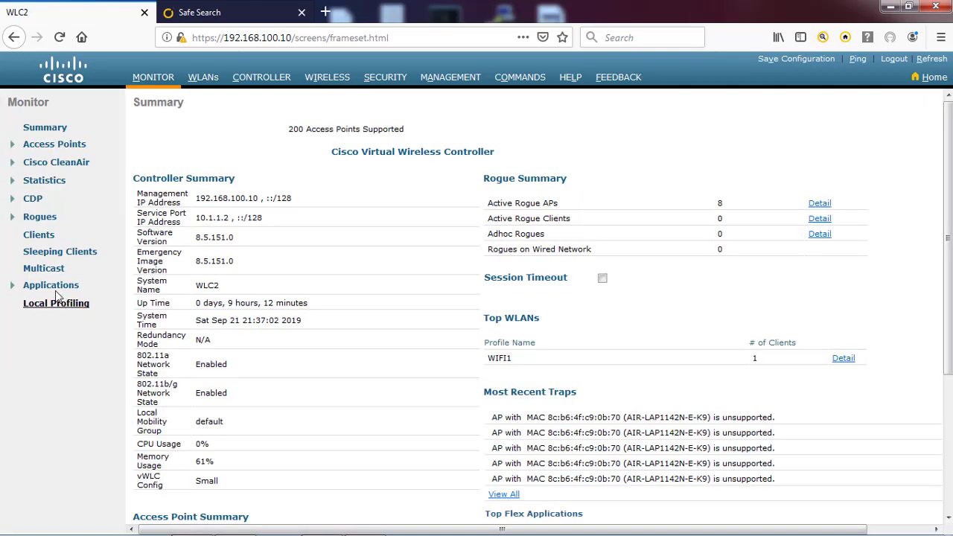
left_click(39, 235)
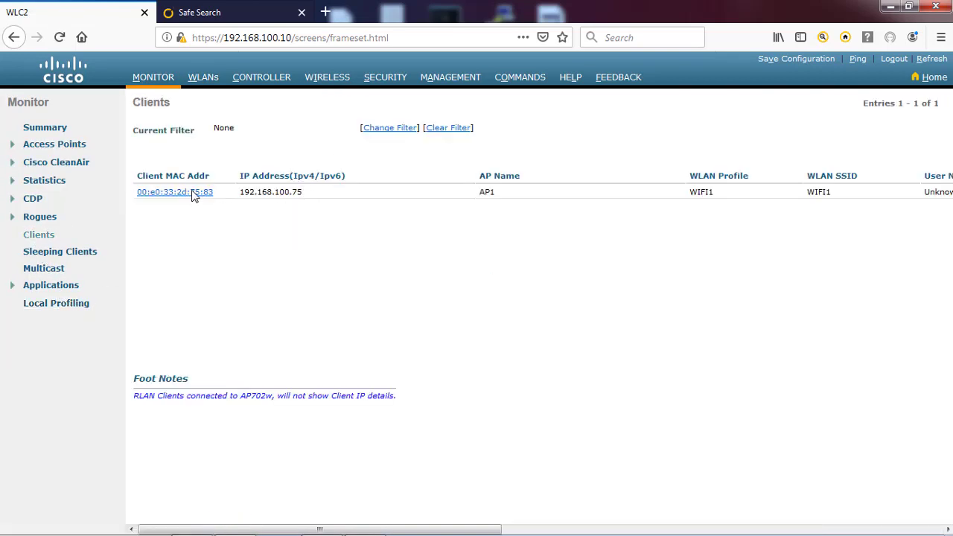
left_click_drag(312, 192, 239, 192)
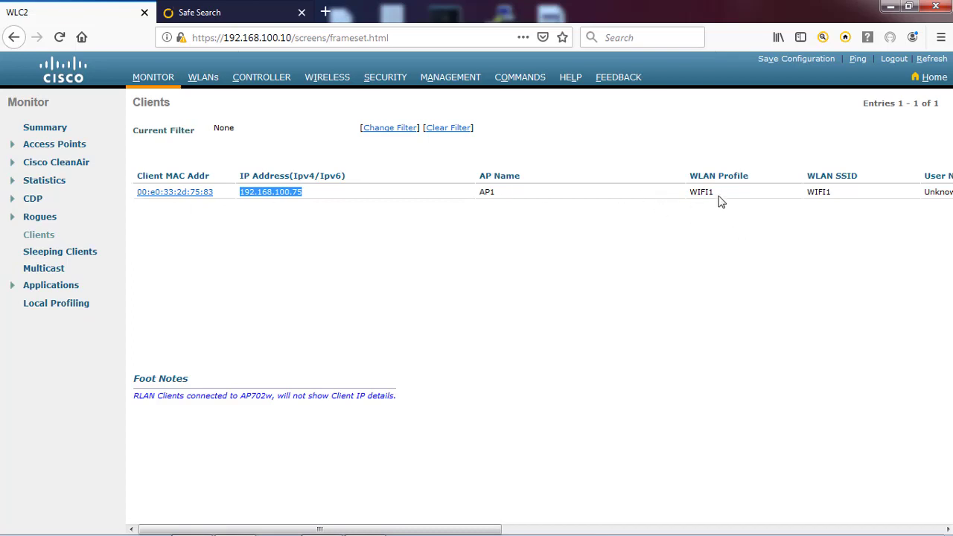
left_click_drag(718, 200, 688, 195)
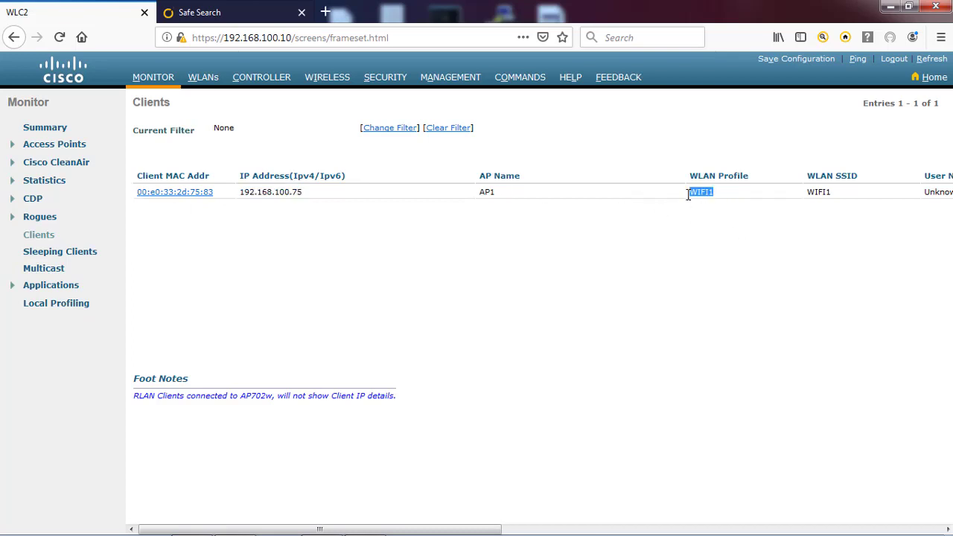
Return to the Monitor Summary, where Top WLANs lists WIFI1 with 1 client
left_click(331, 79)
left_click(153, 79)
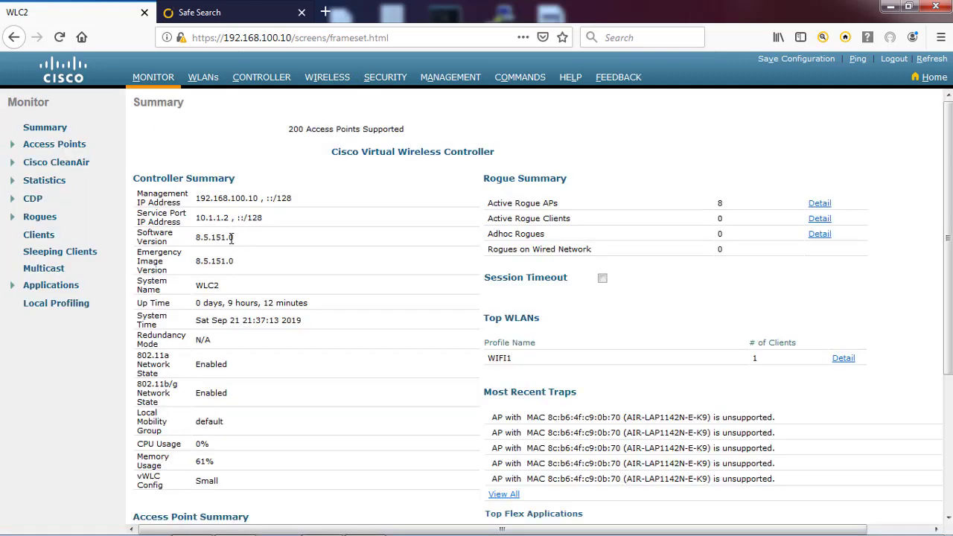
mouse_move(828, 527)
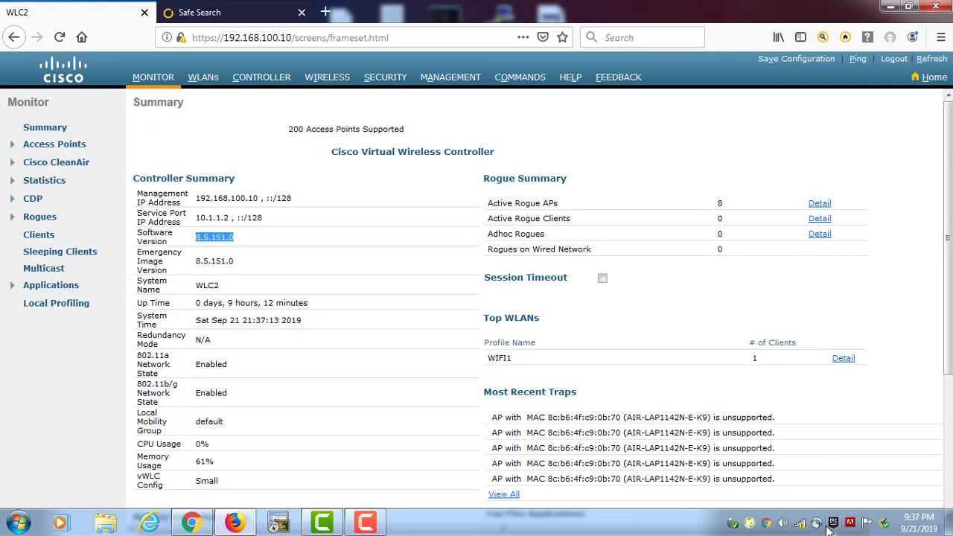